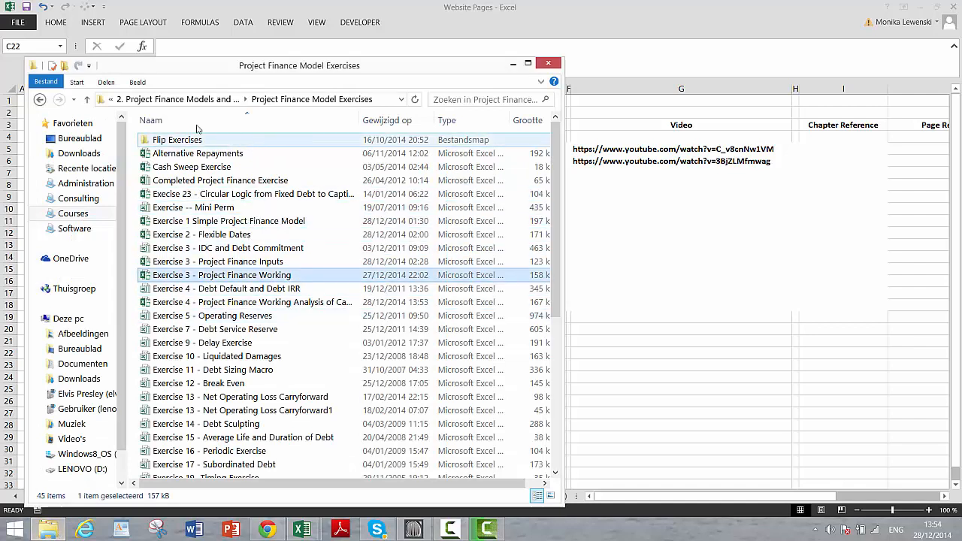
- Open the workbook Exercise 4 - Project Finance Working Analysis of Capex and EBITDA from the Project Finance Model Exercises folder
left_click(40, 100)
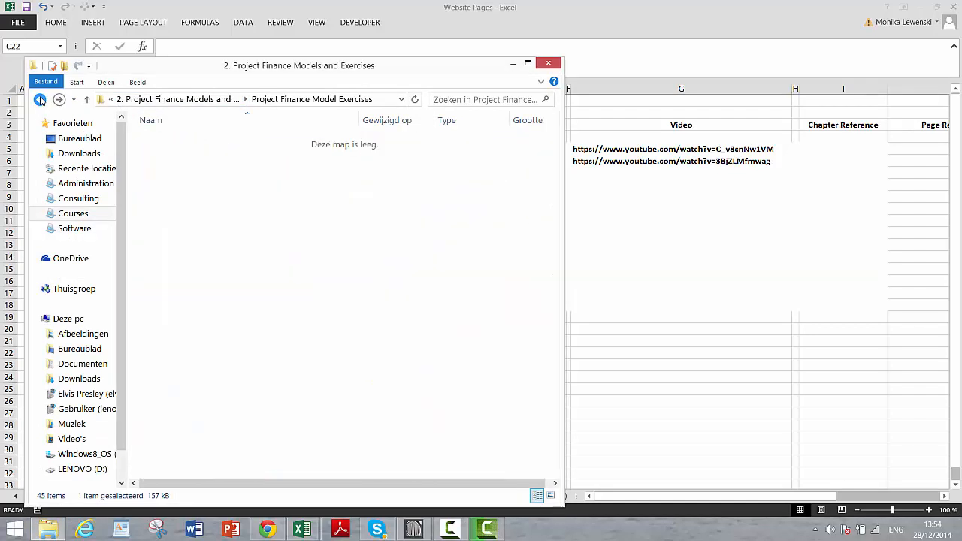
left_click(40, 100)
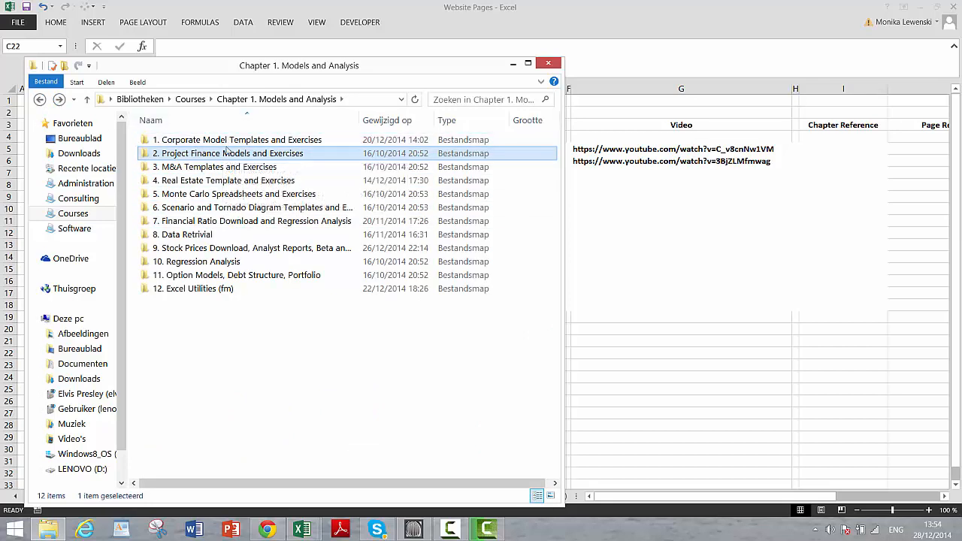
double_click(220, 154)
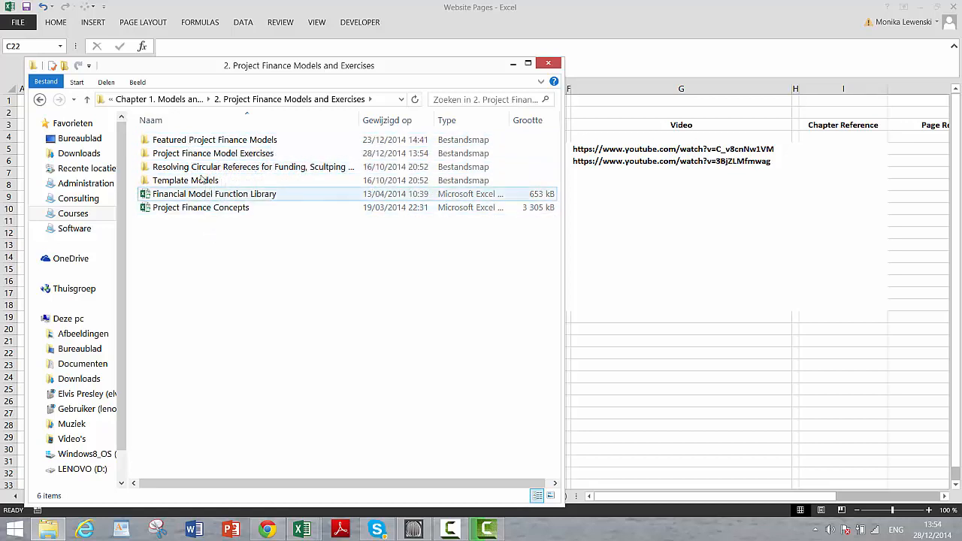
double_click(197, 155)
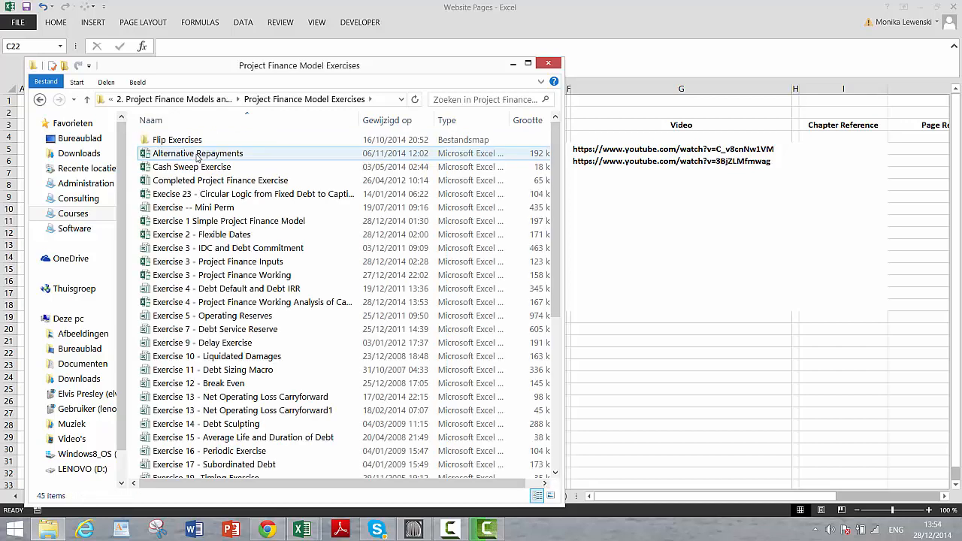
left_click(208, 305)
double_click(209, 308)
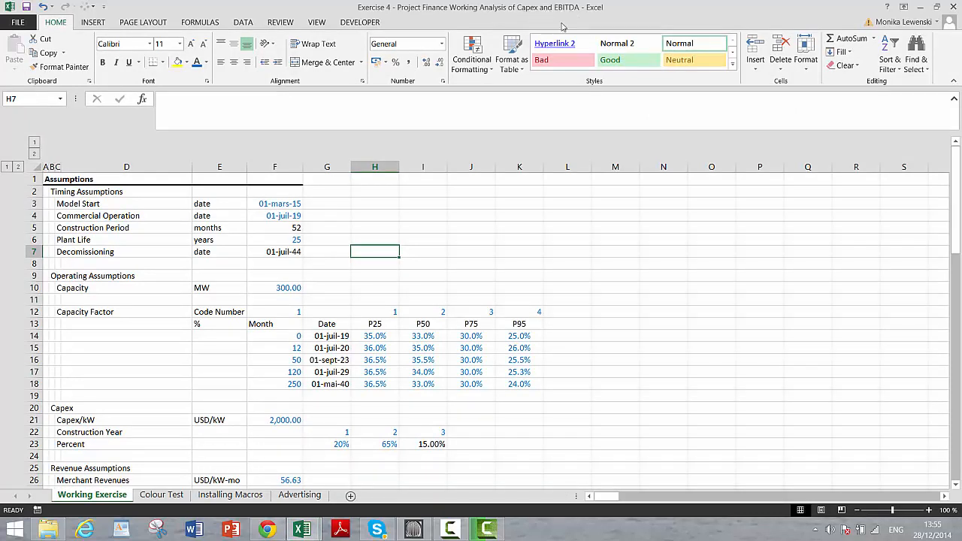
- Review the timing, operating, capex, revenue and operating expense assumptions on the Working Exercise sheet
left_click(204, 352)
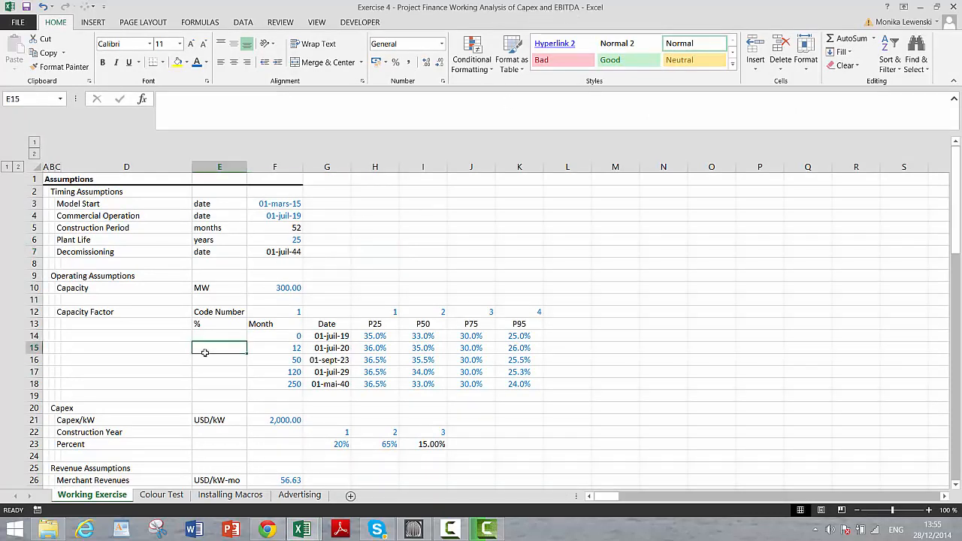
key("Down")
key("Down")
key("Down")
key("Down")
key("Down")
key("Down")
key("Down")
key("Down")
key("Down")
key("Down")
key("Down")
key("Down")
key("Down")
key("Down")
key("Down")
key("Down")
key("Down")
key("Down")
key("Down")
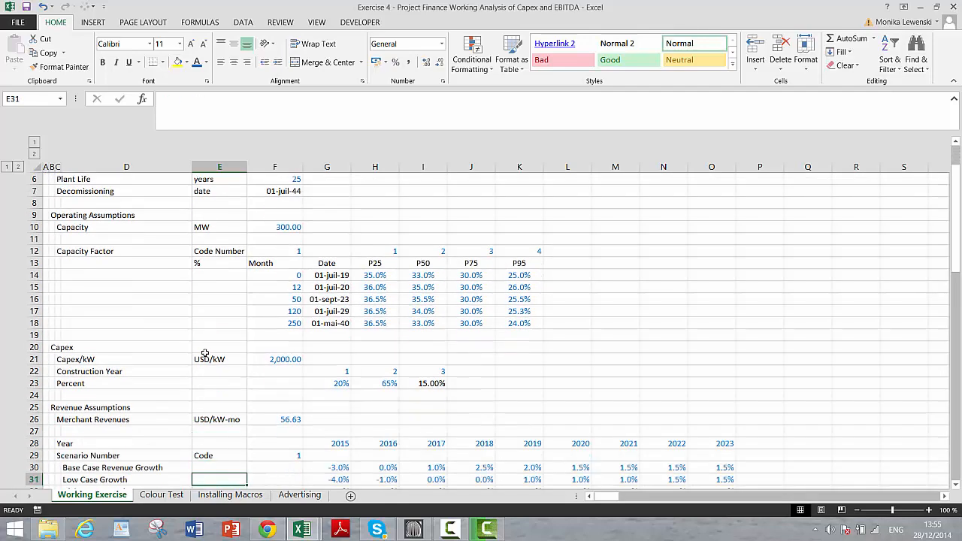
key("Down")
key("Down")
key("Down")
key("Down")
key("Down")
key("Down")
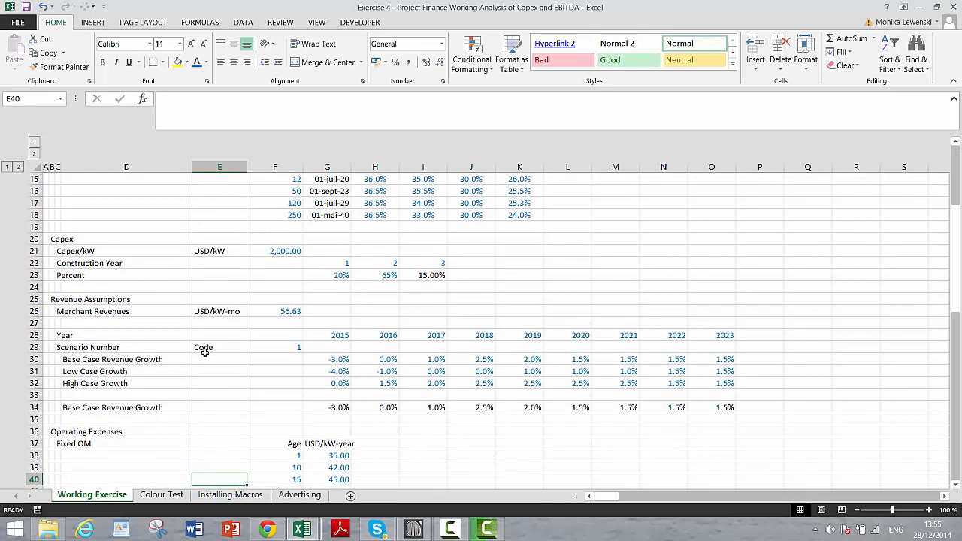
key("Down")
key("Down")
key("Down")
key("Down")
key("Down")
key("Down")
key("Down")
key("Down")
key("Down")
key("Down")
key("Down")
key("Down")
key("Down")
key("Down")
key("Down")
key("Down")
key("Down")
key("Down")
key("Down")
key("Down")
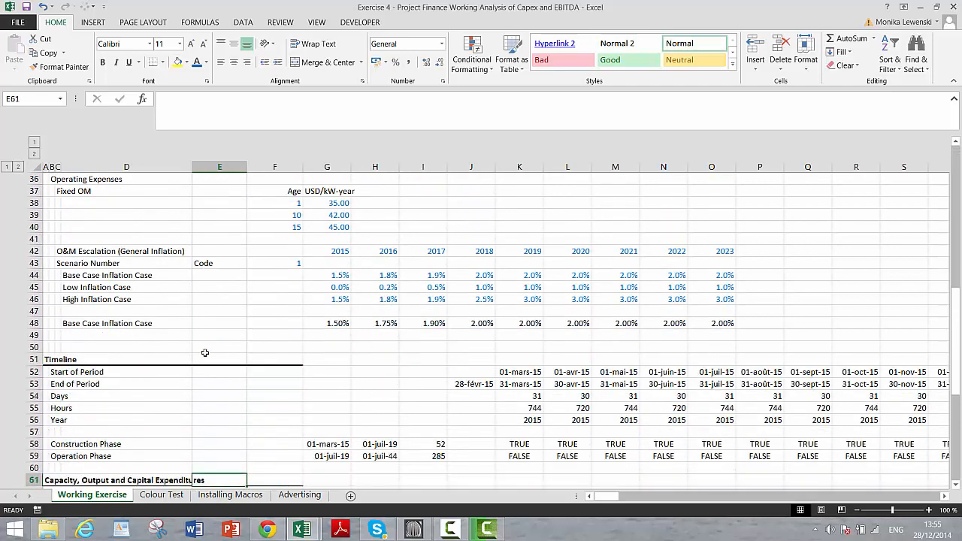
- Examine the timeline, capacity and capital expenditures, EBITDA, and pre-tax cash flow and IRR sections below the assumptions
key("Down")
key("Down")
key("Down")
key("Down")
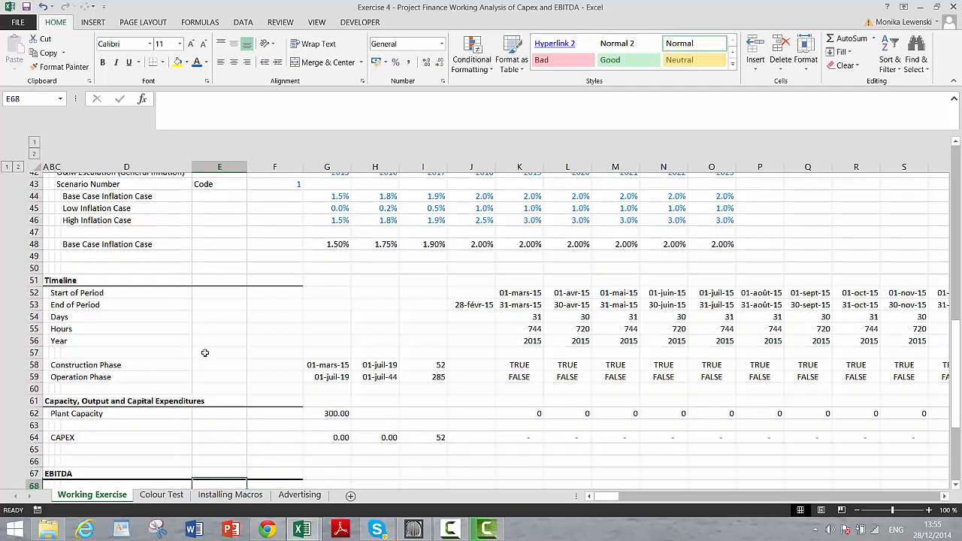
key("Up")
key("Up")
key("Up")
key("Up")
key("Up")
key("Up")
key("Up")
key("Up")
key("Up")
key("Up")
key("Up")
key("Up")
key("Up")
key("Up")
key("Up")
key("Up")
key("Up")
key("Up")
key("Up")
key("Up")
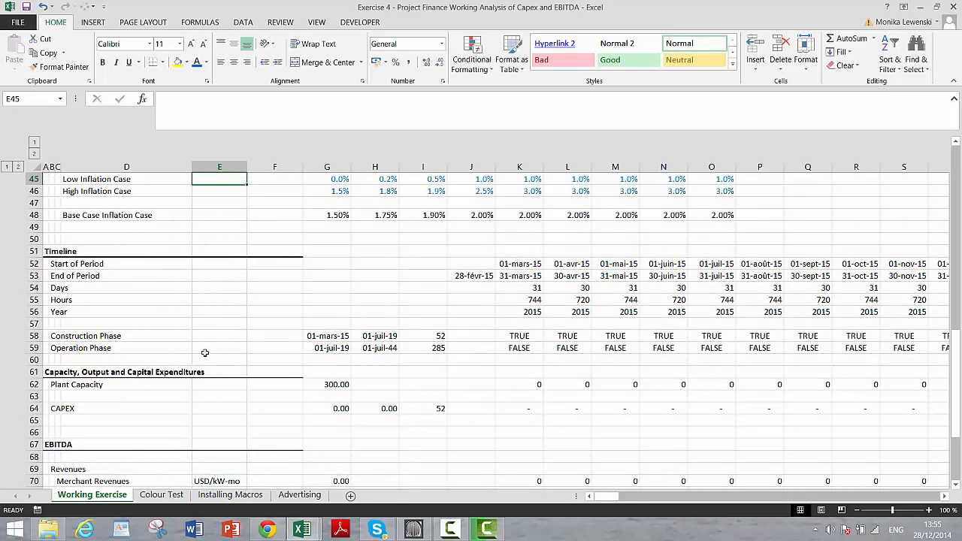
key("Down")
key("Down")
key("Down")
key("Down")
key("Down")
key("Down")
key("Down")
key("Down")
key("Down")
key("Down")
key("Down")
key("Down")
key("Down")
key("Down")
key("Down")
key("Down")
key("Down")
key("Down")
key("Down")
key("Down")
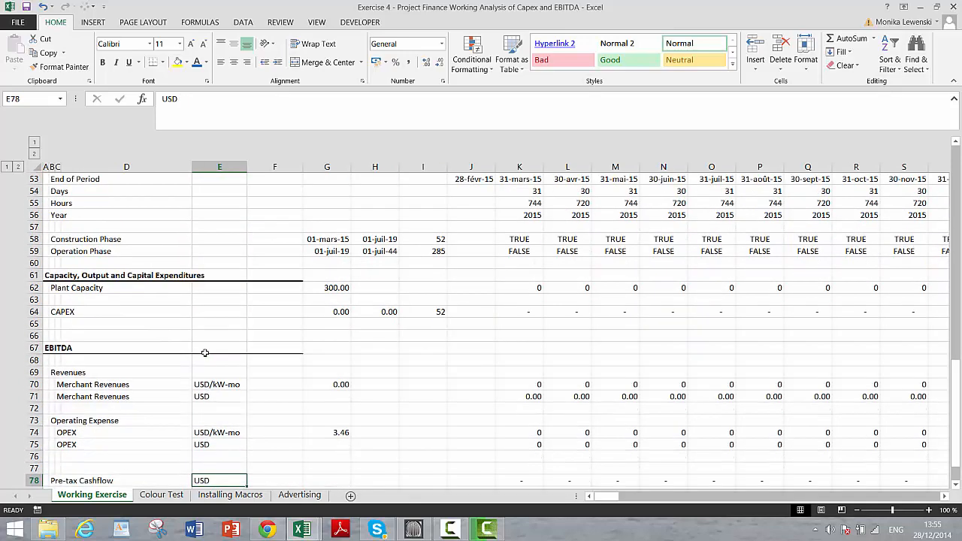
key("Up")
key("Up")
key("Up")
key("Up")
key("Up")
key("Up")
key("Up")
key("Up")
key("Up")
key("Up")
key("Up")
key("Up")
key("Up")
key("Up")
key("Up")
key("Up")
key("Up")
key("Up")
key("Up")
key("Up")
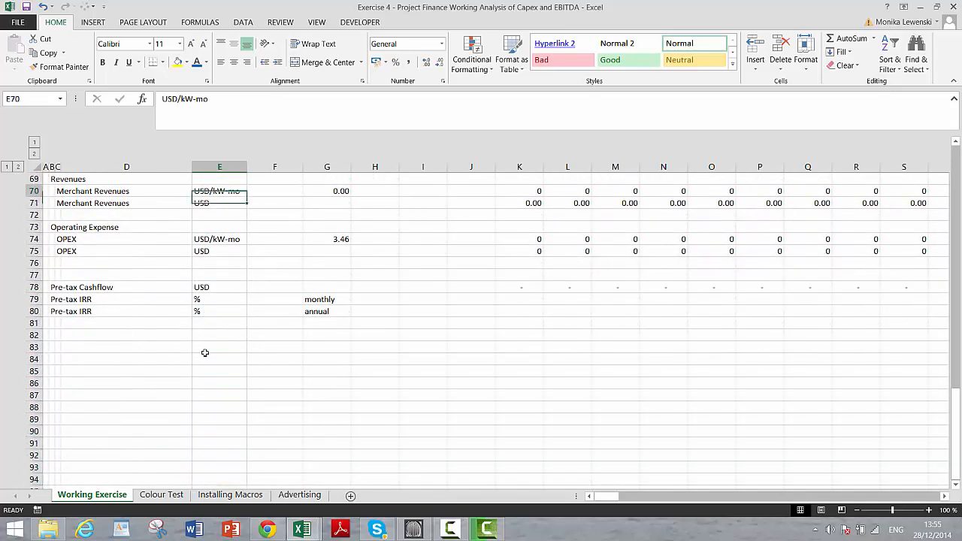
key("Up")
key("Up")
key("Up")
key("Up")
key("Up")
key("Up")
key("Up")
key("Up")
key("Up")
key("Up")
key("Up")
key("Down")
key("Down")
key("Down")
key("Down")
key("Down")
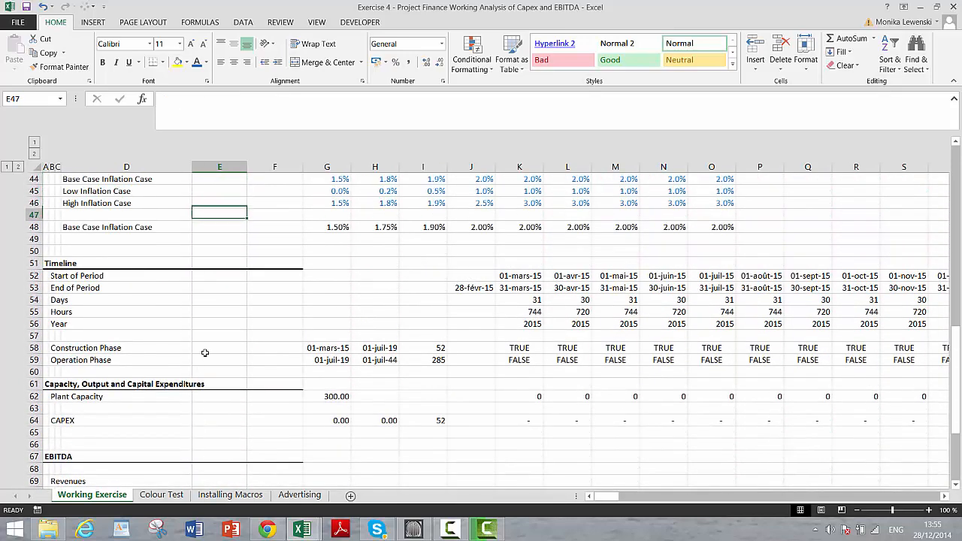
- Clear the timeline, capacity, capex, EBITDA and cash flow calculations from G51 across to column MI and down to row 94
key("Down")
key("Down")
key("Right")
key("Right")
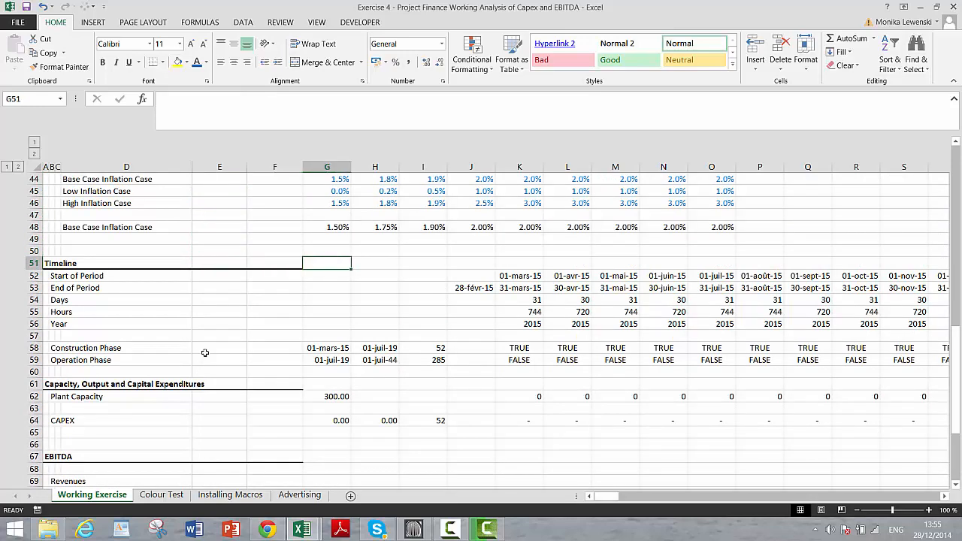
key("shift+Down")
key("shift+Down")
key("shift+Down")
key("shift+Down")
key("shift+Down")
key("shift+Down")
key("shift+Down")
key("shift+Down")
key("shift+Down")
key("shift+Down")
key("shift+Down")
key("shift+Down")
key("shift+Down")
key("shift+Down")
key("shift+Down")
key("shift+Down")
key("shift+Down")
key("shift+Down")
key("shift+Down")
key("shift+Down")
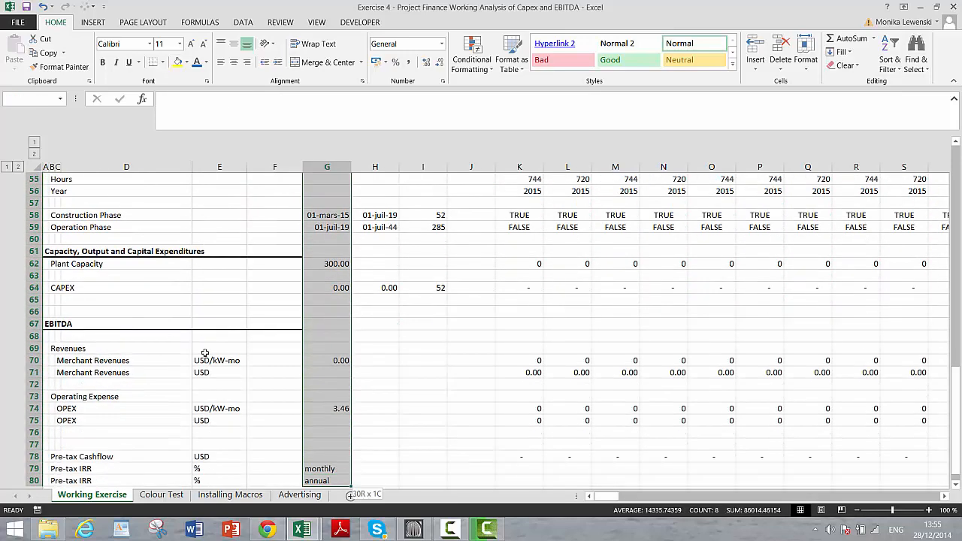
key("shift+Down")
key("shift+Down")
key("shift+Down")
key("shift+Down")
key("shift+Down")
key("shift+Down")
key("shift+Down")
key("shift+Down")
key("shift+Down")
key("shift+Down")
key("shift+Down")
key("shift+Down")
key("shift+Down")
key("shift+Down")
key("ctrl+shift+Right")
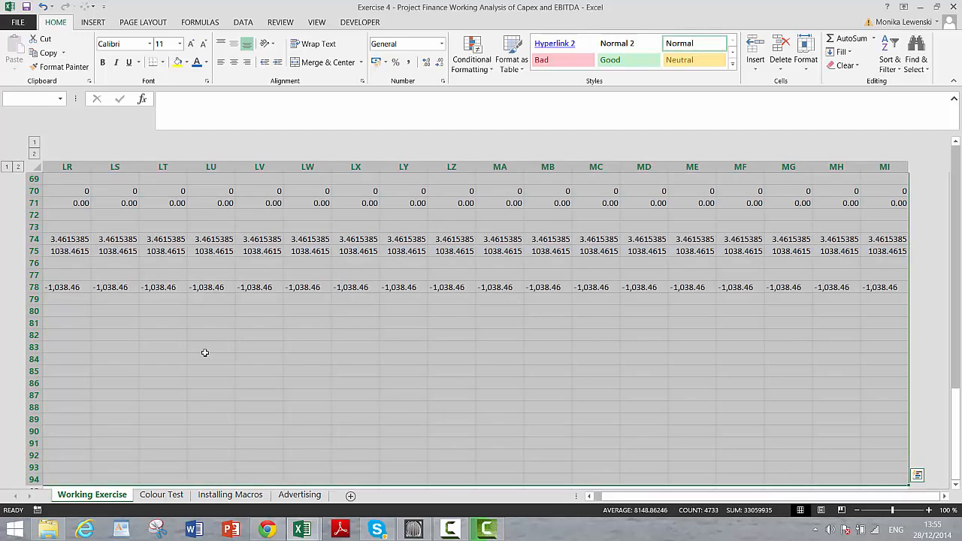
key("ctrl+BackSpace")
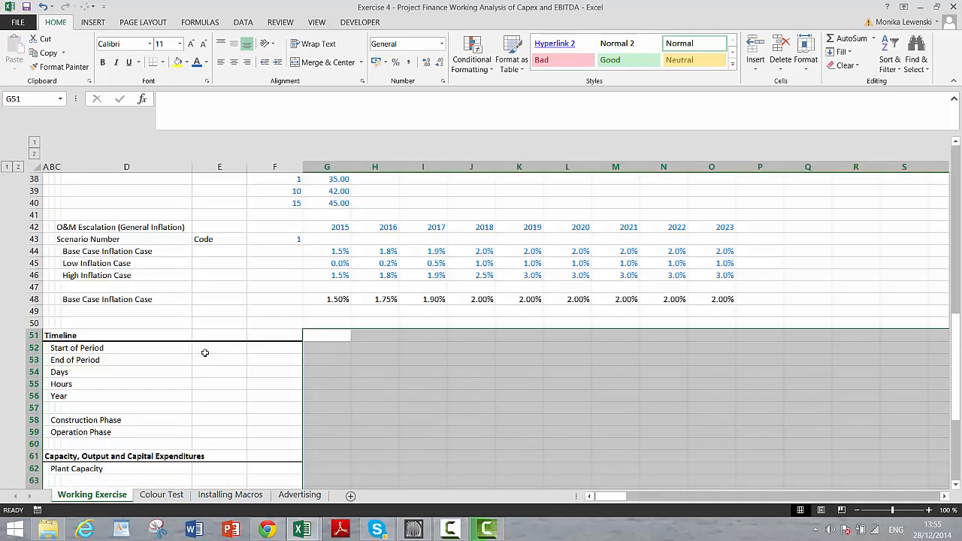
key("shift+BackSpace")
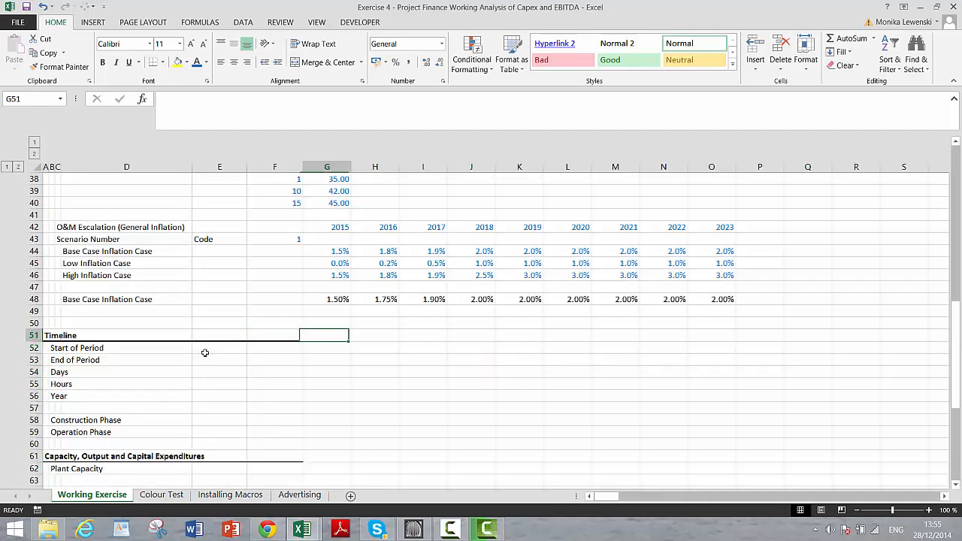
- Look back over the inflation, operating expense and revenue assumptions up to the Assumptions heading in A1
key("Left")
key("Left")
key("Left")
key("Left")
key("Left")
key("Left")
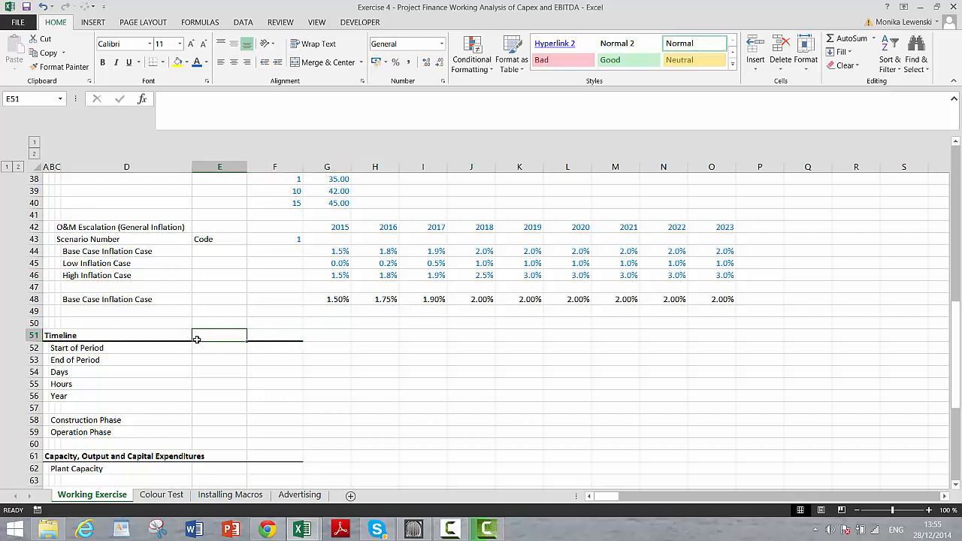
key("Up")
key("Up")
key("Up")
key("Up")
key("Up")
key("Up")
key("Up")
key("Up")
key("Up")
key("Up")
key("Up")
key("Up")
key("Up")
key("Up")
key("Up")
key("Up")
key("Up")
key("Up")
key("Up")
key("Up")
key("Up")
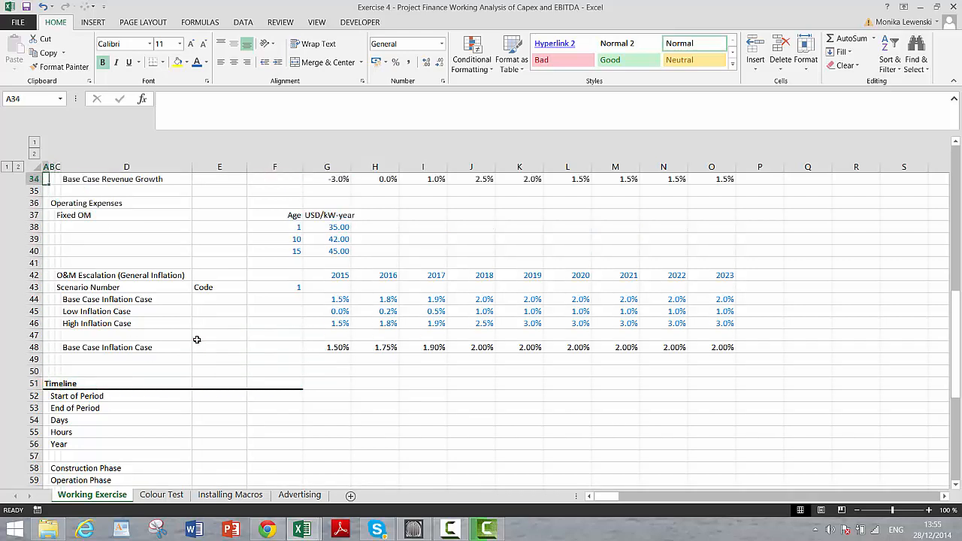
key("Up")
key("Up")
key("Up")
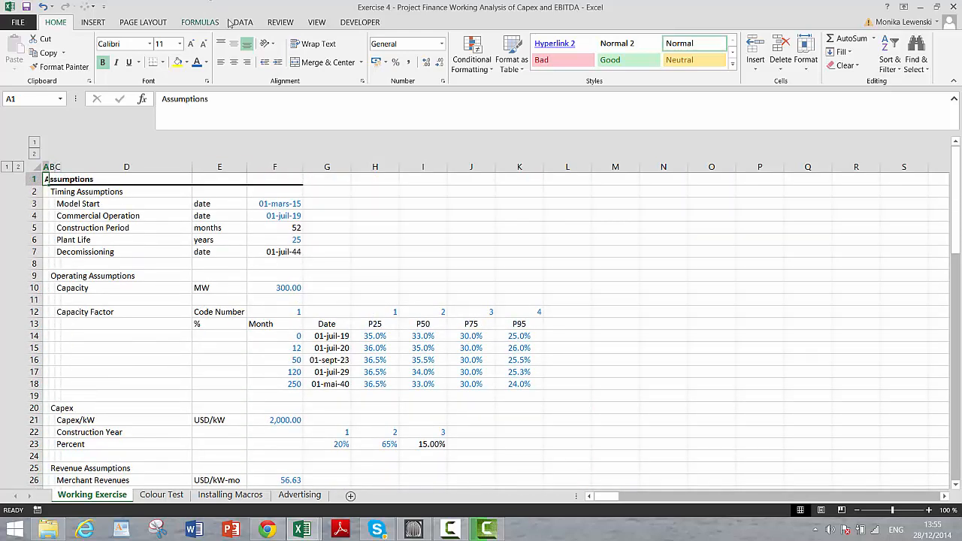
- Check which macros are stored in This Workbook, and close the macro list without running any
left_click(358, 22)
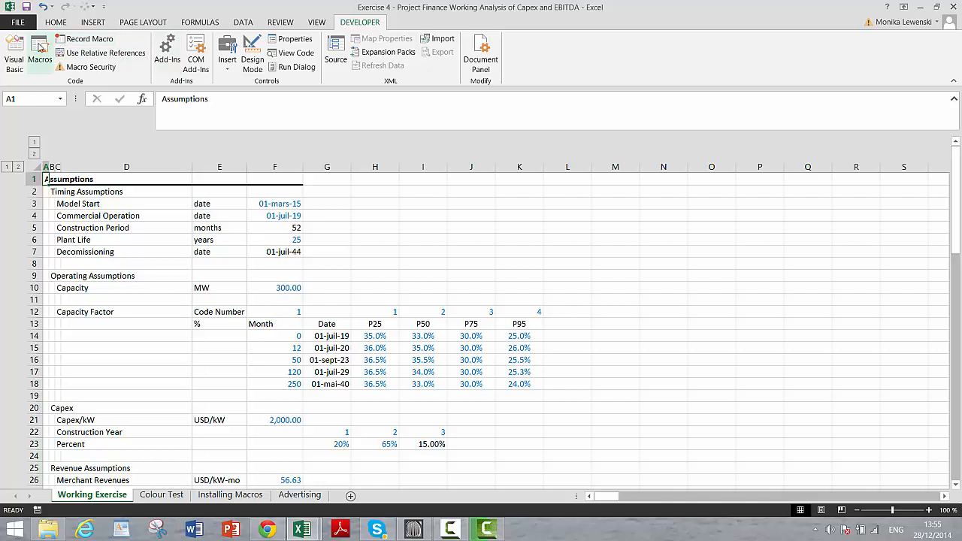
left_click(40, 47)
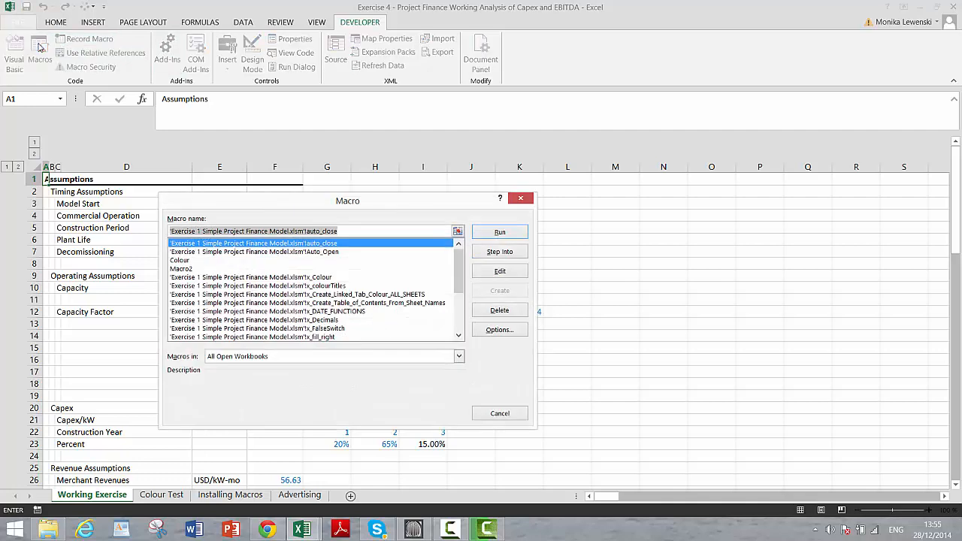
left_click(461, 358)
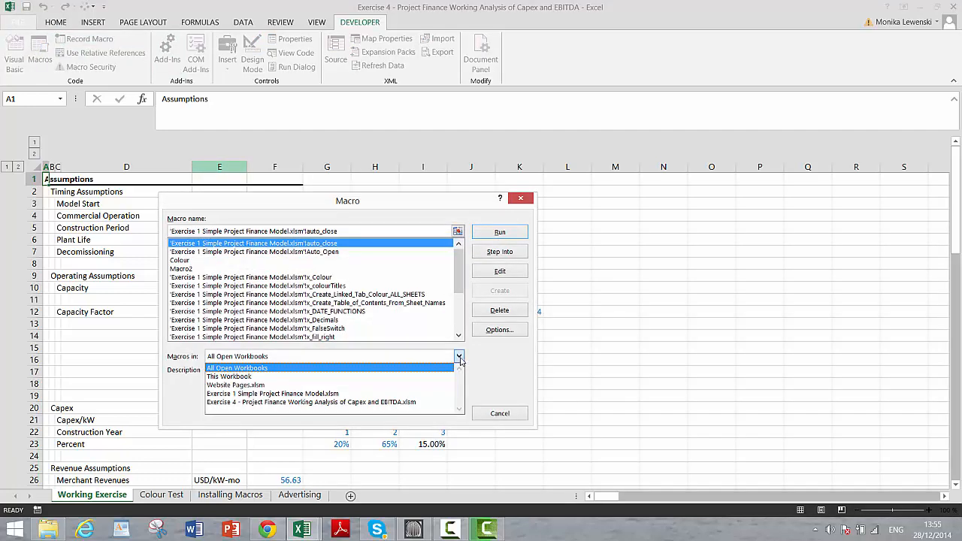
left_click(400, 380)
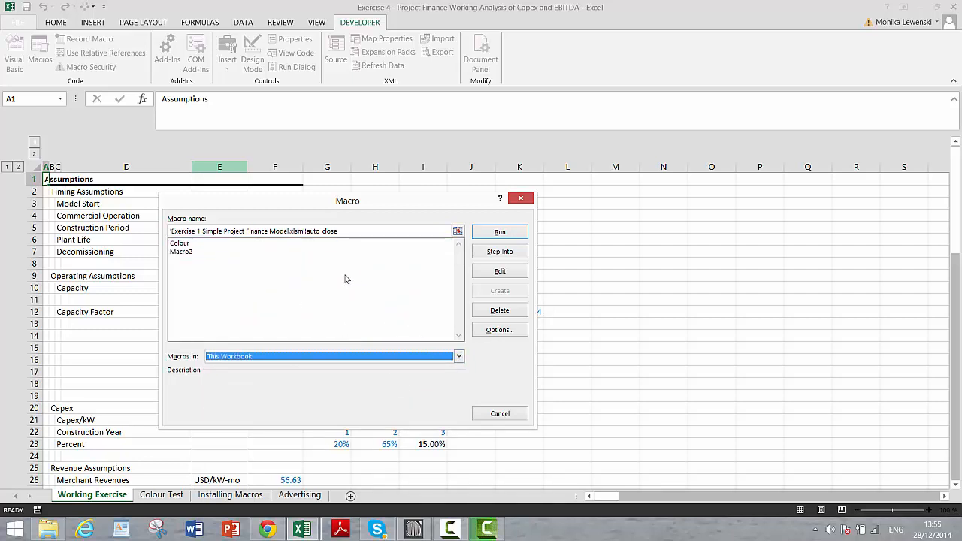
left_click(521, 197)
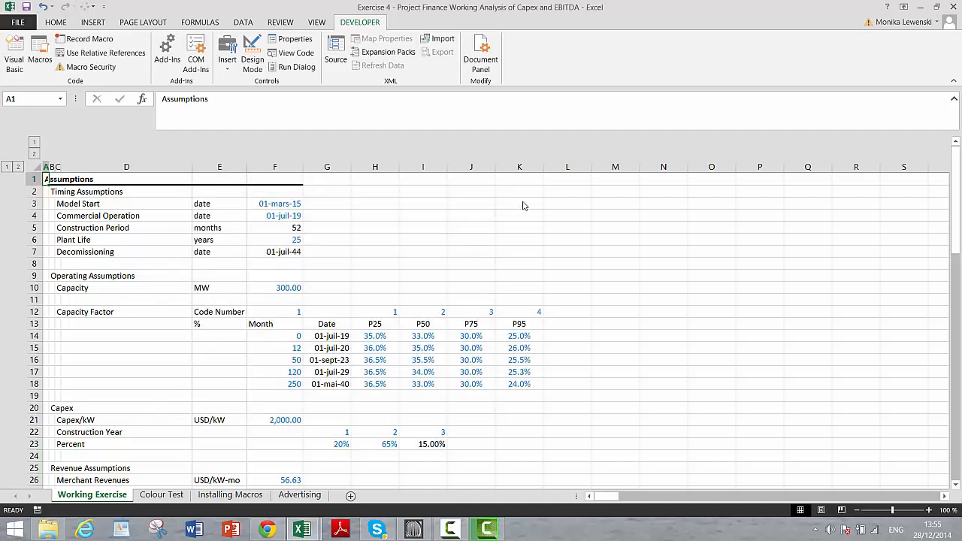
left_click(426, 218)
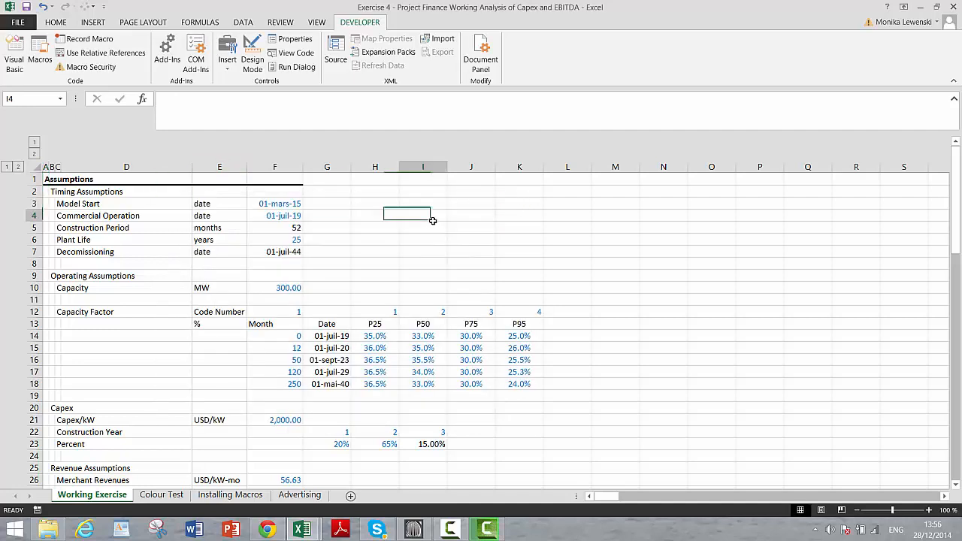
- Import the Generic Macros file from the 12. Excel Utilities (fm) folder into the Exercise 4 workbook's VBA project
left_click(15, 51)
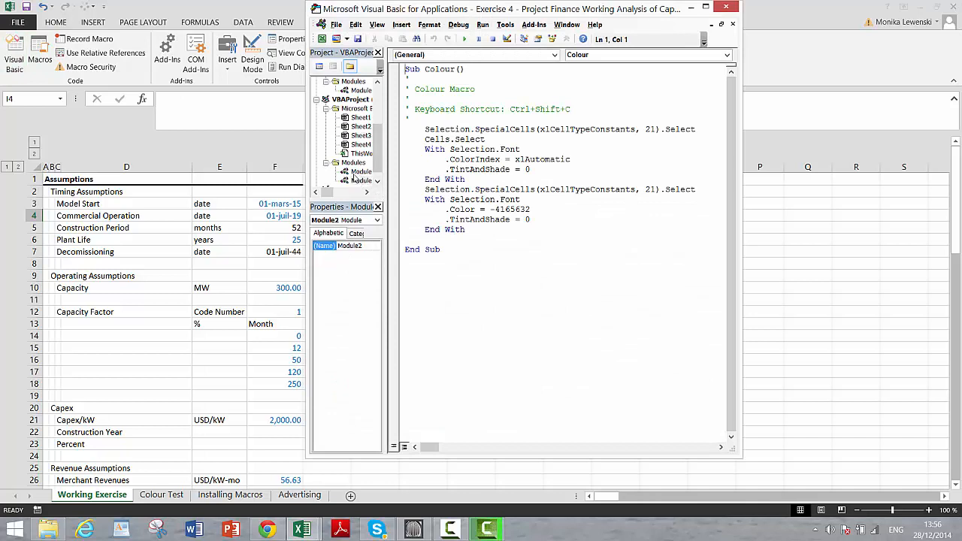
left_click(378, 183)
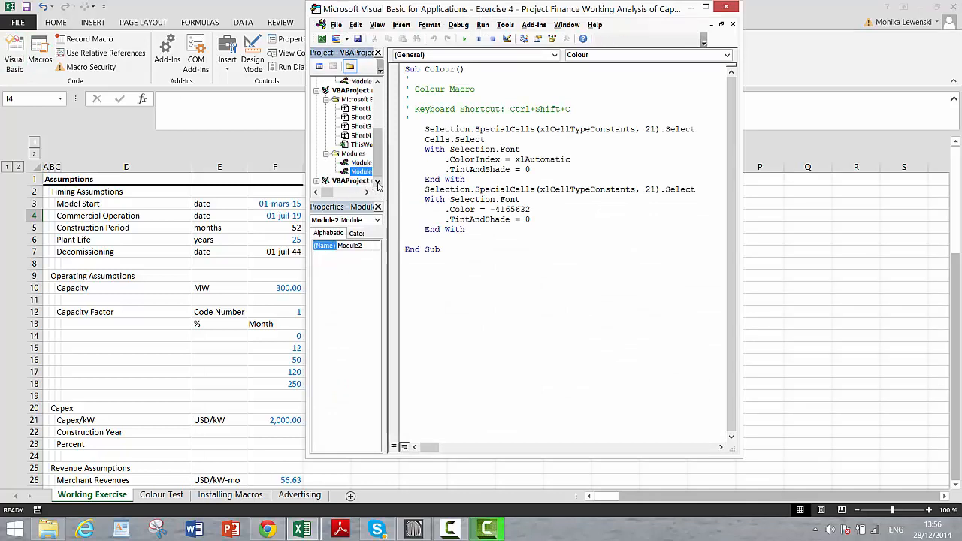
left_click(336, 25)
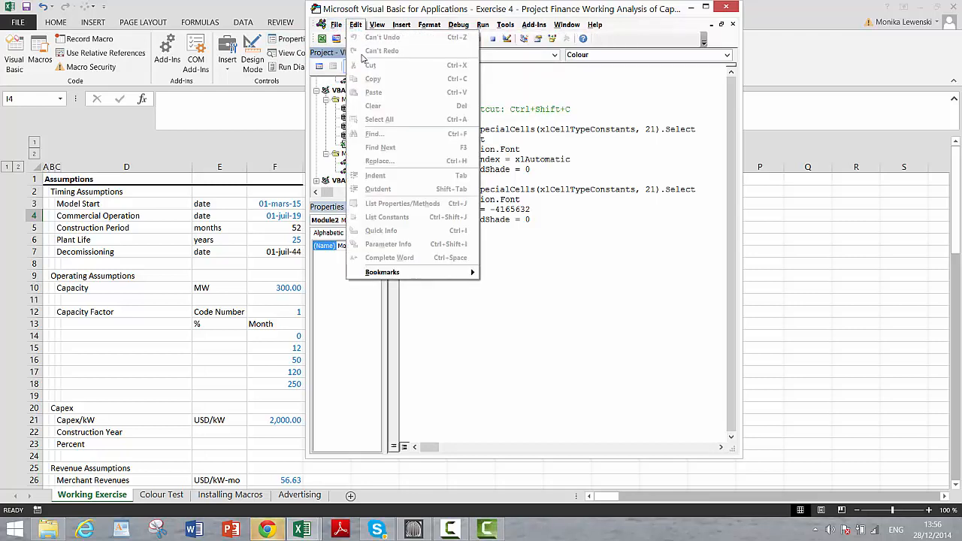
left_click(353, 53)
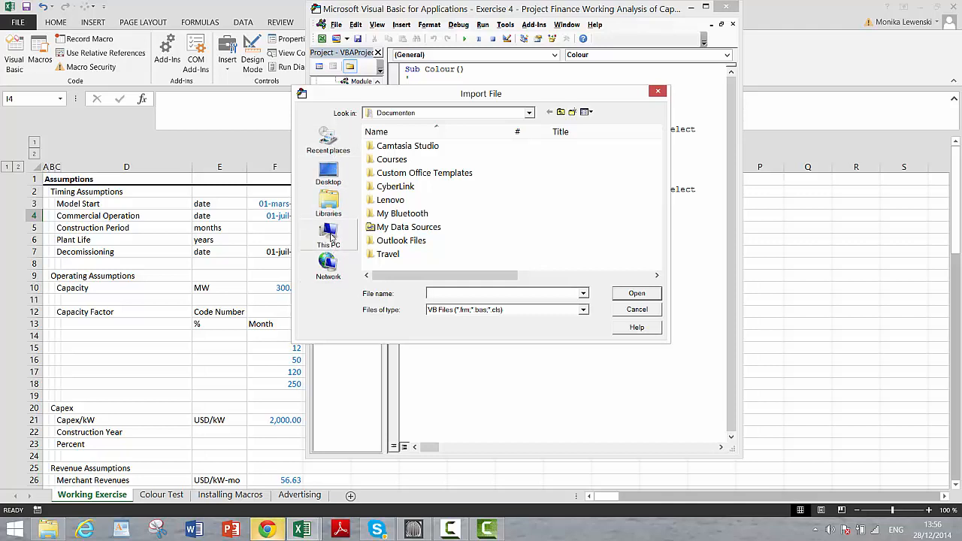
double_click(380, 160)
double_click(406, 145)
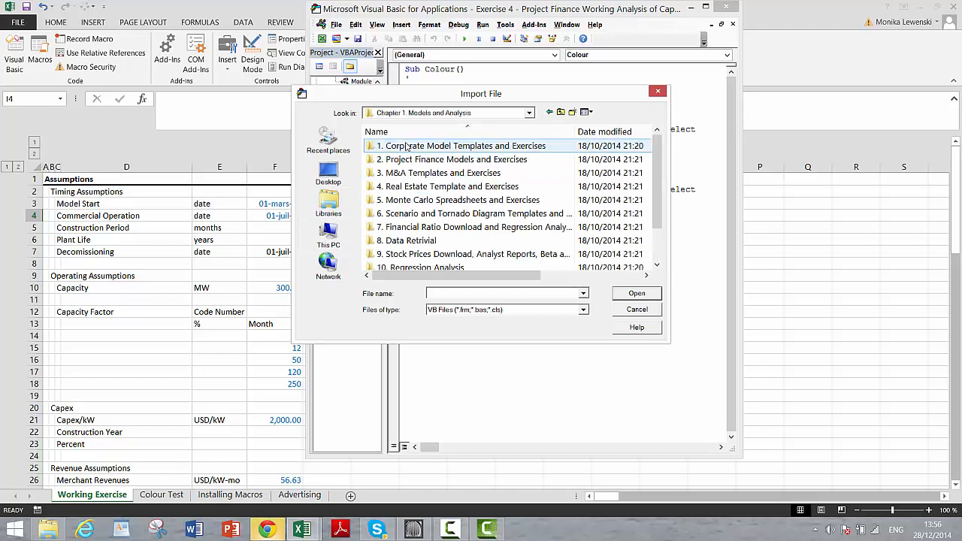
left_click(656, 257)
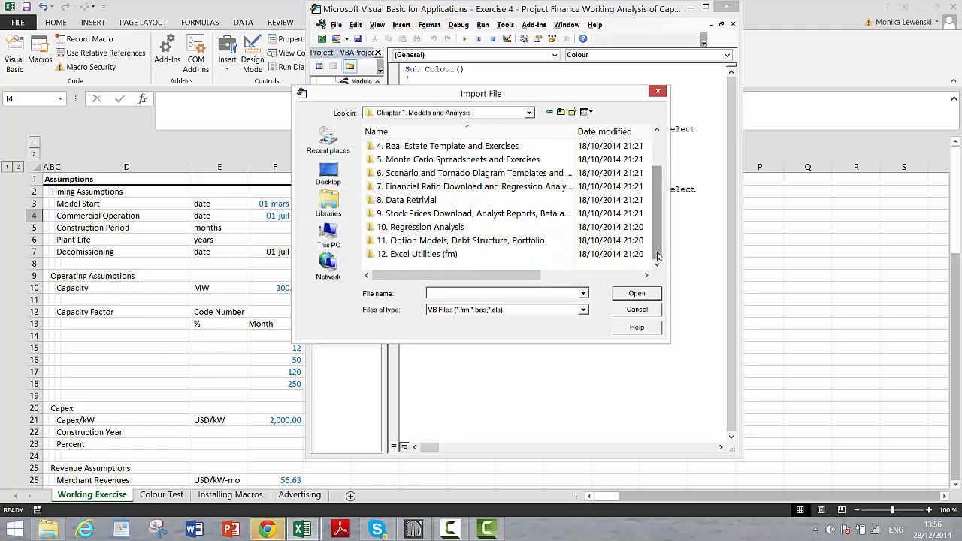
double_click(422, 254)
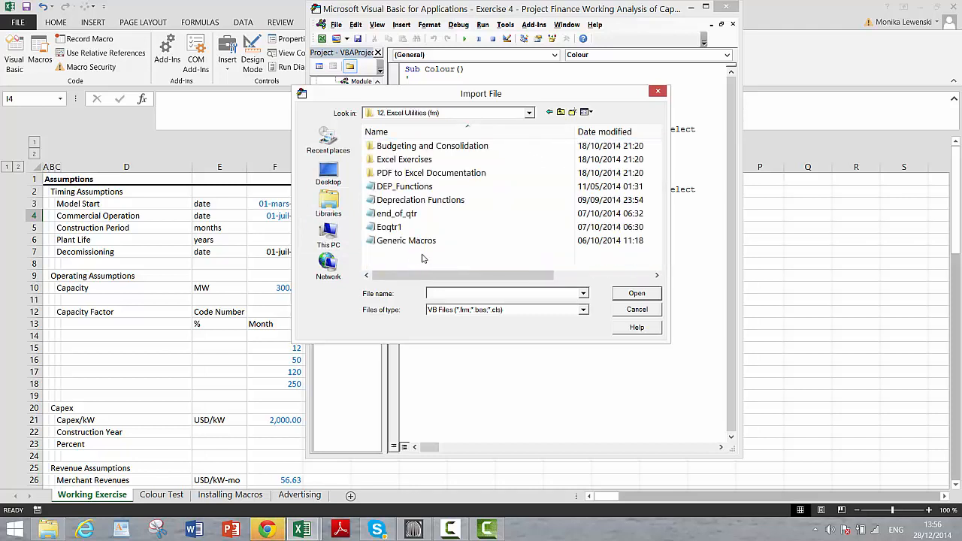
left_click(412, 242)
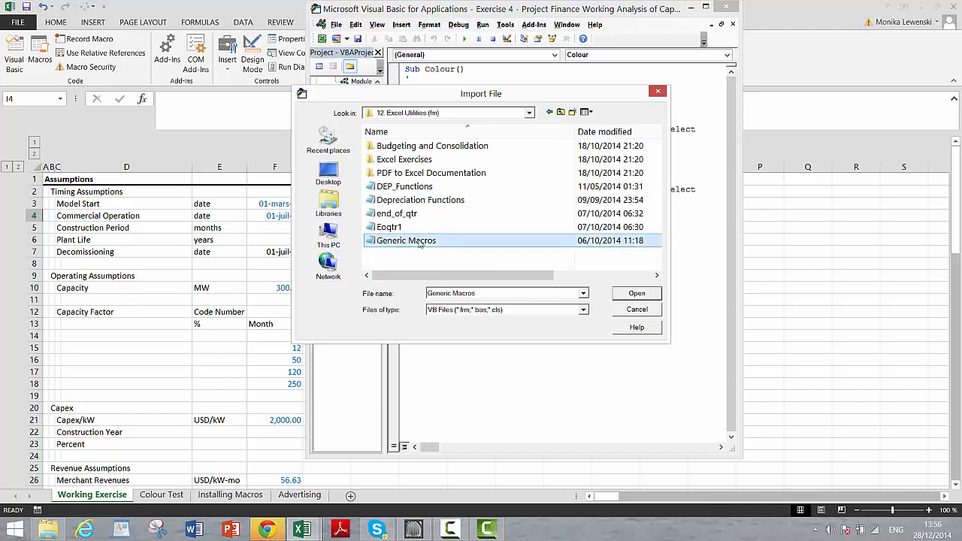
left_click(636, 295)
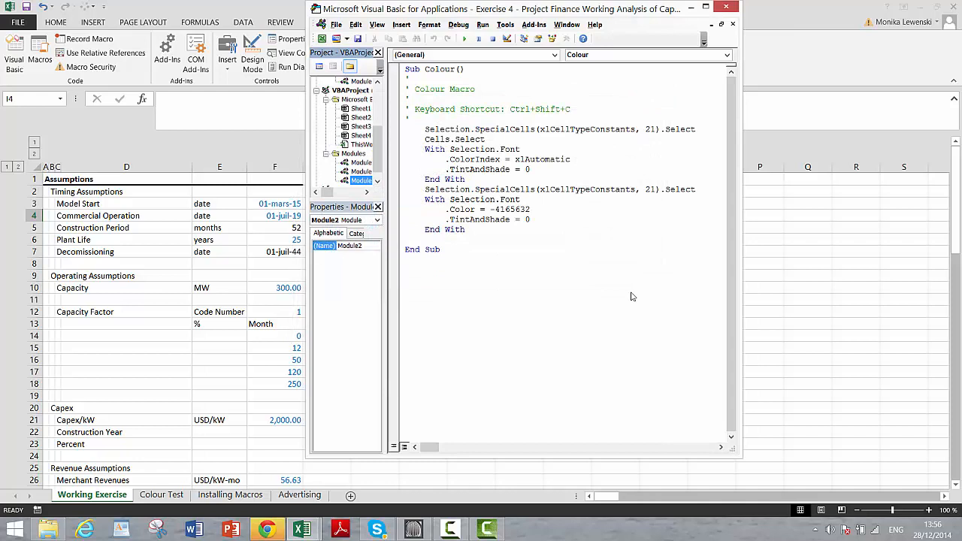
- Open the imported generic macros module and run its Auto_Open2 procedure
double_click(362, 171)
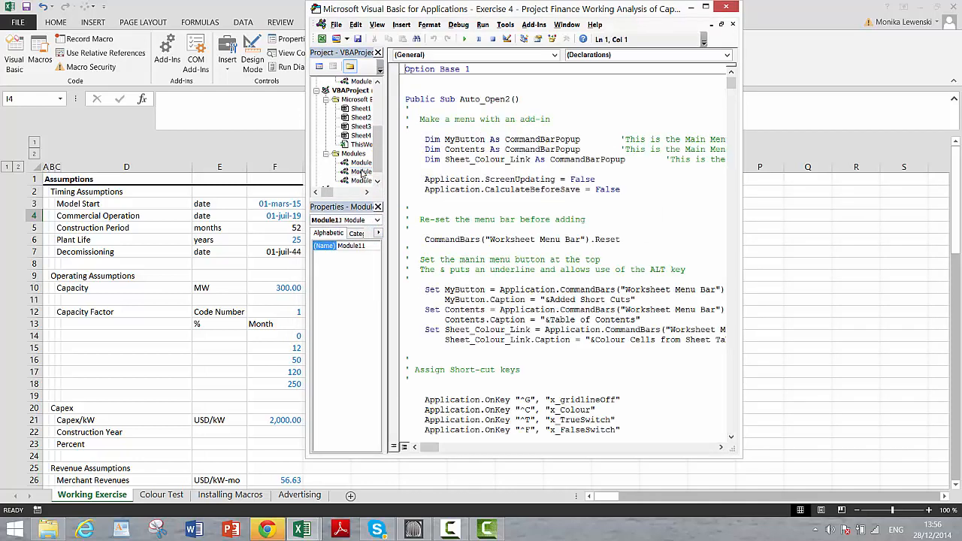
left_click(416, 148)
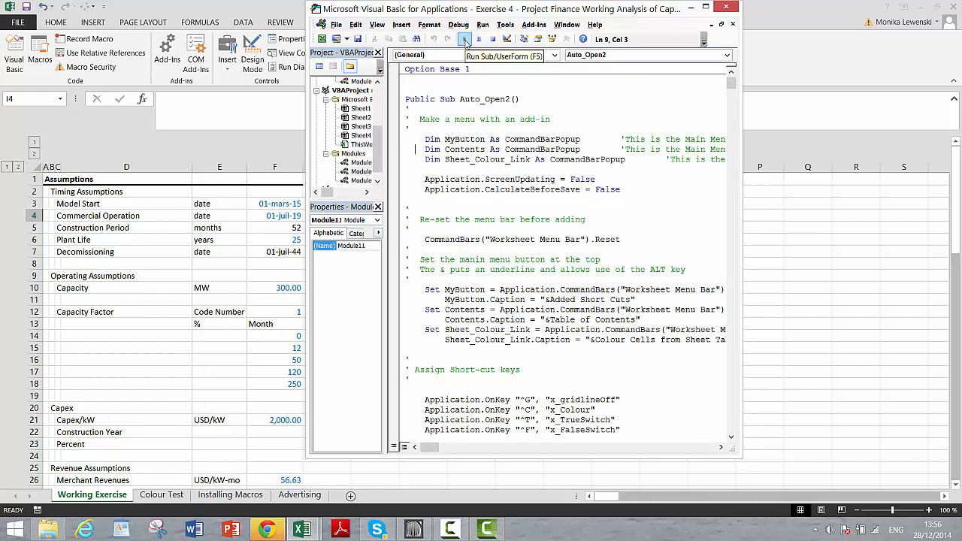
left_click(465, 40)
- Review the assumptions and the emptied timeline, capacity and capex sections on the Working Exercise sheet
left_click(252, 311)
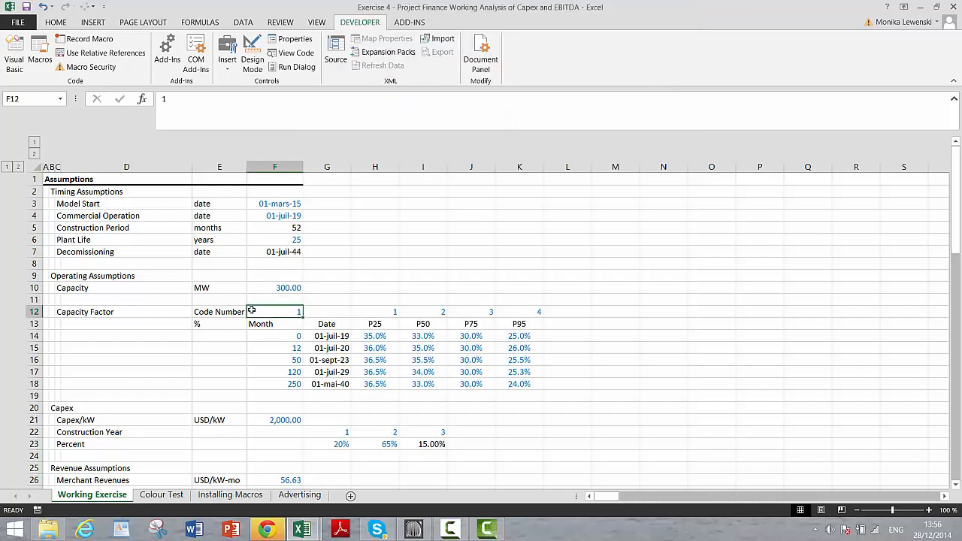
key("Down")
key("Down")
key("Down")
key("Down")
key("Down")
key("Down")
key("Down")
key("Down")
key("Down")
key("Down")
key("Down")
key("Down")
key("Down")
key("Down")
key("Down")
key("Down")
key("Down")
key("Down")
key("Down")
key("Down")
key("Down")
key("Down")
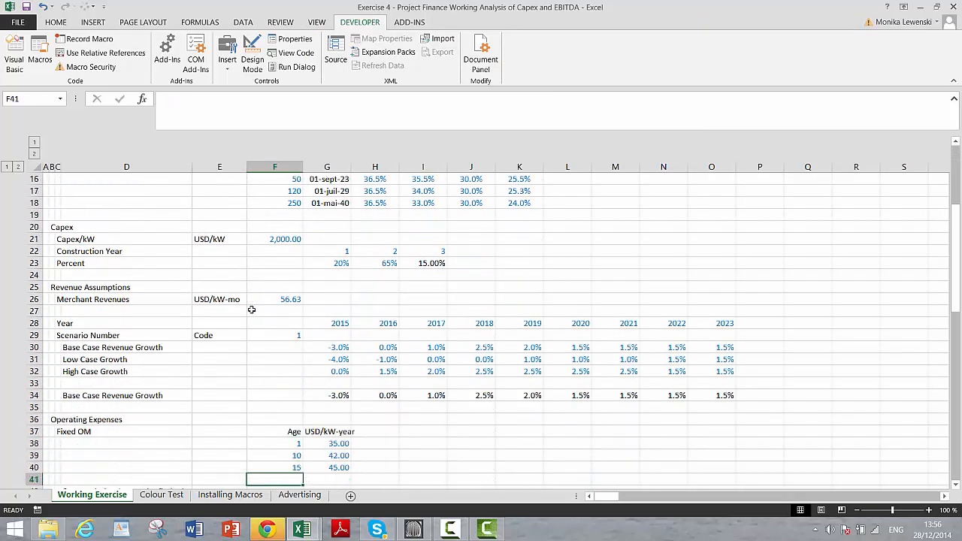
key("Up")
key("Up")
key("Up")
key("Up")
key("Up")
key("Up")
key("Up")
key("Up")
key("Up")
key("Up")
key("Up")
key("Up")
key("Up")
key("Up")
key("Up")
key("Up")
key("Up")
key("Up")
key("Up")
key("Up")
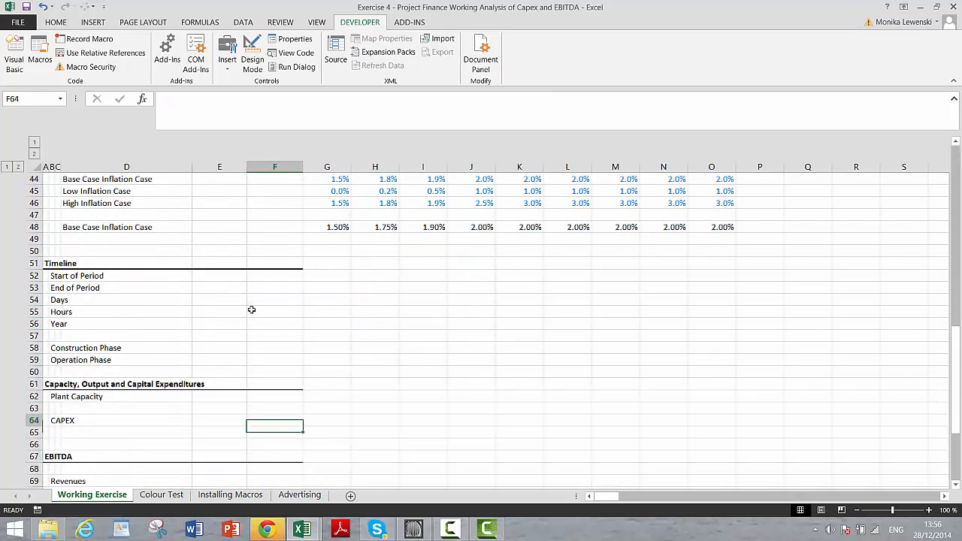
key("Up")
key("Up")
key("Up")
key("Up")
key("Up")
key("Up")
key("Up")
key("Up")
key("Up")
key("Up")
key("Up")
key("Up")
key("Up")
key("Up")
key("Up")
key("Up")
key("Up")
key("Up")
key("Up")
key("Up")
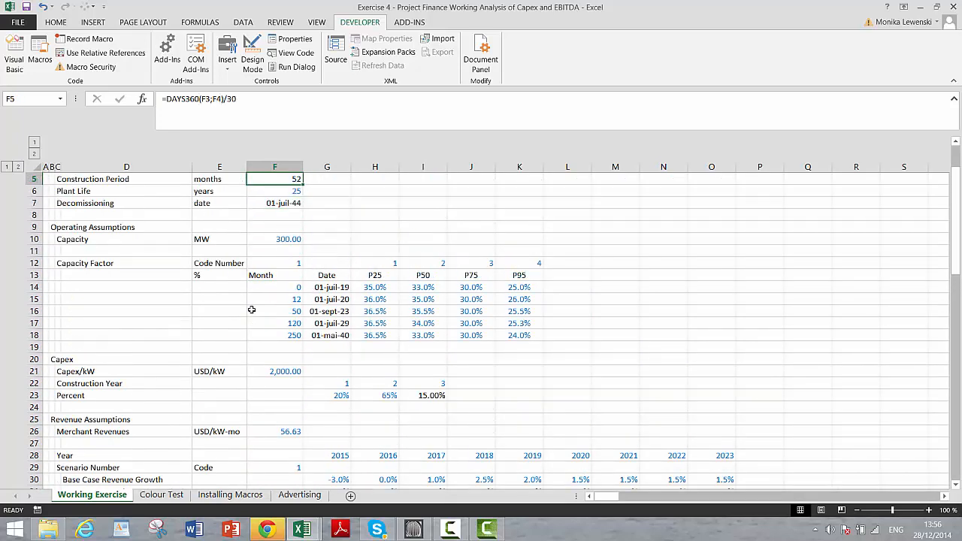
- Look through the timing, operating, capex, revenue and inflation assumptions, continuing down to the Timeline and capacity sections
key("Down")
key("Down")
key("Down")
key("Down")
key("Down")
key("Down")
key("Down")
key("Down")
key("Down")
key("Down")
key("Down")
key("Down")
key("Down")
key("Down")
key("Down")
key("Down")
key("Down")
key("Down")
key("Down")
key("Down")
key("Down")
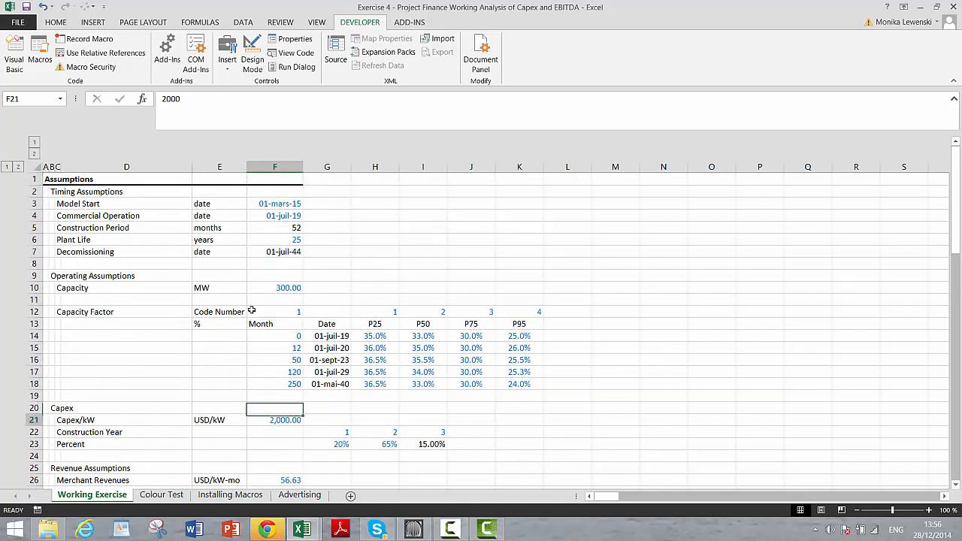
key("Down")
key("Down")
key("Down")
key("Down")
key("Down")
key("Down")
key("Down")
key("Down")
key("Down")
key("Down")
key("Down")
key("Down")
key("Down")
key("Down")
key("Down")
key("Down")
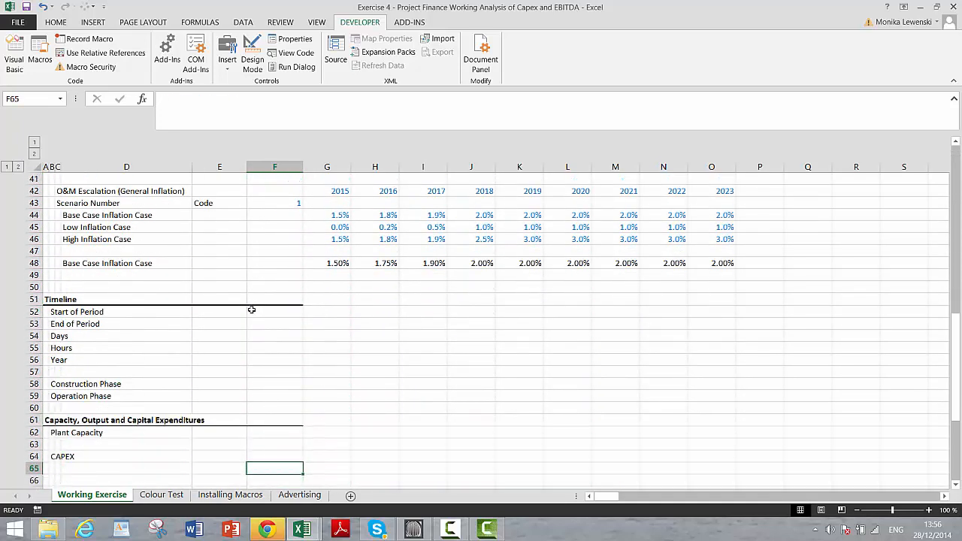
- Examine the row labels of the Timeline section and the Capacity, Output and Capital Expenditures section
key("Up")
key("Up")
key("Up")
key("Up")
key("Up")
key("Up")
key("Up")
key("Up")
key("Down")
key("Down")
key("Down")
key("Down")
key("Down")
key("Down")
key("Down")
key("Down")
key("Down")
key("Down")
key("Down")
key("Down")
key("Down")
key("Down")
key("Down")
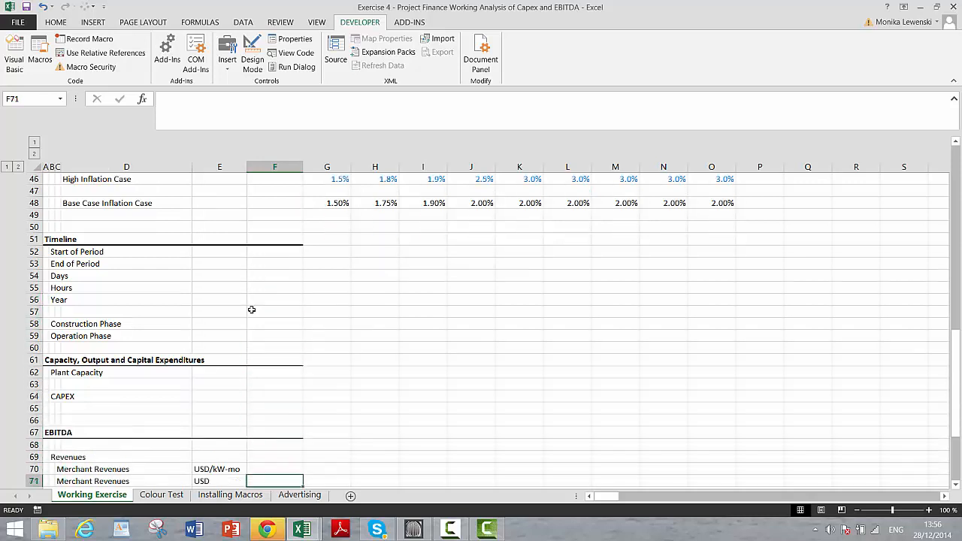
key("Up")
key("Up")
key("Up")
key("Up")
key("Up")
key("Up")
key("Up")
key("Up")
key("Up")
key("Up")
key("Up")
key("Up")
key("Up")
key("Up")
key("Up")
key("Up")
key("Left")
key("Left")
key("Left")
key("Left")
key("Left")
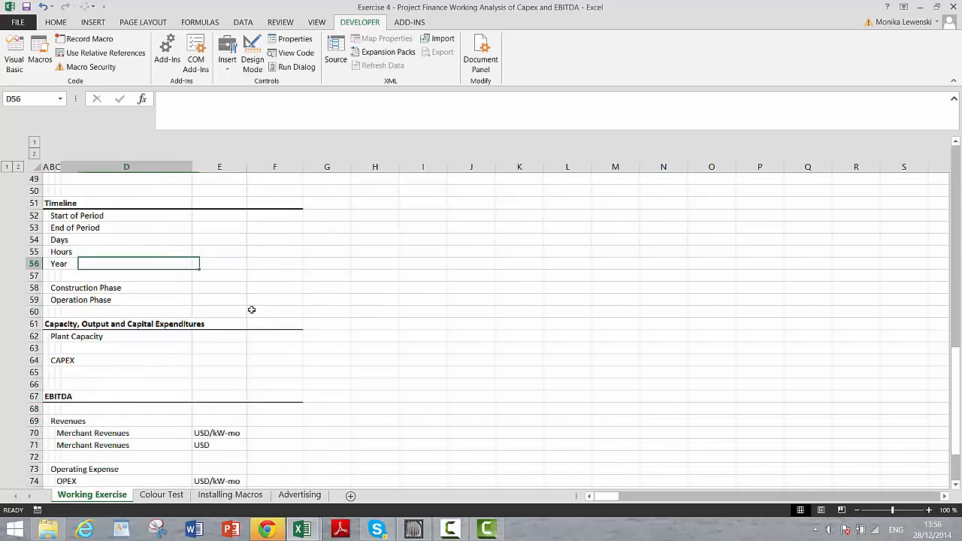
- Examine the EBITDA section's revenue and operating expense rows, down to the pre-tax cashflow and IRR rows
key("Down")
key("Down")
key("Down")
key("Down")
key("Down")
key("Down")
key("Down")
key("Down")
key("Down")
key("Down")
key("Down")
key("Down")
key("Down")
key("Down")
key("Down")
key("Down")
key("Down")
key("Down")
key("Down")
key("Down")
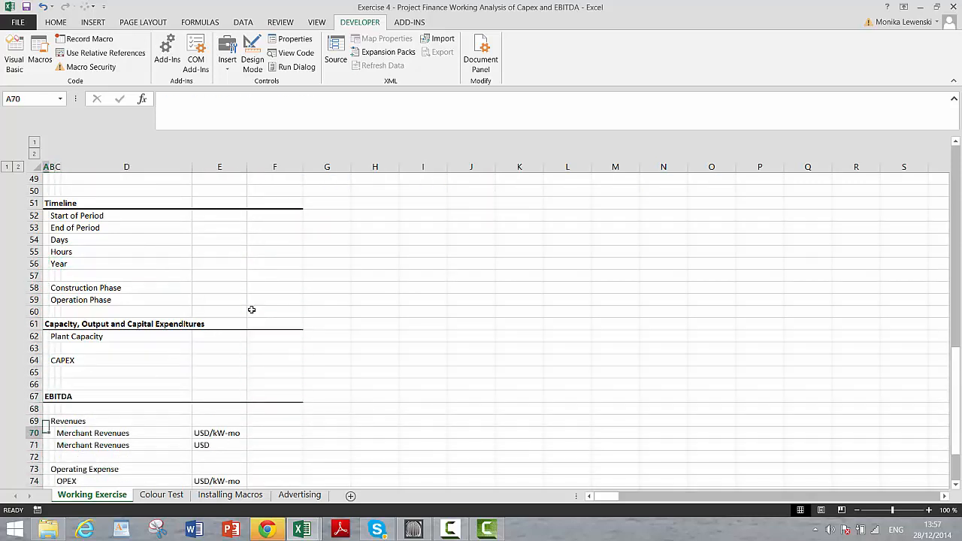
key("Down")
key("Down")
key("Down")
key("Down")
key("Up")
key("Up")
key("Up")
key("Up")
key("Up")
key("Up")
key("Up")
key("Up")
key("Up")
key("Up")
key("Up")
key("Up")
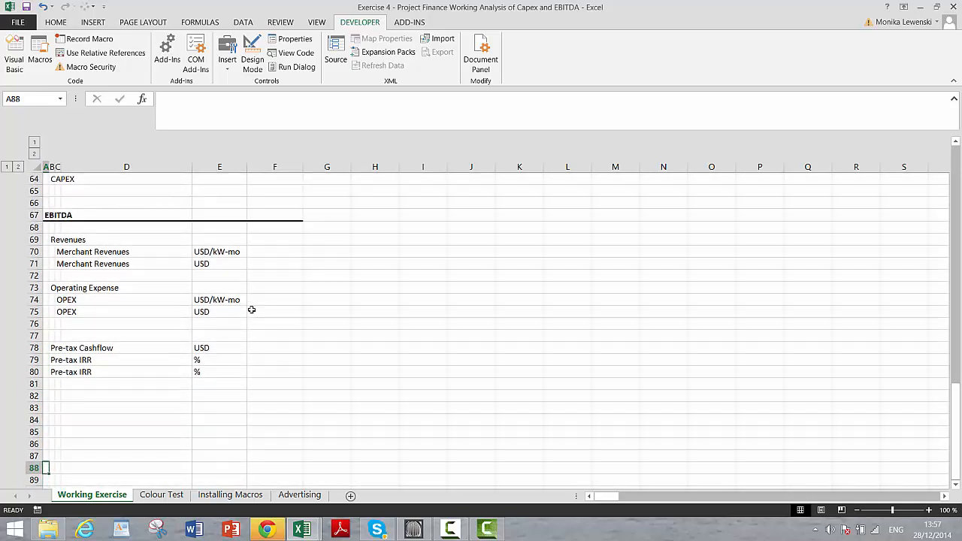
key("Down")
key("Down")
key("Down")
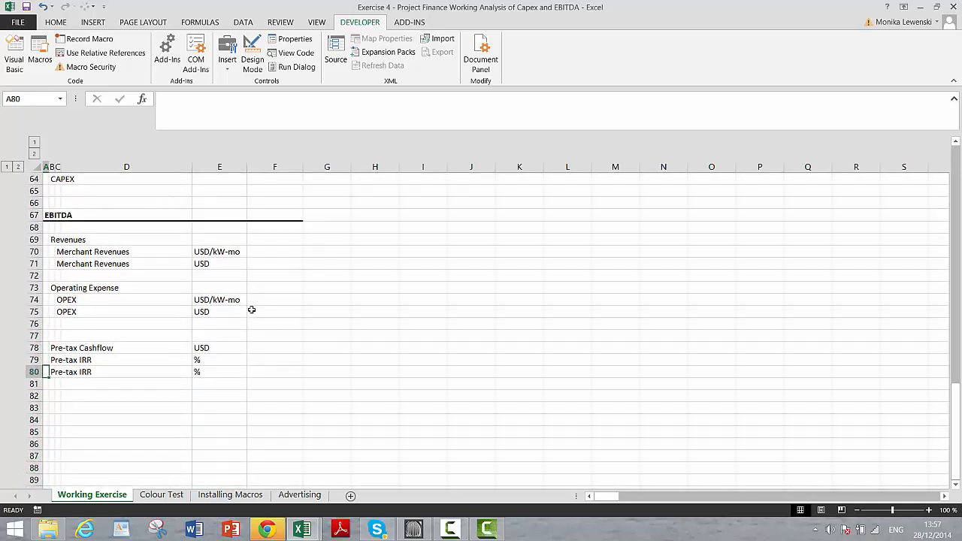
- Go back up past the Timeline section to the scenario number row of the O&M escalation assumptions
key("Up")
key("Up")
key("Up")
key("Up")
key("Up")
key("Up")
key("Up")
key("Up")
key("Up")
key("Up")
key("Up")
key("Up")
key("Up")
key("Up")
key("Up")
key("Up")
key("Up")
key("Up")
key("Up")
key("Up")
key("Up")
key("Up")
key("Up")
key("Up")
key("Up")
key("Up")
key("Up")
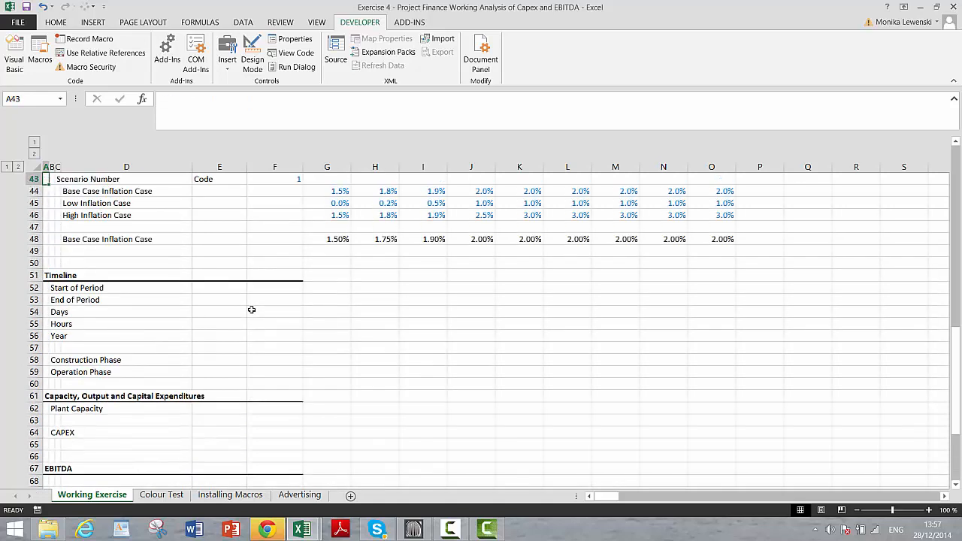
- Return to the Timing Assumptions and examine the model start, commercial operation date and construction period formula
key("Up")
key("Up")
key("Up")
key("Up")
key("Up")
key("Up")
key("Up")
key("Up")
key("Up")
key("Up")
key("Up")
key("Up")
key("Down")
key("Down")
key("Down")
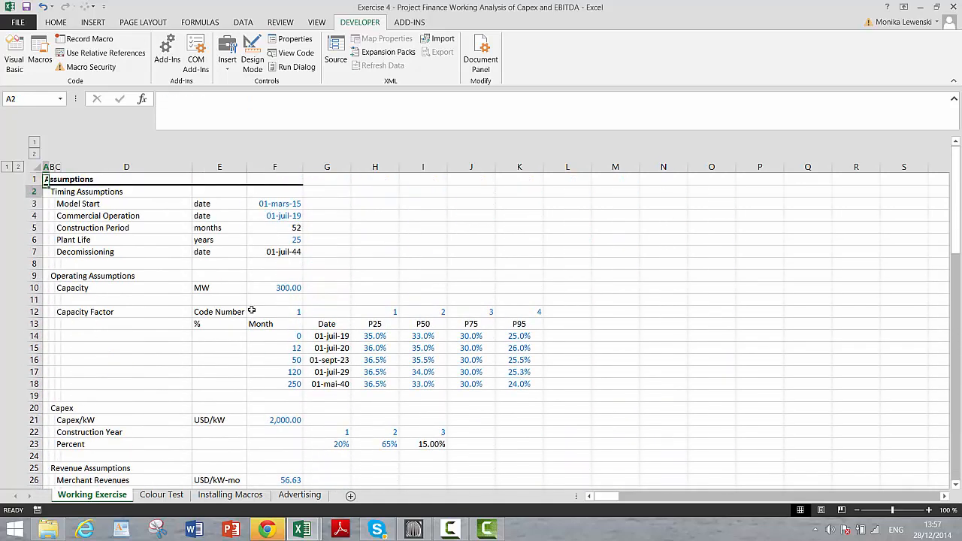
key("Right")
key("Right")
key("Right")
key("Right")
key("Right")
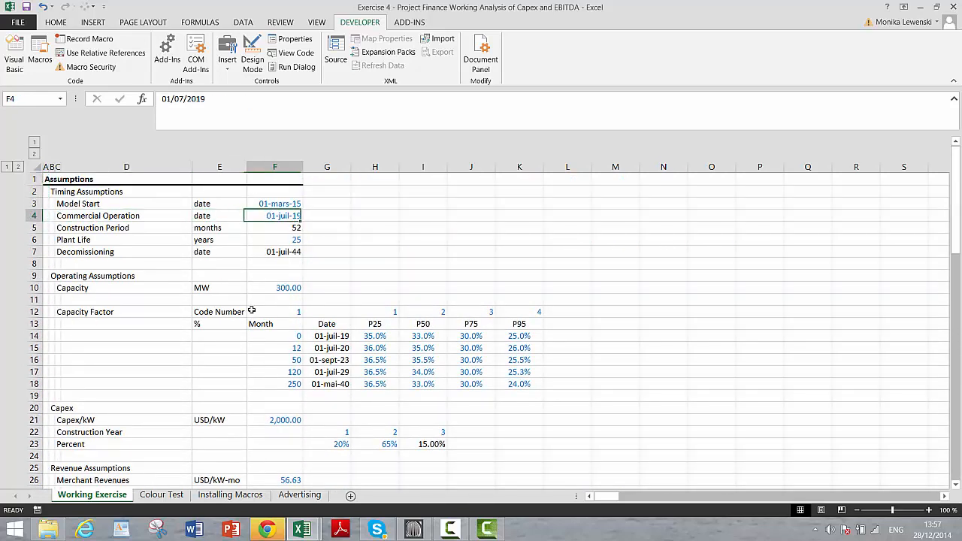
key("Up")
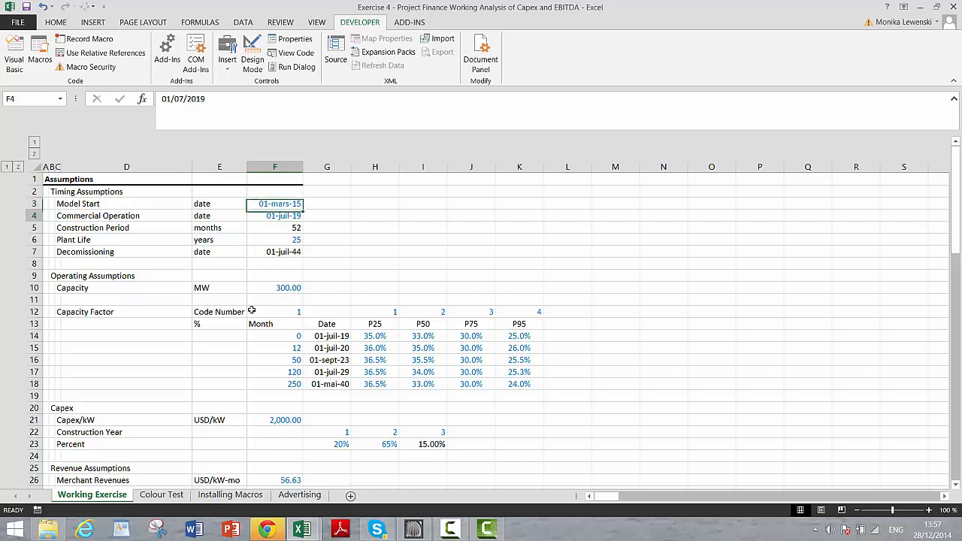
key("Down")
key("Down")
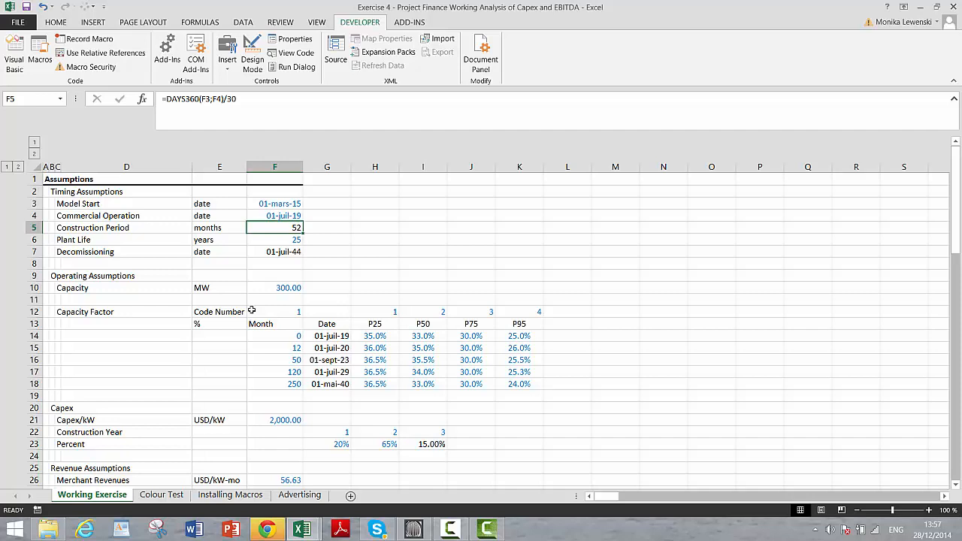
- Look down through the operating and capex assumptions to the first revenue growth scenario rows
key("Down")
key("Down")
key("Down")
key("Down")
key("Down")
key("Down")
key("Down")
key("Down")
key("Down")
key("Down")
key("Down")
key("Down")
key("Down")
key("Down")
key("Down")
key("Down")
key("Down")
key("Down")
key("Down")
key("Down")
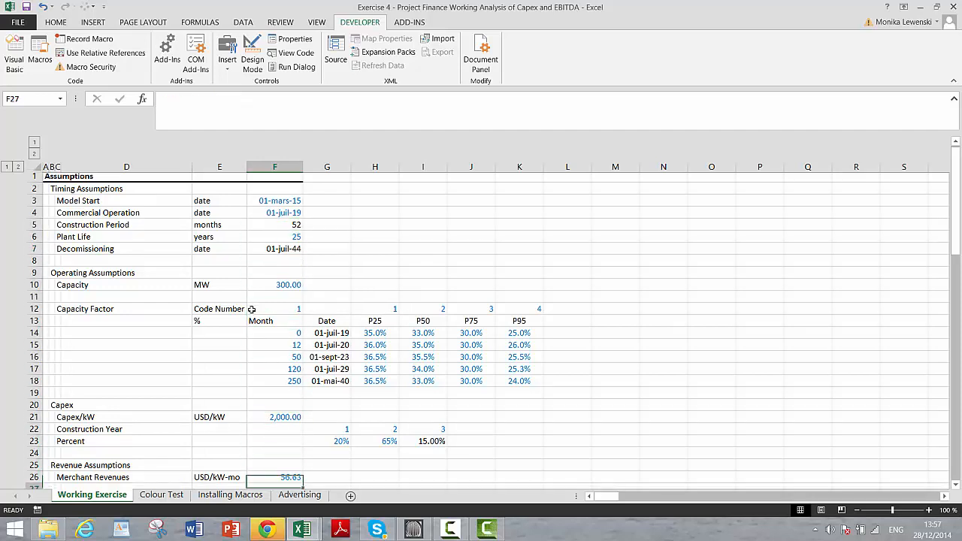
key("Down")
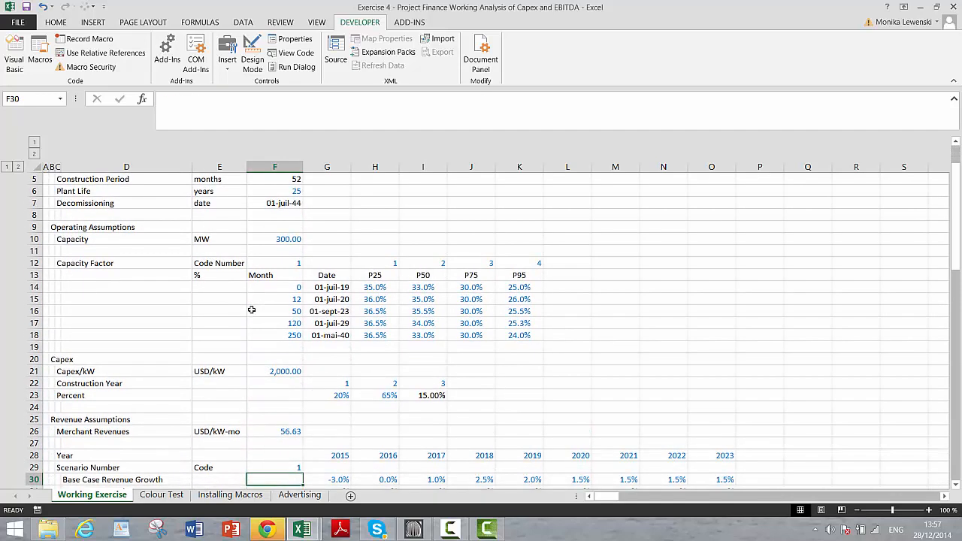
key("Down")
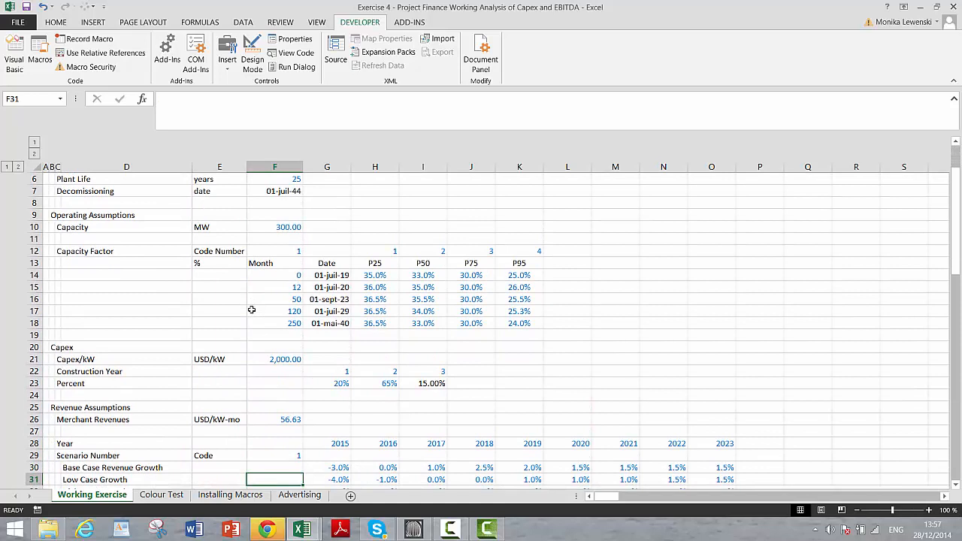
- Go back up to the Capacity Factor table and compare its P25 to P95 cases for month 0
key("Up")
key("Up")
key("Up")
key("Up")
key("Up")
key("Up")
key("Up")
key("Up")
key("Up")
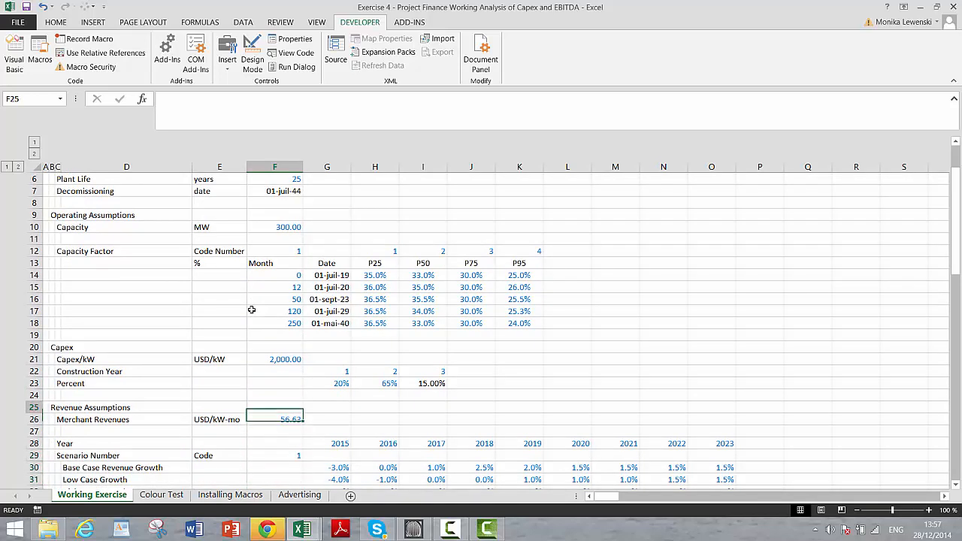
key("Right")
key("Right")
key("Up")
key("Up")
key("Up")
key("Up")
key("Up")
key("Up")
key("Up")
key("Up")
key("Up")
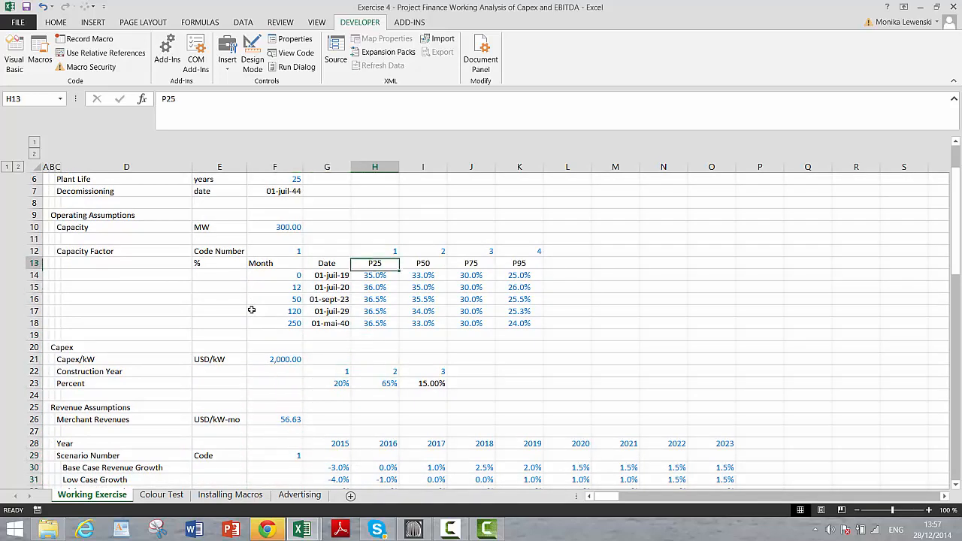
key("Down")
key("Right")
key("Right")
key("Right")
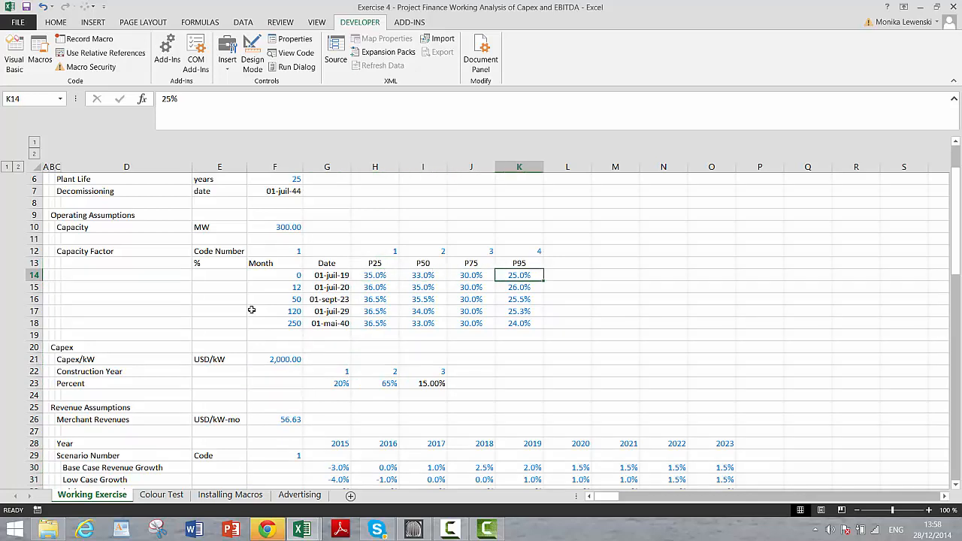
key("Left")
key("Left")
key("Left")
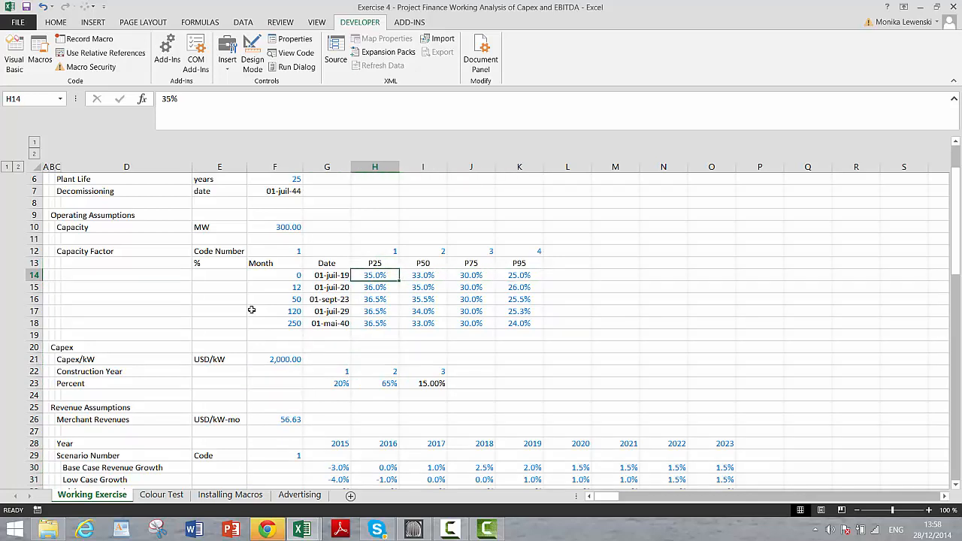
- Examine the capacity factors for the subsequent months in the P25 column and across to P95
key("Down")
key("Down")
key("Down")
key("Down")
key("Down")
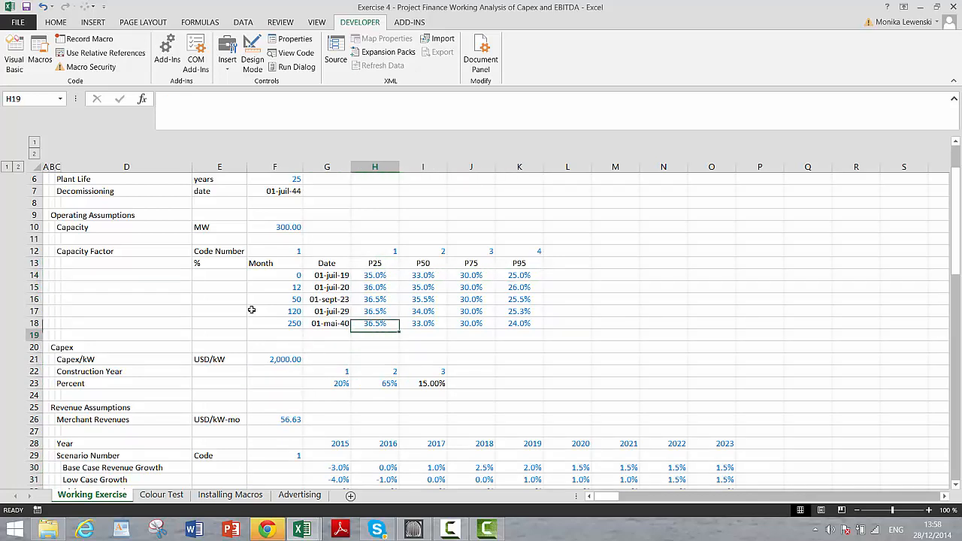
key("Up")
key("Up")
key("Right")
key("Right")
key("Right")
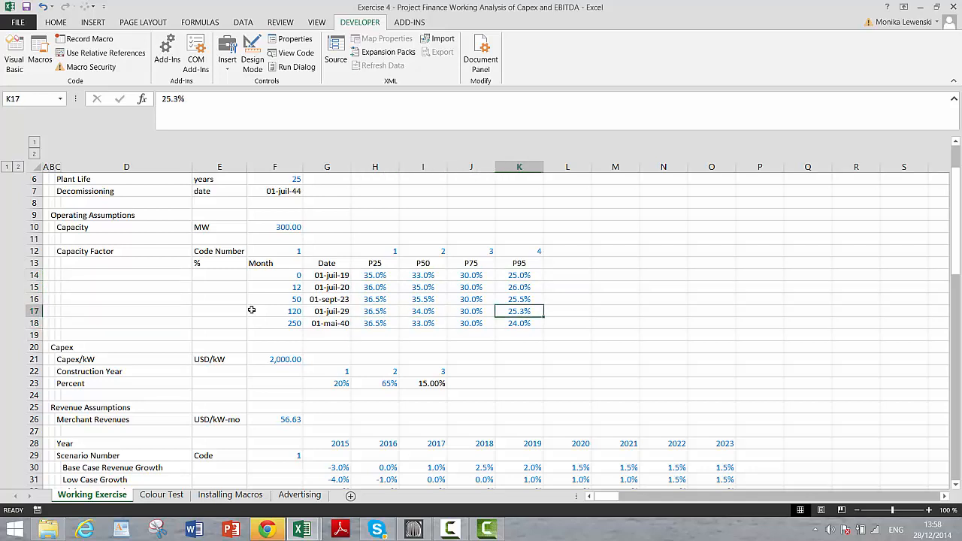
- Inspect the capex percentages by construction year, including the formula for construction year 3
key("Down")
key("Down")
key("Down")
key("Down")
key("Down")
key("Down")
key("Left")
key("Left")
key("Left")
key("Left")
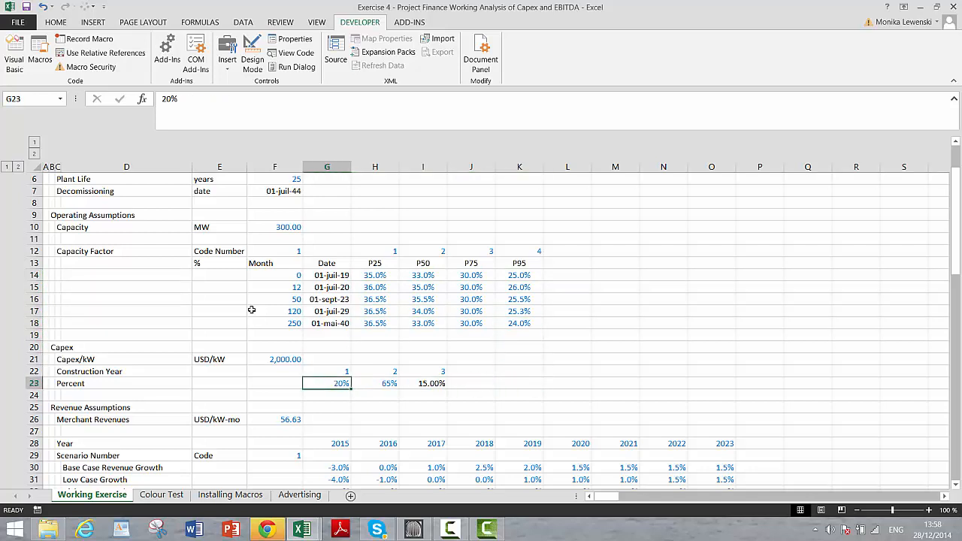
key("Right")
key("Right")
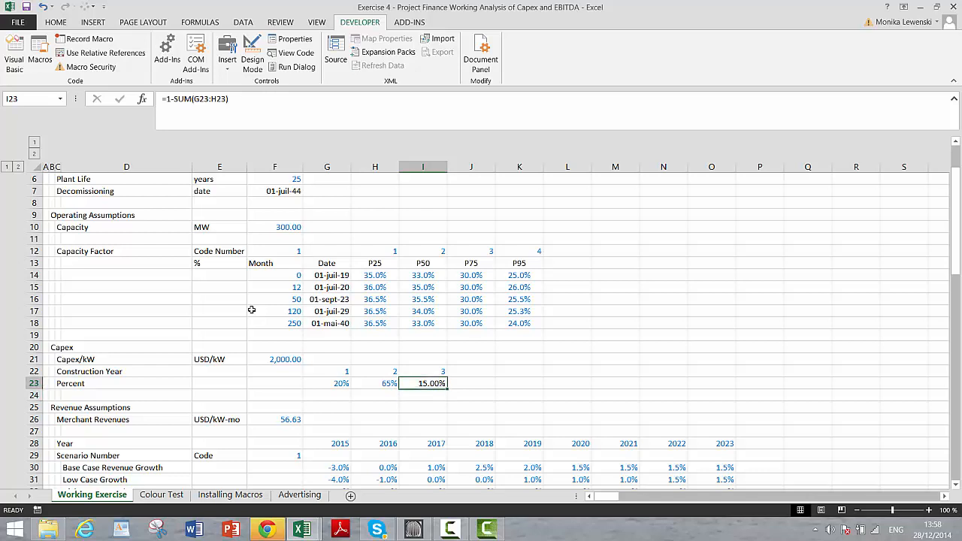
- Look through the revenue growth scenarios down to Fixed OM, and inspect the selected-case growth formula for 2016
key("Down")
key("Down")
key("Down")
key("Down")
key("Down")
key("Down")
key("Down")
key("Down")
key("Down")
key("Down")
key("Down")
key("Down")
key("Down")
key("Down")
key("Down")
key("Down")
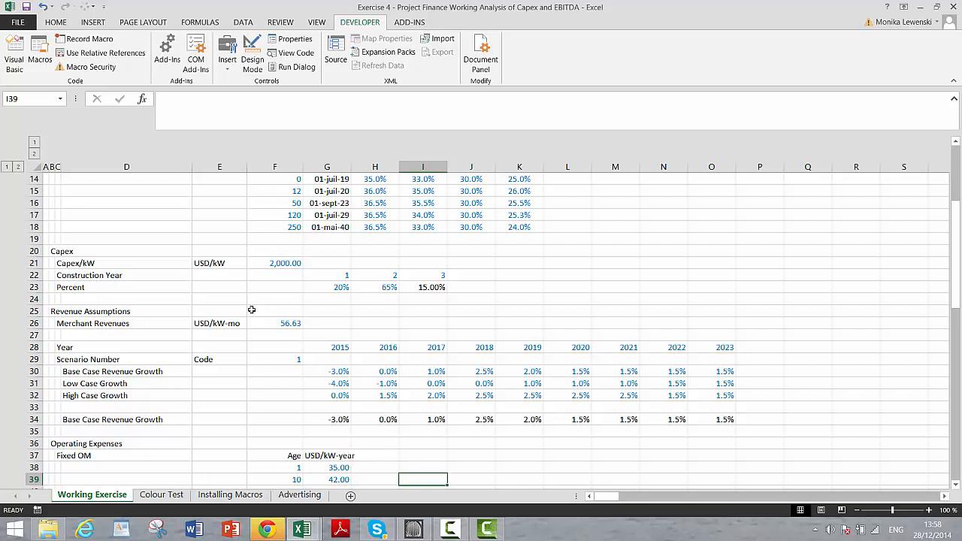
key("Up")
key("Up")
key("Up")
key("Up")
key("Up")
key("Left")
key("Left")
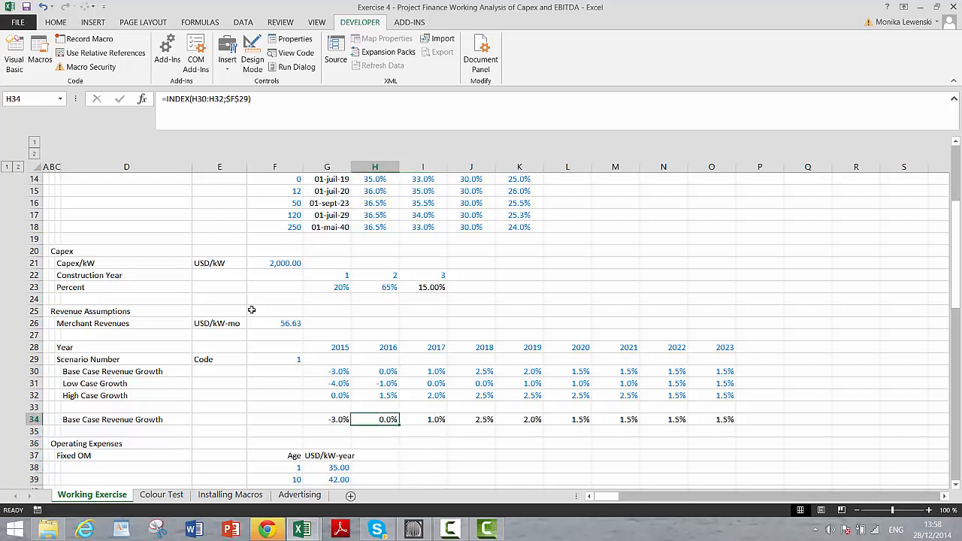
- Return to the Capex section and compare the percent inputs for years 1 and 2 with the calculated year 3 cell
key("Up")
key("Up")
key("Up")
key("Up")
key("Up")
key("Up")
key("Up")
key("Up")
key("Up")
key("Up")
key("Up")
key("Right")
key("Right")
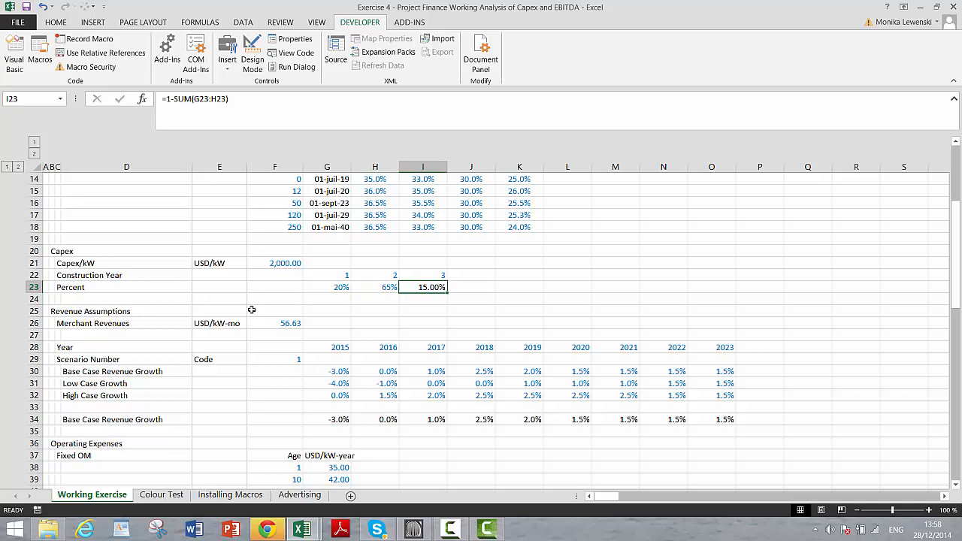
key("Left")
key("Left")
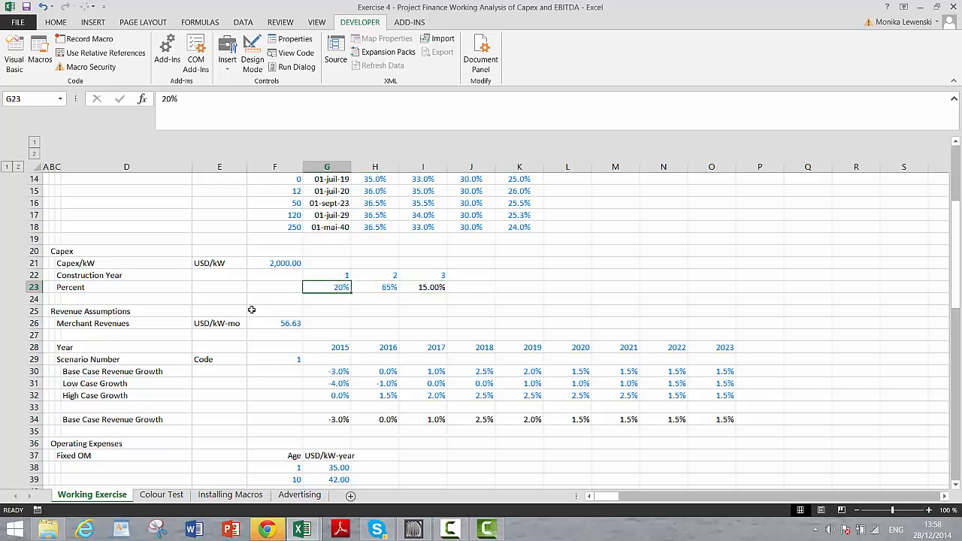
key("Right")
key("Right")
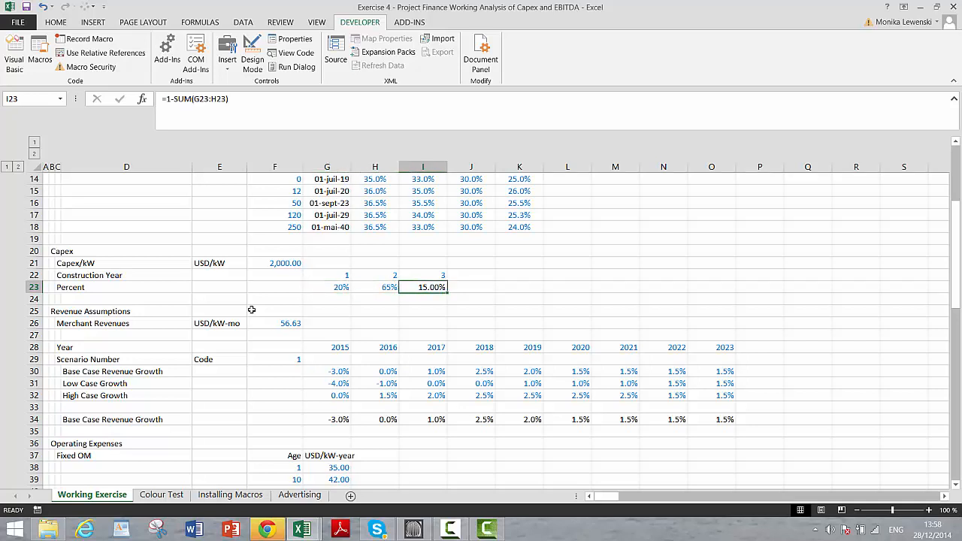
- Examine the scenario-driven INDEX formulas in the selected revenue growth row, from 2017 back to 2015
key("Down")
key("Down")
key("Down")
key("Down")
key("Down")
key("Down")
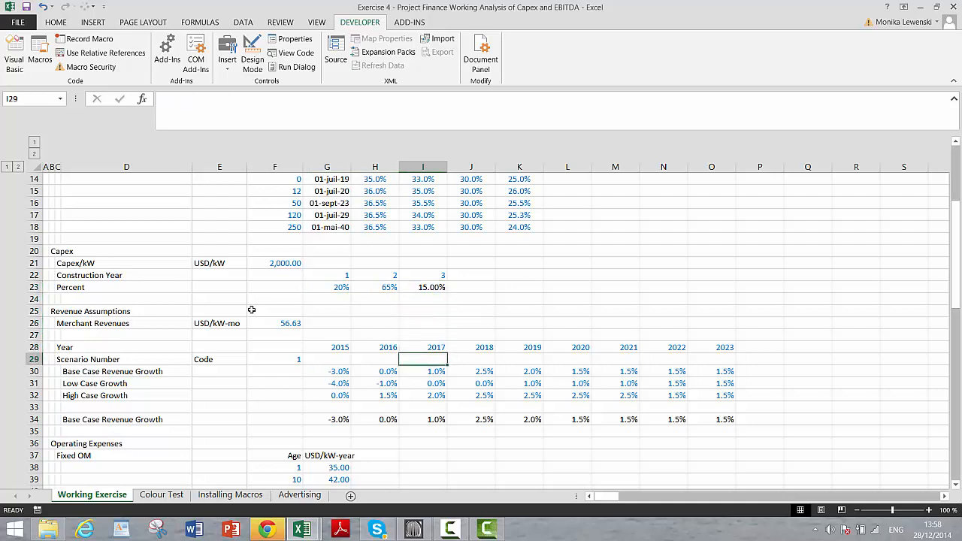
key("Down")
key("Down")
key("Down")
key("Down")
key("Down")
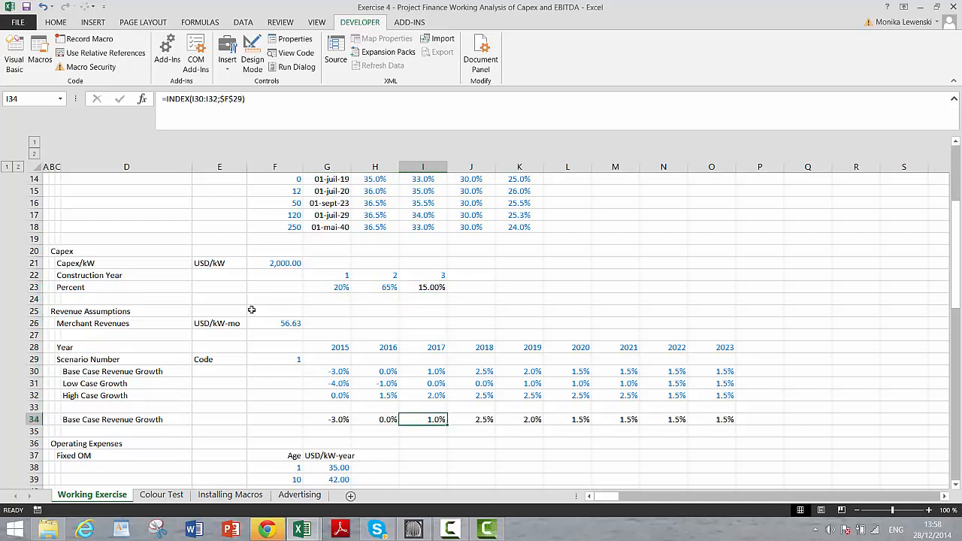
key("Left")
key("Left")
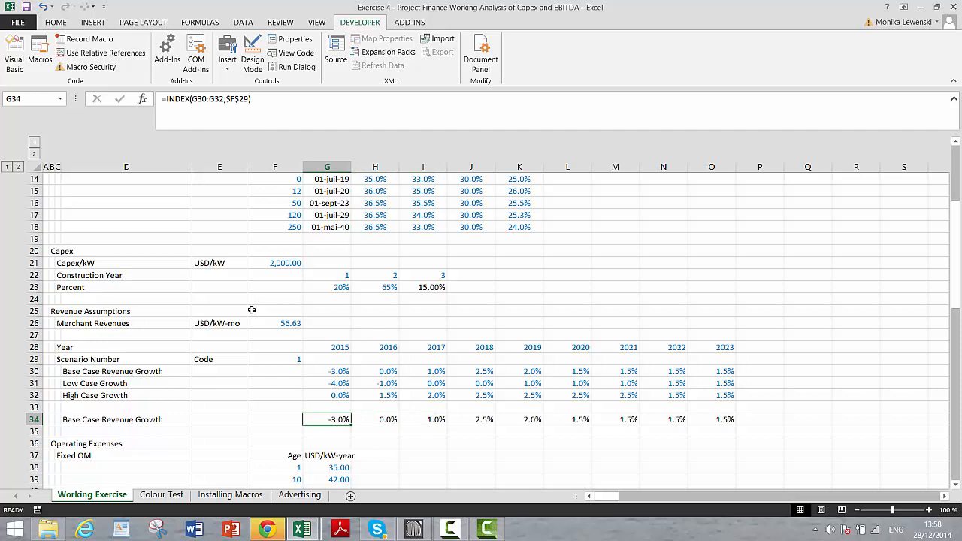
- Look through the Operating Expenses assumptions, from the Fixed OM costs by age down to the selected inflation case
key("Down")
key("Down")
key("Down")
key("Down")
key("Down")
key("Down")
key("Down")
key("Down")
key("Down")
key("Down")
key("Down")
key("Down")
key("Down")
key("Down")
key("Down")
key("Down")
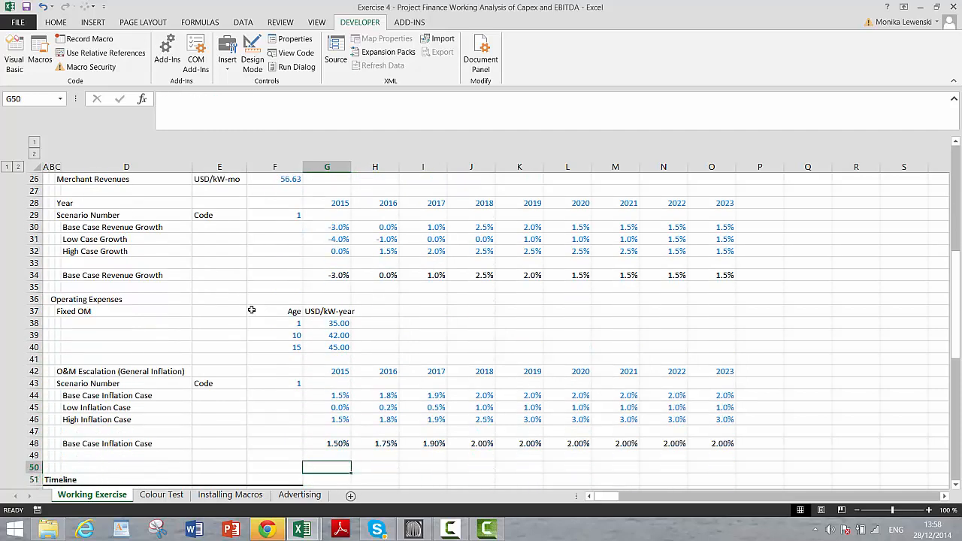
- Return to the revenue growth scenarios and compare their layout with the Fixed OM and O&M escalation inputs
key("Up")
key("Up")
key("Up")
key("Up")
key("Up")
key("Up")
key("Up")
key("Up")
key("Up")
key("Up")
key("Up")
key("Up")
key("Up")
key("Up")
key("Up")
key("Up")
key("Up")
key("Up")
key("Up")
key("Down")
key("Down")
key("Down")
key("Down")
key("Down")
key("Down")
key("Down")
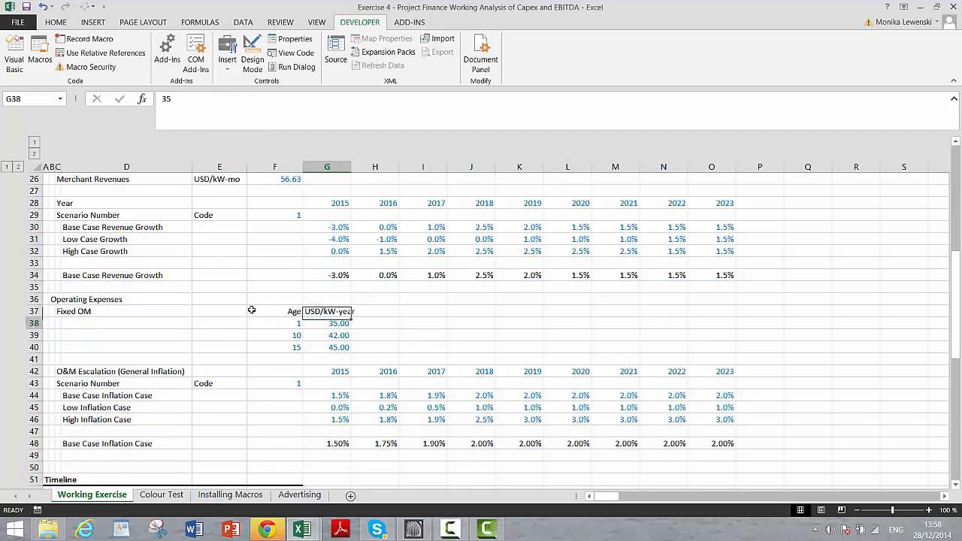
key("Down")
key("Down")
key("Down")
key("Down")
key("Down")
key("Up")
key("Up")
key("Up")
key("Up")
key("Up")
- Review the inflation cases and the empty Timeline section down to the Plant Capacity row
key("Down")
key("Down")
key("Down")
key("Down")
key("Down")
key("Down")
key("Down")
key("Down")
key("Down")
key("Down")
key("Down")
key("Down")
key("Down")
key("Down")
key("Down")
key("Down")
key("Down")
key("Down")
key("Down")
key("Down")
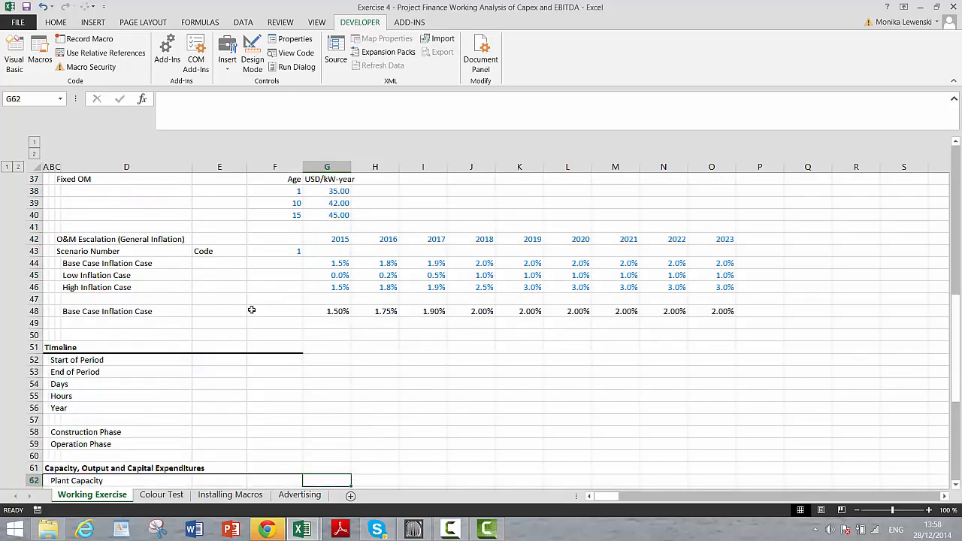
- Go back over all the assumptions up to the Assumptions heading in row 1
key("Up")
key("Up")
key("Up")
key("Up")
key("Up")
key("Up")
key("Up")
key("Up")
key("Up")
key("Up")
key("Up")
key("Up")
key("Up")
key("Up")
key("Up")
key("Up")
key("Up")
key("Up")
key("Up")
key("Up")
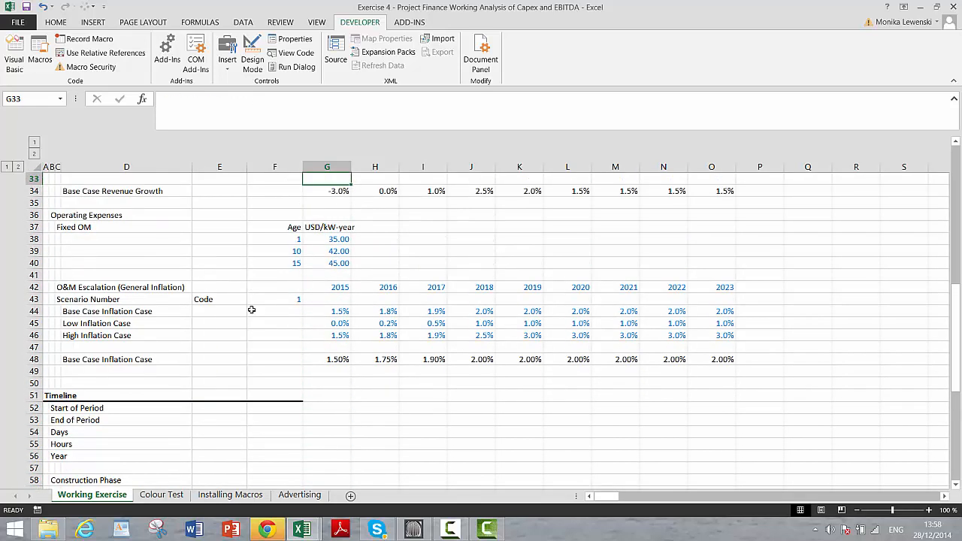
key("Up")
key("Up")
key("Up")
key("Up")
key("Up")
key("Up")
key("Up")
key("Up")
key("Up")
key("Up")
key("Up")
key("Up")
key("Up")
key("Up")
key("Up")
key("Up")
key("Up")
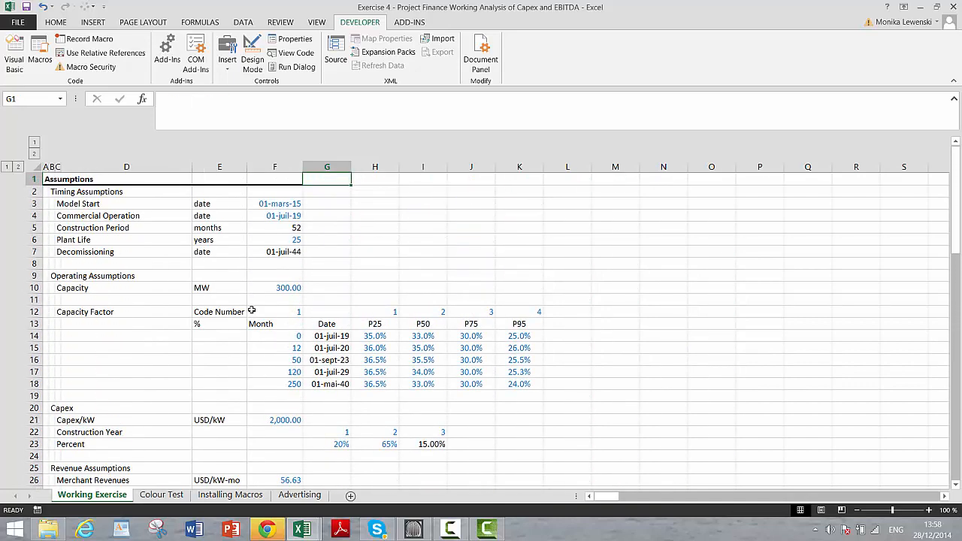
- Examine the Timeline, Capacity and EBITDA row headings below the assumptions, ending at the Start of Period row
key("Page_Down")
key("Page_Down")
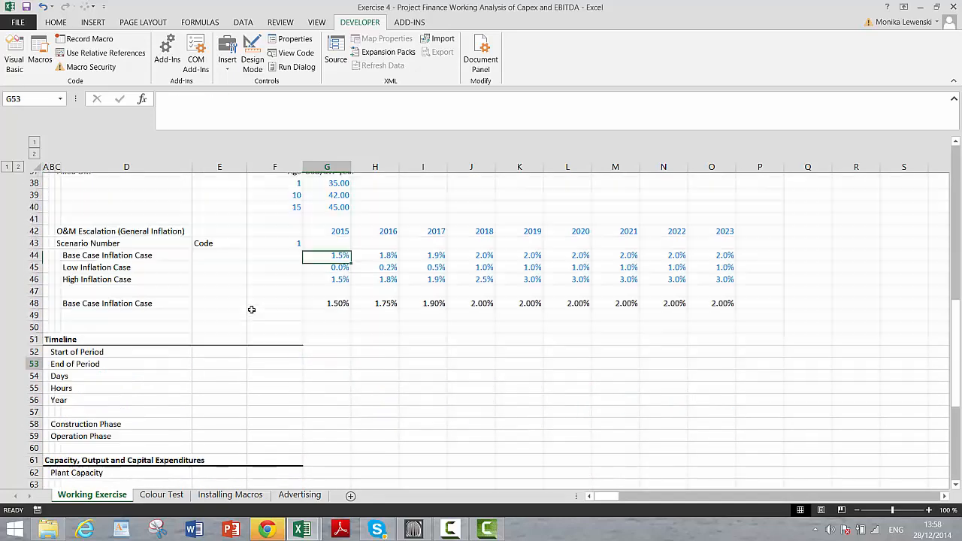
key("Up")
key("Up")
key("Up")
key("Up")
key("Up")
key("Up")
key("Up")
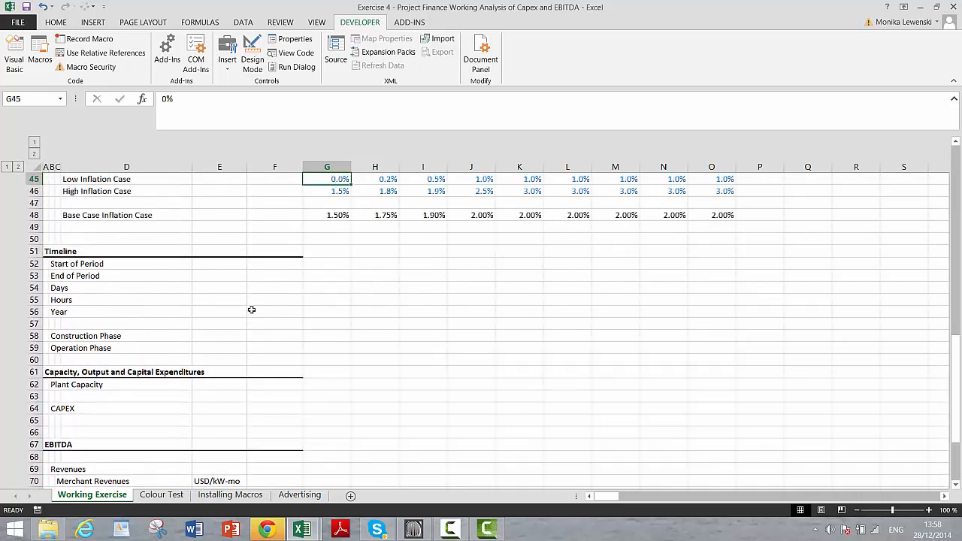
key("Down")
key("Down")
key("Down")
key("Down")
key("Down")
key("Down")
key("Down")
key("Down")
key("Down")
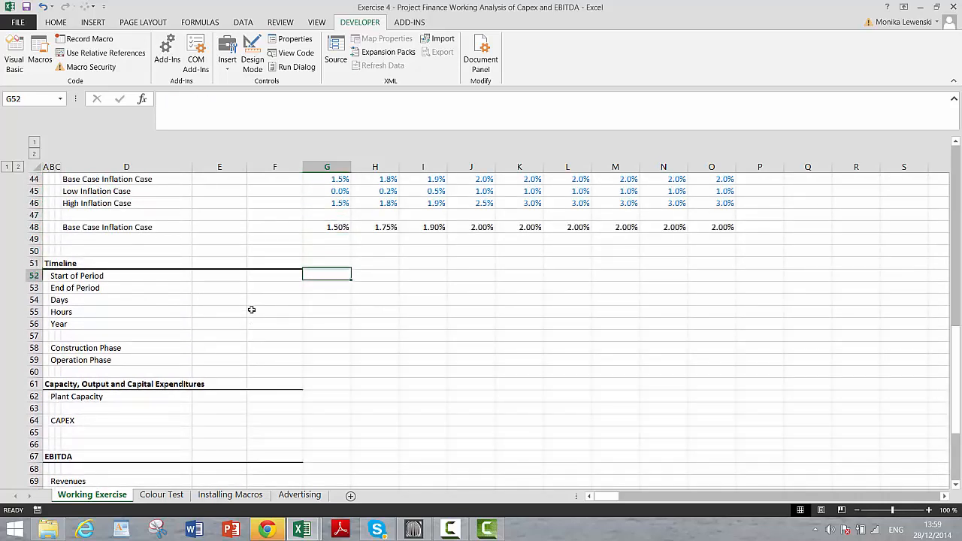
key("Up")
key("Right")
key("Right")
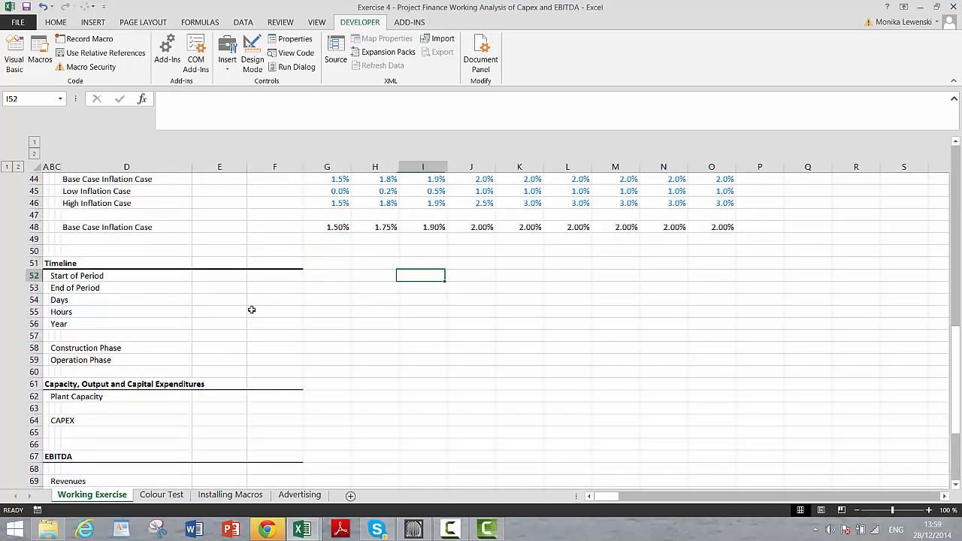
key("Left")
key("Left")
key("Left")
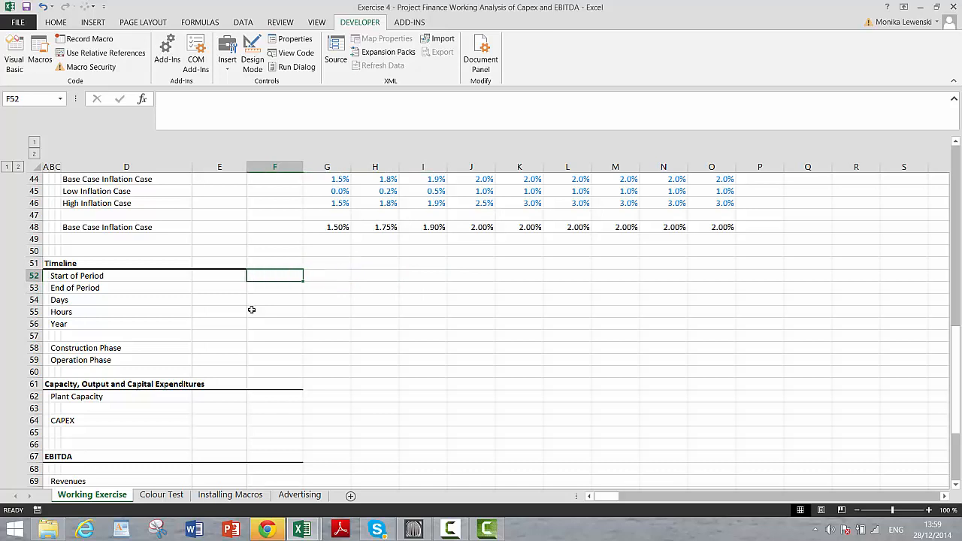
key("Right")
key("Right")
key("Right")
key("Left")
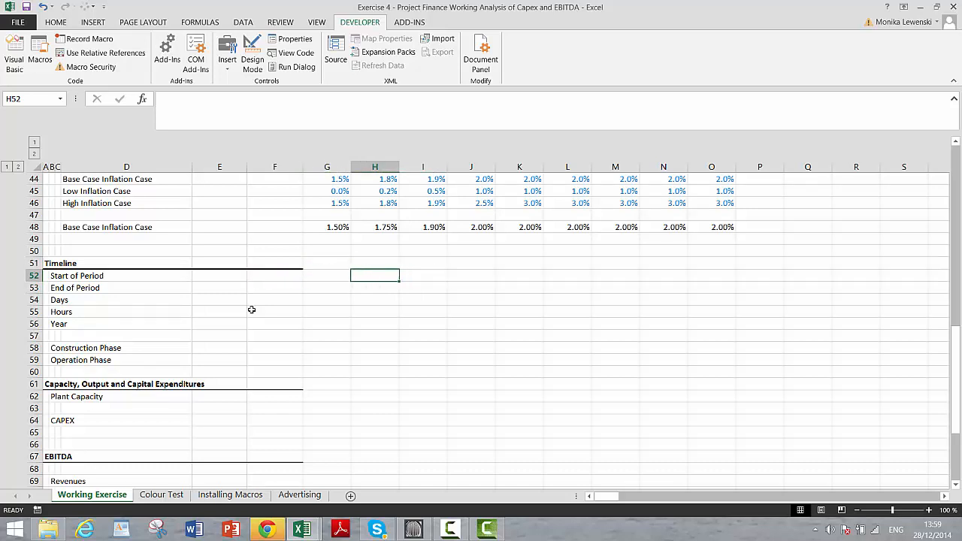
key("Right")
key("Down")
key("Down")
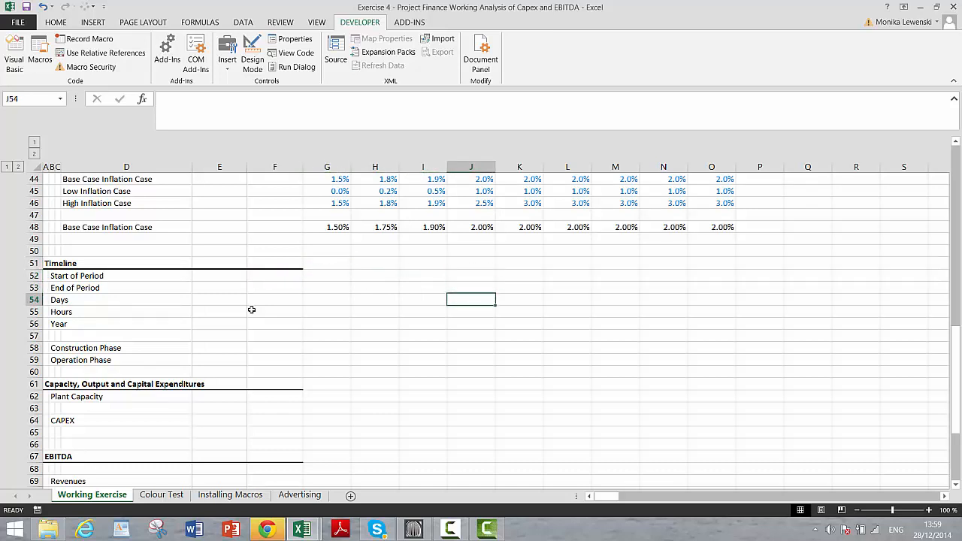
- Enter the unit label Date in column E for the Timeline's Start of Period and End of Period rows
key("Left")
key("Left")
key("Left")
key("Up")
key("Left")
key("Left")
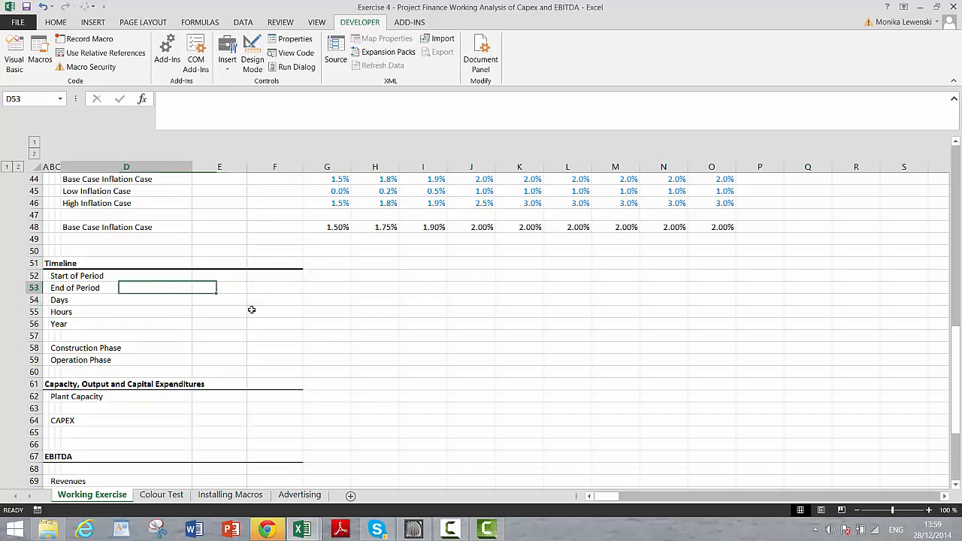
key("Up")
key("Right")
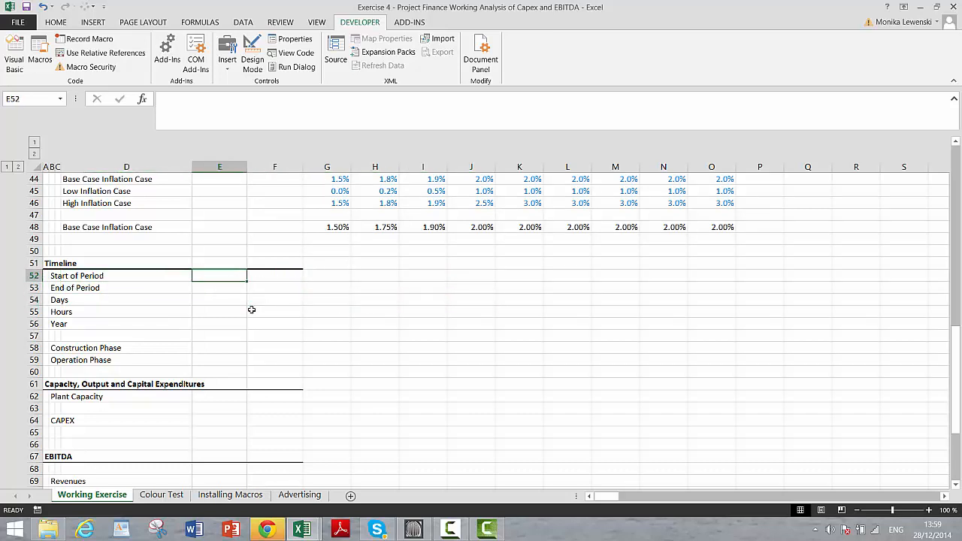
type("Date")
key("Return")
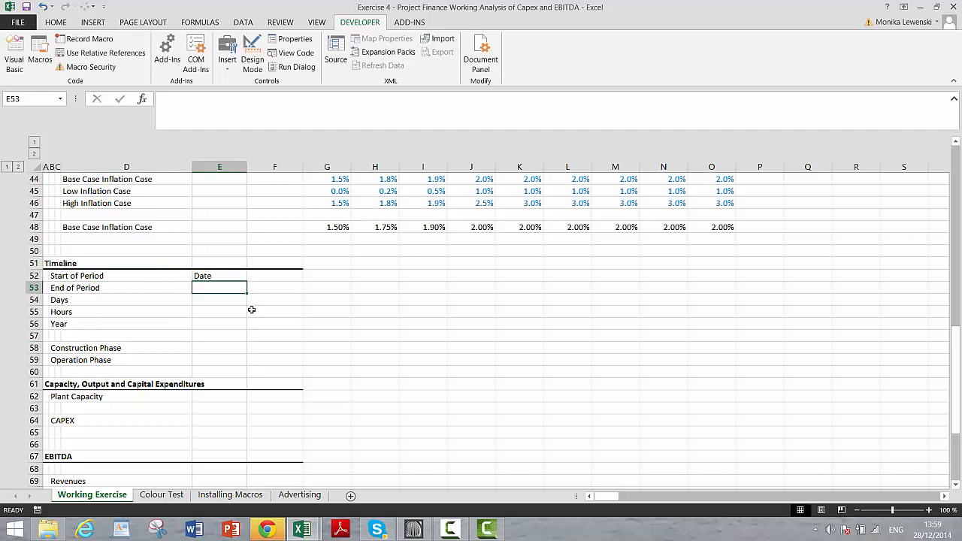
type("D")
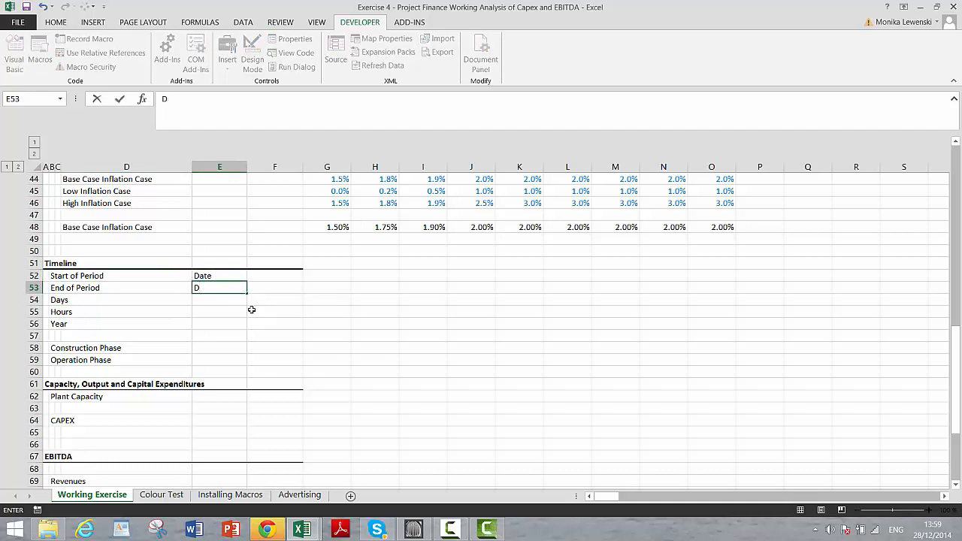
type("eate")
key("Return")
- Confirm the Date unit label for End of Period and select cell J53 in the same row
key("Up")
key("Right")
key("Right")
key("Right")
key("Right")
key("Right")
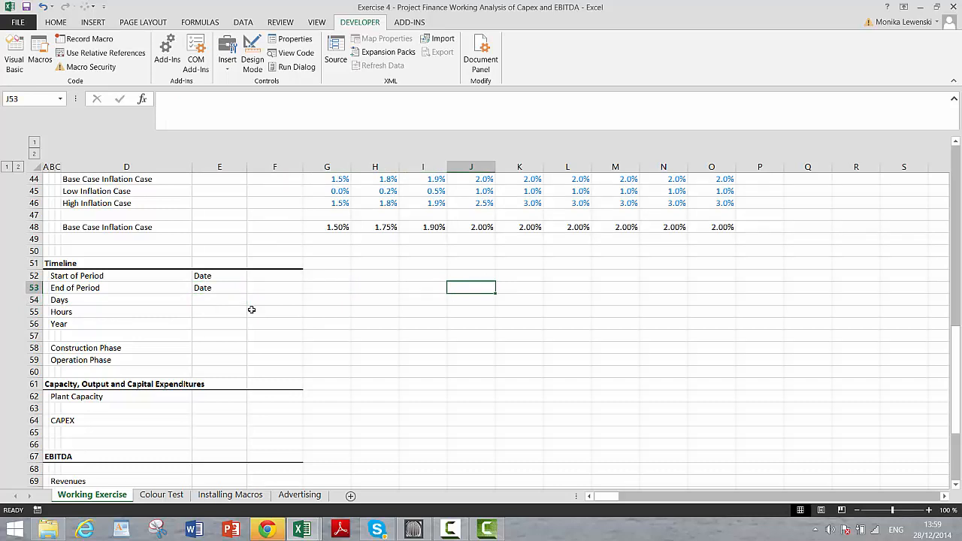
key("Left")
key("Left")
key("Right")
key("Right")
key("Left")
key("Right")
key("Left")
type("=")
key("Up")
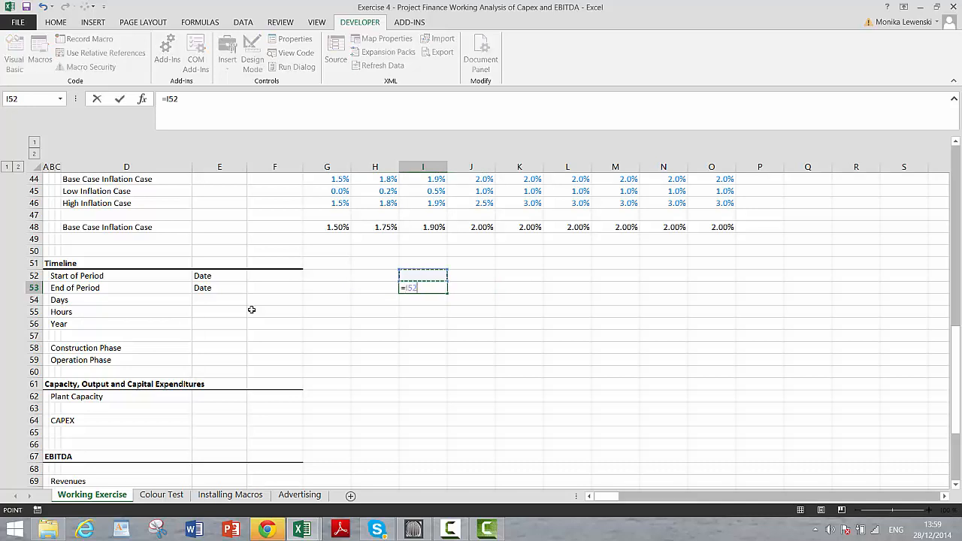
key("Escape")
- Calculate the opening End of Period date in J53 as one day before Model Start, using =F3-1
key("Right")
type("=")
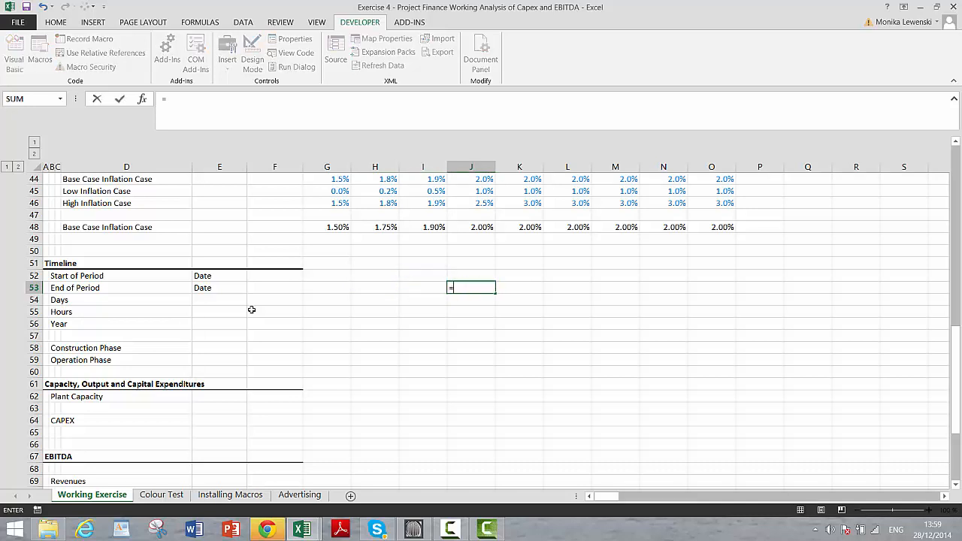
key("Up")
key("Up")
key("Up")
key("Up")
key("Up")
key("Up")
key("Up")
key("Up")
key("Up")
key("Up")
key("Up")
key("Up")
key("Up")
key("Up")
key("Up")
key("Up")
key("Up")
key("Up")
key("Up")
key("Up")
key("Up")
key("Up")
key("Up")
key("Up")
key("Up")
key("Up")
key("Up")
key("Up")
key("Up")
key("Up")
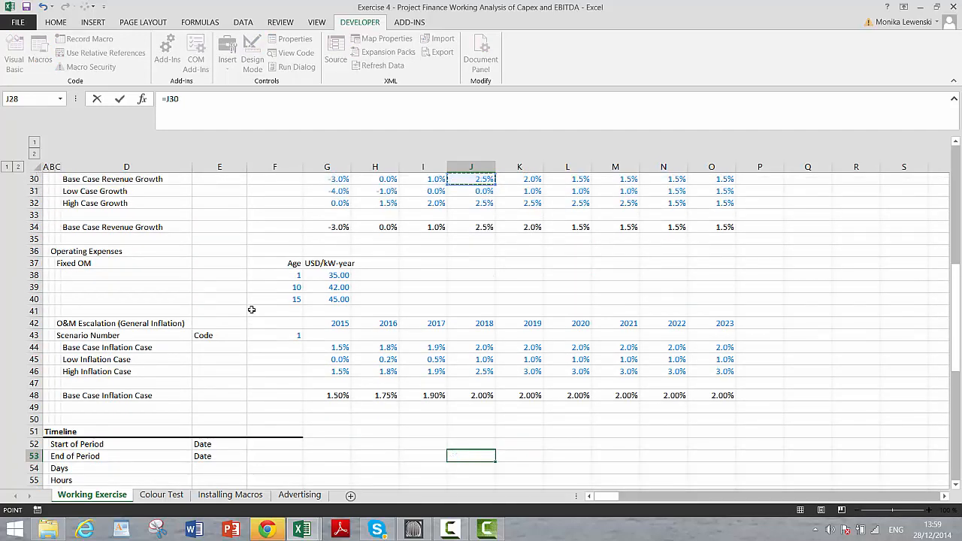
key("Down")
key("Down")
key("Down")
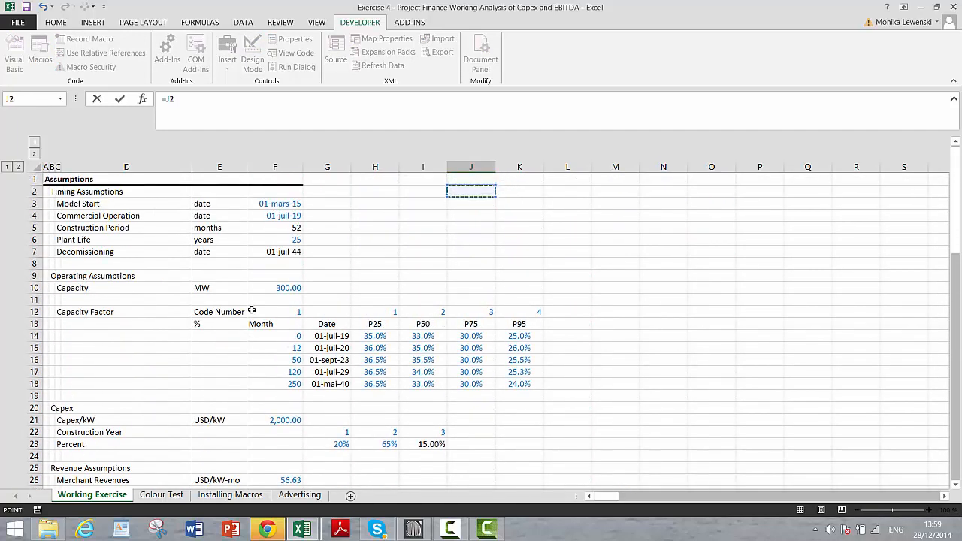
key("Left")
key("Left")
key("Left")
key("Left")
key("Left")
key("Up")
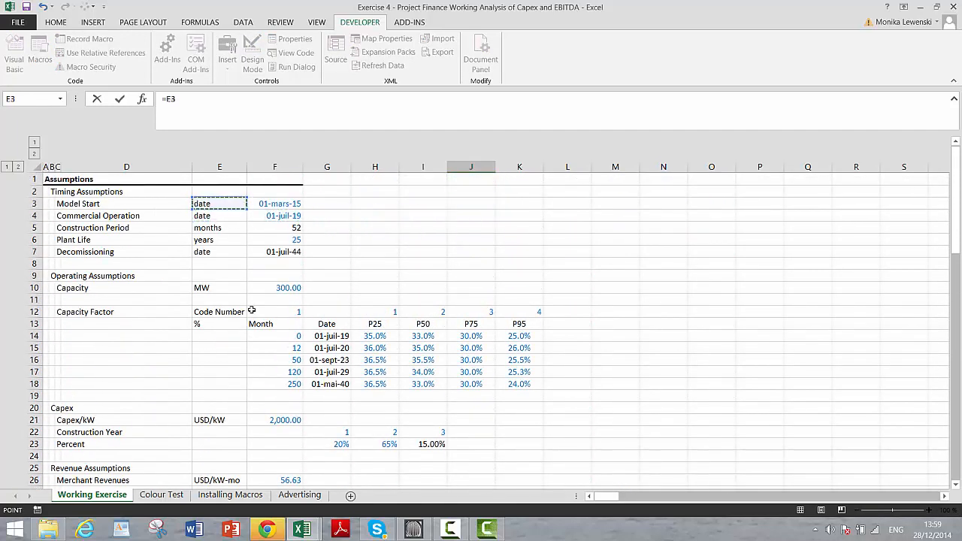
key("Right")
type("-")
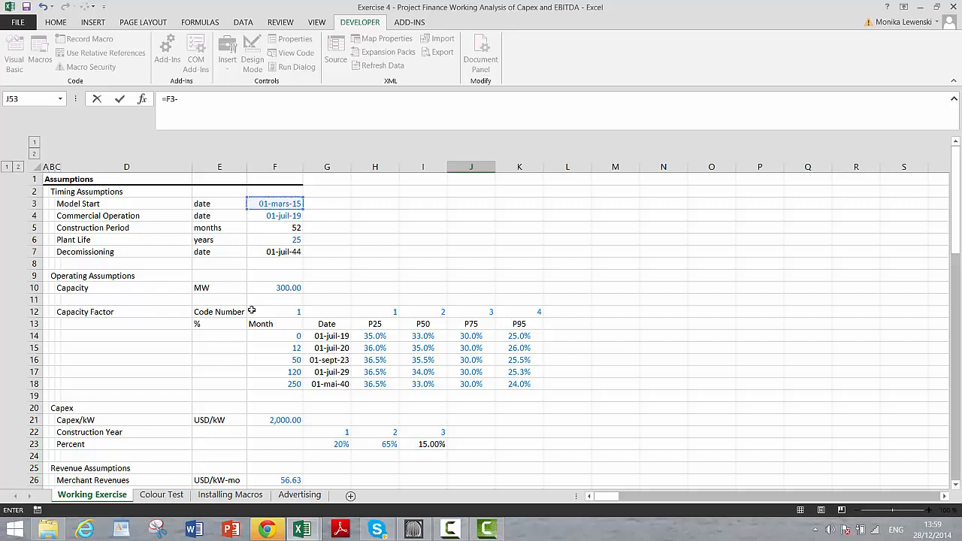
type("1")
key("Return")
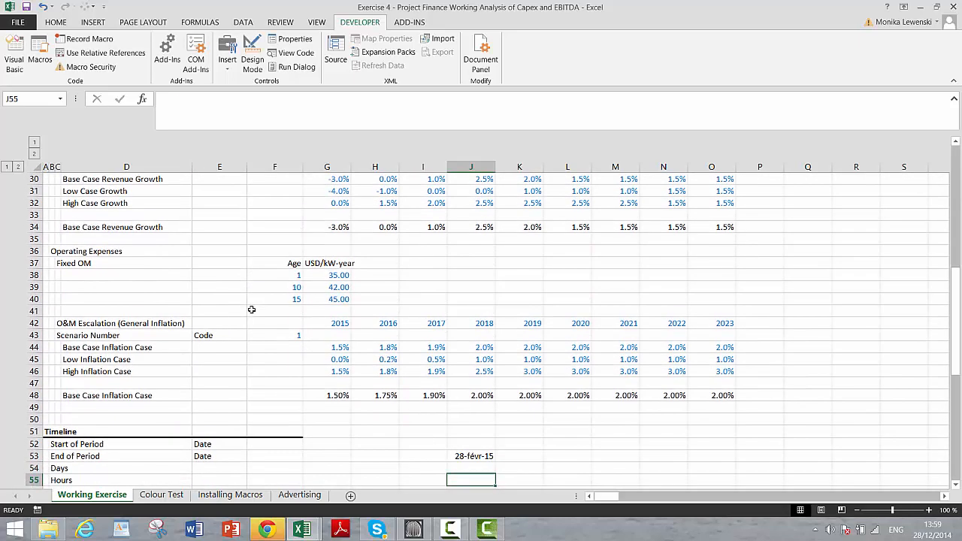
- Set the first Start of Period date in K52 to the day after the previous period's end, using =J53+1
key("Up")
key("Up")
key("Right")
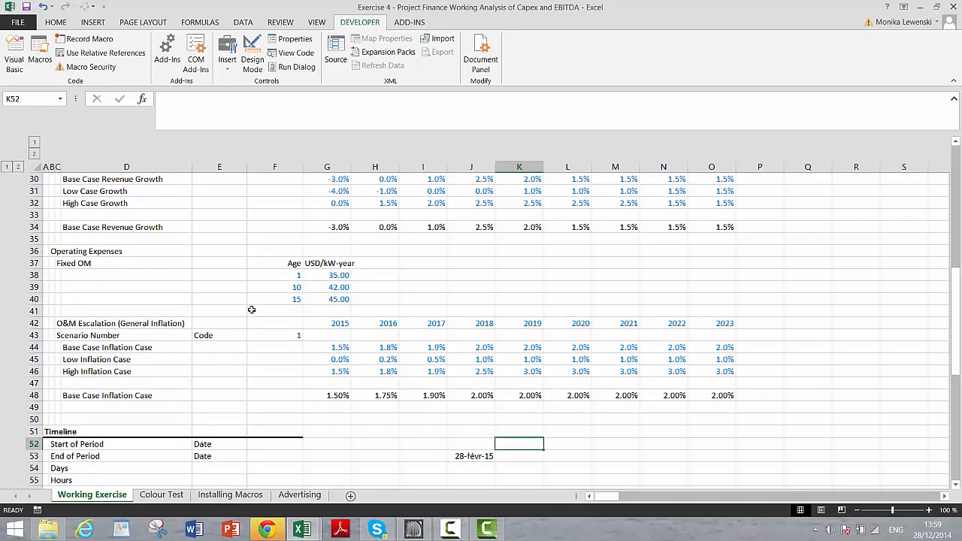
key("Down")
key("Left")
key("Right")
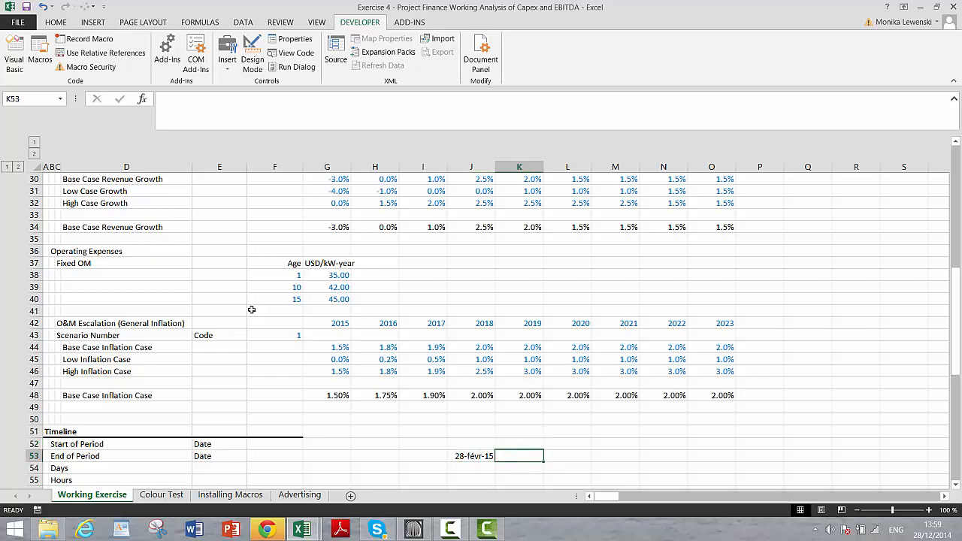
key("Up")
type("=")
key("Down")
key("Down")
key("Left")
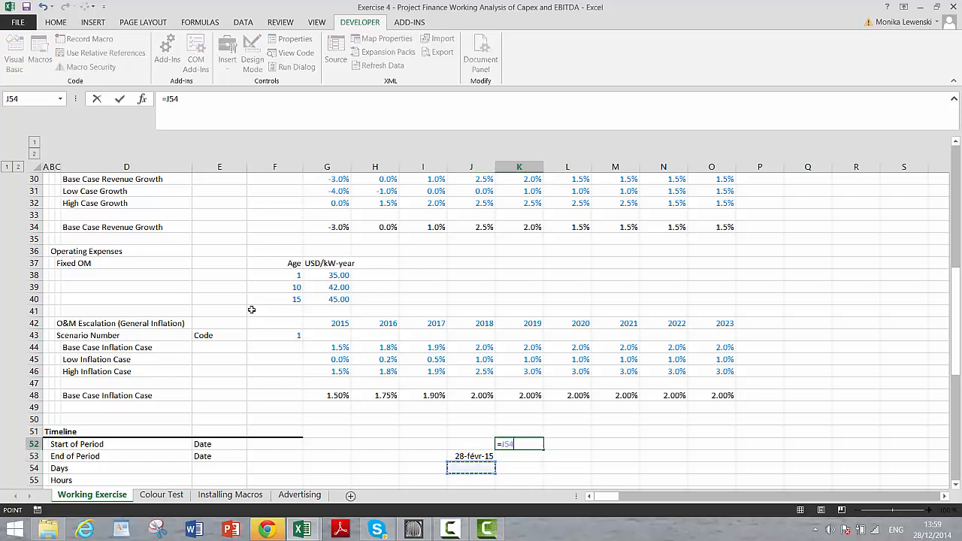
key("Up")
type("+1")
key("Return")
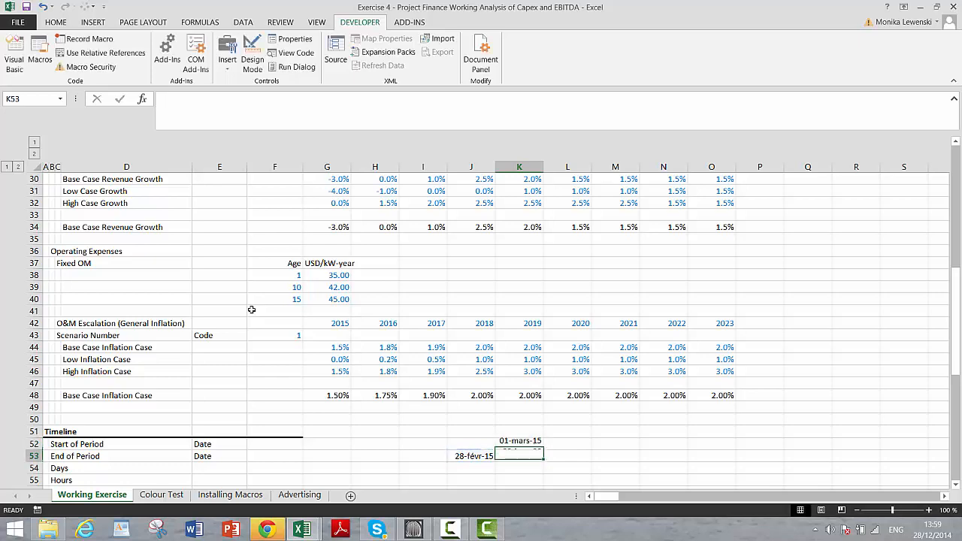
- Calculate the first monthly End of Period date in K53 with =EDATE(K52;1)-1
key("Down")
key("Down")
key("Down")
scroll(252, 309, "down", 1)
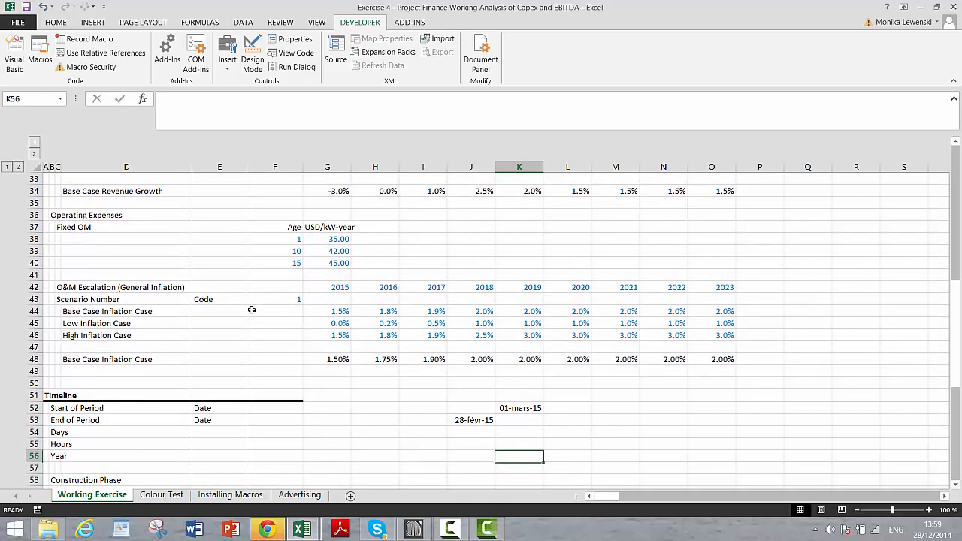
key("Up")
key("Up")
key("Up")
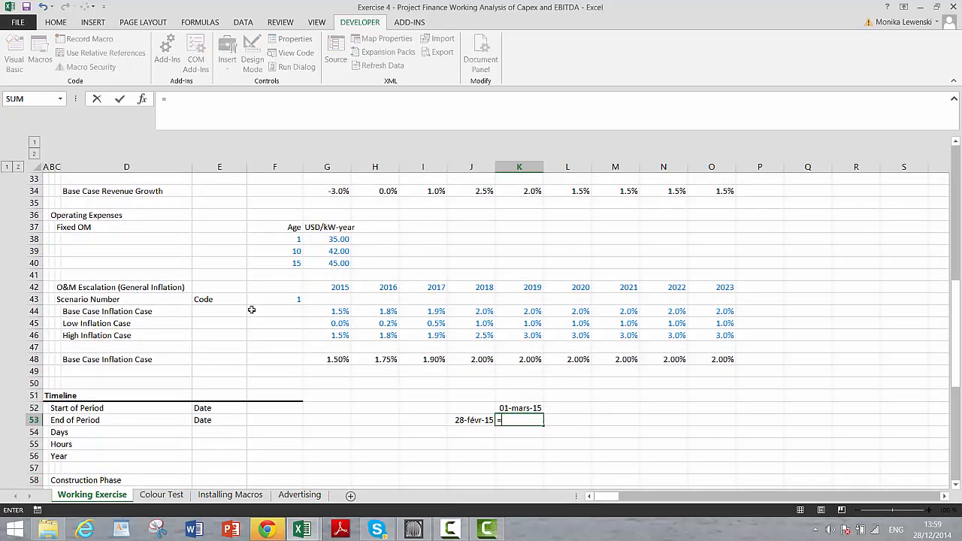
type("=edn")
key("BackSpace")
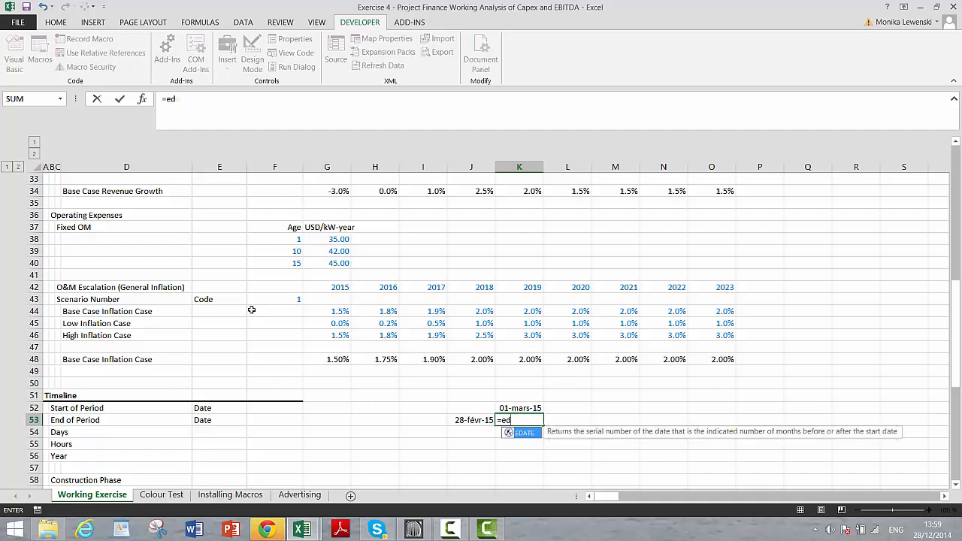
key("Tab")
key("Up")
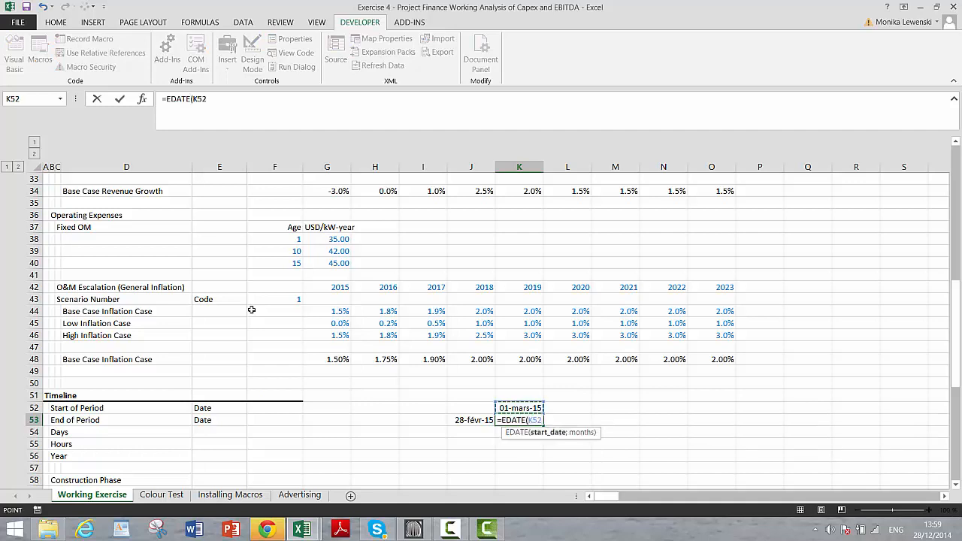
type(";1)")
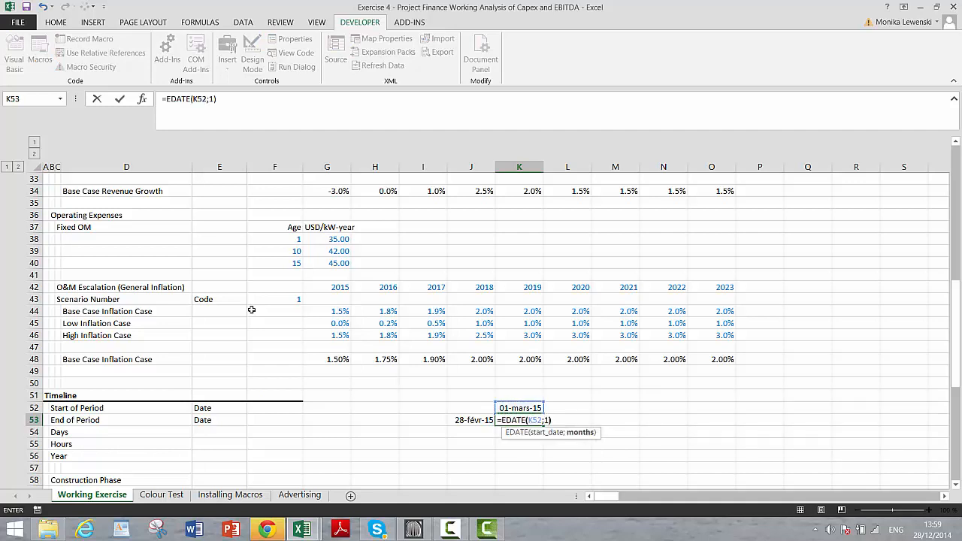
type("-")
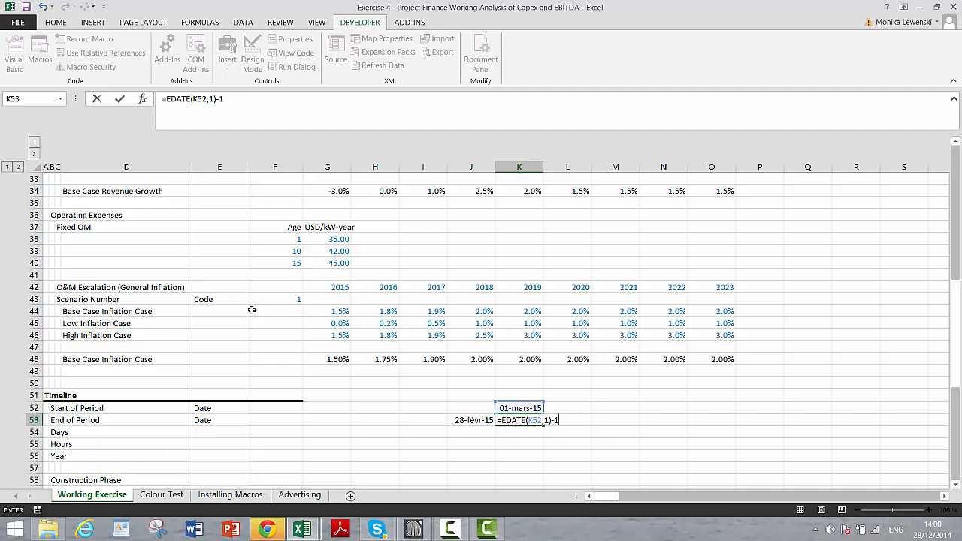
type("1")
key("Return")
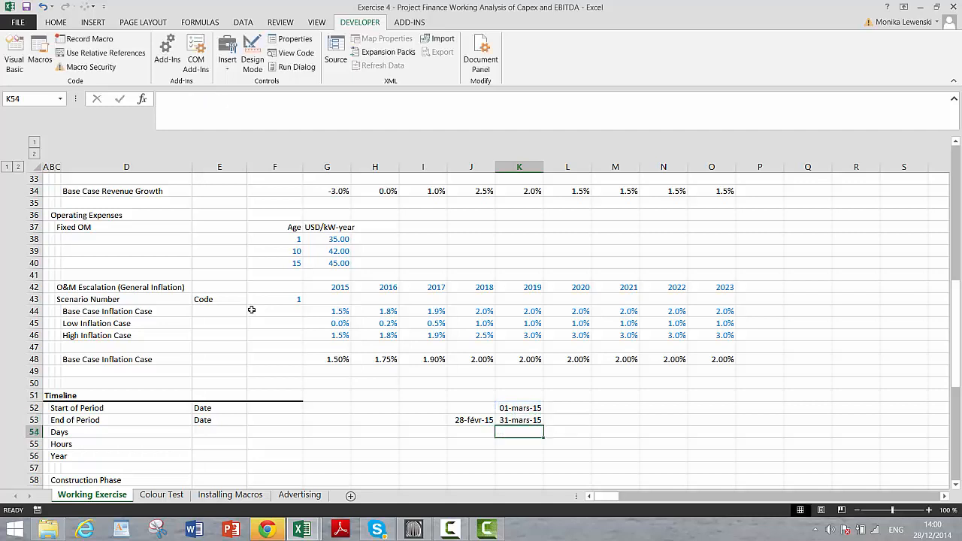
- Fill the Start and End of Period formulas in K52:K53 rightward to the last column of the sheet
key("Up")
key("Up")
key("shift+Down")
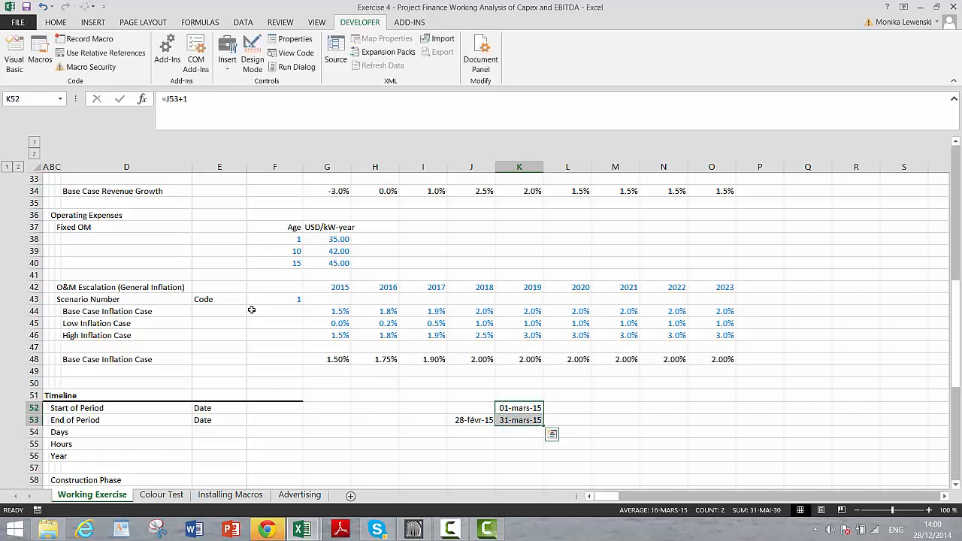
key("ctrl+shift+Right")
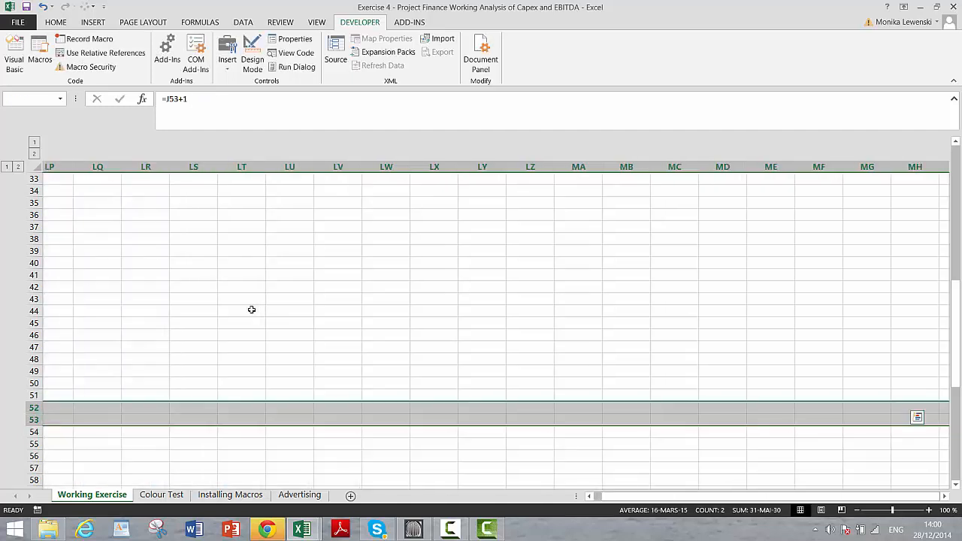
key("ctrl+r")
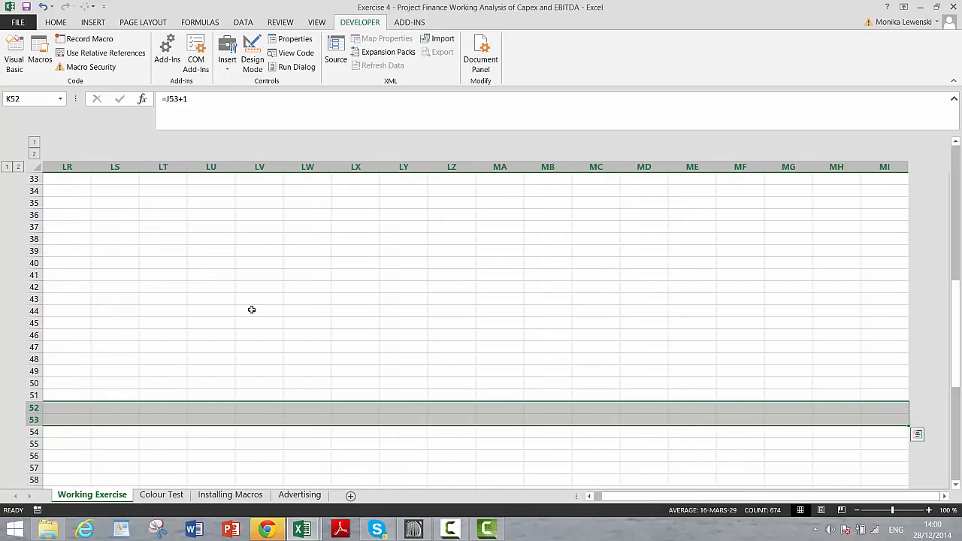
- Enter the unit label Days in E54 for the Timeline's Days row
key("Left")
key("Left")
key("Left")
key("Left")
key("Left")
key("Left")
key("Left")
key("Left")
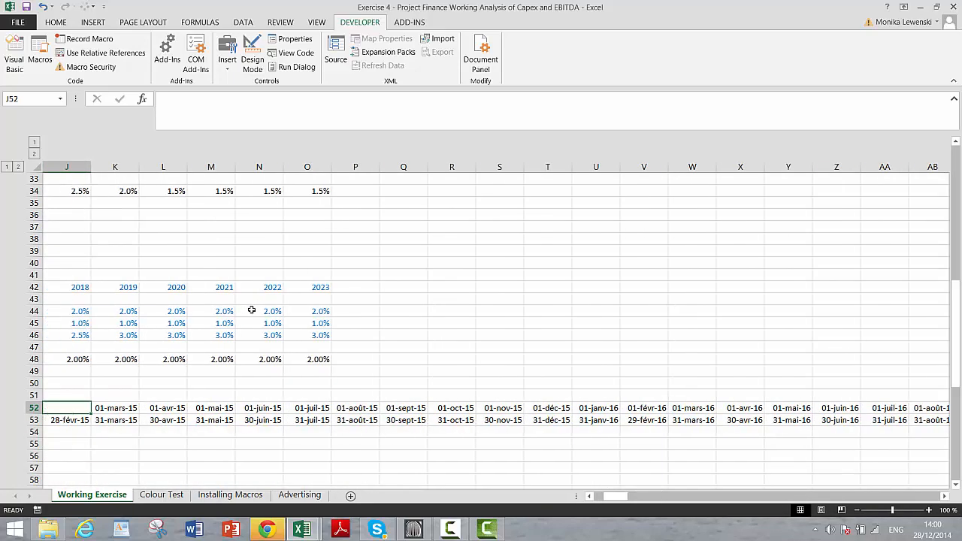
key("Left")
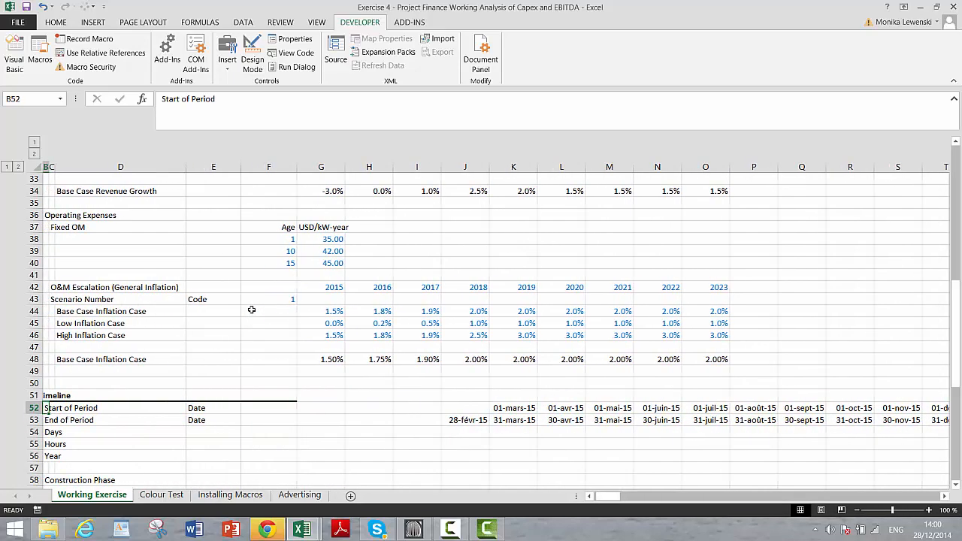
key("Down")
key("Down")
key("Left")
key("Right")
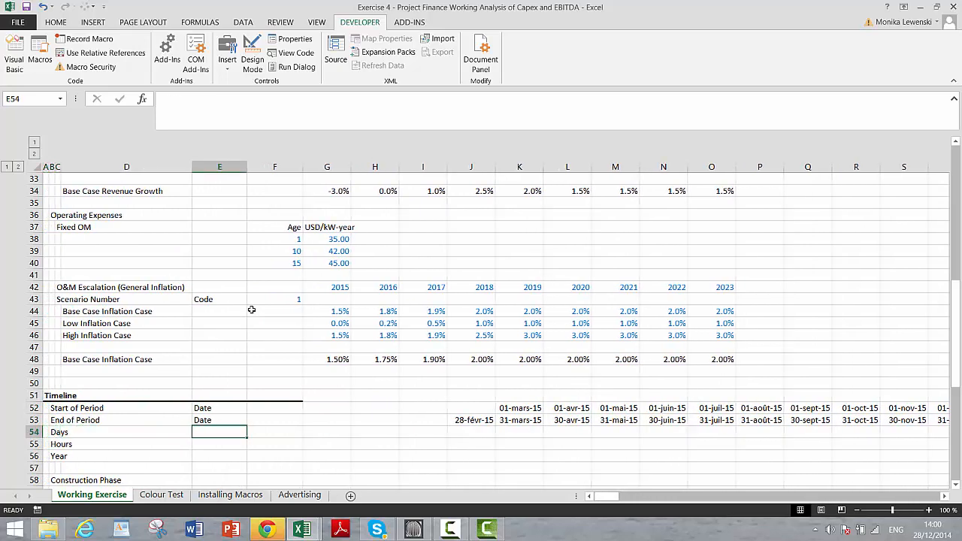
type("Days")
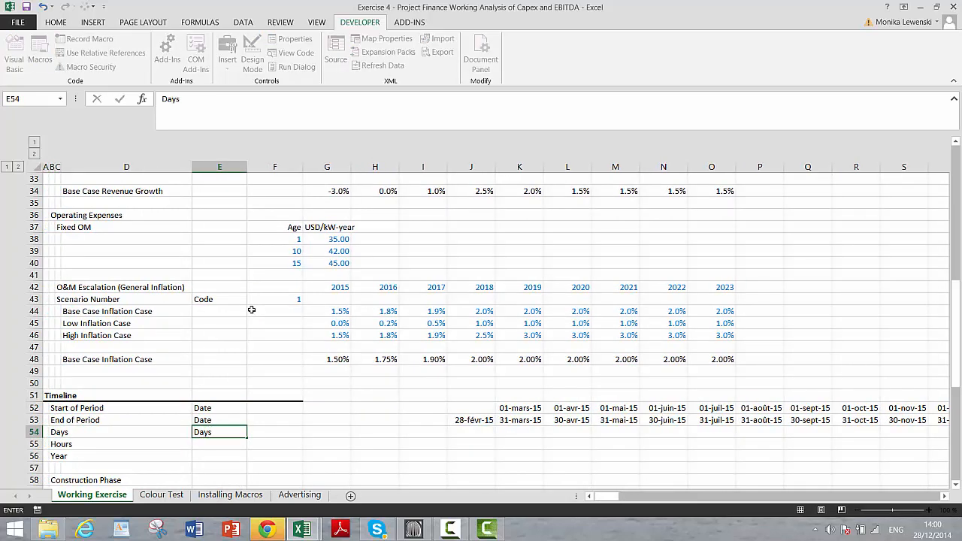
key("Return")
- Calculate the number of days in the first period in K54 with =K53-K52+1
key("Up")
key("Right")
key("Right")
key("Right")
key("Right")
key("Right")
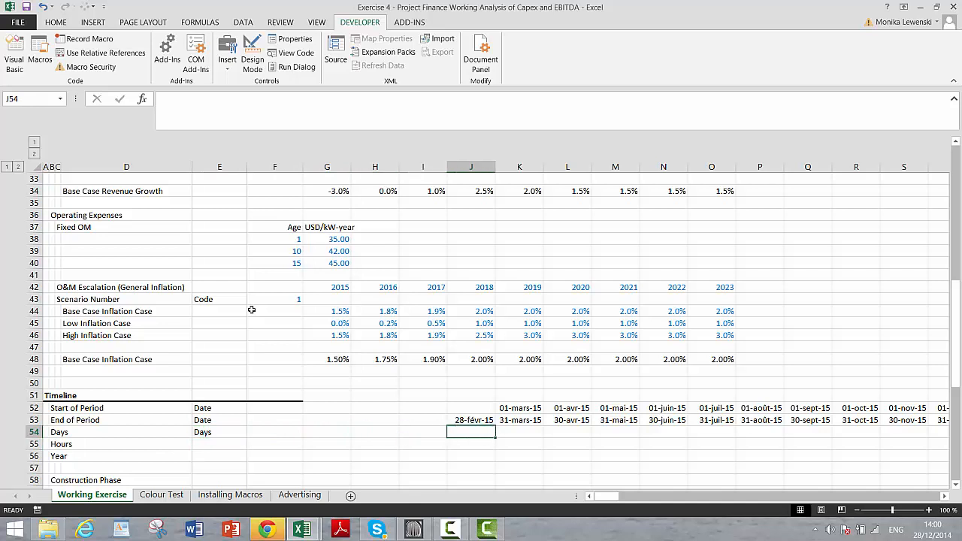
key("Right")
type("=")
key("Up")
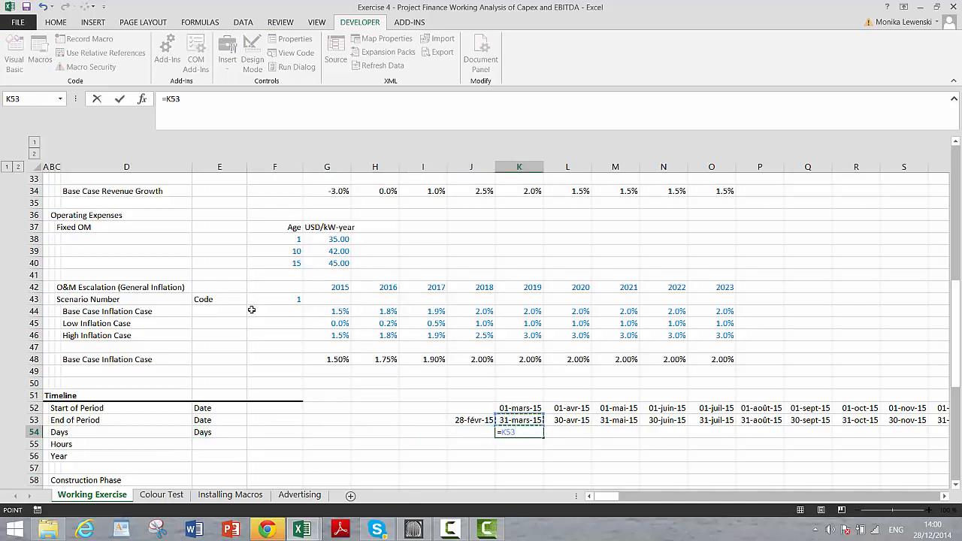
type("-")
key("Up")
key("Up")
type("+1")
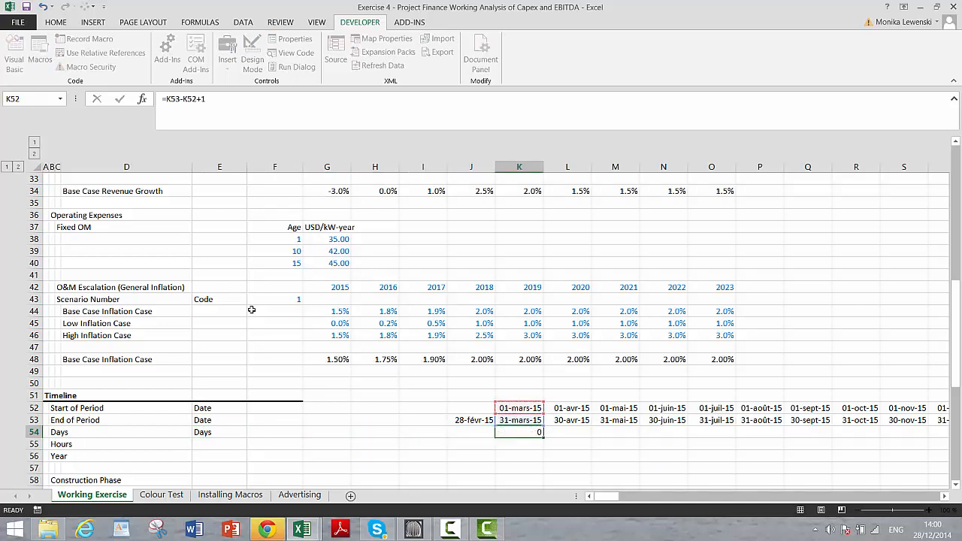
key("Return")
- Fill the empty cell F44 rightward across the Base Case Inflation Case row
left_click(252, 310)
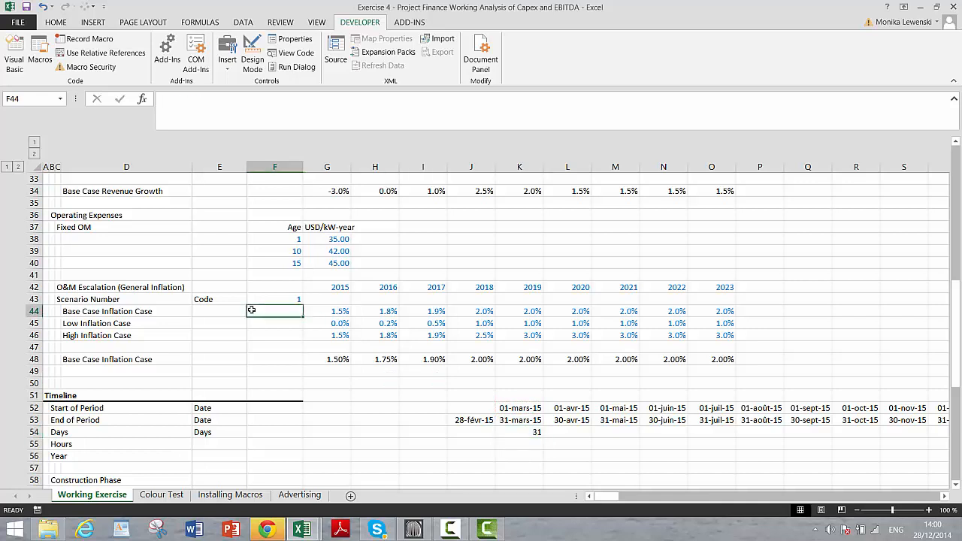
key("ctrl+shift+r")
- Fill the Days formula in K54 rightward across all timeline columns
key("Down")
key("Down")
key("Down")
key("Down")
key("Down")
key("Down")
key("Down")
key("Down")
key("Down")
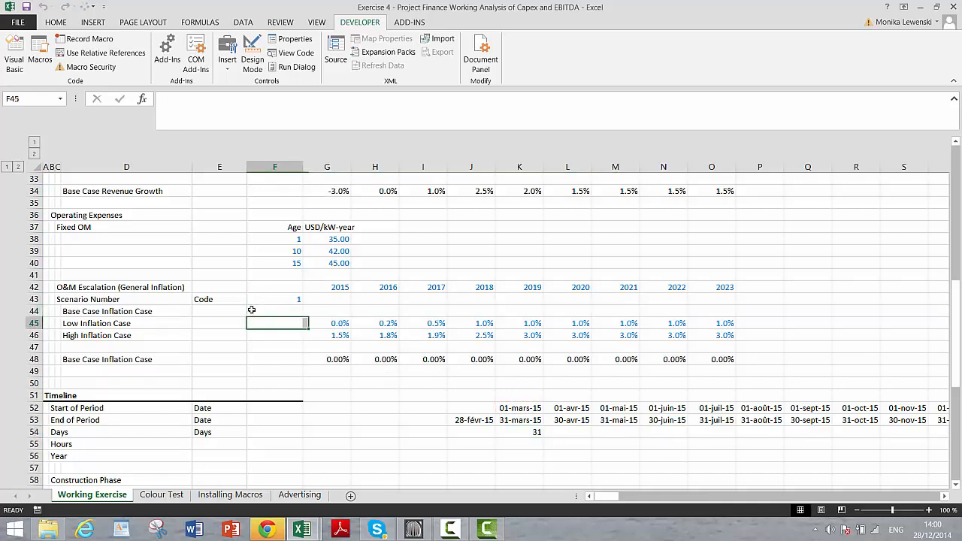
key("Right")
key("Right")
key("Right")
key("Right")
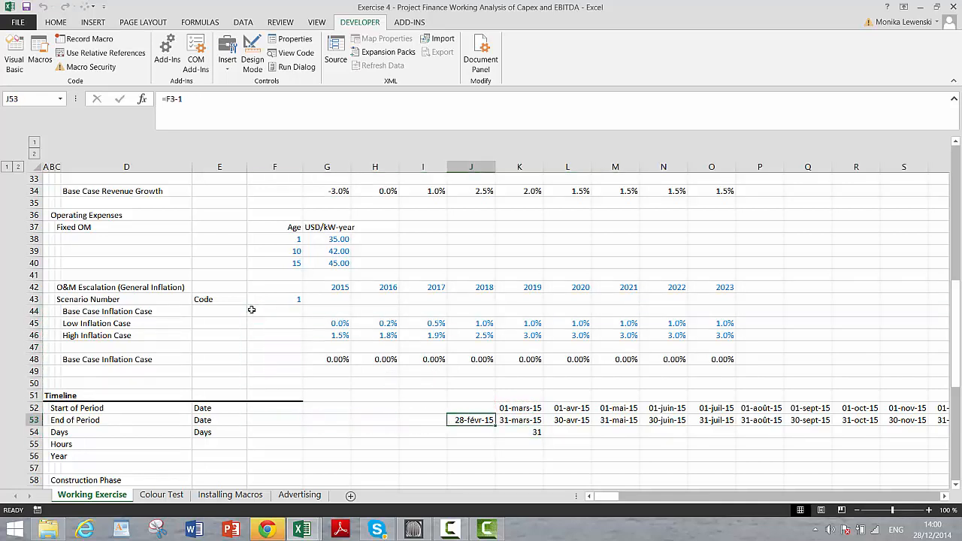
key("Right")
key("Down")
key("ctrl+shift+r")
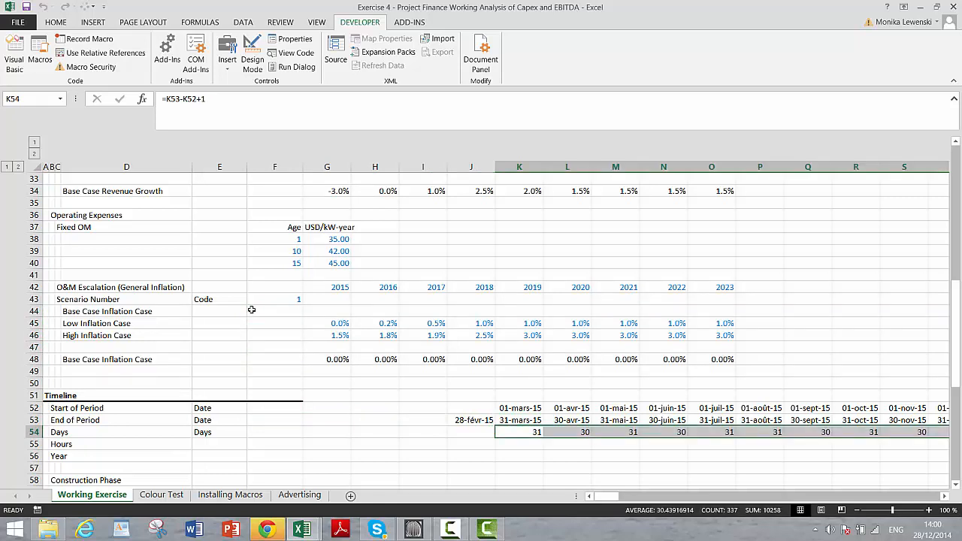
- Enter the unit label Hours in E55 for the Timeline's Hours row
key("Down")
key("Left")
key("Left")
key("Left")
key("Left")
key("Left")
key("Left")
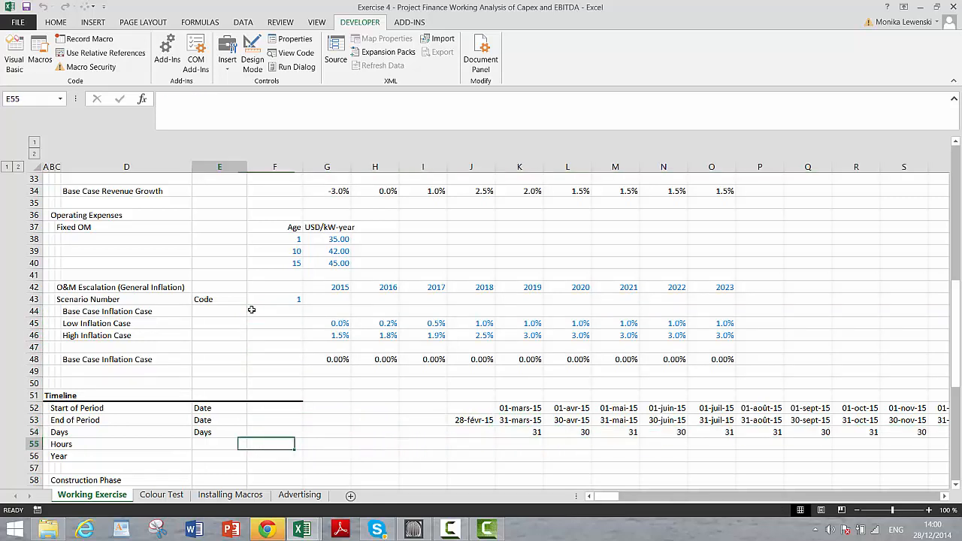
type("Hou")
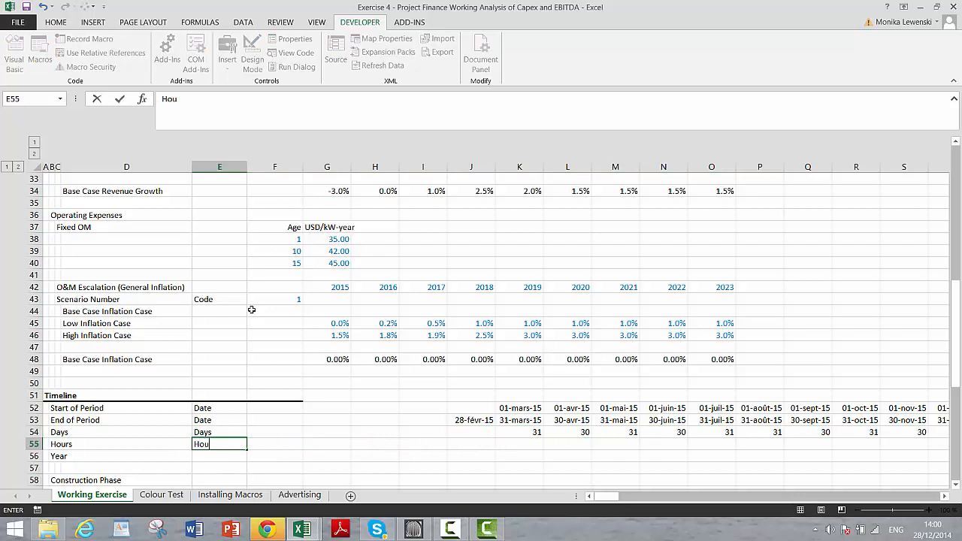
type("rs")
key("Return")
key("Up")
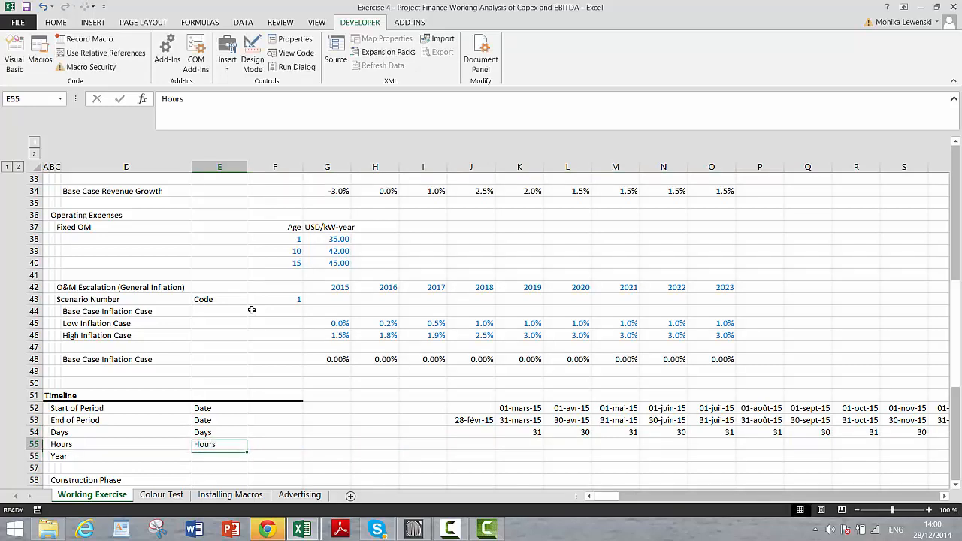
- Calculate the first period's hours in K55 with =K54*24 and fill the formula rightward across all timeline columns
key("Right")
key("Right")
key("Right")
key("Right")
key("Right")
key("Right")
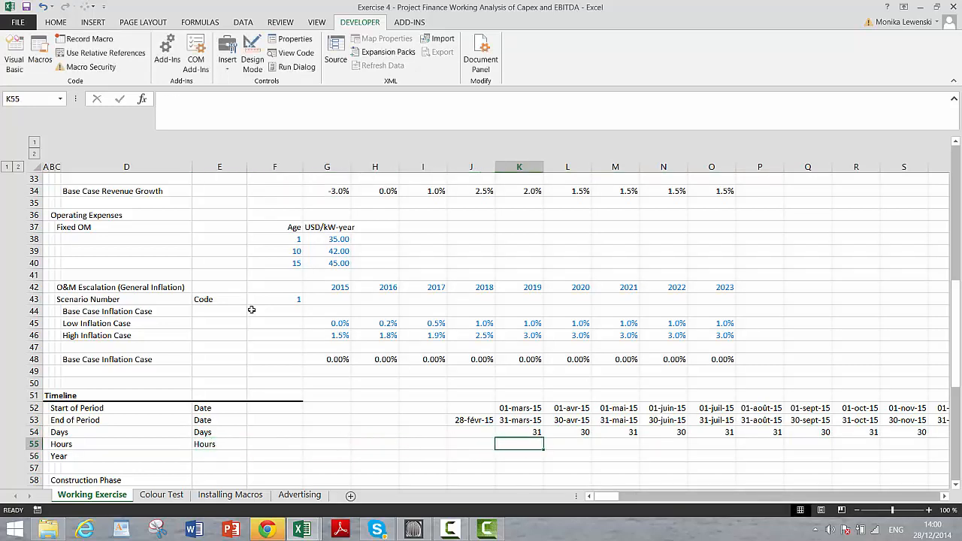
type("=")
key("Up")
type("*")
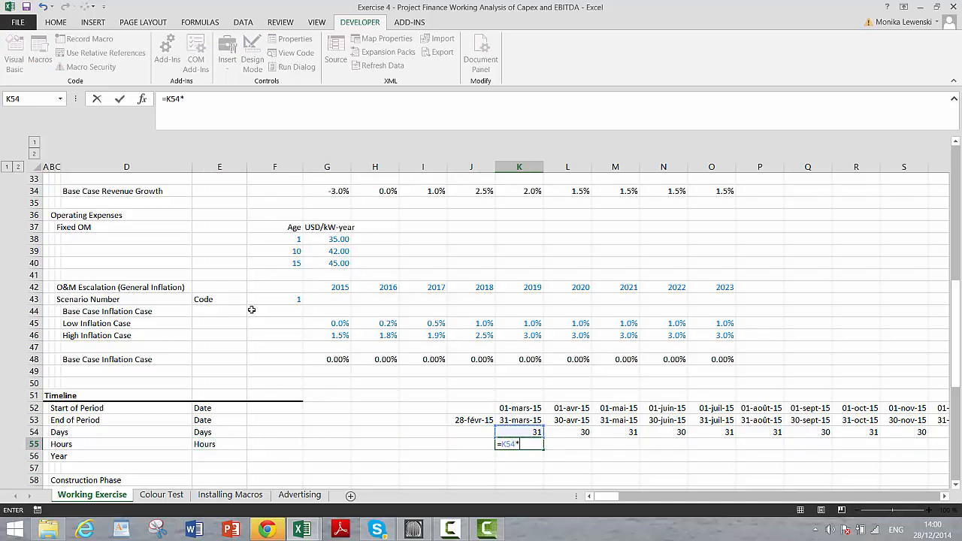
type("24")
key("ctrl+Return")
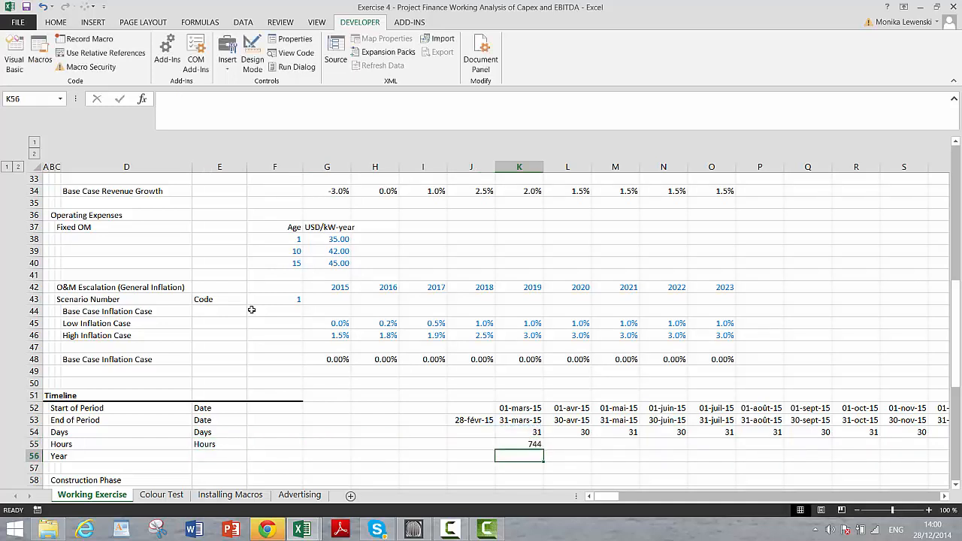
key("ctrl+shift+r")
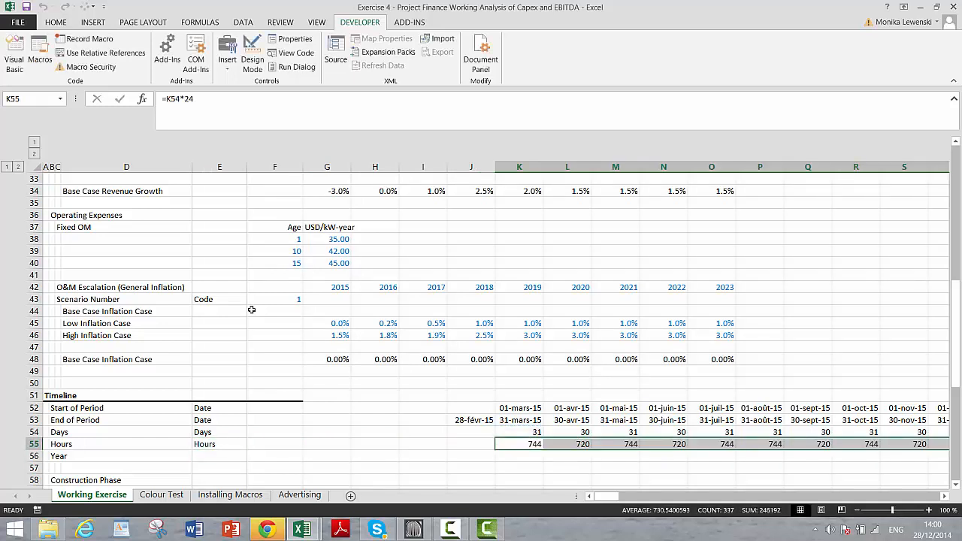
- Extract the first period's year in K56 from its end date with =YEAR(K53)
key("Down")
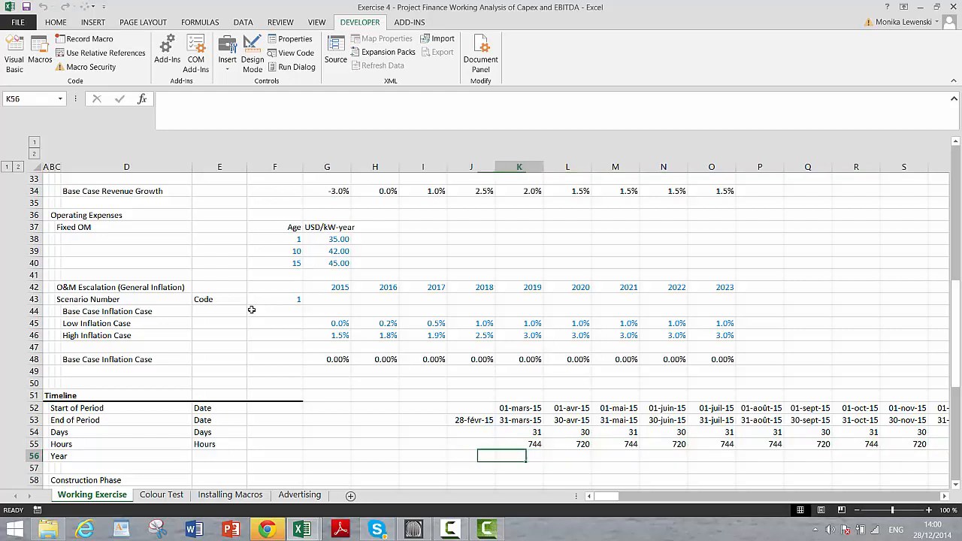
type("=year")
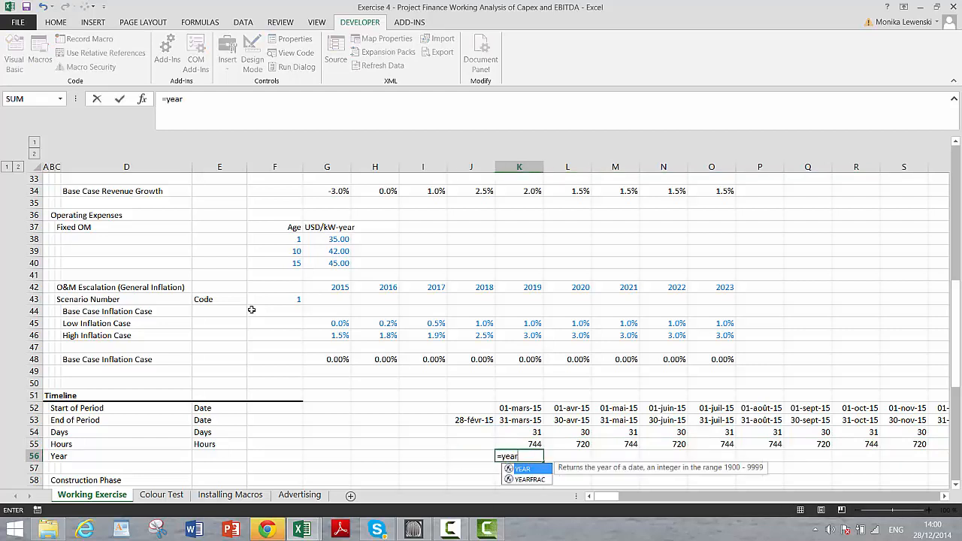
type("(")
key("Up")
key("Up")
key("Up")
key("Up")
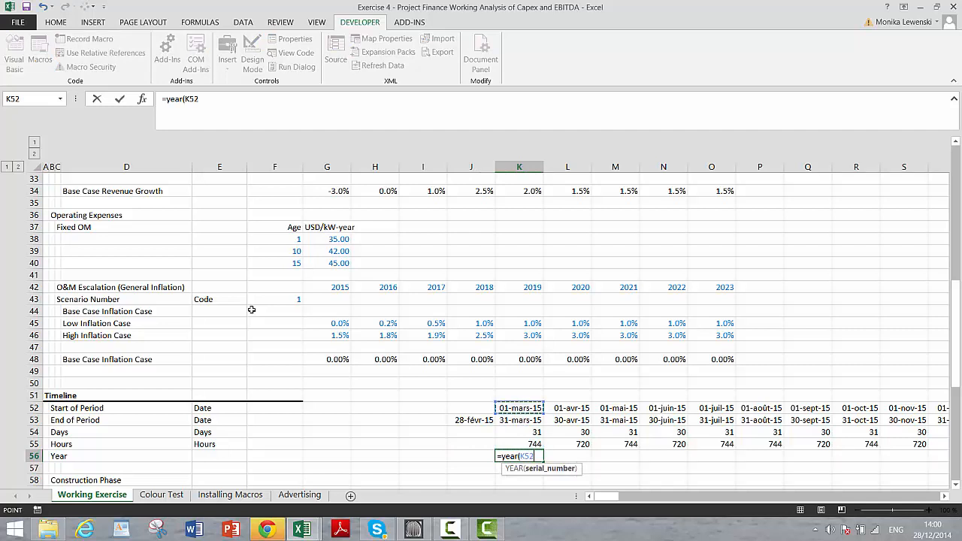
key("Down")
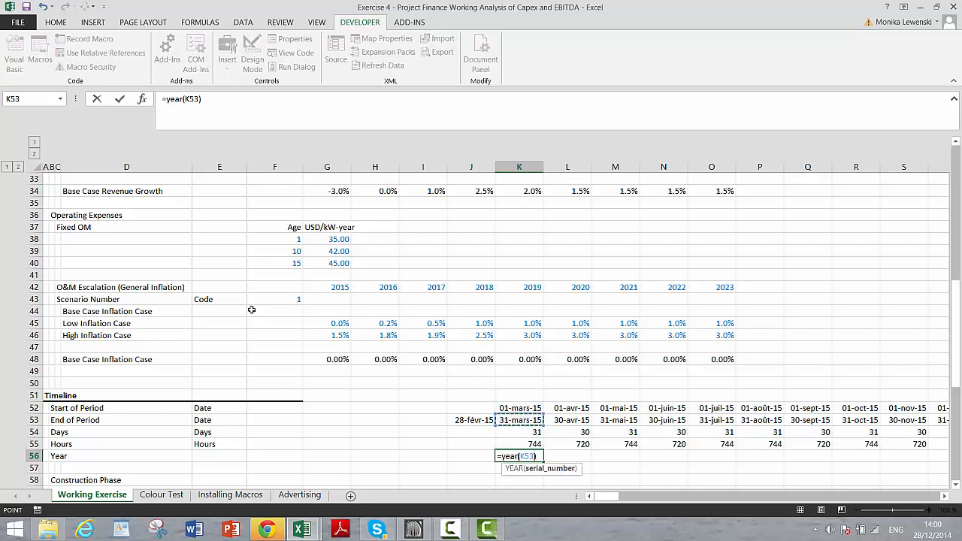
type(")")
key("ctrl+Return")
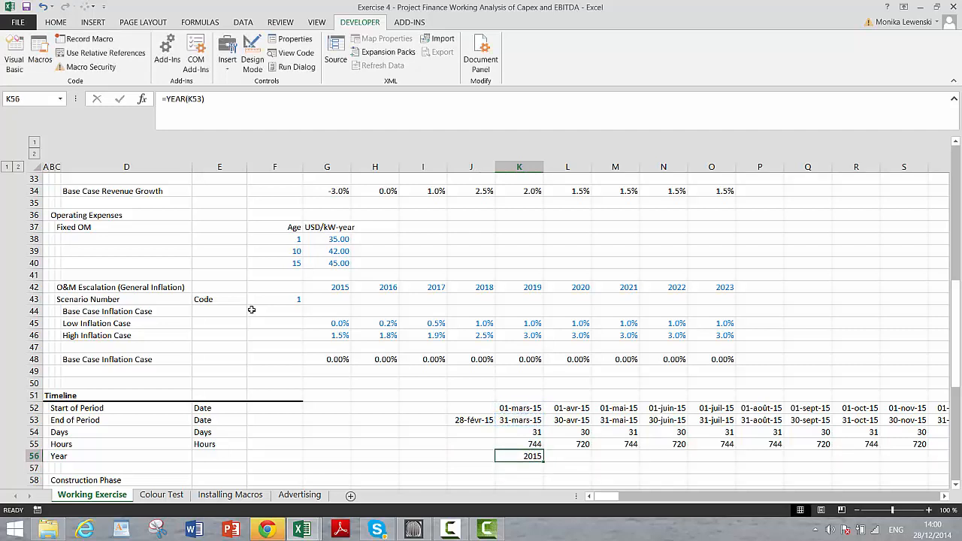
- Fill the Year formula in K56 rightward across all timeline columns
key("ctrl+shift+Right")
key("ctrl+r")
key("Down")
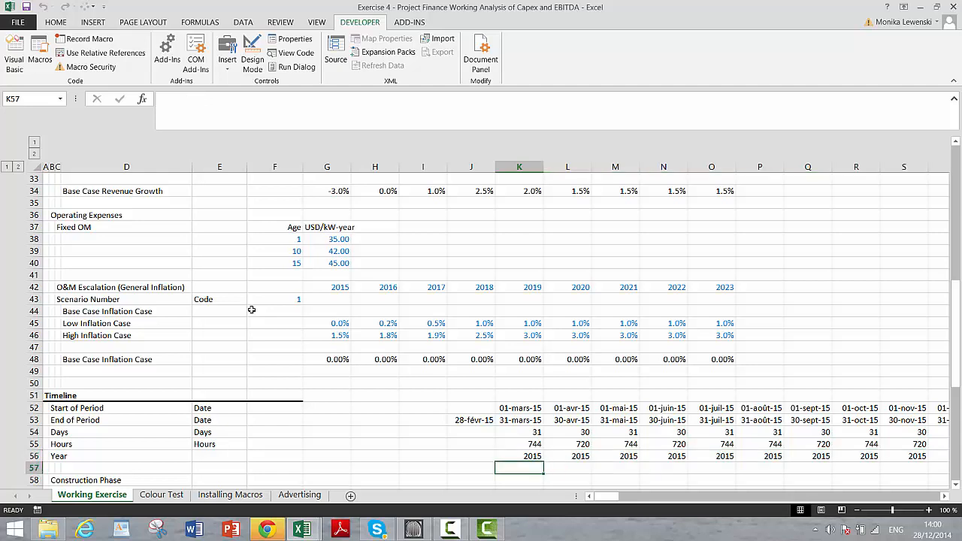
key("Down")
key("Down")
key("Down")
key("Down")
key("Up")
key("Up")
key("Up")
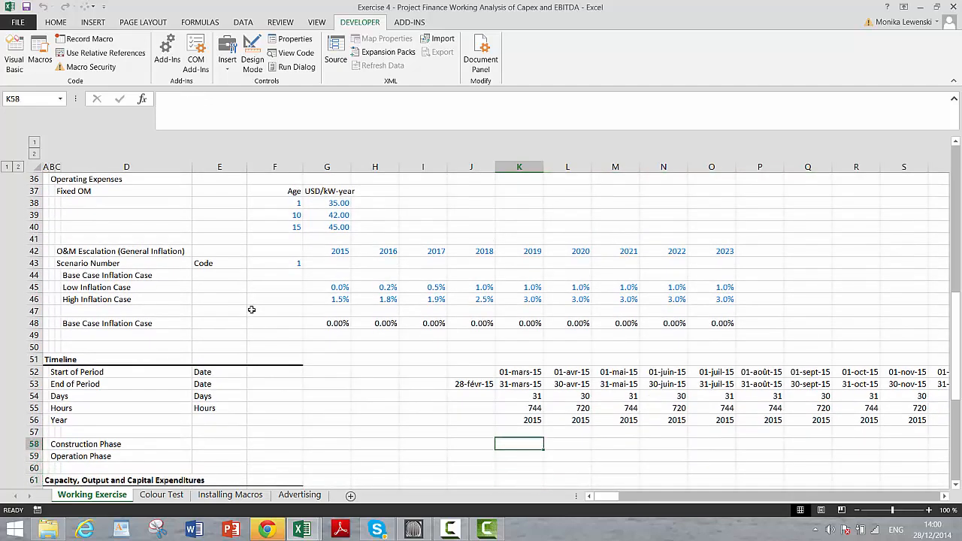
key("Down")
key("Down")
key("Down")
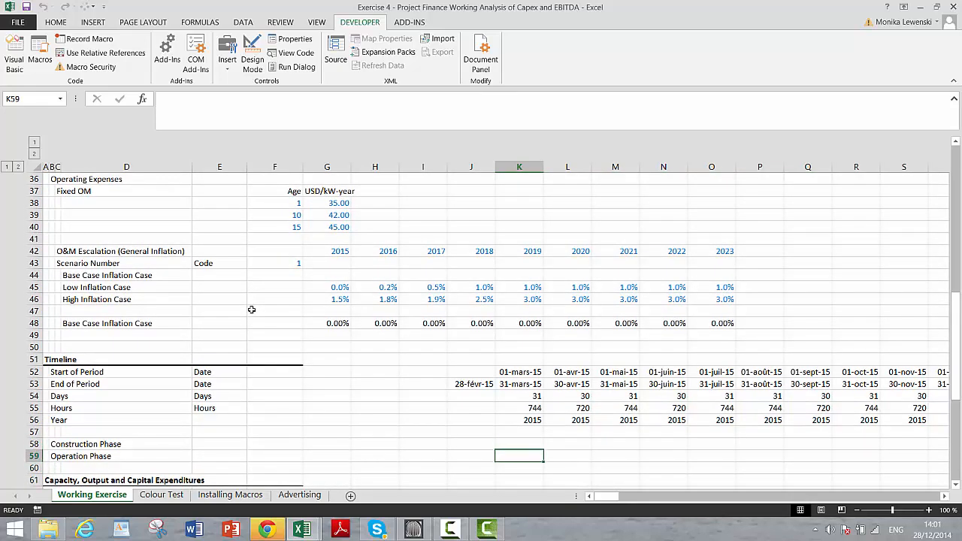
key("Up")
key("Up")
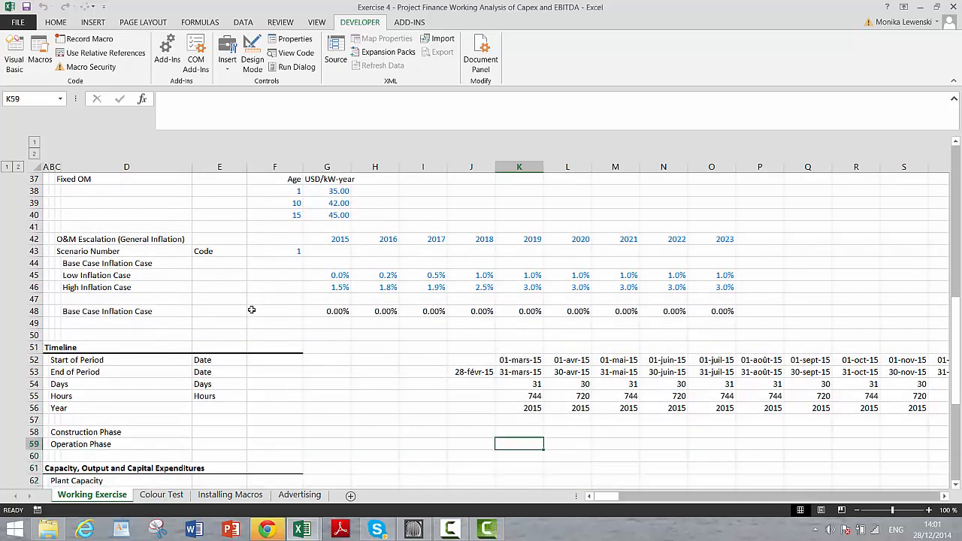
- Insert a new row below Operation Phase and label it Commercial Operation in B60
key("Left")
key("Left")
key("Left")
key("Left")
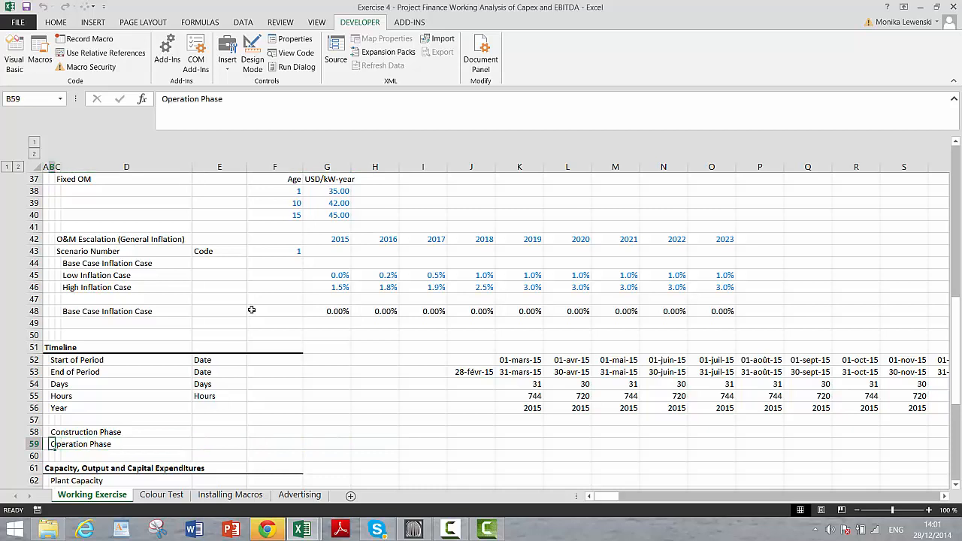
key("Down")
key("shift+space")
key("ctrl+shift+plus")
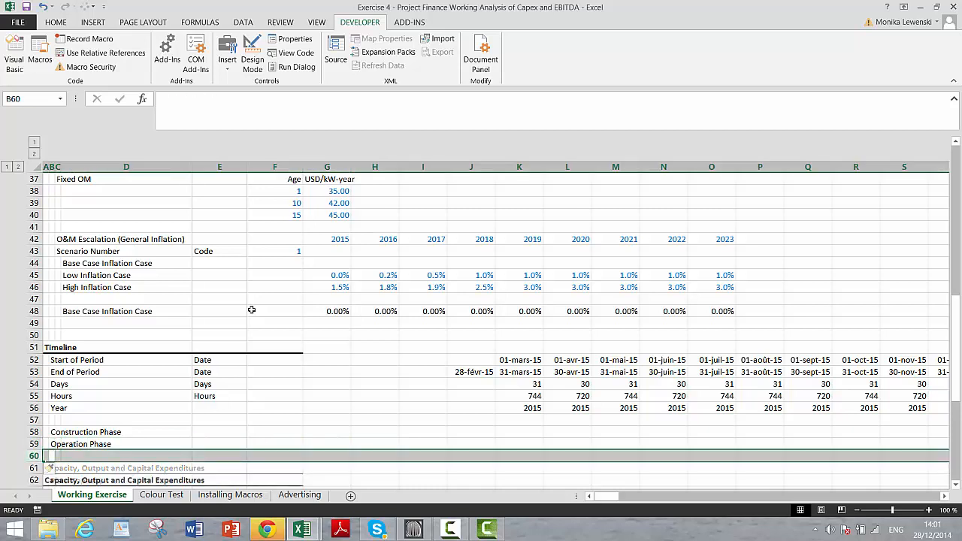
key("Down")
key("Up")
type("Construction Phase")
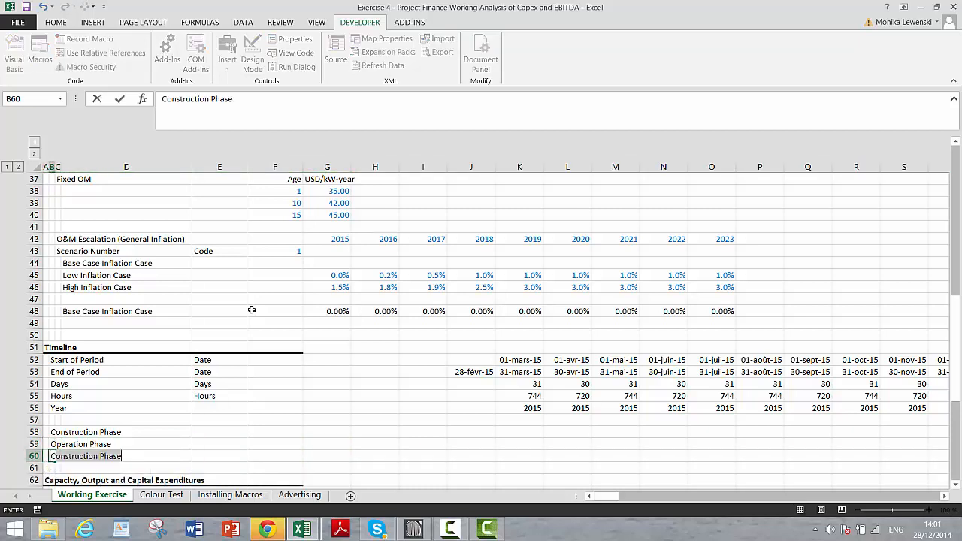
type("ommercial Operation")
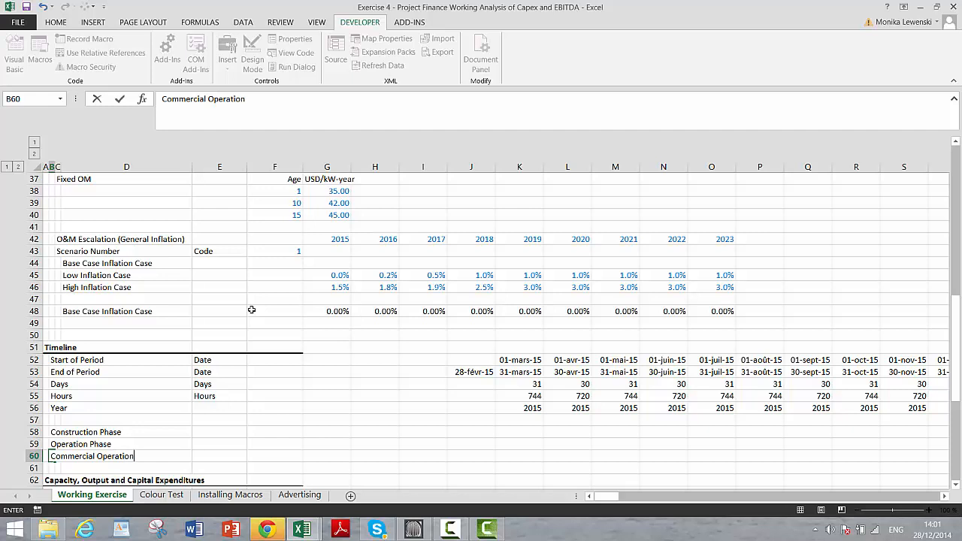
key("Return")
- Insert another row beneath Commercial Operation and label it Decommissioning in B61
key("Return")
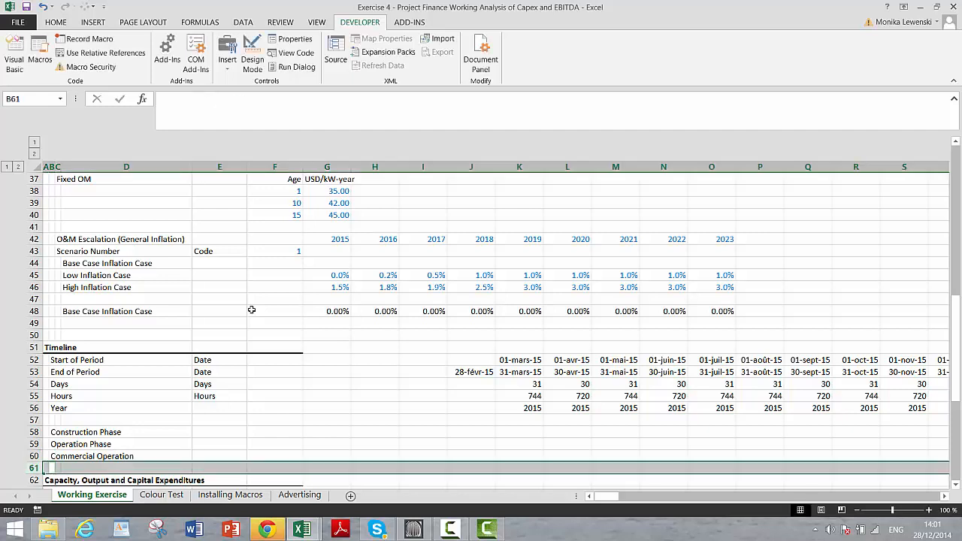
key("Up")
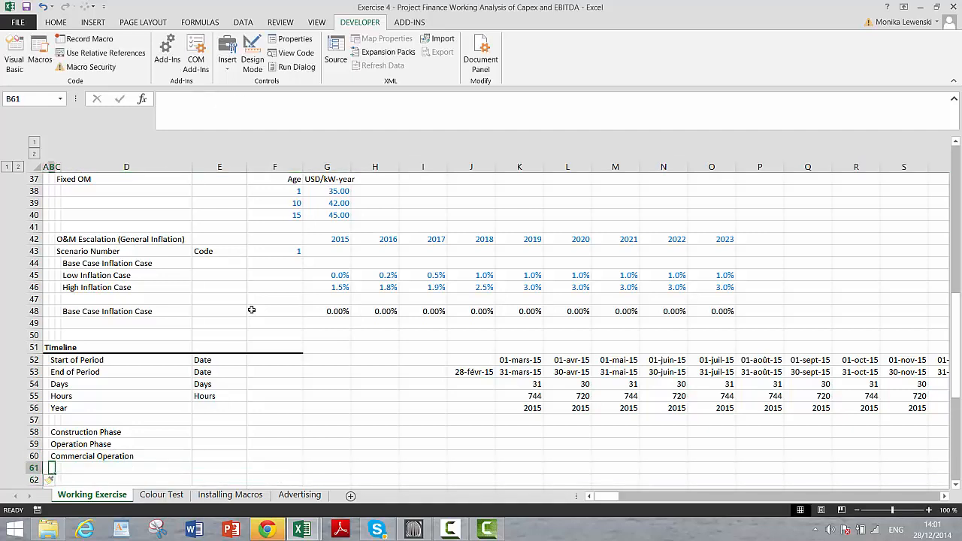
type("Decomm")
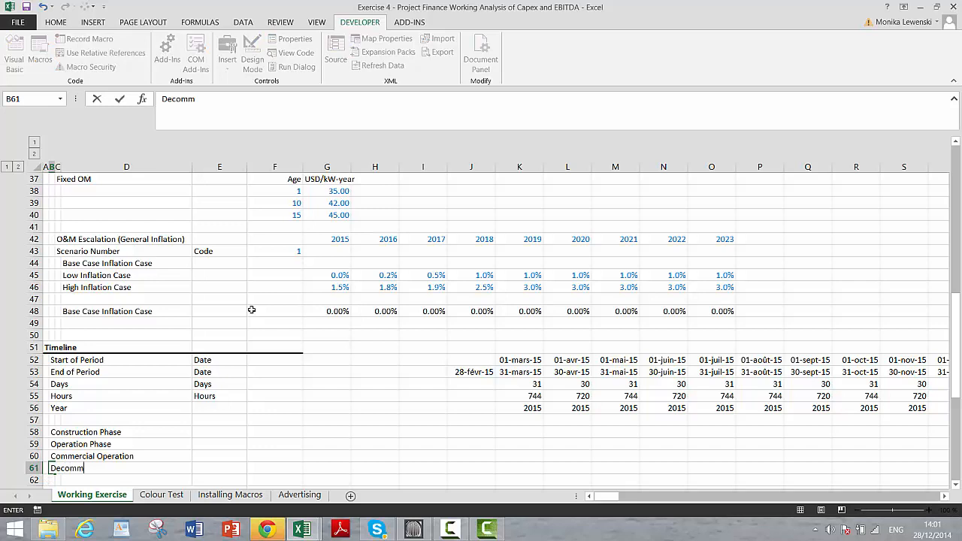
type("issioning")
key("Return")
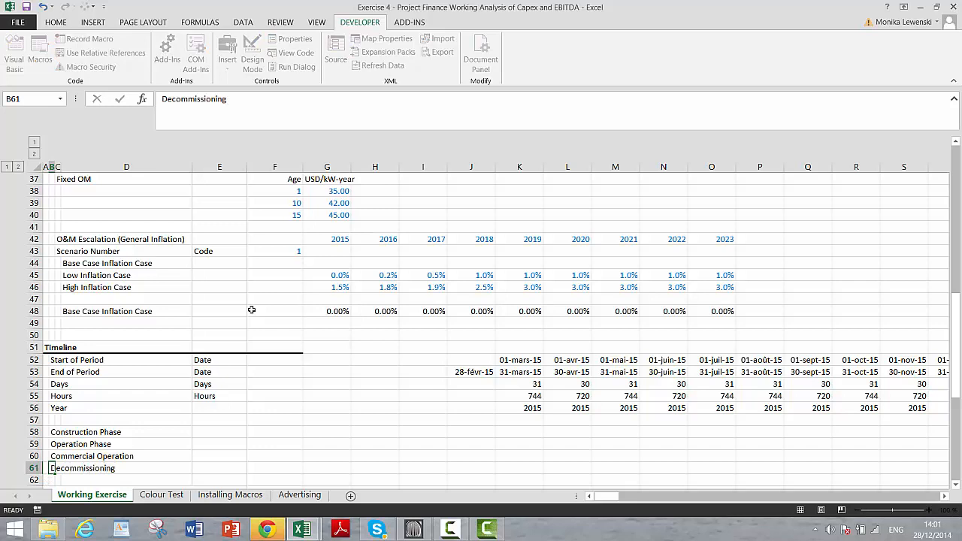
- Link G58 in the Construction Phase row to the Model Start date with =F3
key("Down")
key("Down")
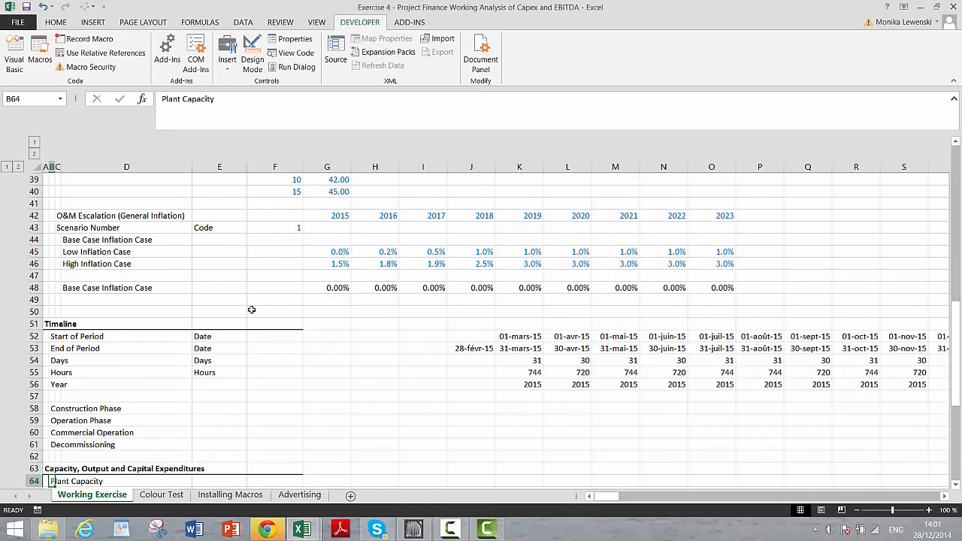
key("Up")
key("Up")
key("Up")
key("Up")
key("Up")
key("Up")
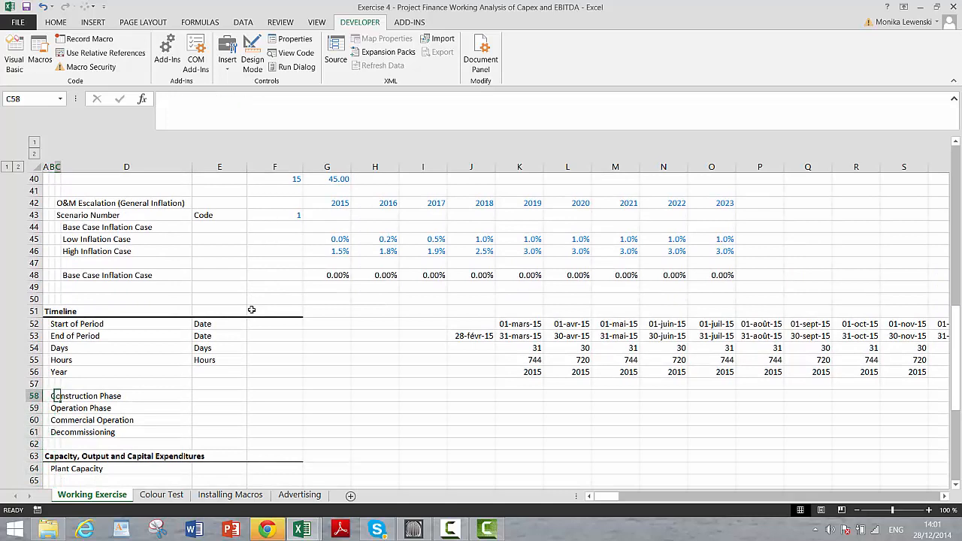
key("Right")
key("Right")
key("Right")
key("Right")
key("Right")
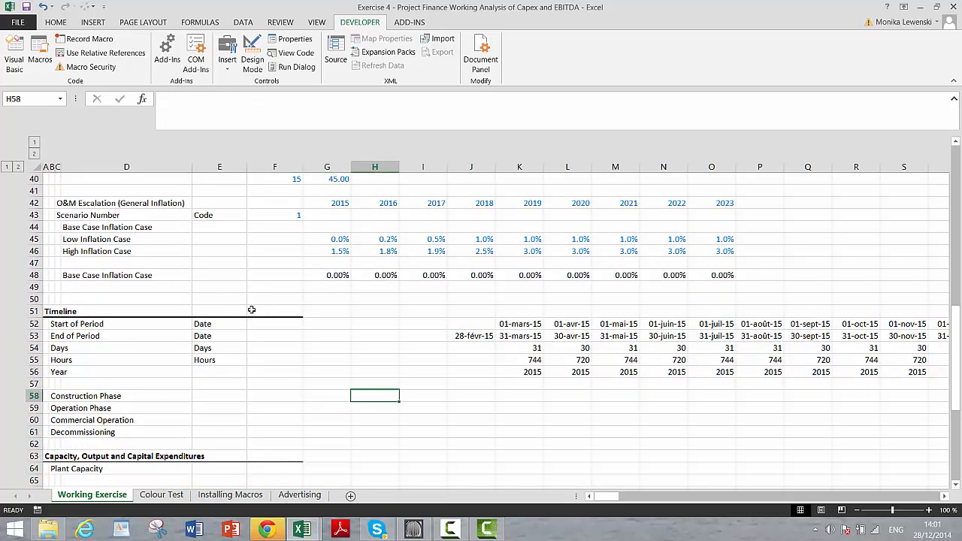
type("=")
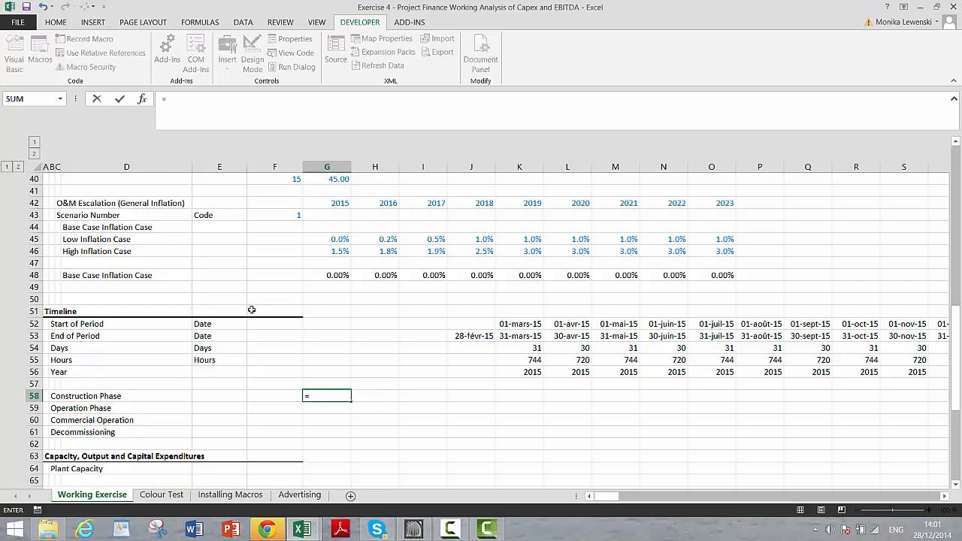
key("Up")
key("Up")
key("Up")
key("Up")
key("Up")
key("Up")
key("Up")
key("Up")
key("Up")
key("Up")
key("Up")
key("Up")
key("Up")
key("Up")
key("Up")
key("Up")
key("Up")
key("Up")
key("Up")
key("Up")
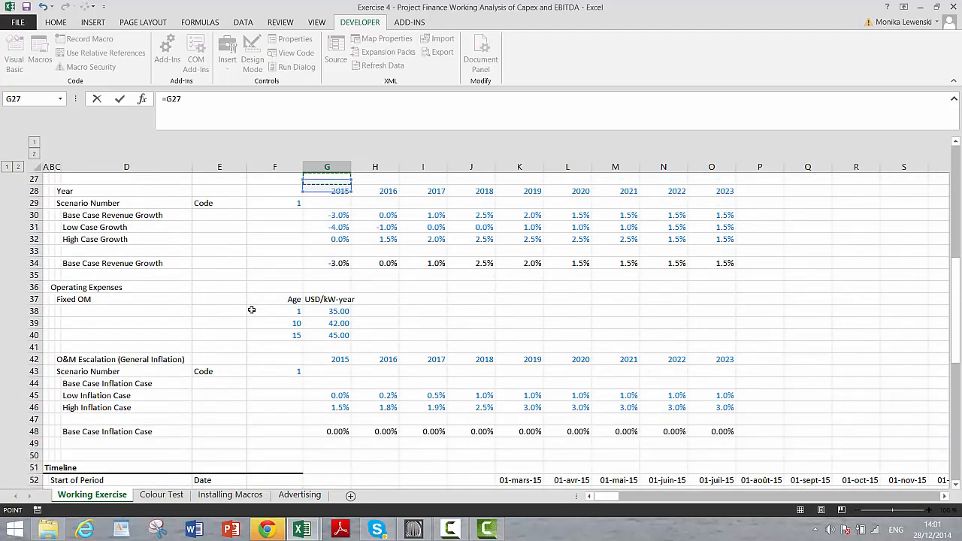
key("Up")
key("Up")
key("Up")
key("Up")
key("Up")
key("Up")
key("Up")
key("Up")
key("Up")
key("Up")
key("Up")
key("Up")
key("Up")
key("Up")
key("Up")
key("Up")
key("Up")
key("Up")
key("Up")
key("Up")
key("Down")
key("Down")
key("Left")
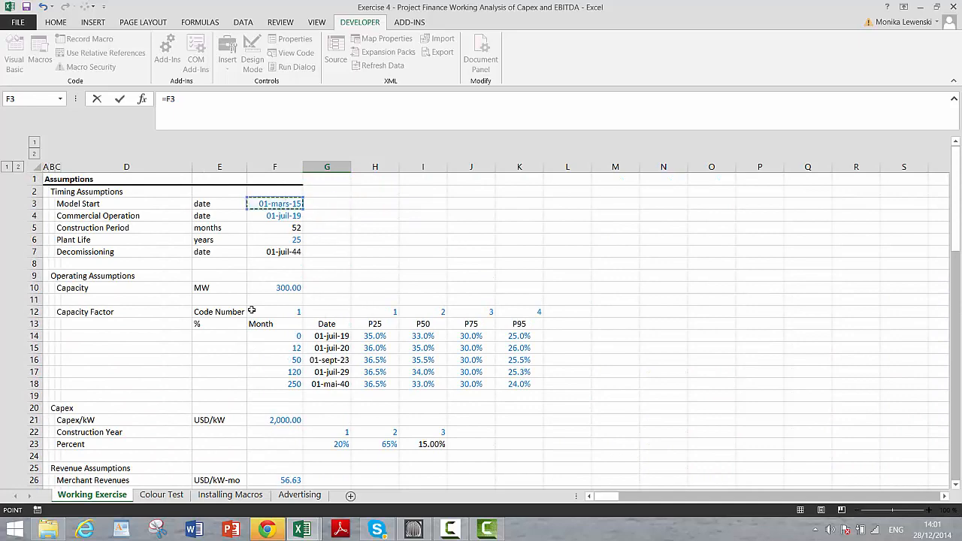
key("Return")
key("Up")
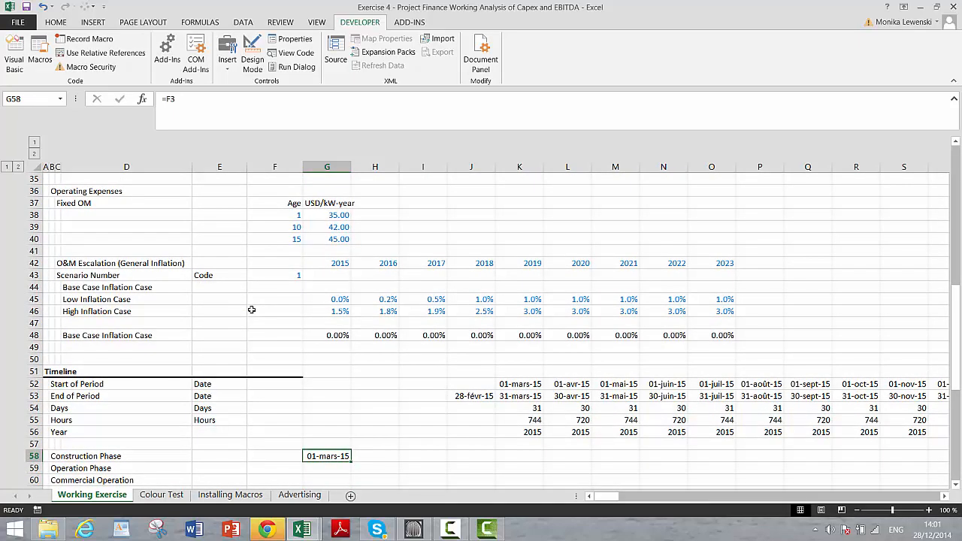
- Link H58 in the Construction Phase row to the Commercial Operation date with =F4
key("Right")
type("=")
key("Up")
key("Up")
key("Up")
key("Up")
key("Up")
key("Up")
key("Up")
key("Up")
key("Up")
key("Up")
key("Up")
key("Up")
key("Up")
key("Up")
key("Up")
key("Up")
key("Up")
key("Up")
key("Up")
key("Up")
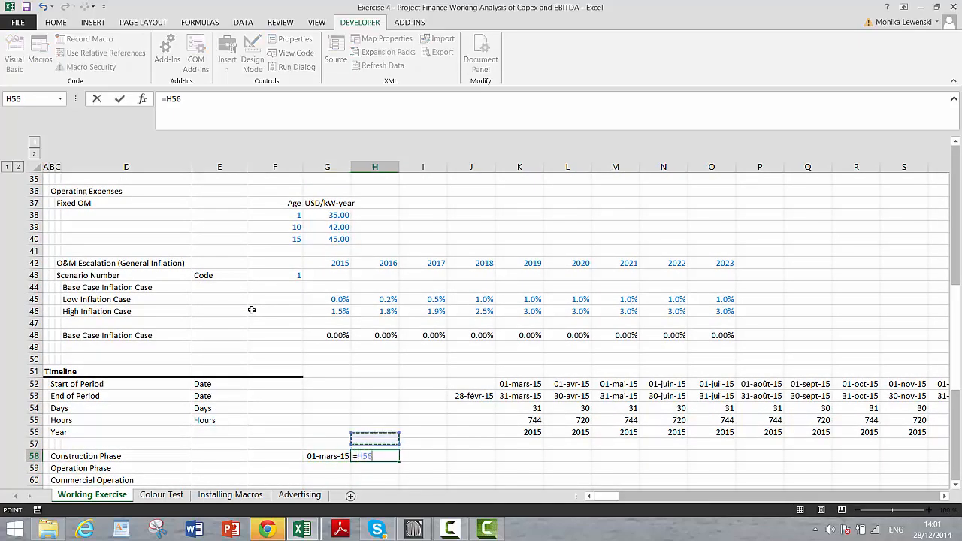
key("Up")
key("Up")
key("Up")
key("Up")
key("Up")
key("Up")
key("Up")
key("Up")
key("Up")
key("Up")
key("Up")
key("Up")
key("Up")
key("Up")
key("Up")
key("Up")
key("Up")
key("Up")
key("Up")
key("Up")
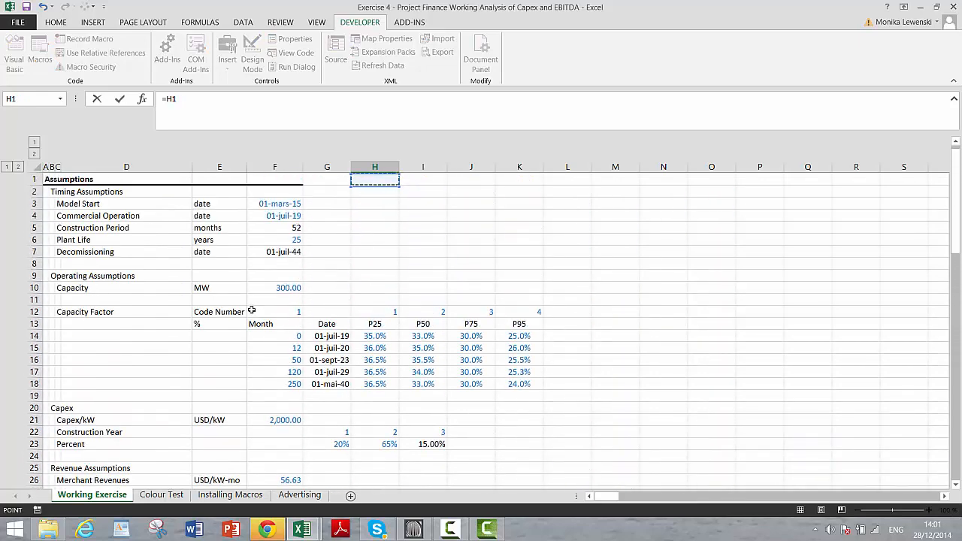
key("Down")
key("Down")
key("Down")
key("Left")
key("Left")
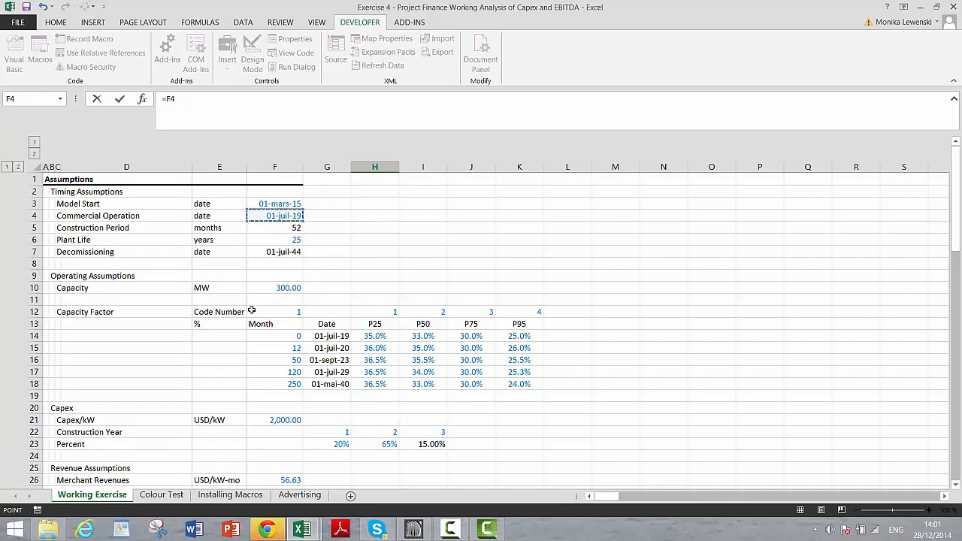
key("Return")
key("Return")
key("Up")
key("Up")
key("Left")
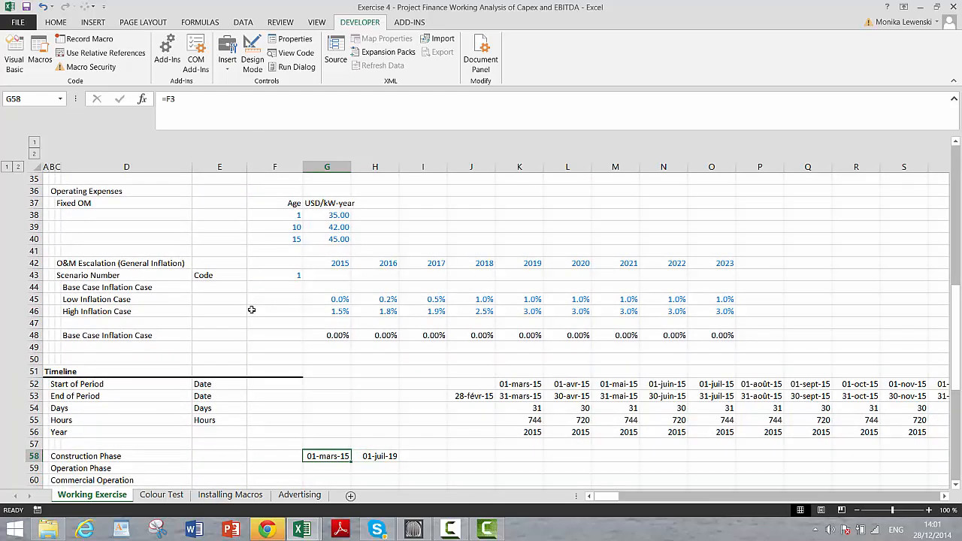
- Start an AND formula in K58 for the Construction Phase with the first condition K$52>=$G58
key("Right")
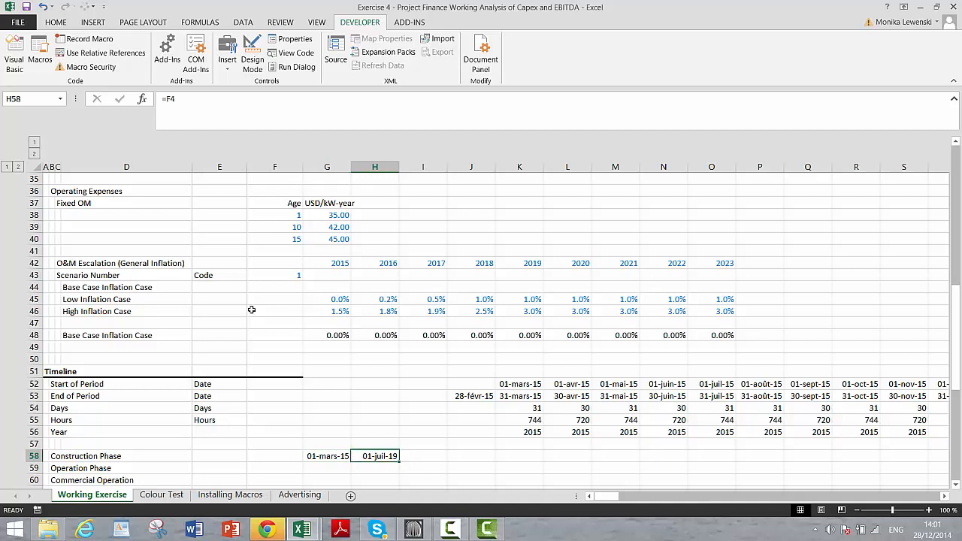
key("Right")
key("Right")
key("Right")
type("=")
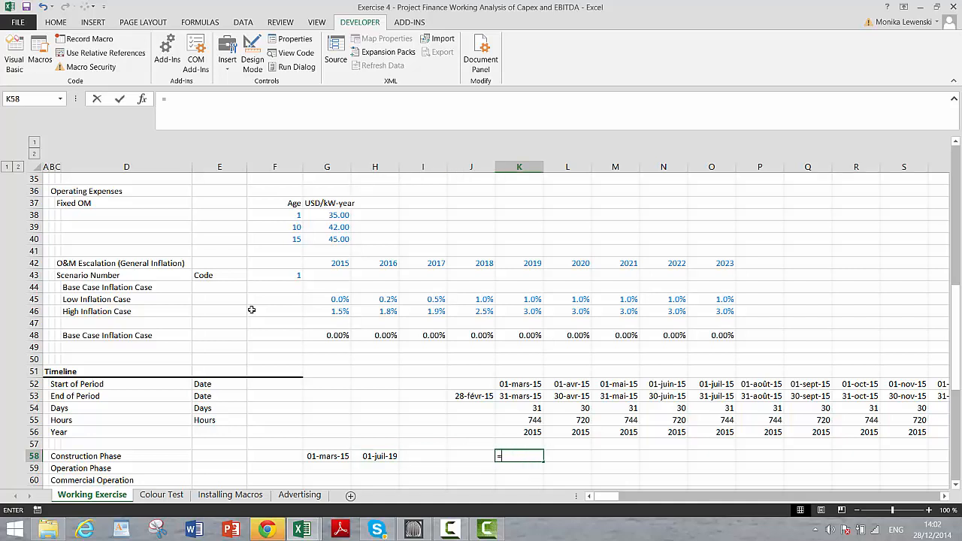
type("an")
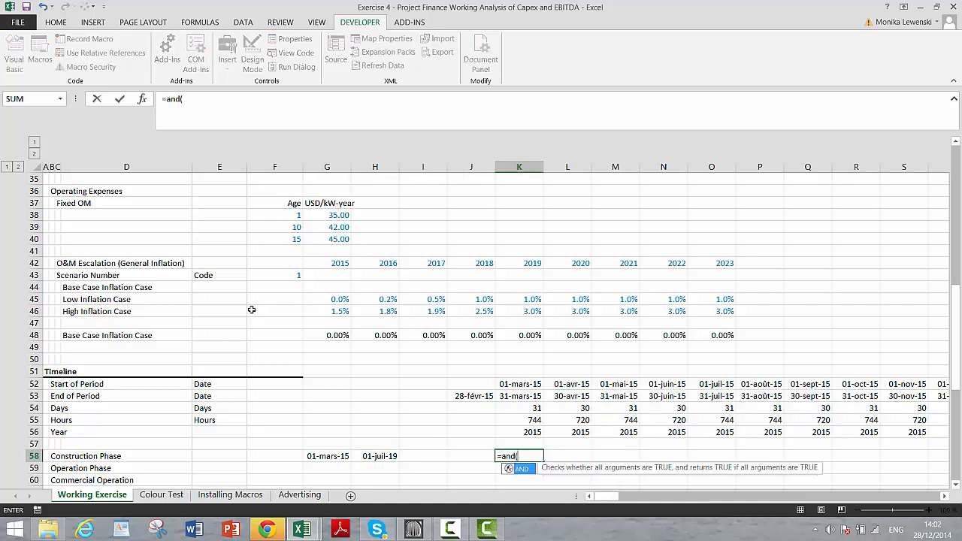
type("d(")
key("Up")
key("Up")
key("Up")
key("Up")
key("Up")
key("Up")
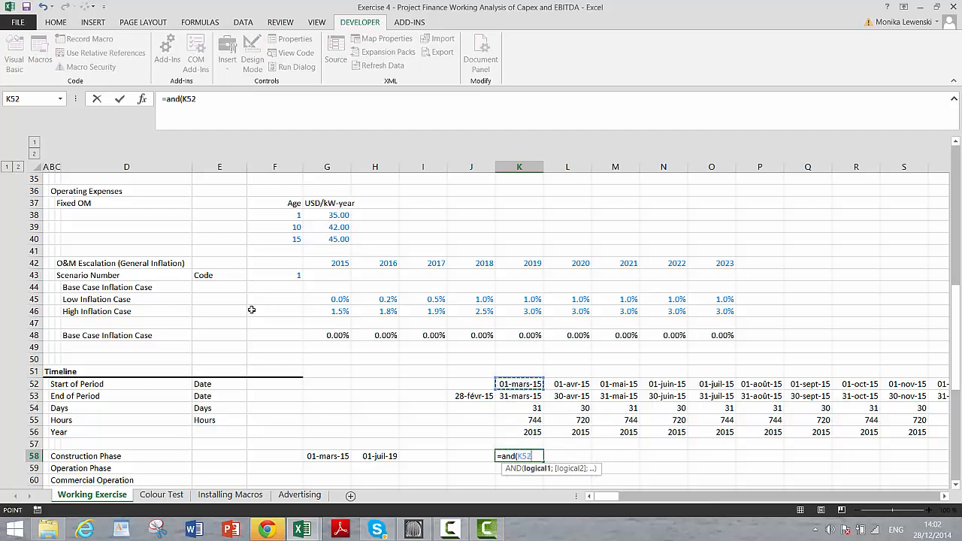
key("F4")
key("F4")
key("Left")
key("Left")
key("Left")
key("Left")
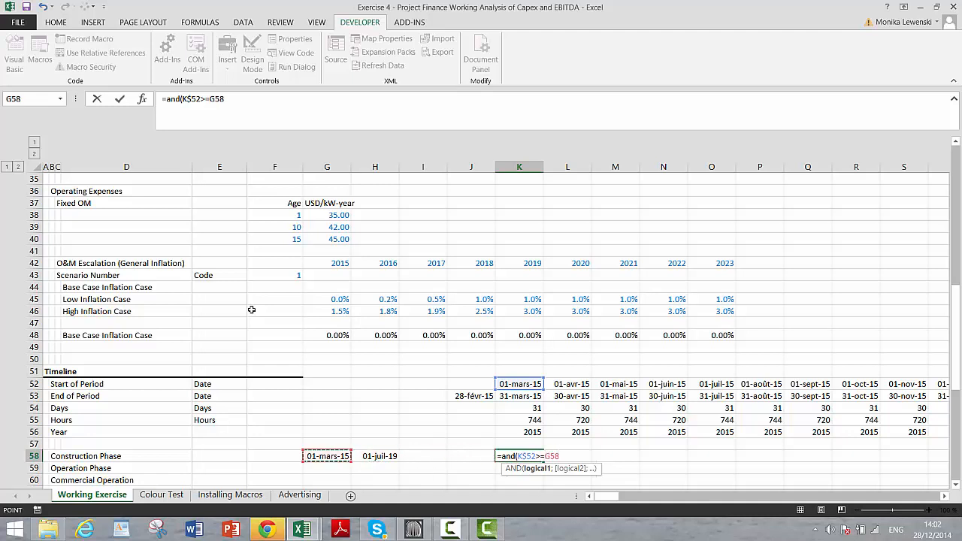
key("F4")
key("F4")
key("F4")
- Complete the AND formula in K58 with the second condition K$52<$H58 and fill it rightward across all timeline columns
type(";")
key("Up")
key("Up")
key("Up")
key("Up")
key("Up")
key("Up")
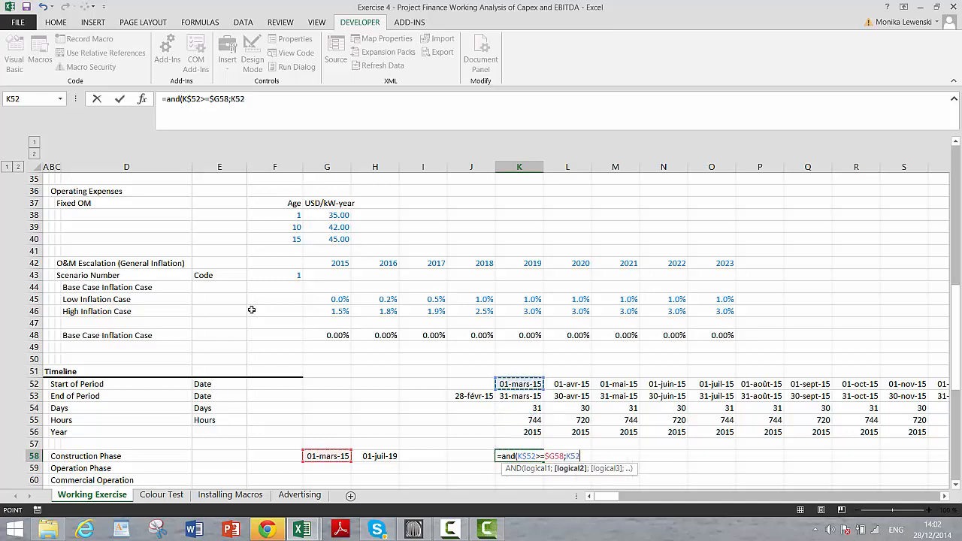
key("F4")
key("F4")
type("<")
key("Left")
key("Left")
key("Left")
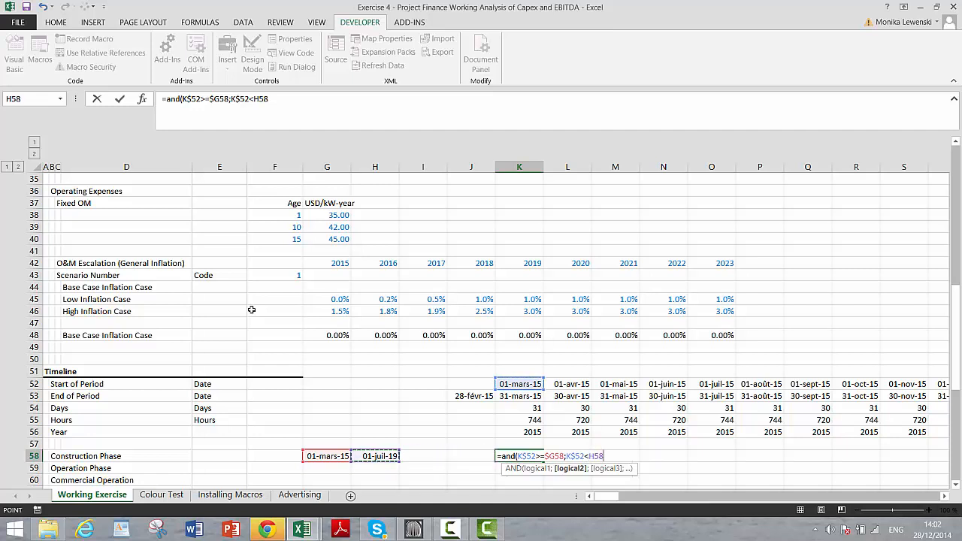
key("F4")
key("F4")
key("F4")
key("ctrl+Return")
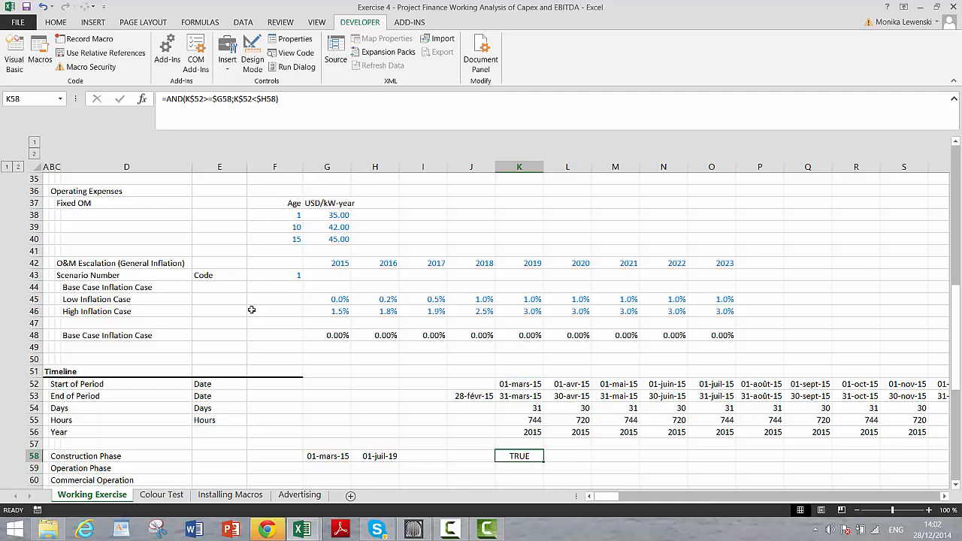
key("ctrl+shift+r")
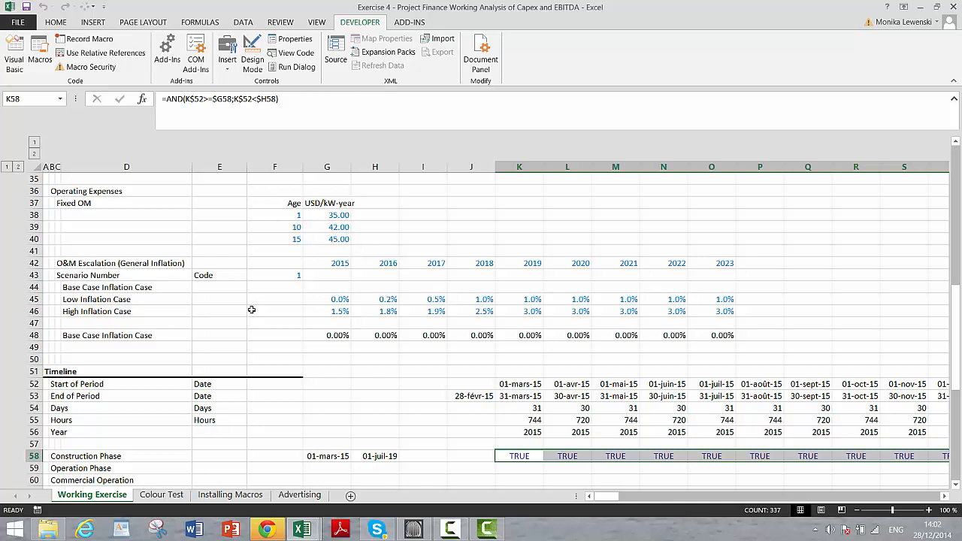
- Examine the Construction Phase flags along row 58 through the months around the commercial operation date
key("Right")
key("Right")
key("Right")
key("Right")
key("Right")
key("Right")
key("Right")
key("Right")
key("Right")
key("Right")
key("Right")
key("Right")
key("Right")
key("Right")
key("Right")
key("Right")
key("Right")
key("Right")
key("Right")
key("Right")
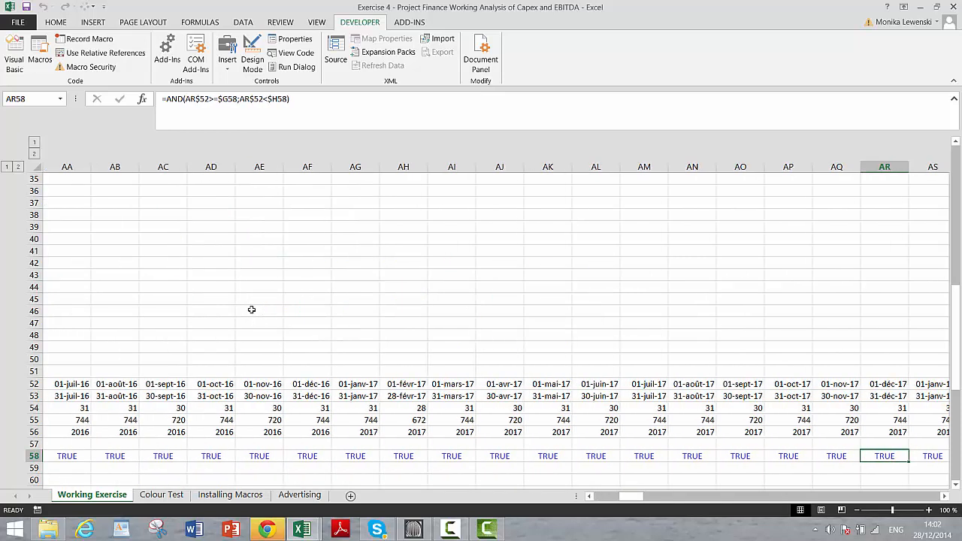
key("Right")
key("Right")
key("Right")
key("Right")
key("Right")
key("Right")
key("Right")
key("Right")
key("Right")
key("Right")
key("Right")
key("Right")
key("Right")
key("Right")
key("Right")
key("Right")
key("Right")
key("Right")
key("Right")
key("Right")
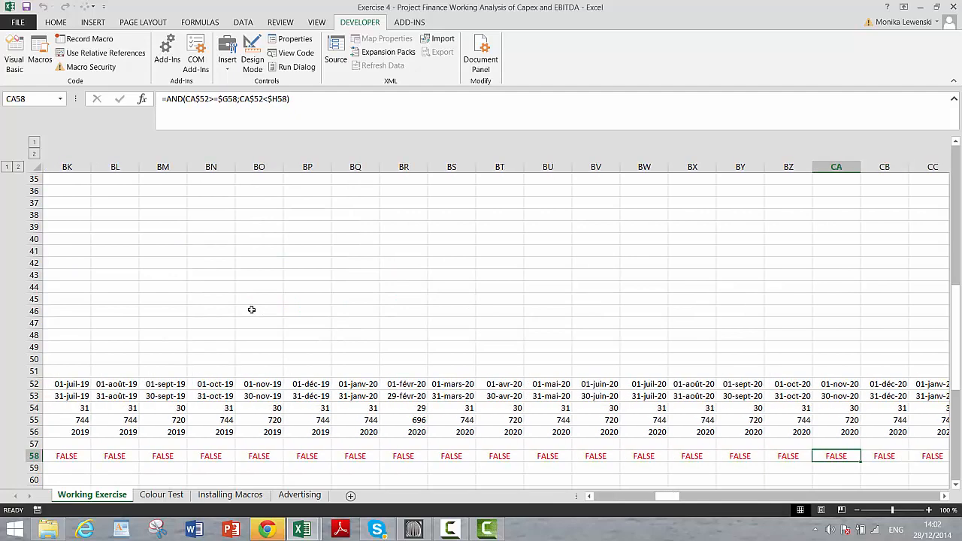
- Count the construction months in I58 with =COUNTIF(K58:MI58;TRUE)
key("ctrl+Left")
key("ctrl+Left")
key("ctrl+Left")
key("ctrl+Left")
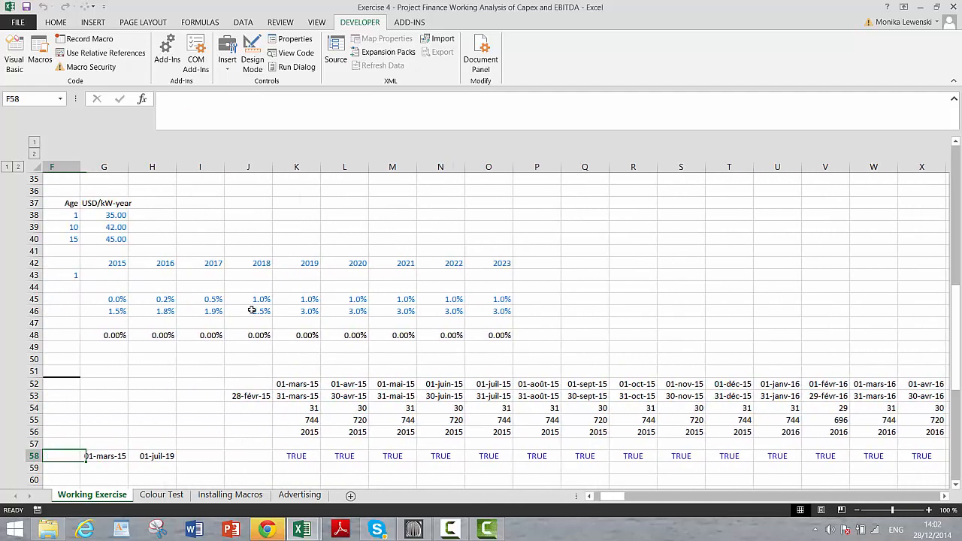
key("Right")
key("Right")
key("Right")
key("Right")
key("Right")
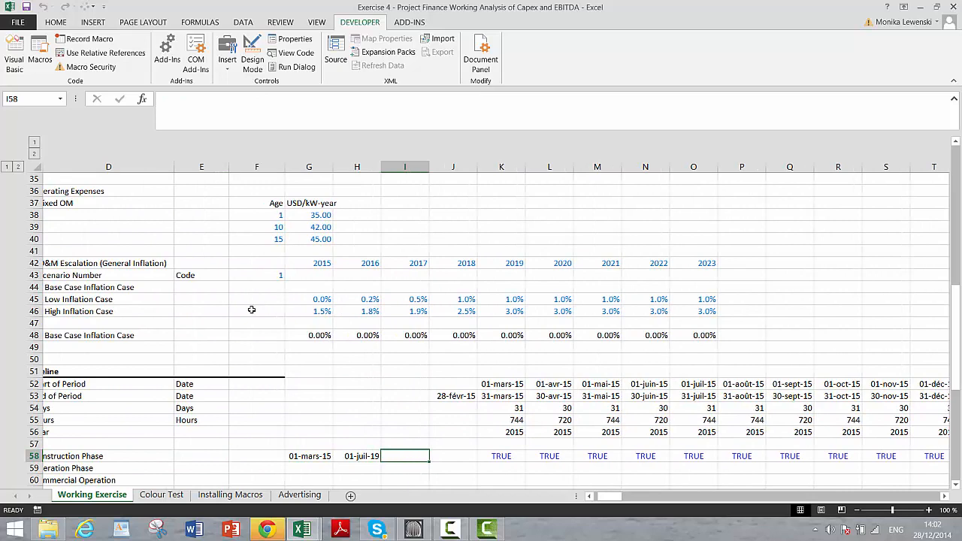
type("=counti")
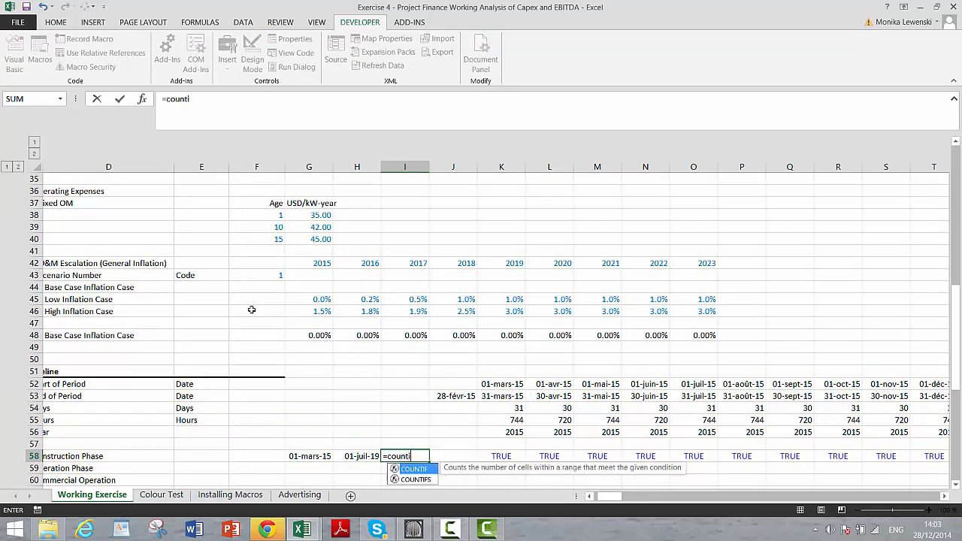
type("f(")
key("Right")
key("Right")
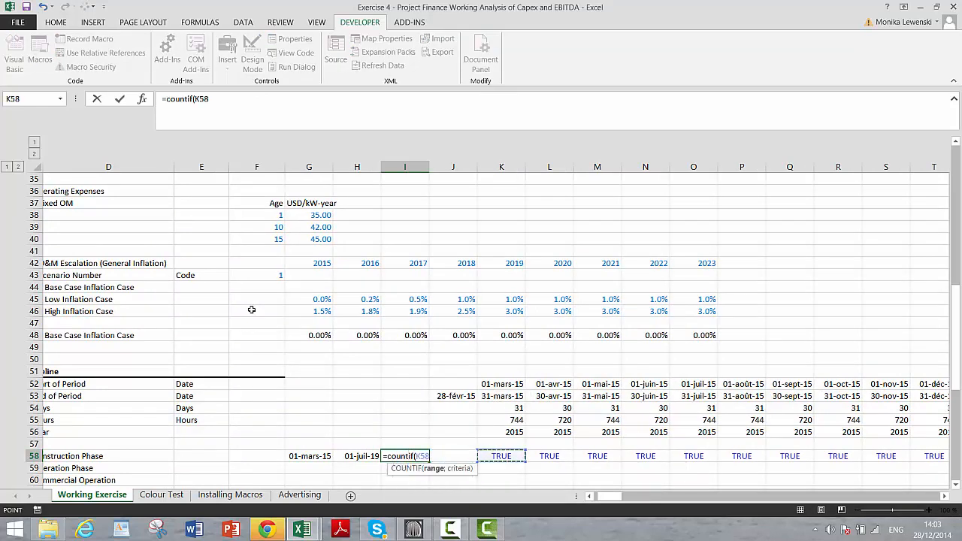
key("ctrl+shift+Right")
type(";true")
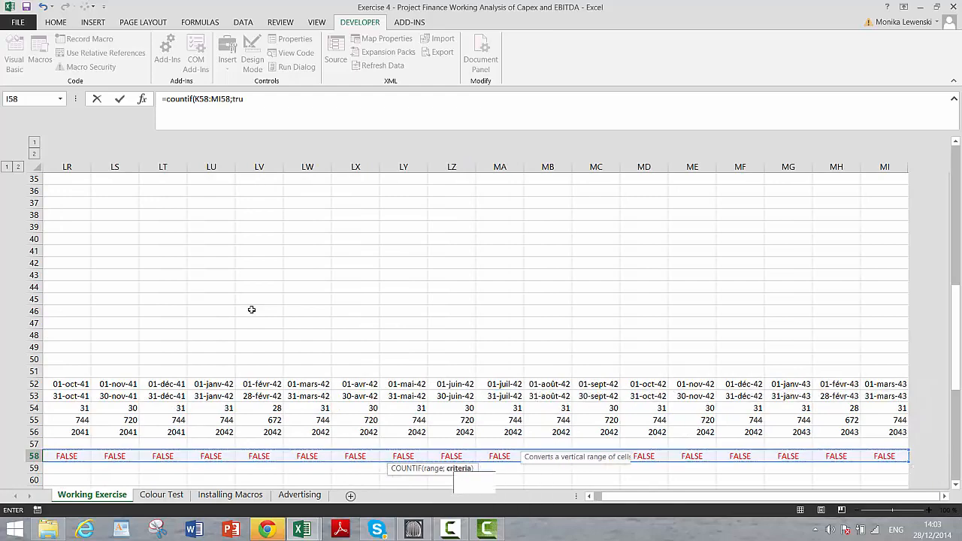
key("Left")
key("Left")
key("Left")
key("Left")
key("Left")
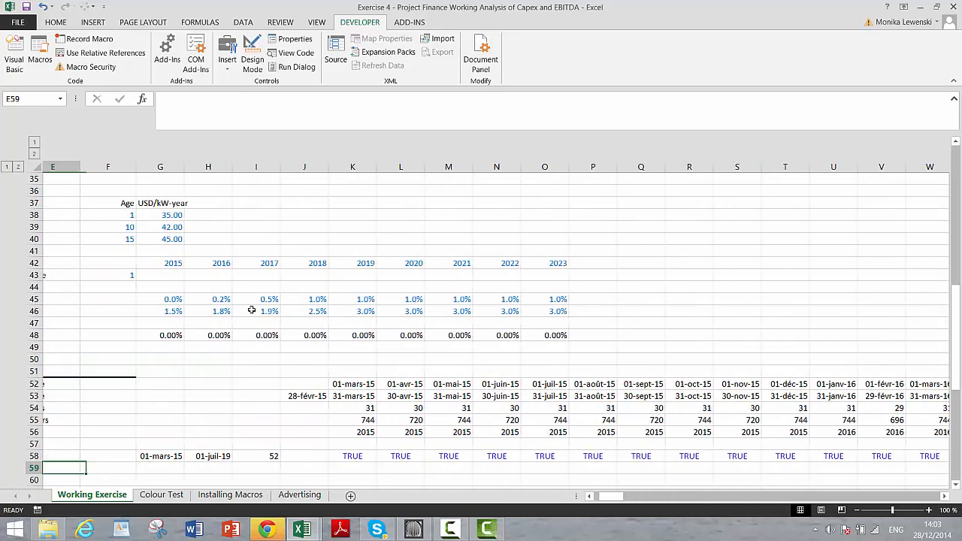
- Review the Construction Period in the Timing Assumptions against the counted construction months in the timeline
key("Left")
key("Left")
key("Left")
key("Up")
key("Up")
key("Up")
key("Up")
key("Up")
key("Up")
key("Up")
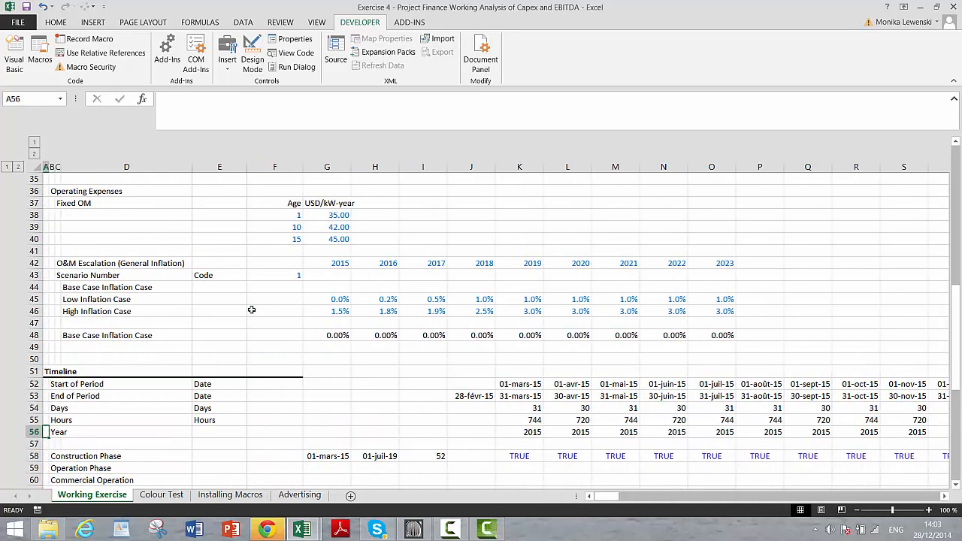
key("Up")
key("Up")
key("Up")
key("Up")
key("Up")
key("Up")
key("Up")
key("Up")
key("Up")
key("Up")
key("Up")
key("Up")
key("Up")
key("Up")
key("Up")
key("Up")
key("Up")
key("Up")
key("Up")
key("Up")
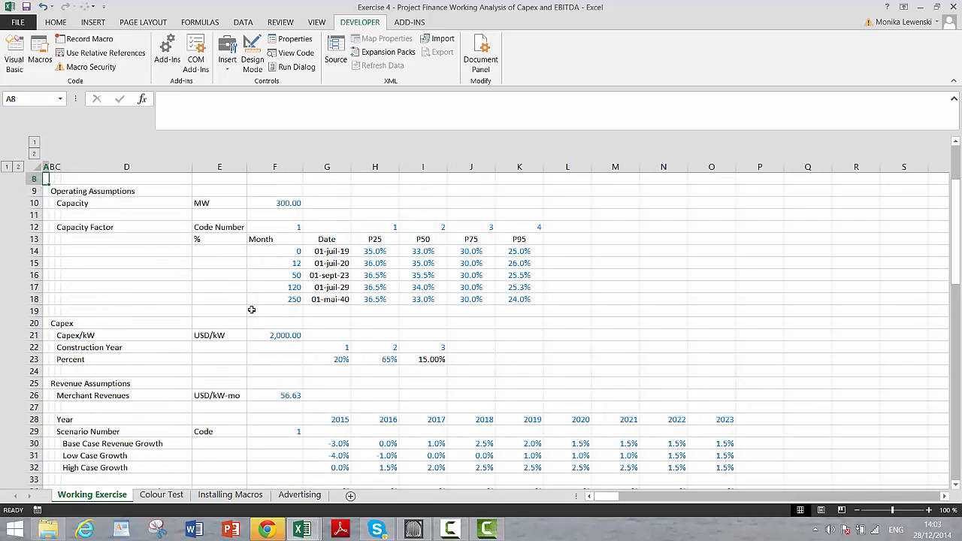
key("Down")
key("Down")
key("Down")
key("Down")
key("Down")
key("Down")
key("Down")
key("Down")
key("Down")
key("Down")
key("Down")
key("Down")
key("Down")
key("Down")
key("Down")
key("Down")
key("Down")
key("Down")
key("Down")
key("Down")
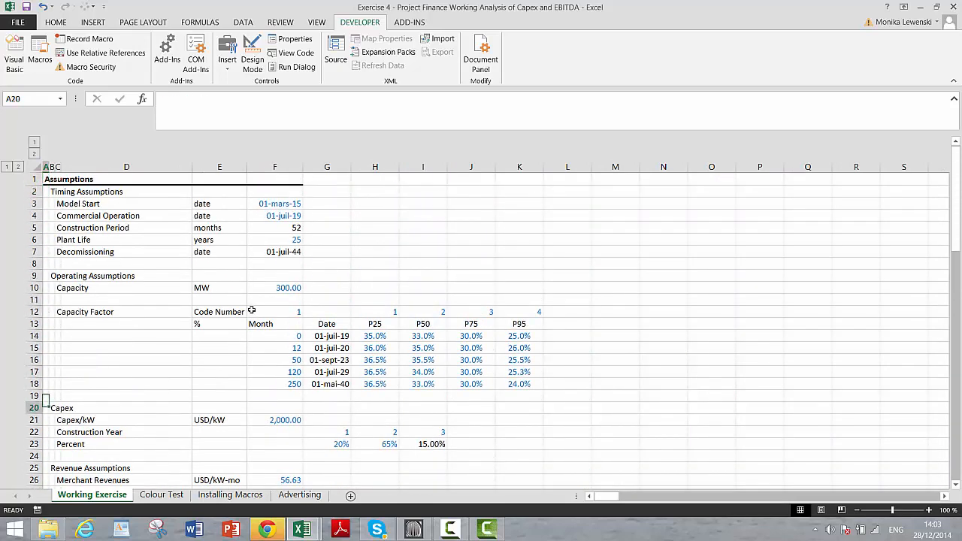
key("Down")
key("Down")
key("Down")
key("Down")
key("Down")
key("Down")
key("Down")
key("Down")
key("Down")
key("Down")
key("Down")
key("Down")
key("Down")
key("Down")
key("Down")
key("Down")
key("Down")
key("Down")
key("Down")
key("Down")
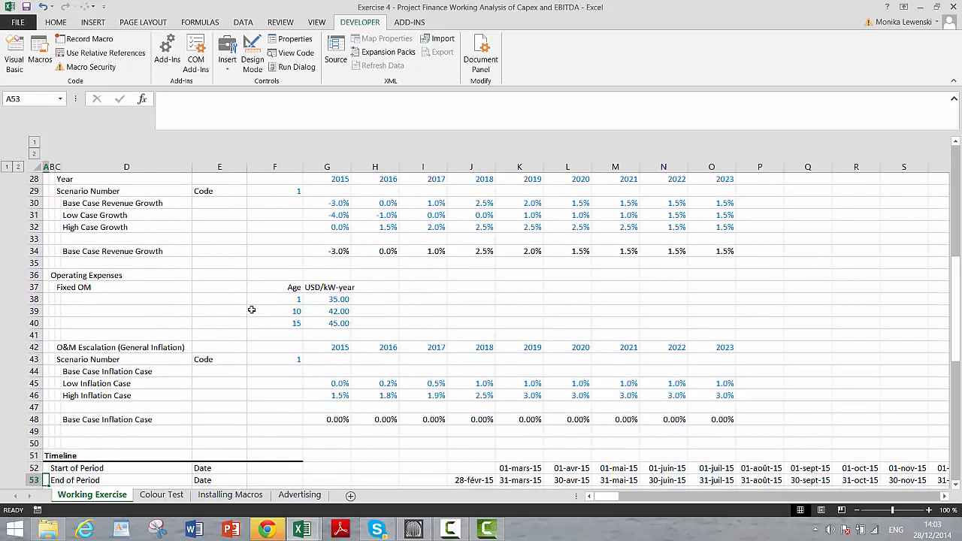
- Extend the I58 count into a check against the Construction Period: =COUNTIF(K58:MI58;TRUE)=F5
key("Up")
key("Up")
key("Up")
key("Right")
key("Right")
key("Right")
key("Right")
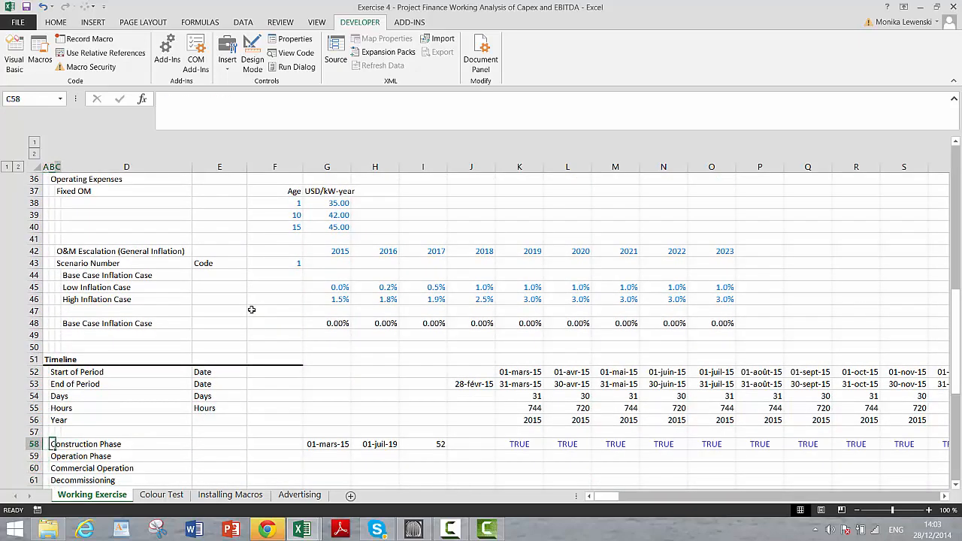
key("Right")
key("Right")
key("Right")
key("Right")
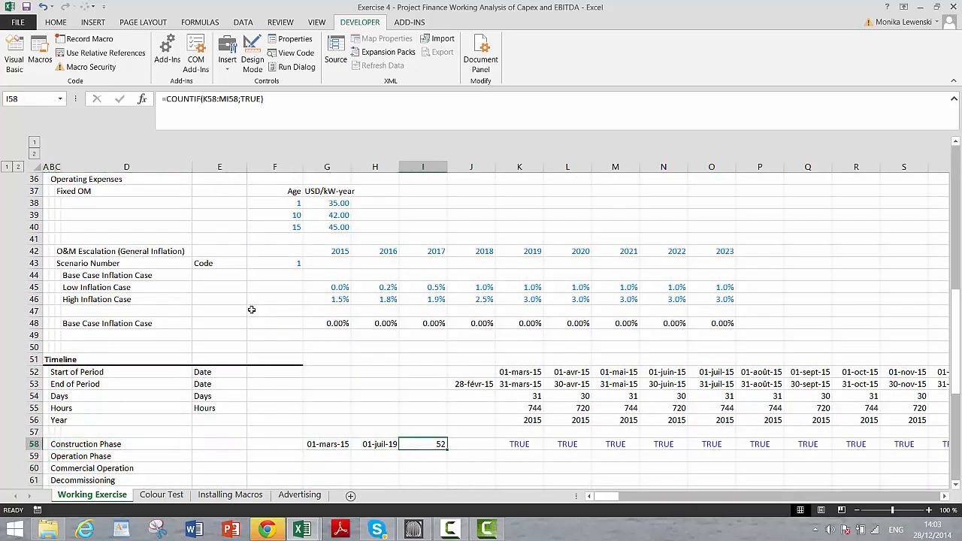
key("F2")
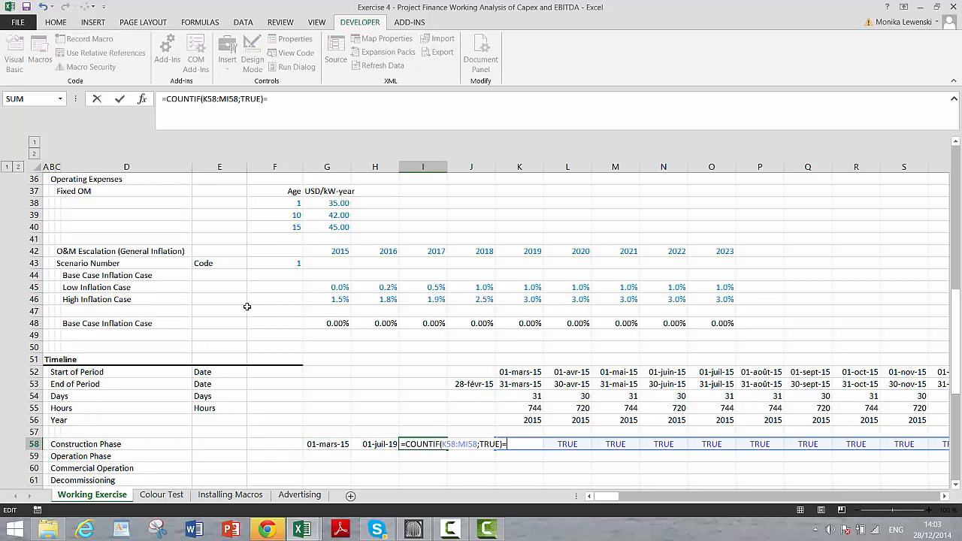
key("Page_Up")
key("Page_Up")
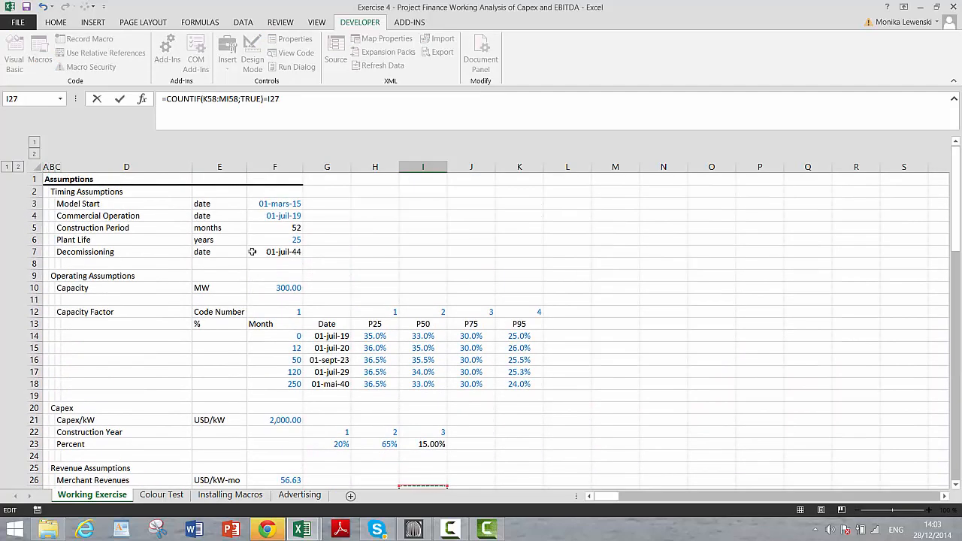
left_click(268, 227)
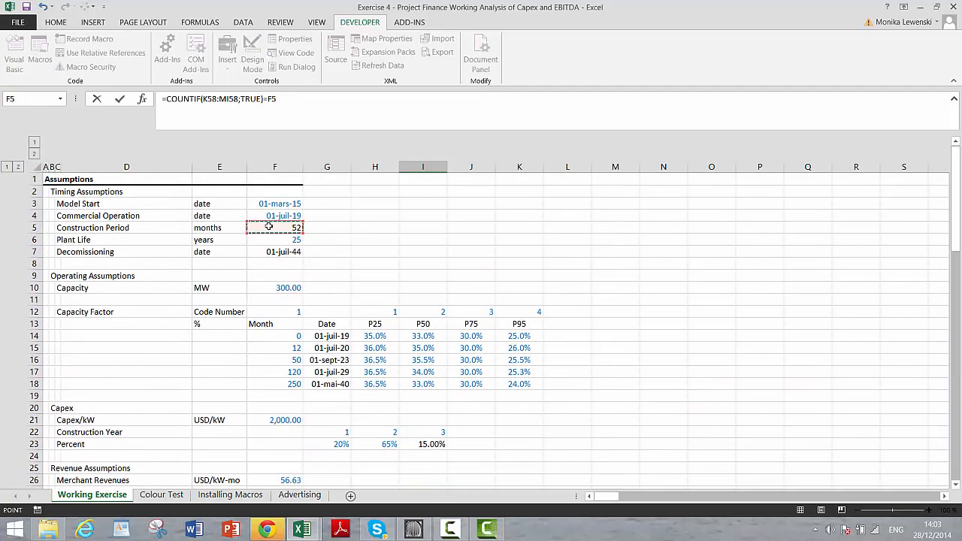
key("Return")
- Copy the Construction Phase formulas from G58:MI58 into the Operation Phase row, starting at G59
key("Down")
key("Left")
key("Left")
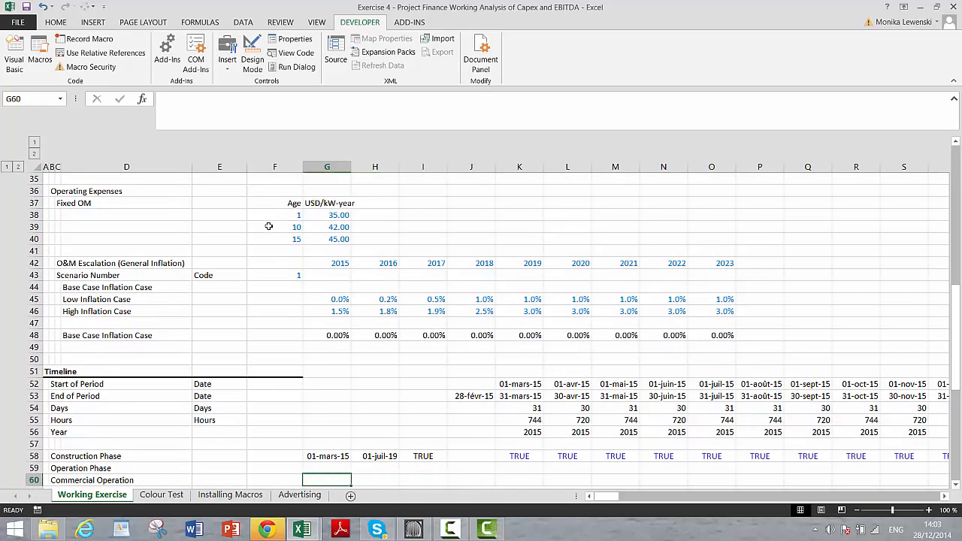
key("Up")
key("Up")
key("shift+Right")
key("shift+Right")
key("shift+Right")
key("shift+Right")
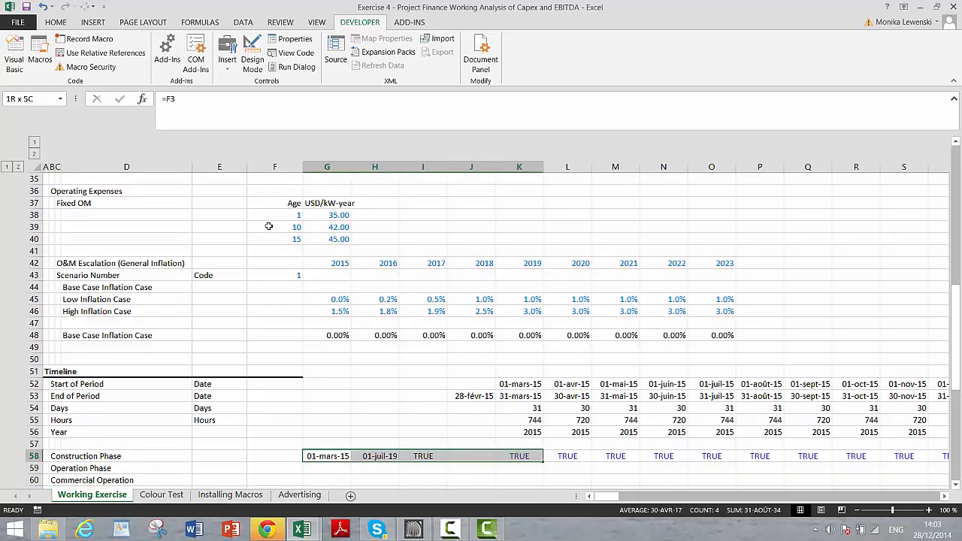
key("Left")
key("Right")
key("shift+Right")
key("shift+Right")
key("shift+Right")
key("shift+Right")
key("ctrl+shift+Right")
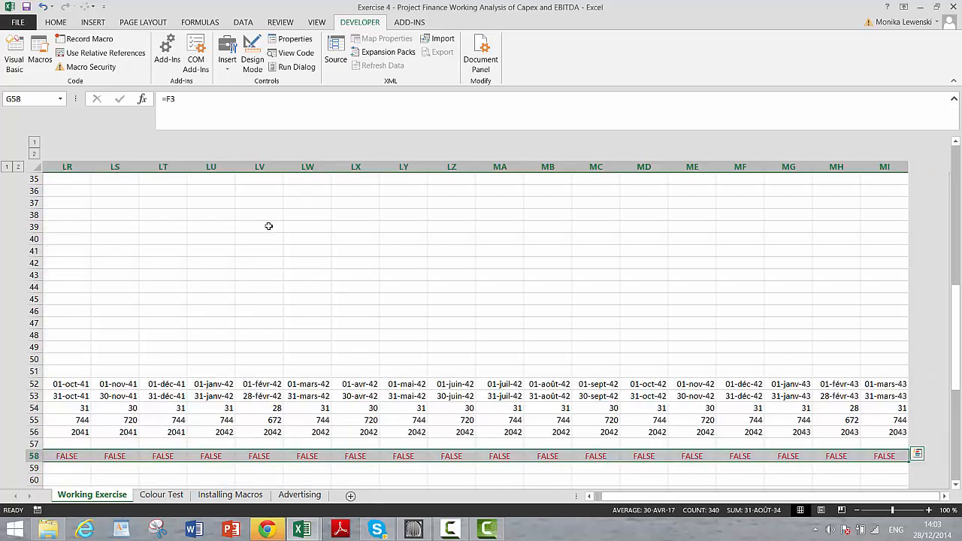
key("ctrl+c")
key("Down")
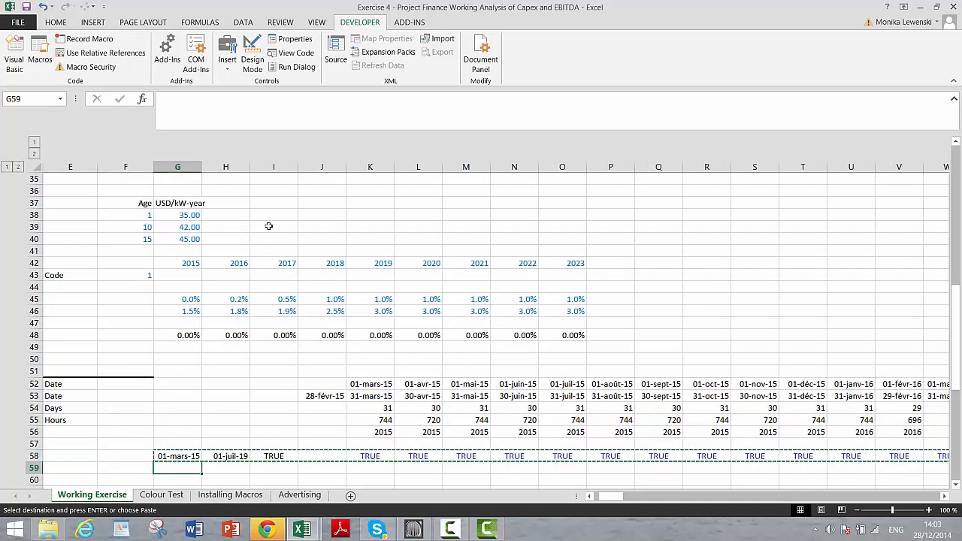
key("ctrl+shift+Right")
key("ctrl+v")
key("Down")
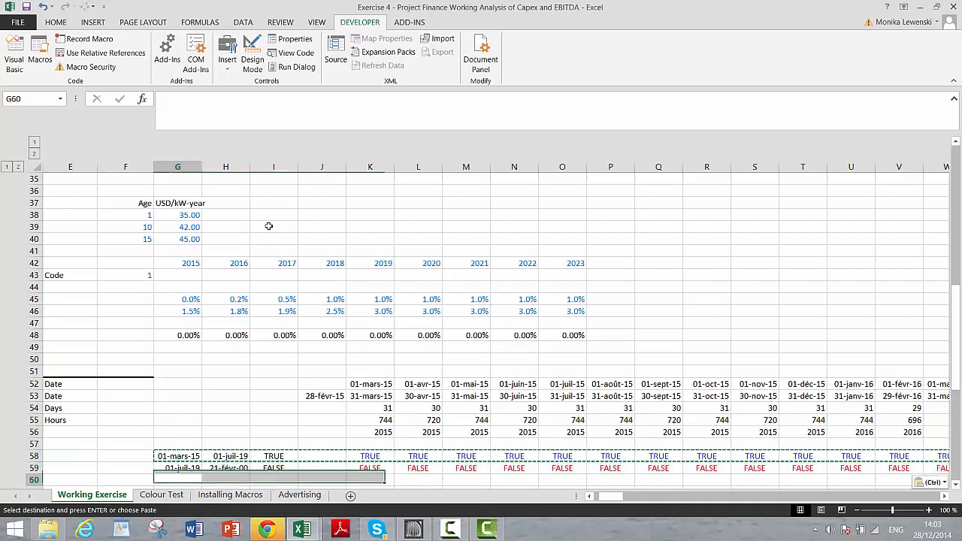
key("Up")
key("Escape")
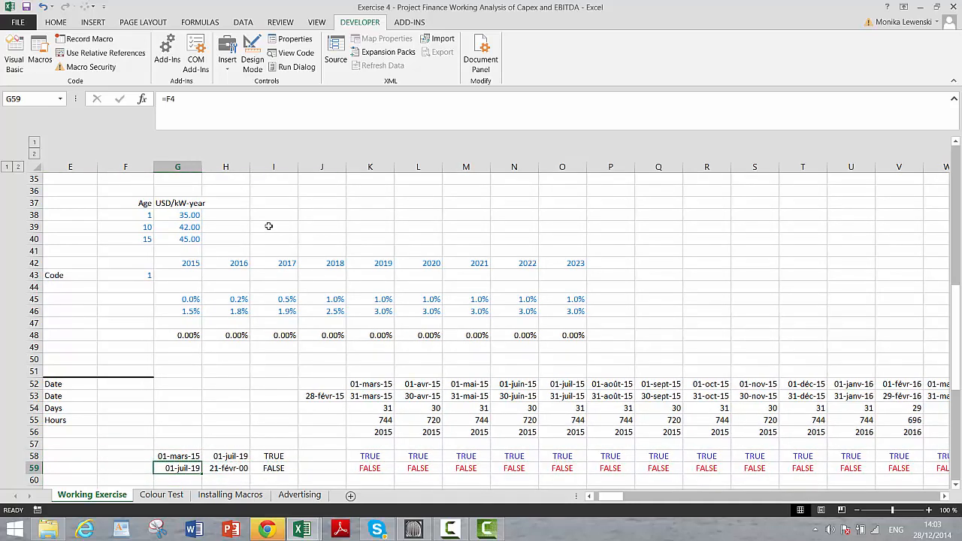
- Link the Operation Phase start date in G59 to the Commercial Operation date in the Timing Assumptions, F4
type("=")
key("Up")
key("Up")
key("Up")
key("Up")
key("Up")
key("Up")
key("Up")
key("Up")
key("Up")
key("Up")
key("Up")
key("Up")
key("Up")
key("Up")
key("Up")
key("Up")
key("Up")
key("Up")
key("Up")
key("Up")
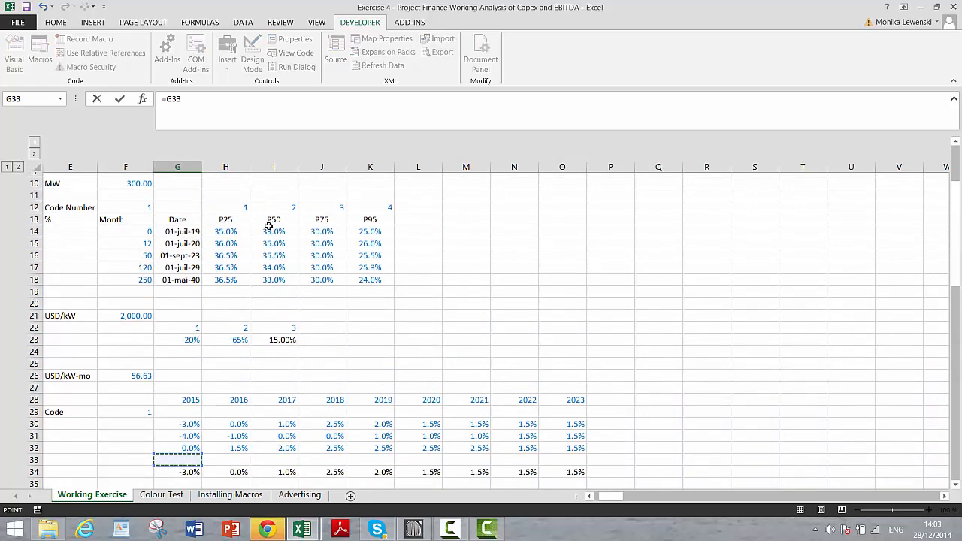
scroll(269, 226, "up", 3)
key("Up")
key("Up")
key("Up")
key("Up")
key("Up")
key("Up")
key("Up")
key("Up")
key("Up")
key("Up")
key("Up")
key("Up")
key("Up")
key("Up")
key("Up")
key("Up")
key("Up")
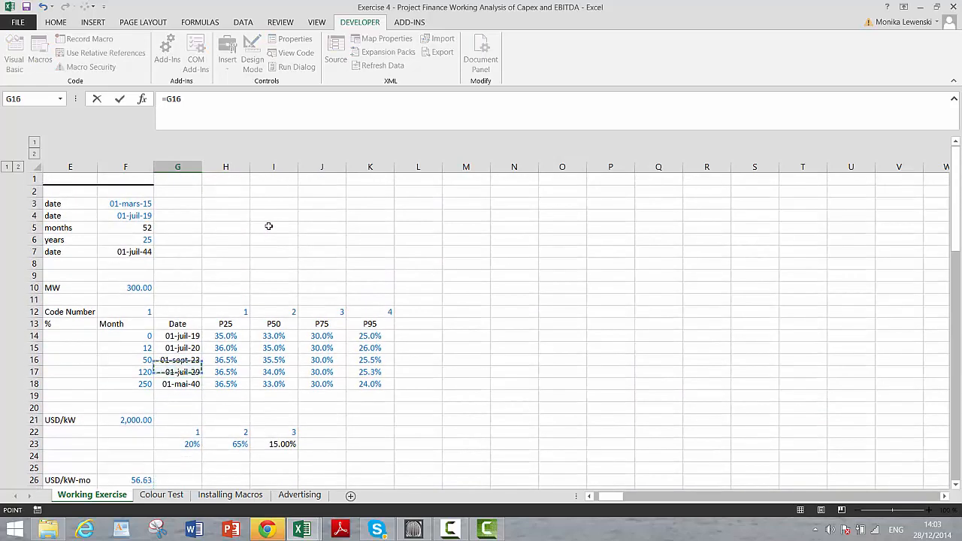
key("Up")
key("Up")
key("Up")
key("Up")
key("Up")
key("Up")
key("Up")
key("Up")
key("Up")
key("Up")
key("Up")
key("Up")
key("Up")
key("Left")
key("Down")
key("Return")
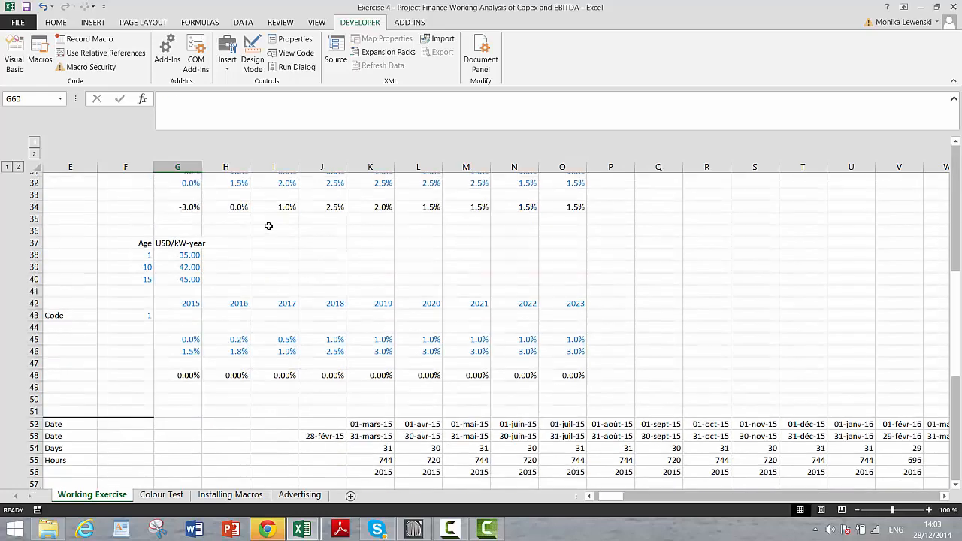
- Link the Operation Phase end date in H59 to the Decommissioning date in the Timing Assumptions, F7
key("Up")
key("Right")
type("=")
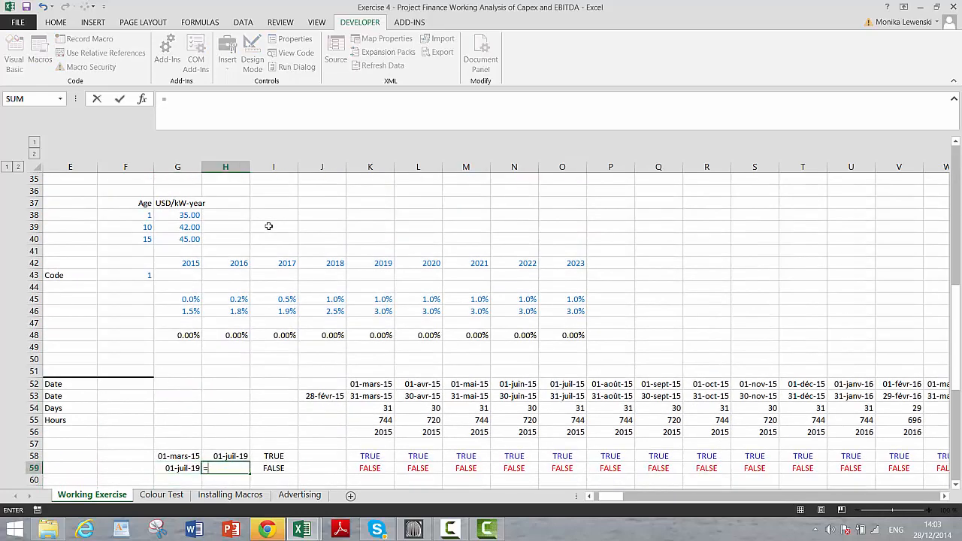
key("Up")
key("Up")
key("Up")
key("Up")
key("Up")
key("Up")
key("Up")
key("Up")
key("Up")
key("Up")
key("Up")
key("Up")
key("Up")
key("Up")
key("Up")
key("Up")
key("Up")
key("Up")
key("Up")
key("Up")
key("Left")
key("Left")
key("Up")
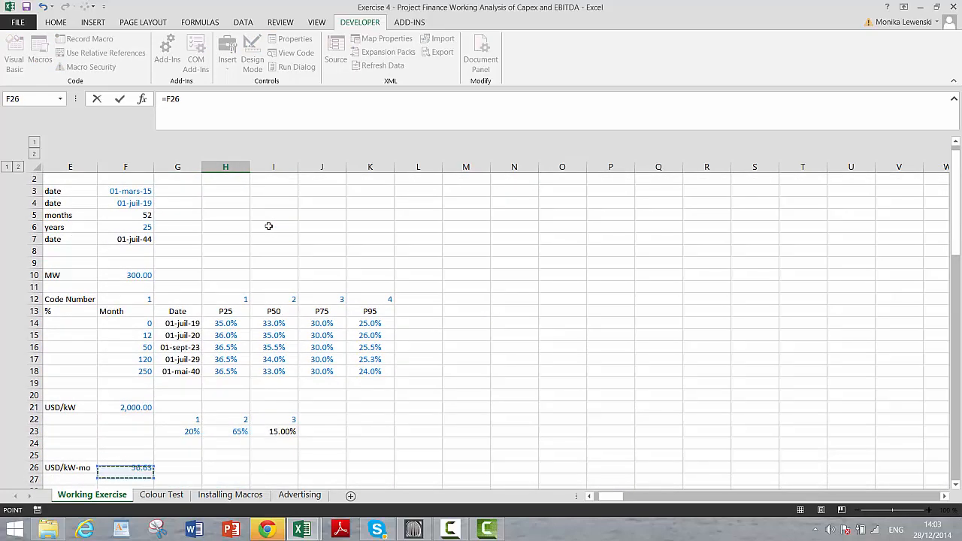
key("Up")
key("Up")
key("Up")
key("Up")
key("Up")
key("Up")
key("Up")
key("Up")
key("Up")
key("Up")
key("Up")
key("Up")
key("Up")
key("Up")
key("Up")
key("Up")
key("Up")
key("Up")
key("Up")
key("Return")
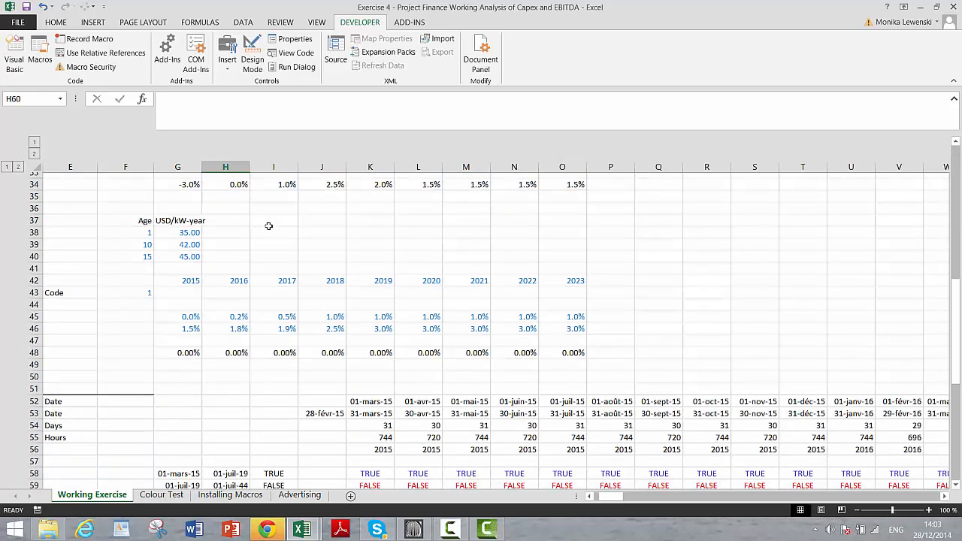
- Reduce the Operation Phase check in I59 to a plain count of the flagged months: =COUNTIF(K59:MI59;TRUE)
key("Up")
key("Right")
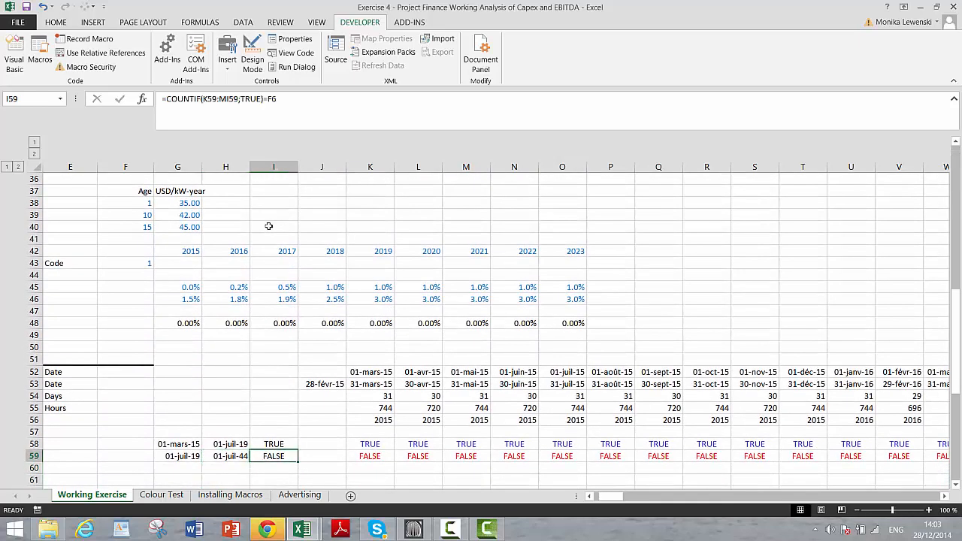
key("F2")
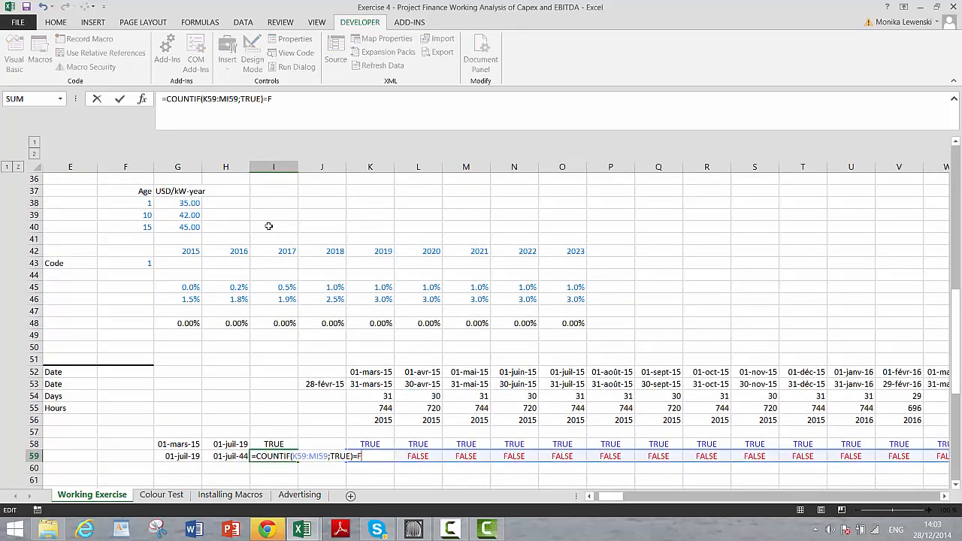
key("Return")
key("Up")
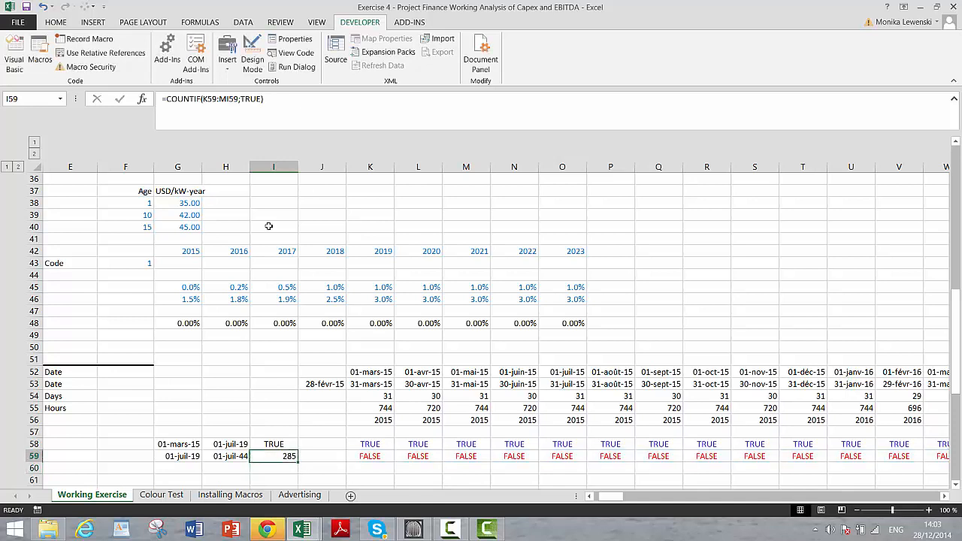
key("Right")
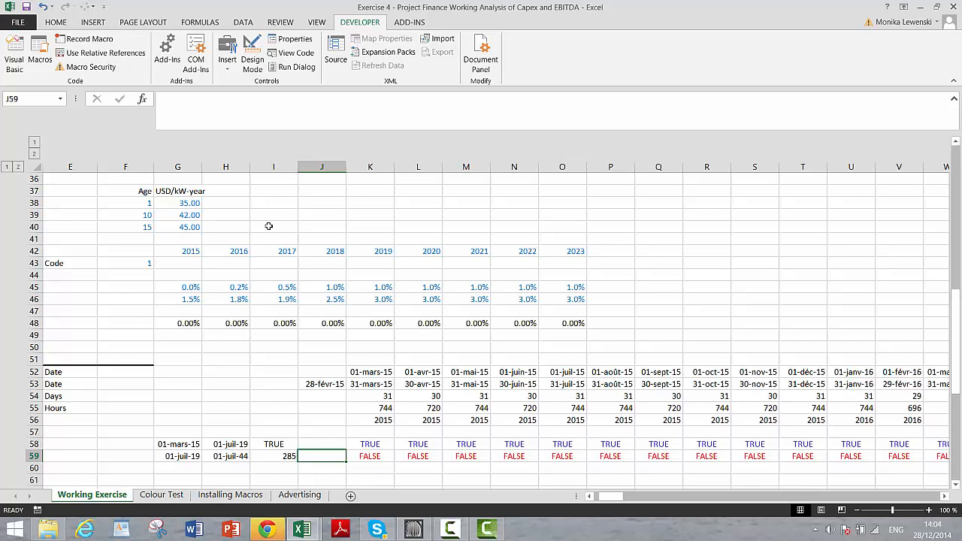
- Review the Plant Life and the start and end dates in the Timing Assumptions against the counted operation months
key("Left")
key("Up")
key("ctrl+Up")
key("ctrl+Up")
key("ctrl+Up")
key("ctrl+Up")
key("ctrl+Up")
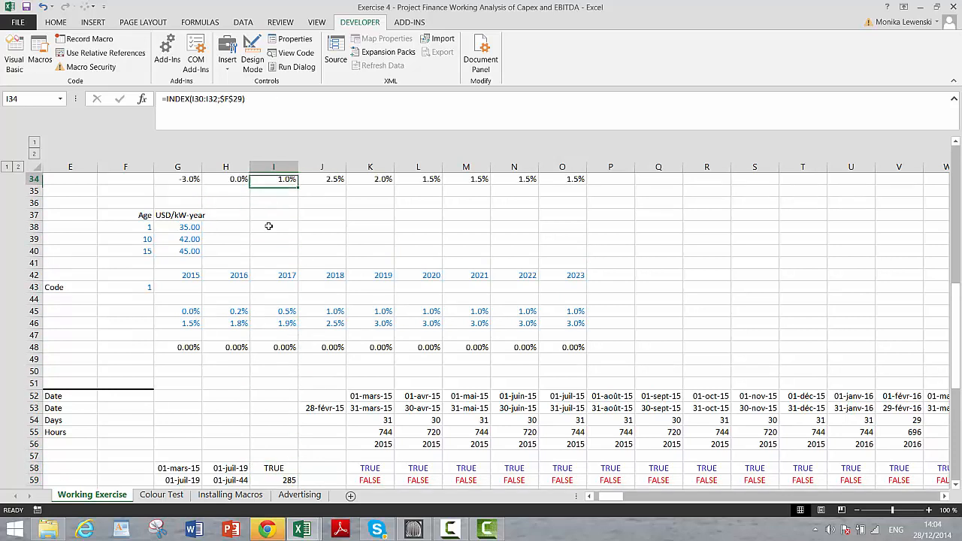
key("Up")
key("Up")
key("Up")
key("Up")
key("Up")
key("Up")
key("Up")
key("Up")
key("Up")
key("Up")
key("Up")
key("Up")
key("Up")
key("Up")
key("Up")
key("Up")
key("Up")
key("Up")
key("Up")
key("Up")
key("Left")
key("Left")
key("Left")
key("Left")
key("Left")
key("Left")
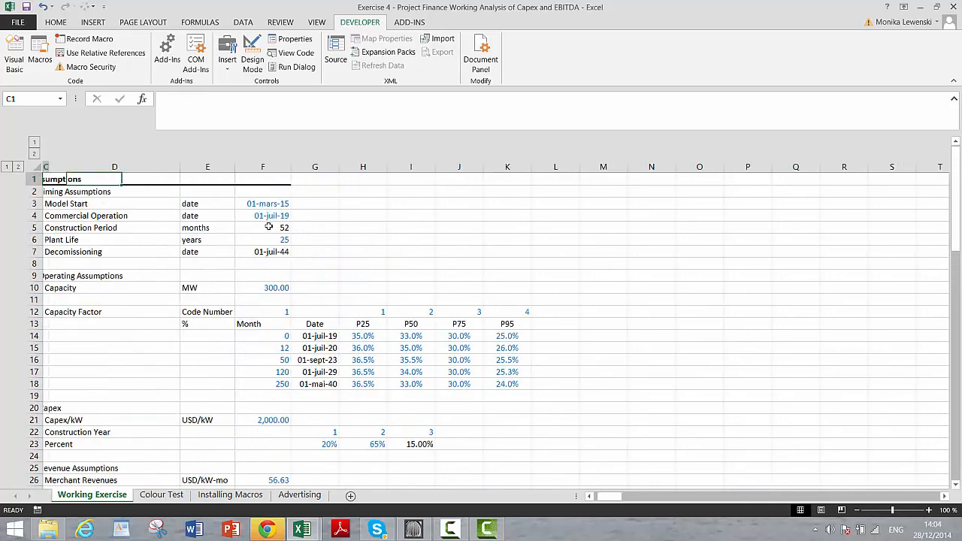
- Extend the Operation Phase check in I59 to compare the flagged months with Plant Life in months: =COUNTIF(K59:MI59;TRUE)=F6*12
key("Left")
key("Left")
key("Down")
key("Down")
key("Down")
key("Down")
key("Down")
key("Down")
key("Down")
key("Down")
key("Down")
key("Down")
key("Down")
key("Down")
key("Down")
key("Down")
key("Down")
key("Down")
key("Down")
key("Down")
key("Down")
key("Down")
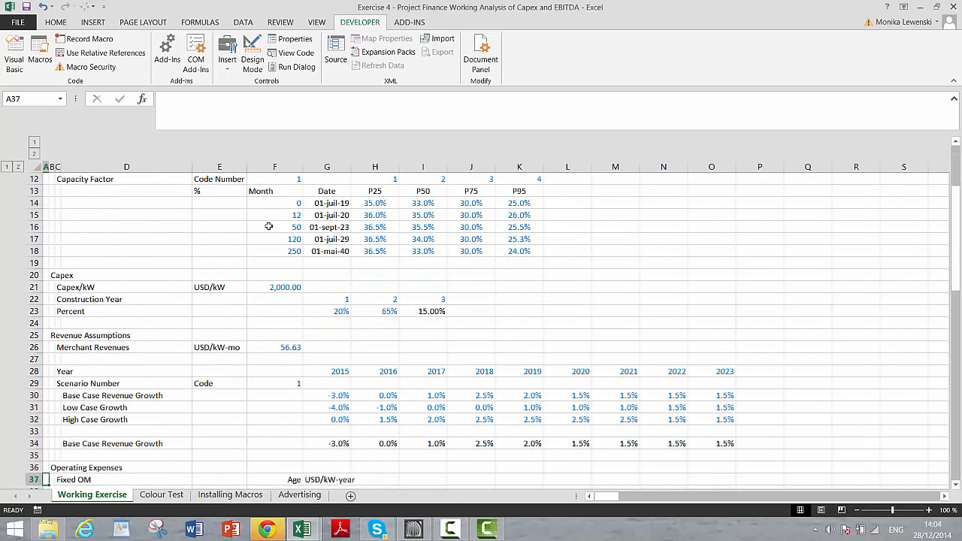
key("Down")
key("Down")
key("Down")
key("Down")
key("Down")
key("Down")
key("Down")
key("Down")
key("Down")
key("Down")
key("Down")
key("Down")
key("Down")
key("Down")
key("Down")
key("Down")
key("Down")
key("Down")
key("Down")
key("Down")
key("Right")
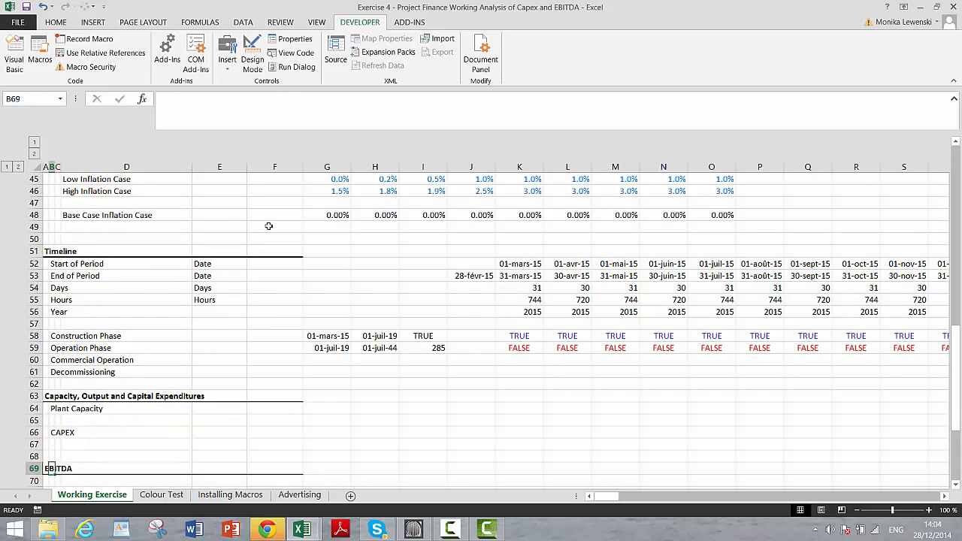
key("Right")
key("Right")
key("Right")
key("Right")
key("Right")
key("Right")
key("Right")
key("Right")
key("Right")
key("Up")
key("Up")
key("Up")
key("Up")
key("Up")
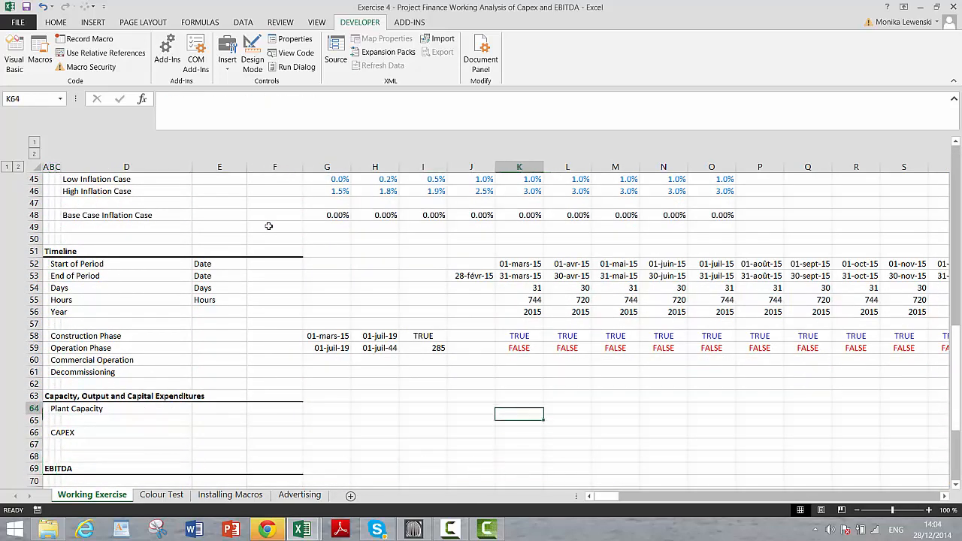
key("Left")
key("Left")
key("Up")
key("Up")
key("Up")
key("Up")
key("Up")
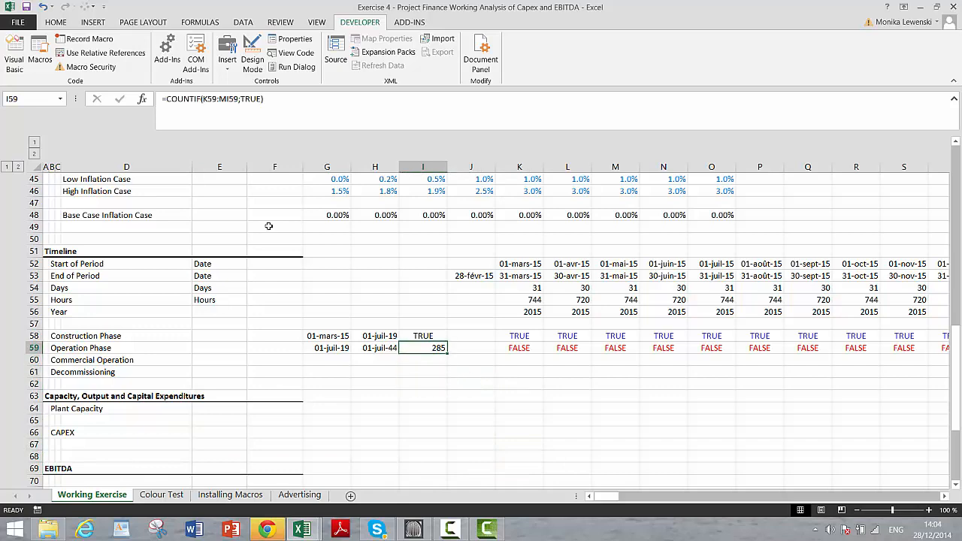
key("F2")
type("=")
key("Up")
key("Up")
key("Up")
key("Up")
key("Up")
key("Up")
key("Up")
key("Up")
key("Up")
key("Up")
key("Up")
key("Up")
key("Up")
key("Up")
key("Up")
key("Up")
key("Up")
key("Up")
key("Up")
key("Up")
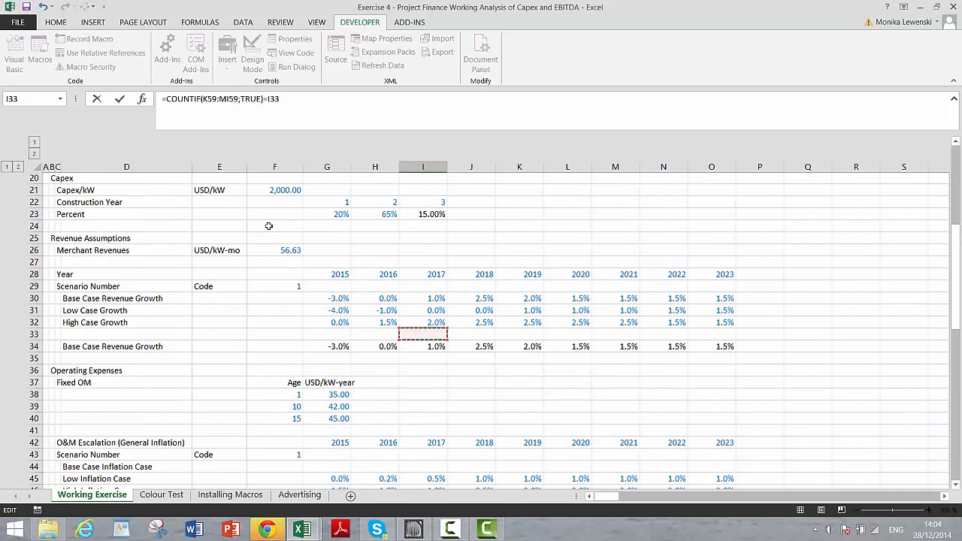
left_click(278, 239)
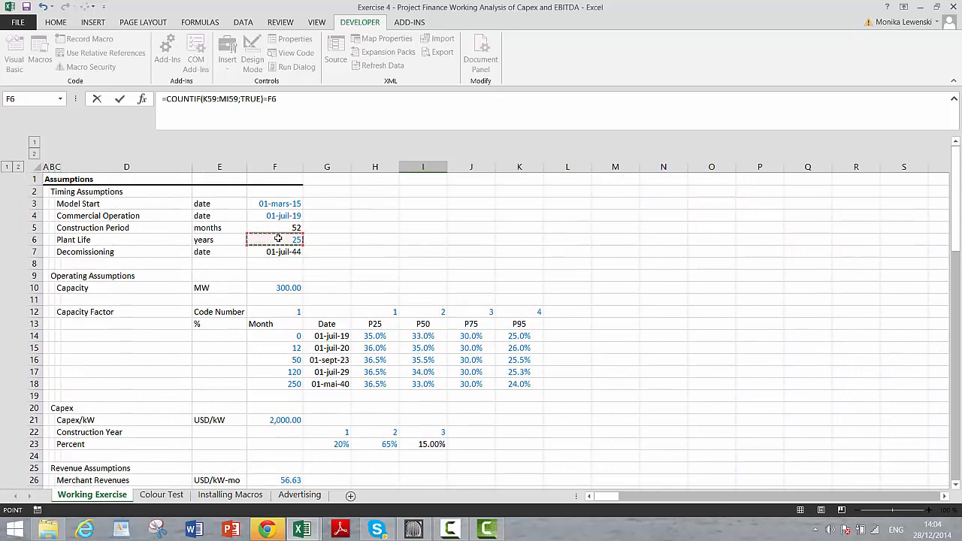
type("*")
key("Return")
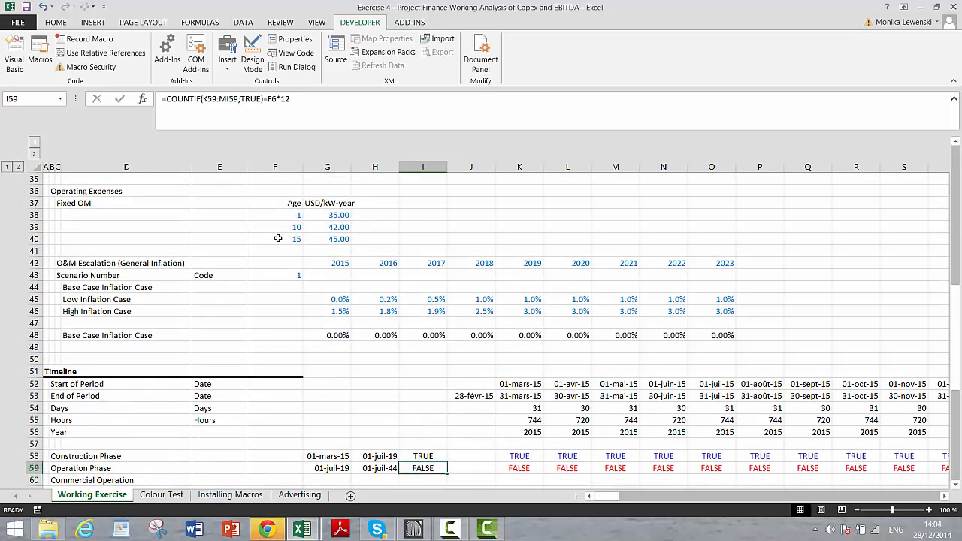
key("Left")
key("Left")
key("Right")
key("Right")
key("Right")
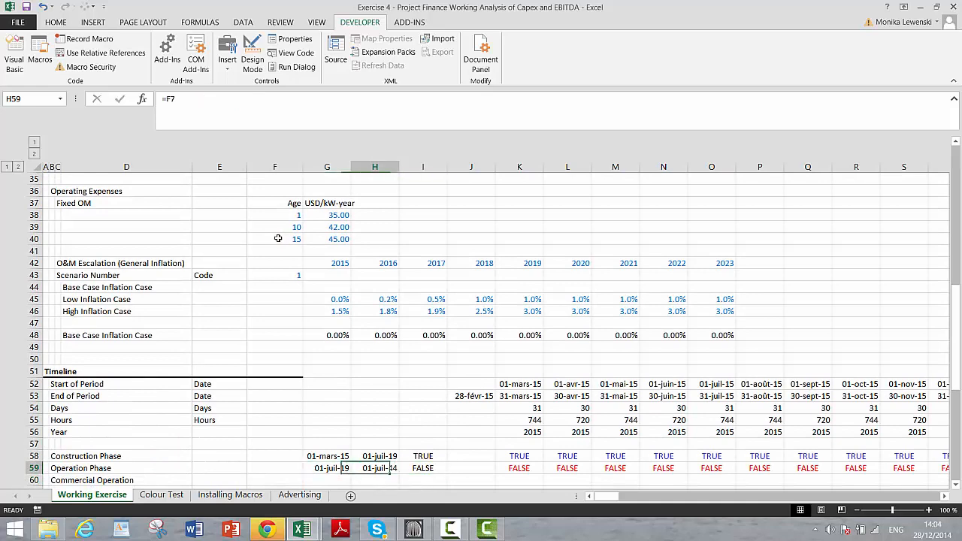
key("Left")
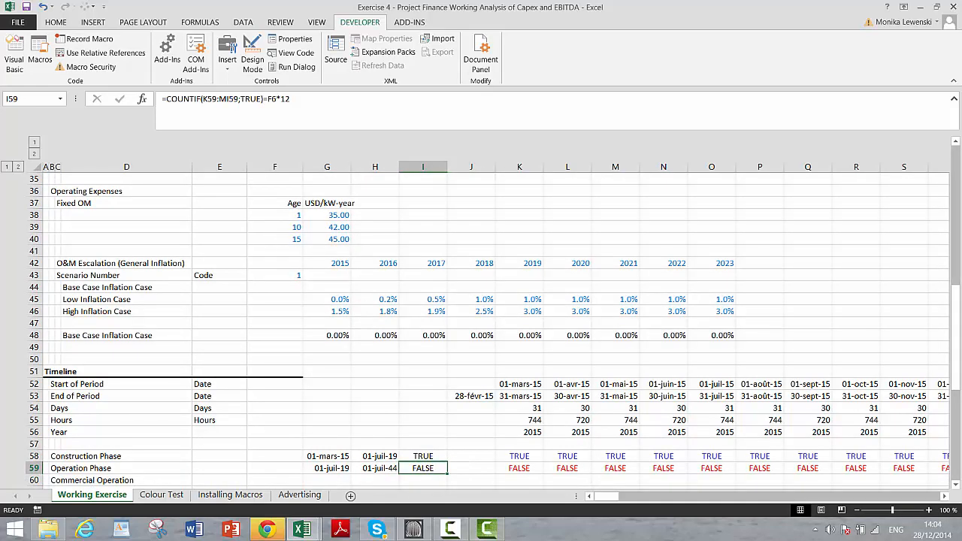
left_click(488, 530)
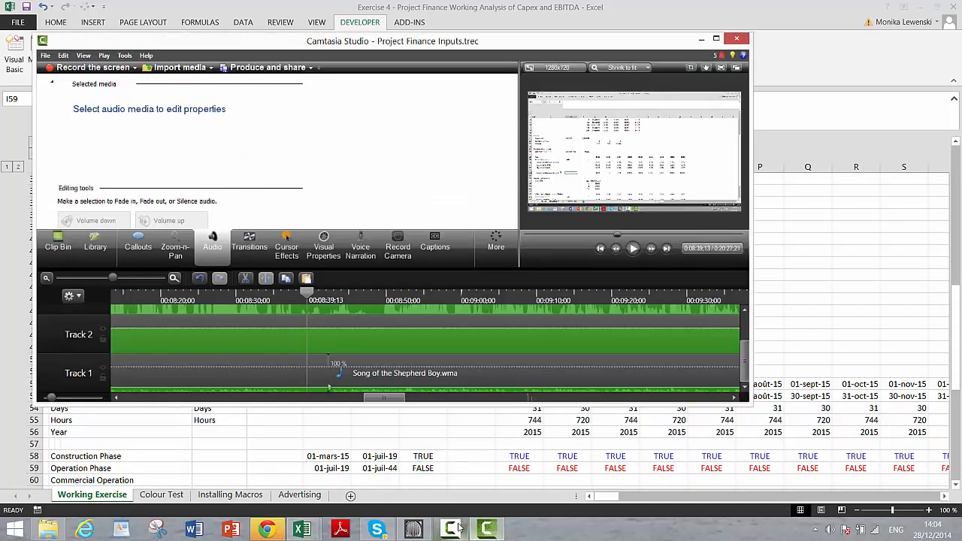
left_click(455, 529)
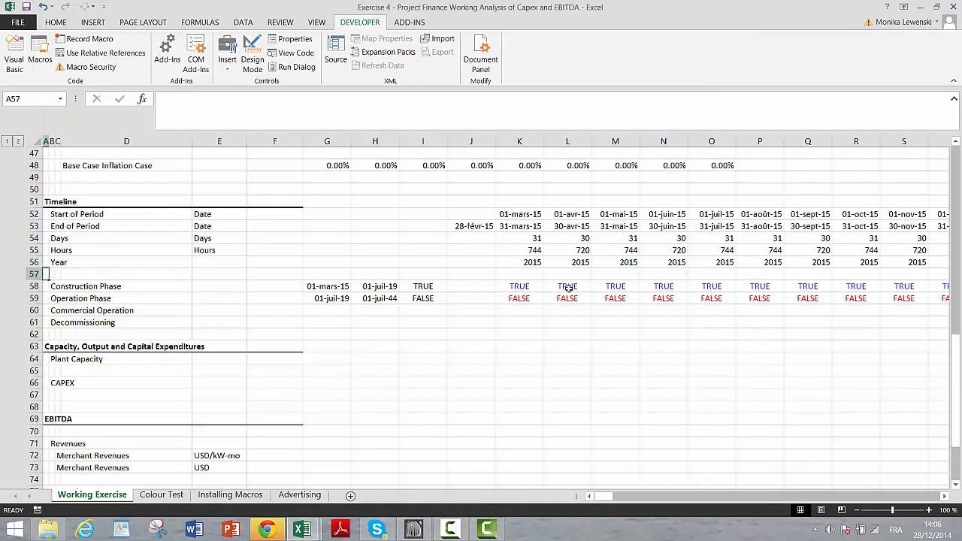
- Fill the timeline's last monthly column, MI, across to column OE to extend the dates and phase flags
left_click(569, 288)
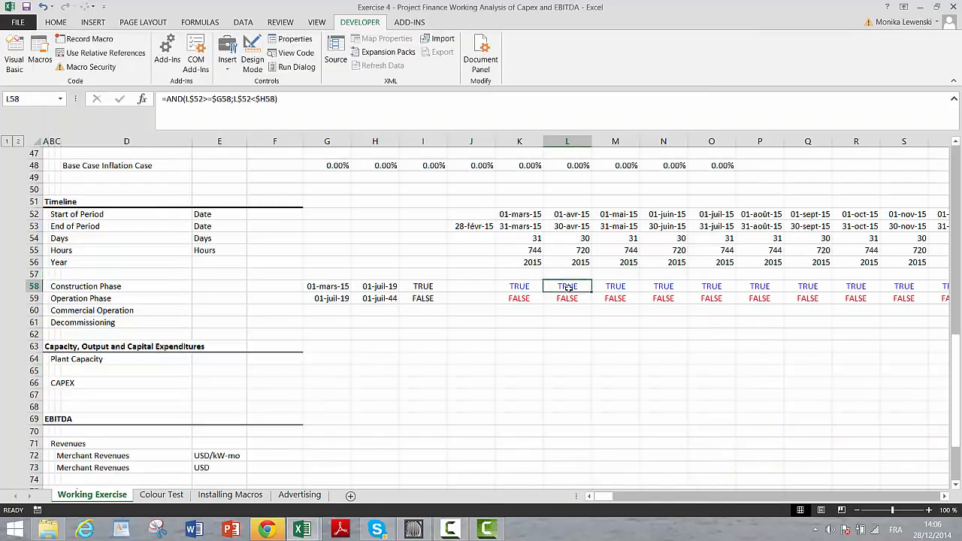
key("Down")
key("Left")
key("Left")
key("Left")
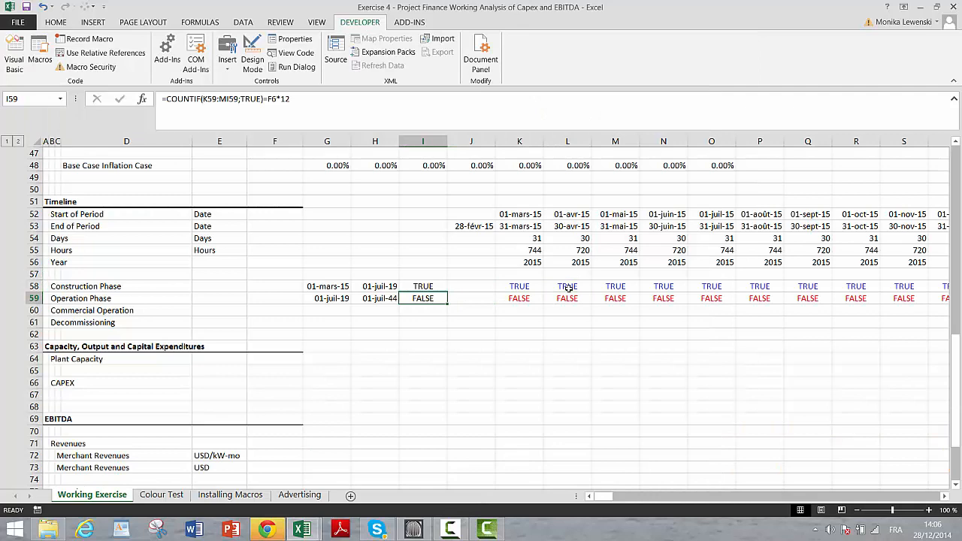
key("Right")
key("Right")
key("Right")
key("Right")
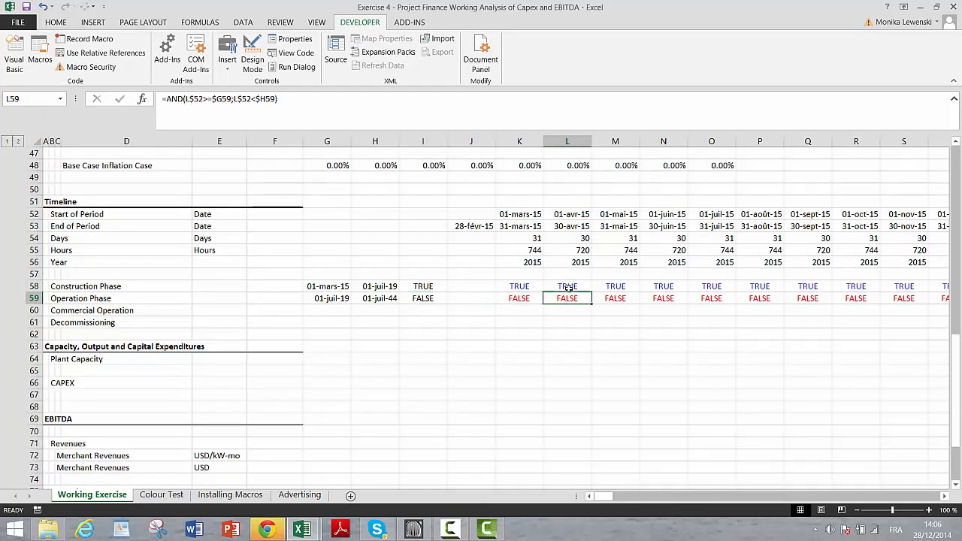
key("ctrl+Right")
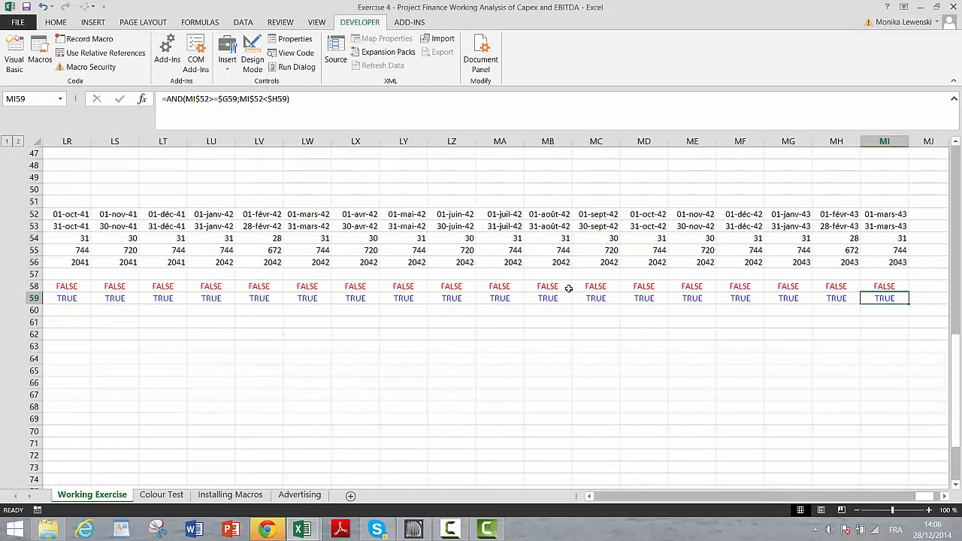
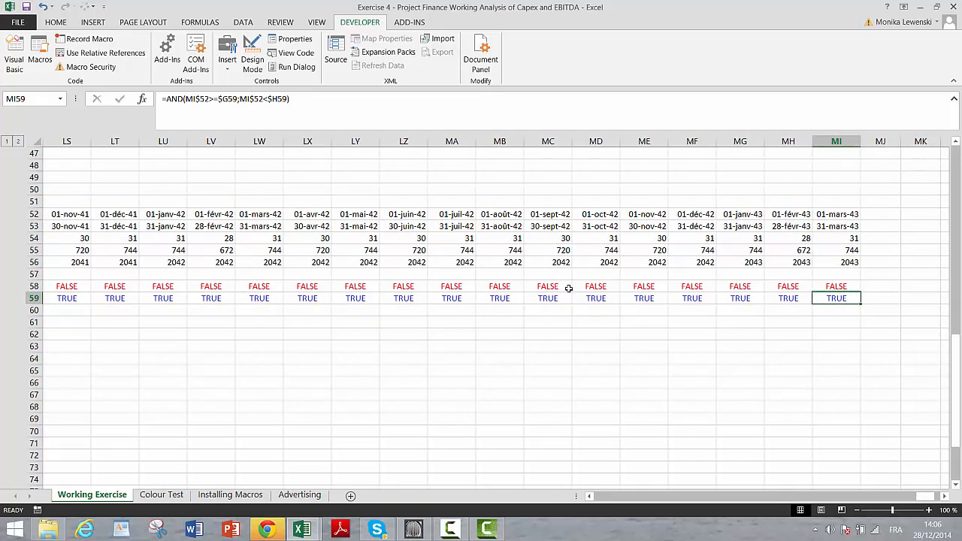
left_click(833, 140)
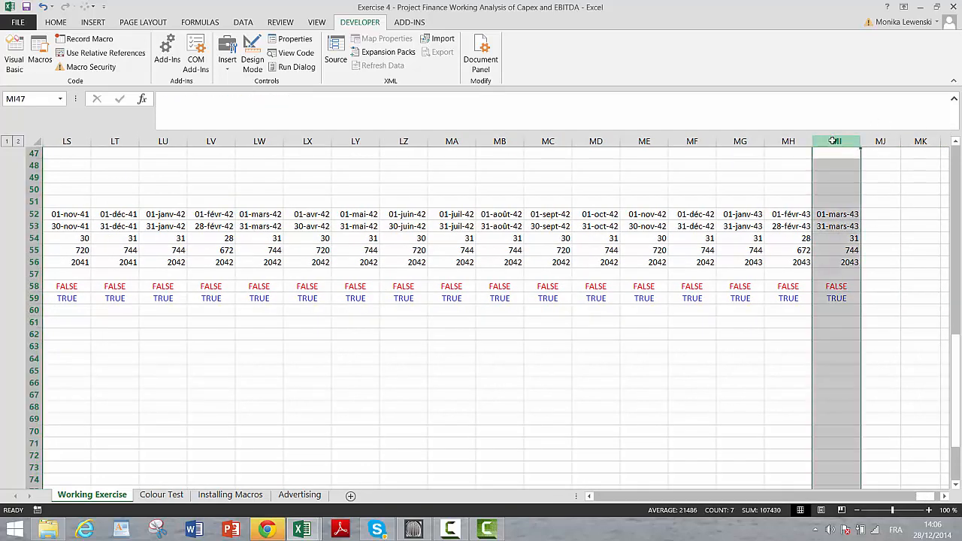
left_click_drag(833, 141, 833, 141)
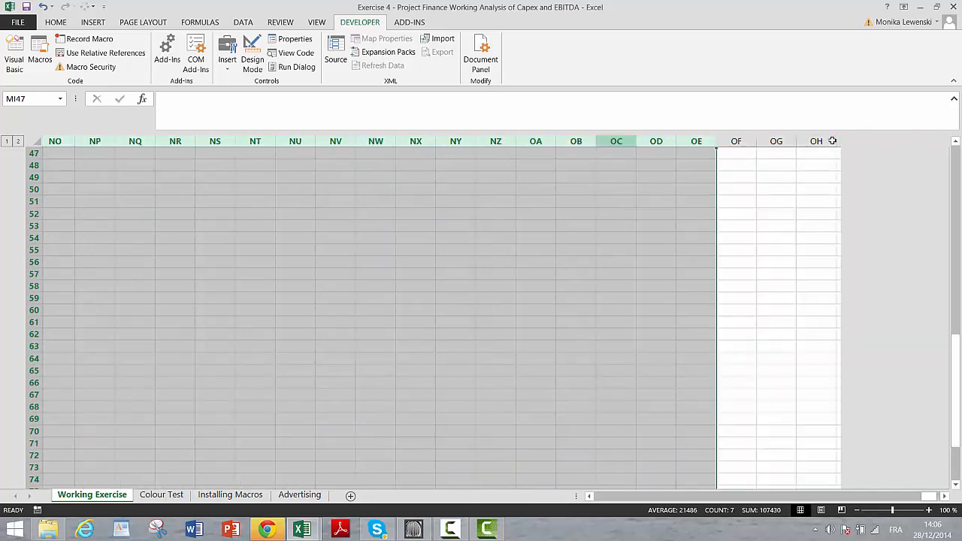
key("ctrl+r")
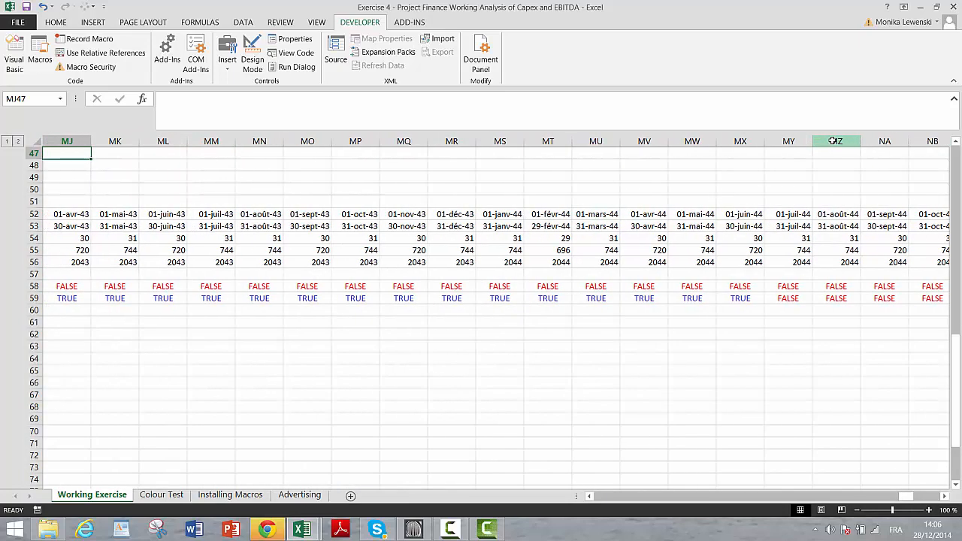
- Examine the dates and the Construction and Operation Phase flags in the added months through to the end of the timeline
key("Right")
key("Right")
key("Right")
key("Right")
key("Right")
key("Right")
key("Right")
key("Right")
key("Right")
key("Right")
key("Right")
key("Right")
key("Right")
key("Right")
key("Right")
key("Right")
key("Right")
key("Right")
key("Right")
key("Right")
key("Right")
key("Right")
key("Right")
key("Right")
key("Right")
key("Right")
key("Right")
key("Right")
key("Right")
key("Right")
key("Right")
key("Right")
key("Right")
key("Right")
key("Right")
key("Right")
key("Right")
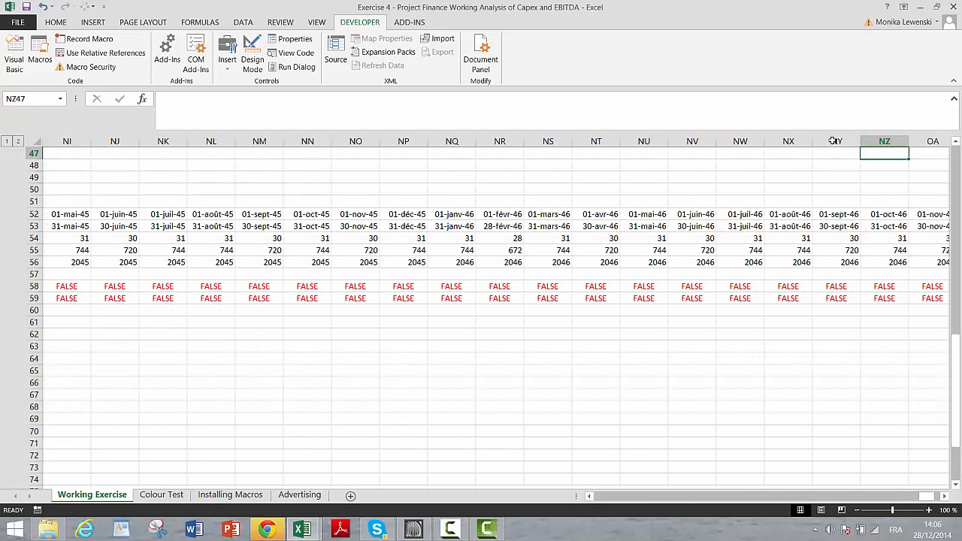
key("Right")
key("Right")
key("Right")
key("Right")
key("Right")
key("Right")
key("Right")
key("Right")
key("Right")
key("Right")
key("Right")
key("Right")
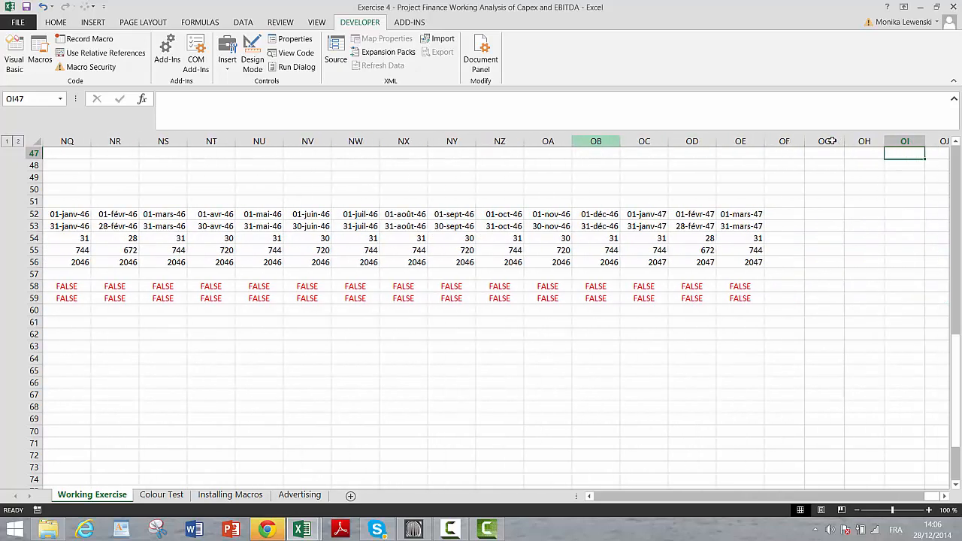
- Check the last Operation Phase flag, OE59, at the end of the extended timeline
key("Left")
key("Left")
key("Left")
key("Left")
key("Left")
key("Left")
key("Left")
key("Down")
key("Down")
key("Down")
key("Down")
key("Down")
key("Down")
key("Down")
key("Down")
key("Down")
key("Down")
key("Down")
key("Down")
key("Down")
key("Down")
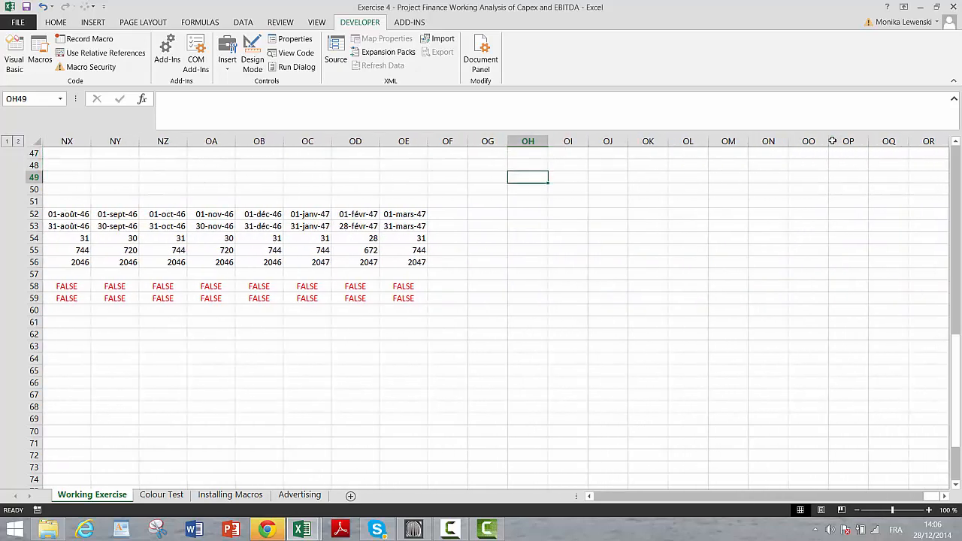
key("Left")
key("Left")
key("Left")
key("Up")
key("Up")
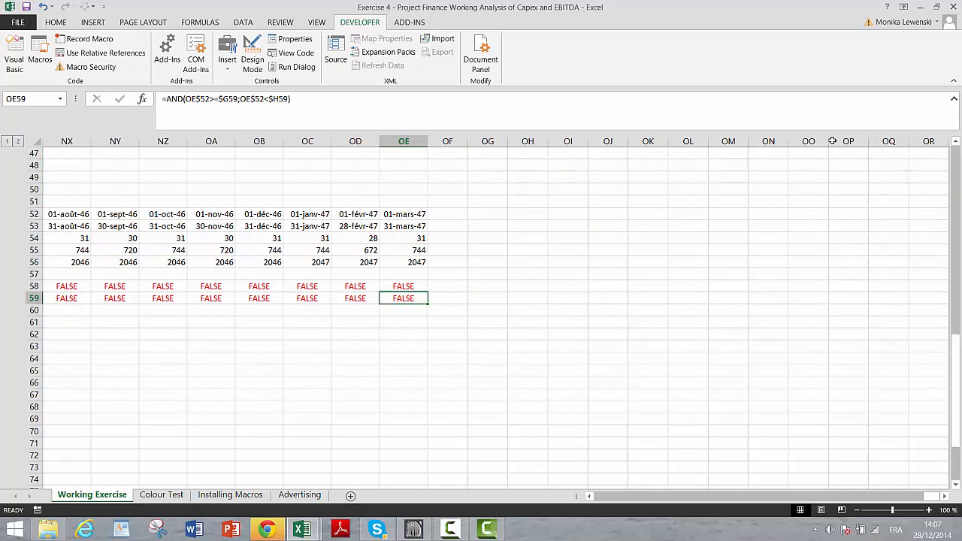
- Reduce the Operation Phase check in I59 to the plain month count =COUNTIF(K59:MI59;TRUE)
key("ctrl+Left")
key("Left")
key("Left")
key("Left")
key("Left")
key("Left")
key("Left")
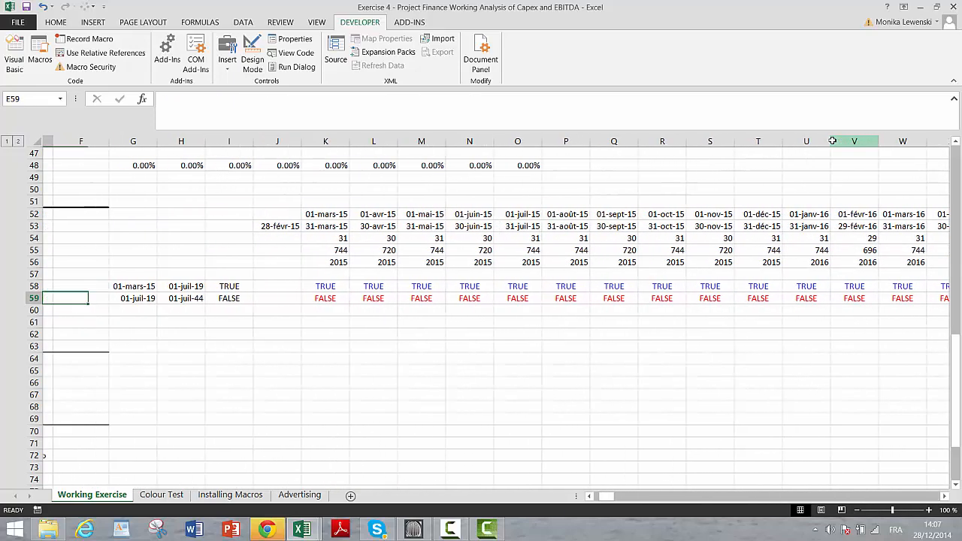
key("Right")
key("Right")
key("Right")
key("Right")
key("Right")
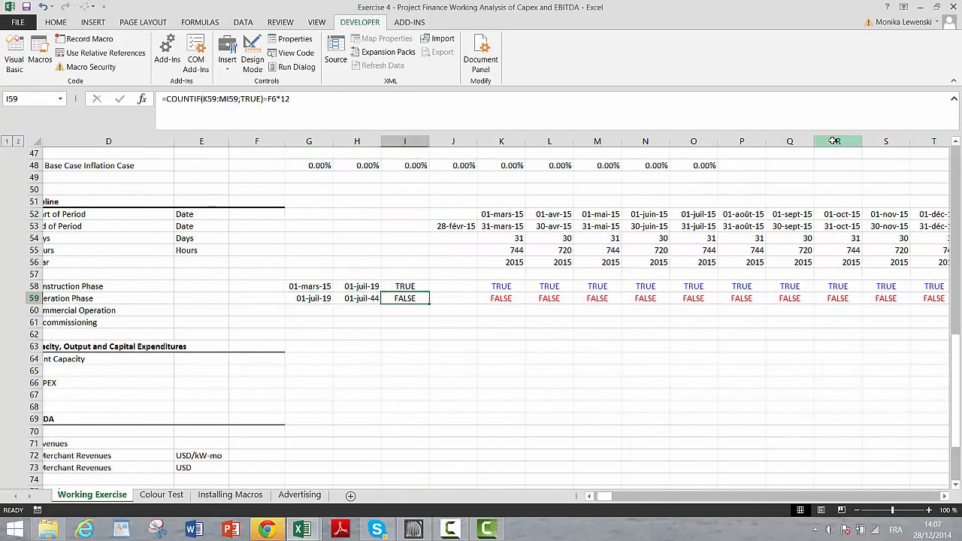
key("F2")
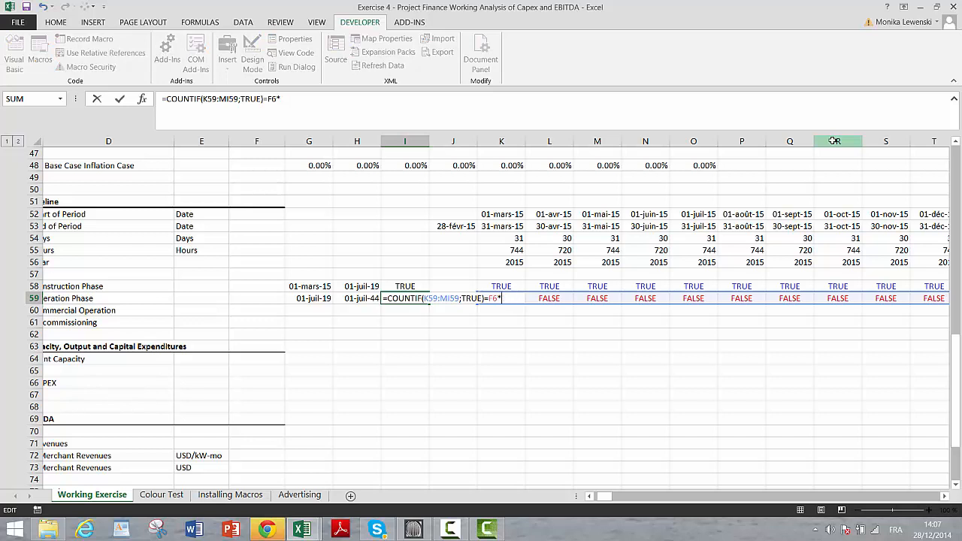
key("BackSpace")
key("BackSpace")
key("BackSpace")
key("Return")
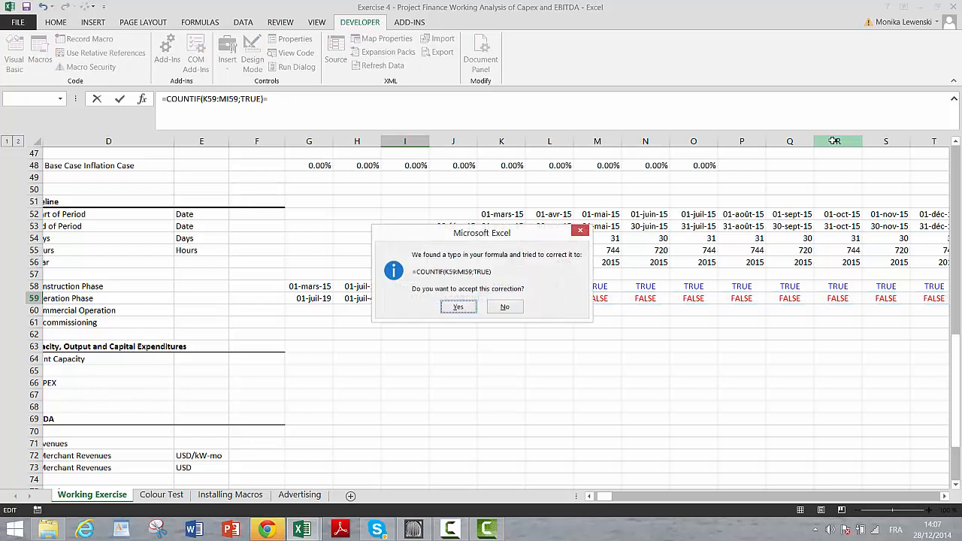
key("Return")
key("Up")
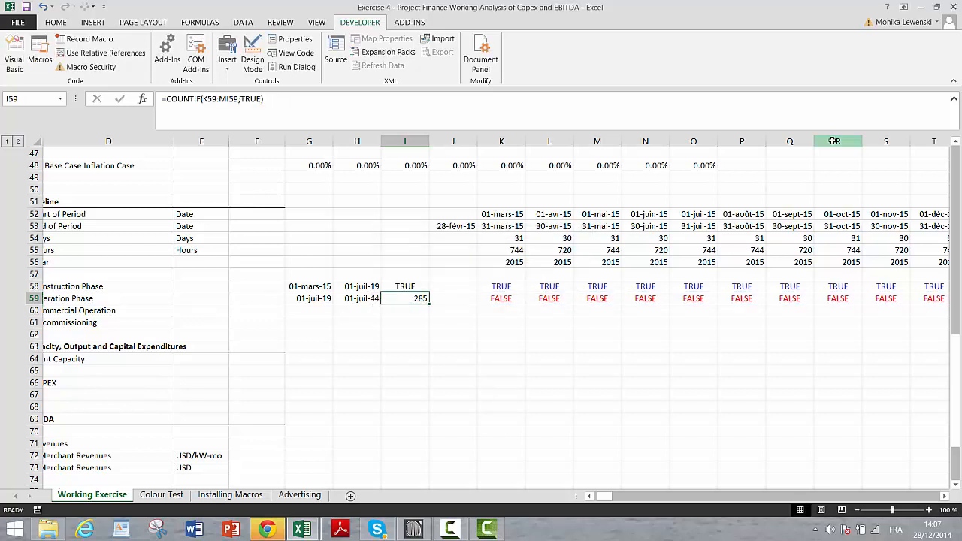
- Re-enter I59 over the full timeline as -COUNTIF(K59:OE59;TRUE), switching the keyboard input language to English (Singapore)
type("-count")
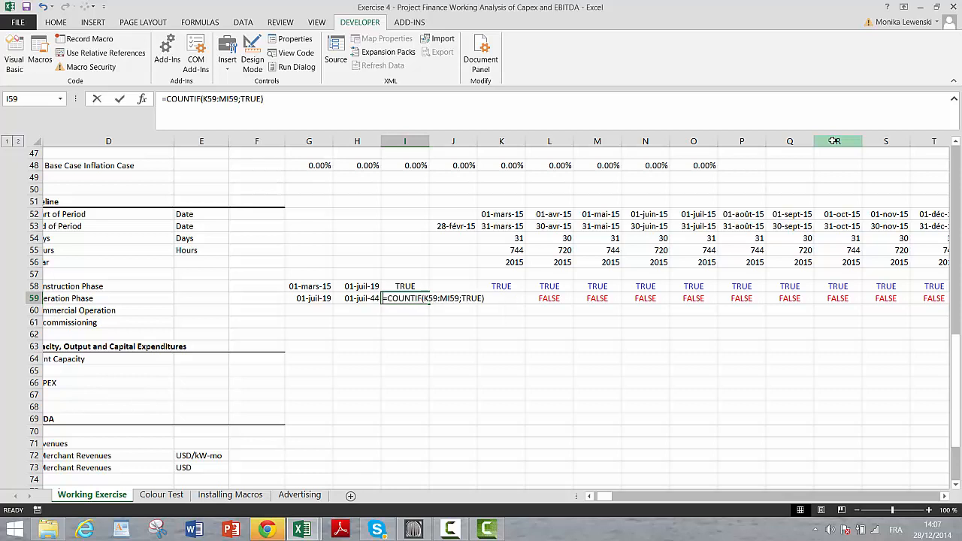
type("if")
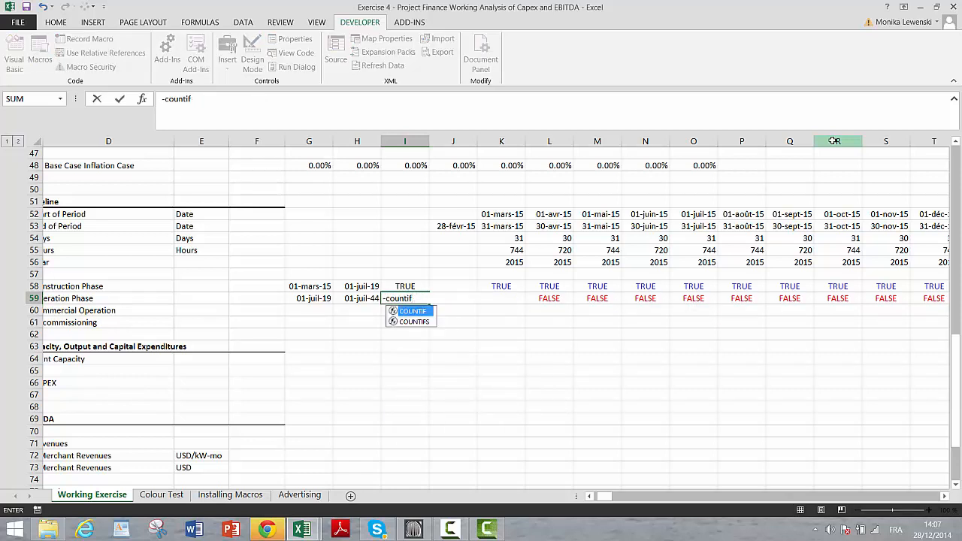
type("9")
key("BackSpace")
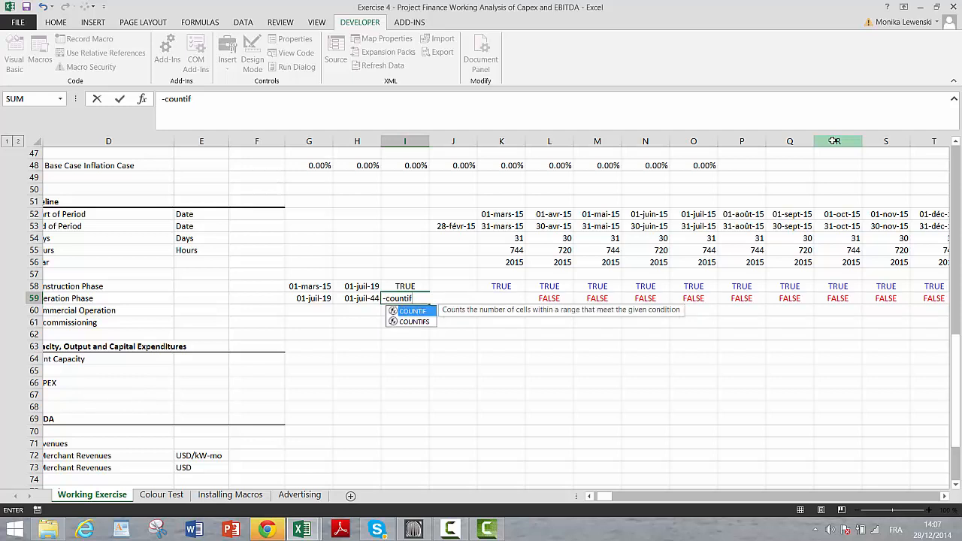
type("9")
key("BackSpace")
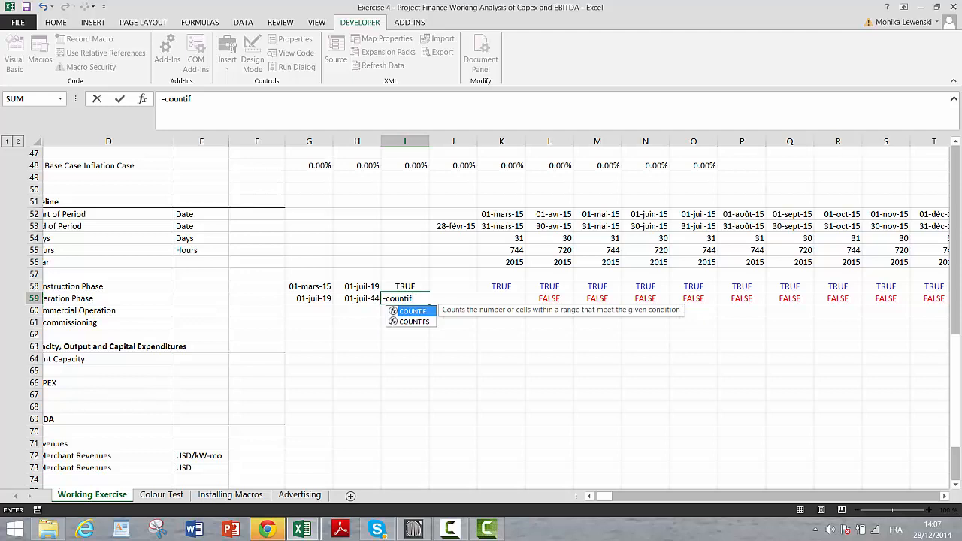
left_click(892, 531)
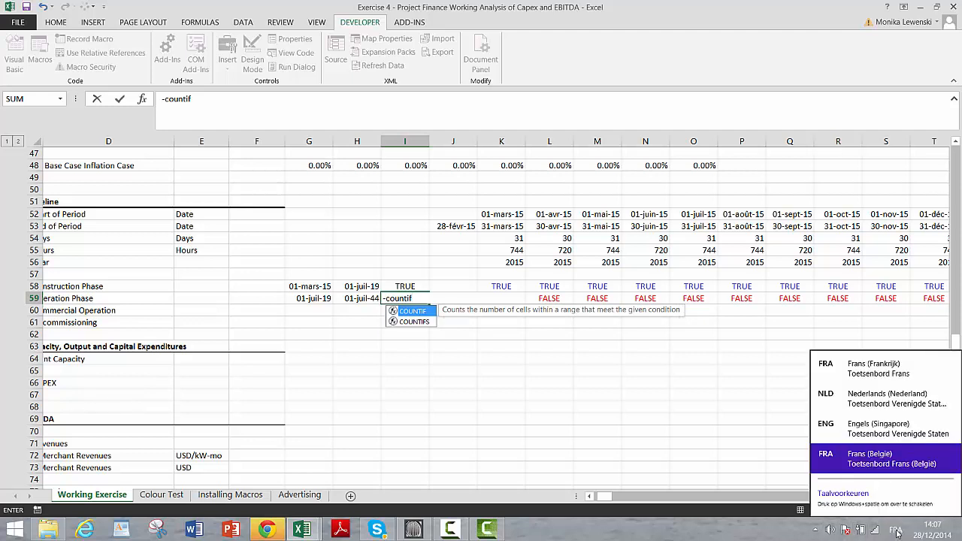
left_click(866, 435)
type("(")
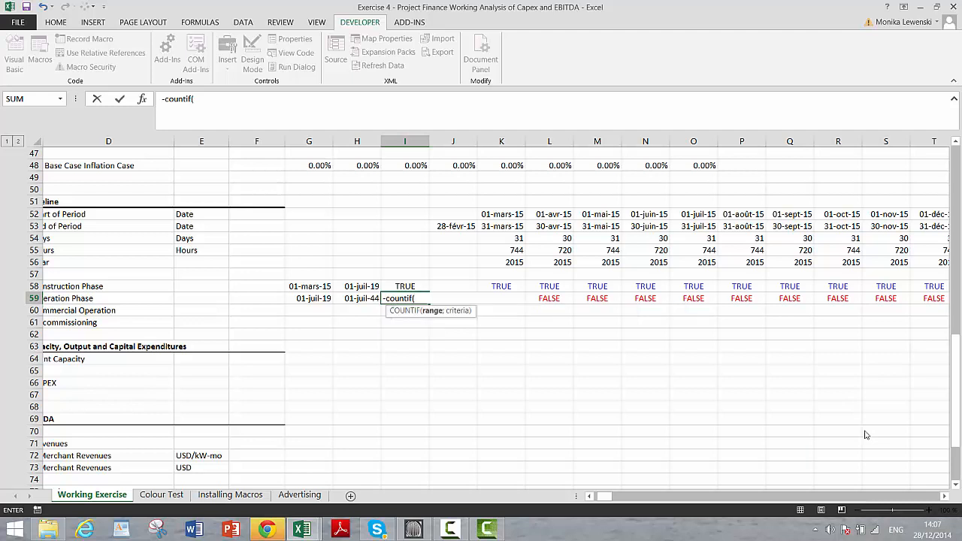
key("Right")
key("Right")
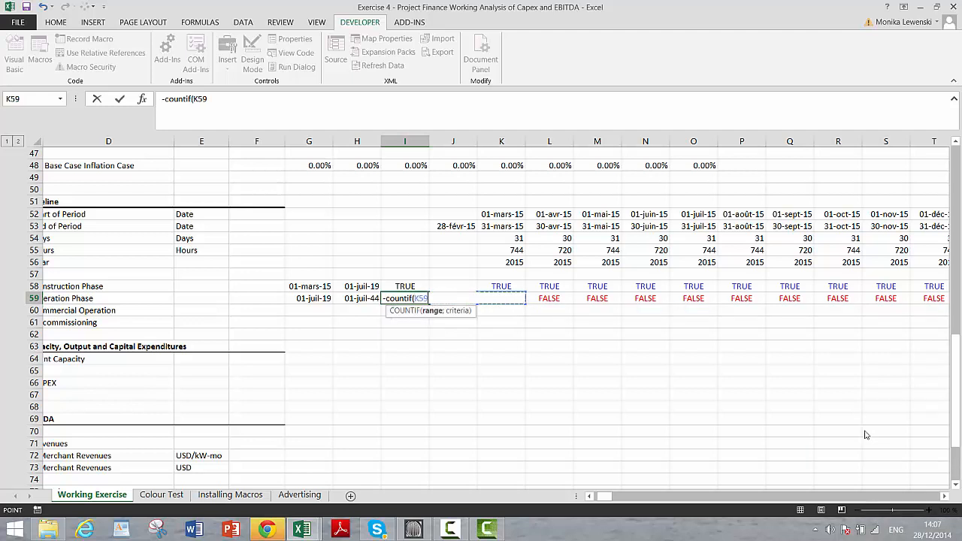
key("ctrl+shift+Right")
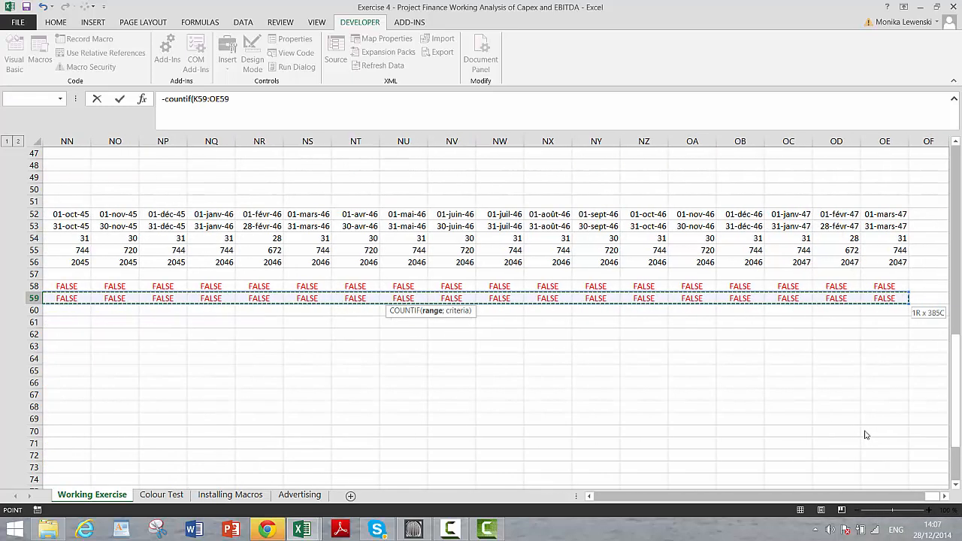
type(";true)")
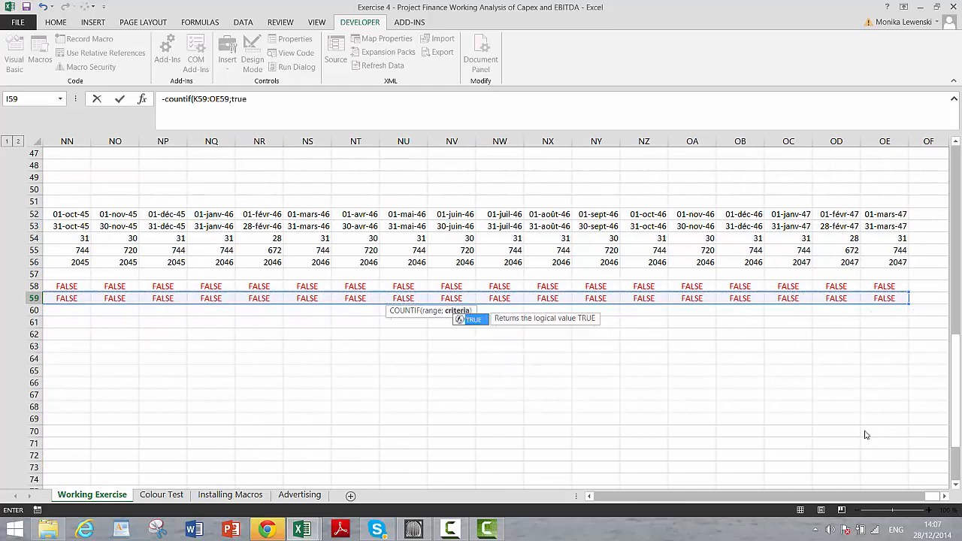
key("Return")
- Remove the minus sign from the I59 formula so it reads =COUNTIF(K59:OE59;TRUE)
key("Up")
key("Left")
key("Left")
key("Left")
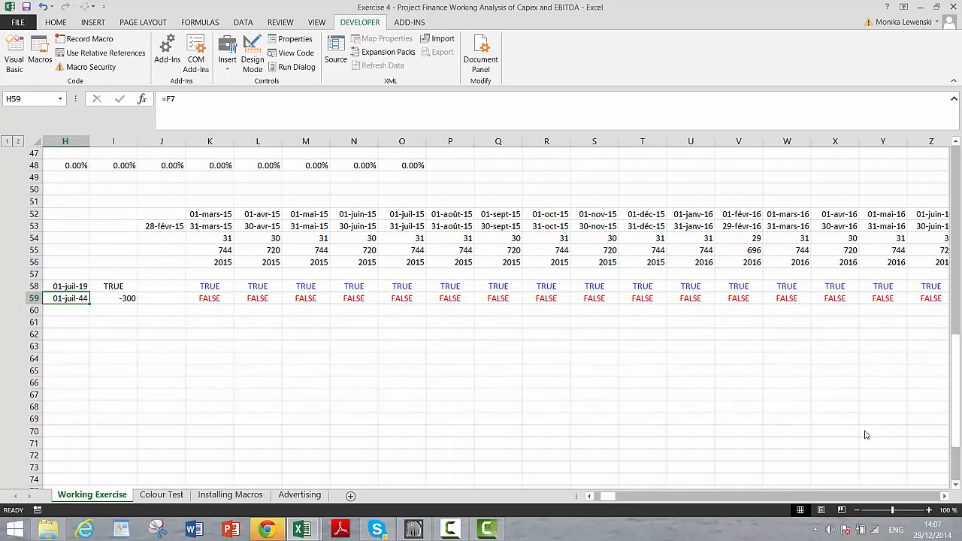
key("Right")
key("Right")
key("Right")
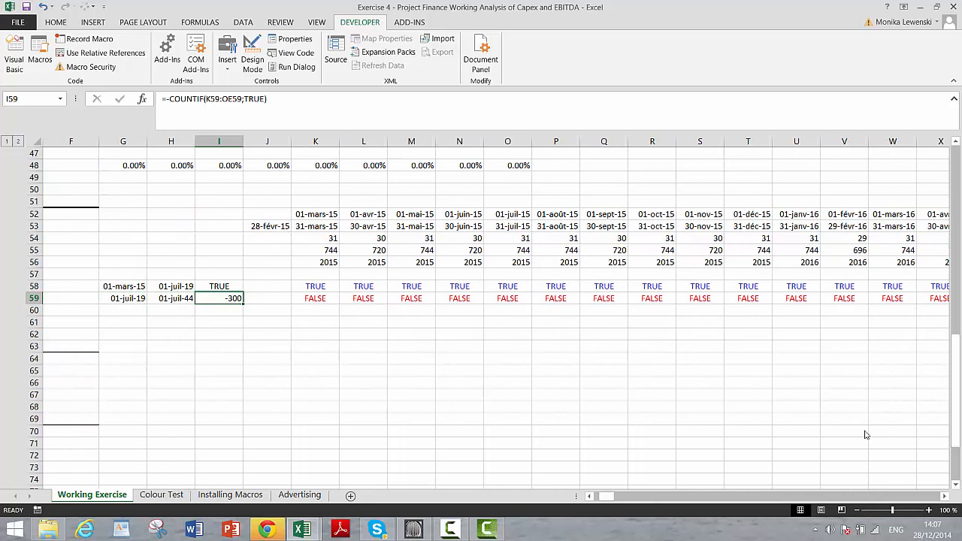
key("F2")
key("Left")
key("Left")
key("Left")
key("Left")
key("Left")
key("Left")
key("Left")
key("Left")
key("Left")
key("Left")
key("Left")
key("Left")
key("Left")
key("Left")
key("Left")
key("Left")
key("Left")
key("Left")
key("Left")
key("Left")
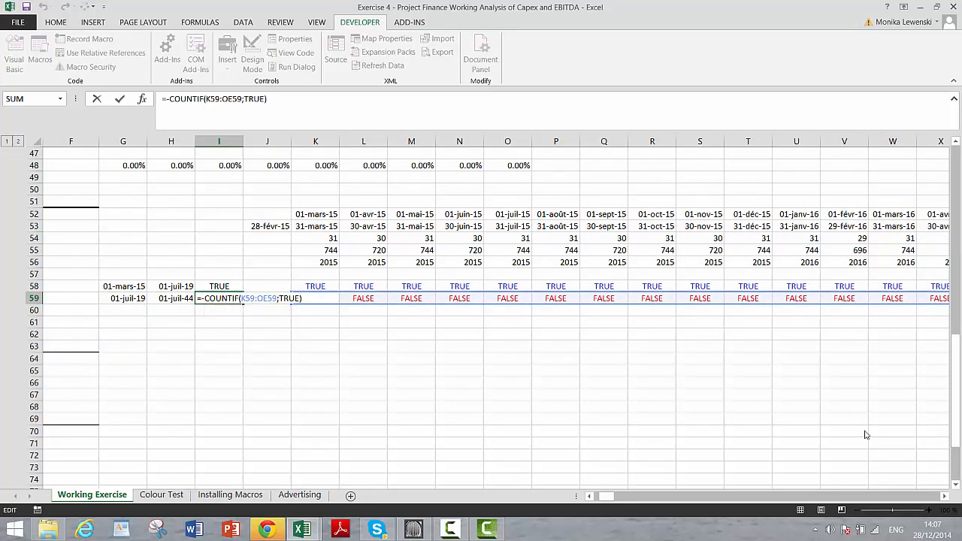
type("-")
key("Return")
key("Up")
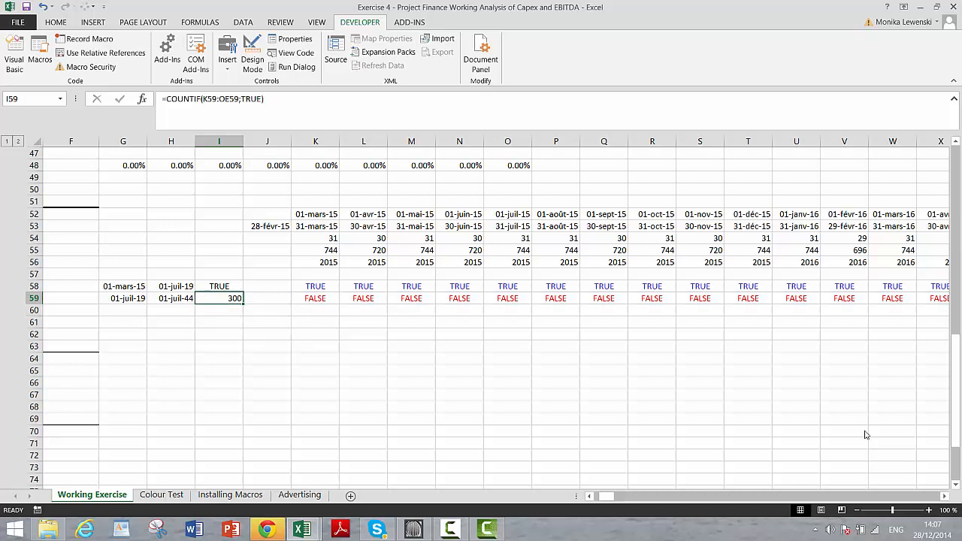
- Compare the count in I59 with Plant Life in months by extending it to =COUNTIF(K59:OE59;TRUE)=F6*12
key("F2")
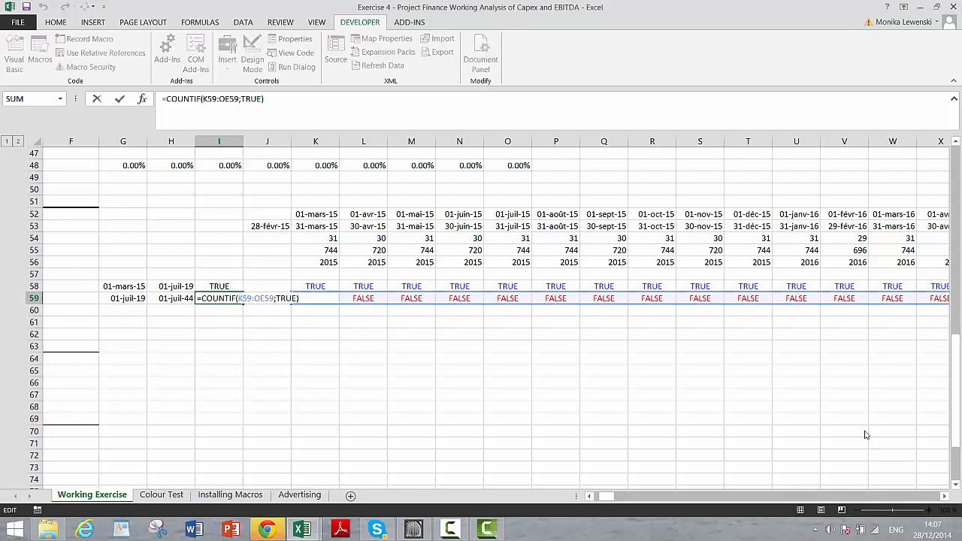
key("Up")
key("Up")
key("Up")
key("Up")
key("Up")
key("Up")
key("Up")
key("Up")
key("Up")
key("Up")
key("Up")
key("Up")
key("Up")
key("Up")
key("Up")
key("Up")
key("Up")
key("Up")
key("Up")
key("Up")
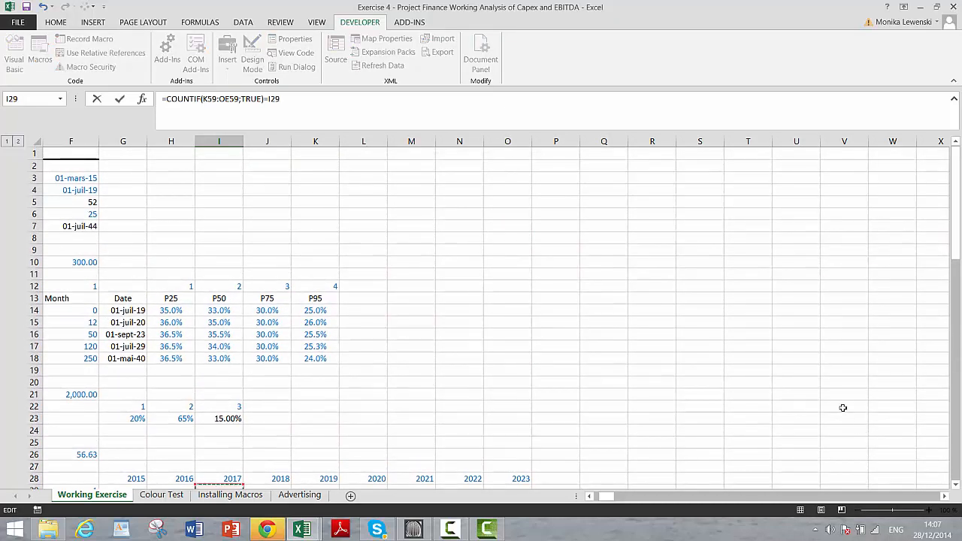
left_click(76, 216)
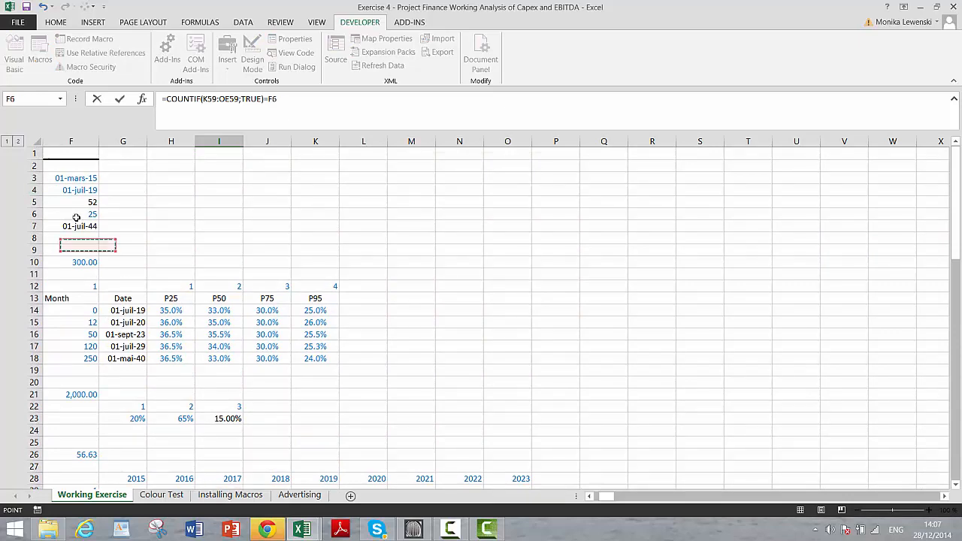
type("*")
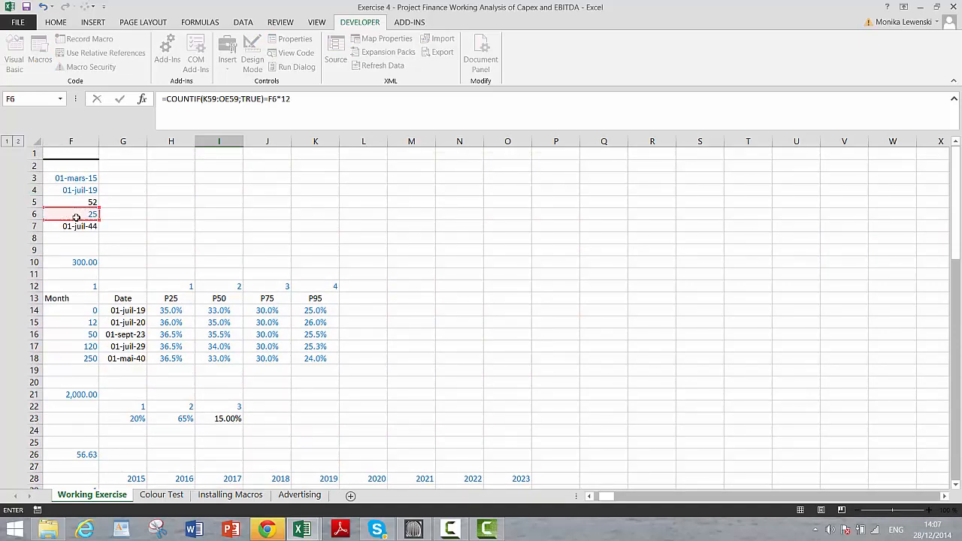
key("Return")
- Look over the Commercial Operation and Decommissioning rows beneath the Construction and Operation Phase rows
key("Left")
key("Left")
key("Left")
key("Left")
key("Left")
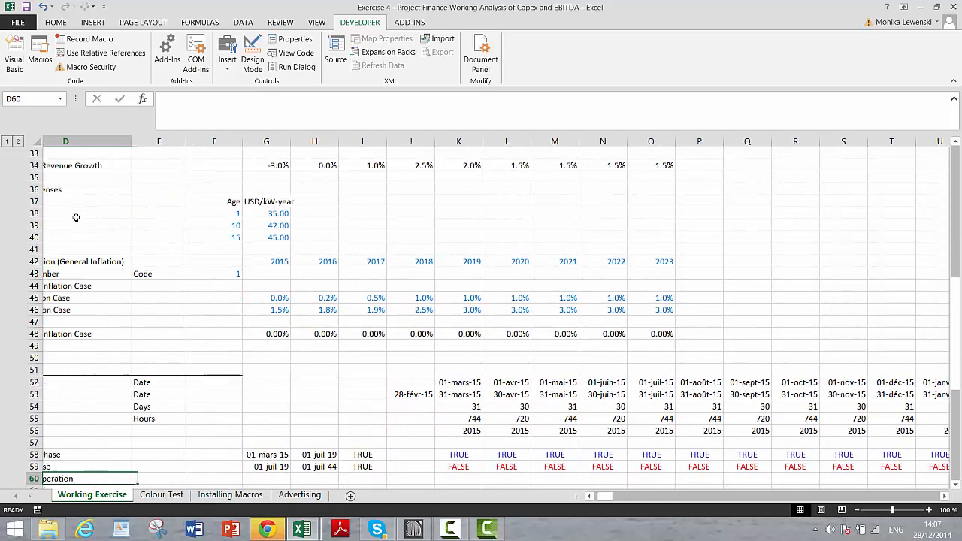
key("Left")
key("Left")
key("Down")
key("Down")
key("Up")
key("Up")
key("Right")
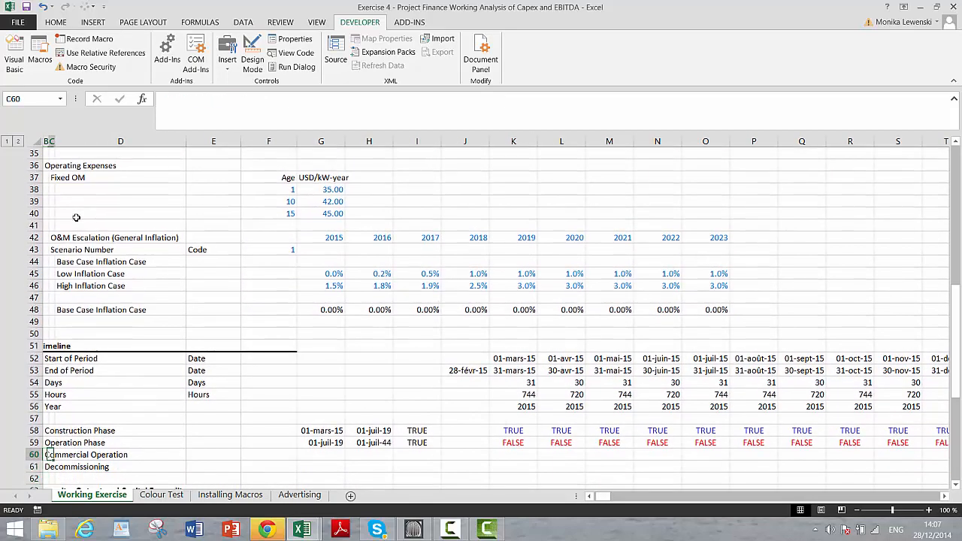
key("Right")
key("Right")
key("Right")
key("Right")
key("Right")
key("Right")
key("Right")
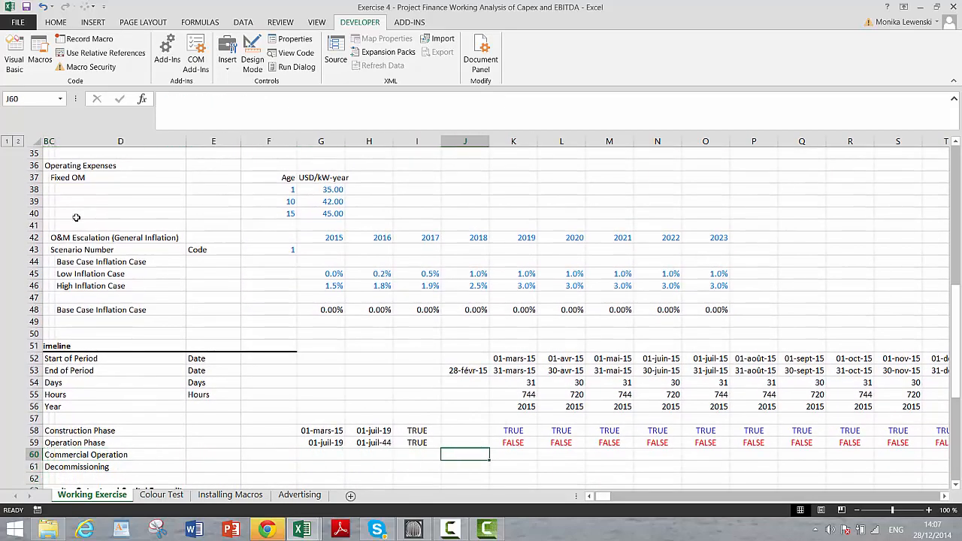
- Link G60 in the Commercial Operation row to the Commercial Operation date in the timing assumptions with =F4
key("Left")
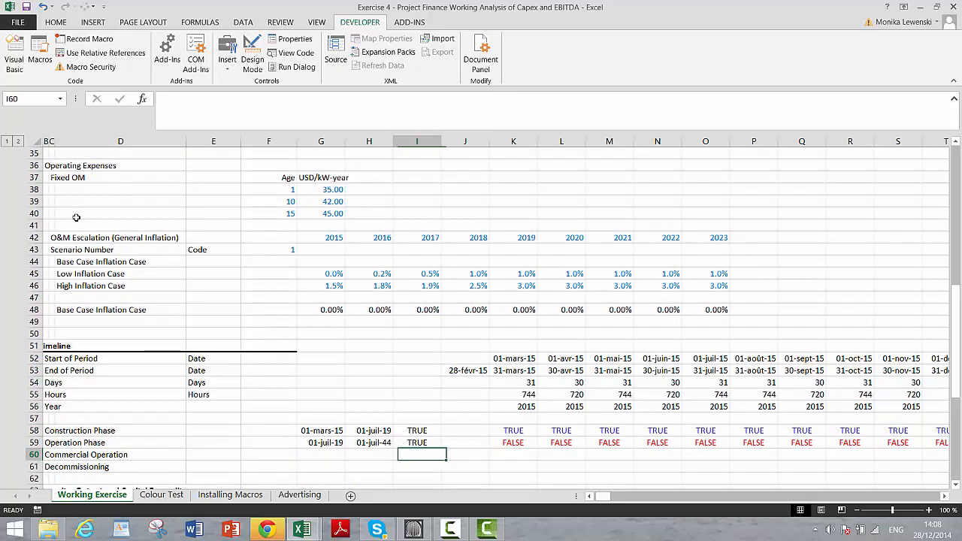
key("Up")
key("Left")
key("Down")
key("Left")
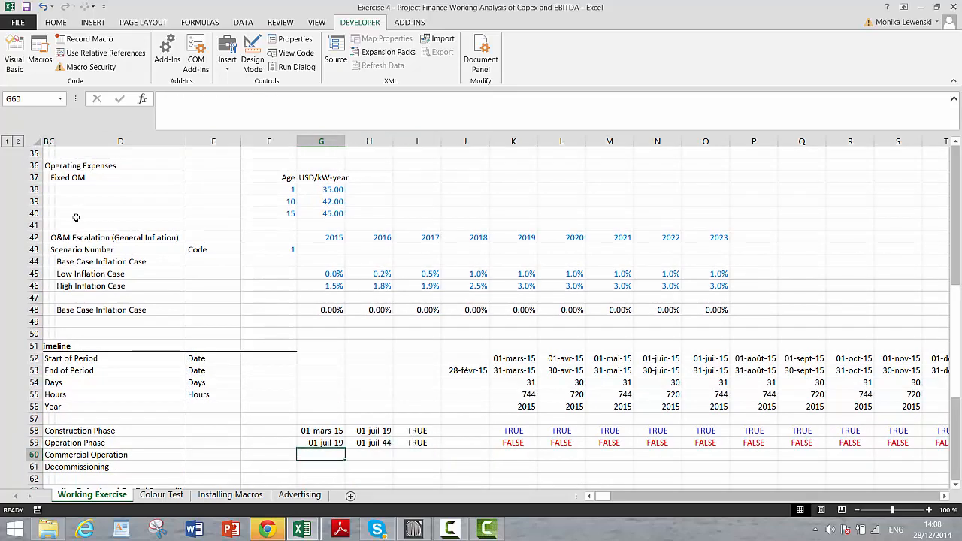
type("=")
key("Up")
key("Up")
key("Up")
key("Up")
key("Up")
key("Up")
key("Up")
key("Up")
key("Up")
key("Up")
key("Up")
key("Up")
key("Up")
key("Up")
key("Up")
key("Up")
key("Up")
key("Up")
key("Up")
key("Up")
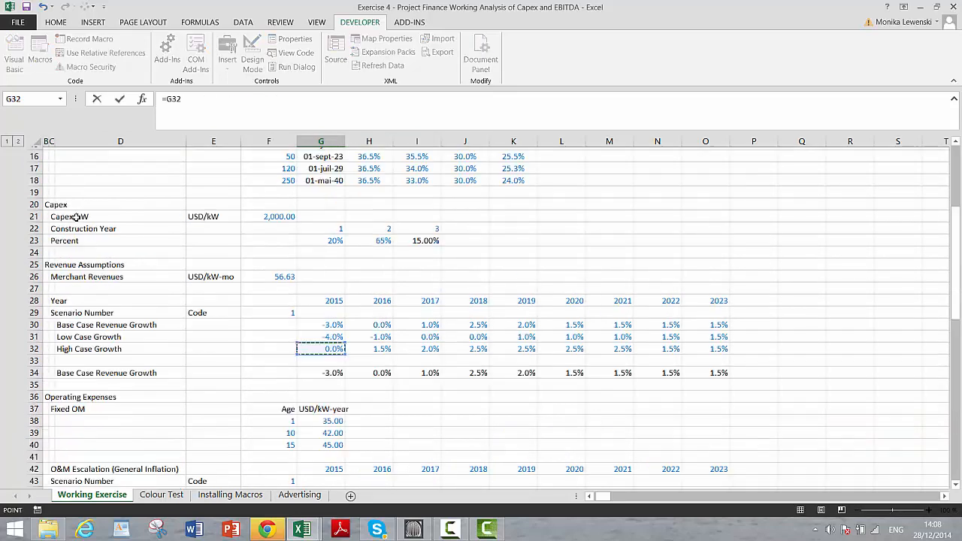
key("Up")
key("Up")
key("Up")
key("Up")
key("Up")
key("Up")
key("Up")
key("Up")
key("Up")
key("Up")
key("Up")
key("Up")
key("Up")
key("Up")
key("Up")
key("Up")
key("Up")
key("Up")
key("Up")
key("Up")
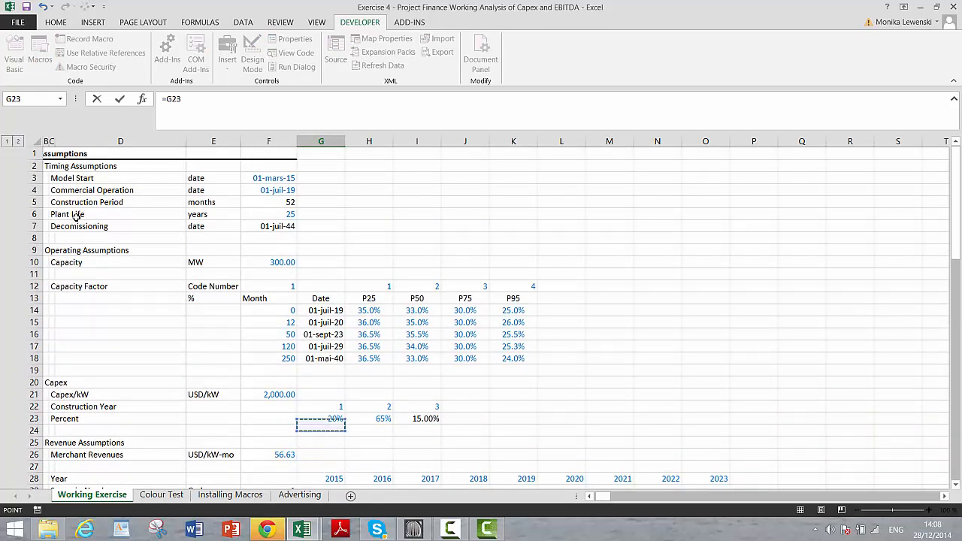
key("Left")
key("Tab")
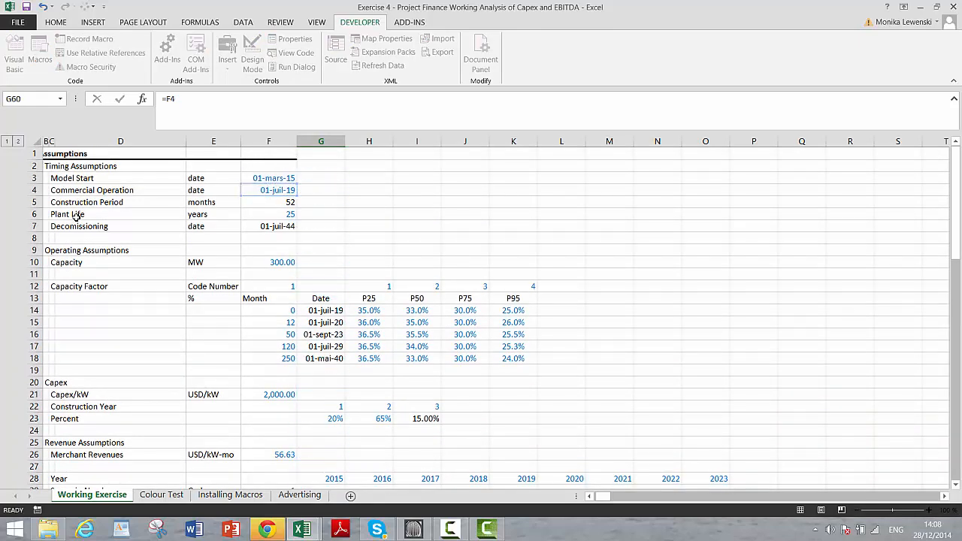
type("=")
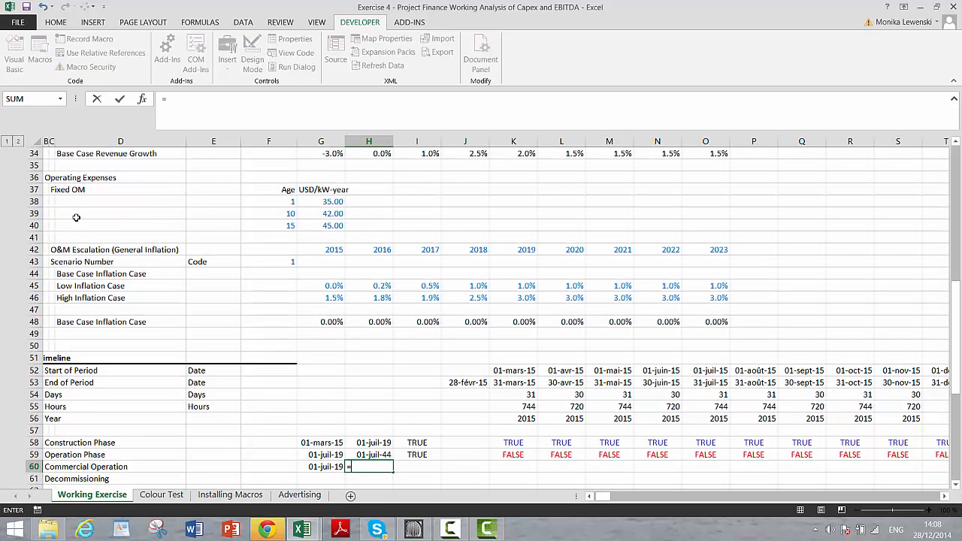
key("Up")
key("Up")
key("Up")
key("Up")
key("Up")
key("Up")
key("Up")
key("Up")
key("Up")
key("Up")
key("Up")
key("Up")
key("Up")
key("Up")
key("Up")
key("Up")
key("Up")
key("Up")
key("Up")
key("Up")
key("Up")
key("Up")
key("Up")
key("Up")
key("Up")
key("Up")
key("Up")
key("Up")
key("Up")
key("Up")
key("Up")
key("Up")
key("Up")
key("Up")
key("Up")
key("Up")
key("Up")
key("Up")
key("Up")
key("Up")
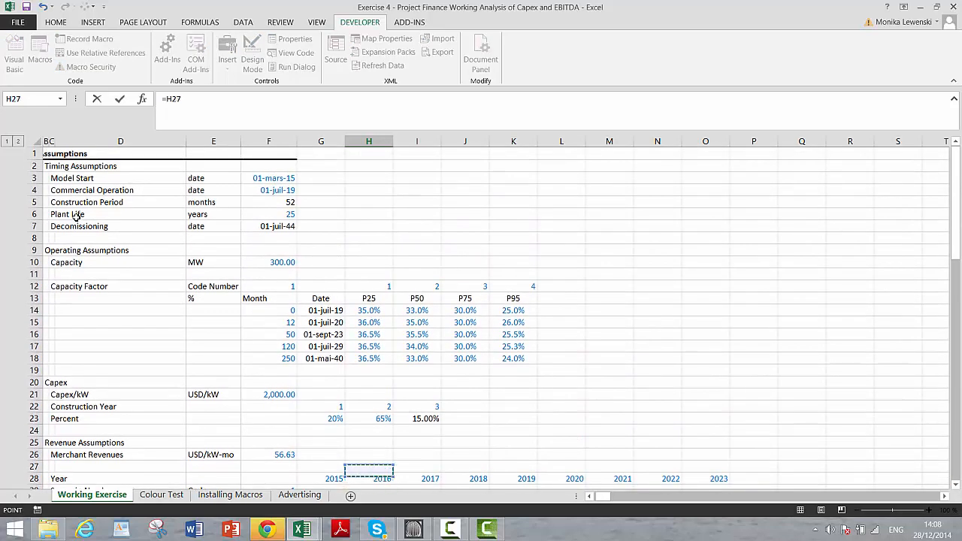
key("Left")
key("Left")
key("Left")
key("Up")
key("Right")
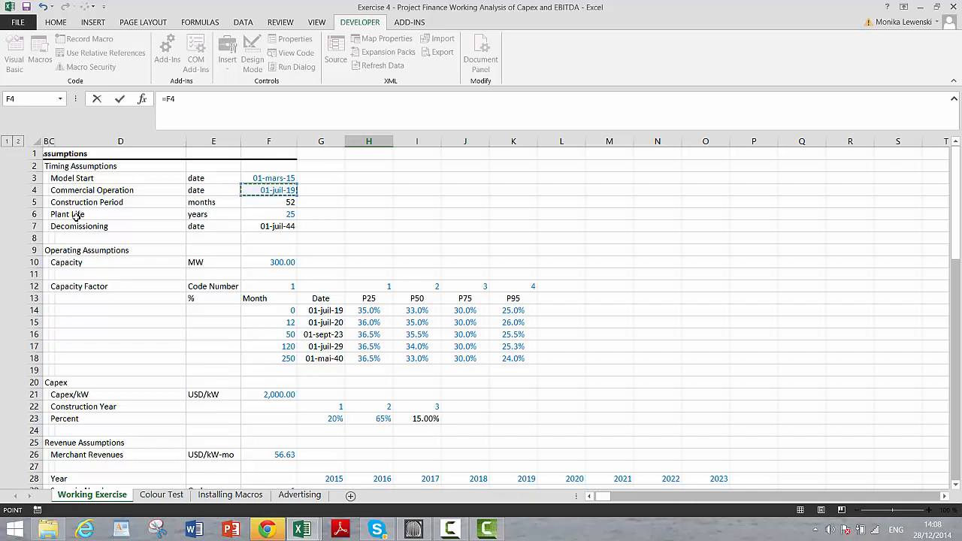
key("Return")
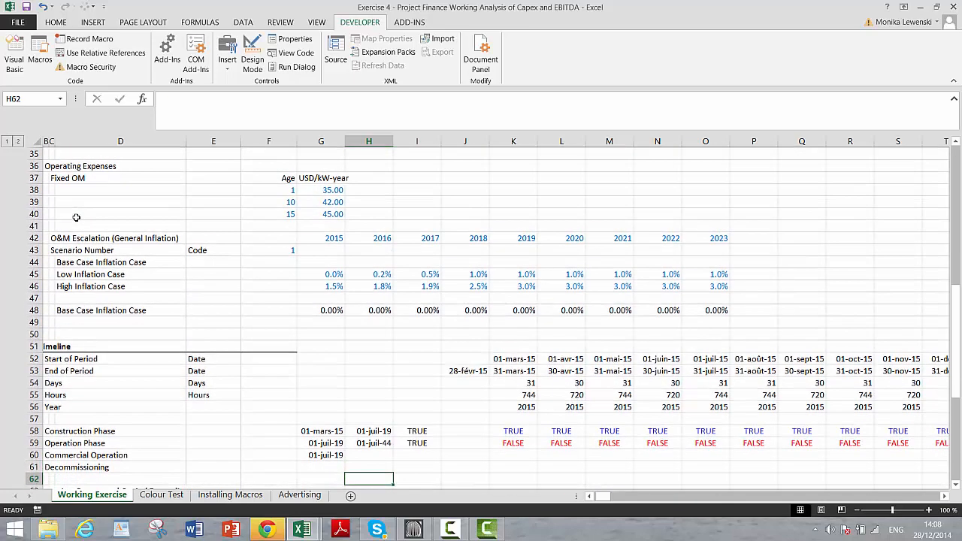
- Enter =K$52=G60 as the Commercial Operation flag in K60, dismissing the Go To dialog and the save prompt
key("Left")
key("Up")
key("Right")
key("Right")
key("Right")
key("Right")
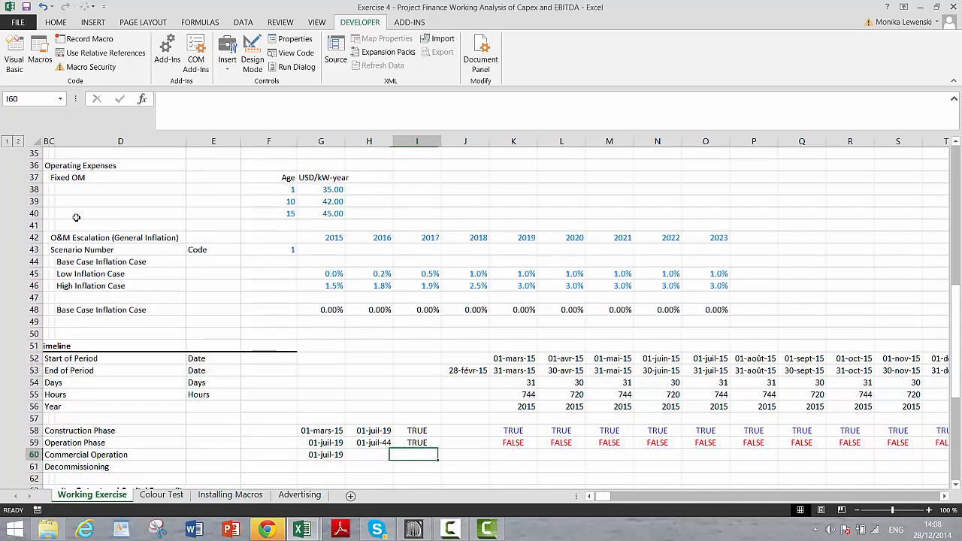
type("=")
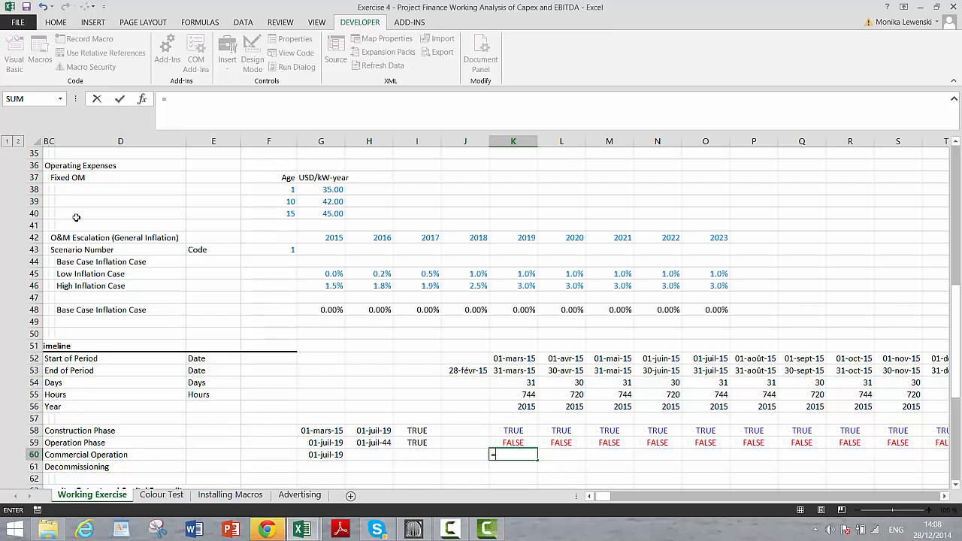
key("Up")
key("Up")
key("Up")
key("Up")
key("Up")
key("Up")
key("Up")
key("Up")
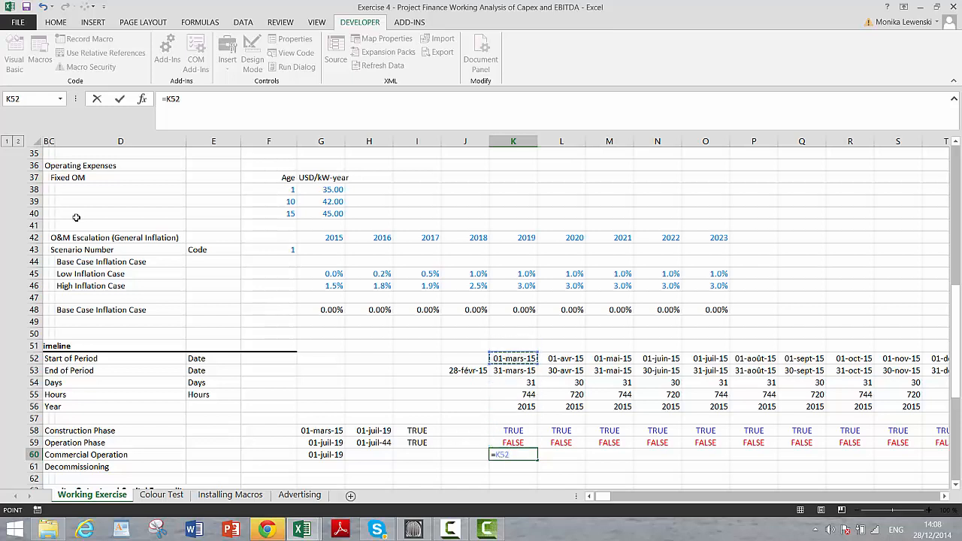
key("F4")
key("F4")
type("=")
key("Left")
key("Left")
key("Left")
key("Left")
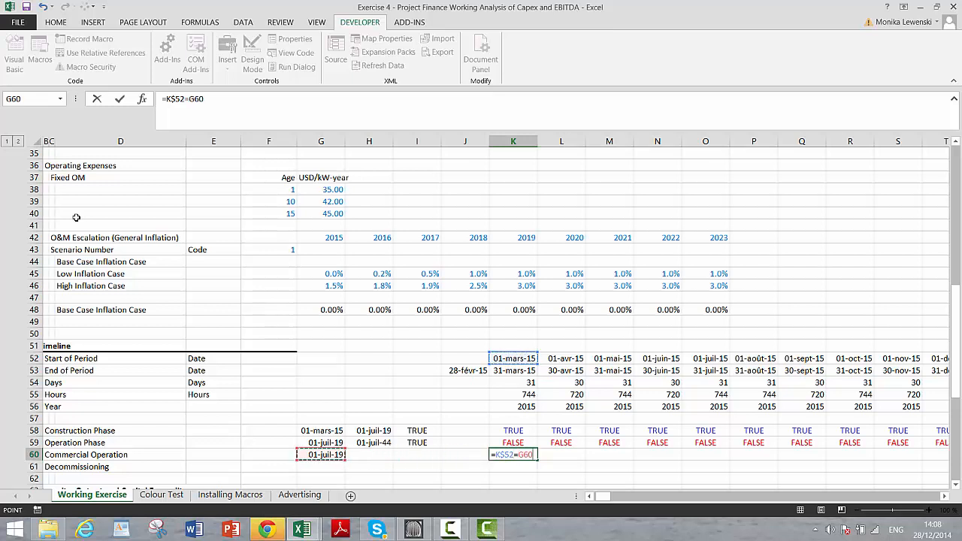
key("F5")
key("Escape")
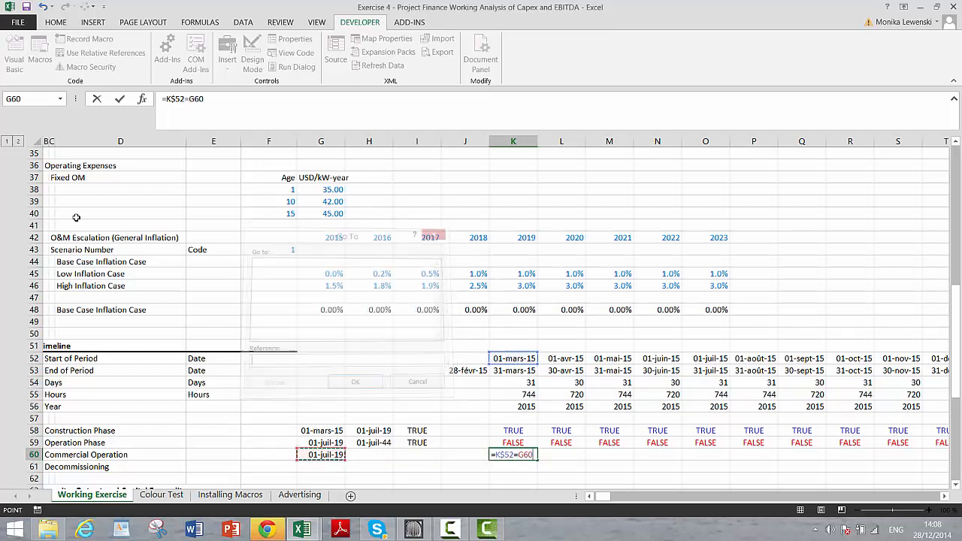
key("alt+F4")
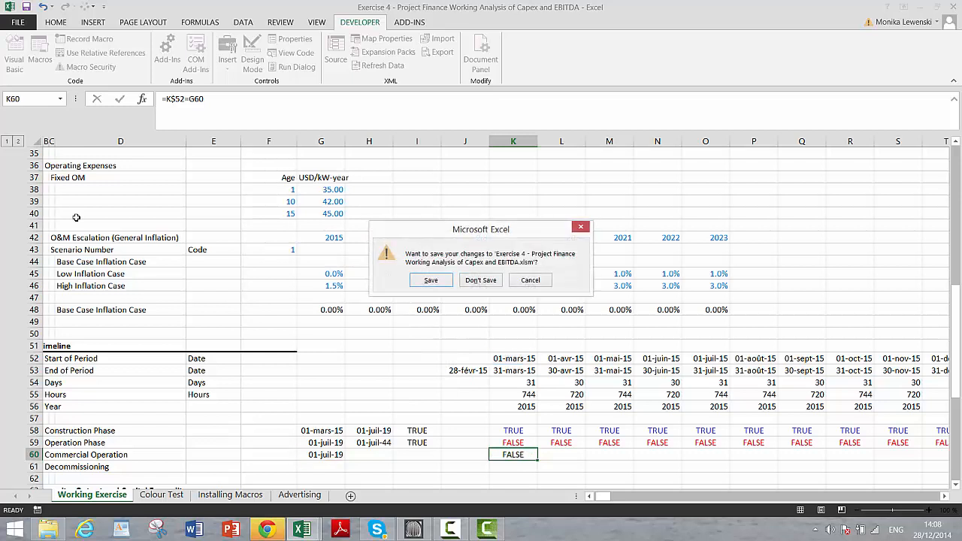
key("Escape")
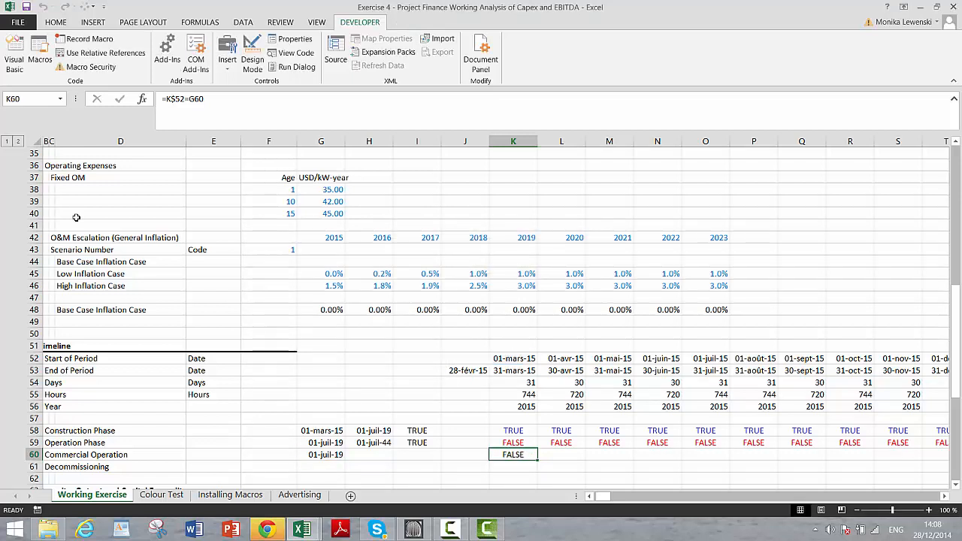
- Re-enter the Commercial Operation flag in K60 as =K$52=$G60, fixing the start-of-period row and the date column
type("=")
key("Up")
key("Up")
key("Up")
key("Up")
key("Up")
key("Up")
key("Up")
key("Up")
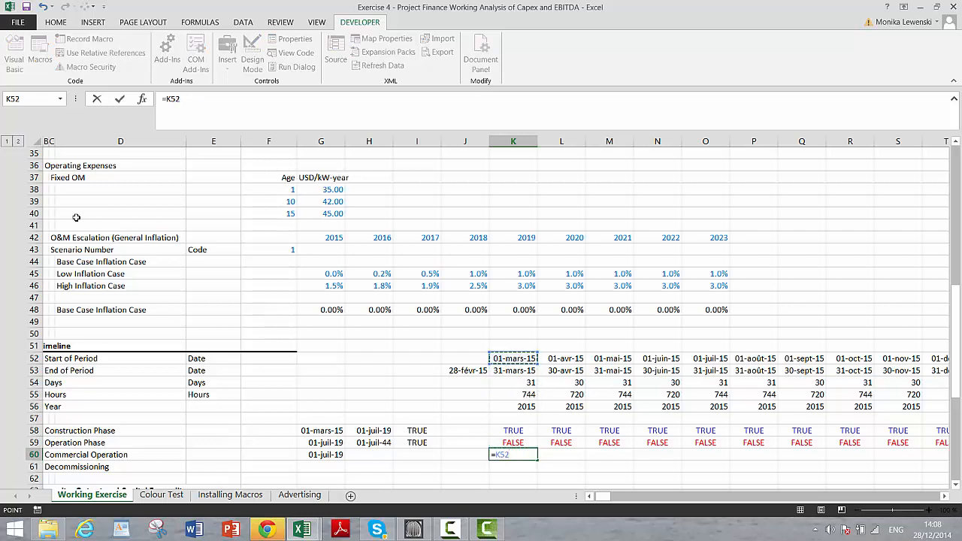
key("F4")
key("F4")
type("=")
key("Left")
key("Left")
key("Left")
key("Left")
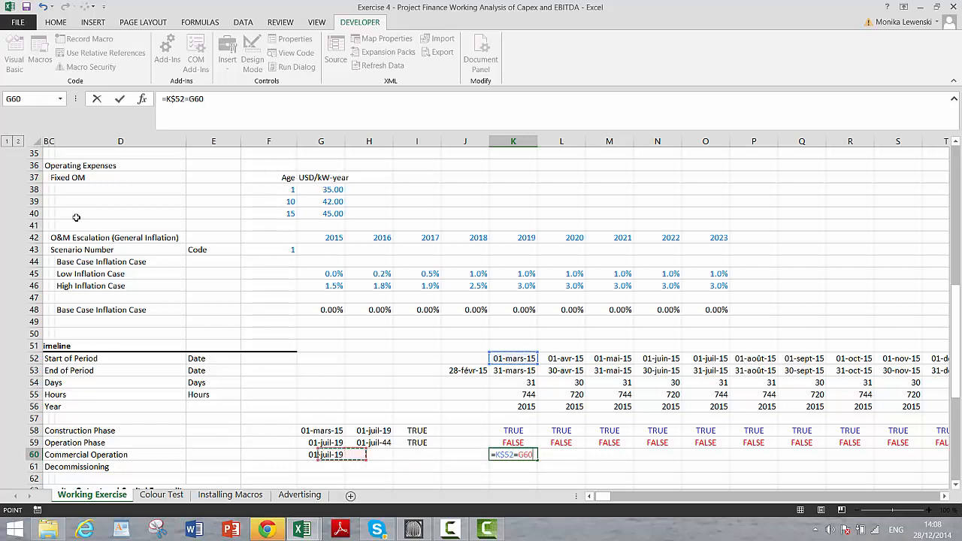
key("F4")
key("F4")
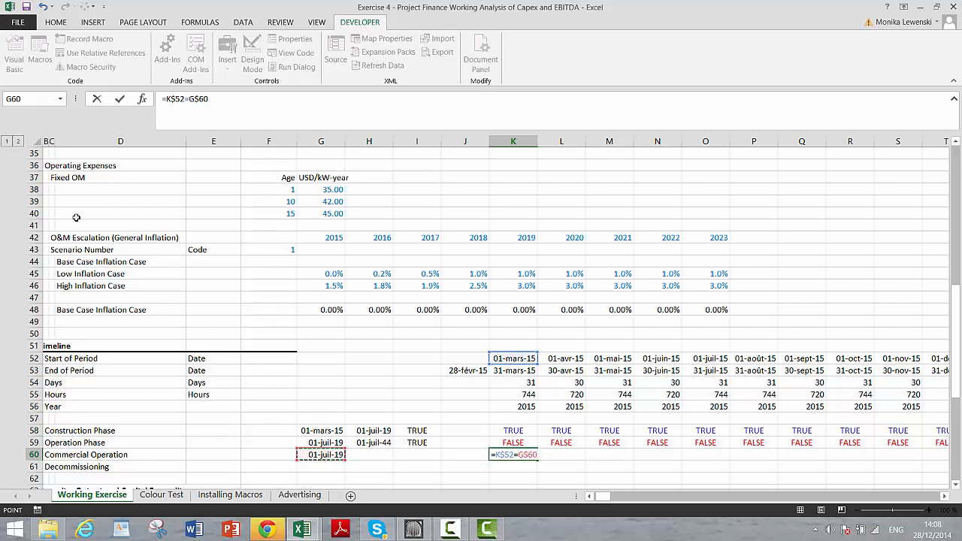
key("F4")
key("ctrl+Return")
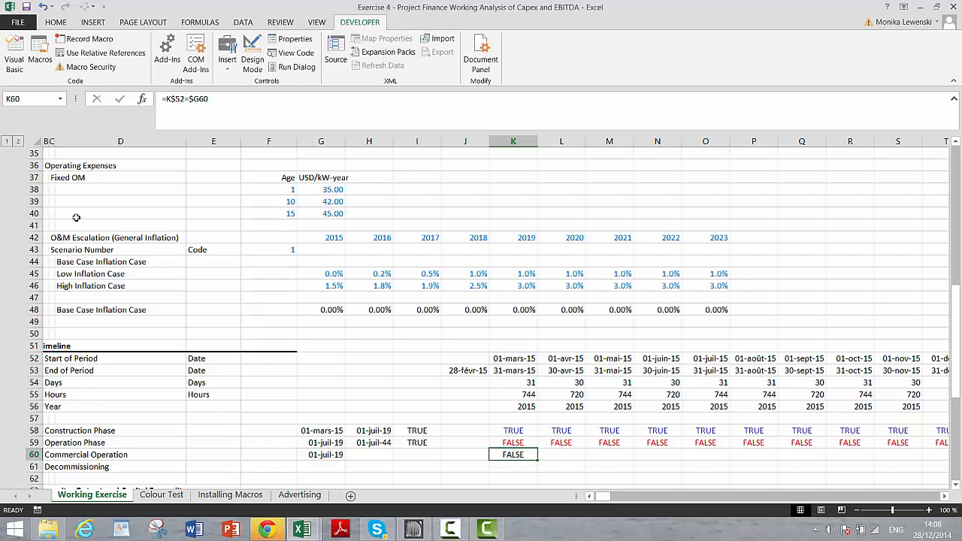
- Link G61 in the Decommissioning row to the decommissioning date in the timing assumptions with =F7
left_click(75, 217)
key("Down")
key("Down")
key("Down")
key("Down")
key("Down")
key("Down")
key("Down")
key("Down")
key("Down")
key("Down")
key("Down")
key("Down")
key("Down")
key("Down")
key("Down")
key("Down")
key("Down")
key("Down")
key("Down")
key("Down")
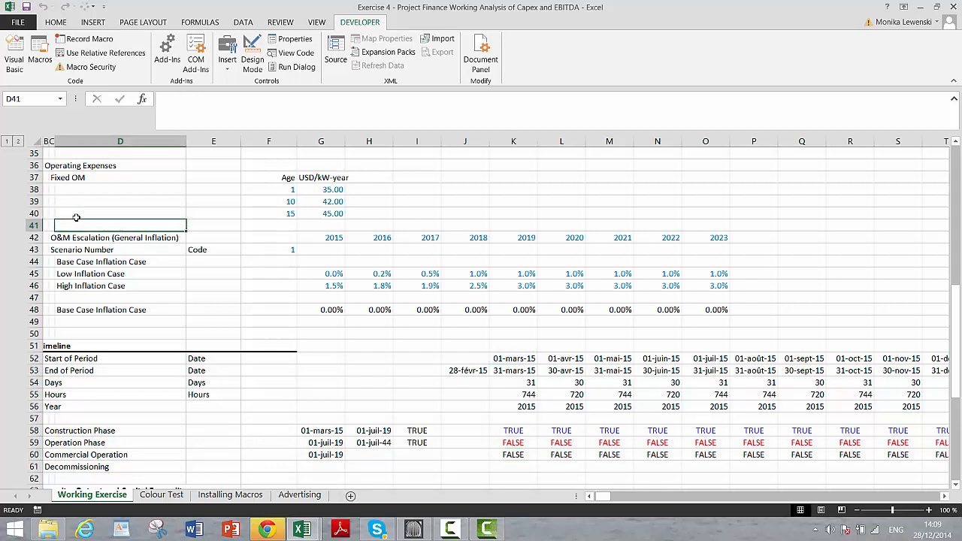
key("Right")
key("Right")
key("Right")
key("Right")
key("Up")
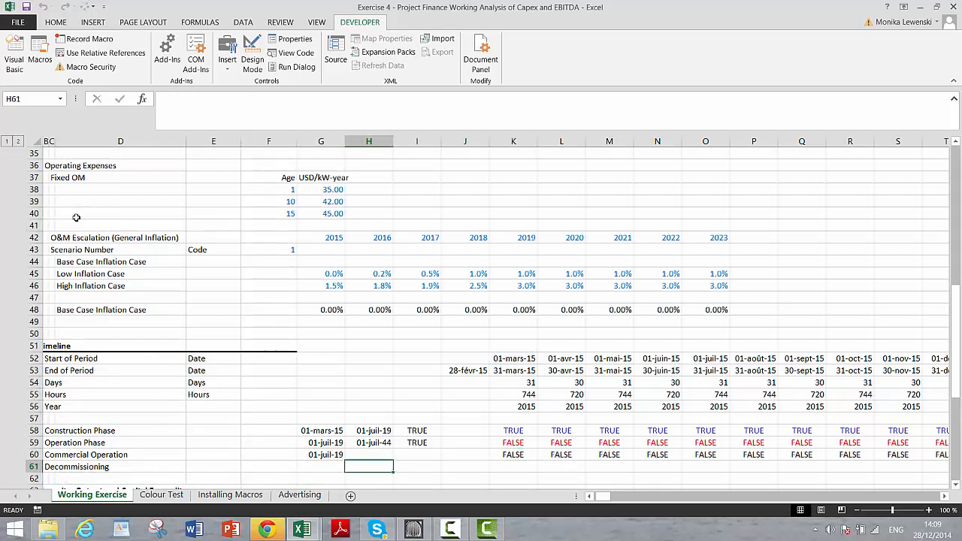
key("Left")
key("Up")
key("Down")
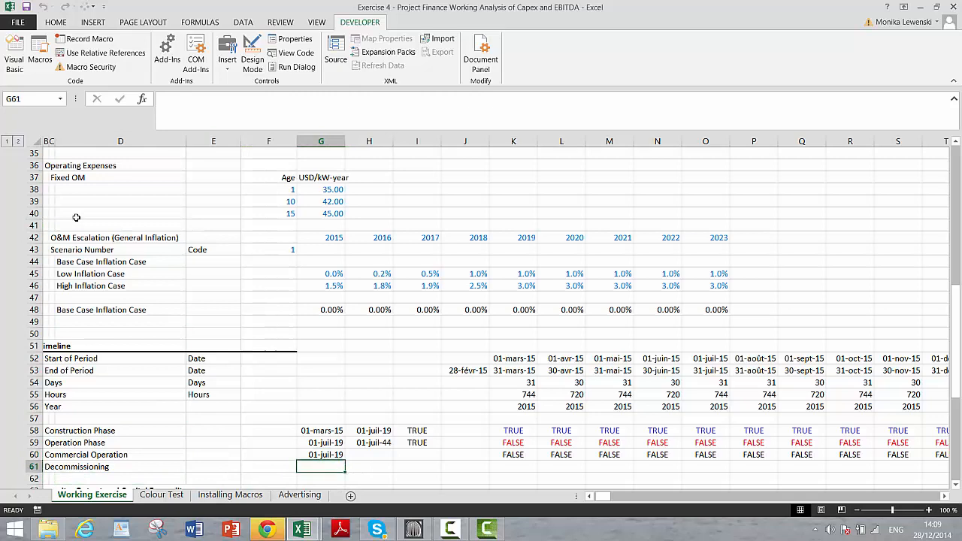
type("=")
key("Page_Up")
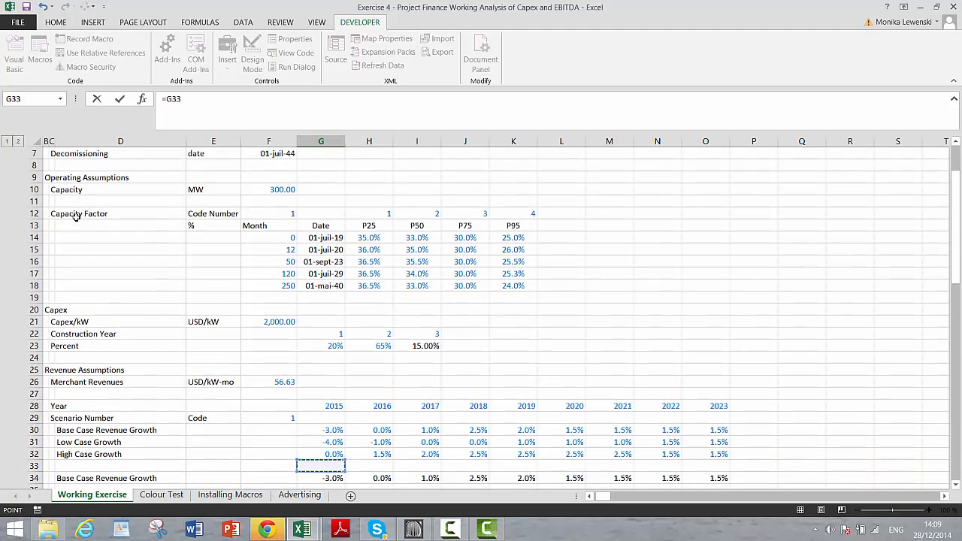
key("Up")
key("Up")
key("Up")
key("Up")
key("Up")
key("Up")
key("Up")
key("Up")
key("Up")
key("Up")
key("Up")
key("Up")
key("Up")
key("Up")
key("Up")
key("Up")
key("Up")
key("Up")
key("Up")
key("Up")
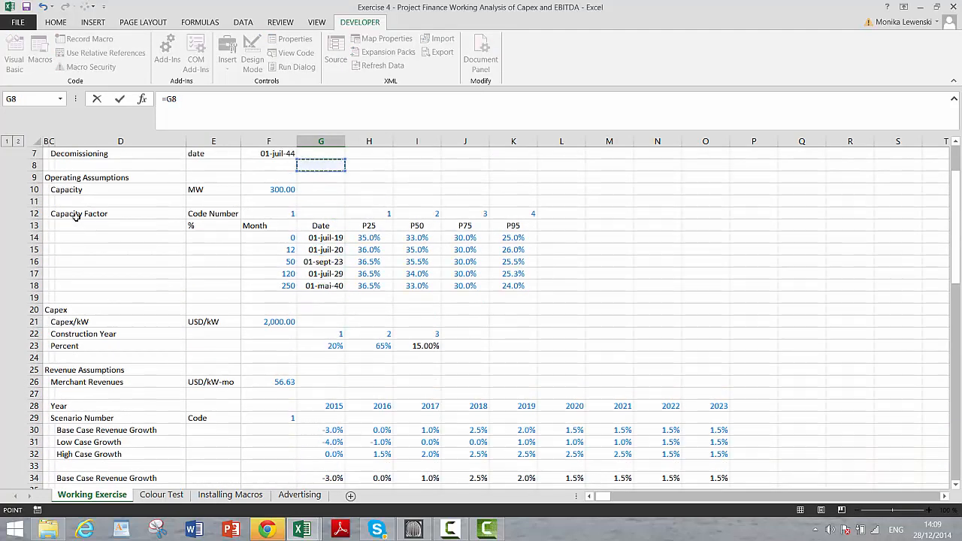
key("Left")
key("Return")
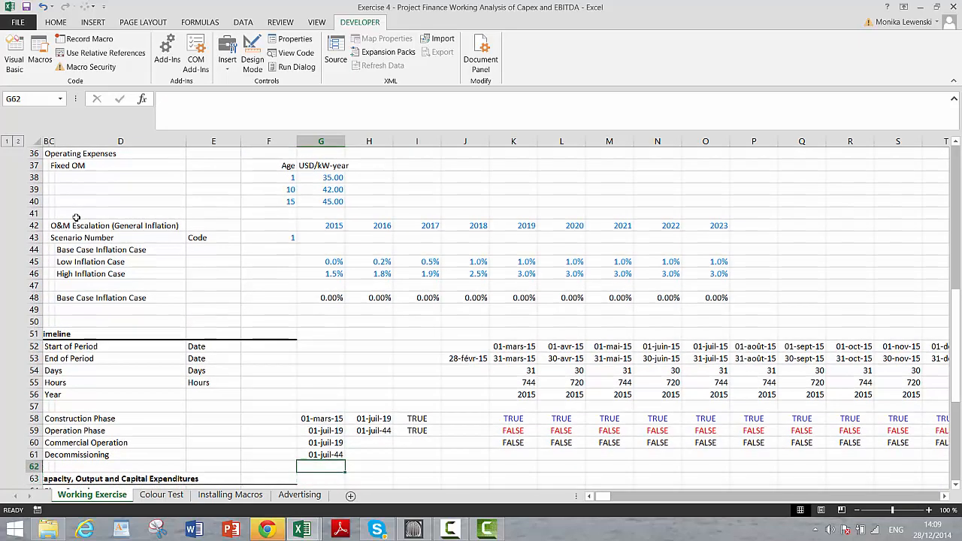
- Try to fill the Commercial Operation flags in row 60 down into the Decommissioning row across the whole timeline
key("Up")
key("Up")
key("Right")
key("Right")
key("Right")
key("Right")
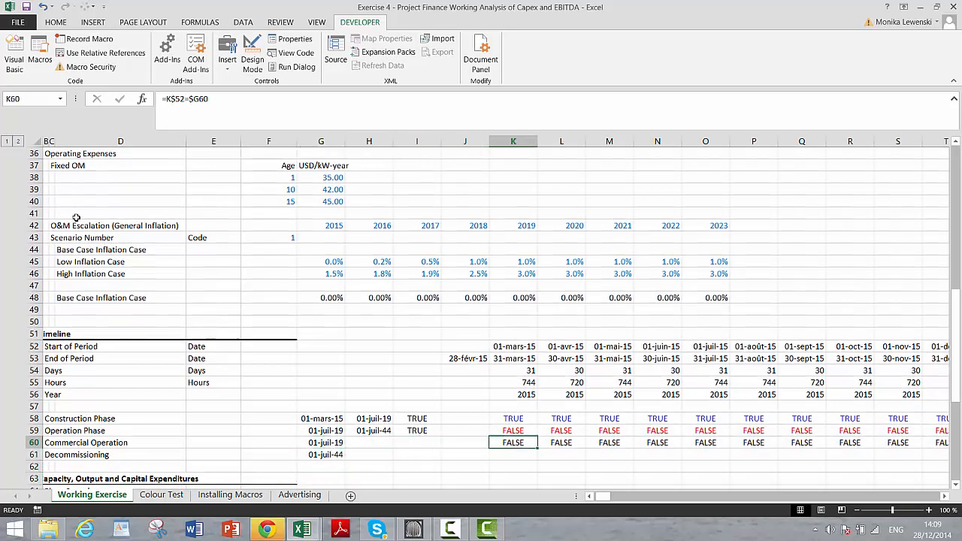
key("ctrl+shift+Right")
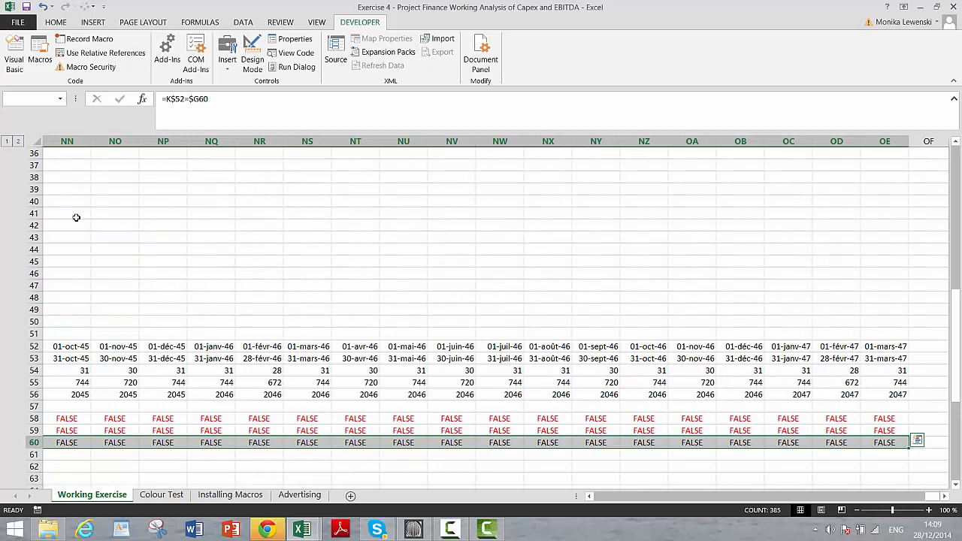
key("ctrl+q")
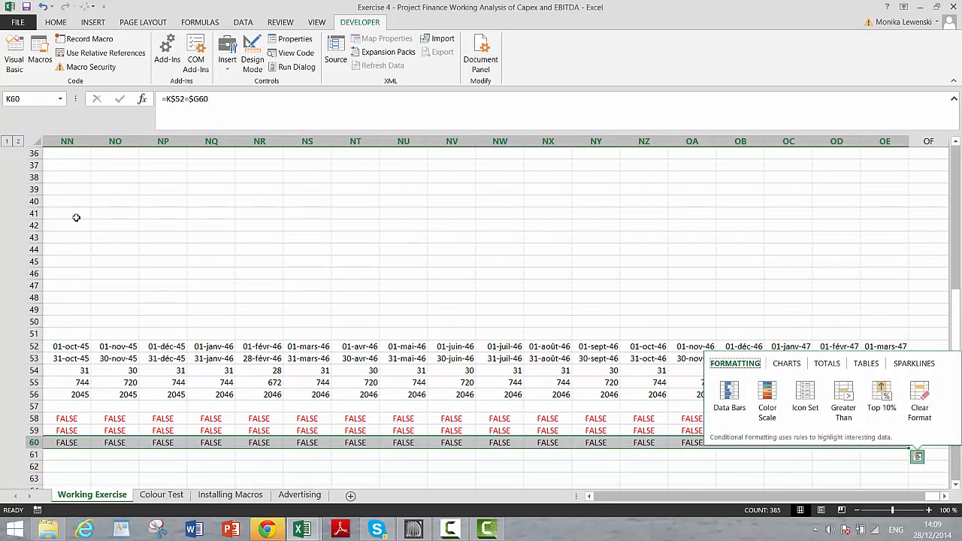
key("Escape")
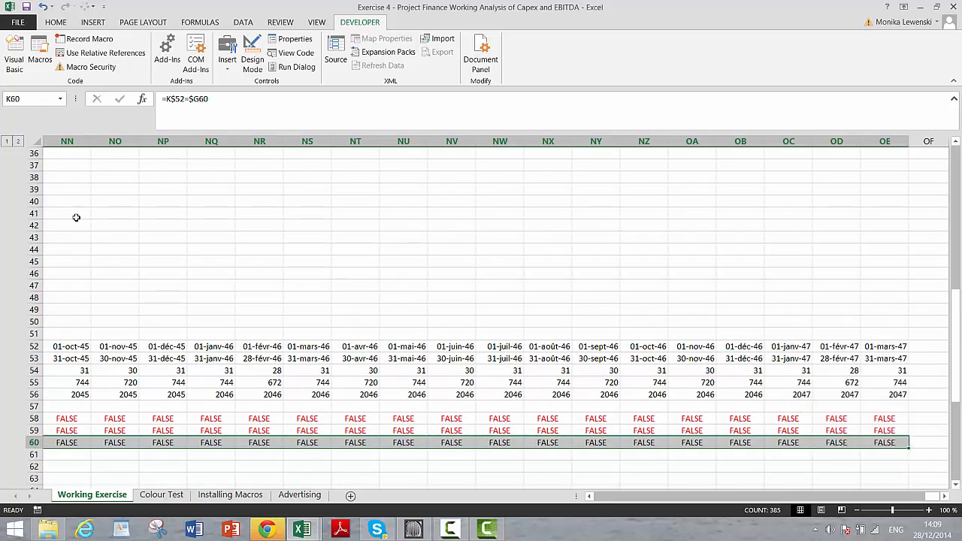
key("shift+Down")
key("ctrl+q")
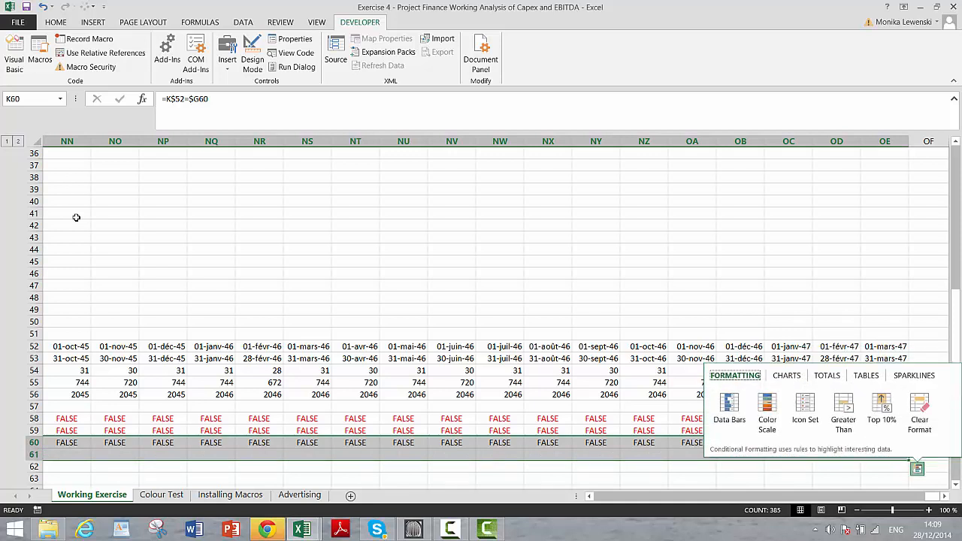
key("Escape")
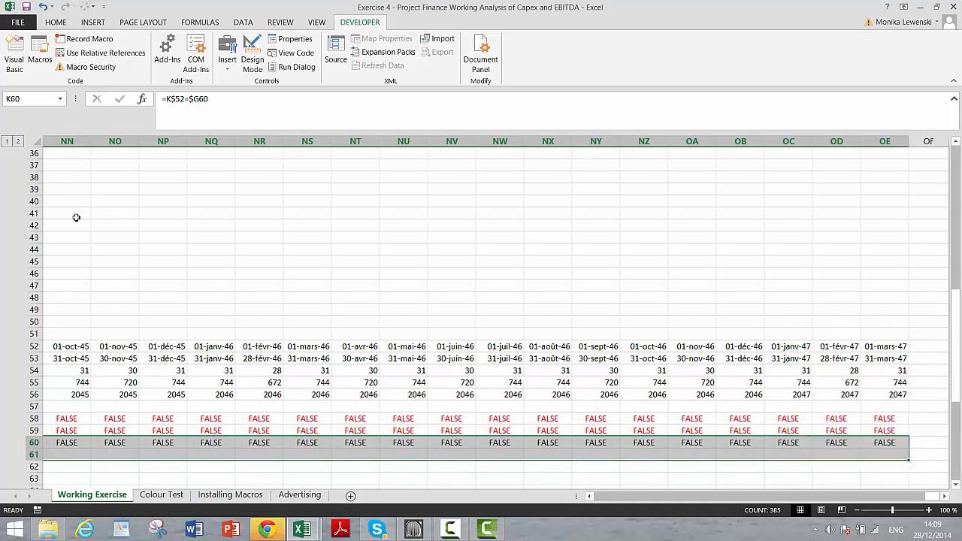
type("D")
key("Escape")
key("ctrl+d")
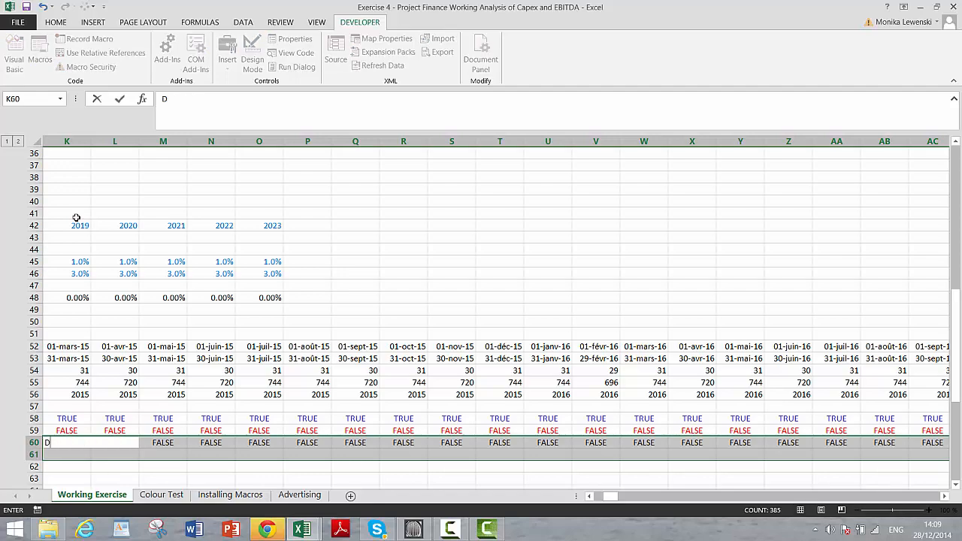
- Copy the Commercial Operation flag formulas from K60:OE60 down into the Decommissioning row for every month
key("Down")
key("Down")
key("Up")
key("Left")
key("Left")
key("Left")
key("Left")
key("Left")
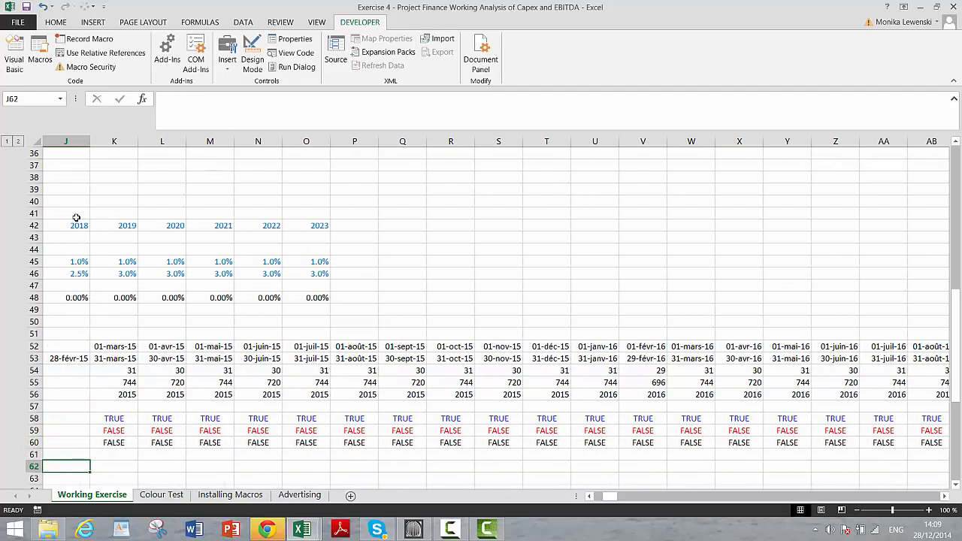
key("Right")
key("Right")
key("Right")
key("Right")
key("Right")
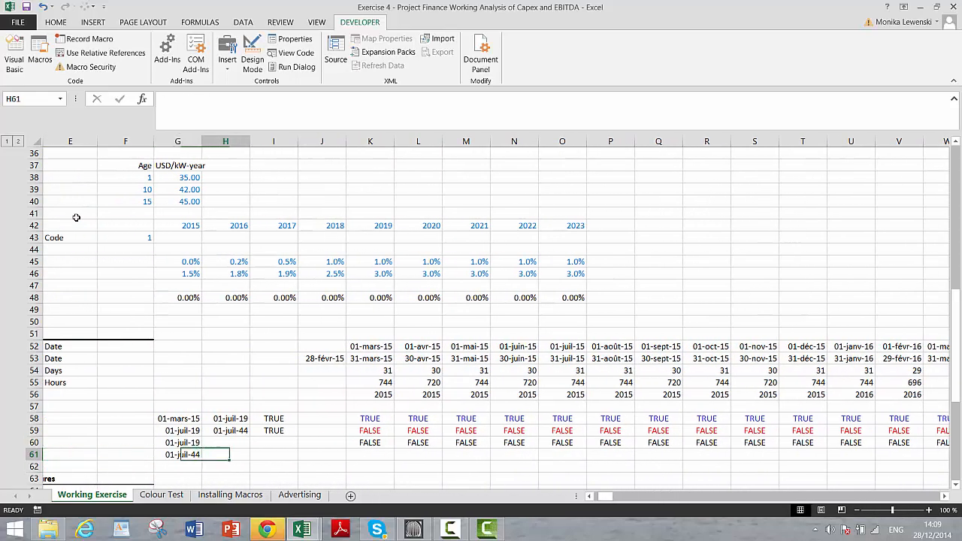
key("Up")
key("ctrl+shift+Right")
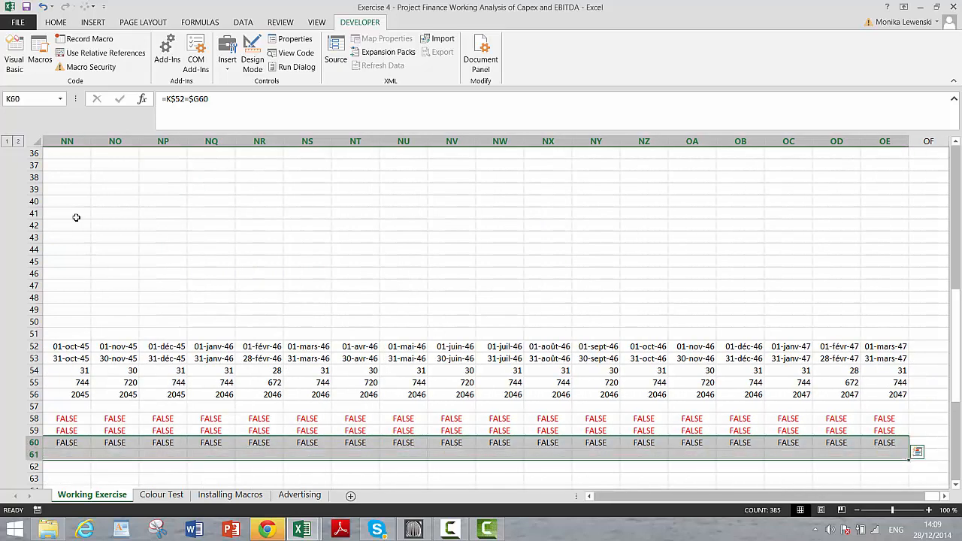
key("ctrl+d")
key("Left")
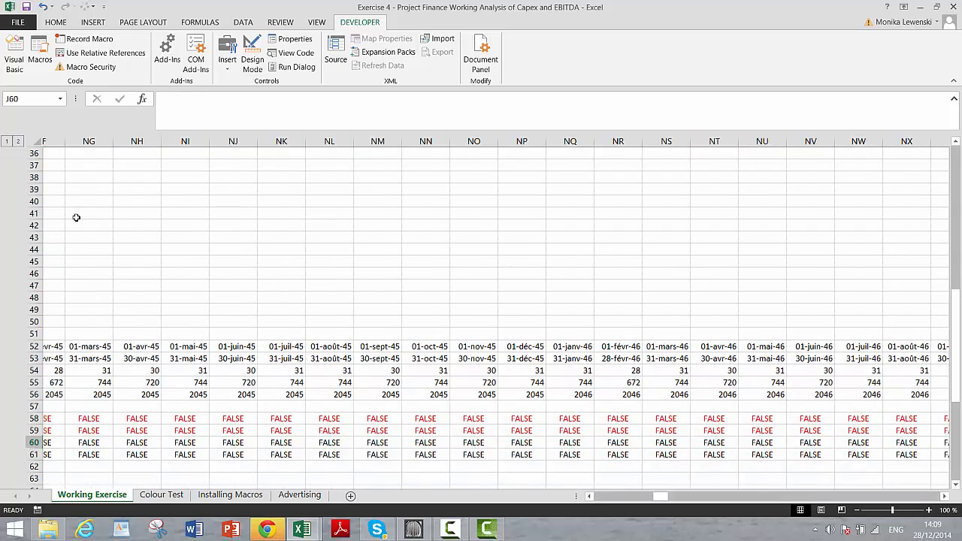
key("Right")
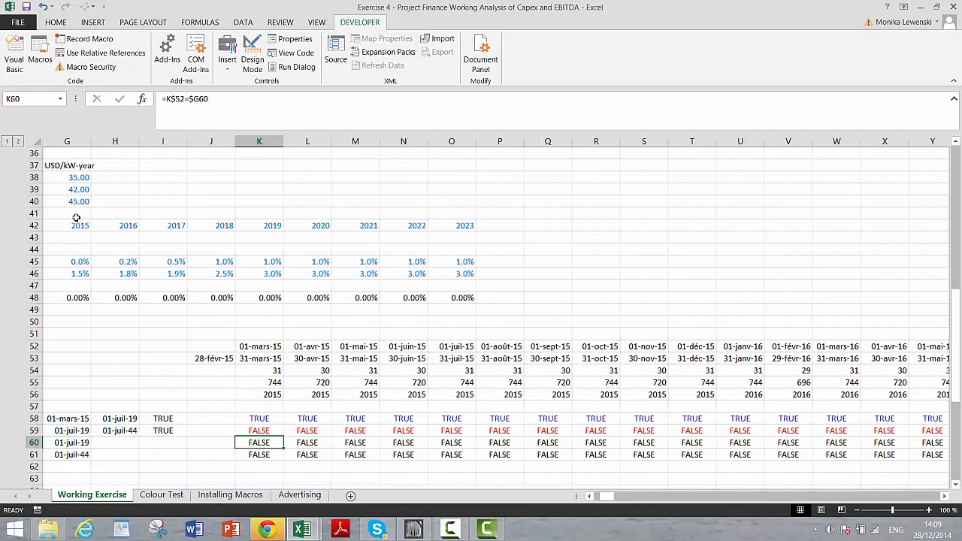
key("shift+Down")
key("ctrl+shift+Right")
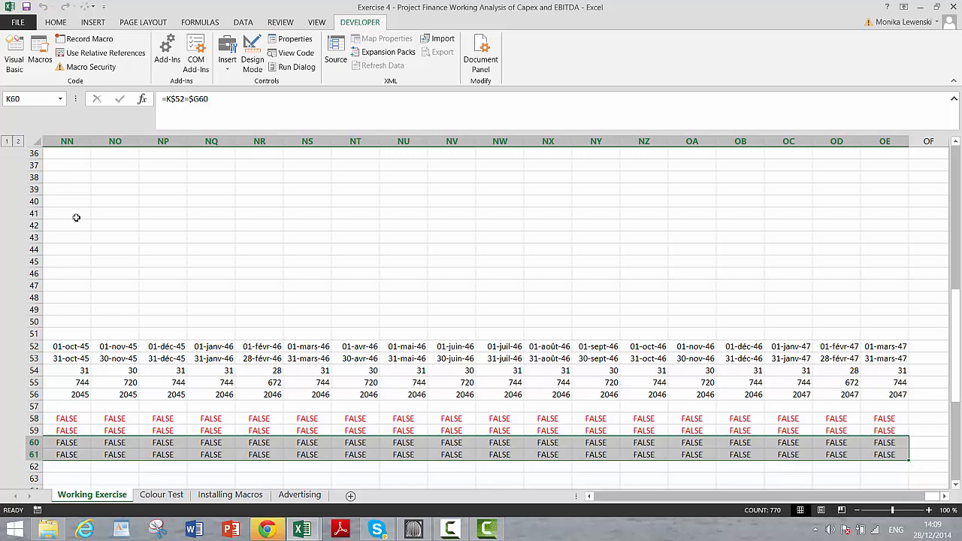
type("f")
key("Escape")
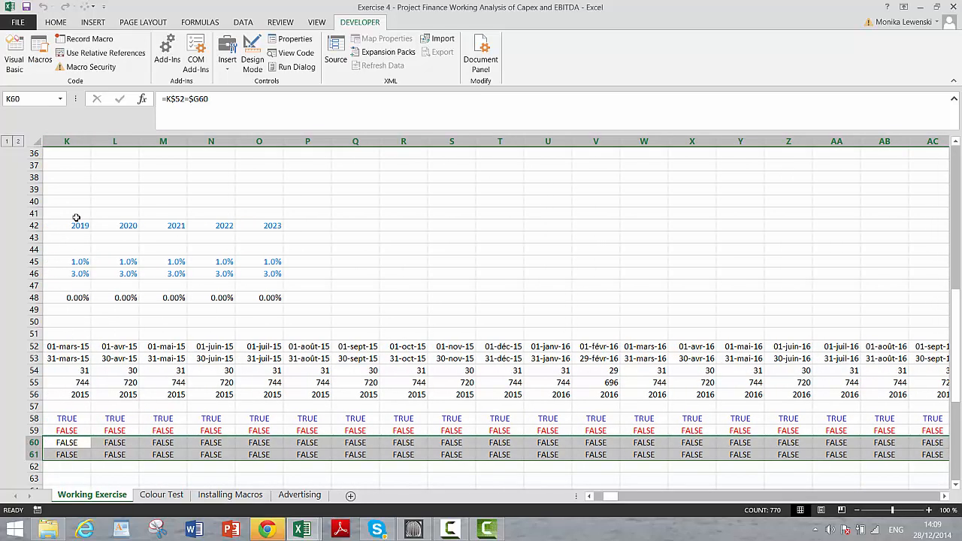
- Review the Decommissioning date link in G61 and the first-month flag formulas of the Construction and Operation Phase rows
key("Left")
key("Left")
key("Left")
key("Left")
key("Left")
key("Left")
key("Left")
key("Left")
key("Left")
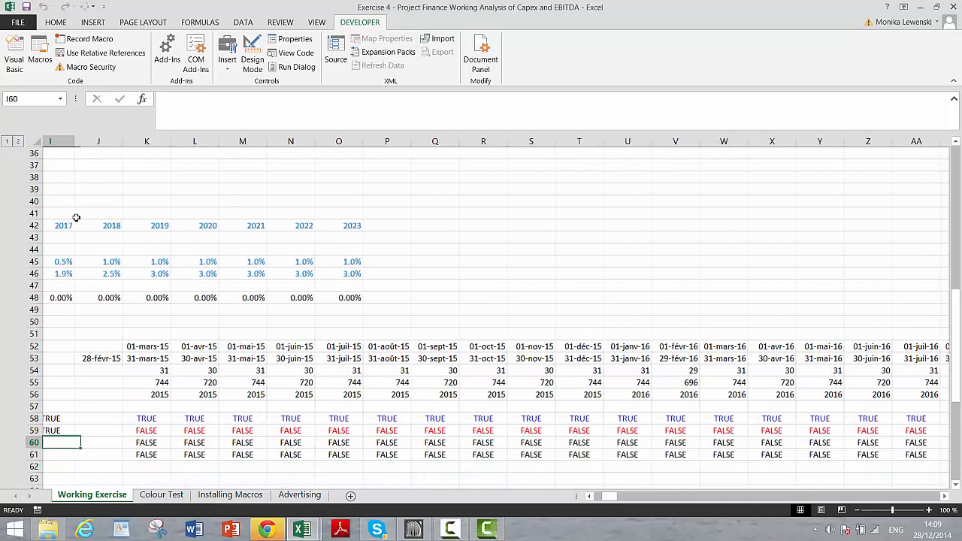
key("Down")
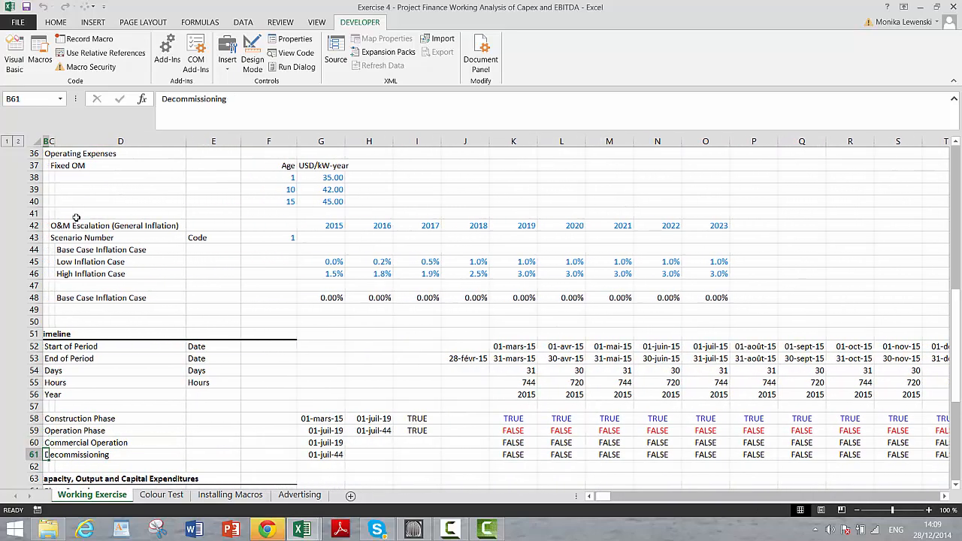
key("Left")
key("Right")
key("Right")
key("Right")
key("Right")
key("Right")
key("Right")
key("Right")
key("Right")
key("Right")
key("Right")
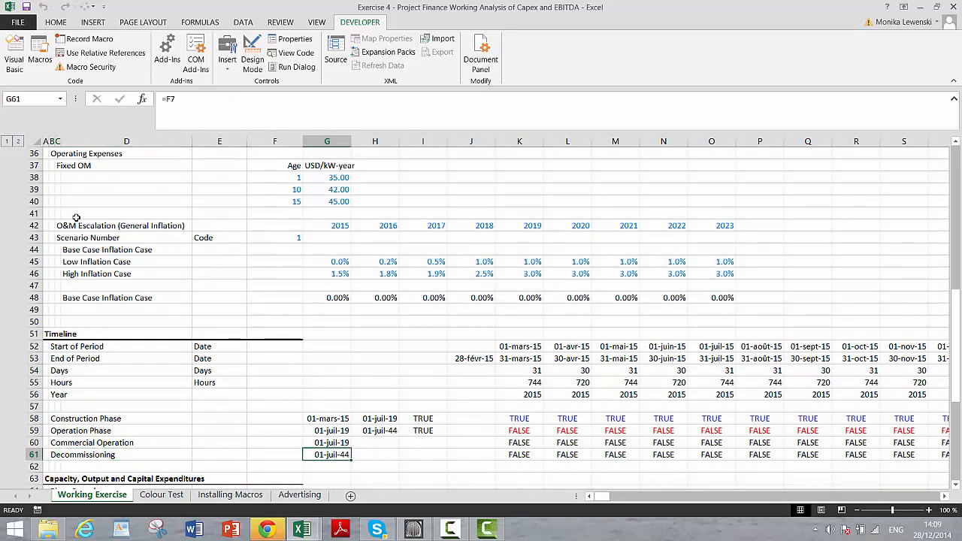
key("Up")
key("Up")
key("Up")
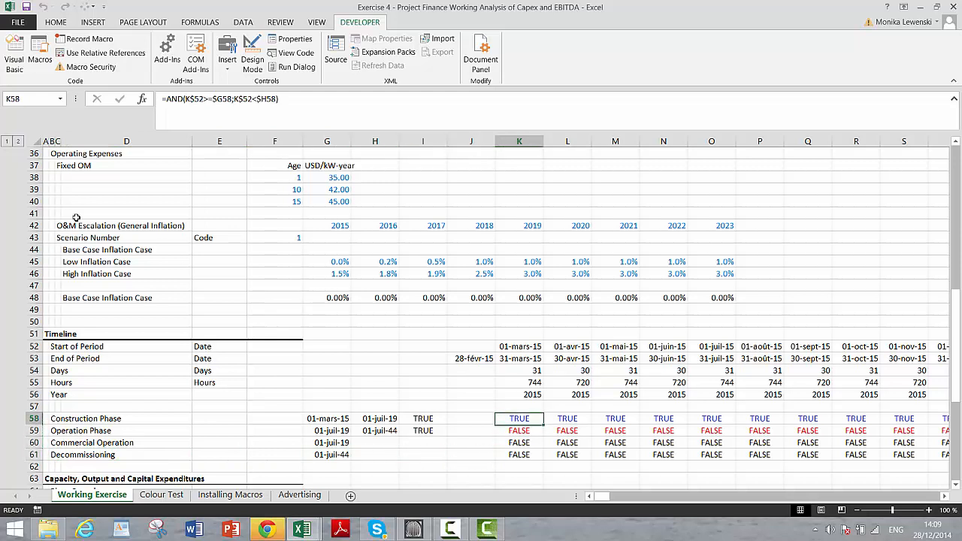
key("Down")
key("Down")
key("Up")
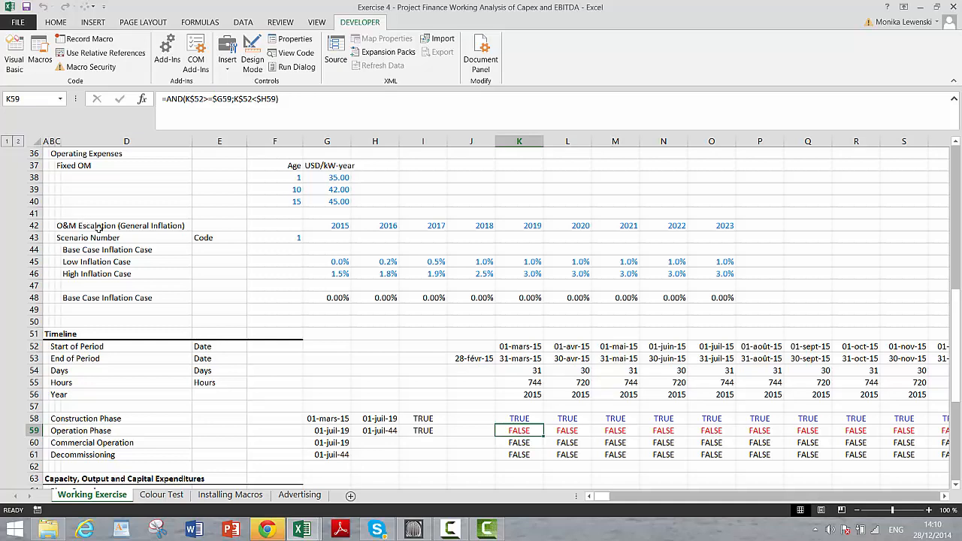
- Examine the Operation Phase flags in row 59 month by month, from the first construction months through to October 2021
key("Right")
key("Right")
key("Right")
key("Right")
key("Right")
key("Right")
key("Right")
key("Right")
key("Right")
key("Right")
key("Right")
key("Right")
key("Right")
key("Right")
key("Right")
key("Right")
key("Right")
key("Right")
key("Right")
key("Right")
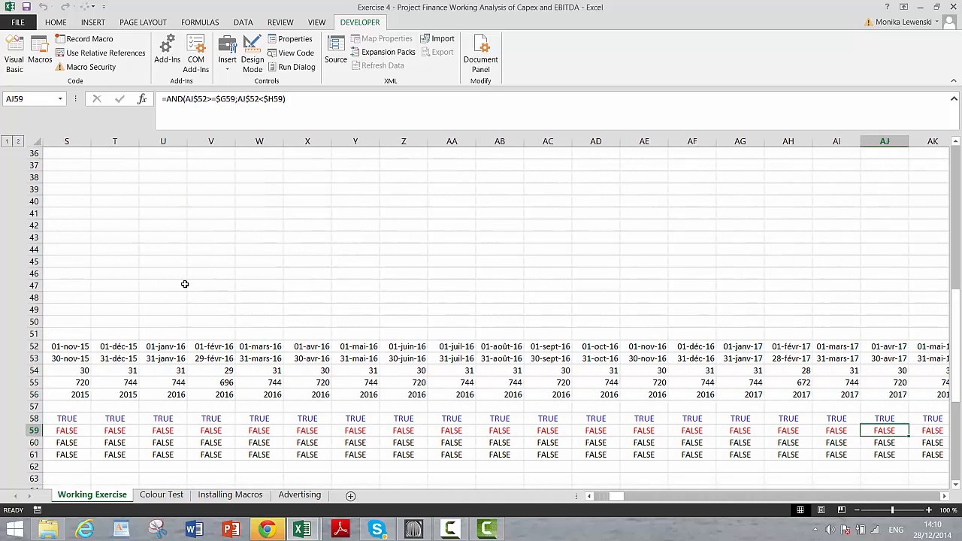
key("Right")
key("Right")
key("Right")
key("Right")
key("Right")
key("Right")
key("Right")
key("Right")
key("Right")
key("Right")
key("Right")
key("Right")
key("Right")
key("Right")
key("Right")
key("Right")
key("Right")
key("Right")
key("Right")
key("Right")
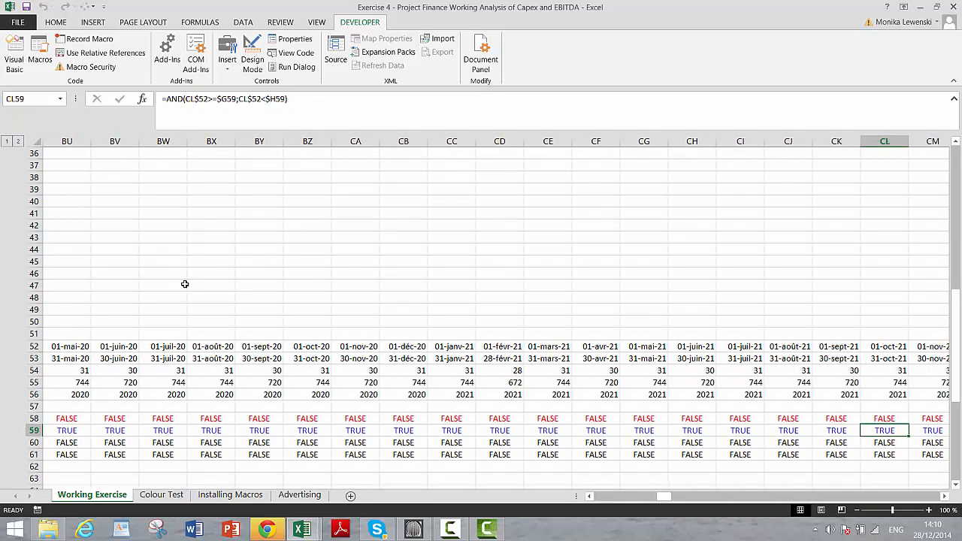
key("ctrl+Left")
key("ctrl+Left")
key("ctrl+Left")
key("ctrl+Left")
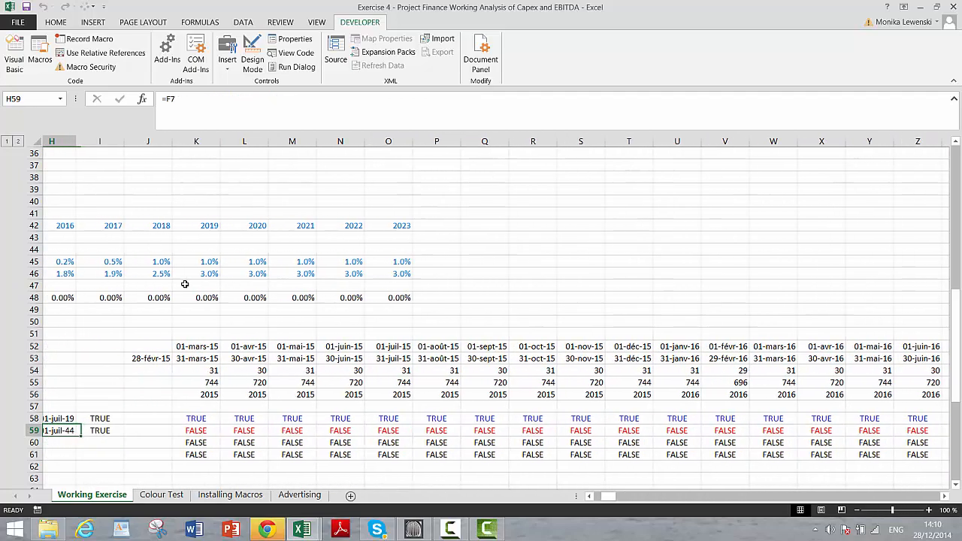
- Insert 24 blank rows above the Assumptions heading, at rows 1 to 24 of the Working Exercise sheet
key("ctrl+Left")
key("Up")
key("Up")
key("Up")
key("Up")
key("Up")
key("Up")
key("Up")
key("Up")
key("Up")
key("Up")
key("Up")
key("Up")
key("Up")
key("Up")
key("Up")
key("Up")
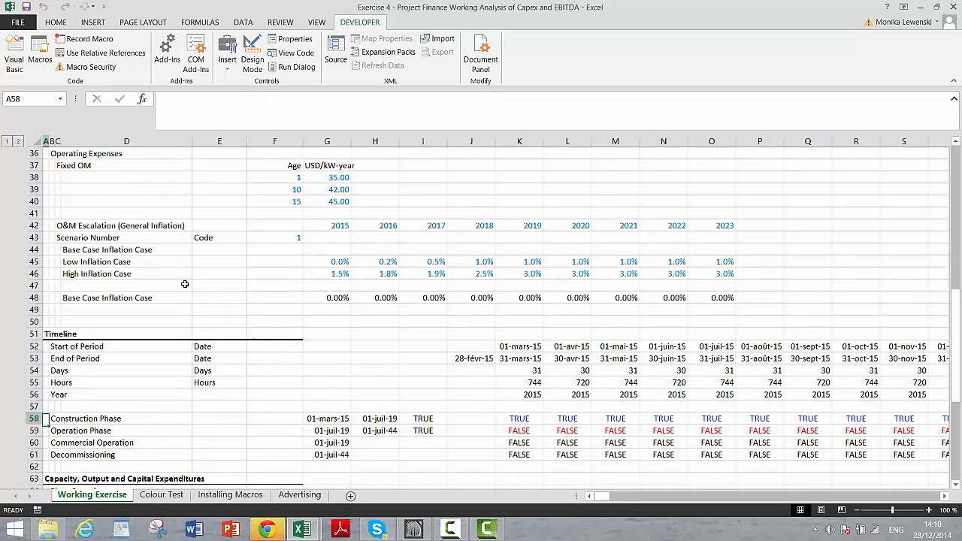
key("Up")
key("Up")
key("Up")
key("Up")
key("Up")
key("Up")
key("Up")
key("Up")
key("Up")
key("Up")
key("Up")
key("Up")
key("Up")
key("Up")
key("Up")
key("Up")
key("Up")
key("Up")
key("Up")
key("Up")
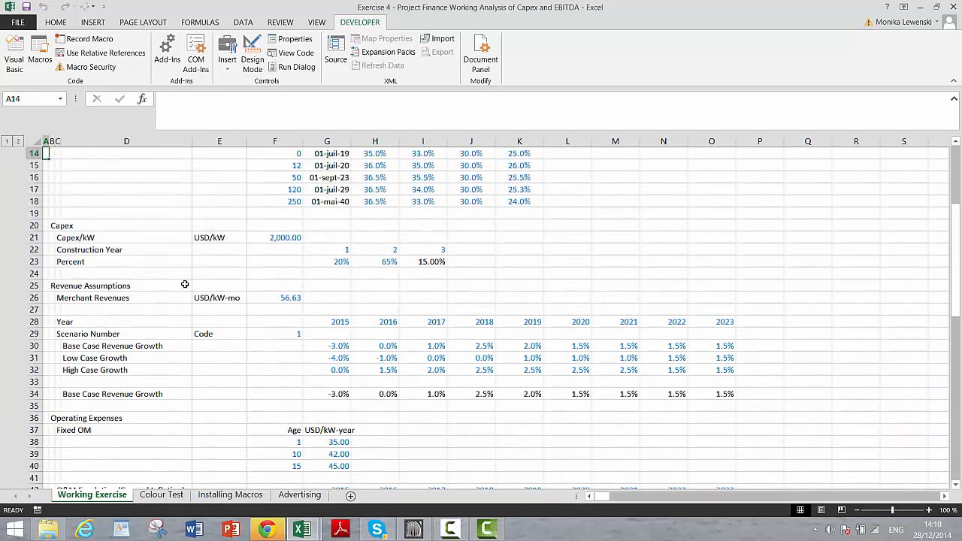
key("shift+space")
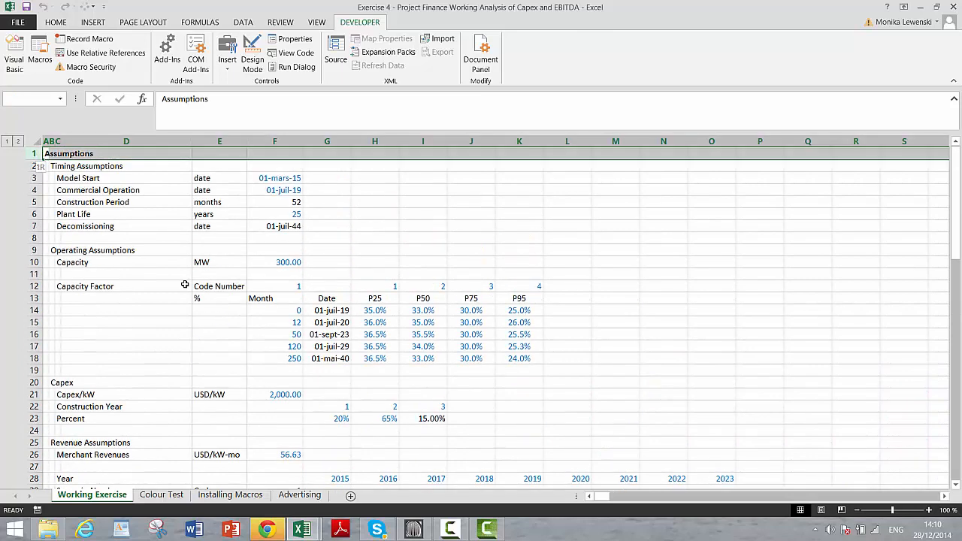
key("shift+Down")
key("shift+Down")
key("shift+Down")
key("shift+Down")
key("shift+Down")
key("shift+Down")
key("shift+Down")
key("shift+Down")
key("shift+Down")
key("shift+Down")
key("shift+Down")
key("shift+Down")
key("shift+Down")
key("shift+Down")
key("shift+Down")
key("shift+Down")
key("shift+Down")
key("shift+Down")
key("shift+Down")
key("shift+Down")
key("shift+Down")
key("shift+Down")
key("shift+Down")
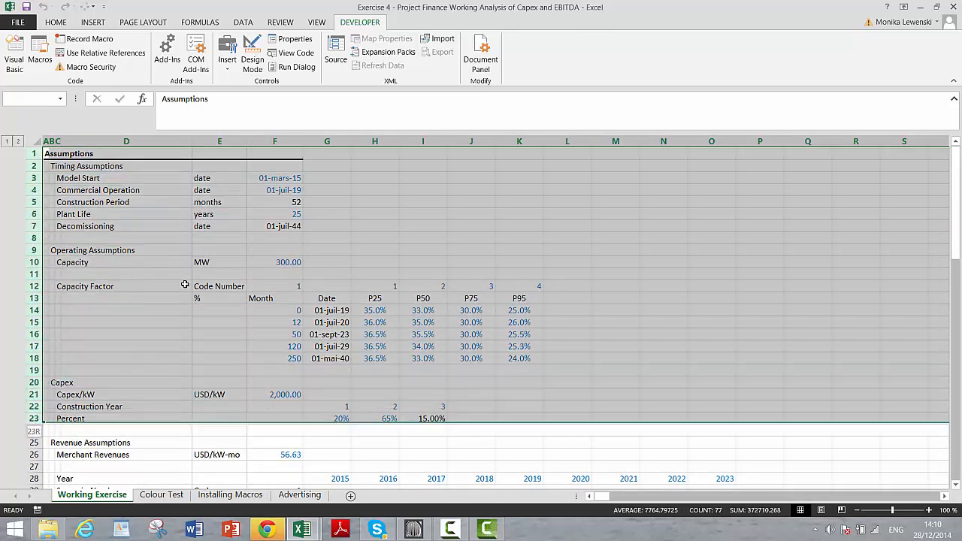
key("ctrl+shift+equal")
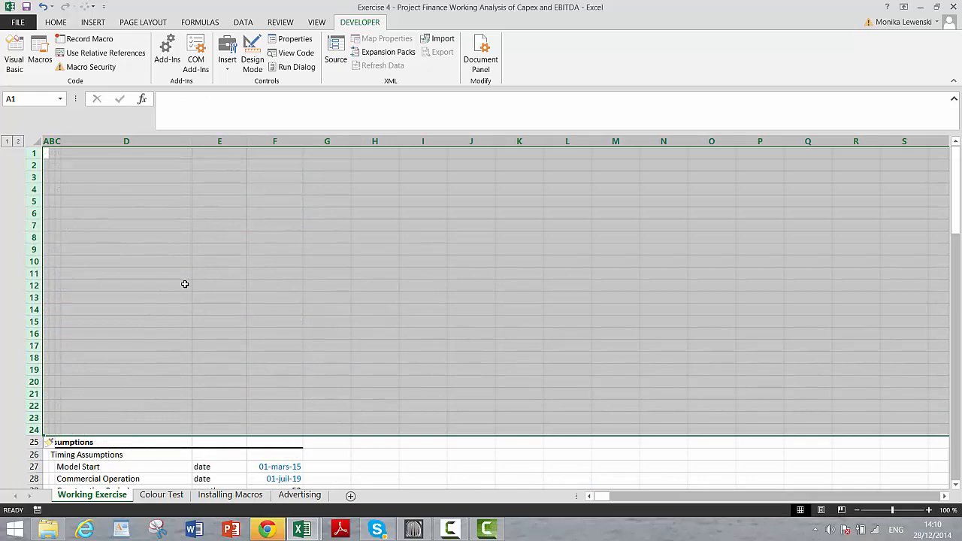
- Cut the whole Timeline block, rows 75 to 86, from below the O&M escalation assumptions
key("Page_Down")
key("Page_Down")
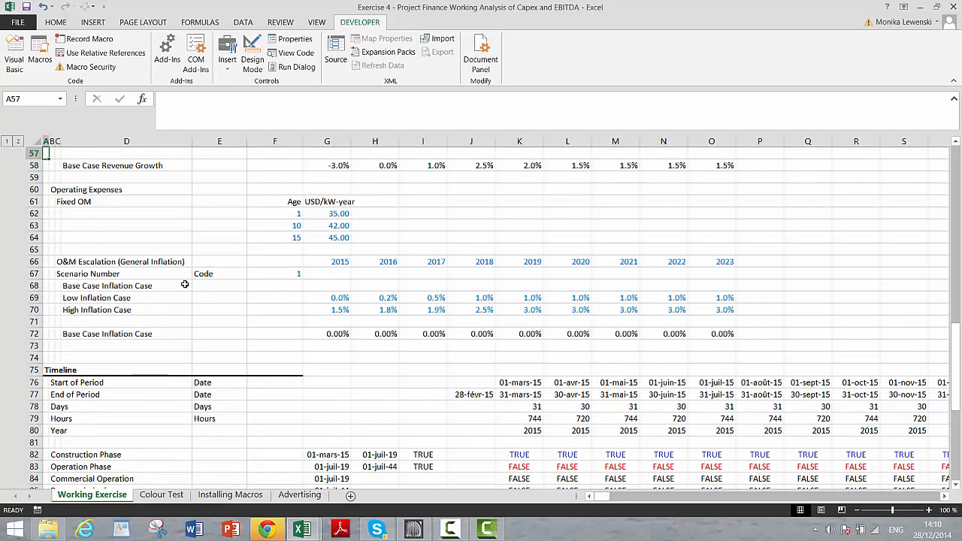
key("Down")
key("Down")
key("Down")
key("Down")
key("Down")
key("Down")
key("Down")
key("Down")
key("Down")
key("Down")
key("Down")
key("Down")
key("Down")
key("Down")
key("Down")
key("Down")
key("Down")
key("Down")
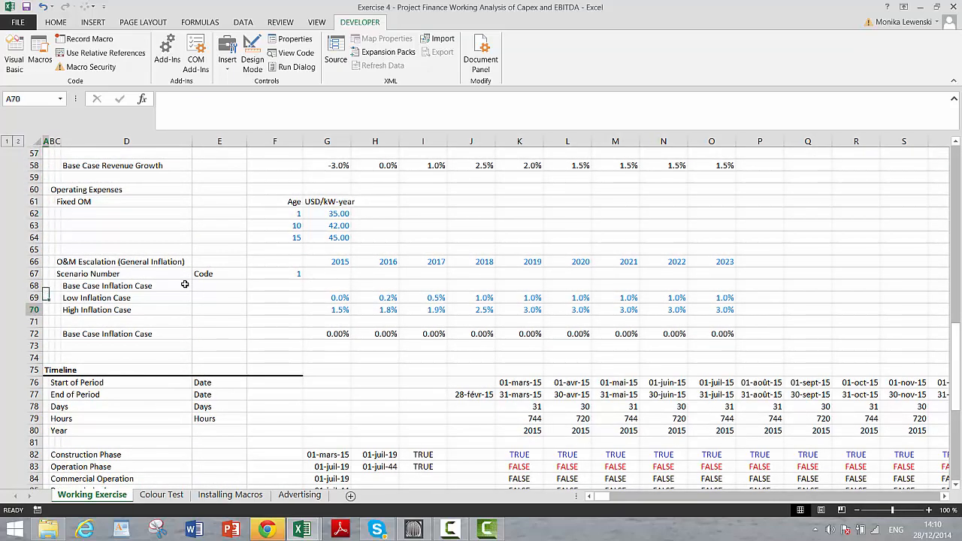
key("shift+Down")
key("shift+Down")
key("shift+Down")
key("shift+Down")
key("shift+Down")
key("shift+Down")
key("shift+Down")
key("shift+Down")
key("shift+Down")
key("shift+Down")
key("shift+Down")
key("shift+Down")
key("shift+Down")
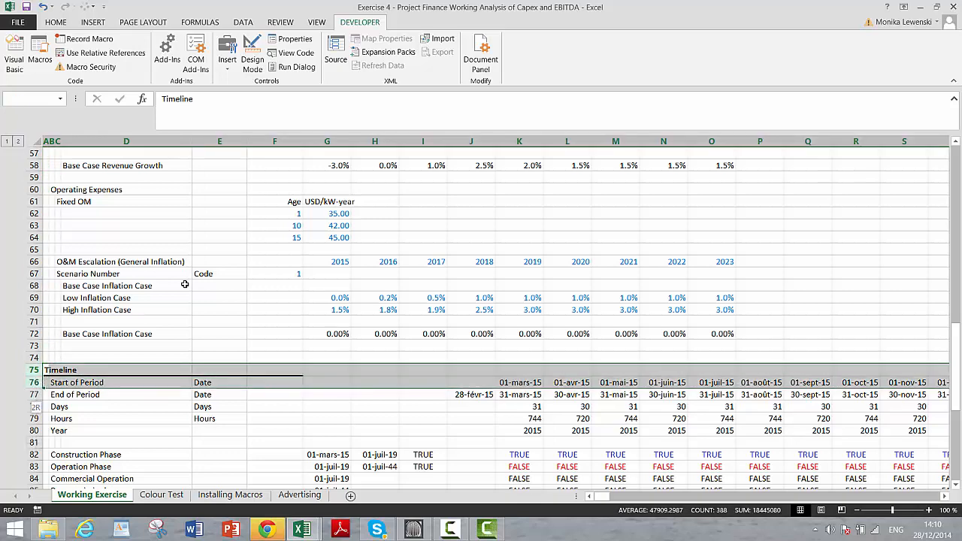
key("shift+Up")
key("shift+Up")
key("shift+Up")
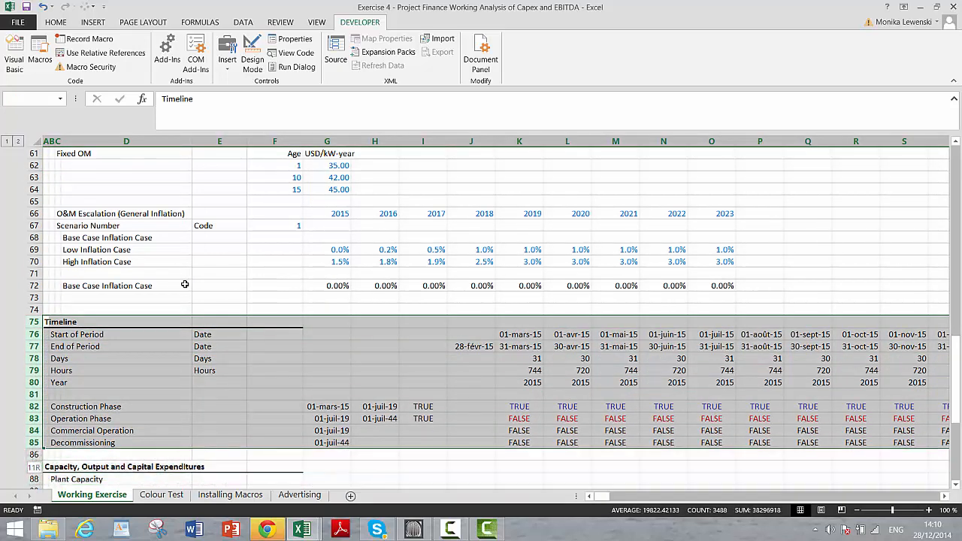
key("shift+Down")
key("ctrl+c")
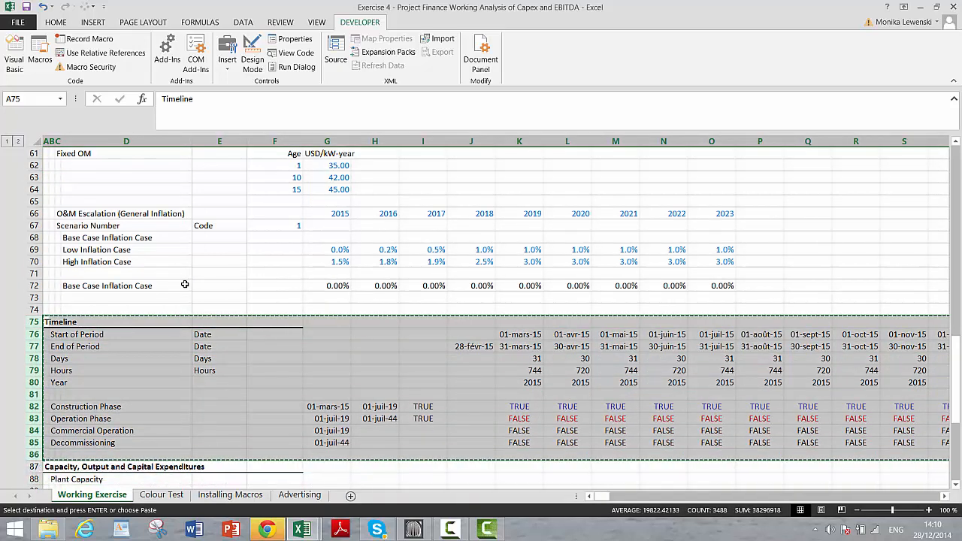
- Paste the cut Timeline block into the blank rows above the Assumptions heading, starting at row 1
key("Page_Up")
key("Page_Up")
scroll(185, 285, "up", 2)
key("Up")
key("Up")
key("Up")
key("Up")
key("Up")
key("Up")
key("Up")
key("Up")
key("Up")
key("Up")
key("Up")
key("Up")
key("Up")
key("Up")
key("Up")
key("Up")
key("Up")
key("Up")
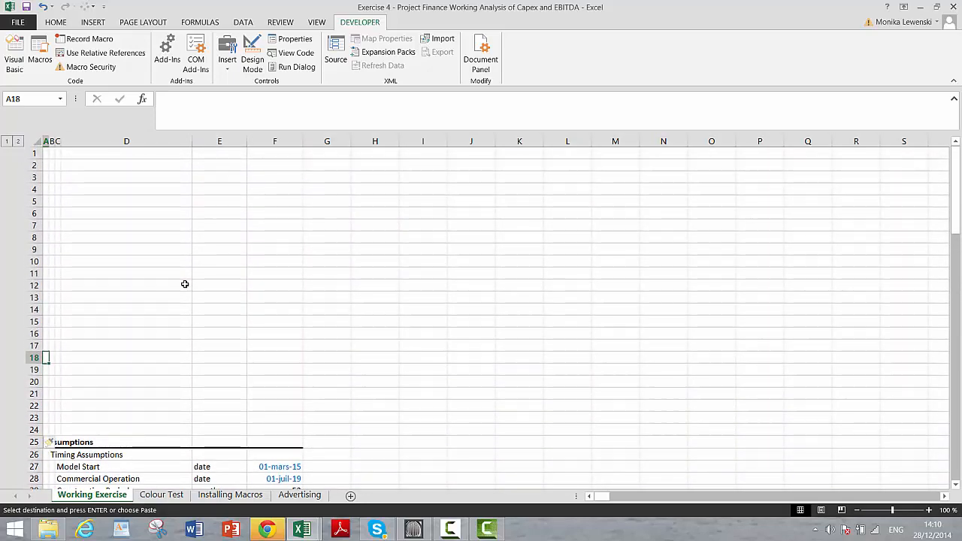
key("Return")
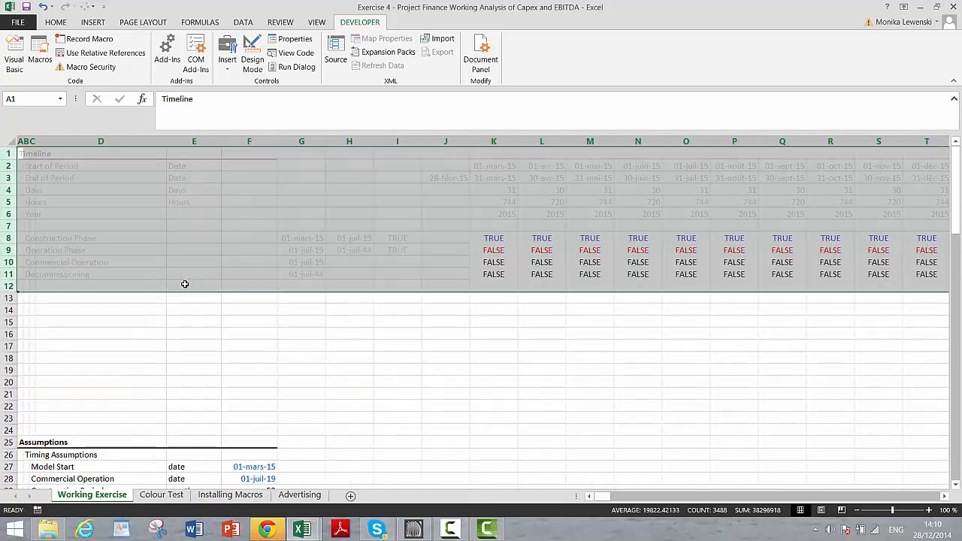
- Delete the leftover blank rows 13 to 24 between the Timeline block and the Assumptions heading
key("Down")
key("Down")
key("Down")
key("Down")
key("Down")
key("Down")
key("Down")
key("Down")
key("Down")
key("Down")
key("Down")
key("Down")
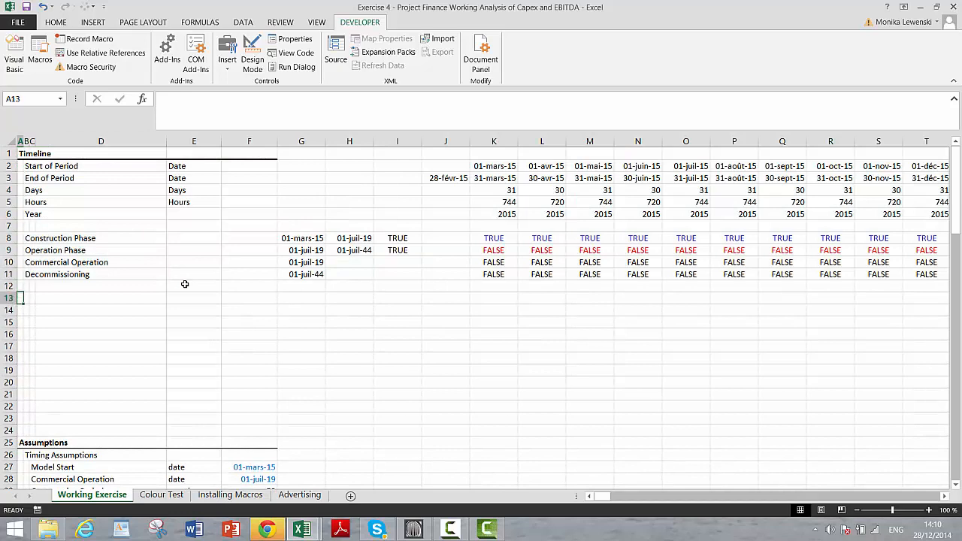
key("shift+space")
key("shift+Down")
key("shift+Down")
key("shift+Down")
key("shift+Down")
key("shift+Down")
key("shift+Down")
key("shift+Down")
key("shift+Down")
key("shift+Down")
key("shift+Down")
key("shift+Down")
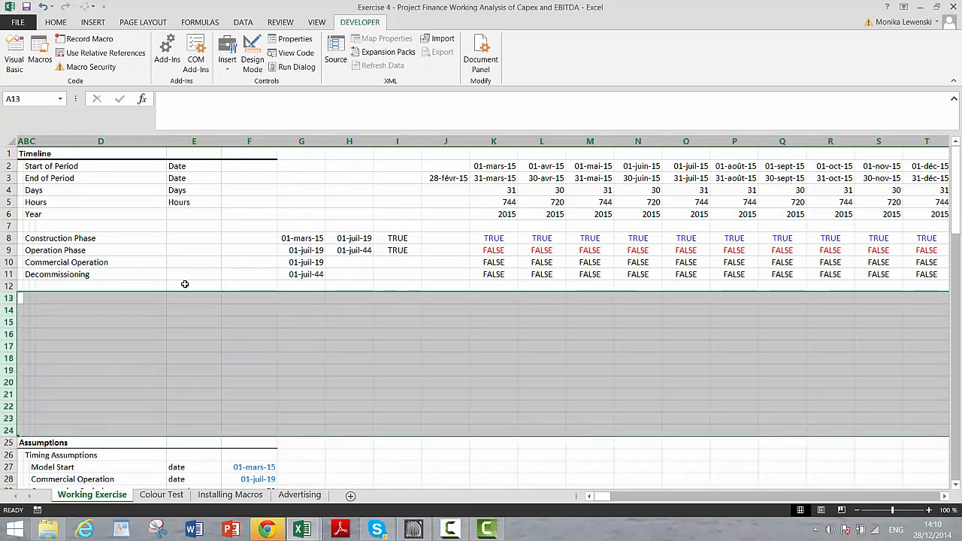
key("ctrl+minus")
- Add a conditional formatting rule to K2:OE282 using the Commercial Operation flag formula =K$10 and a light blue fill
key("Up")
key("Up")
key("Up")
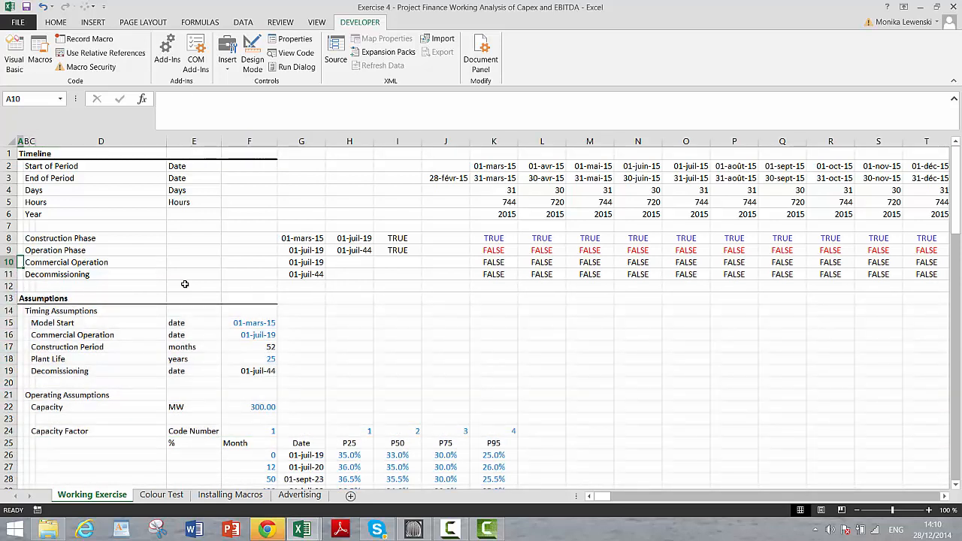
key("Up")
key("Up")
key("Up")
key("Up")
key("Up")
key("Up")
key("Up")
key("Up")
key("Up")
key("Right")
key("Right")
key("Right")
key("Right")
key("Right")
key("Right")
key("Right")
key("Right")
key("Right")
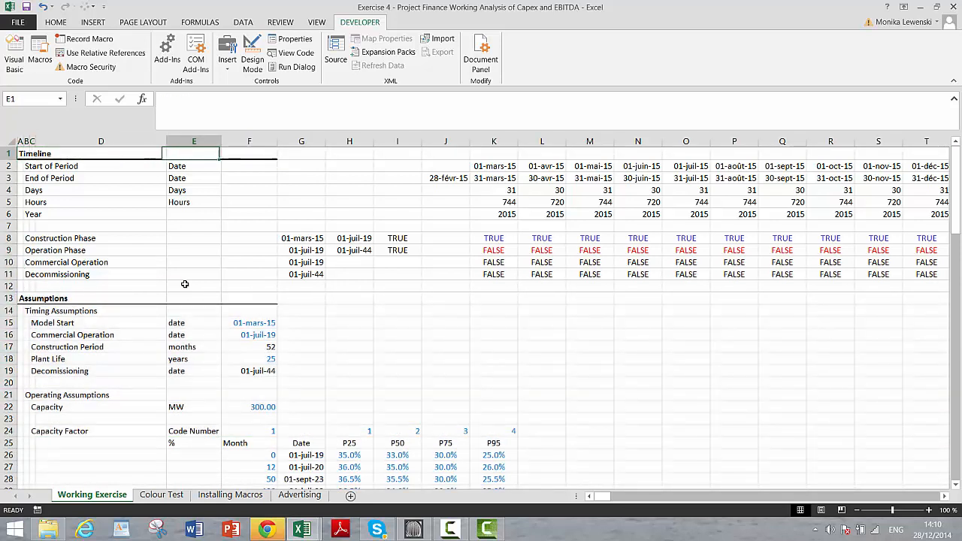
key("Right")
key("Down")
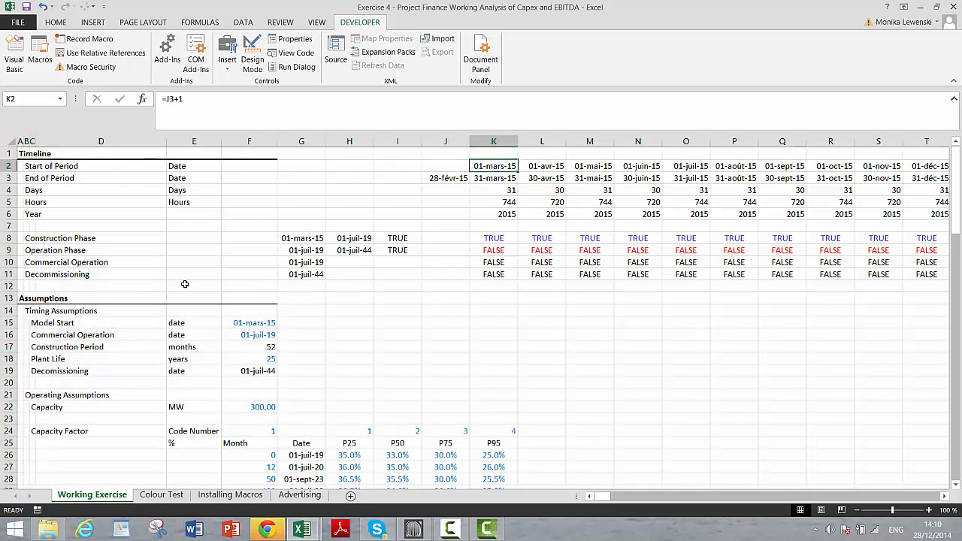
key("ctrl+shift+Down")
key("ctrl+shift+Down")
key("ctrl+shift+Down")
key("ctrl+shift+Down")
key("ctrl+shift+Down")
key("ctrl+shift+Down")
key("ctrl+shift+Down")
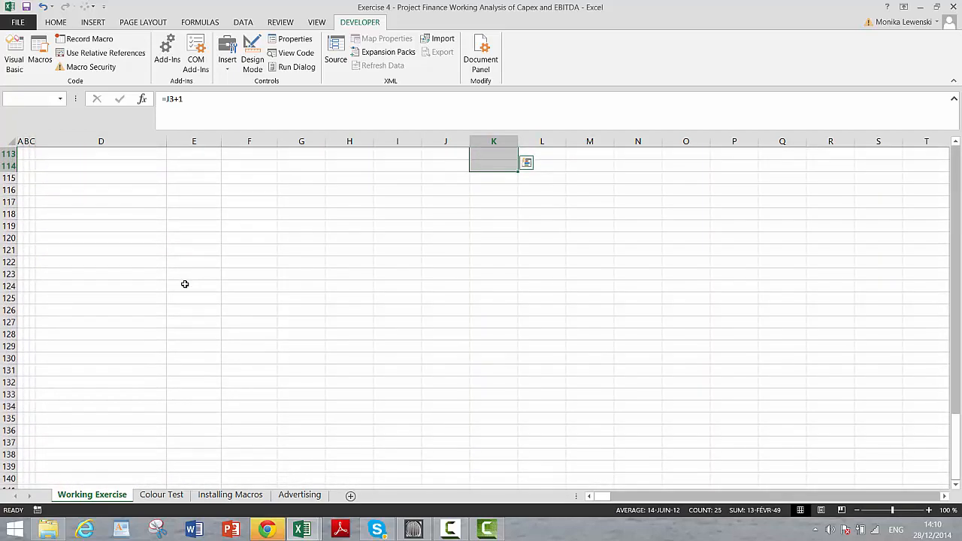
key("ctrl+shift+Down")
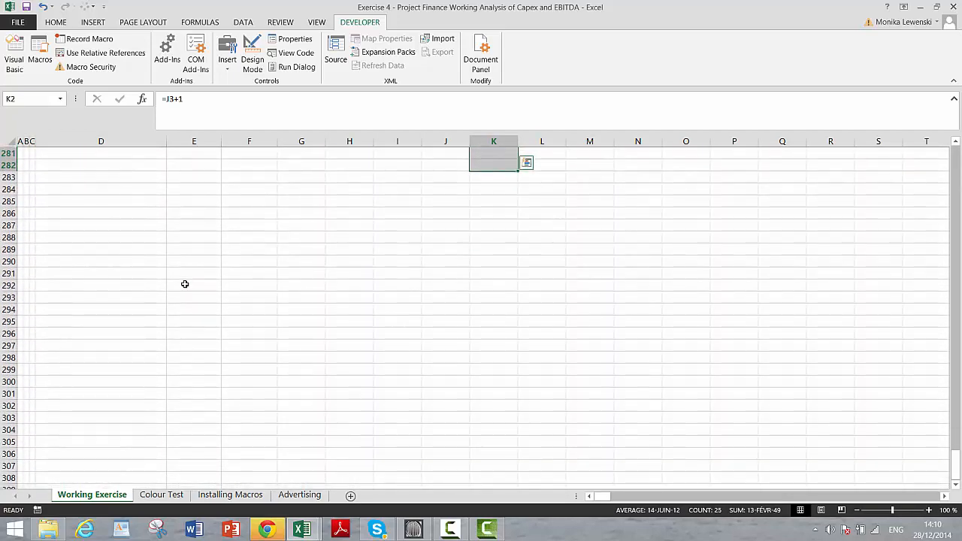
key("ctrl+shift+Right")
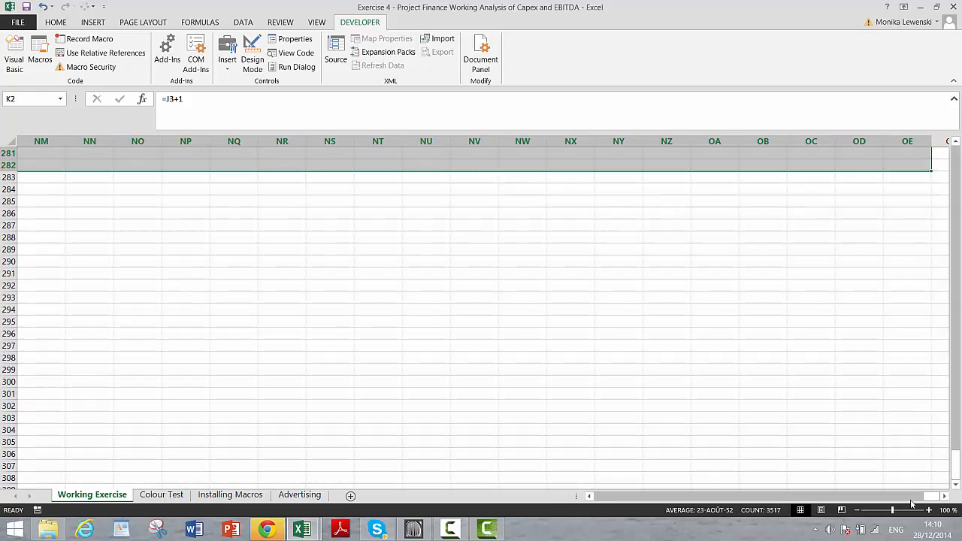
left_click_drag(933, 497, 604, 498)
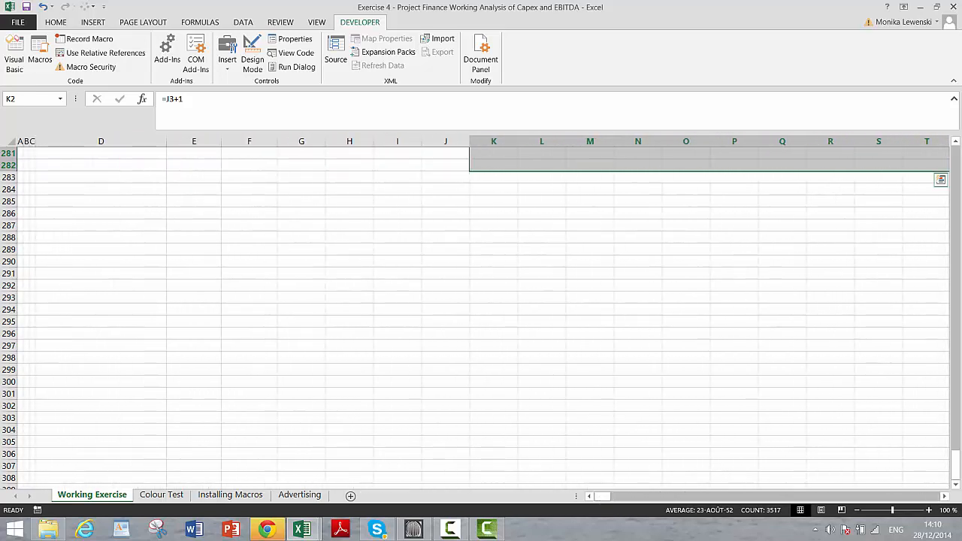
left_click_drag(960, 473, 938, 136)
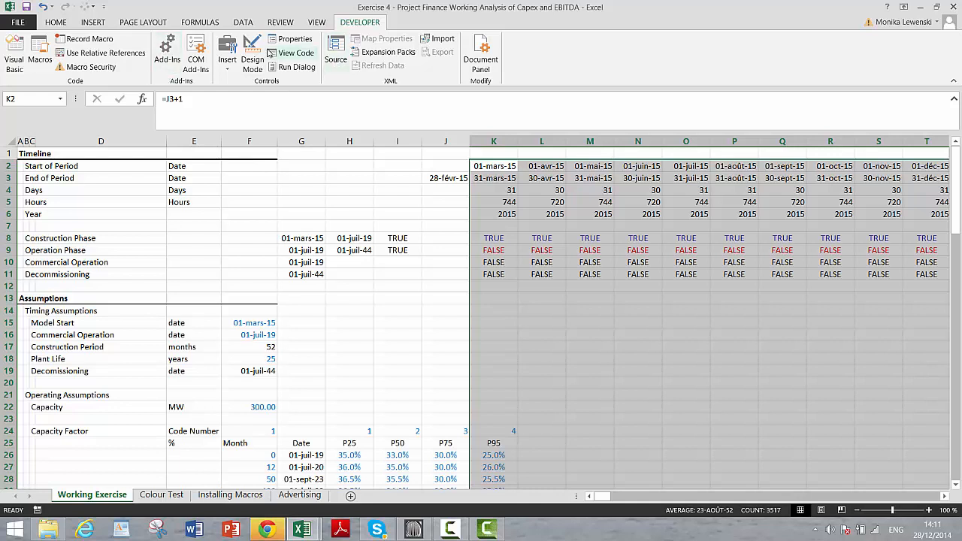
left_click(56, 23)
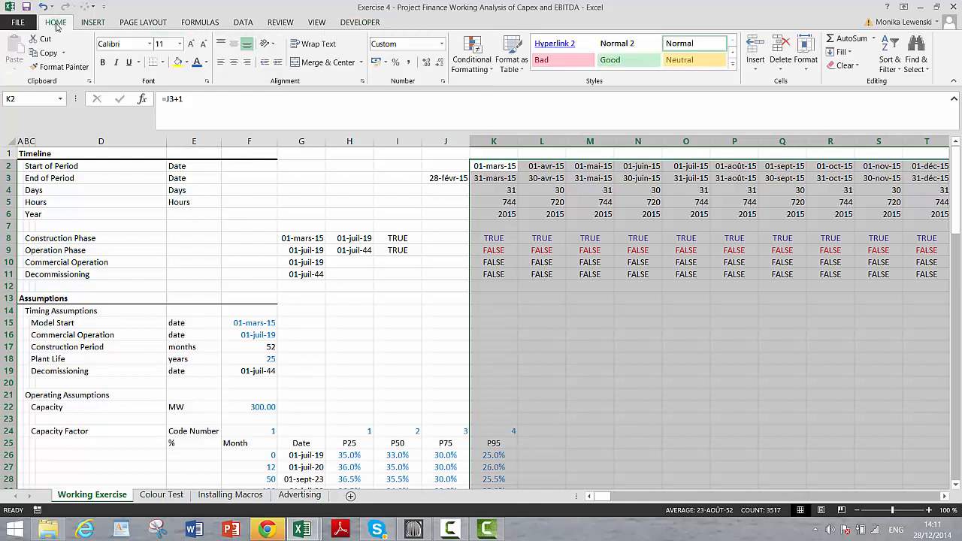
left_click(475, 69)
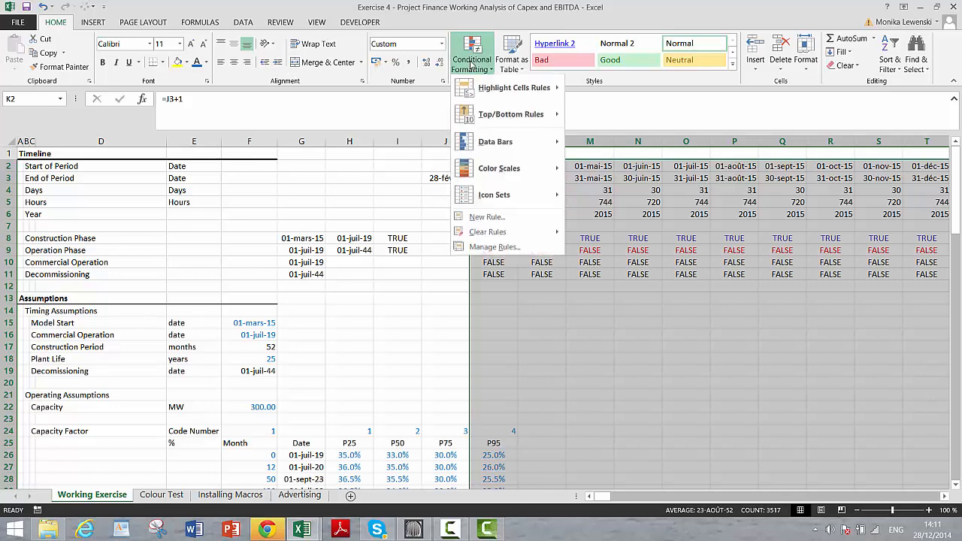
left_click(485, 218)
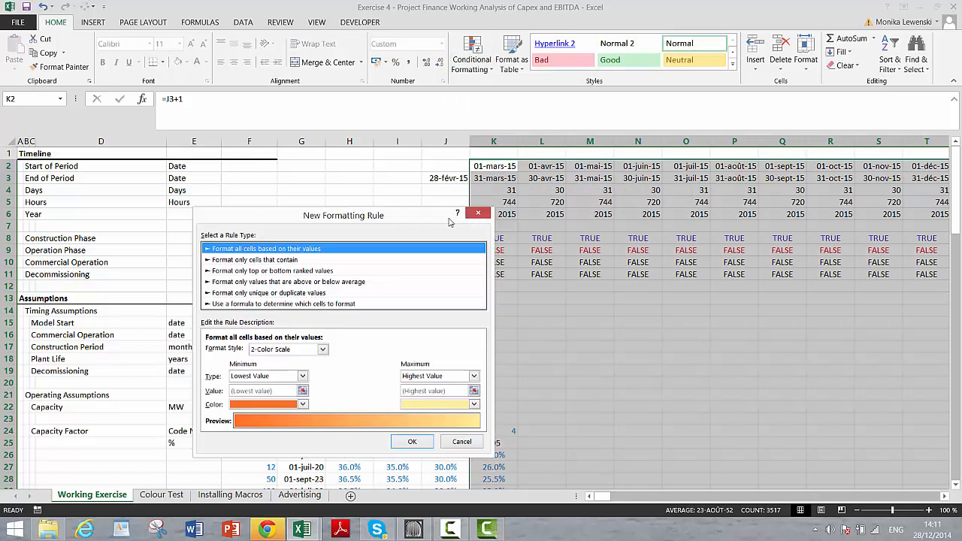
left_click(301, 304)
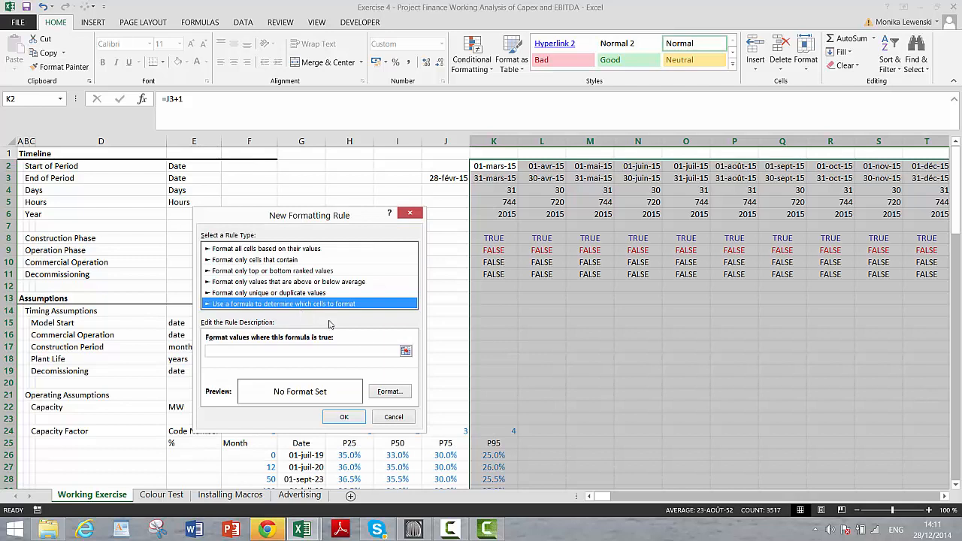
left_click(406, 352)
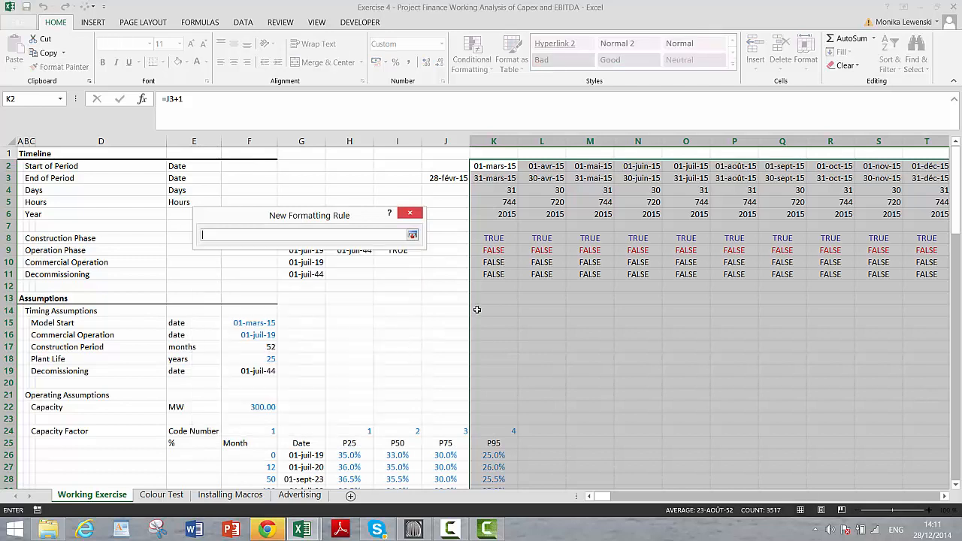
left_click(487, 263)
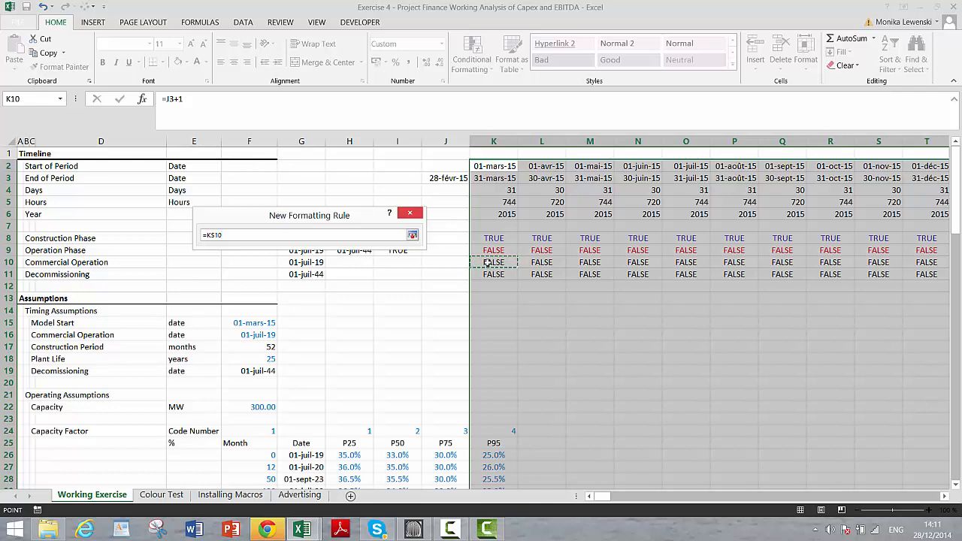
key("Return")
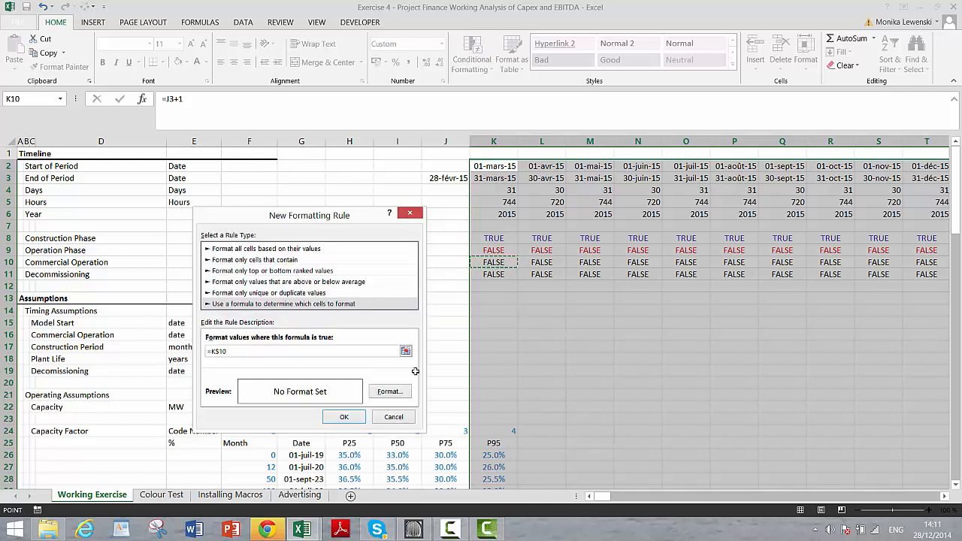
left_click(397, 394)
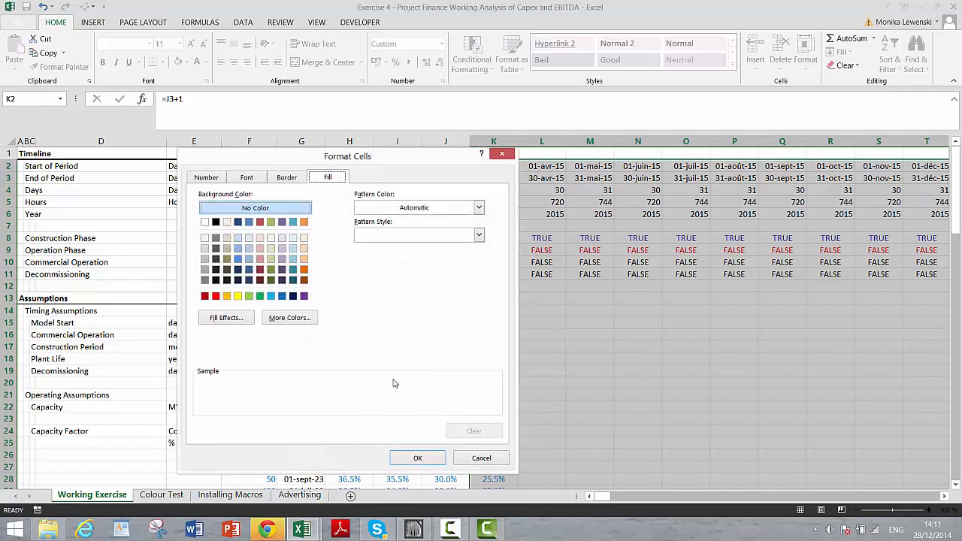
left_click(238, 241)
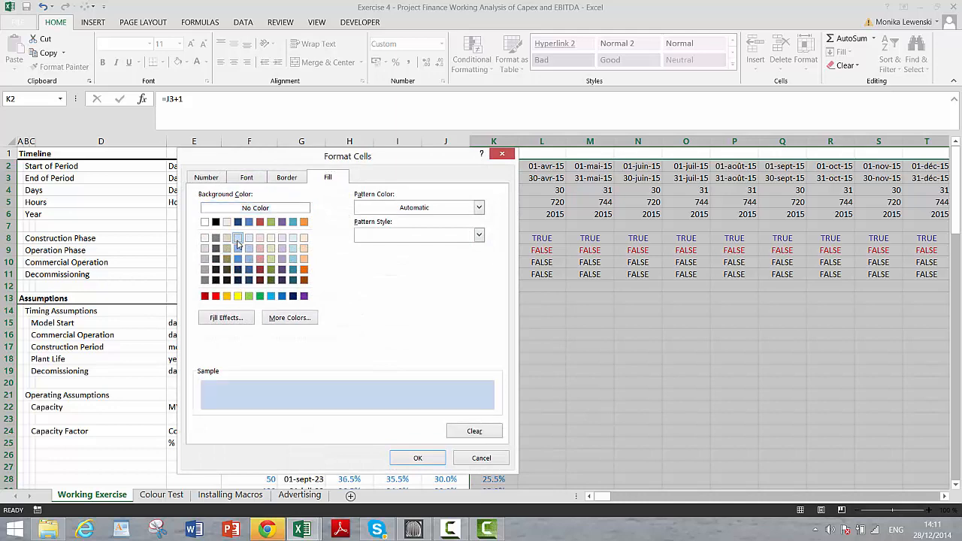
left_click(401, 459)
left_click(354, 424)
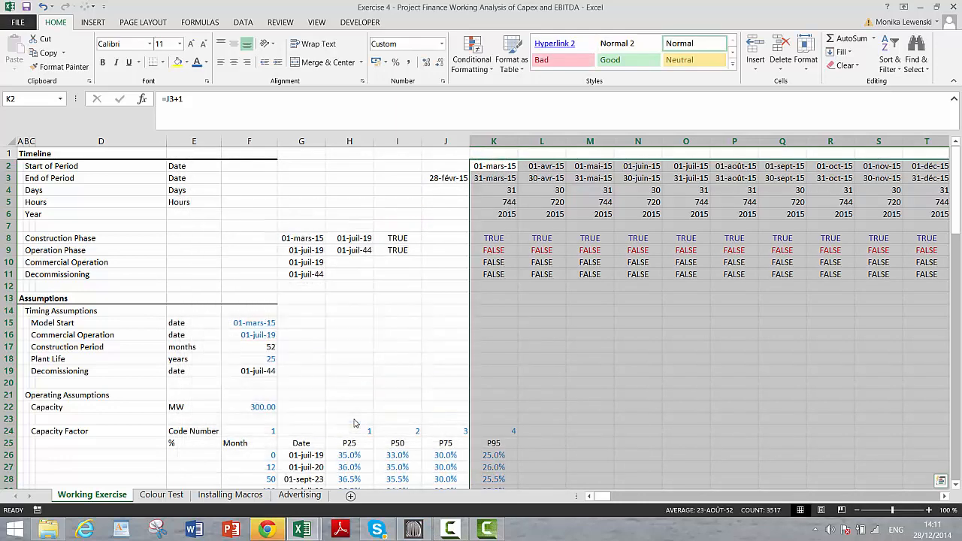
- Add a conditional formatting rule to the selected timeline range using the Decommissioning flag formula =K$11 and a pale orange fill
left_click(471, 58)
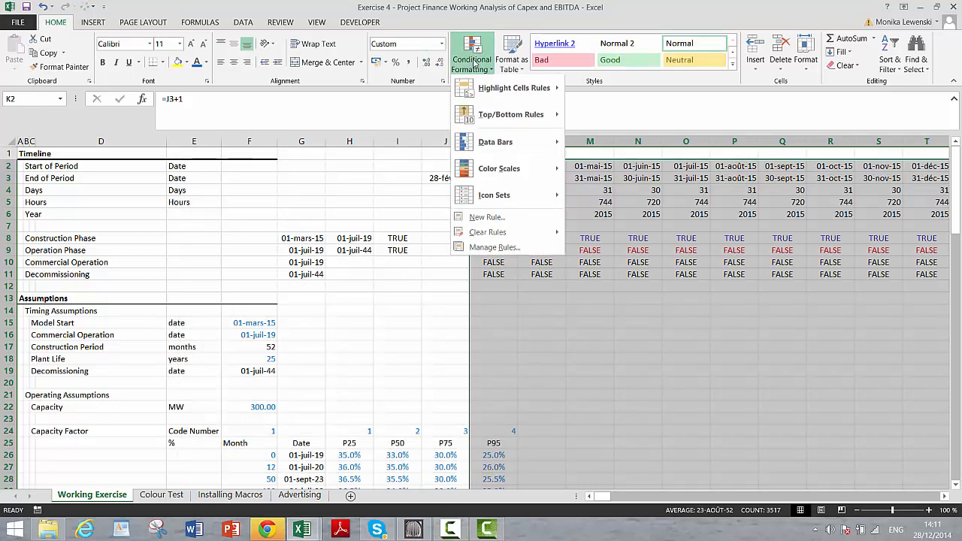
left_click(477, 218)
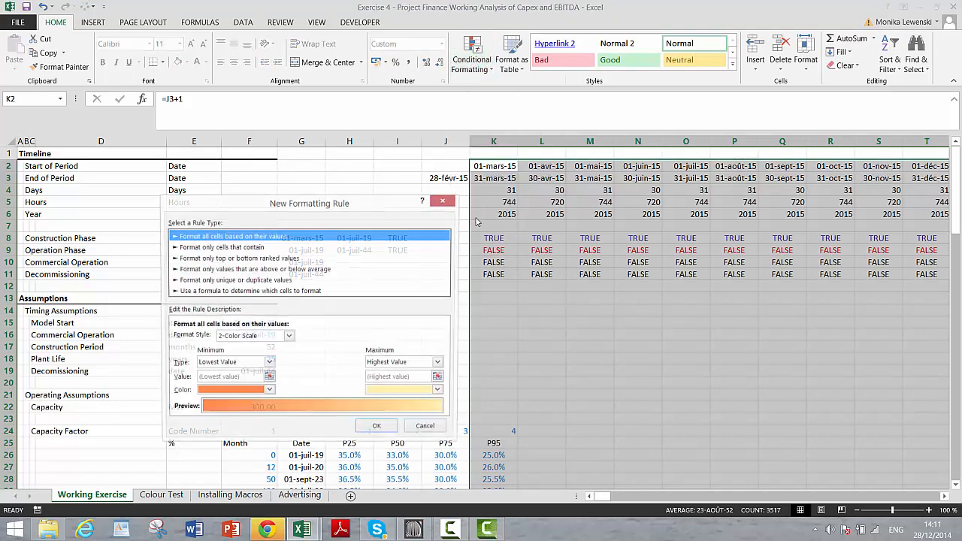
left_click(248, 292)
left_click(371, 339)
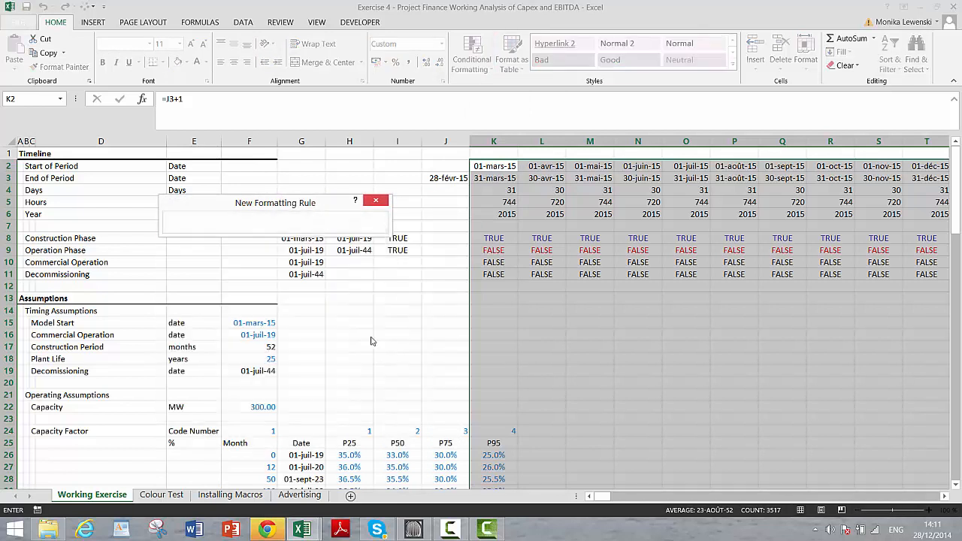
left_click(485, 275)
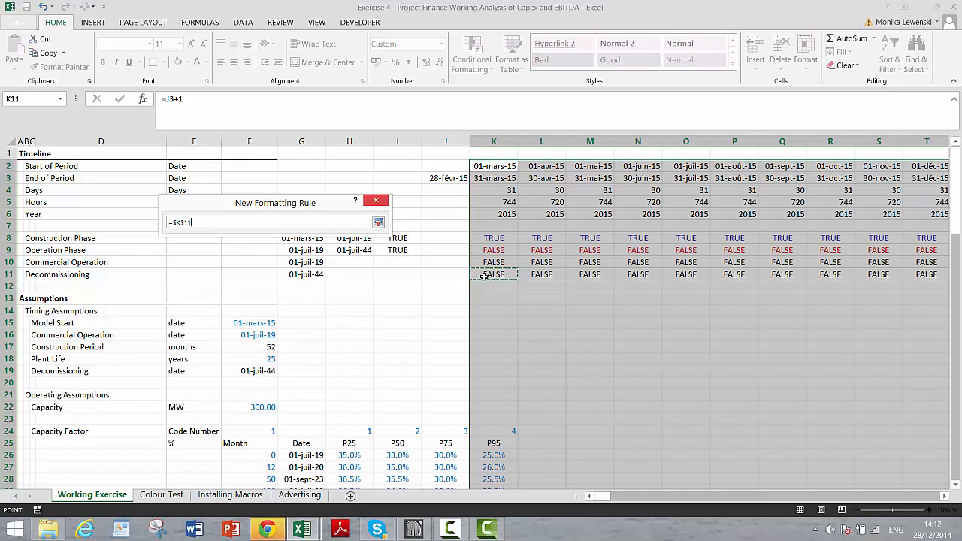
key("F4")
key("Return")
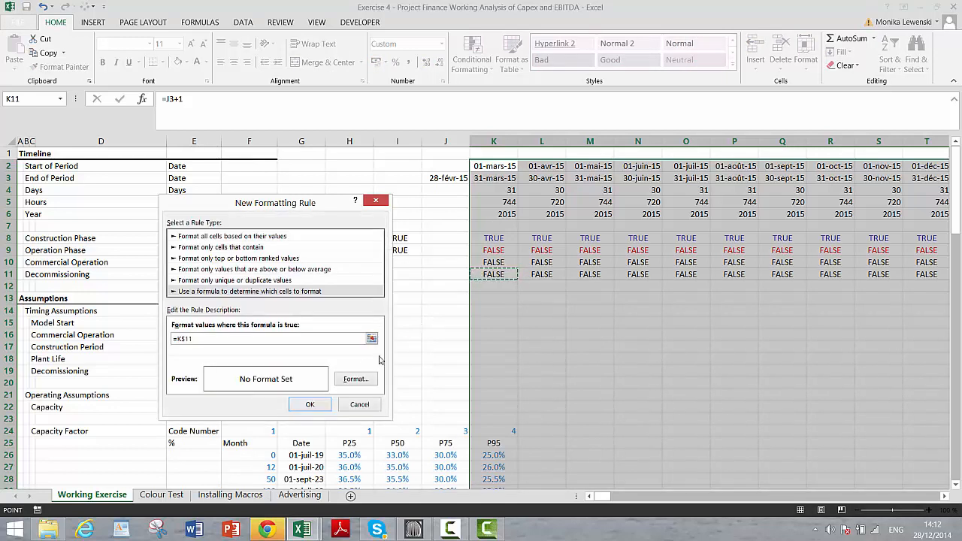
left_click(356, 380)
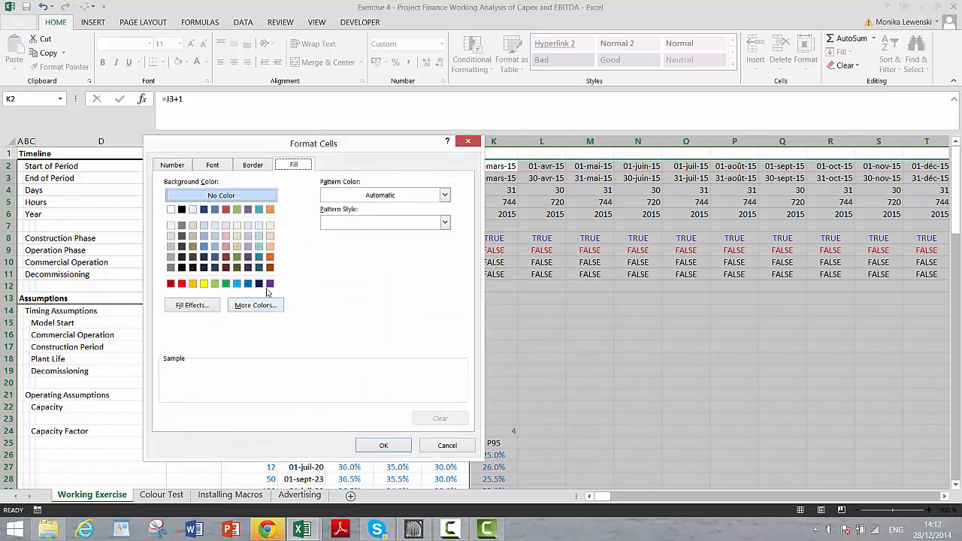
left_click(270, 226)
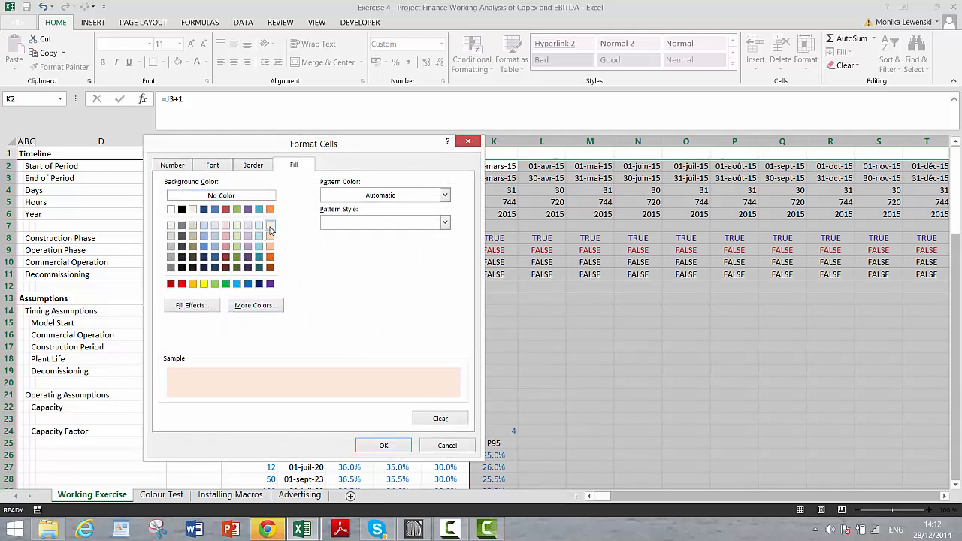
left_click(380, 446)
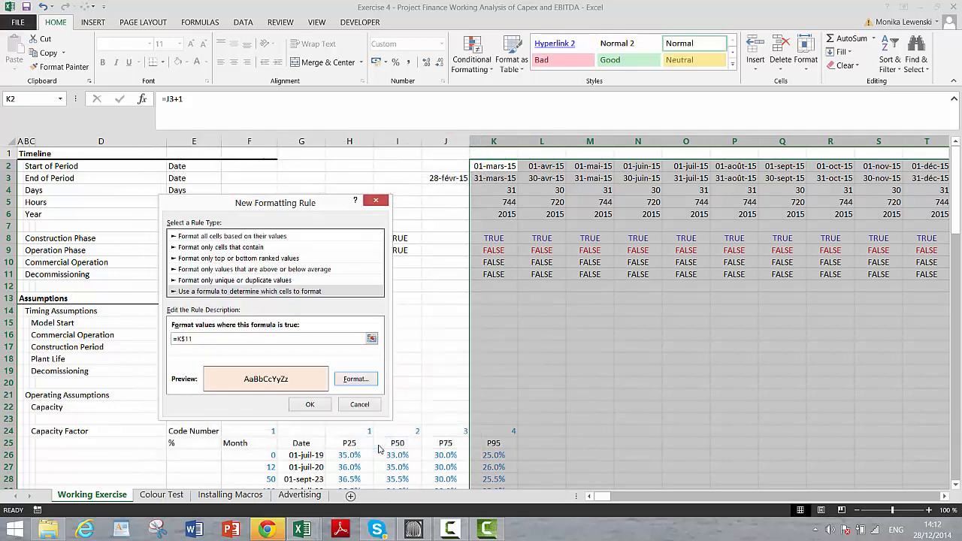
left_click(311, 407)
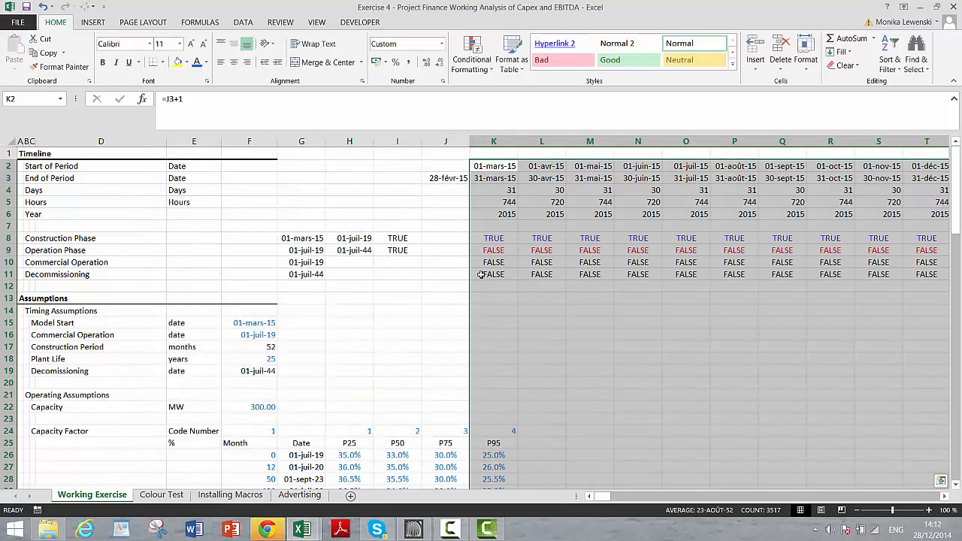
- Inspect the monthly columns from the model start to July 2019 to check the commercial operation highlighting
left_click(489, 318)
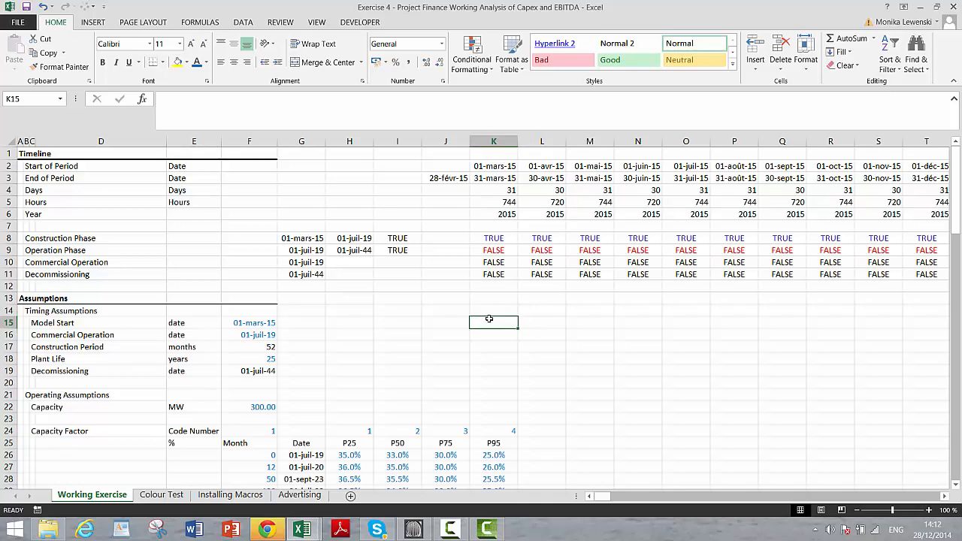
key("Right")
key("Right")
key("Right")
key("Right")
key("Right")
key("Right")
key("Right")
key("Right")
key("Right")
key("Right")
key("Right")
key("Right")
key("Right")
key("Right")
key("Right")
key("Right")
key("Right")
key("Right")
key("Right")
key("Right")
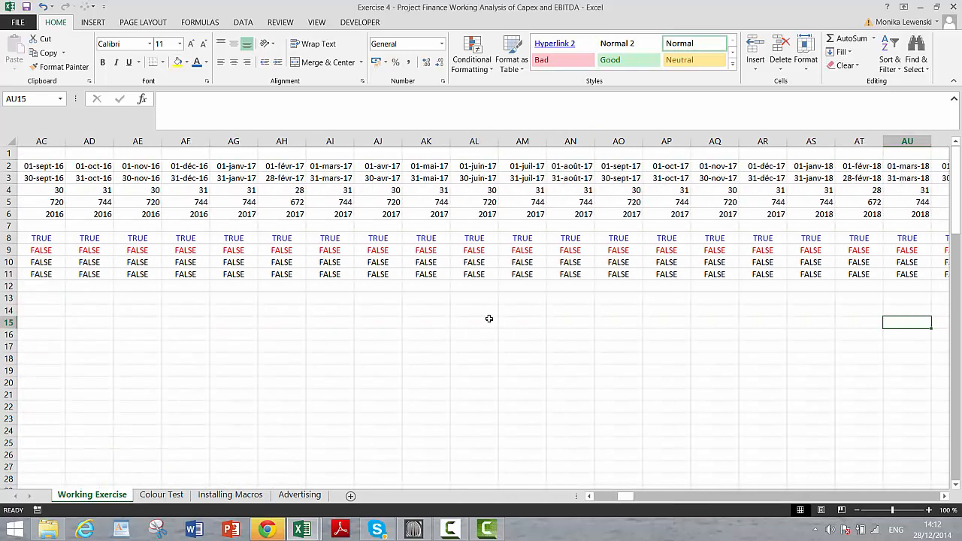
key("Right")
key("Right")
key("Right")
key("Right")
key("Right")
key("Right")
key("Right")
key("Right")
key("Right")
key("Right")
key("Right")
key("Right")
key("Right")
key("Right")
key("Right")
key("Right")
key("Right")
key("Right")
key("Right")
key("Right")
key("Left")
key("Left")
key("Left")
key("Left")
key("Left")
key("Left")
key("Left")
key("Left")
key("Left")
key("Left")
key("Left")
key("Left")
key("Left")
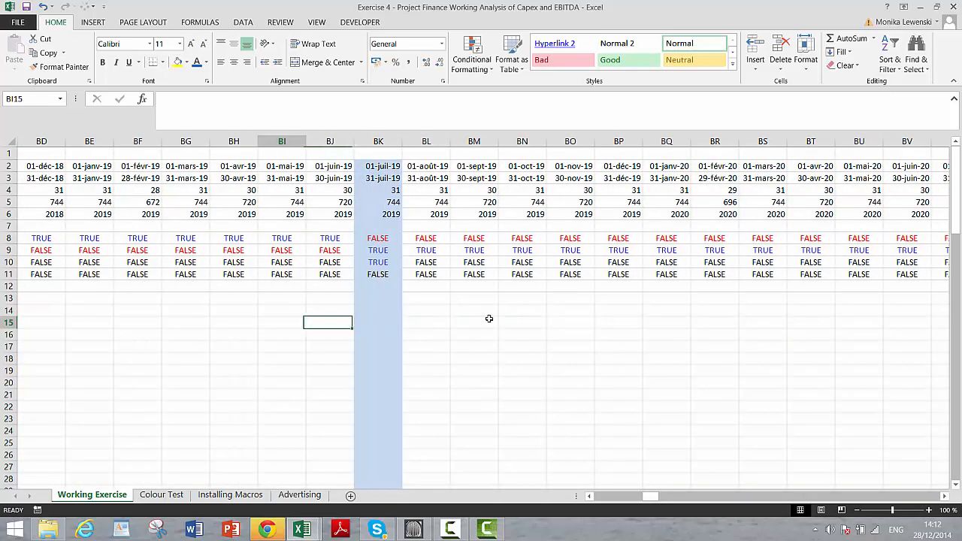
key("Right")
key("Right")
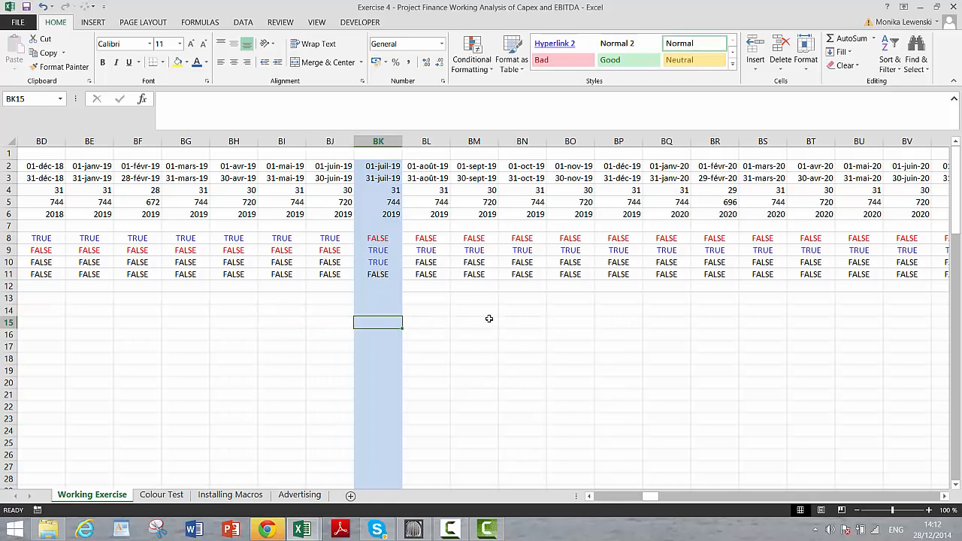
- Inspect the monthly columns from August 2019 through the mid-2040s to check the decommissioning highlighting
key("Up")
key("Up")
key("Up")
key("Up")
key("Up")
key("Up")
key("Up")
key("Up")
key("Up")
key("Up")
key("Up")
key("Up")
key("Up")
key("Up")
key("Right")
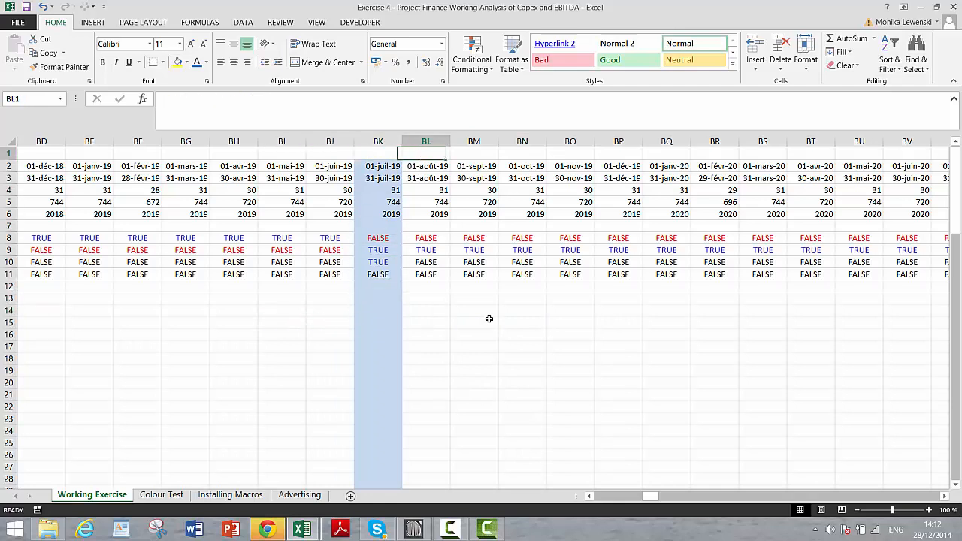
key("Right")
key("Right")
key("Right")
key("Right")
key("Right")
key("Right")
key("Right")
key("Right")
key("Right")
key("Right")
key("Right")
key("Right")
key("Right")
key("Right")
key("Right")
key("Right")
key("Right")
key("Right")
key("Right")
key("Right")
key("Right")
key("Right")
key("Right")
key("Right")
key("Right")
key("Right")
key("Right")
key("Right")
key("Right")
key("Right")
key("Right")
key("Right")
key("Right")
key("Right")
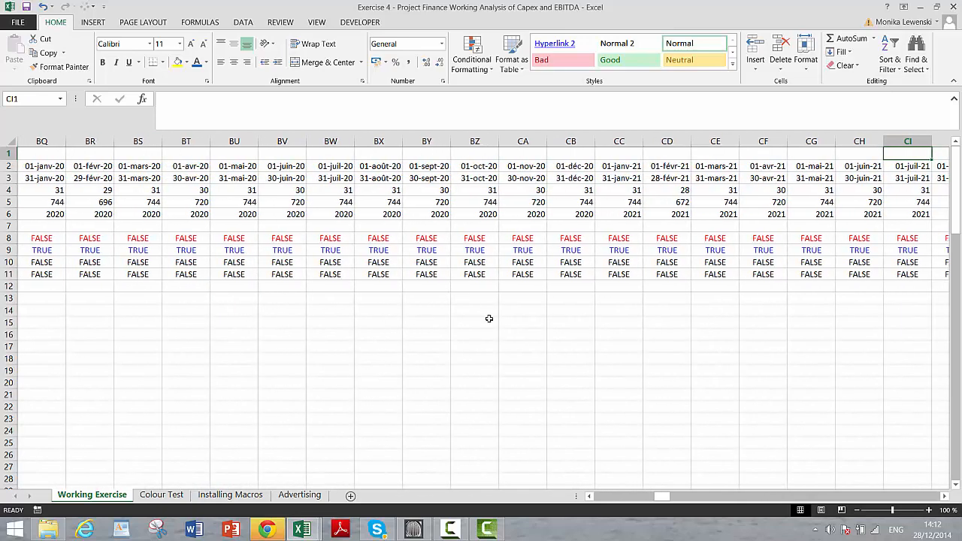
key("Right")
key("Right")
key("Right")
key("Right")
key("Right")
key("Right")
key("Right")
key("Right")
key("Right")
key("Right")
key("Right")
key("Right")
key("Right")
key("Right")
key("Right")
key("Right")
key("Right")
key("Right")
key("Right")
key("Right")
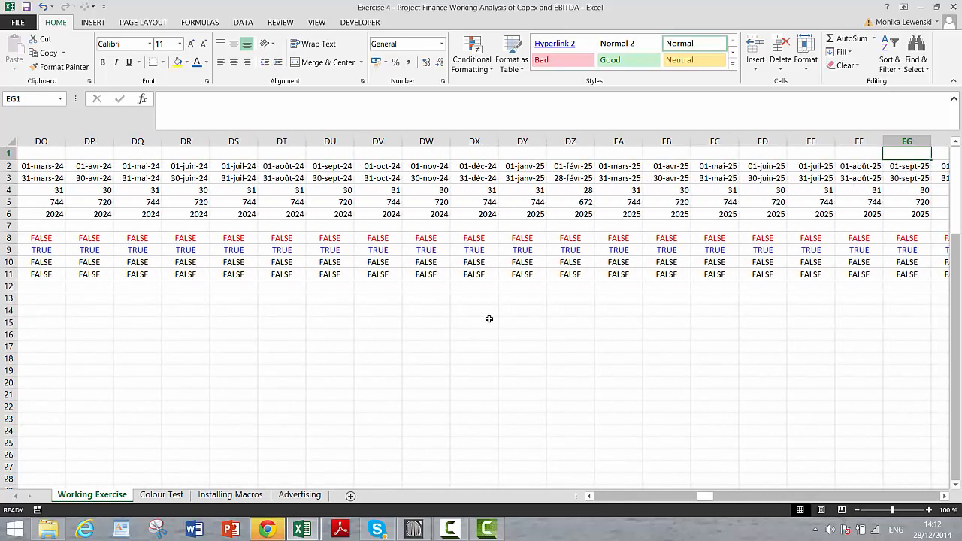
key("Right")
key("Right")
key("Right")
key("Right")
key("Right")
key("Right")
key("Right")
key("Right")
key("Right")
key("Right")
key("Right")
key("Right")
key("Right")
key("Right")
key("Right")
key("Right")
key("Right")
key("Right")
key("Right")
key("Right")
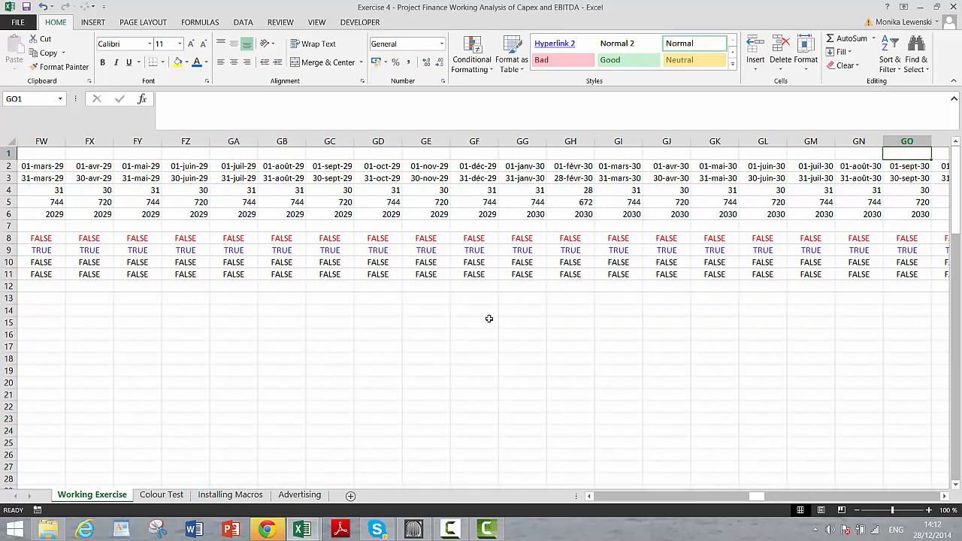
key("Right")
key("Right")
key("Right")
key("Right")
key("Right")
key("Right")
key("Right")
key("Right")
key("Right")
key("Right")
key("Right")
key("Right")
key("Right")
key("Right")
key("Right")
key("Right")
key("Right")
key("Right")
key("Right")
key("Right")
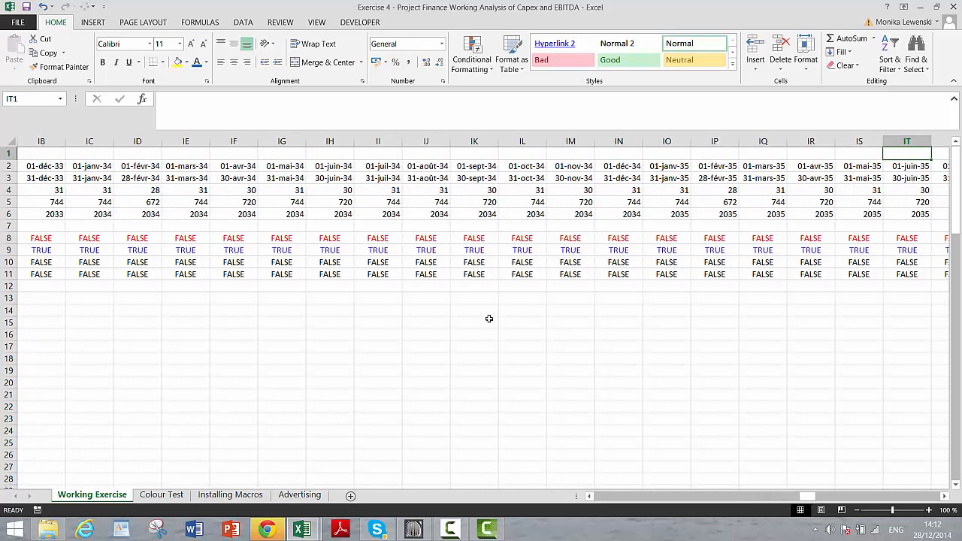
key("Right")
key("Right")
key("Right")
key("Right")
key("Right")
key("Right")
key("Right")
key("Right")
key("Right")
key("Right")
key("Right")
key("Right")
key("Right")
key("Right")
key("Right")
key("Right")
key("Right")
key("Right")
key("Right")
key("Right")
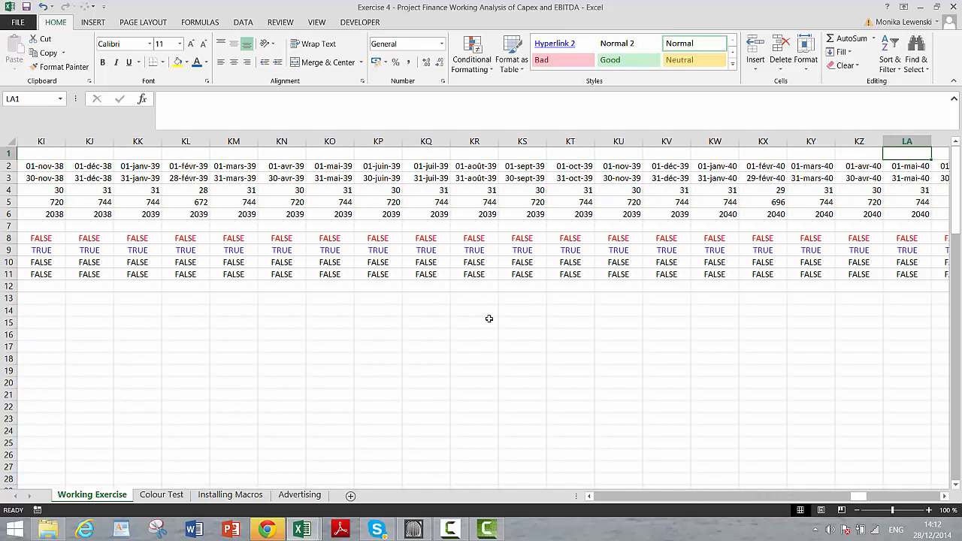
key("Right")
key("Right")
key("Right")
key("Right")
key("Right")
key("Right")
key("Right")
key("Right")
key("Right")
key("Right")
key("Right")
key("Right")
key("Right")
key("Right")
key("Right")
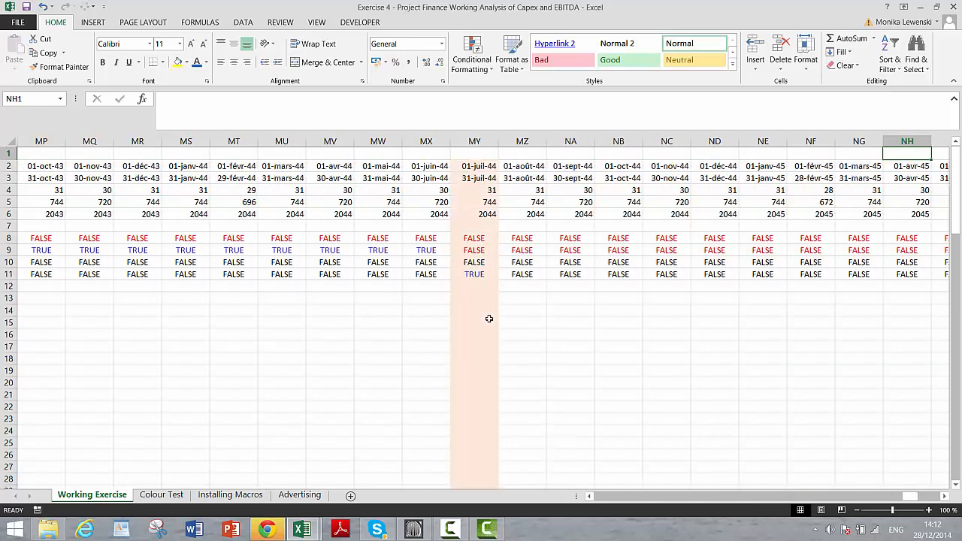
key("Left")
key("Left")
key("Left")
key("Left")
key("Left")
key("Left")
key("Left")
key("Left")
- Colour the FALSE flags red in the Commercial Operation and Decommissioning rows, K10:OE11, matching the phase rows above
key("ctrl+Home")
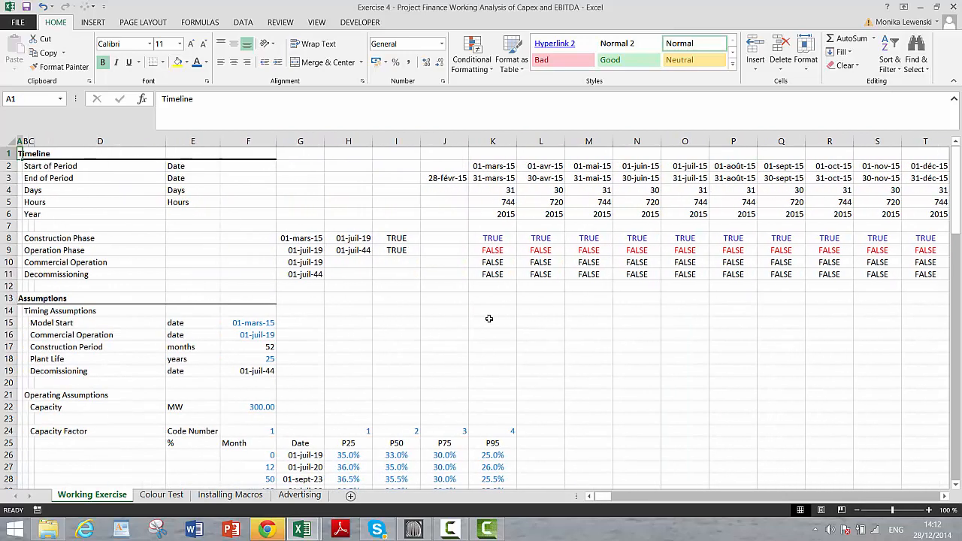
left_click(495, 260)
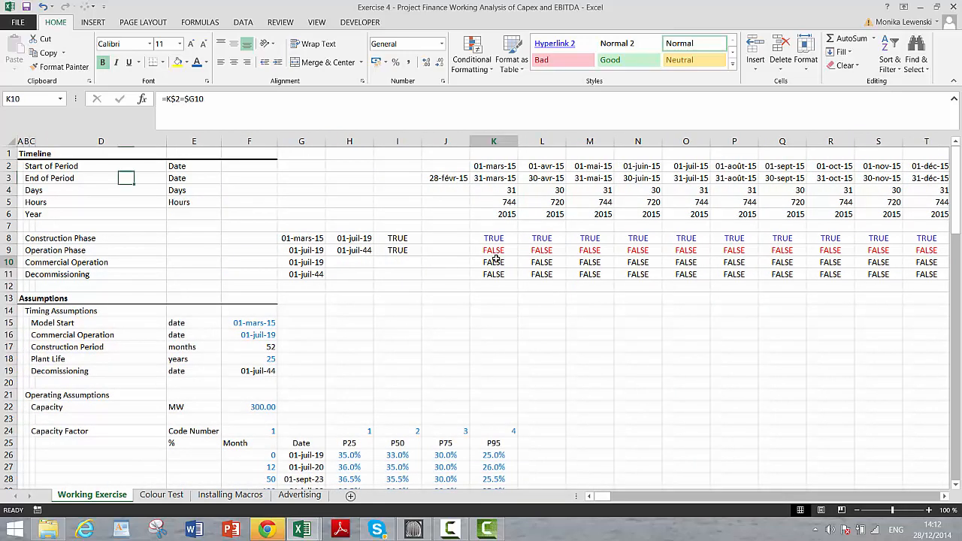
key("shift+Down")
key("ctrl+shift+Right")
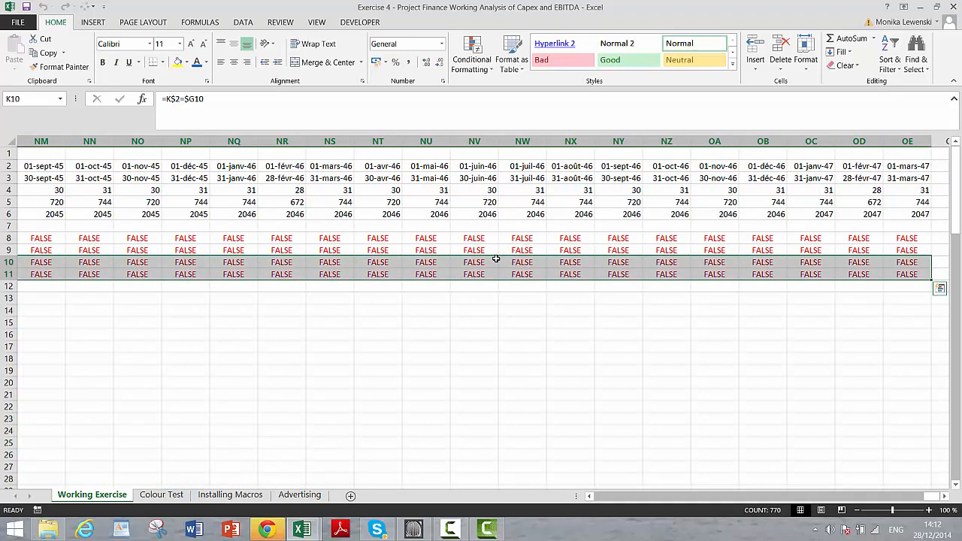
key("Home")
key("Down")
key("Down")
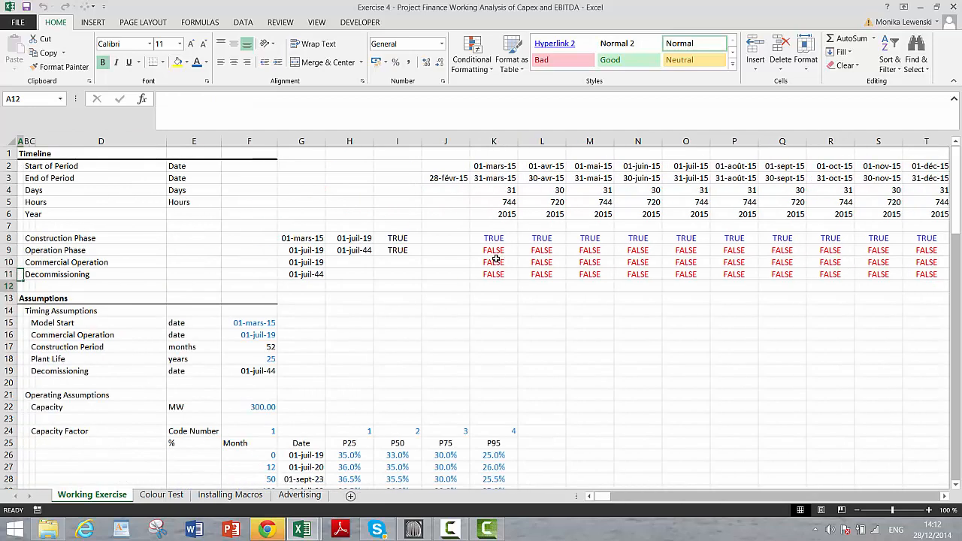
key("Right")
key("Right")
key("Right")
key("Right")
key("Right")
key("Right")
key("Right")
key("Right")
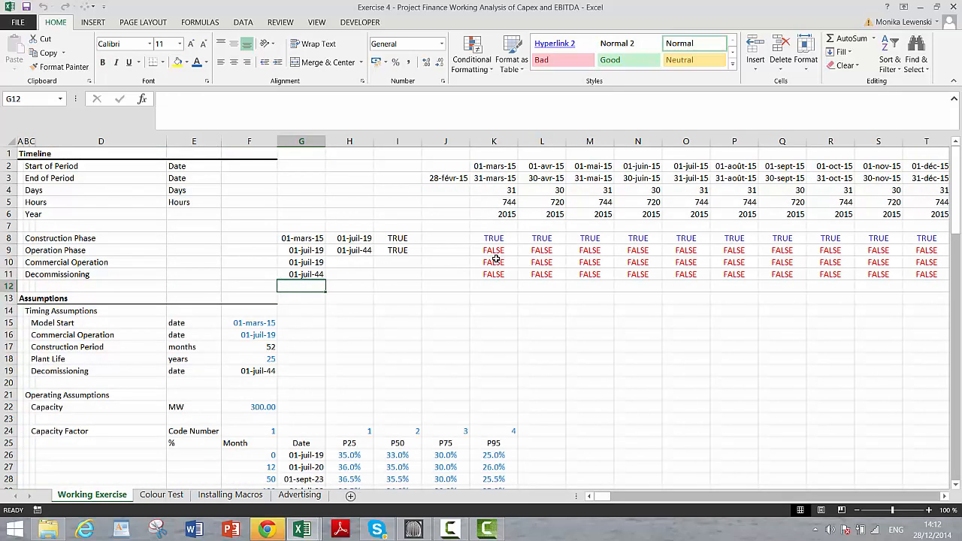
key("Right")
key("Left")
key("Right")
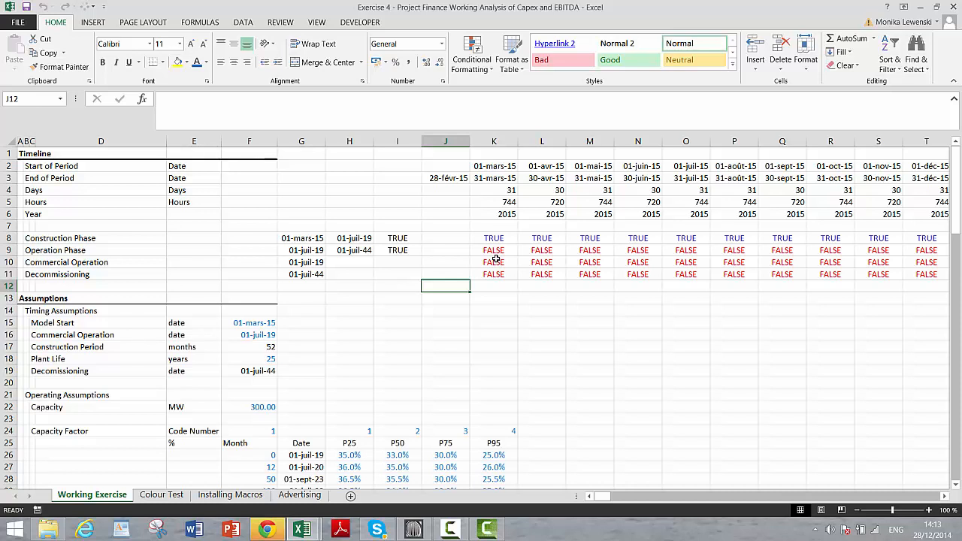
- Switch to the open Exercise 1 Simple Project Finance Model workbook
key("alt+w")
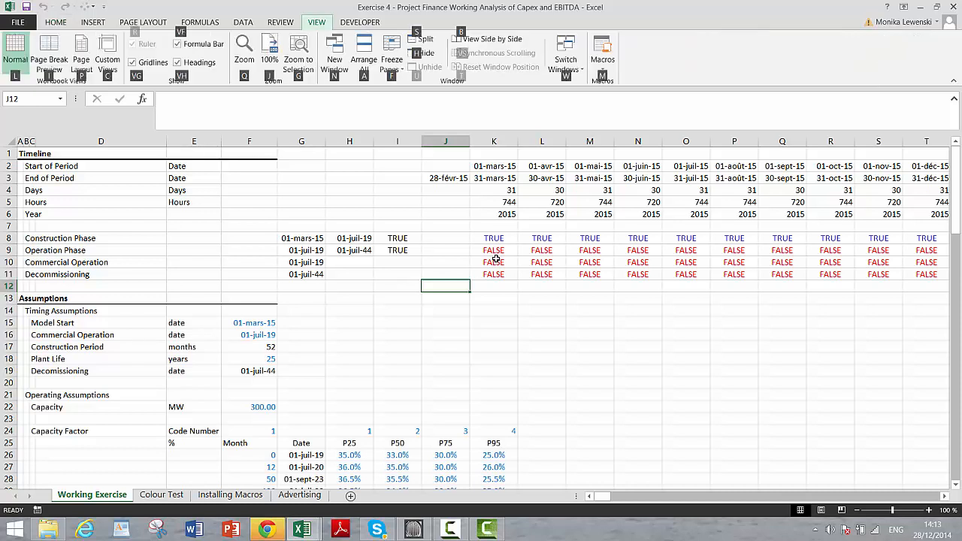
key("w")
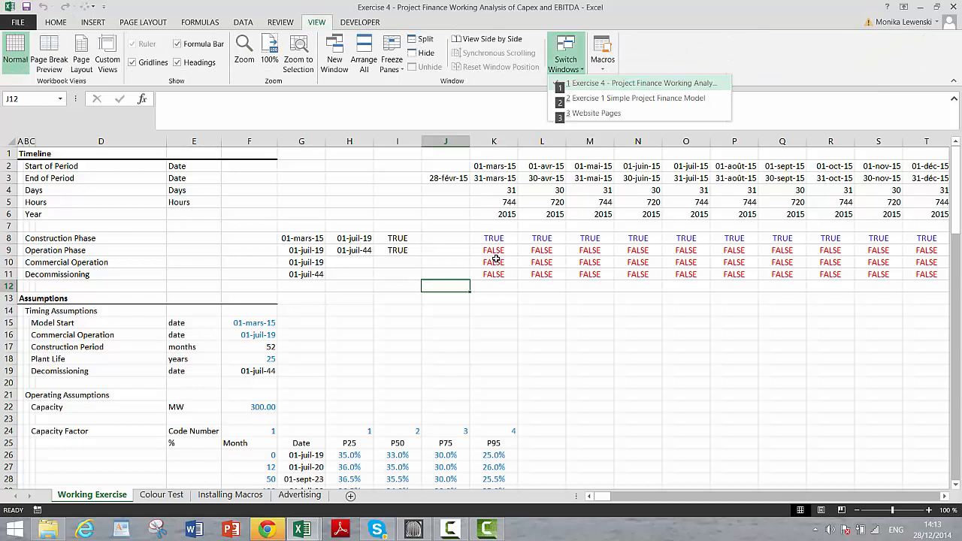
key("2")
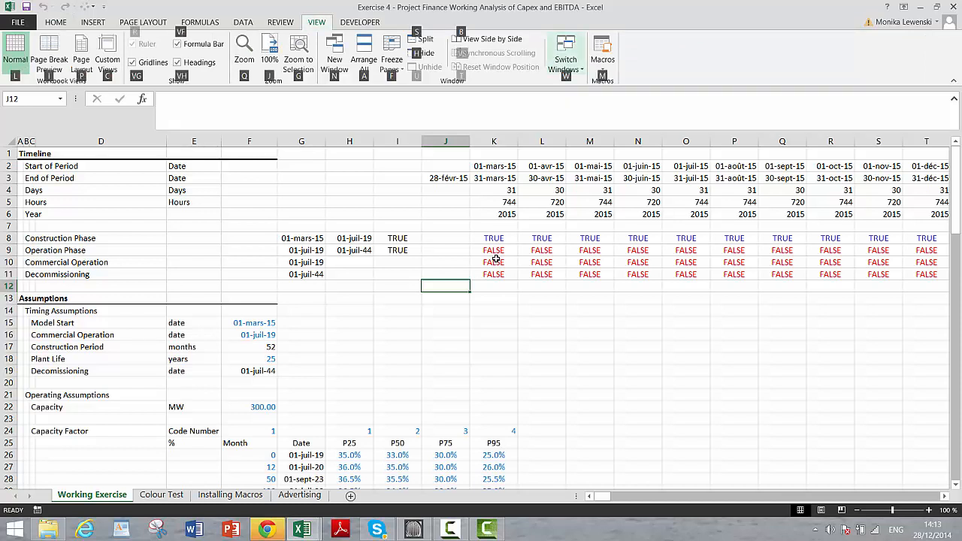
- Freeze the panes at cell J12 so the timeline rows and label columns stay fixed
key("alt")
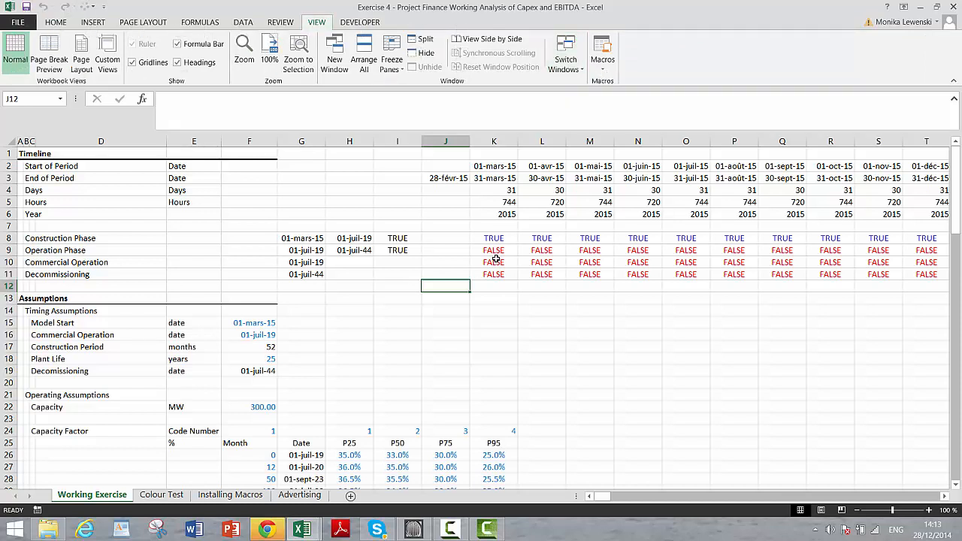
key("alt+w")
key("f")
key("f")
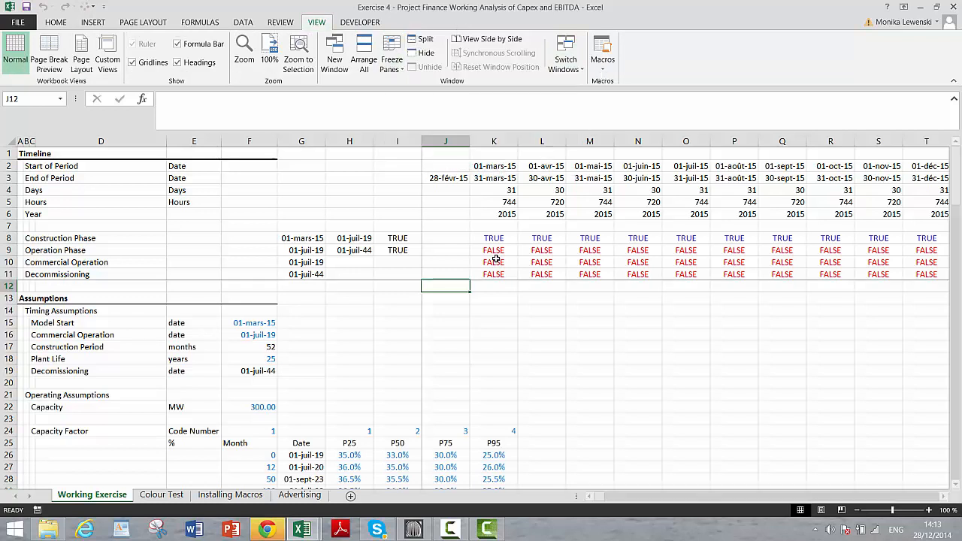
- Examine the assumptions below the frozen timeline, down to the blank rows beneath the inflation cases
key("Down")
key("Down")
key("Down")
key("Down")
key("Down")
key("Down")
key("Down")
key("Down")
key("Down")
key("Down")
key("Down")
key("Down")
key("Down")
key("Down")
key("Down")
key("Down")
key("Down")
key("Down")
key("Down")
key("Down")
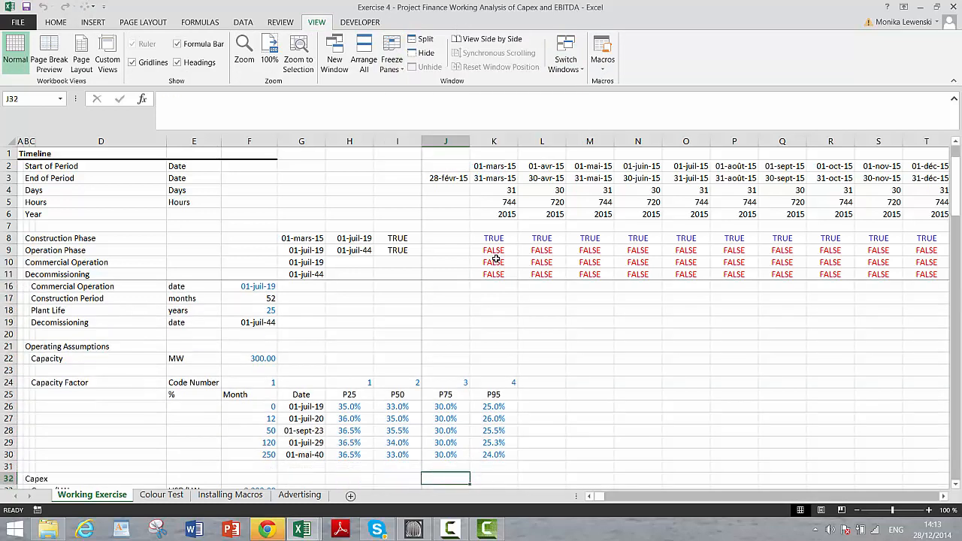
key("Down")
key("Down")
key("Down")
key("Down")
key("Down")
key("Down")
key("Down")
key("Down")
key("Down")
key("Down")
key("Down")
key("Down")
key("Down")
key("Down")
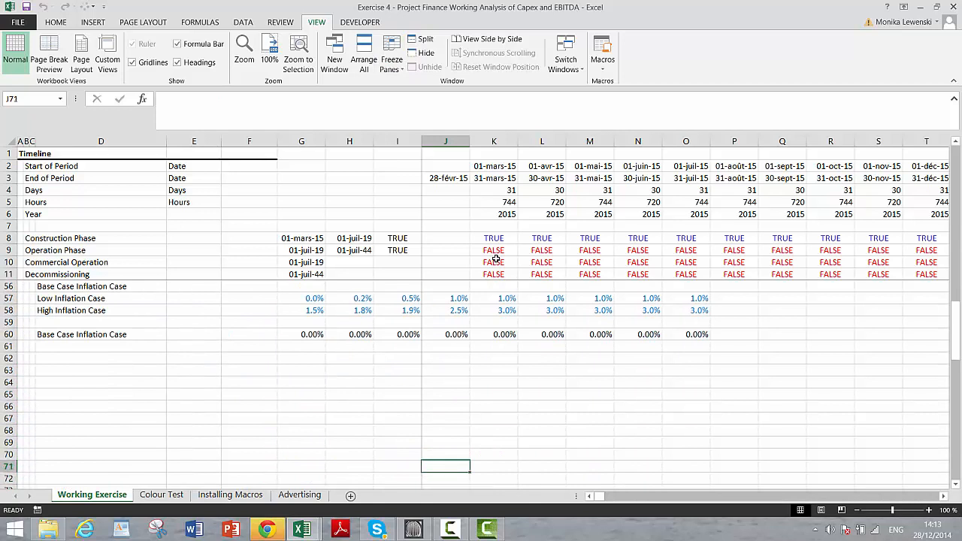
key("Up")
key("Up")
key("Up")
key("Up")
key("Up")
key("Up")
key("Up")
key("Up")
key("Up")
key("Up")
key("Up")
key("Up")
key("Up")
key("Up")
key("Up")
key("Up")
key("Up")
key("Up")
key("Up")
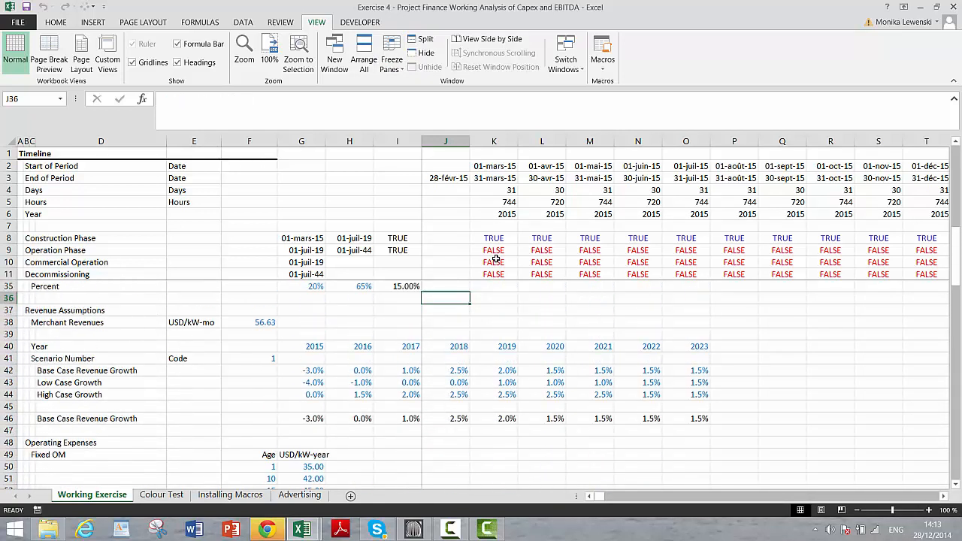
key("Down")
key("Down")
key("Down")
key("Down")
key("Down")
key("Down")
key("Down")
key("Down")
key("Down")
key("Down")
key("Down")
key("Down")
key("Down")
key("Down")
key("Down")
key("Down")
key("Down")
key("Down")
key("Down")
key("Down")
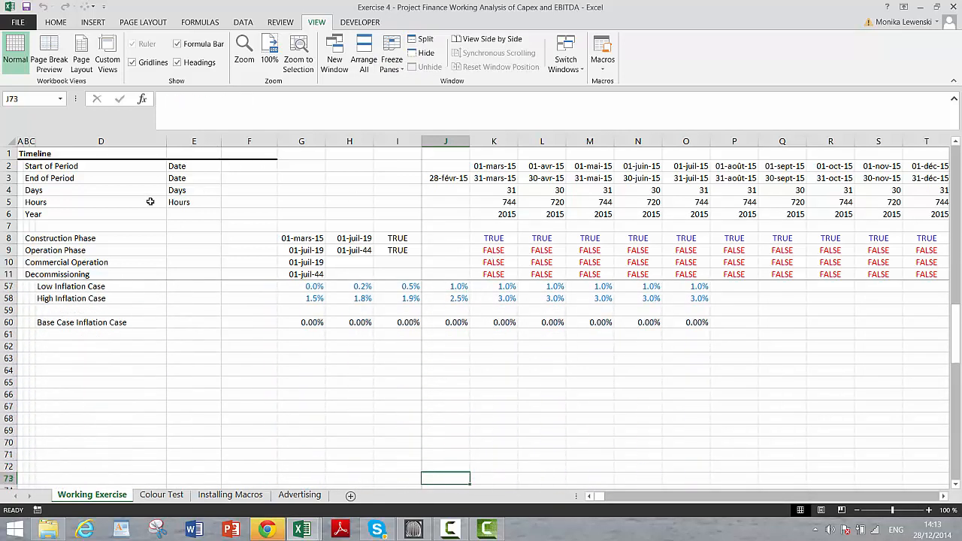
- Delete the blank rows 62 to 74 between the inflation cases and the Capacity, Output and Capital Expenditures section
left_click(8, 347)
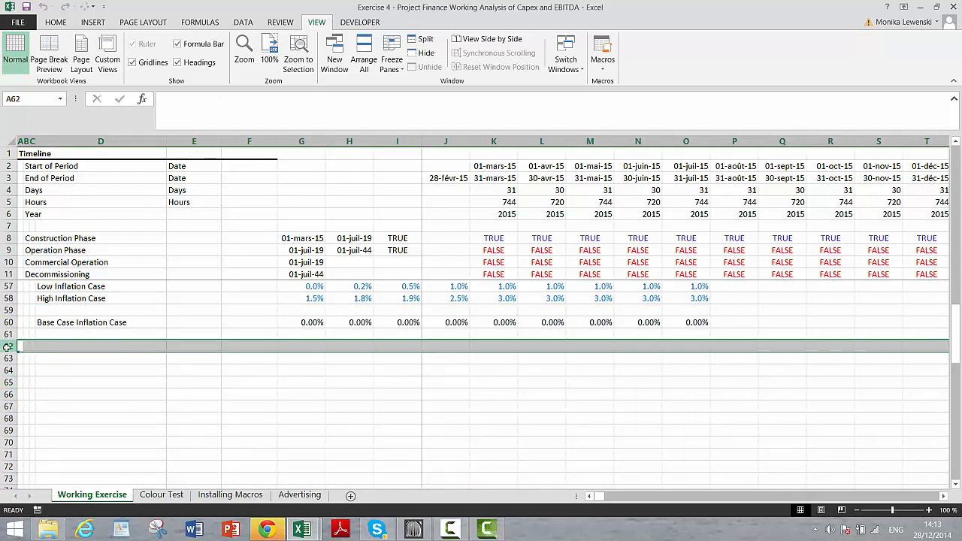
key("shift+Down")
key("shift+Down")
key("shift+Down")
key("shift+Down")
key("shift+Down")
key("shift+Down")
key("shift+Down")
key("shift+Down")
key("shift+Down")
key("shift+Down")
key("shift+Down")
key("shift+Down")
key("shift+Down")
key("shift+Down")
key("shift+Down")
key("shift+Down")
key("shift+Down")
key("shift+Down")
key("shift+Down")
key("shift+Down")
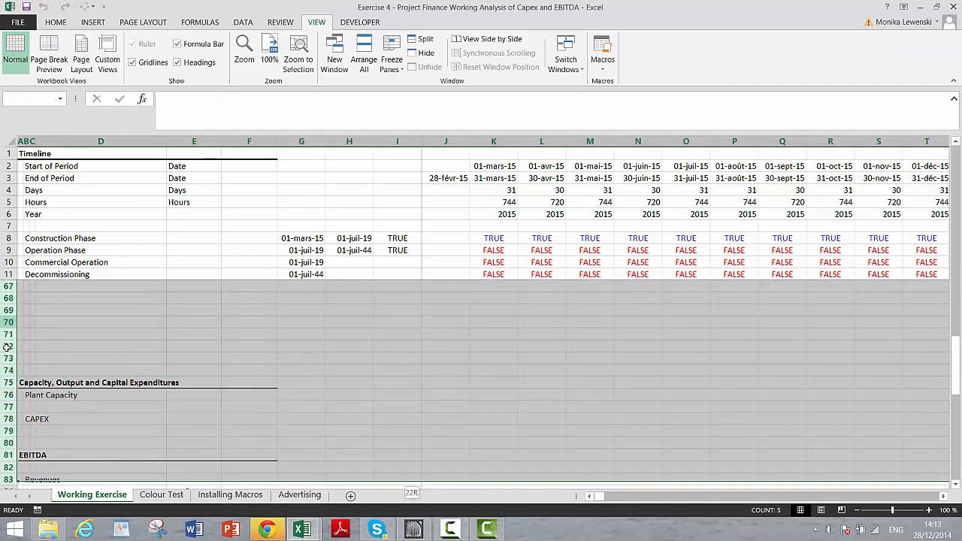
key("shift+Up")
key("shift+Up")
key("shift+Up")
key("shift+Up")
key("shift+Up")
key("shift+Up")
key("shift+Up")
key("shift+Up")
key("shift+Up")
key("shift+Up")
key("shift+Up")
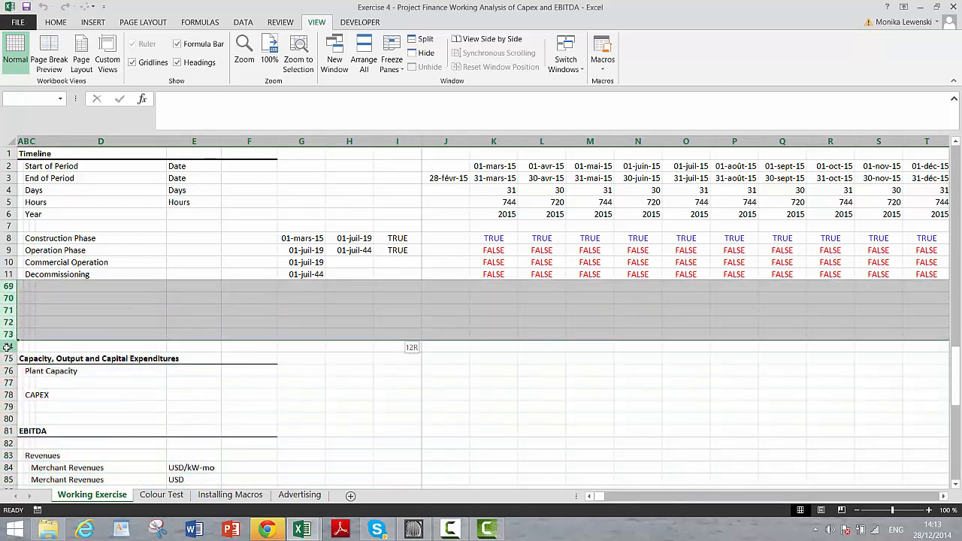
key("ctrl+minus")
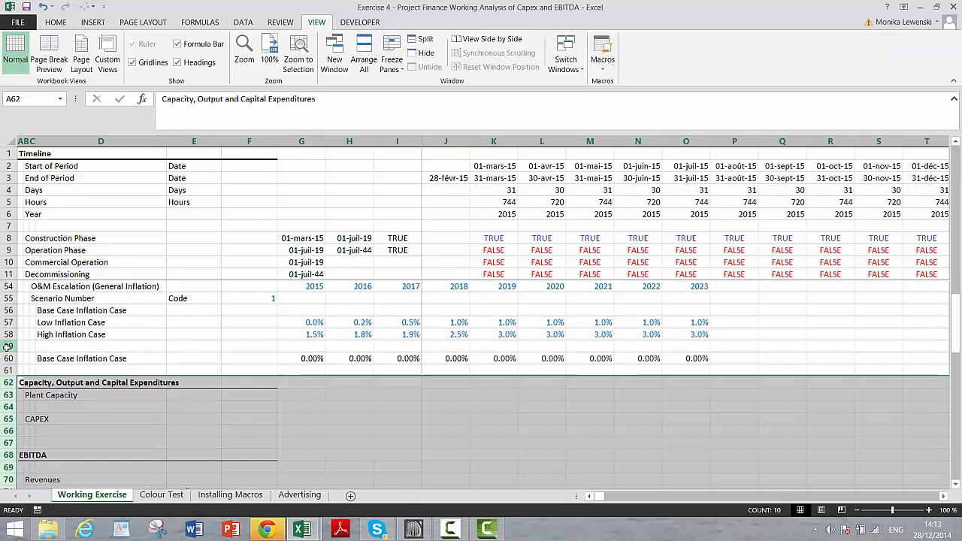
- Enter the unit MW in E63 and the label "Total Cap" in F63 of the Plant Capacity row
key("Down")
key("Down")
key("Up")
key("Right")
key("Right")
key("Right")
key("Right")
key("Right")
key("Right")
key("Right")
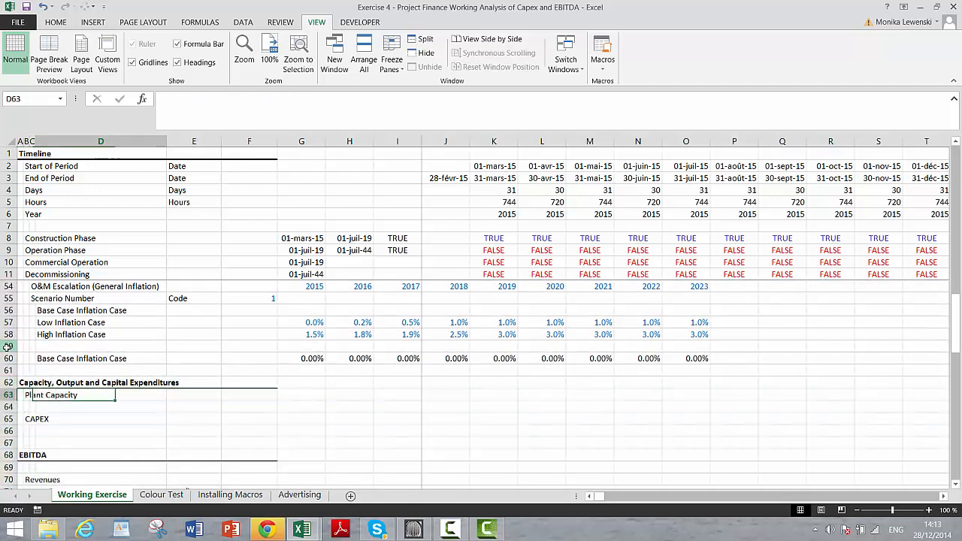
key("Left")
key("Left")
key("Left")
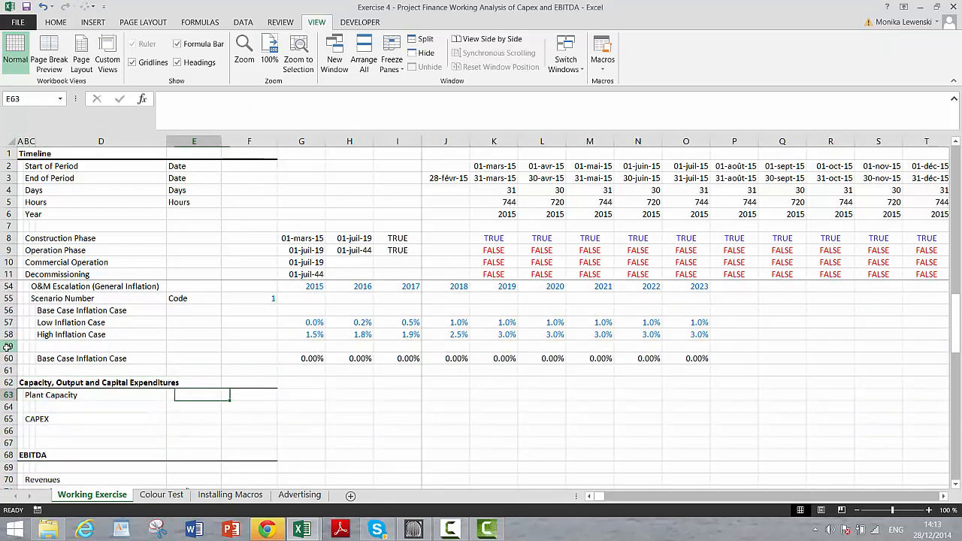
type("MW")
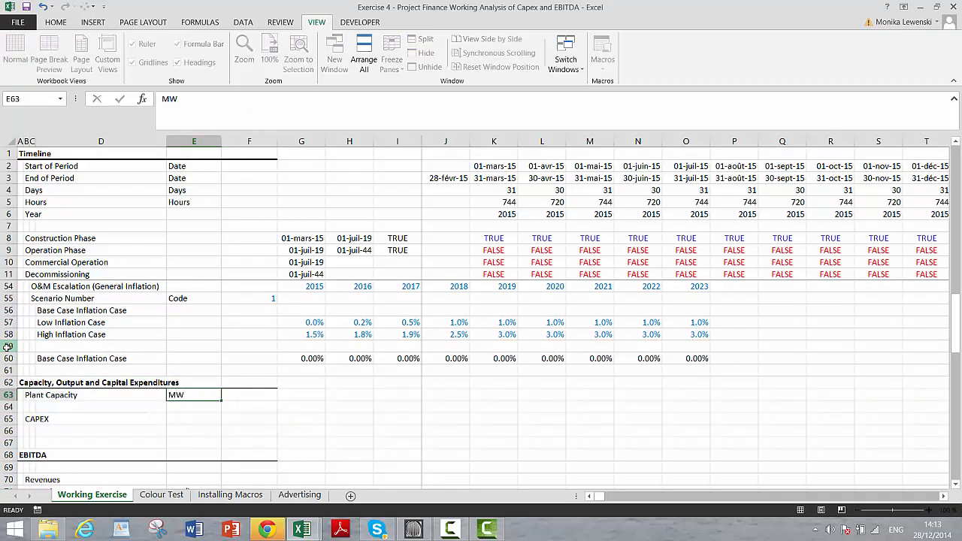
key("Right")
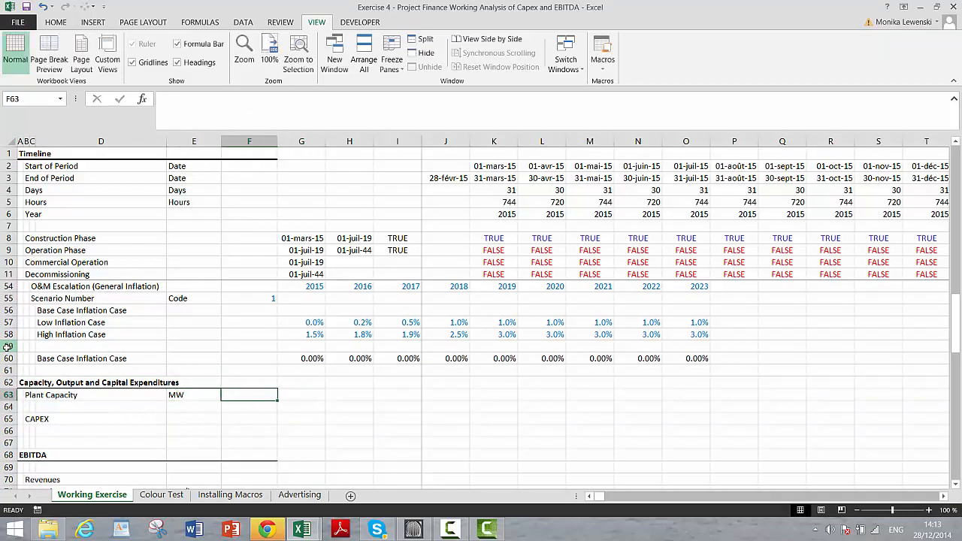
type("Total Cap")
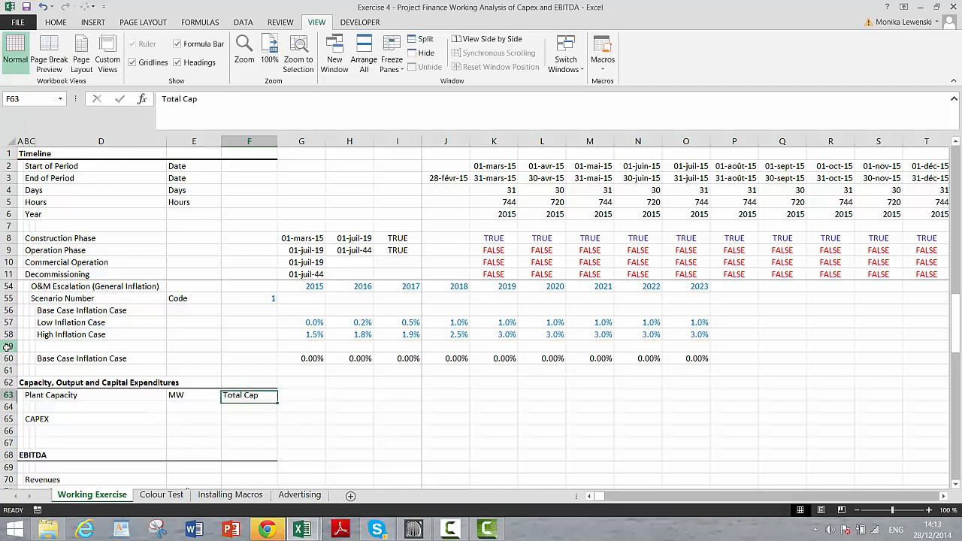
key("Right")
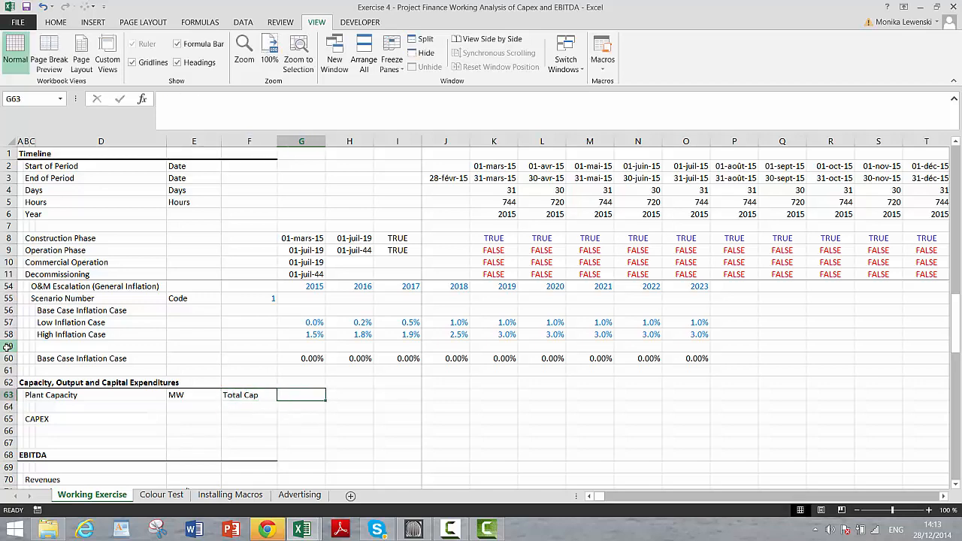
- Link G63 in the Plant Capacity row to the Capacity value in F22 of the operating assumptions
type("=")
key("Page_Up")
key("Page_Up")
key("Up")
key("Up")
key("Up")
key("Up")
key("Up")
key("Up")
key("Up")
key("Up")
key("Up")
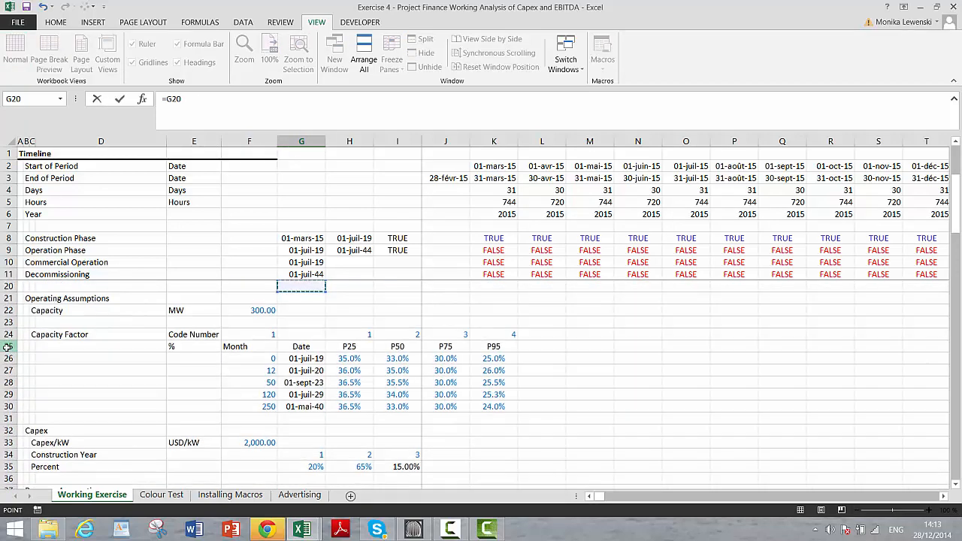
key("Down")
key("Down")
key("Return")
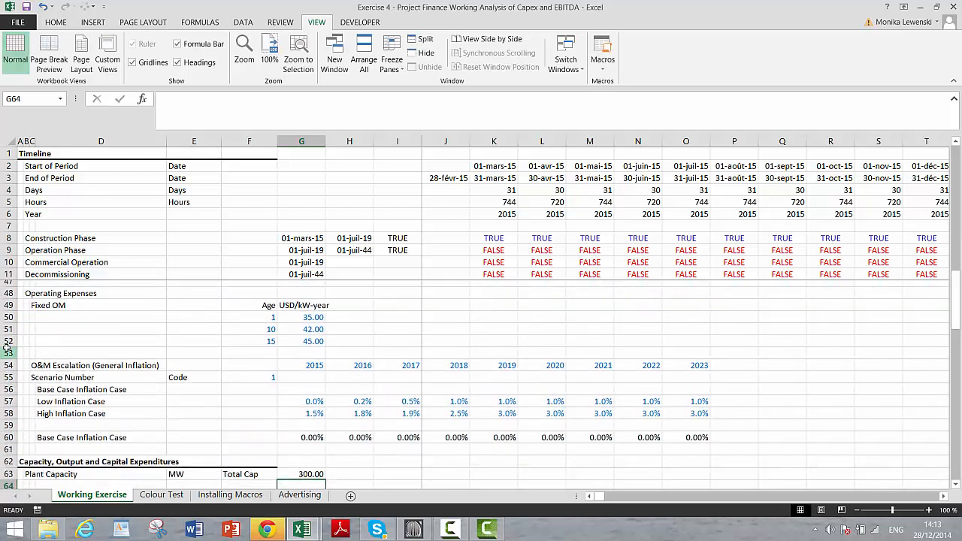
- Enter the formula =$G$63*K9 in K63 to multiply total capacity by the Operation Phase flag
key("Right")
key("Right")
key("Right")
key("Right")
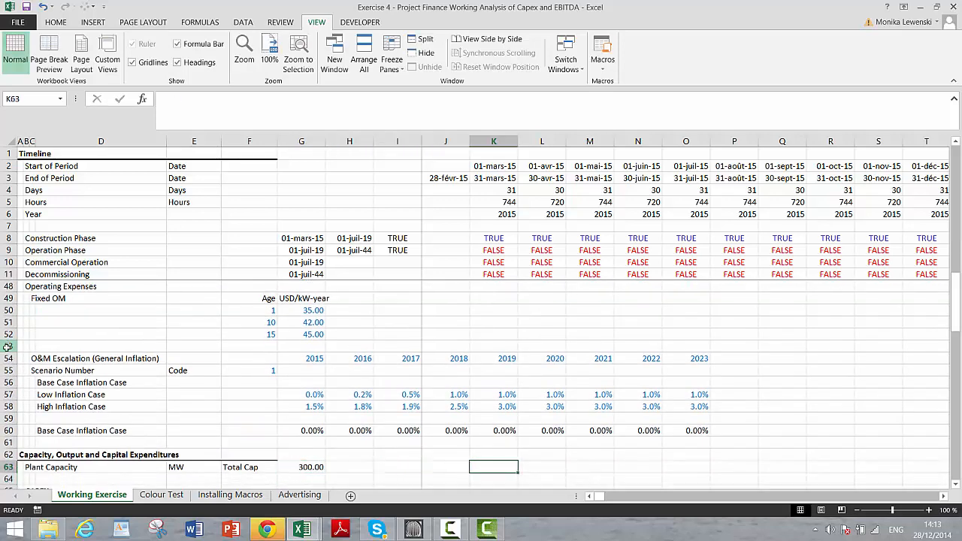
type("=")
key("Left")
key("Left")
key("Left")
key("Left")
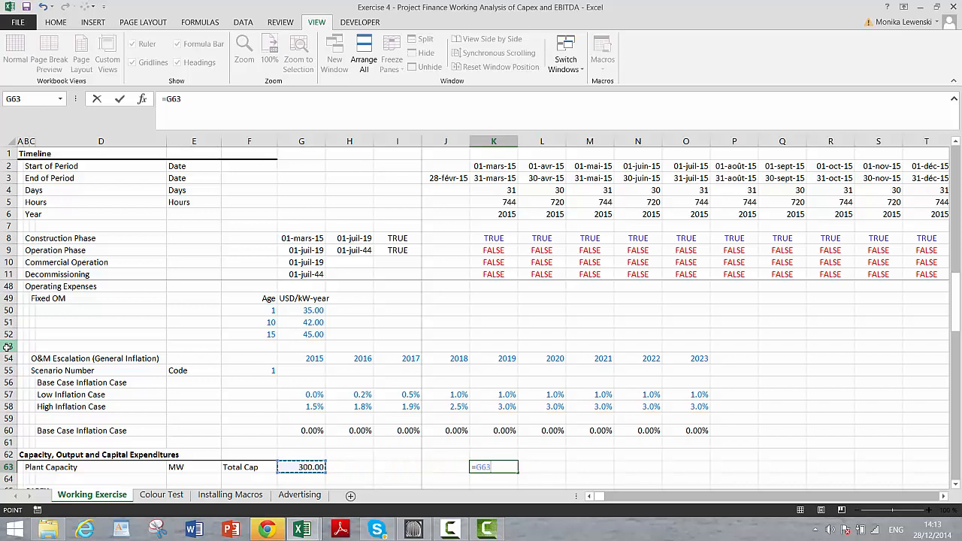
key("F4")
type("*")
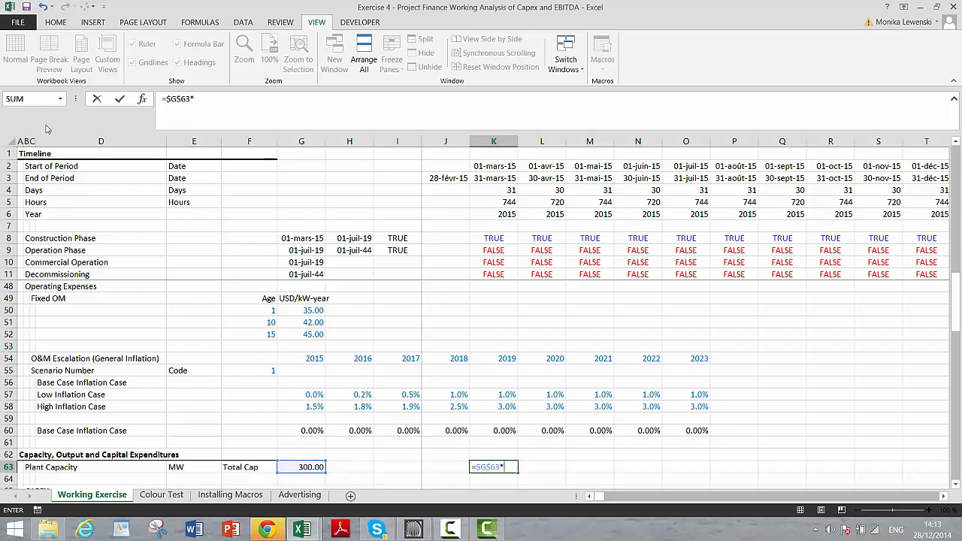
left_click(489, 252)
key("ctrl+Return")
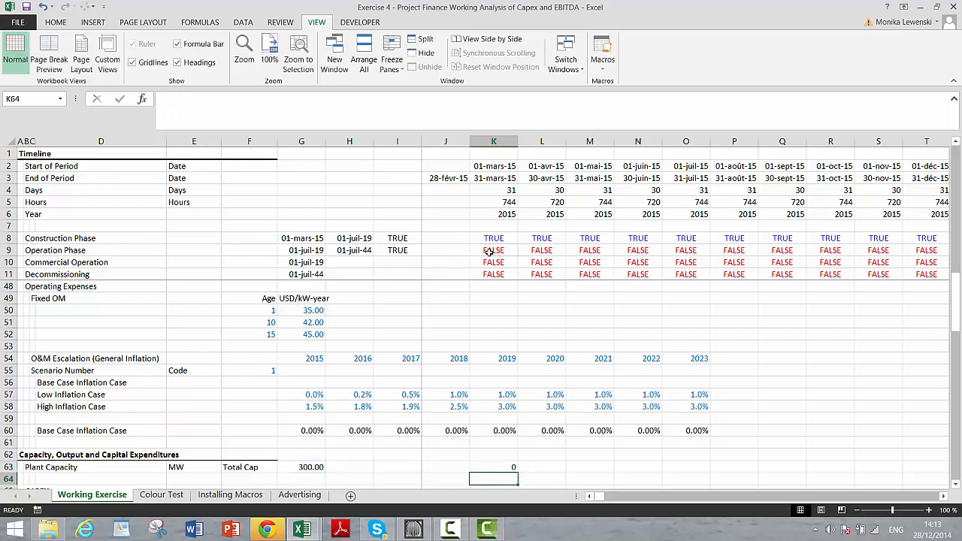
- Fill the Plant Capacity formula from K63 rightward across to O63
key("shift+Right")
key("shift+Right")
key("shift+Right")
key("shift+Right")
key("ctrl+r")
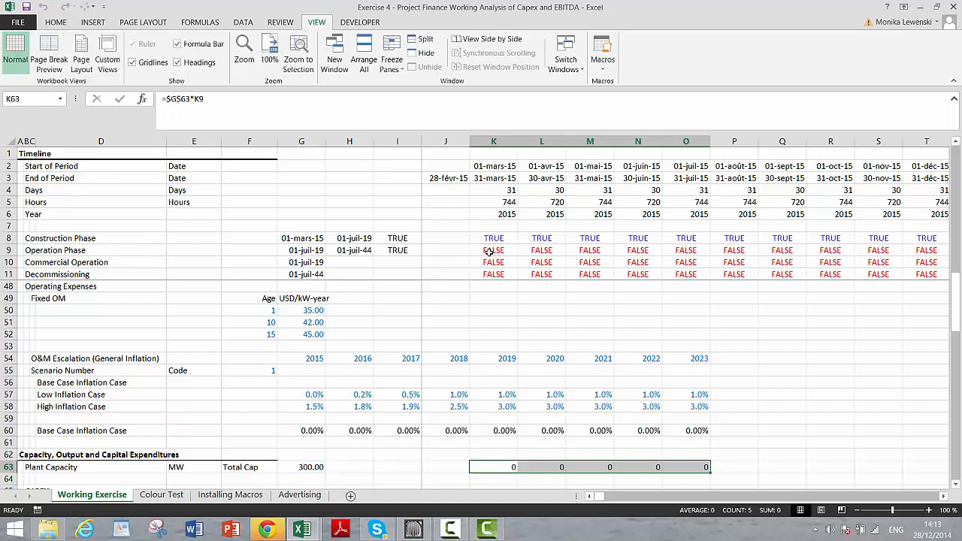
- Extend the Plant Capacity formula in row 63 across the rest of the monthly timeline to OE63
key("Right")
key("Right")
key("Right")
key("Right")
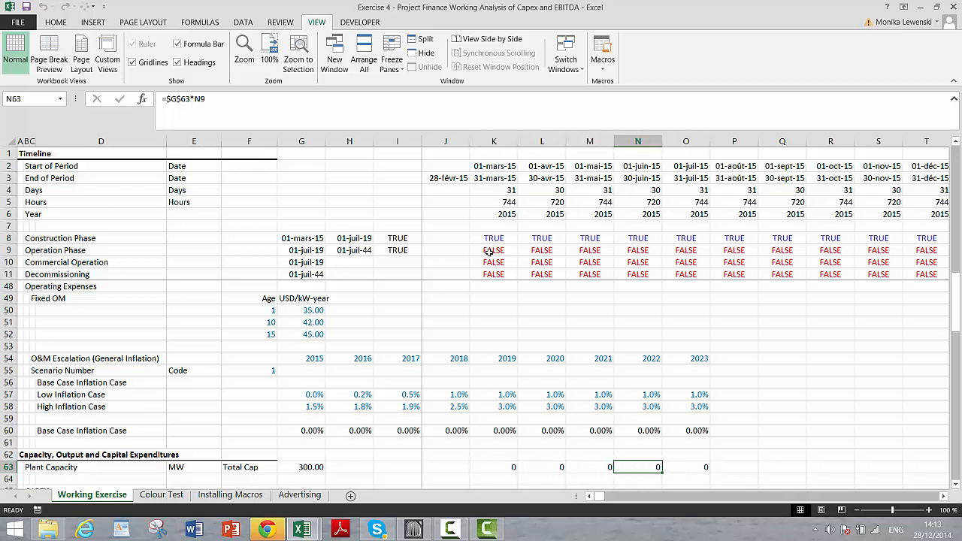
key("Left")
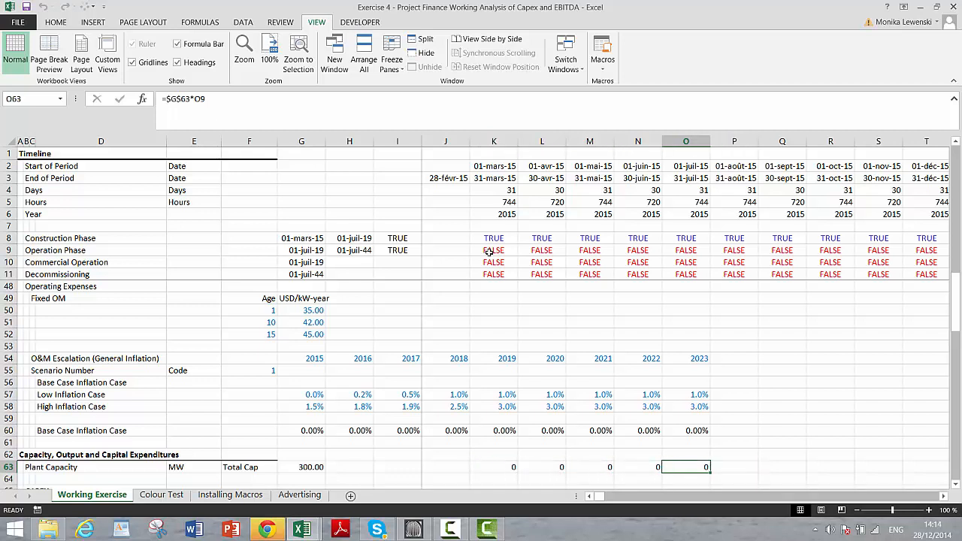
key("ctrl+shift+r")
key("Right")
key("ctrl+Right")
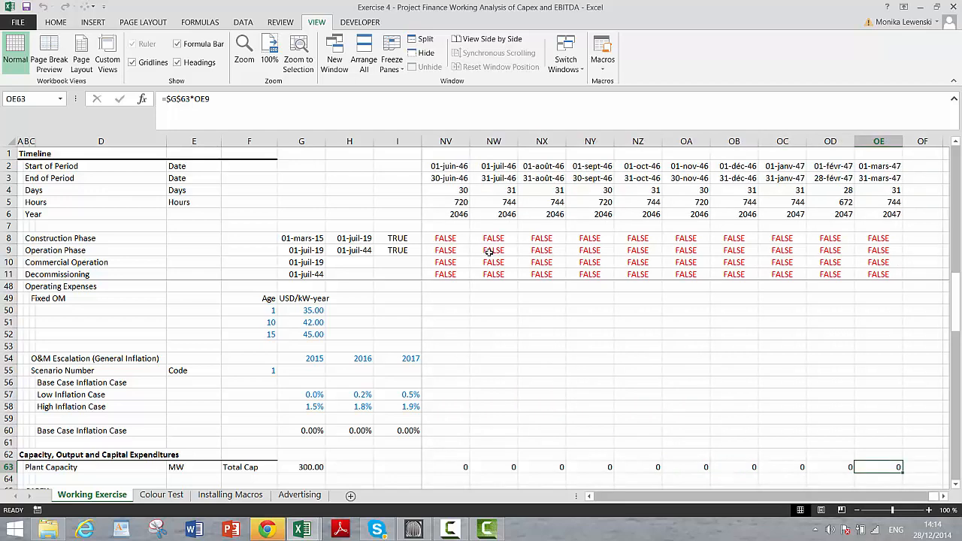
- Check the Plant Capacity row against the Operation Phase flags along the timeline, particularly around the decommissioning date
key("Right")
key("Left")
key("Left")
key("Left")
key("Left")
key("Left")
key("Left")
key("Left")
key("Left")
key("Left")
key("Left")
key("Left")
key("Left")
key("Left")
key("Left")
key("Left")
key("Left")
key("Left")
key("Left")
key("Left")
key("Left")
key("Left")
key("Left")
key("Left")
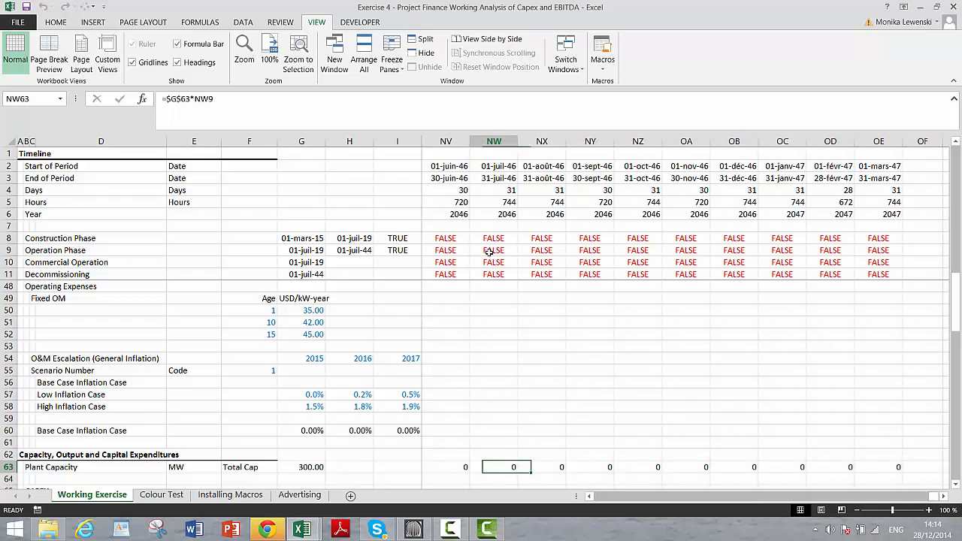
key("Left")
key("Left")
key("Left")
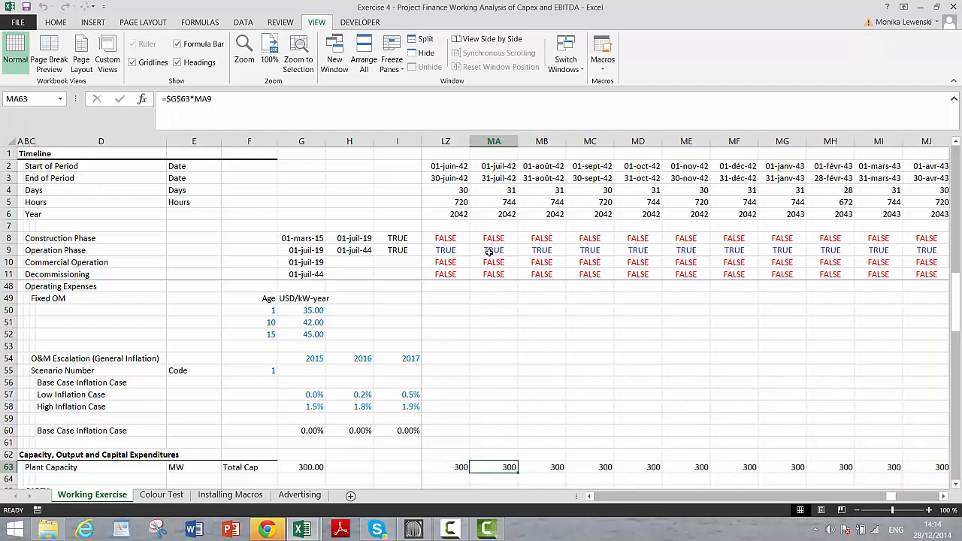
key("Right")
key("Right")
key("Right")
key("Right")
key("Right")
key("Right")
key("Right")
key("Right")
key("Right")
key("Right")
key("Right")
key("Right")
key("Right")
key("Right")
key("Right")
key("Right")
key("Right")
key("Right")
key("Right")
key("Right")
key("Right")
key("Right")
key("Right")
key("Right")
key("Right")
key("Right")
key("Right")
key("Right")
key("Right")
key("Right")
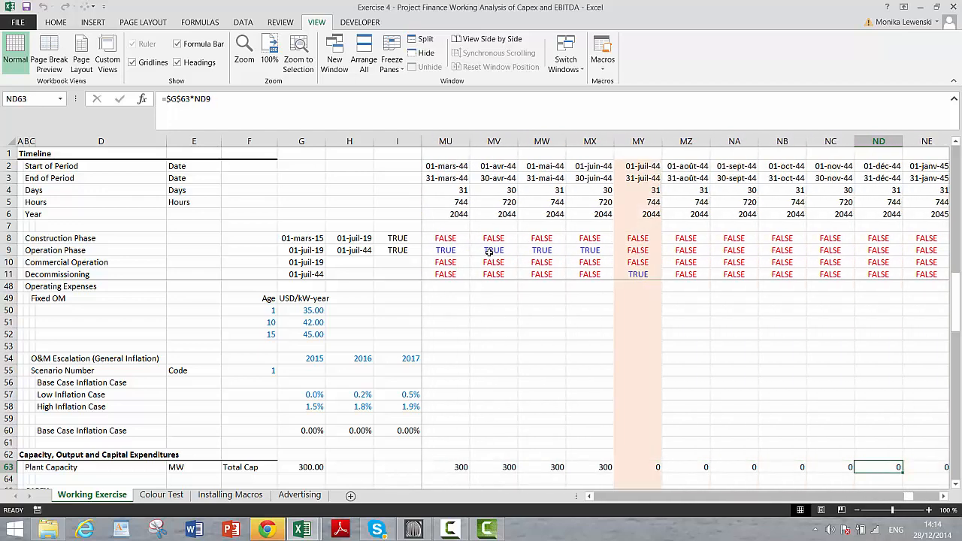
key("Left")
key("Left")
key("Left")
key("Left")
key("Left")
key("Left")
key("Left")
key("Left")
key("Left")
key("Left")
key("Left")
key("Left")
key("Left")
key("Left")
key("Left")
key("Left")
key("Left")
key("Left")
key("Left")
key("Left")
key("Left")
key("Left")
key("Left")
key("Left")
key("Left")
key("Left")
key("Left")
key("Left")
key("Left")
key("Left")
key("Left")
key("Left")
key("Left")
key("Left")
key("Left")
key("Left")
key("Left")
key("Left")
key("Left")
key("Left")
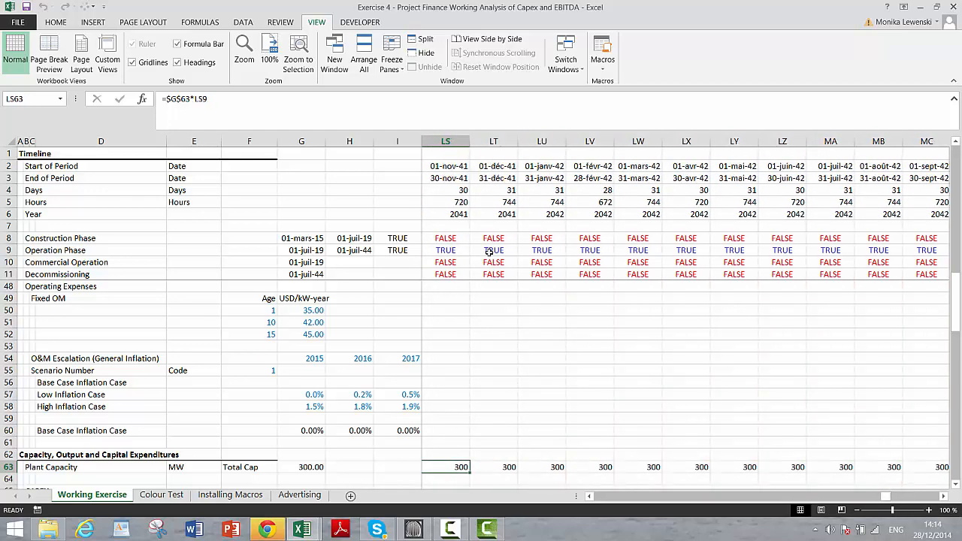
key("Left")
key("Left")
key("Left")
key("Left")
key("Left")
key("Left")
key("Left")
key("Left")
key("Left")
key("Left")
key("Left")
key("Left")
key("Left")
key("Left")
key("Left")
key("Left")
key("Left")
key("Left")
key("Left")
key("Left")
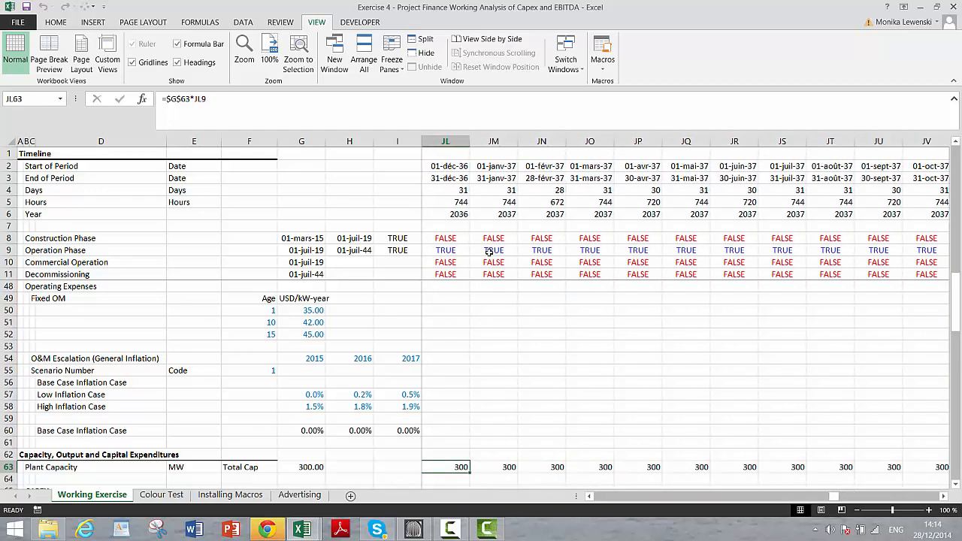
key("Left")
key("Left")
key("Left")
key("Left")
key("Left")
key("Left")
key("Left")
key("Left")
key("Left")
key("Left")
key("Left")
key("Left")
key("Left")
key("Left")
key("Left")
key("Left")
key("Left")
key("Left")
key("Left")
key("Left")
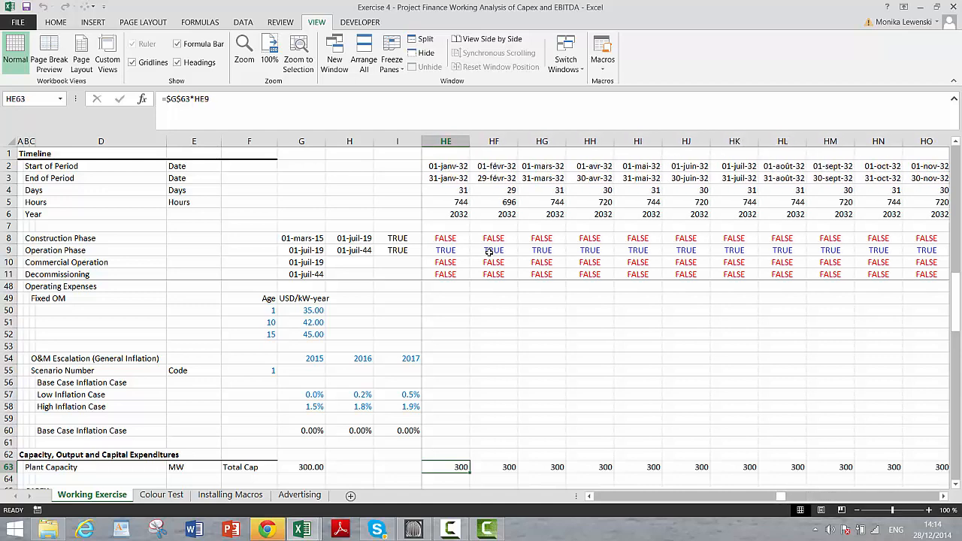
key("ctrl+Left")
key("Left")
key("Left")
key("Left")
key("Left")
key("Left")
key("Left")
key("Left")
key("Left")
key("Left")
key("Left")
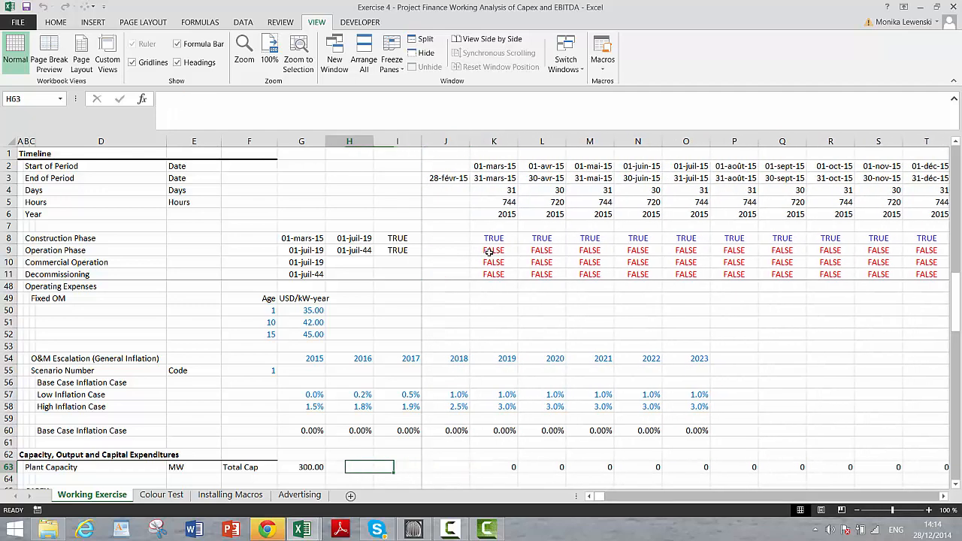
- Insert a blank row at row 64, directly below Plant Capacity and above the CAPEX section
key("Down")
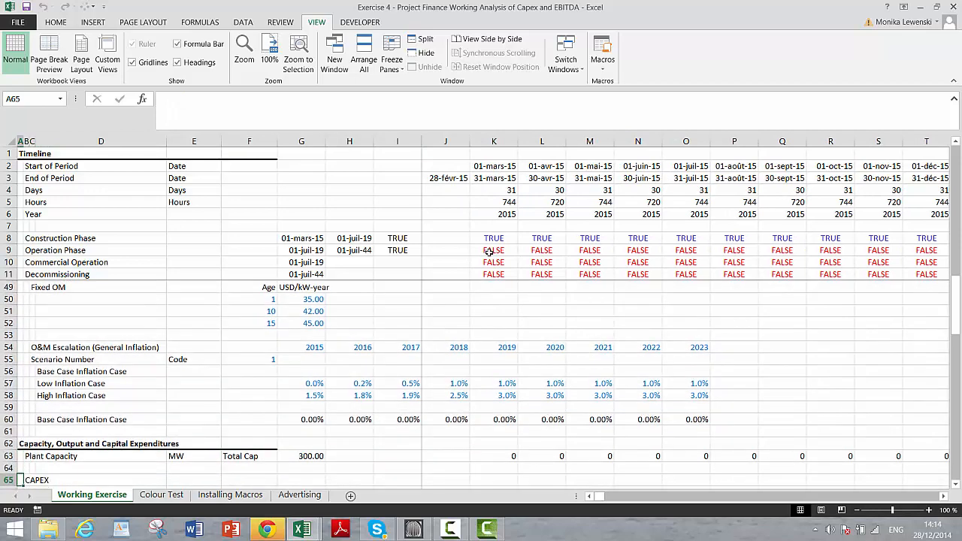
key("shift+space")
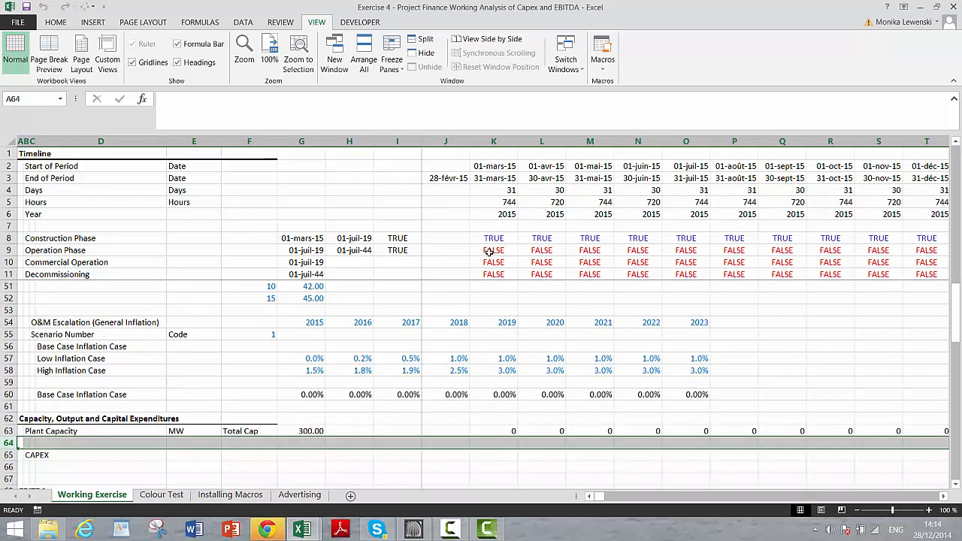
key("ctrl+shift+plus")
key("Right")
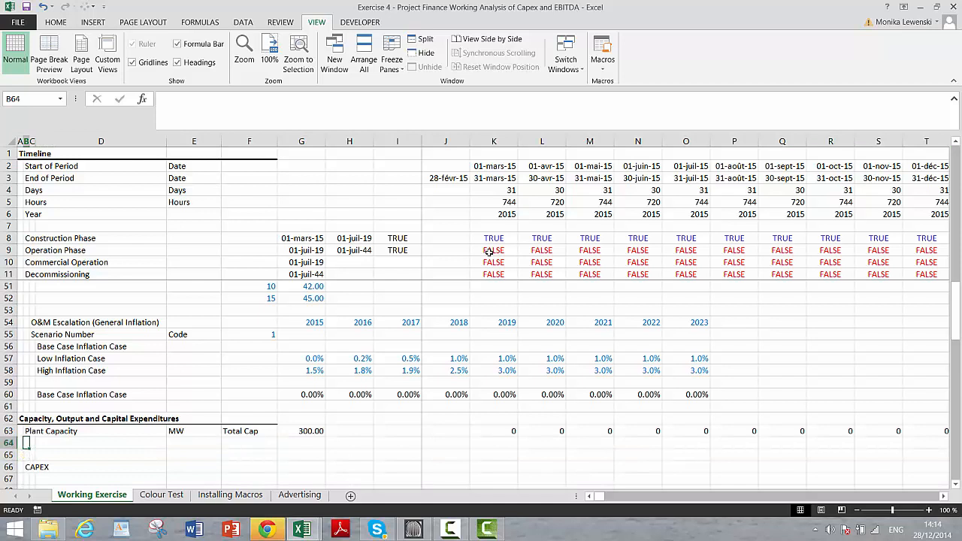
- Label B64 below Plant Capacity as "Capacity Factor" and insert a blank row beneath it at row 65
type("Capacity Factor")
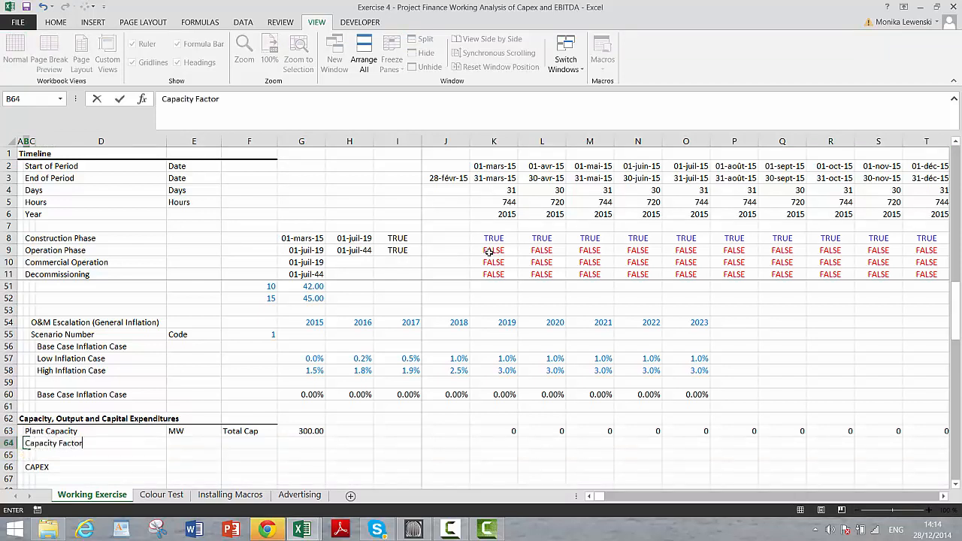
key("Return")
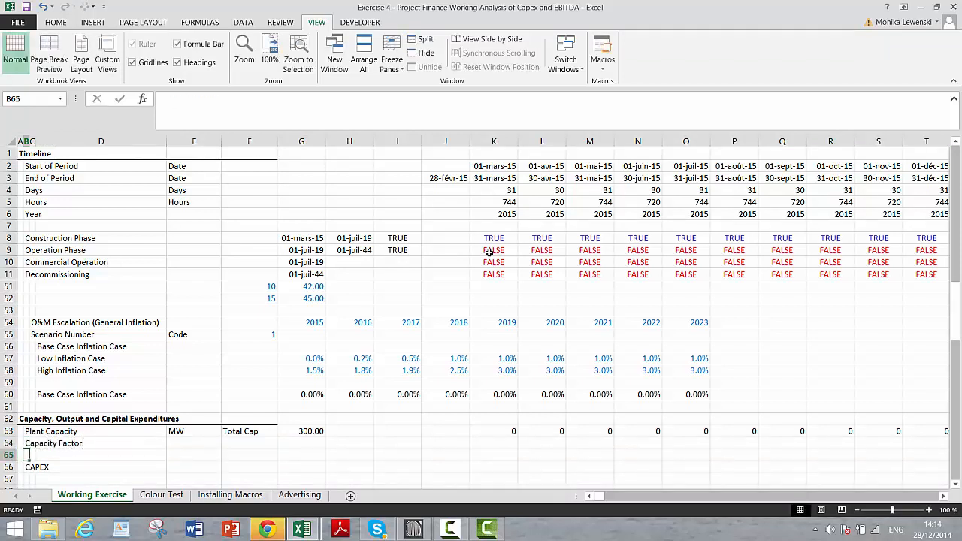
key("Up")
key("Right")
key("Right")
key("Right")
key("Down")
key("Left")
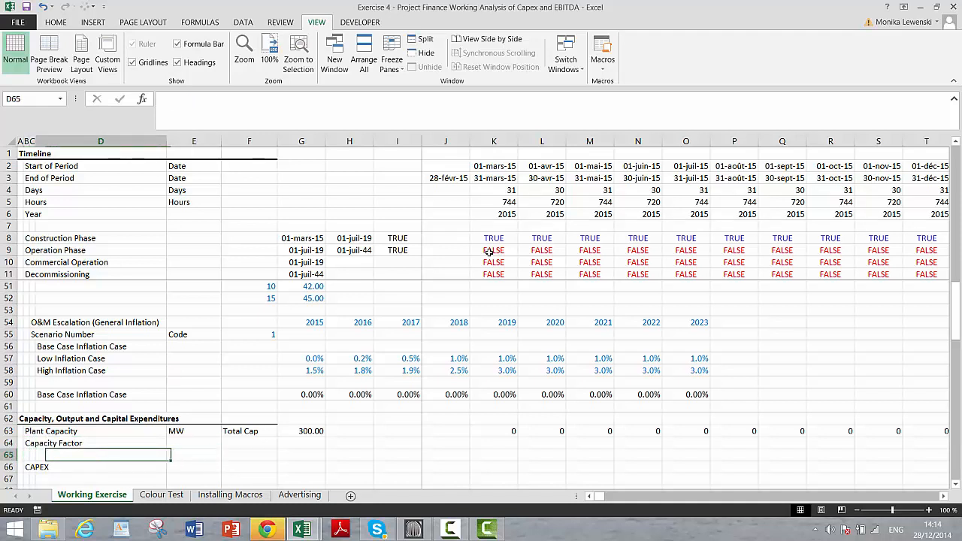
key("Left")
key("Left")
key("shift+space")
key("ctrl+plus")
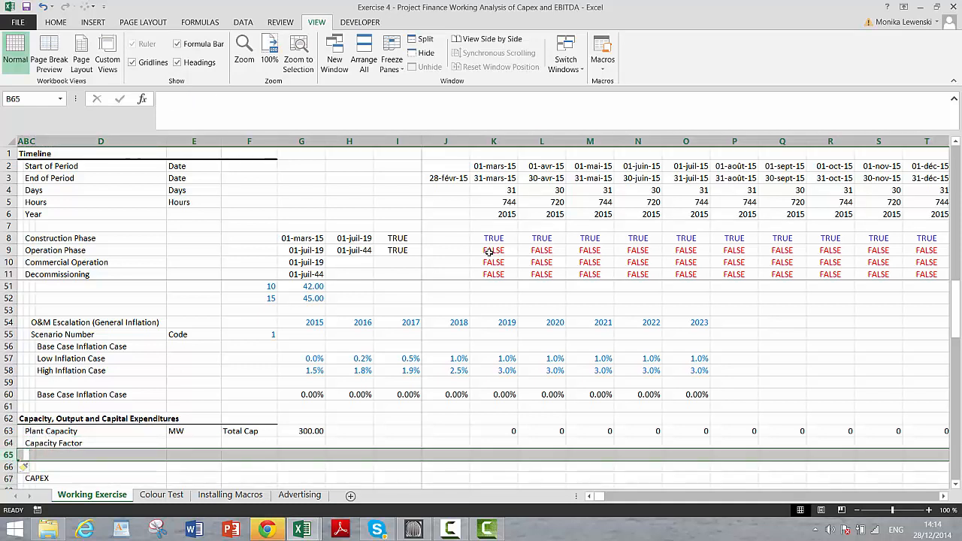
- Enter "%" as the unit of the Capacity Factor row in E64
key("Up")
key("Right")
key("Right")
key("Right")
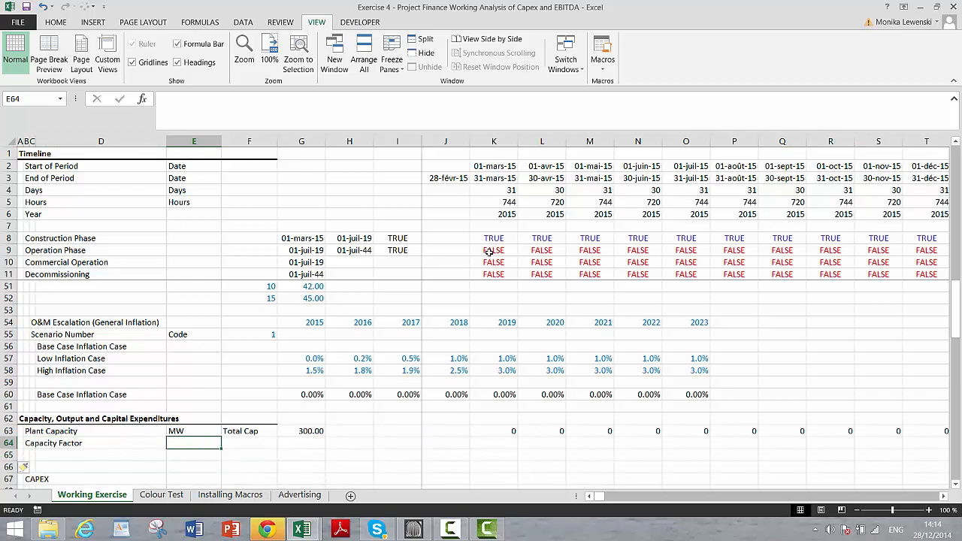
type("%")
key("Return")
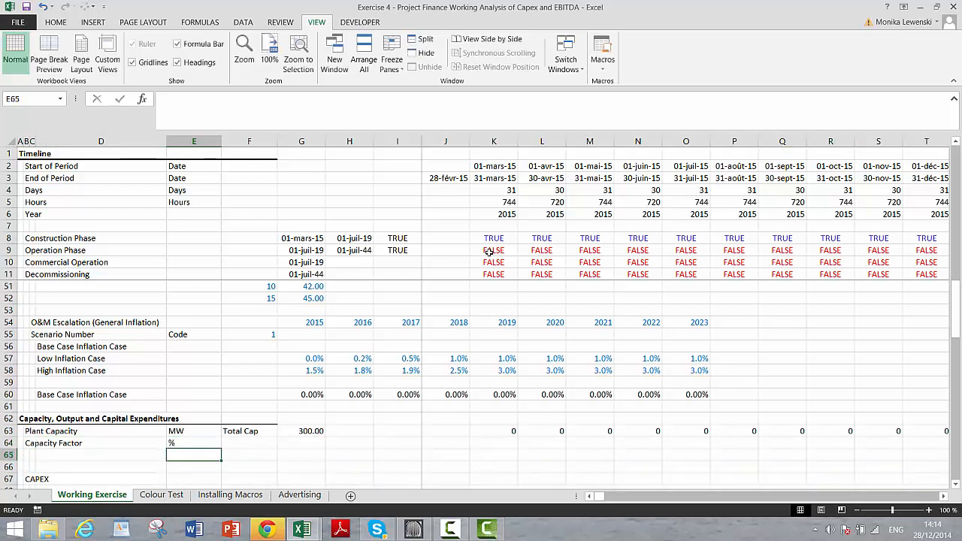
- Examine the scenario code number and the P25 to P95 scenario codes in the Capacity Factor assumptions of row 24
key("Left")
key("Left")
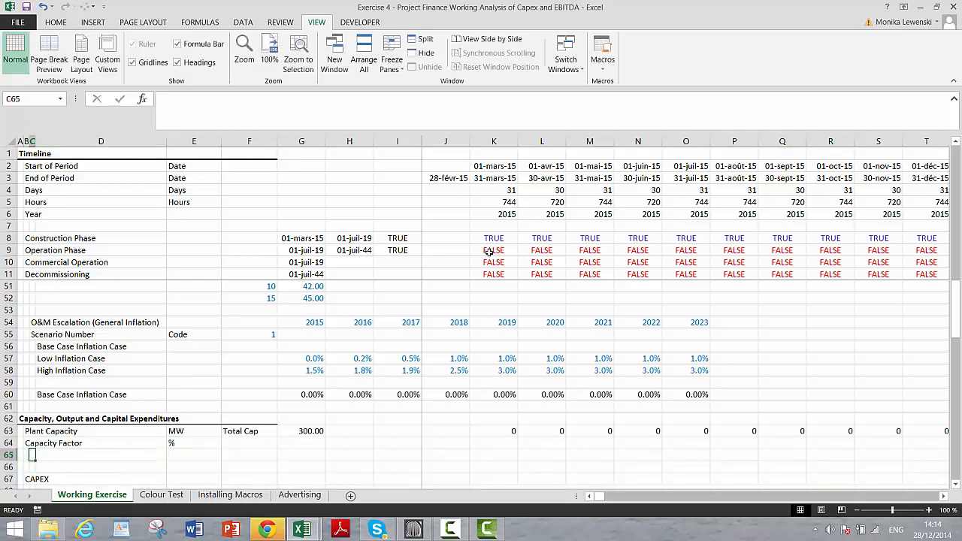
key("Page_Up")
key("Page_Up")
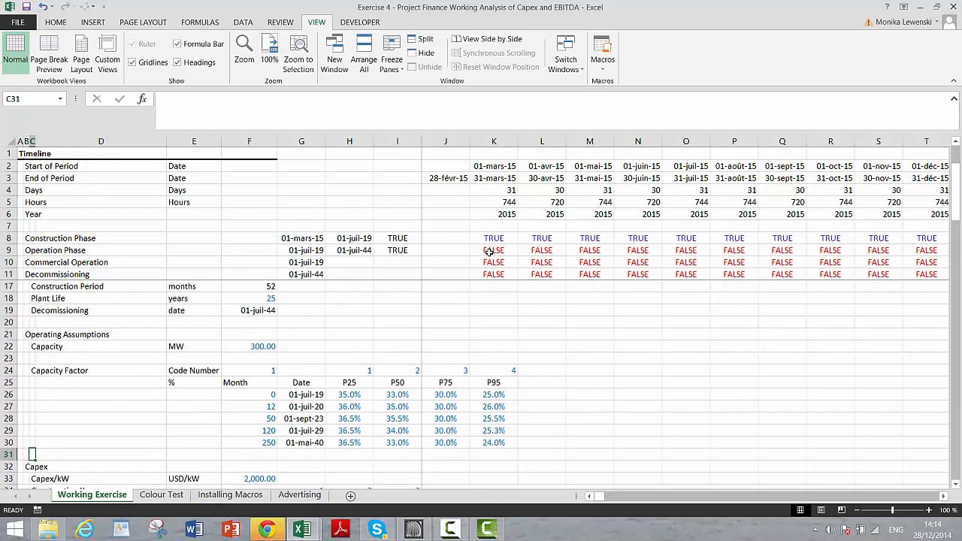
key("Right")
key("Right")
key("Right")
key("Right")
key("Right")
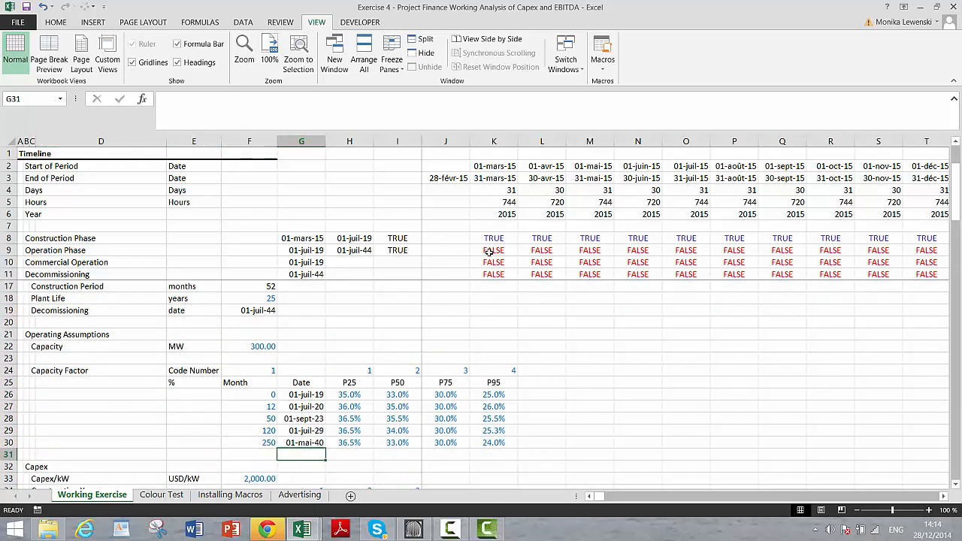
key("Up")
key("Up")
key("Up")
key("Up")
key("Up")
key("Up")
key("Up")
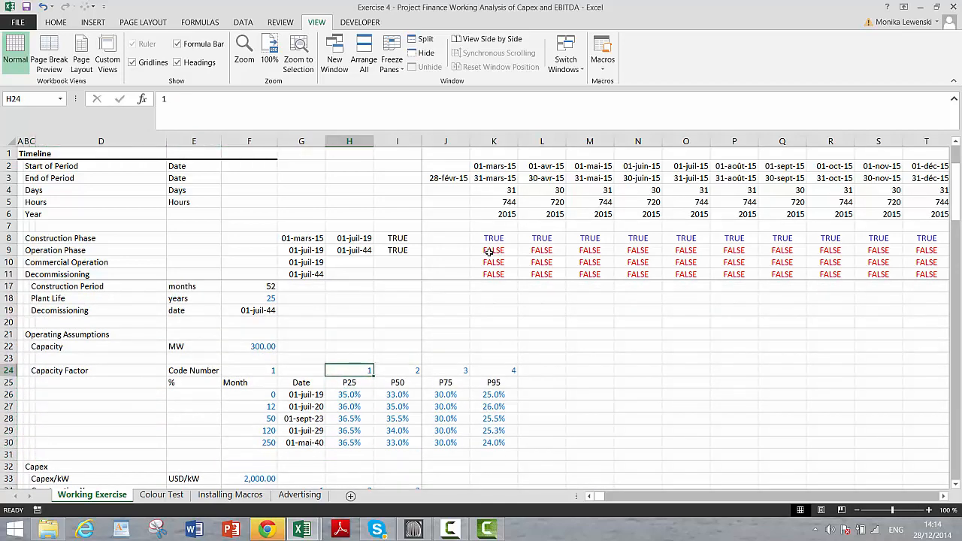
key("Left")
key("Left")
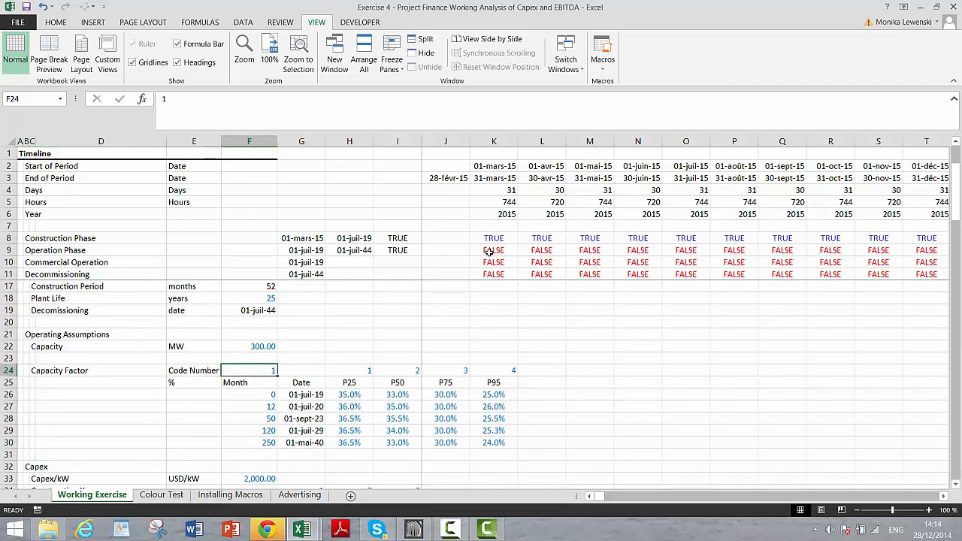
- Examine how the P25 capacity factors in H26:H30 change by start date in the Capacity Factor assumptions
key("Down")
key("Down")
key("Down")
key("Down")
key("Right")
key("Right")
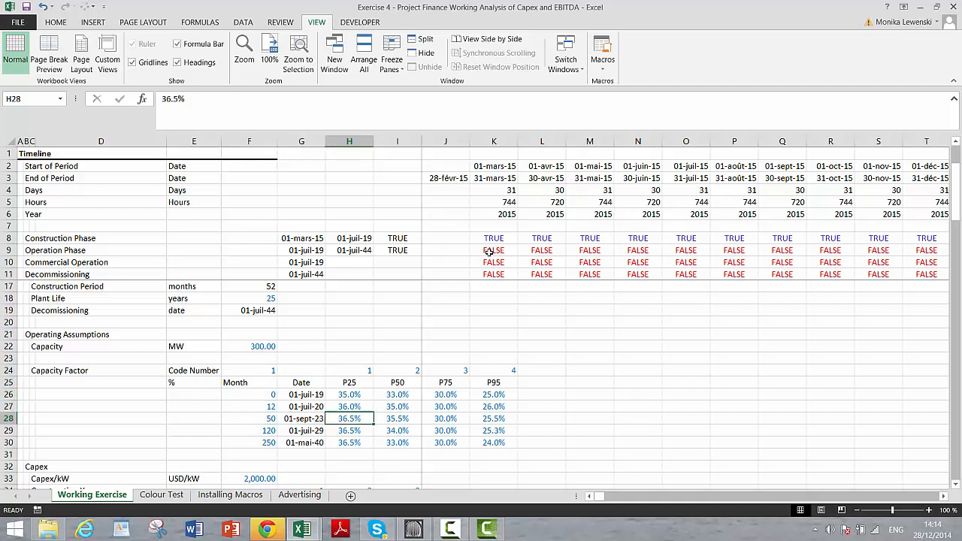
key("Up")
key("Up")
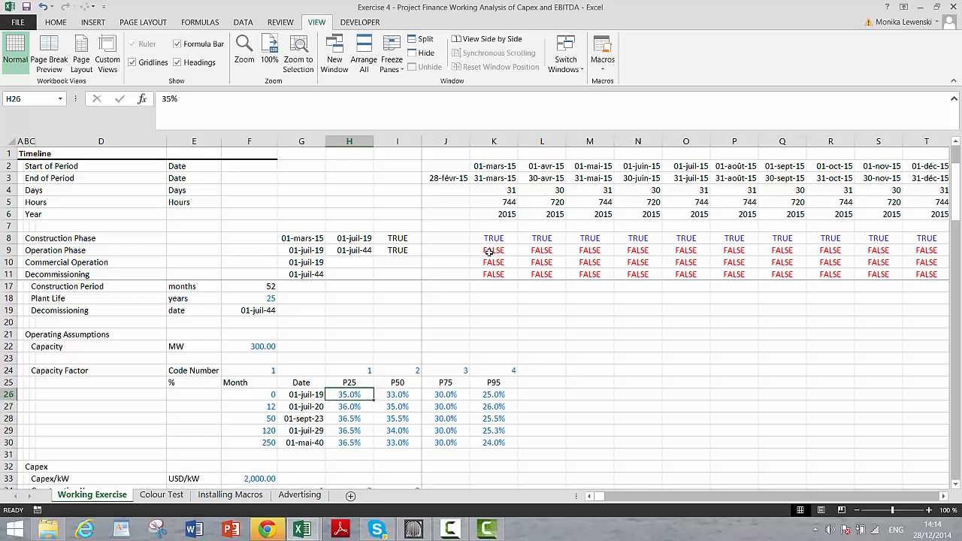
key("Down")
key("Down")
key("Down")
key("Down")
key("Up")
key("Up")
key("Up")
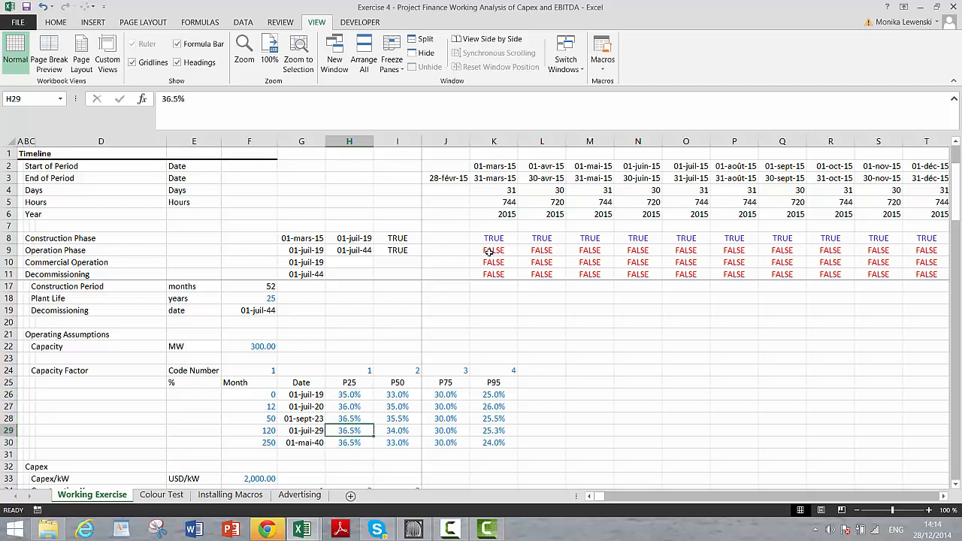
key("Up")
key("Down")
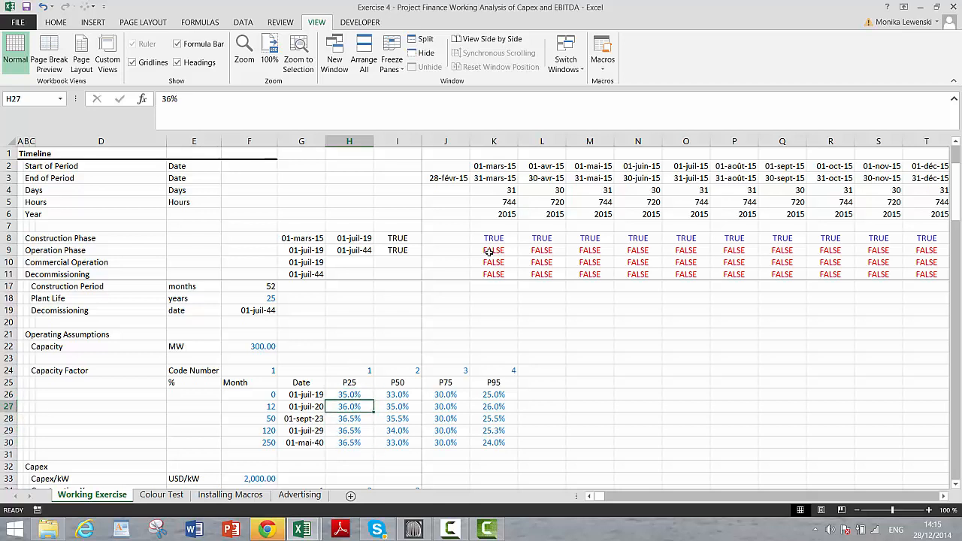
key("Up")
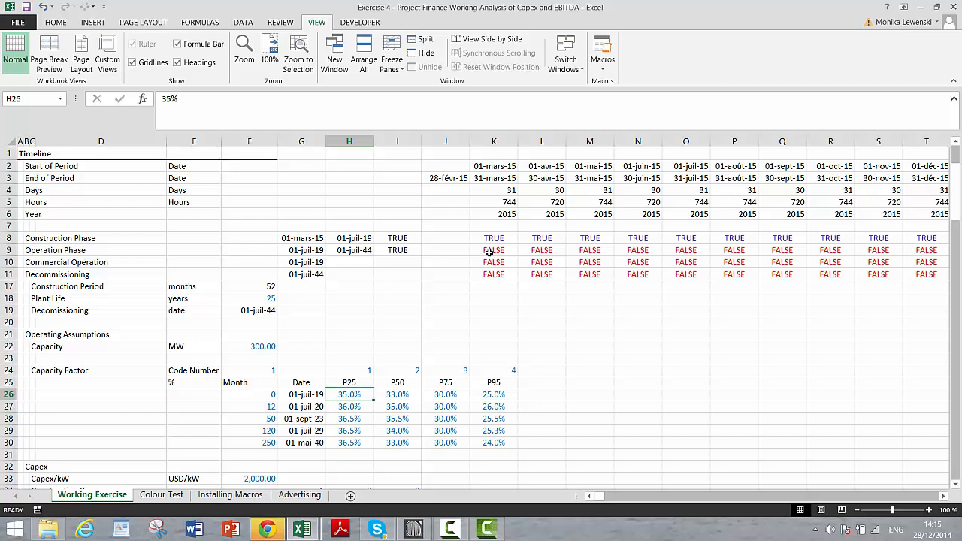
- Add the indented label "Row Number" in C65, directly below Capacity Factor
key("Down")
key("Down")
key("Down")
key("Down")
key("Down")
key("Down")
key("Down")
key("Down")
key("Down")
key("Down")
key("Down")
key("Down")
key("Down")
key("Down")
key("Down")
key("Down")
key("Down")
key("Down")
key("Down")
key("Down")
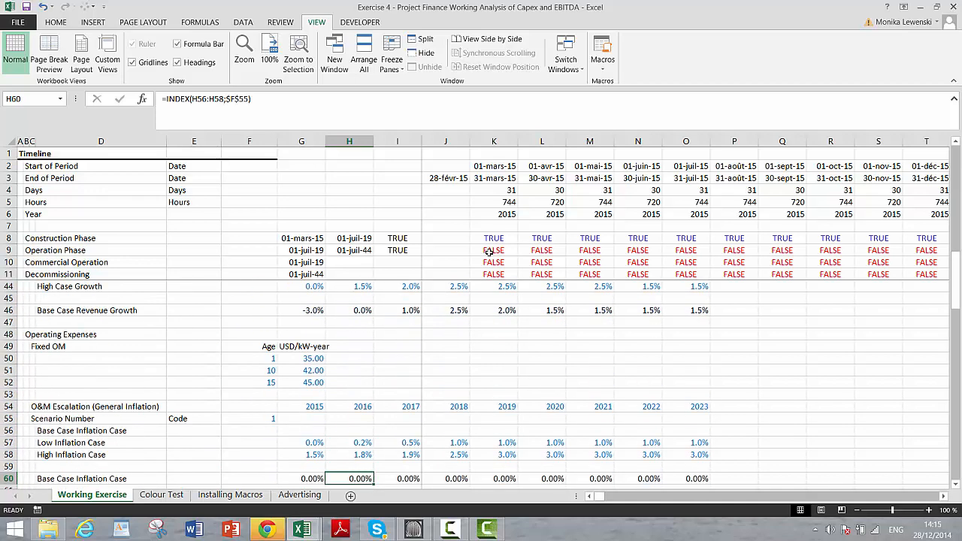
key("Down")
key("Down")
key("Down")
key("Down")
key("Down")
key("Down")
key("Down")
key("Down")
key("Down")
key("Down")
key("Down")
key("Down")
key("Down")
key("Down")
key("Down")
key("Down")
key("Down")
key("Down")
key("Up")
key("Up")
key("Up")
key("Up")
key("Up")
key("Up")
key("Up")
key("Up")
key("Up")
key("Up")
key("Up")
key("Up")
key("Up")
key("Up")
key("Up")
key("Up")
key("Up")
key("Up")
key("Up")
key("Up")
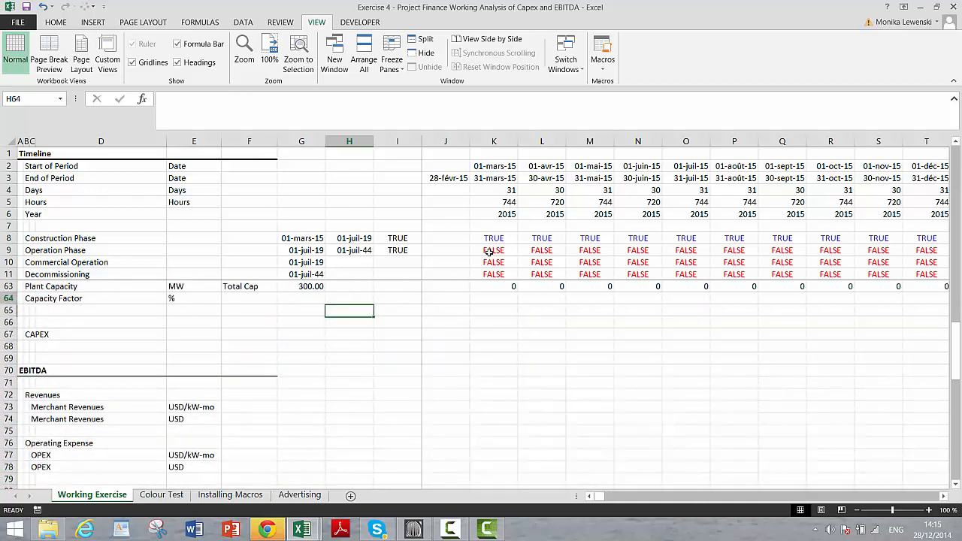
key("Down")
key("Down")
key("Down")
key("Down")
key("Down")
key("Down")
key("Down")
key("Down")
key("Down")
key("Down")
key("Down")
key("Down")
key("Down")
key("Down")
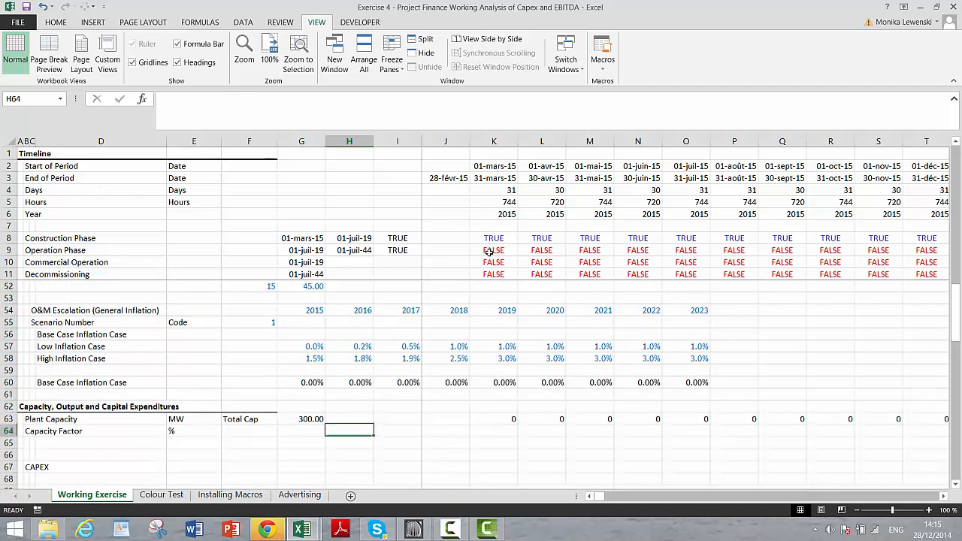
key("Left")
key("Left")
key("Left")
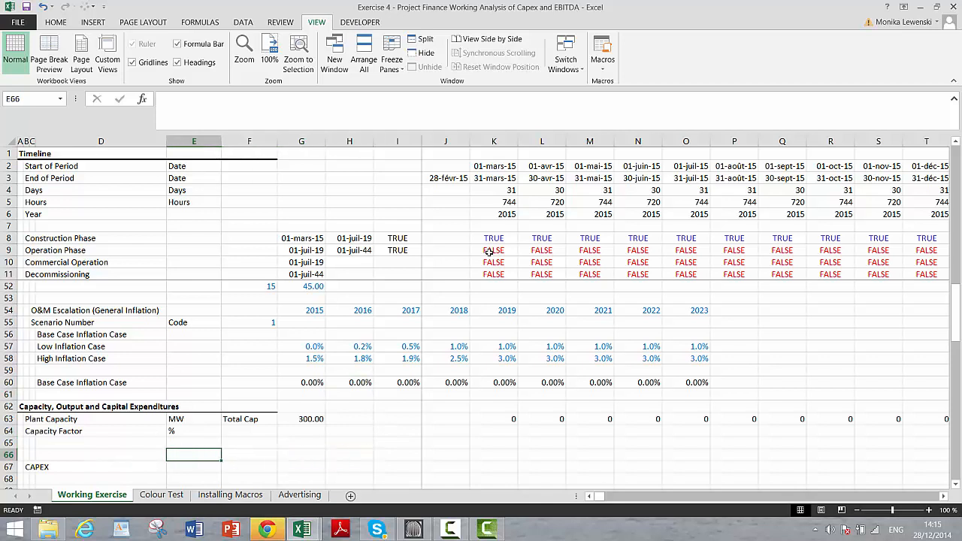
key("Up")
key("Up")
key("Left")
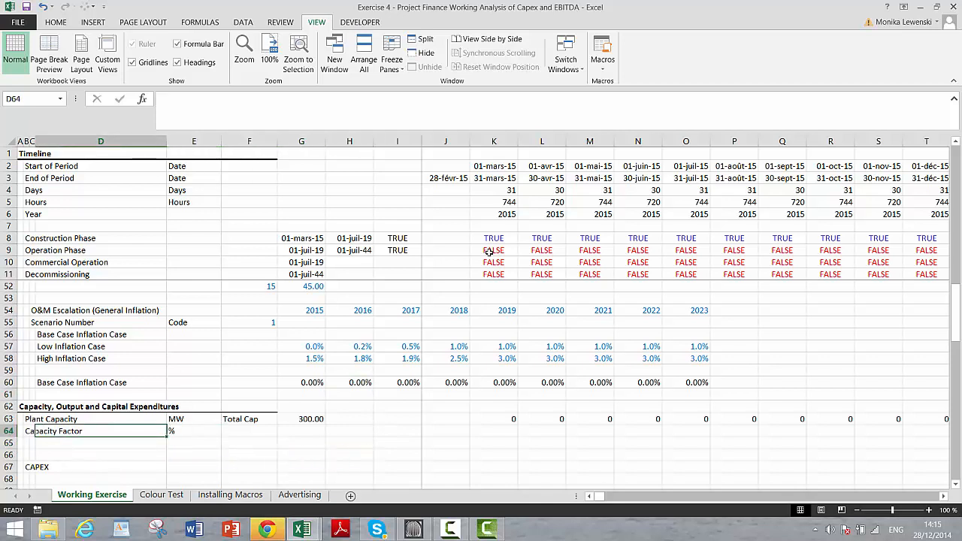
key("Left")
key("Left")
key("Down")
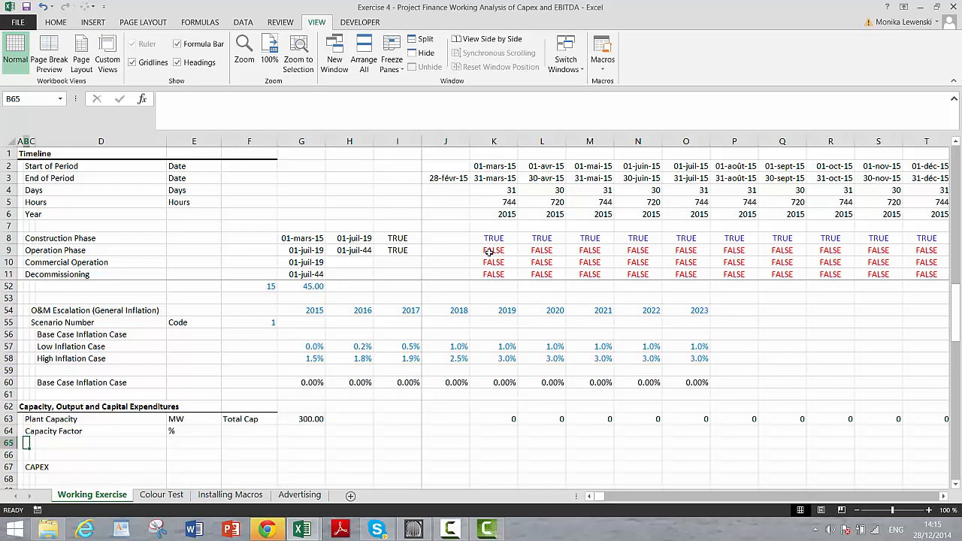
key("Right")
type("R")
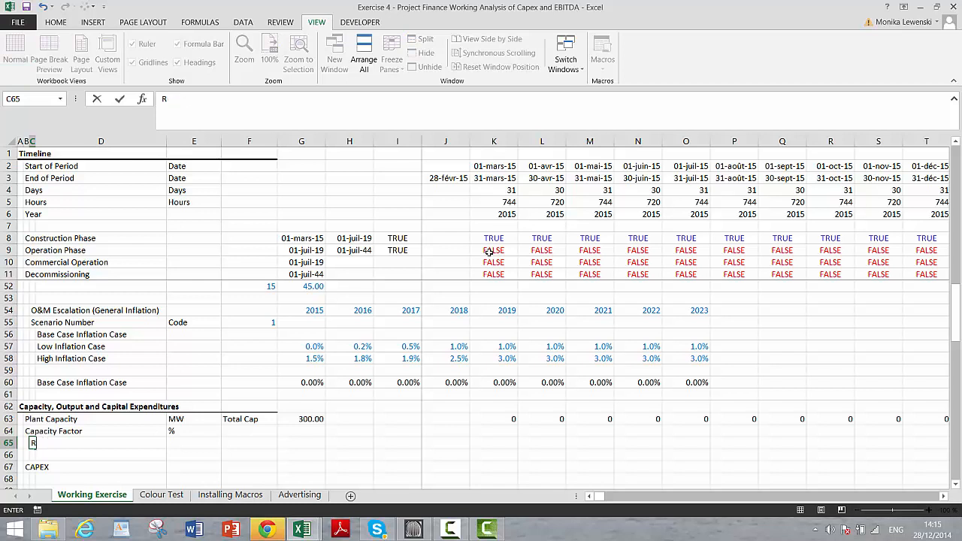
type("ow Numbe")
key("Return")
- Begin a MATCH formula in K65 of the Row Number row, using the period start date K2 as lookup value
key("Up")
key("Right")
key("Right")
key("Right")
key("Right")
key("Right")
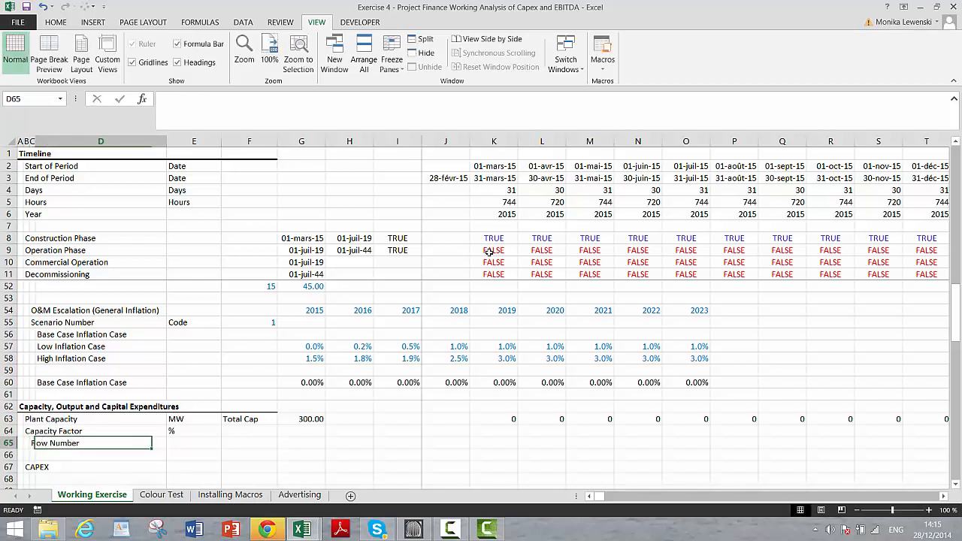
key("Right")
key("Right")
key("Right")
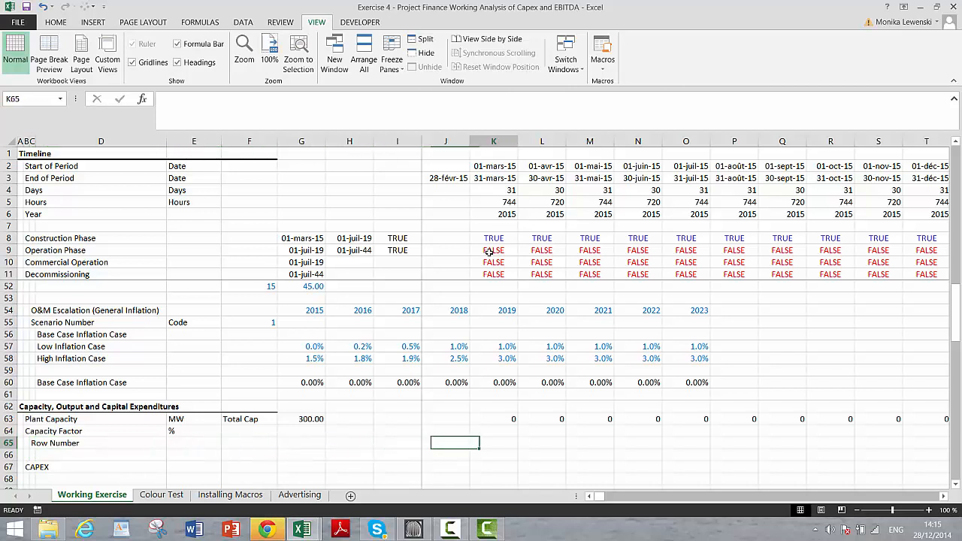
type("=")
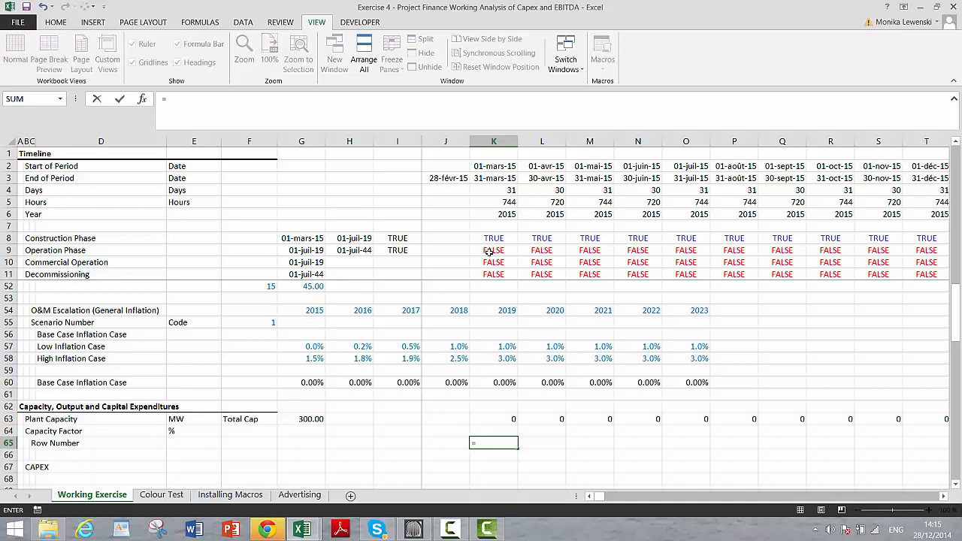
type("ma")
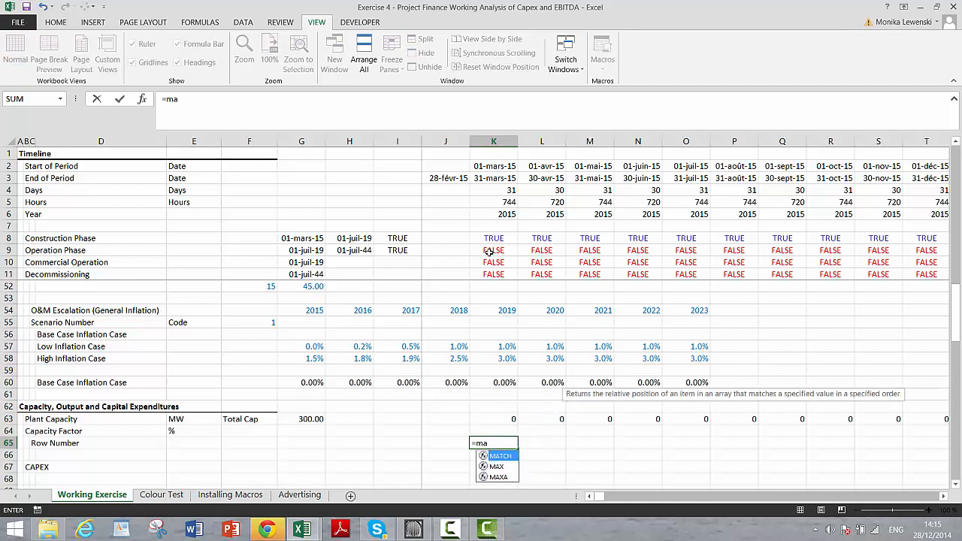
key("Tab")
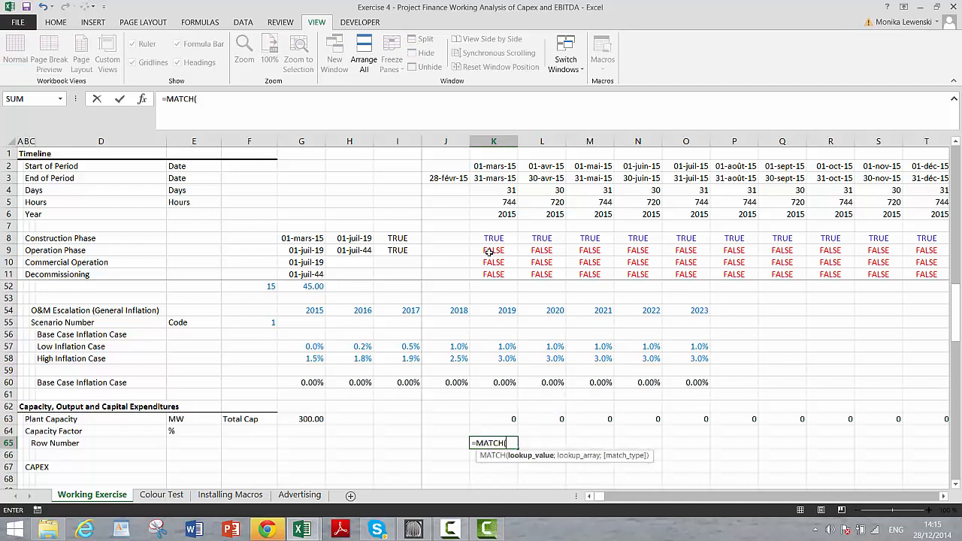
left_click(500, 165)
type(";")
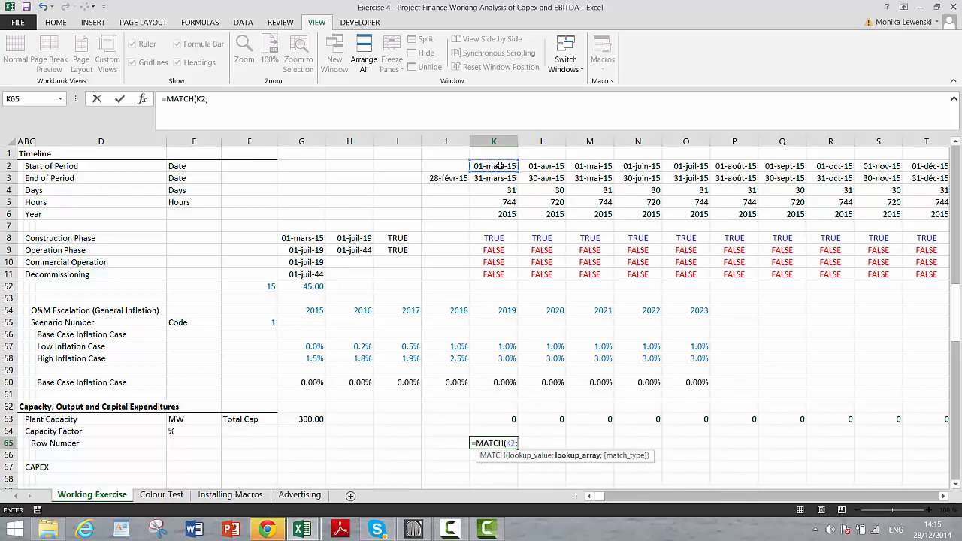
- Complete the K65 MATCH formula with the absolute Capacity Factor date range $G$26:$G$30 as lookup array and match type 1
key("Page_Up")
key("Page_Up")
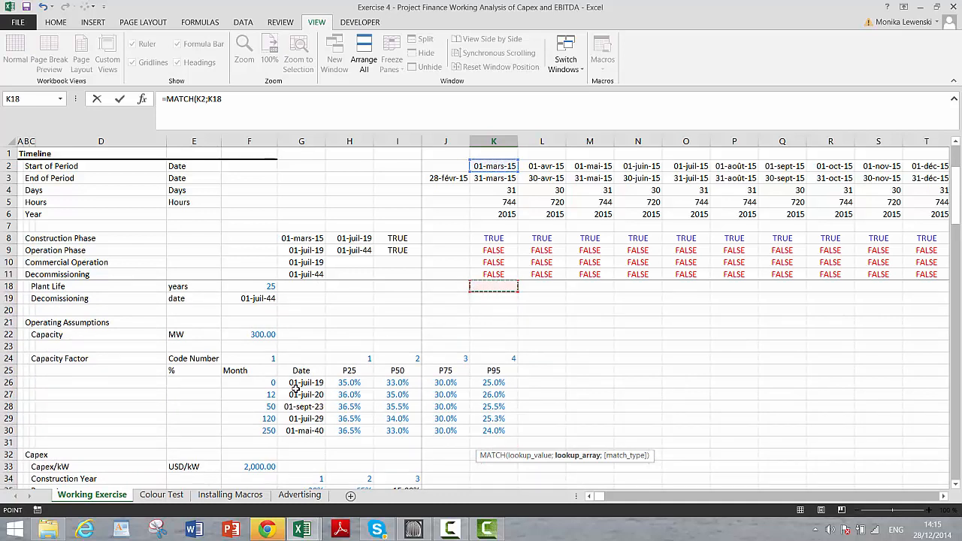
left_click(298, 392)
left_click(299, 385)
key("shift+Down")
key("shift+Down")
key("shift+Down")
key("shift+Down")
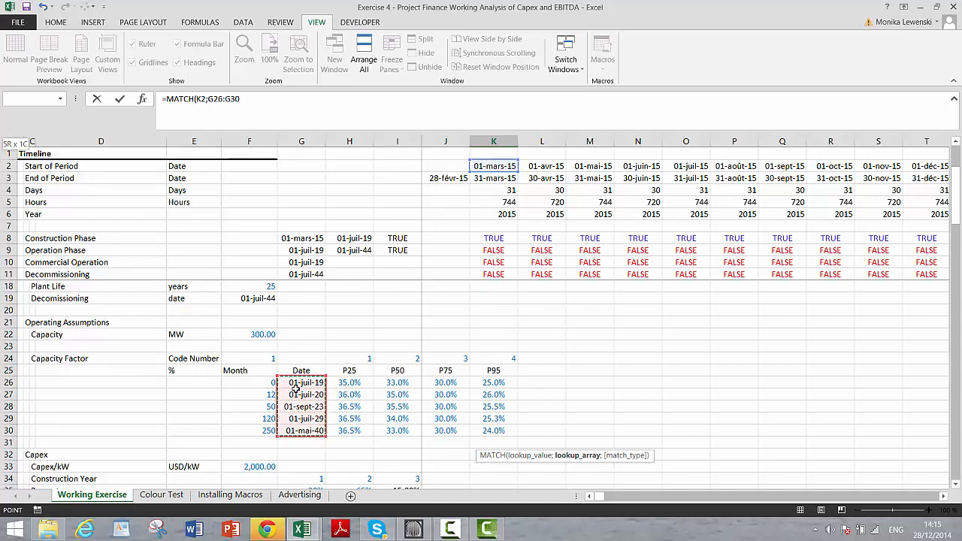
key("F4")
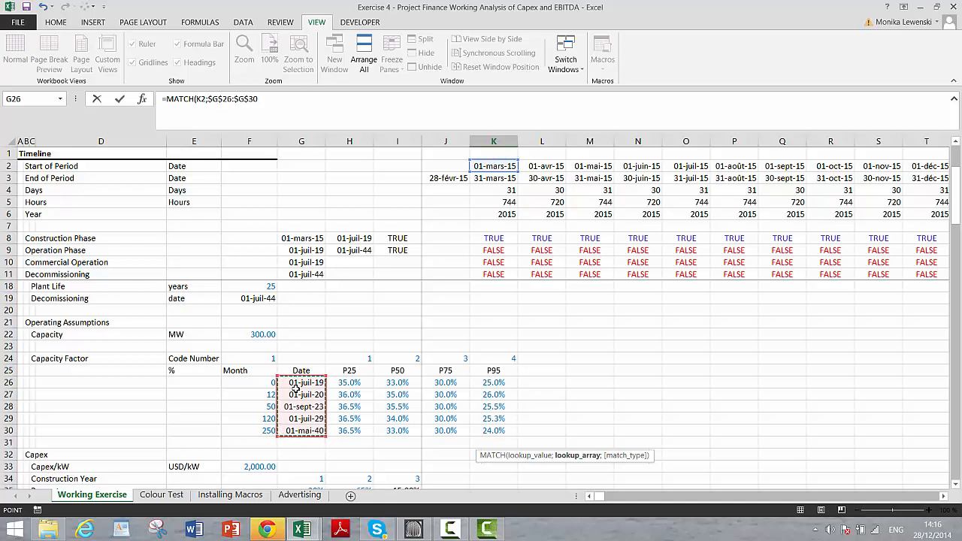
type(";")
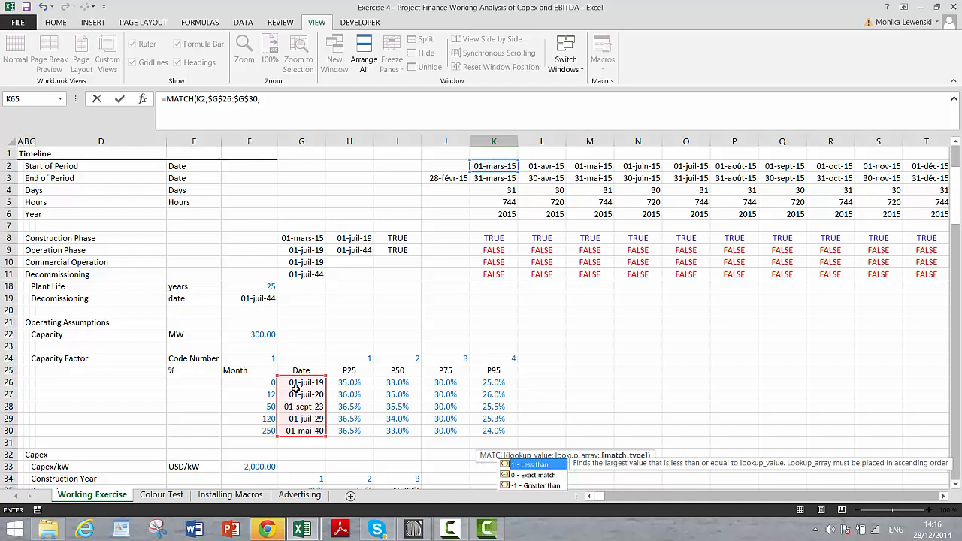
type("1)")
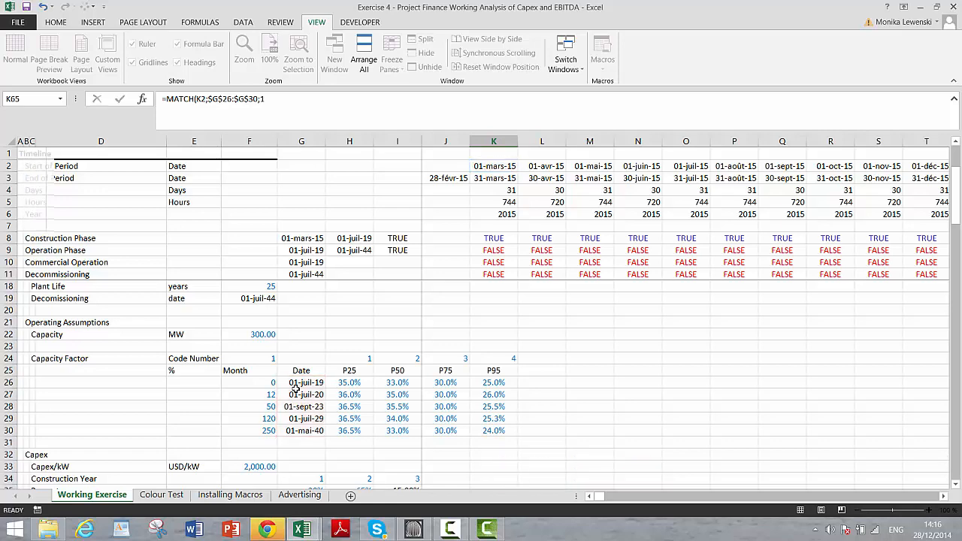
key("ctrl+Return")
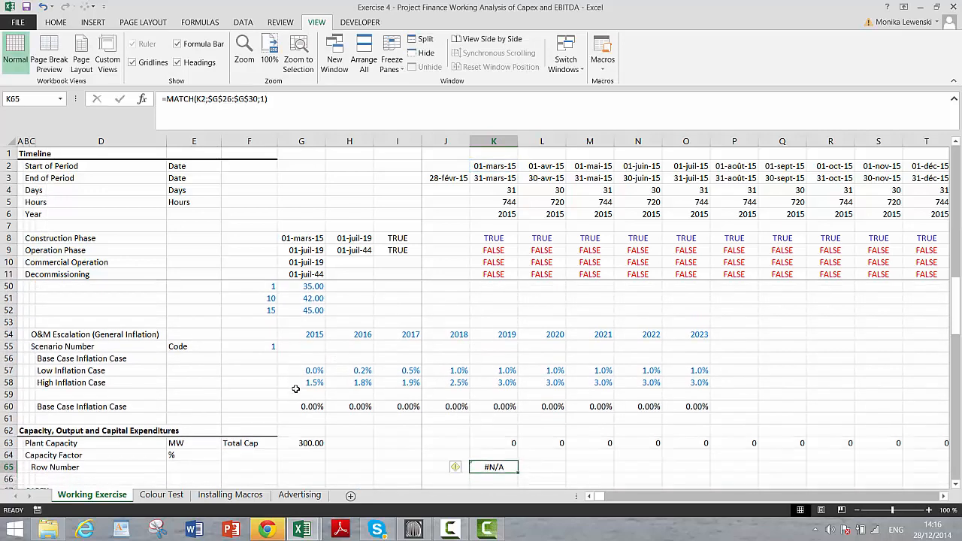
- Copy the K65 MATCH formula across the whole monthly timeline in the Row Number row
key("F2")
key("ctrl+shift+Down")
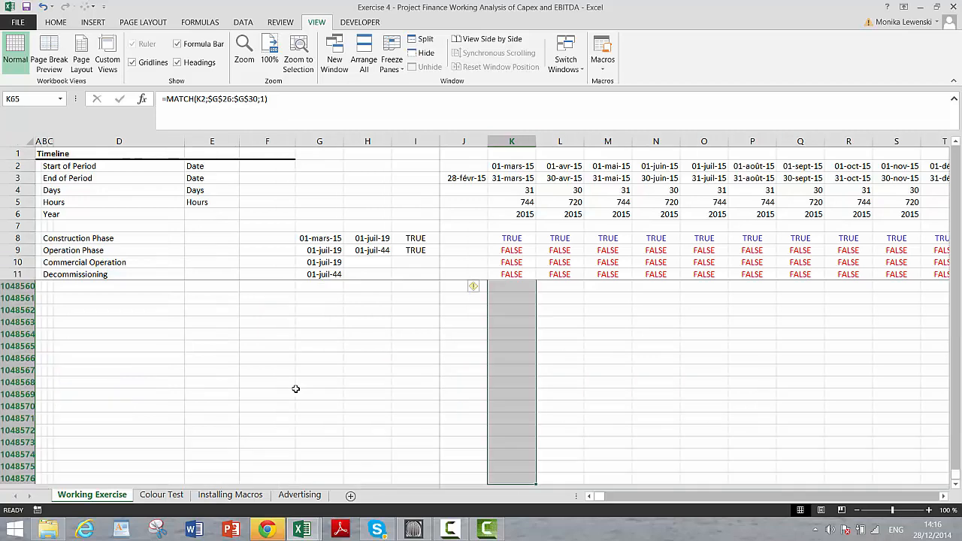
key("ctrl+shift+Up")
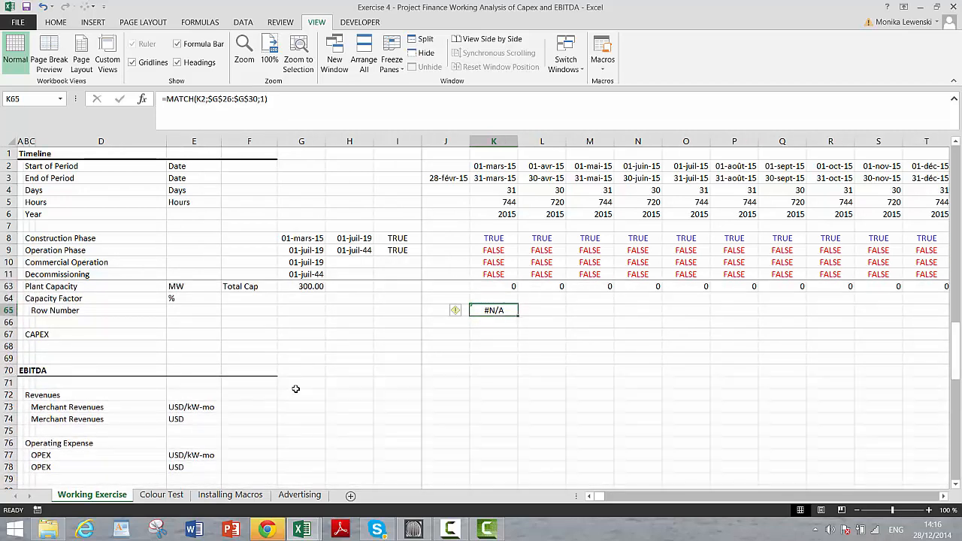
key("ctrl+shift+r")
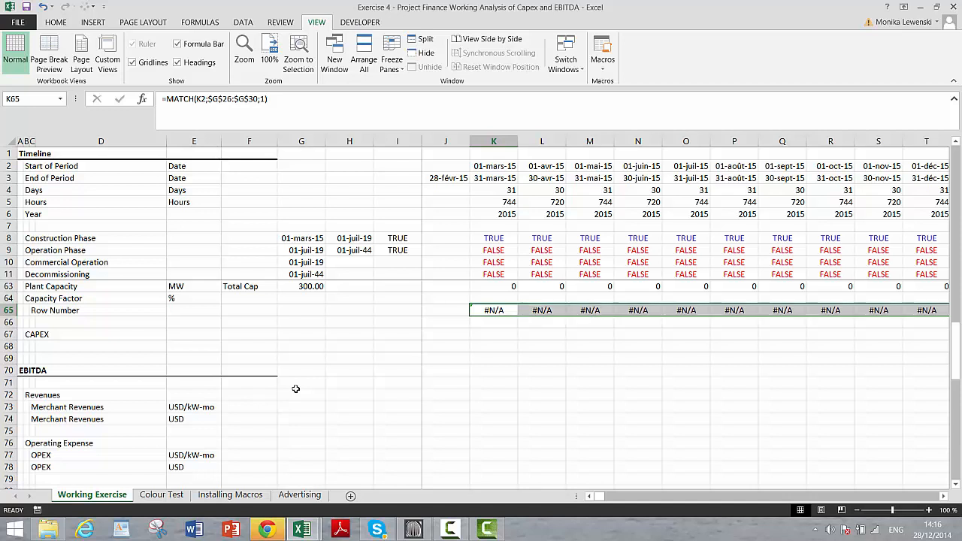
- Examine the Row Number results in row 65 across the timeline, from the last period back to the first
key("Right")
key("Right")
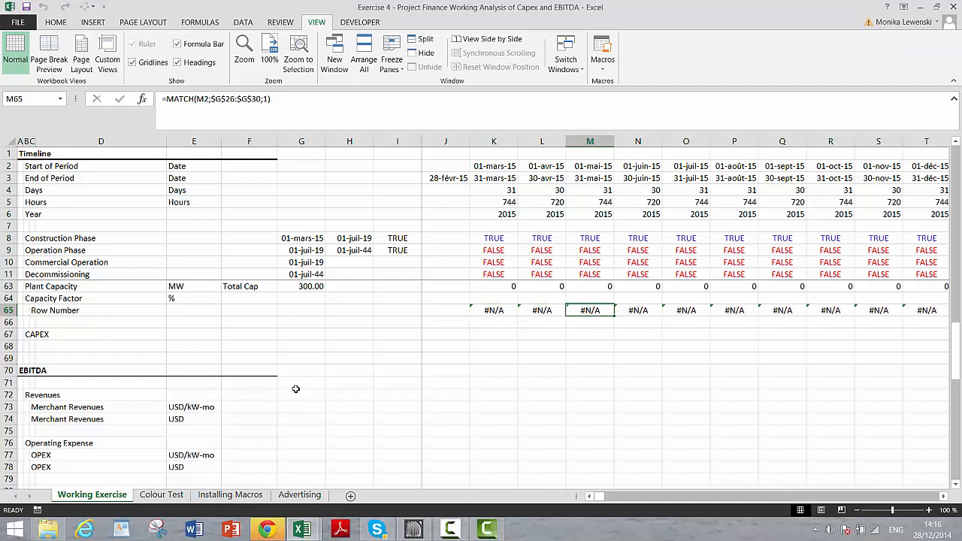
key("ctrl+Right")
key("Right")
key("Right")
key("Left")
key("Left")
key("Left")
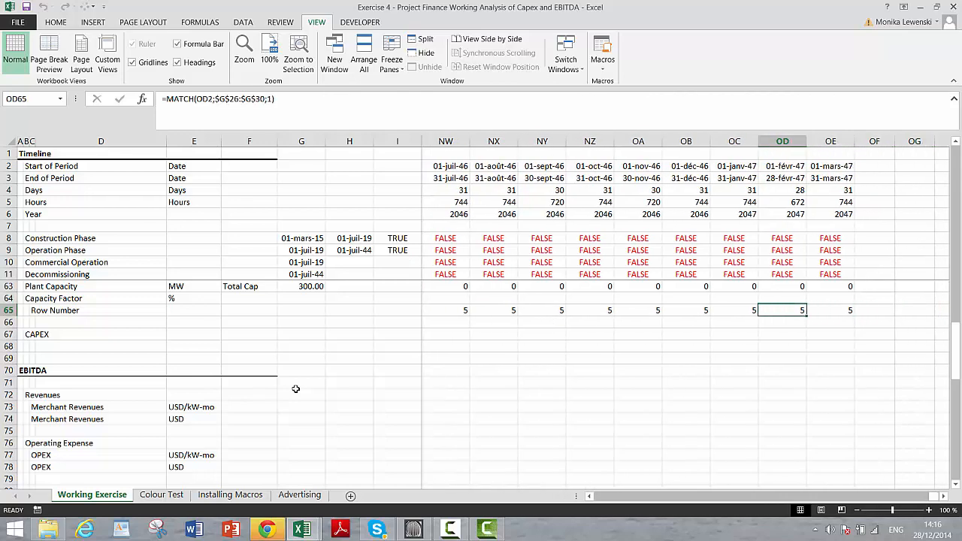
key("Left")
key("Left")
key("Left")
key("Left")
key("Left")
key("Left")
key("Left")
key("Left")
key("Left")
key("Left")
key("Left")
key("Left")
key("Left")
key("Left")
key("Left")
key("Left")
key("Left")
key("Left")
key("Left")
key("Left")
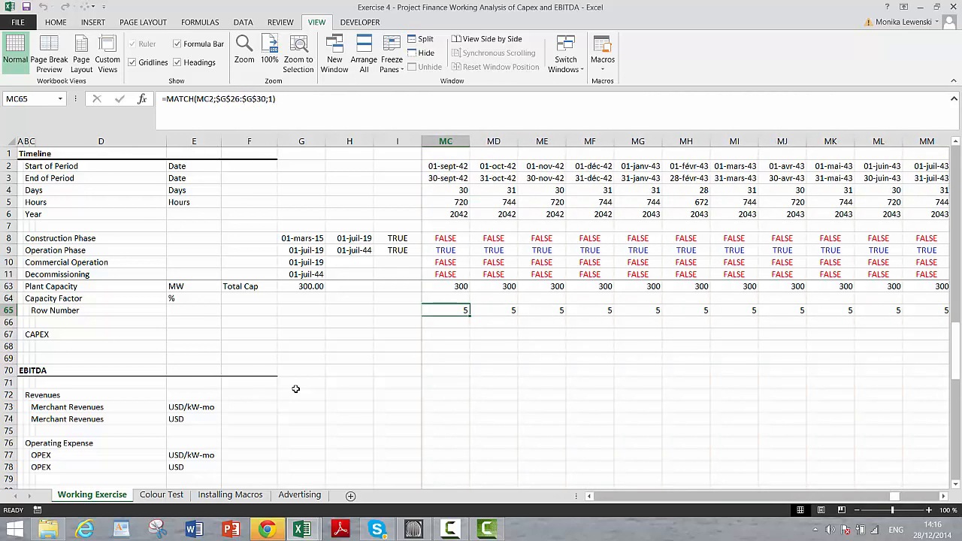
key("Left")
key("Left")
key("Left")
key("Left")
key("Left")
key("Left")
key("Left")
key("Left")
key("Left")
key("Left")
key("Left")
key("Left")
key("Left")
key("Left")
key("Left")
key("Left")
key("Left")
key("Left")
key("Left")
key("Left")
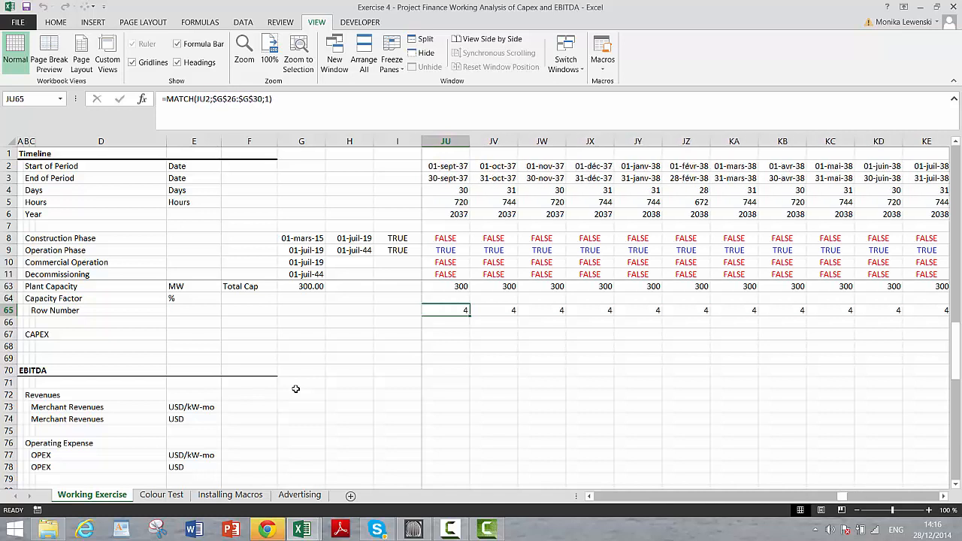
key("Left")
key("Left")
key("Left")
key("Left")
key("Left")
key("Left")
key("Left")
key("Left")
key("Left")
key("Left")
key("Left")
key("Left")
key("Left")
key("Left")
key("Left")
key("Left")
key("Left")
key("Left")
key("Left")
key("Left")
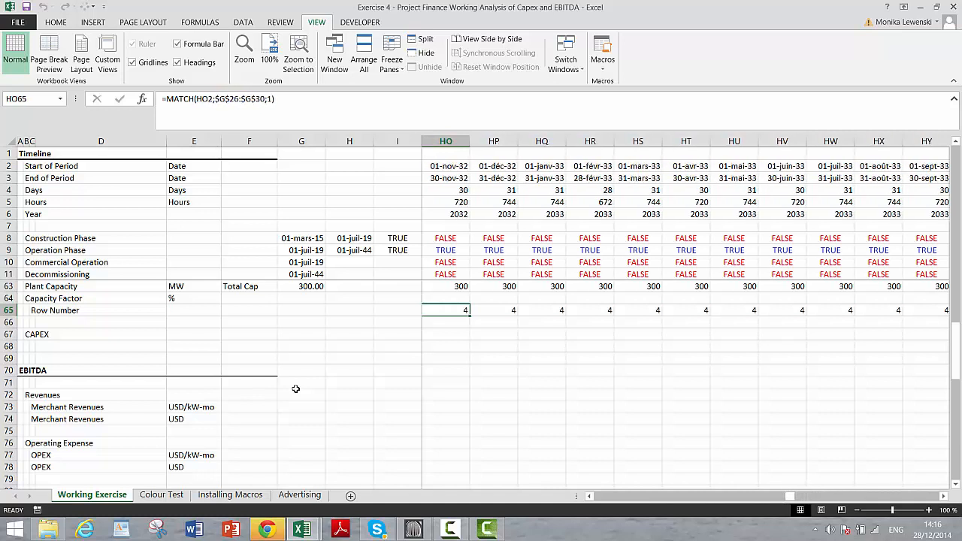
key("Left")
key("Left")
key("Left")
key("Left")
key("Left")
key("Left")
key("Left")
key("Left")
key("Left")
key("Left")
key("Left")
key("Left")
key("Left")
key("Left")
key("Left")
key("Left")
key("Left")
key("Left")
key("Left")
key("Left")
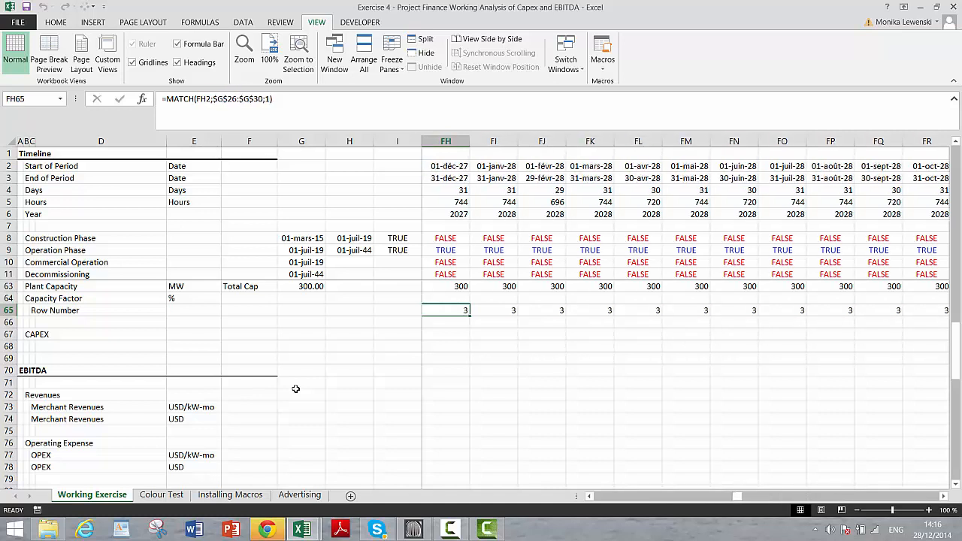
key("Left")
key("Left")
key("Left")
key("Left")
key("Left")
key("Left")
key("Left")
key("Left")
key("Left")
key("Left")
key("Left")
key("Left")
key("Left")
key("Left")
key("Left")
key("Left")
key("Left")
key("Left")
key("Left")
key("Left")
key("ctrl+Left")
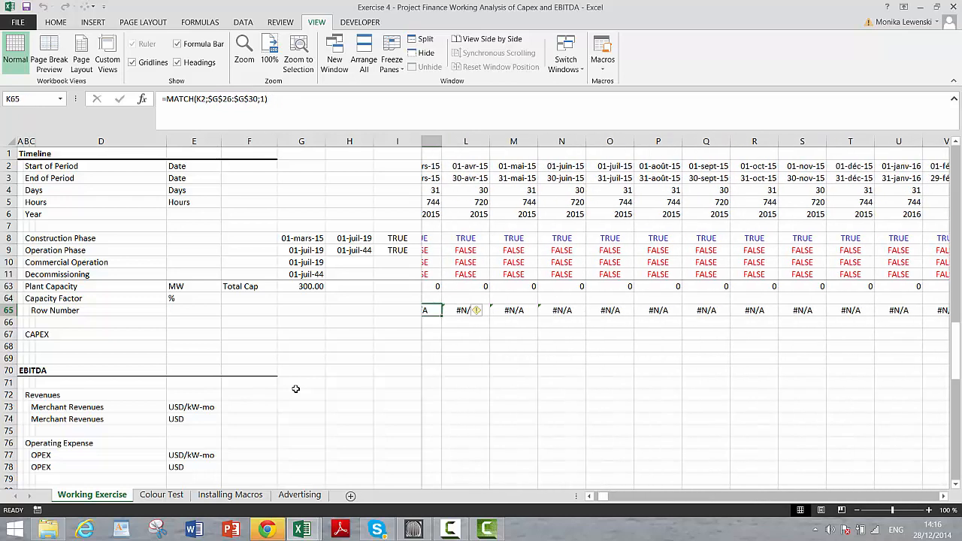
- Insert a new row 66 below Row Number and enter the indented label "Col Number" in C66
key("Left")
key("Left")
key("Left")
key("Left")
key("Left")
key("Left")
key("Left")
key("Left")
key("Left")
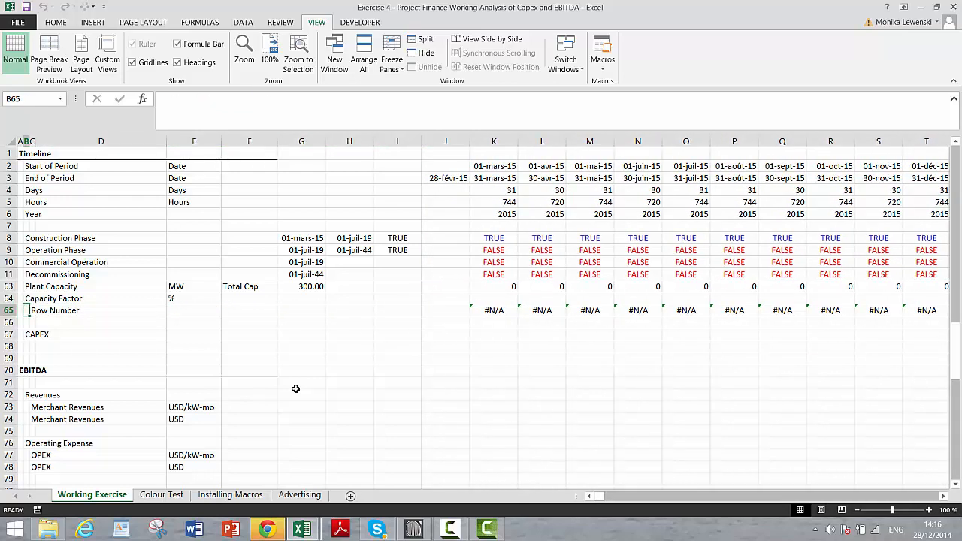
key("Down")
key("shift+space")
key("ctrl+shift+plus")
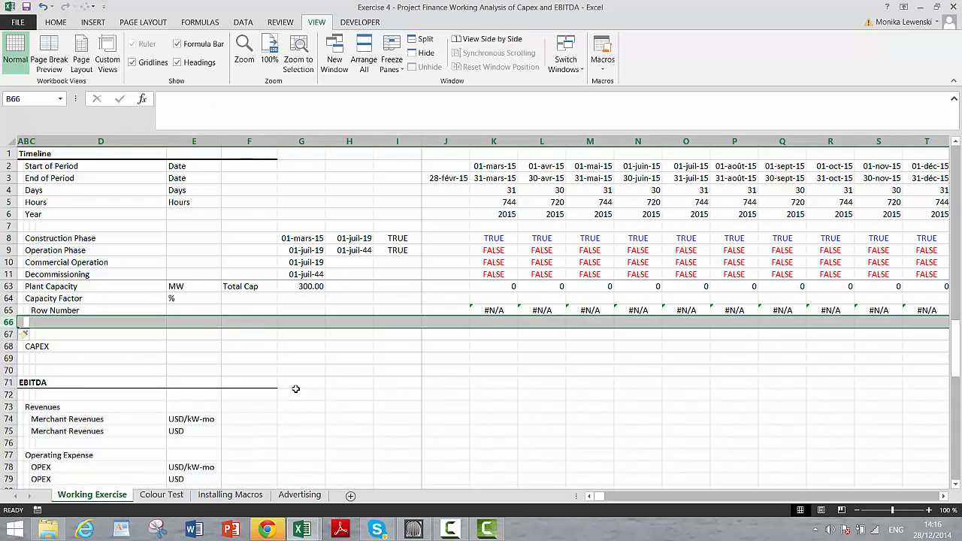
key("Right")
type("Col")
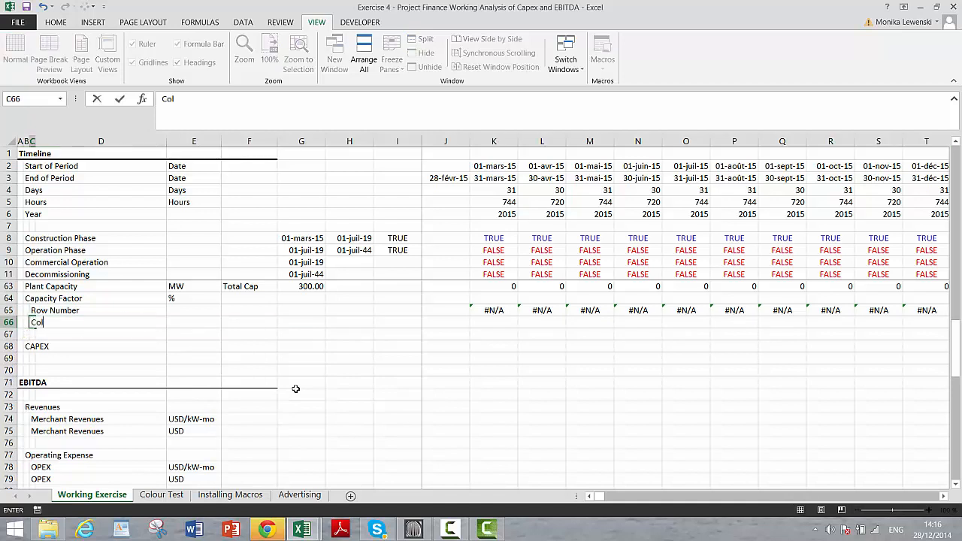
type(" Number")
key("Return")
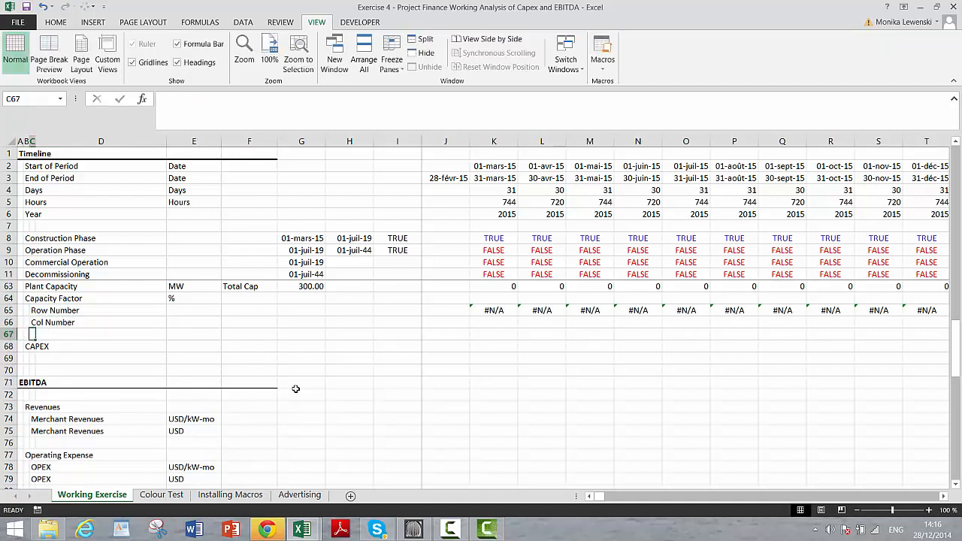
key("Up")
key("Right")
key("Right")
key("Right")
key("Right")
key("Right")
key("Right")
key("Right")
key("Right")
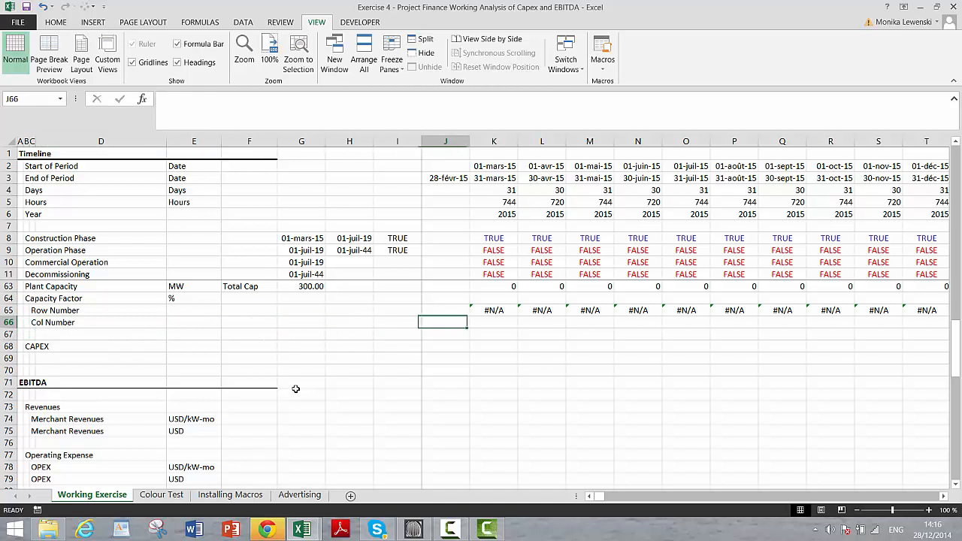
type("=mat")
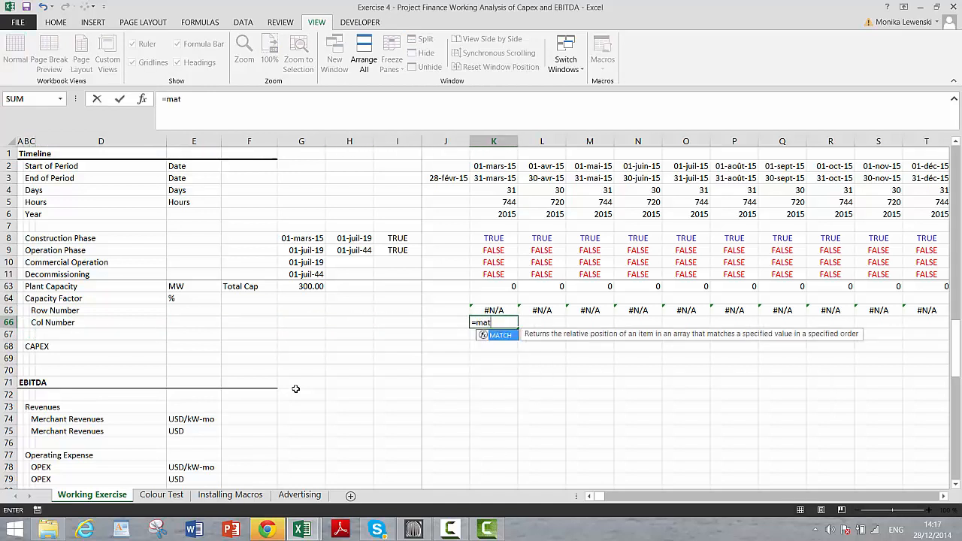
type("ch(")
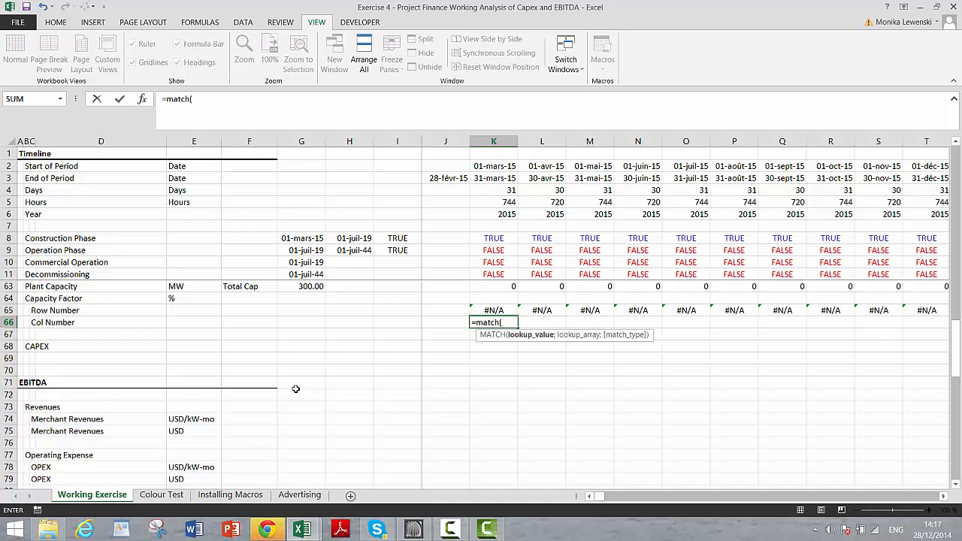
key("Page_Up")
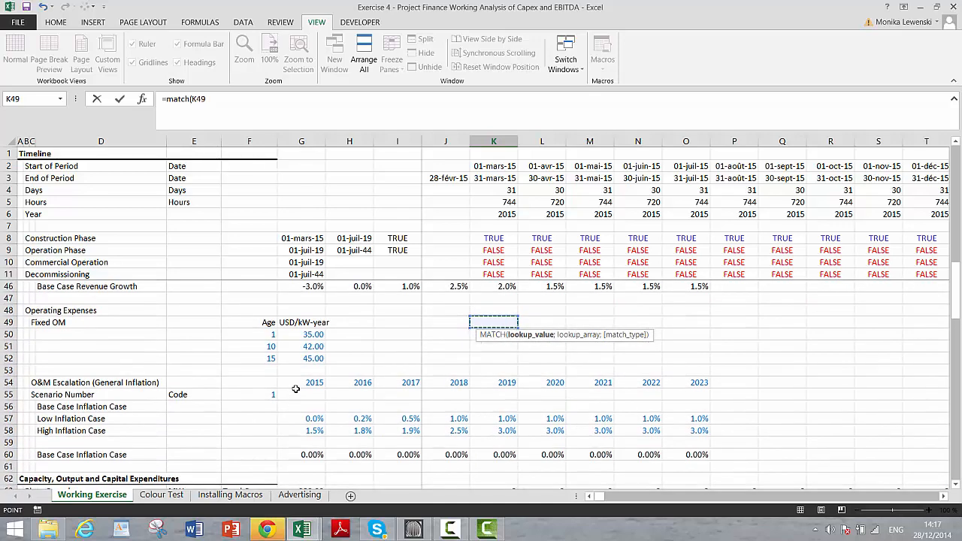
key("Up")
key("Up")
key("Up")
key("Up")
key("Up")
key("Up")
key("Up")
key("Up")
key("Up")
key("Up")
key("Up")
key("Up")
key("Up")
key("Up")
key("Up")
key("Up")
key("Up")
key("Up")
key("Up")
key("Up")
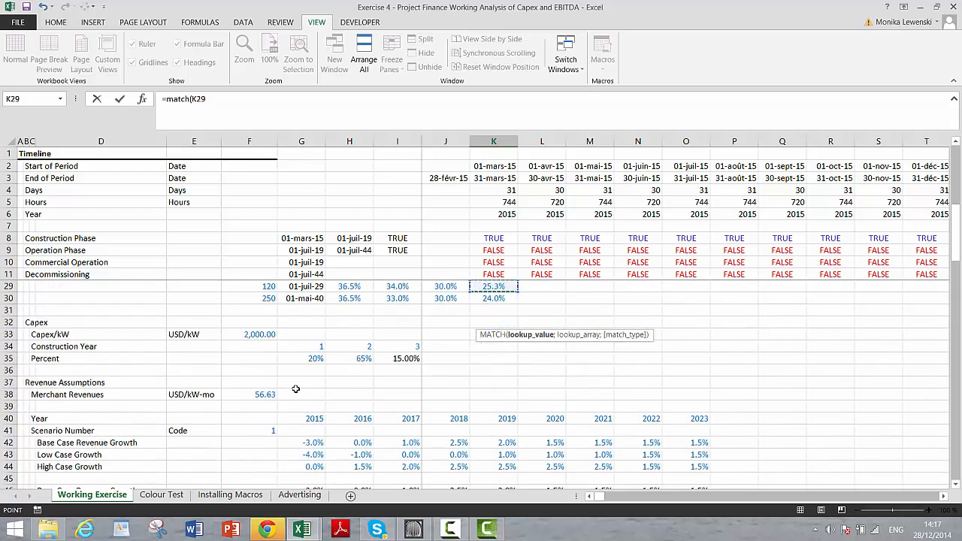
key("Left")
key("Left")
key("Left")
key("Left")
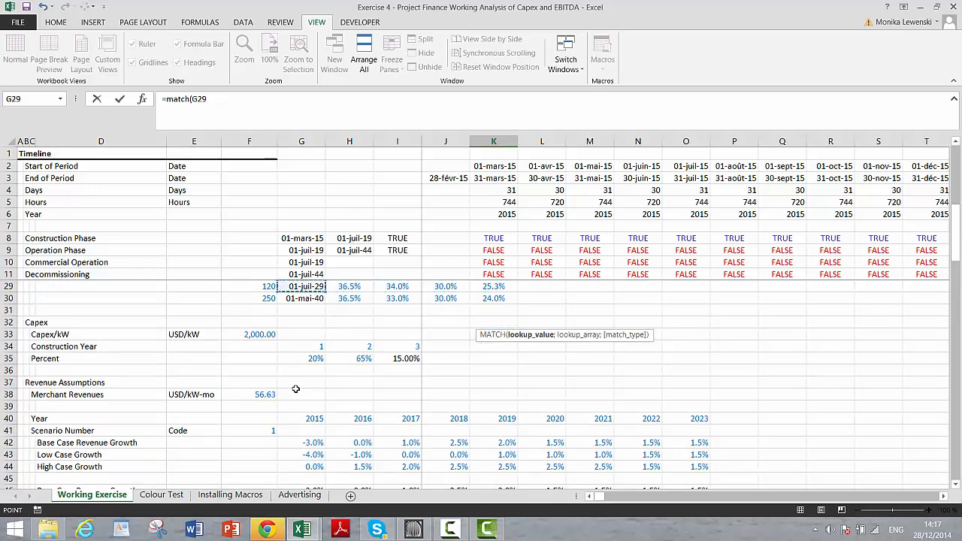
key("Up")
key("Up")
key("Up")
key("Up")
key("Up")
key("Up")
key("Up")
key("Up")
key("Up")
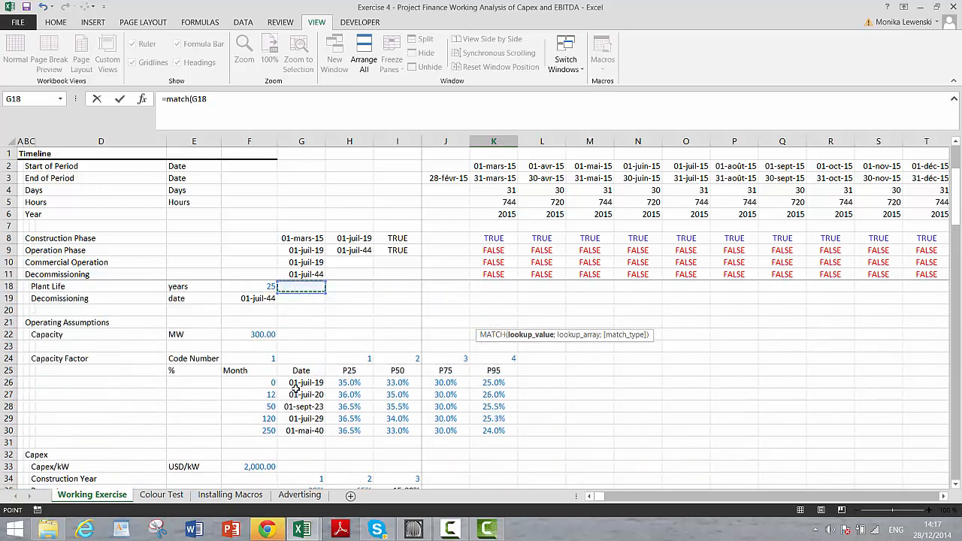
key("Down")
key("Down")
key("Down")
key("Down")
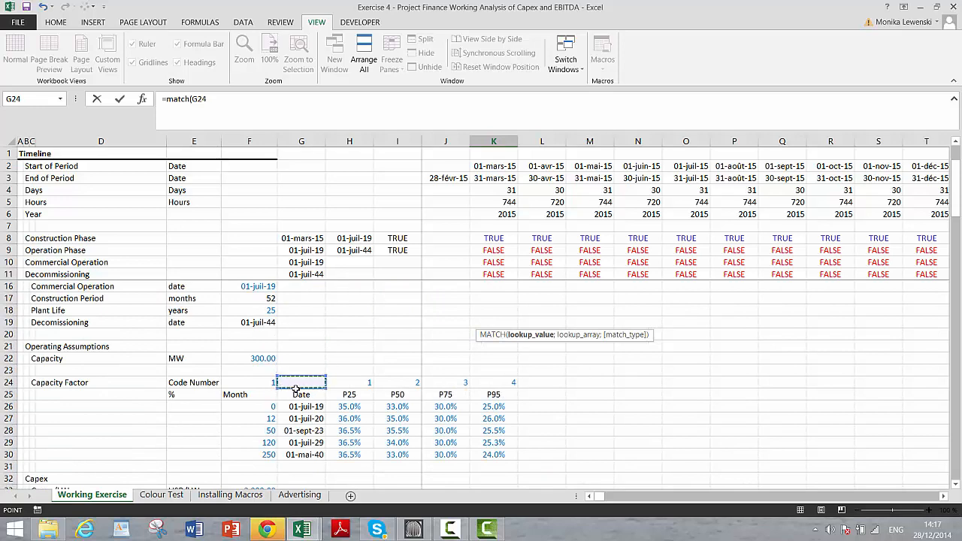
key("Left")
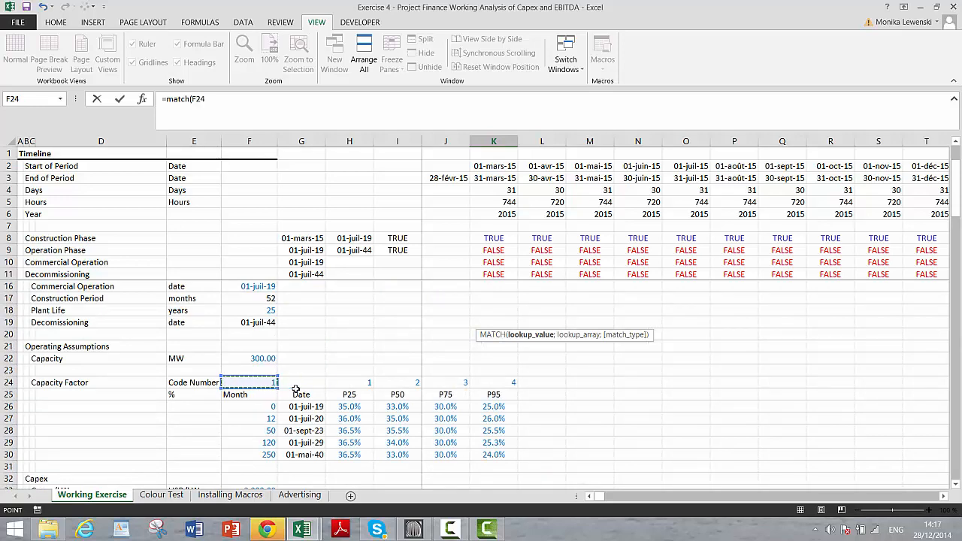
key("Escape")
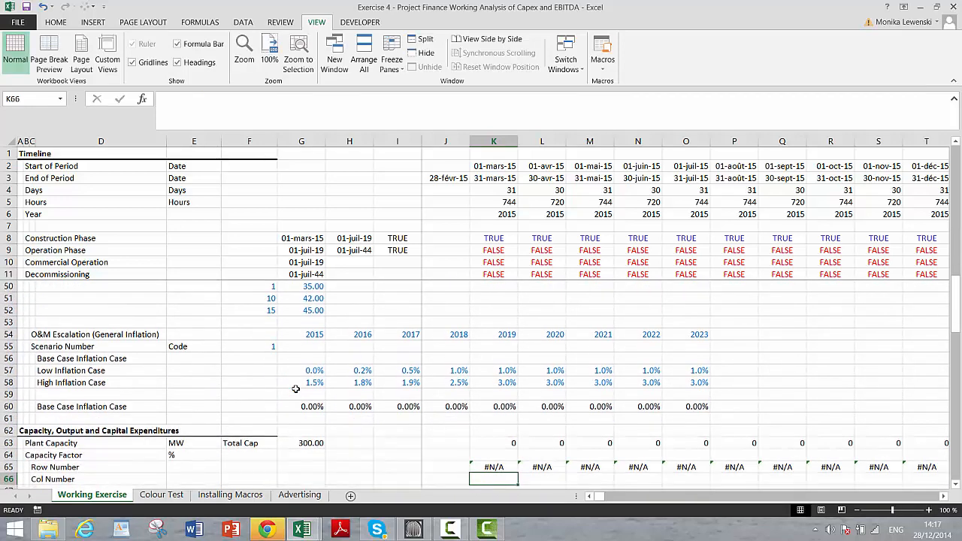
type("=")
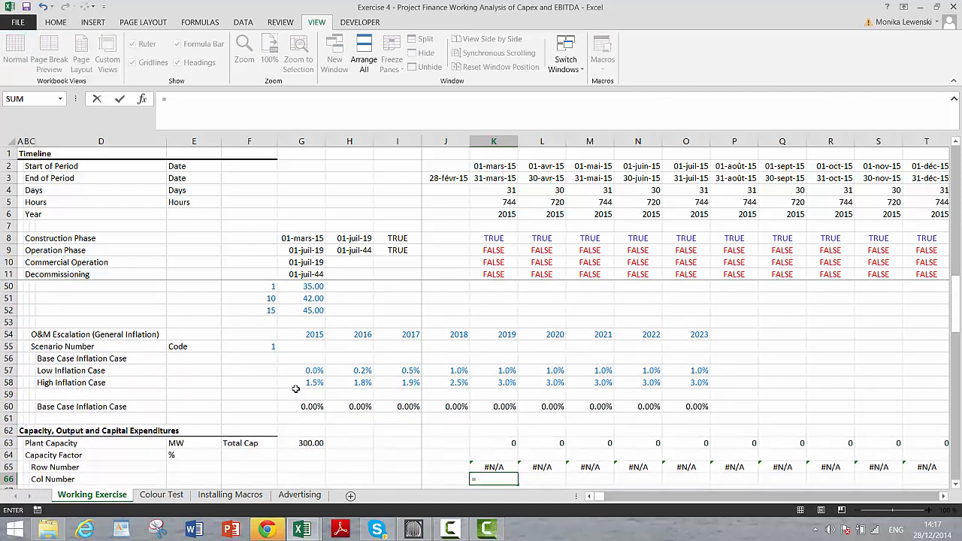
key("Escape")
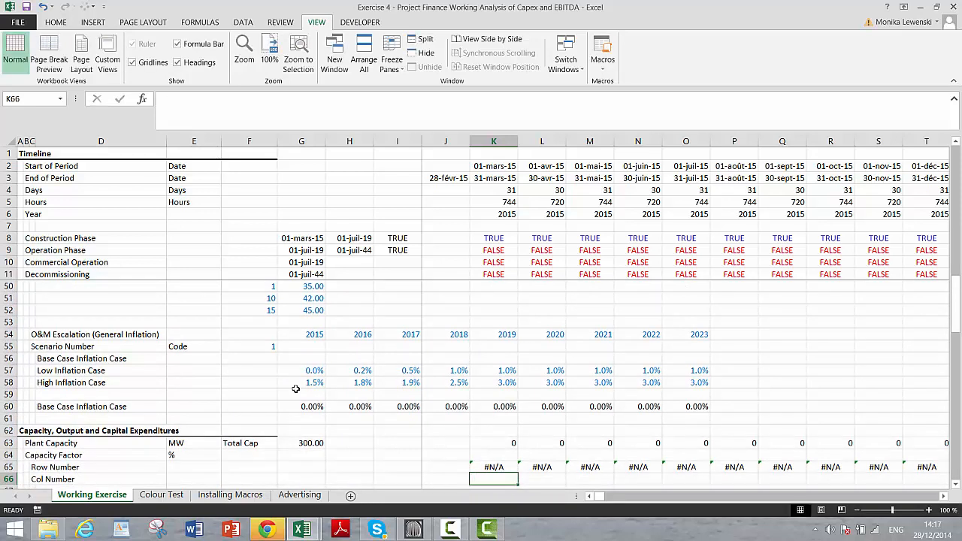
- Delete the Col Number row and insert a new blank row 66 below Row Number
key("Left")
key("Left")
key("Left")
key("Left")
key("Left")
key("Left")
key("Left")
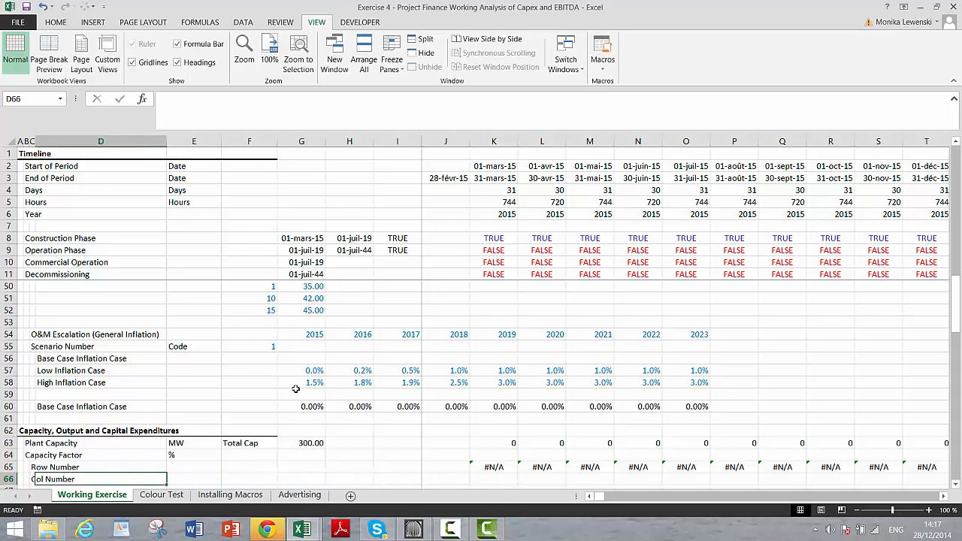
key("Delete")
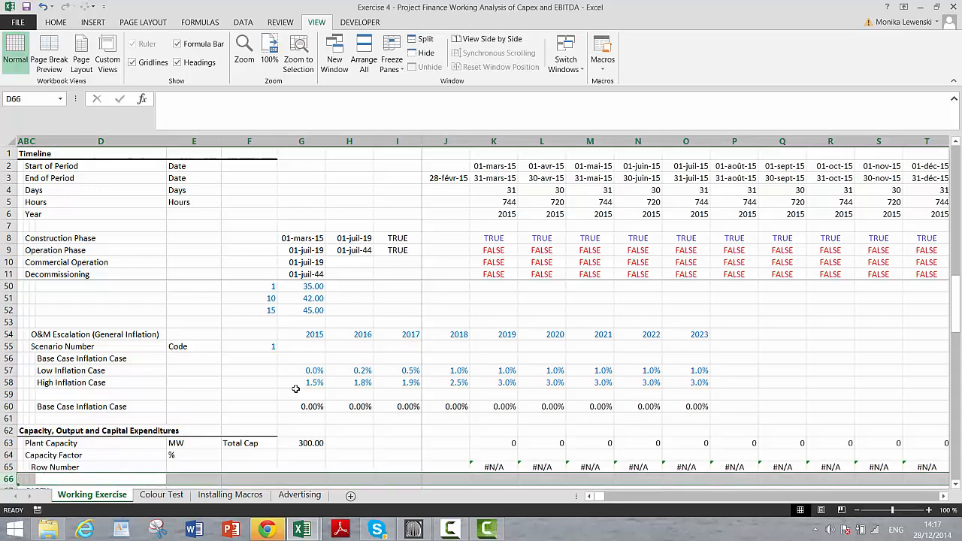
key("Down")
key("Up")
key("shift+space")
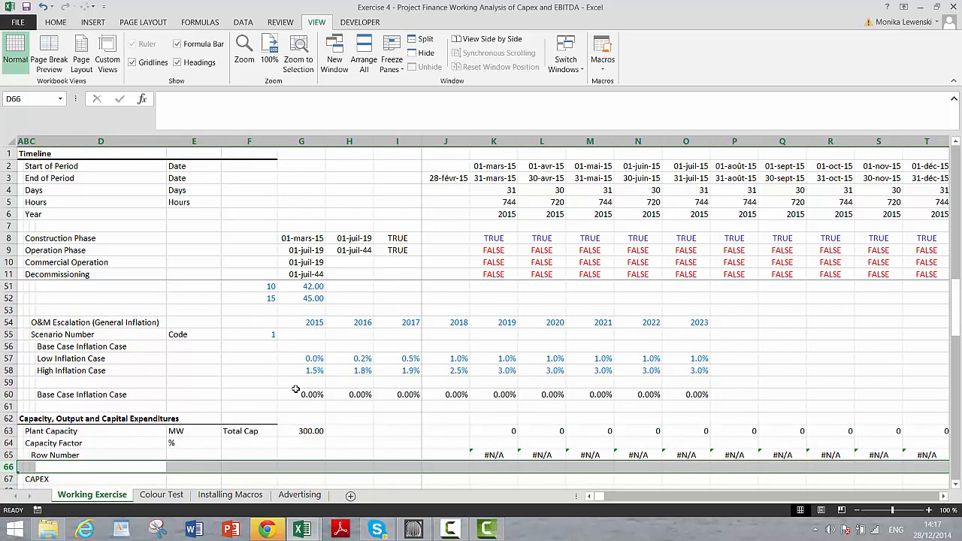
key("ctrl+shift+equal")
- Start an INDEX formula in K66 with the absolute Capacity Factor percentage table $H$26:$K$30 as its array
key("Right")
key("Right")
key("Right")
key("Right")
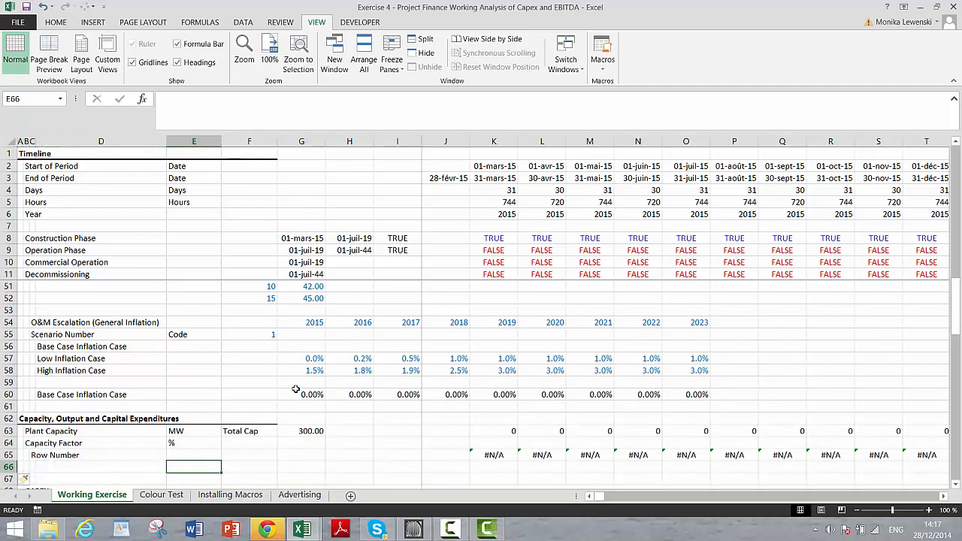
key("Right")
key("Right")
key("Right")
type("=")
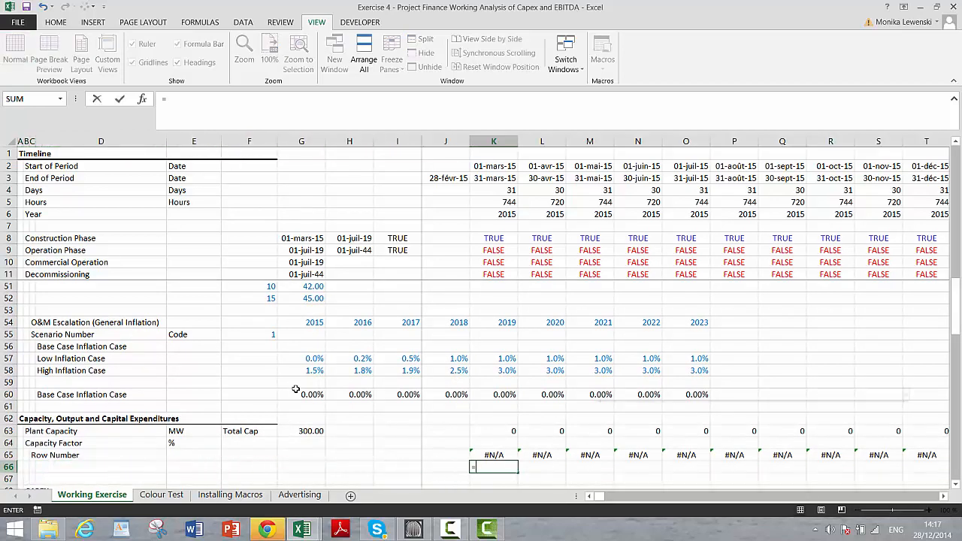
type("index(")
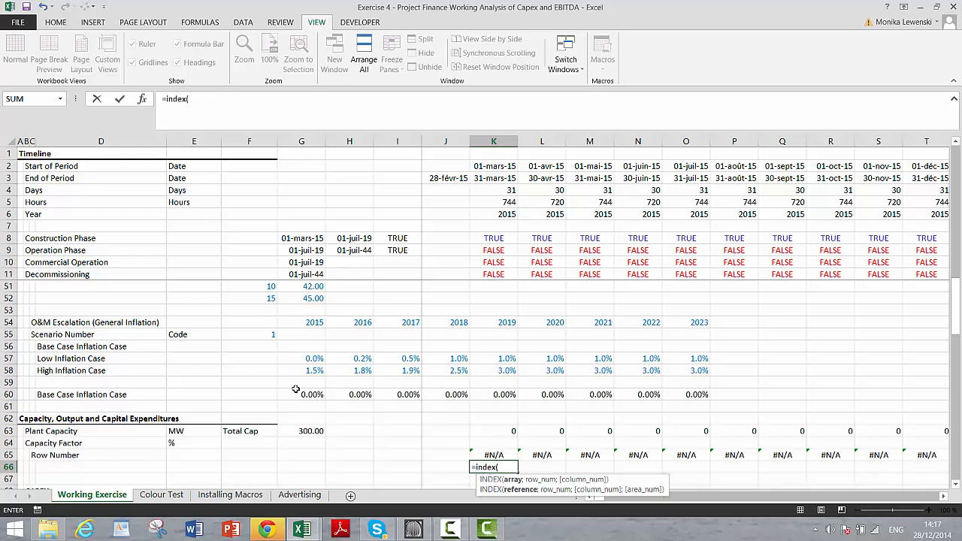
key("Up")
key("Up")
key("Up")
key("Up")
key("Up")
key("Up")
key("Up")
key("Up")
key("Up")
key("Up")
key("Up")
key("Up")
key("Up")
key("Up")
key("Up")
key("Up")
key("Up")
key("Up")
key("Up")
key("Up")
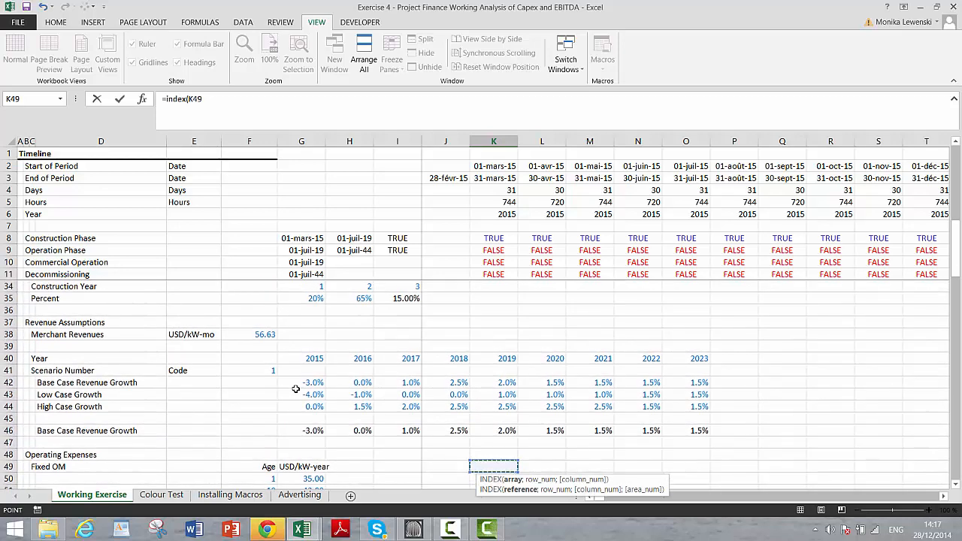
key("Down")
key("Down")
key("Down")
key("Down")
key("Down")
key("Down")
key("Down")
key("Down")
key("Down")
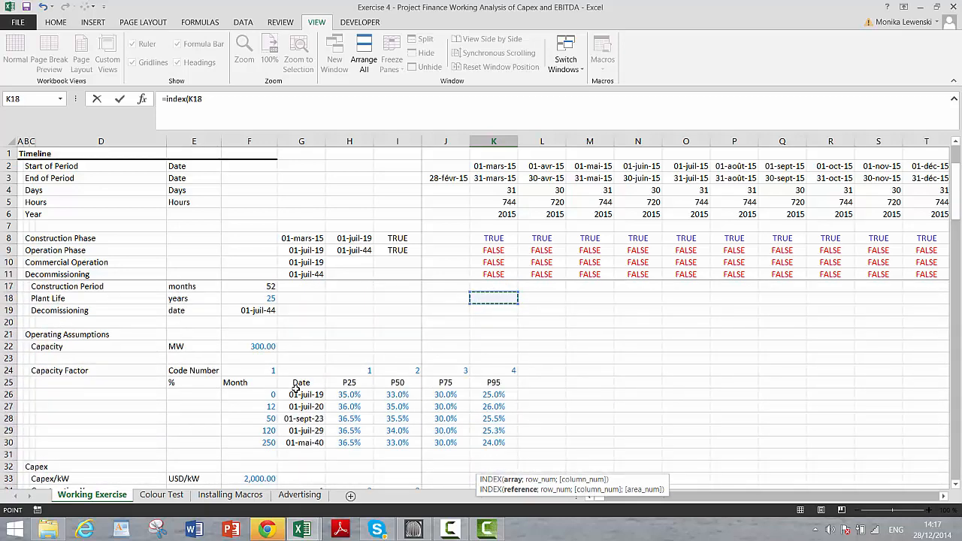
key("Left")
key("Left")
key("Left")
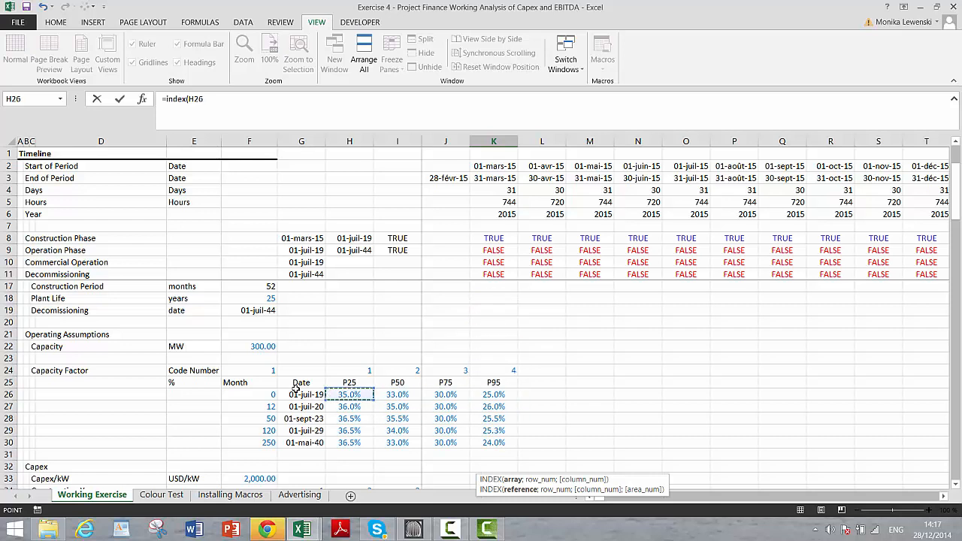
key("shift+Down")
key("shift+Down")
key("shift+Down")
key("shift+Down")
key("shift+Right")
key("shift+Right")
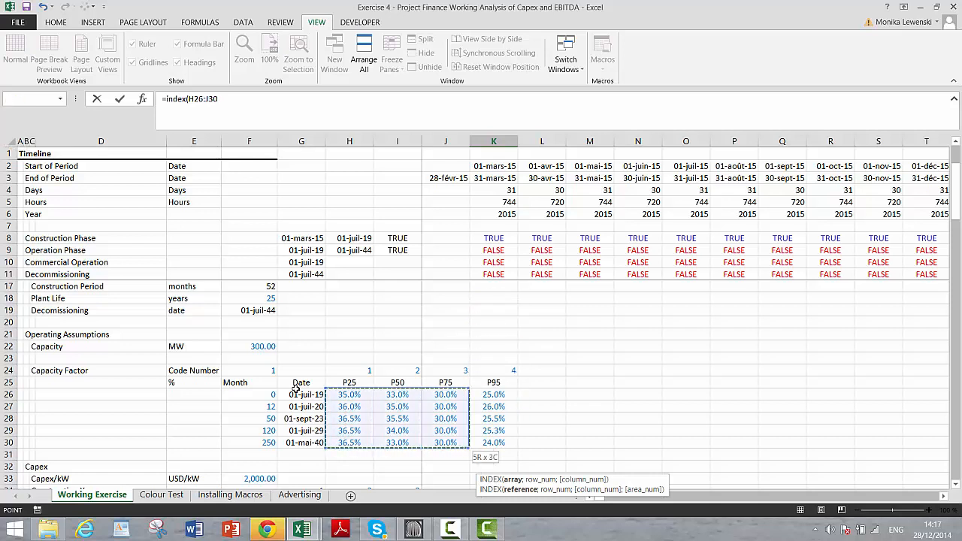
key("shift+Right")
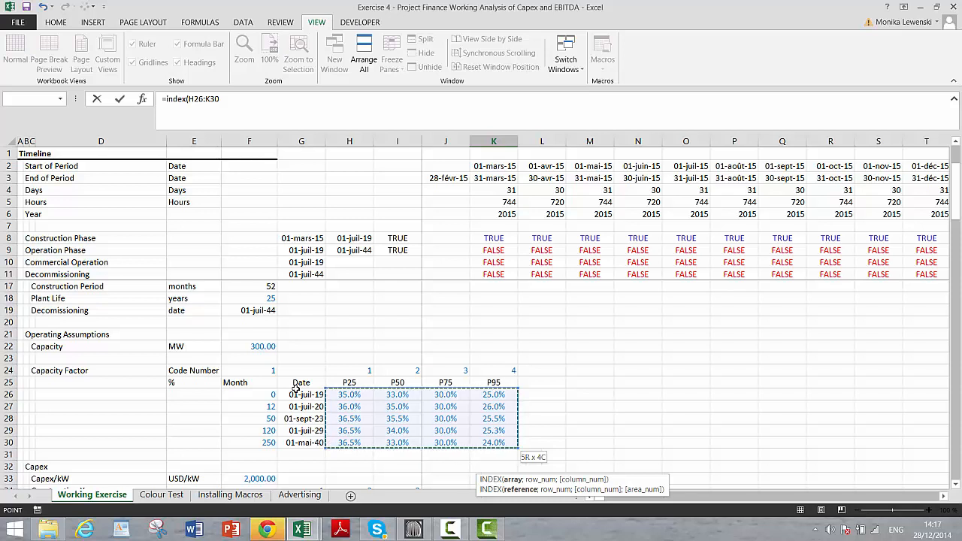
key("F4")
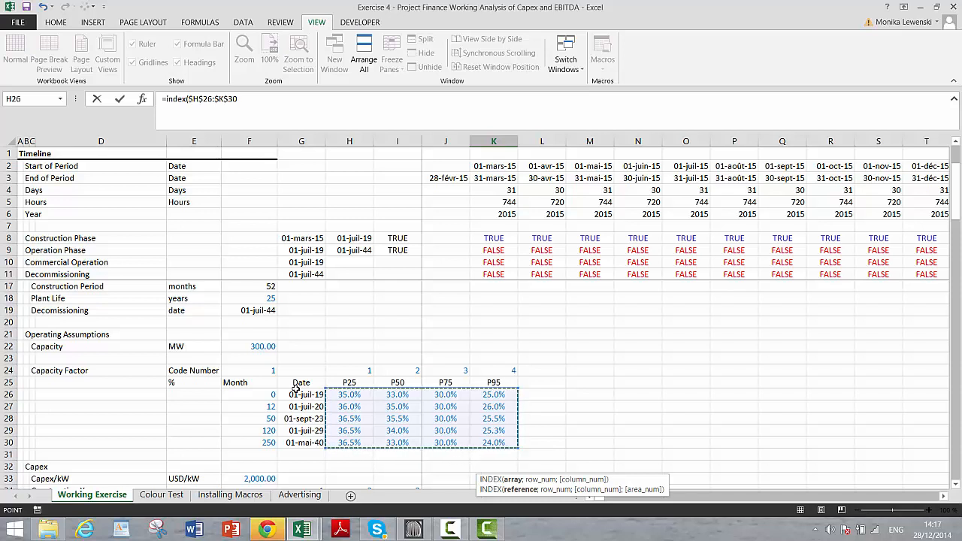
type(";")
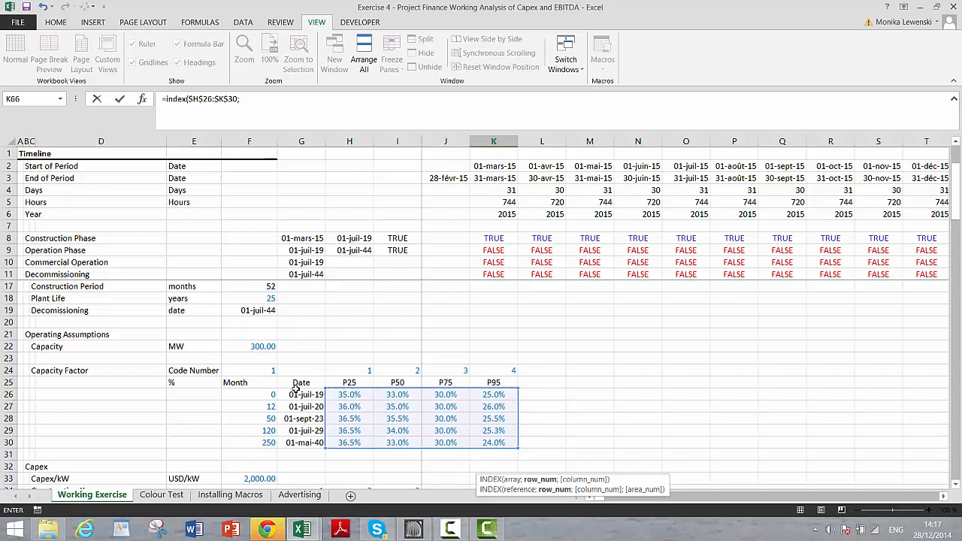
- Complete the INDEX formula in K66 with K65 as row number and absolute $F$24 as column number, and copy it across the timeline
key("Up")
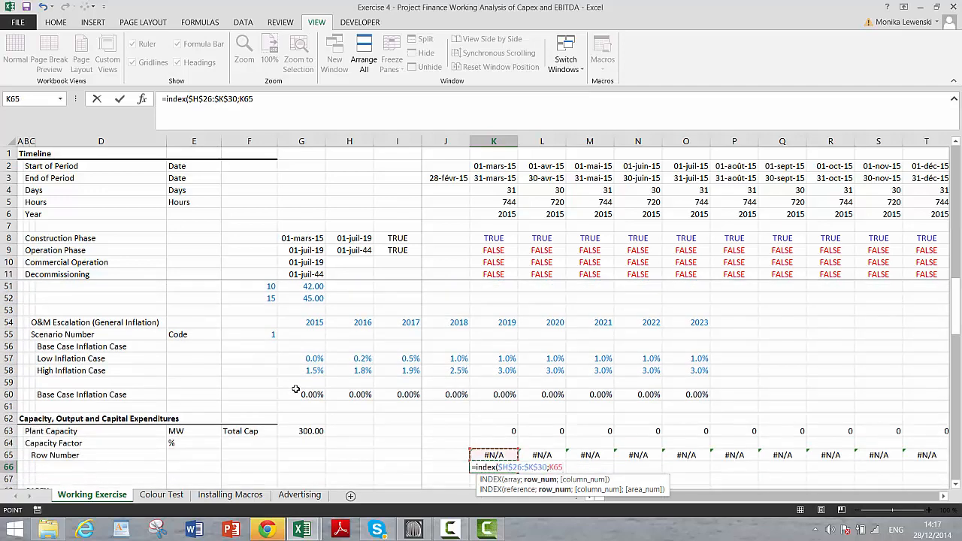
type(";")
key("Up")
key("Up")
key("Up")
key("Up")
key("Up")
key("Up")
key("Up")
key("Up")
key("Up")
key("Up")
key("Up")
key("Up")
key("Up")
key("Up")
key("Up")
key("Up")
key("Up")
key("Up")
key("Up")
key("Up")
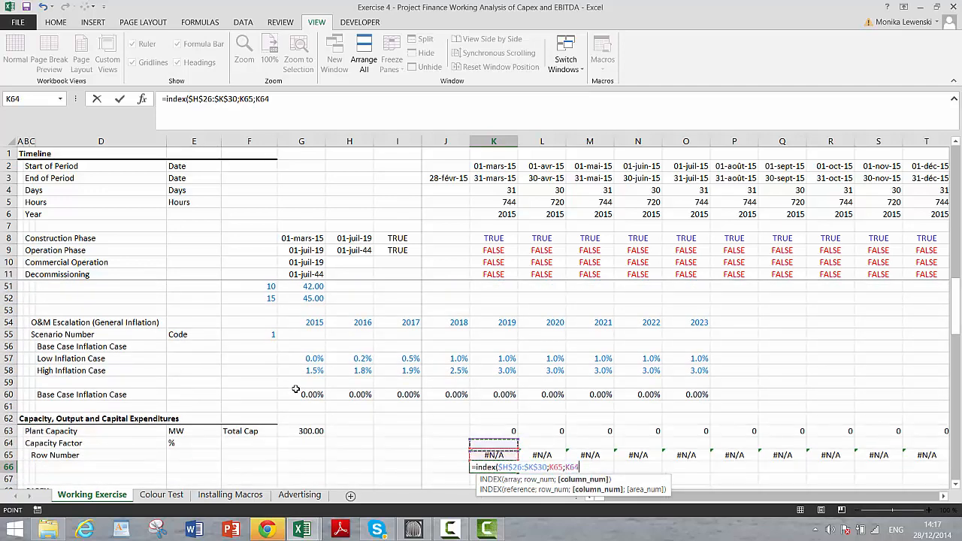
key("Up")
key("Up")
key("Up")
key("Up")
key("Up")
key("Up")
key("Up")
key("Up")
key("Up")
key("Up")
key("Up")
key("Up")
key("Up")
key("Up")
key("Up")
key("Up")
key("Up")
key("Up")
key("Up")
key("Up")
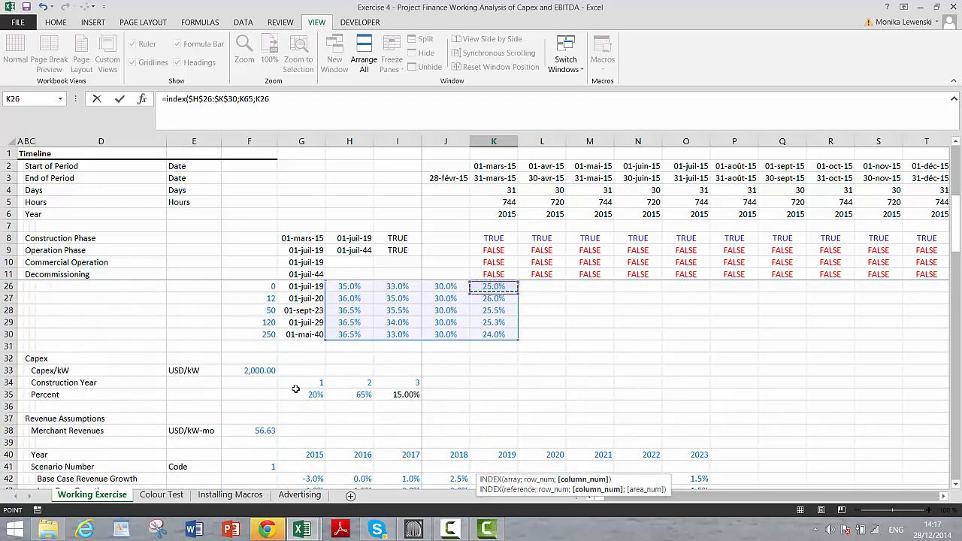
key("Down")
key("Down")
key("Down")
key("Left")
key("Left")
key("Left")
key("Left")
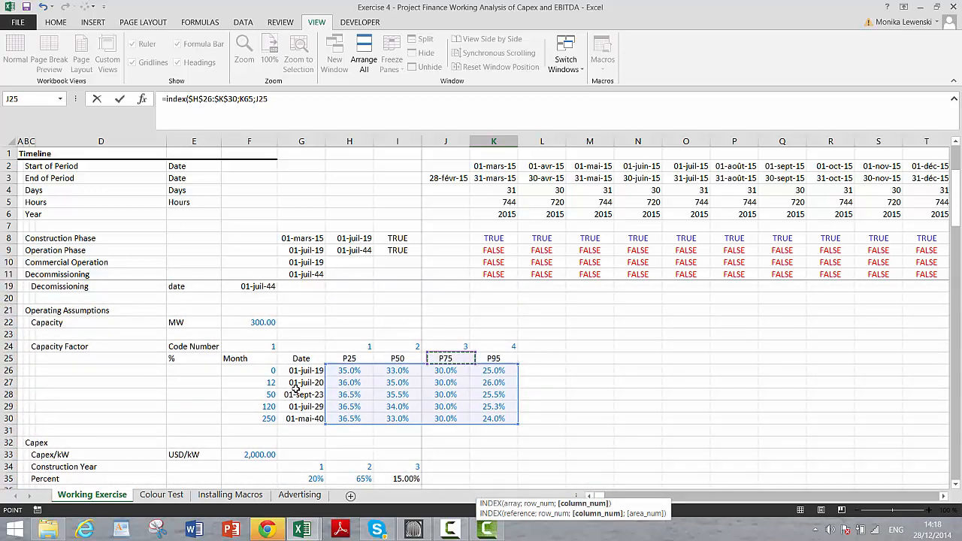
key("Left")
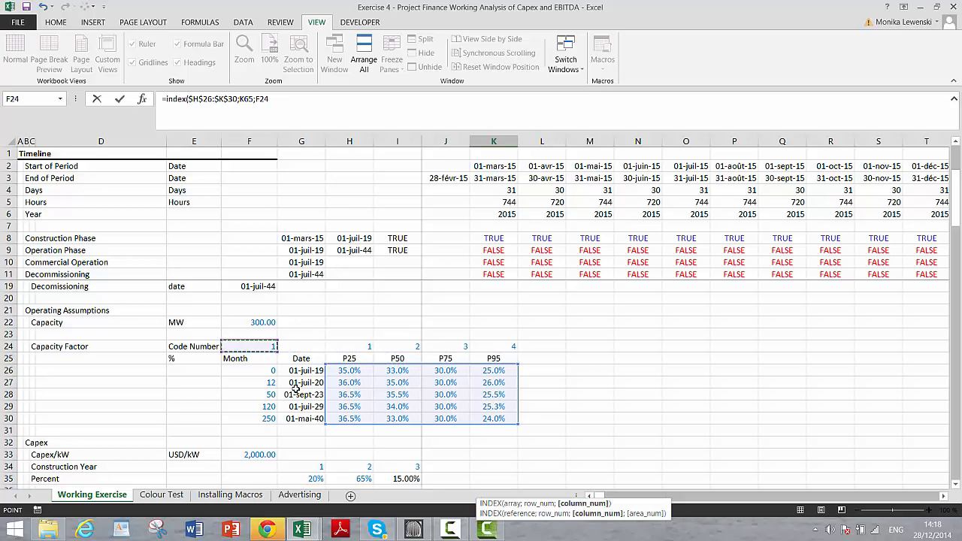
key("F4")
key("ctrl+Return")
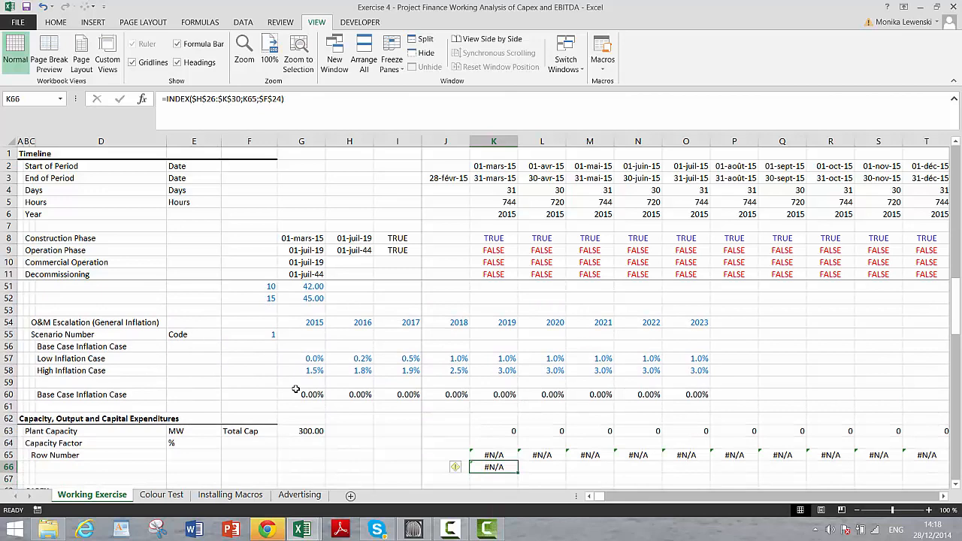
key("ctrl+shift+r")
- Examine the INDEX results in row 66 against the row numbers from the construction periods through late 2023, and return to K66
key("Right")
key("Right")
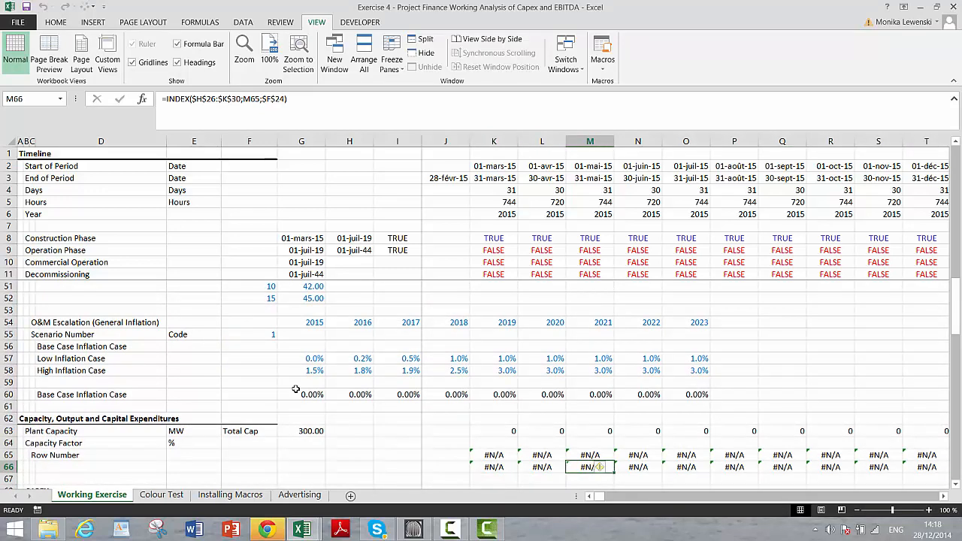
key("Right")
key("Right")
key("Right")
key("Right")
key("Right")
key("Right")
key("Right")
key("Right")
key("Right")
key("Right")
key("Right")
key("Right")
key("Right")
key("Right")
key("Right")
key("Right")
key("Right")
key("Right")
key("Right")
key("Right")
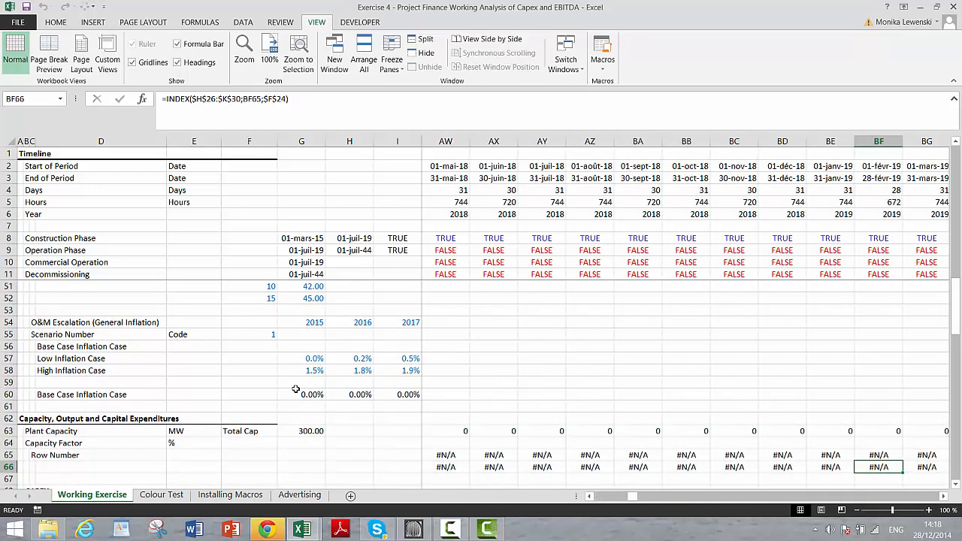
key("Right")
key("Right")
key("Right")
key("Right")
key("Right")
key("Right")
key("Right")
key("Right")
key("Right")
key("Right")
key("Right")
key("Right")
key("Right")
key("Right")
key("Right")
key("Right")
key("Right")
key("Right")
key("Right")
key("Right")
key("Left")
key("Left")
key("Left")
key("Left")
key("Left")
key("Left")
key("Left")
key("Left")
key("Left")
key("Left")
key("Left")
key("Left")
key("Left")
key("Left")
key("Left")
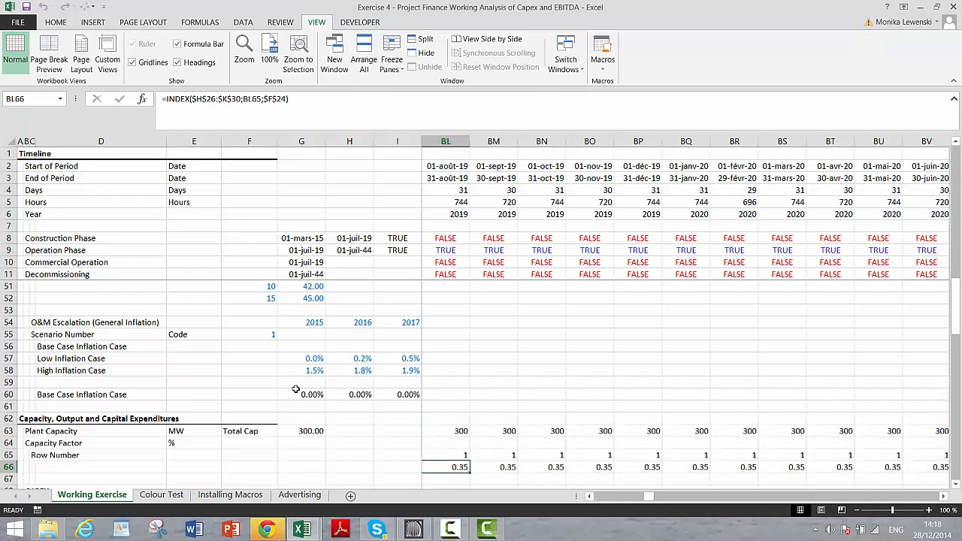
key("Right")
key("Right")
key("Right")
key("Right")
key("Right")
key("Right")
key("Right")
key("Right")
key("Right")
key("Right")
key("Right")
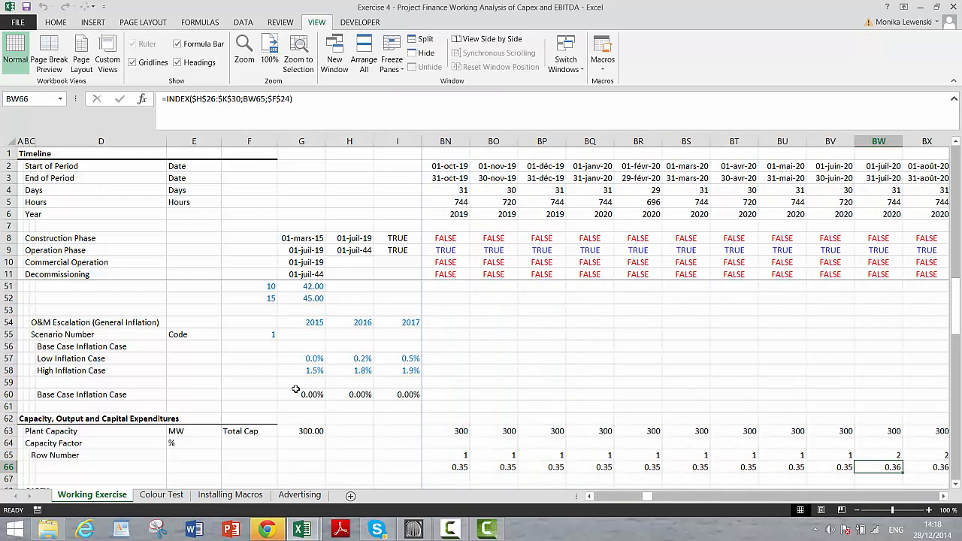
key("Right")
key("Right")
key("Right")
key("Right")
key("Right")
key("Right")
key("Right")
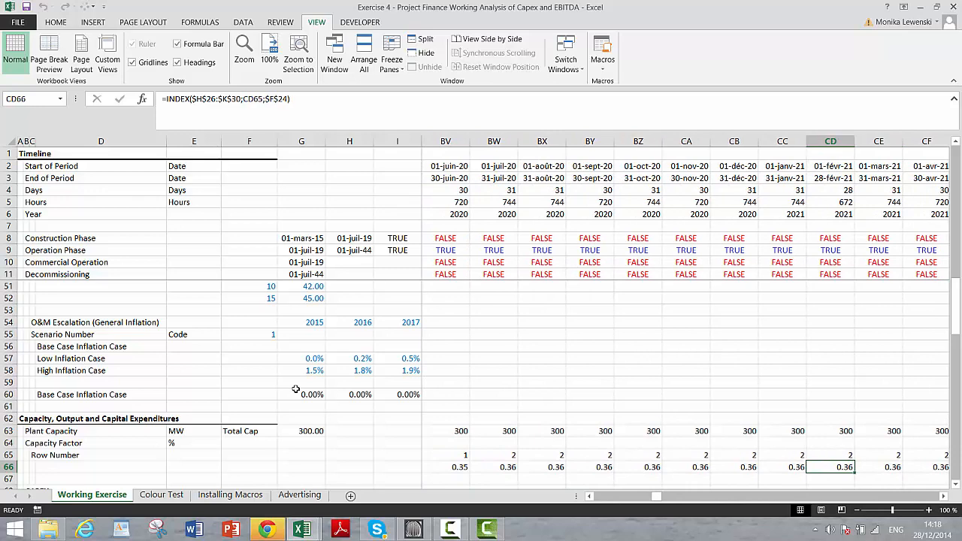
key("Left")
key("Left")
key("Left")
key("Left")
key("Left")
key("Left")
key("Left")
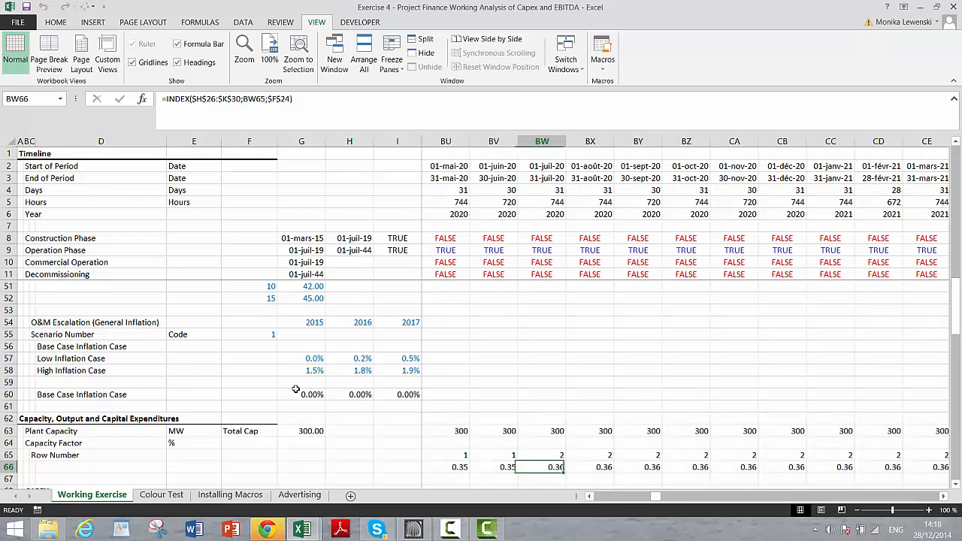
key("Right")
key("Right")
key("Right")
key("Right")
key("Right")
key("Right")
key("Right")
key("Right")
key("Right")
key("Right")
key("Right")
key("Right")
key("Right")
key("Right")
key("Right")
key("Right")
key("Right")
key("Right")
key("Right")
key("Right")
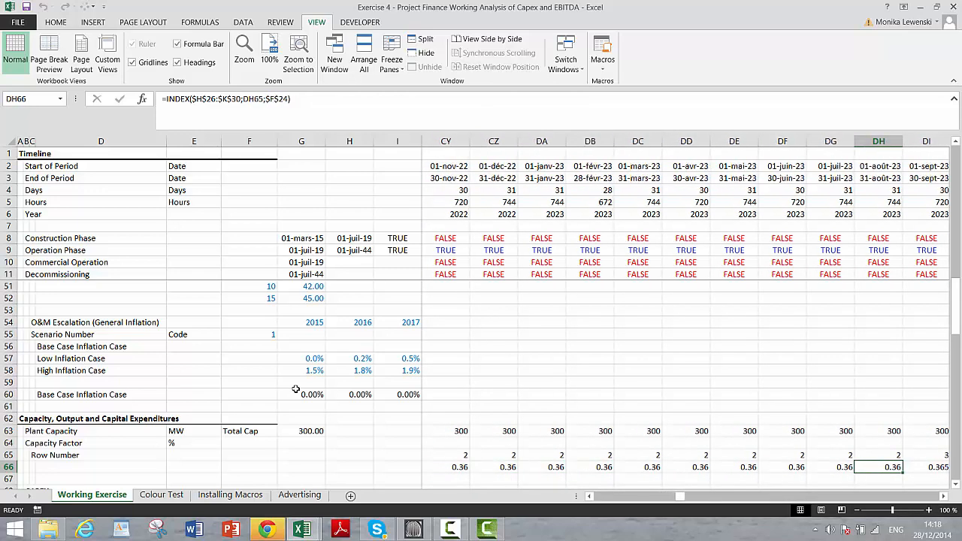
key("Right")
key("Right")
key("Right")
key("ctrl+Left")
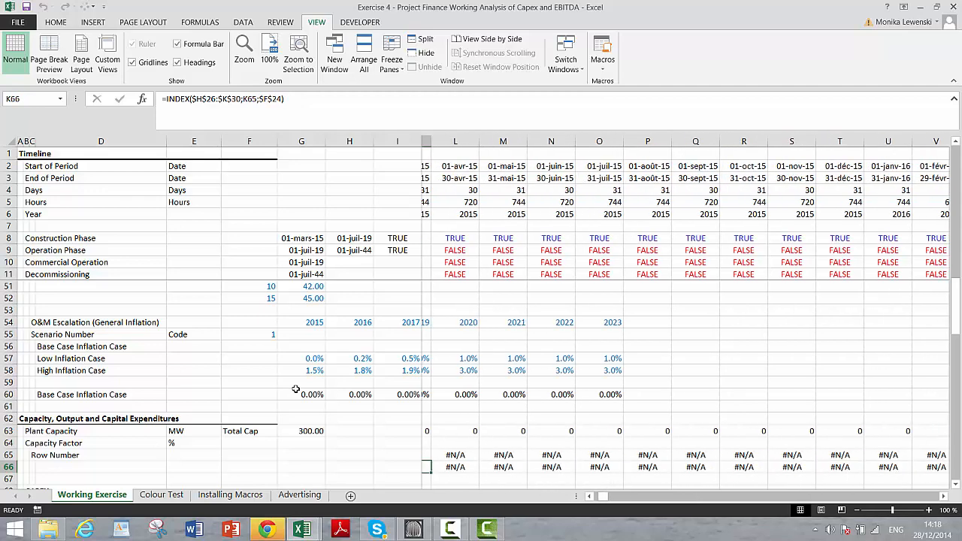
- Label row 66 as Capacity Factor in C66, beneath Row Number
key("Left")
key("Left")
key("Left")
key("Left")
key("Left")
key("Left")
key("Left")
key("Left")
key("Left")
key("Left")
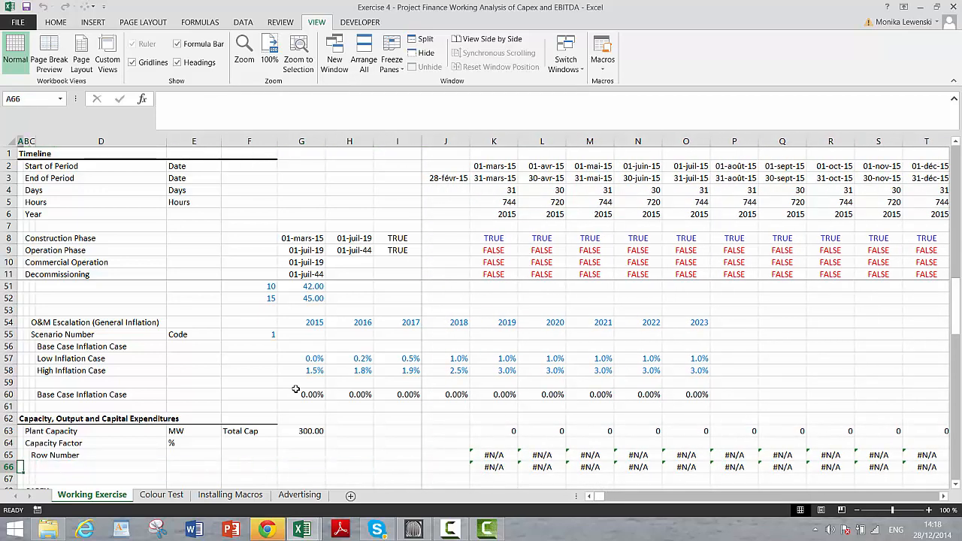
key("Right")
key("Right")
type("capa")
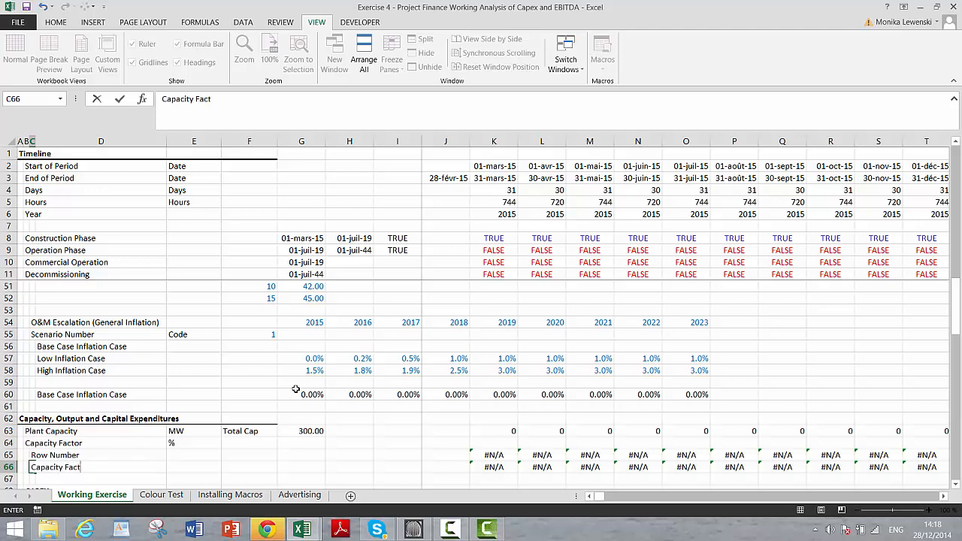
key("Return")
- Insert a new row above CAPEX and label row 68 as Generation in C68
key("Down")
key("Down")
key("Down")
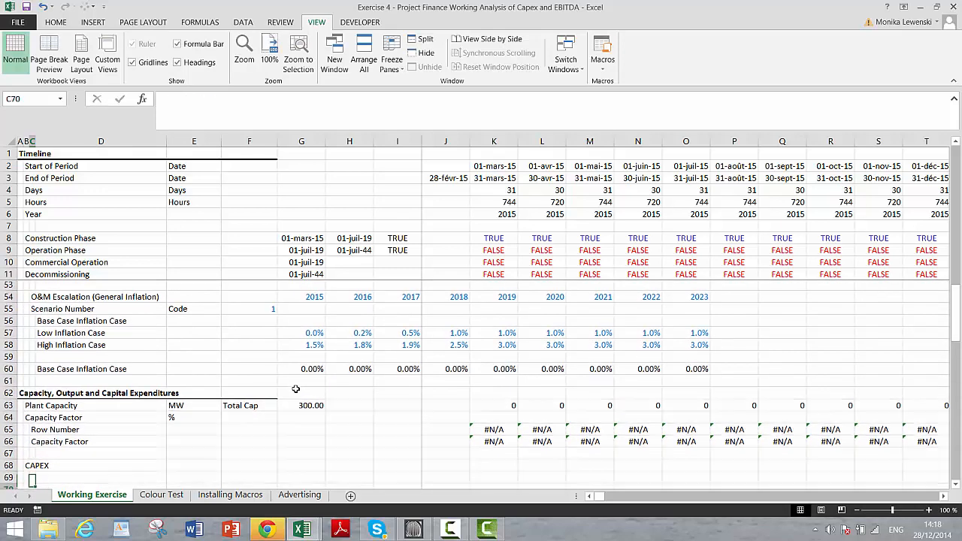
key("Up")
key("Up")
key("Up")
key("Up")
key("Down")
key("shift+space")
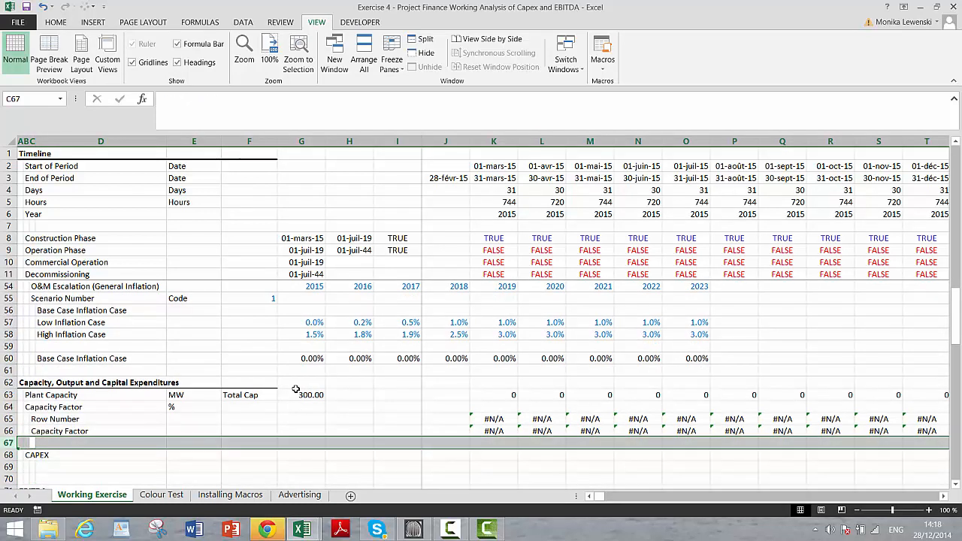
key("ctrl+plus")
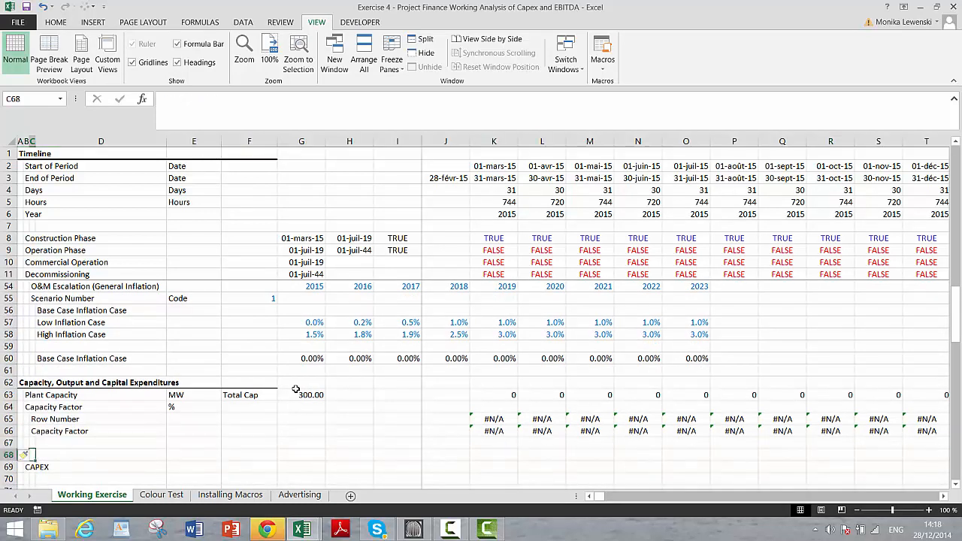
type("G")
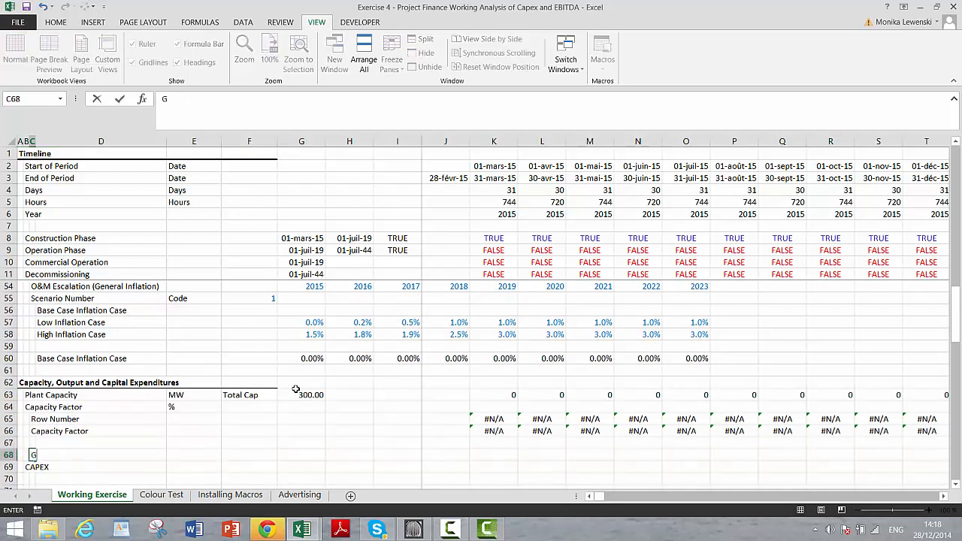
type("eneration")
key("Return")
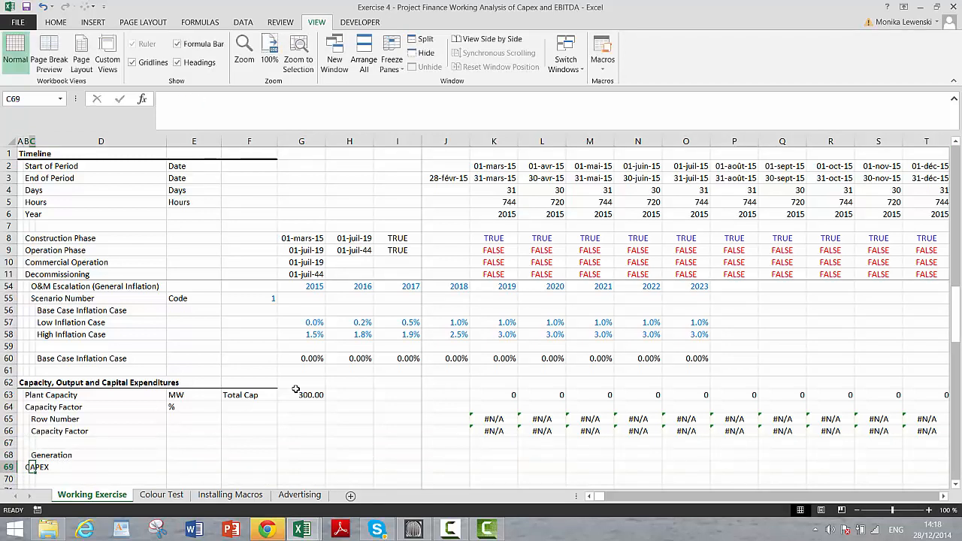
- Insert a blank row 69 between Generation and CAPEX, and enter MWH as the Generation unit in E68
key("shift+space")
key("ctrl+shift+plus")
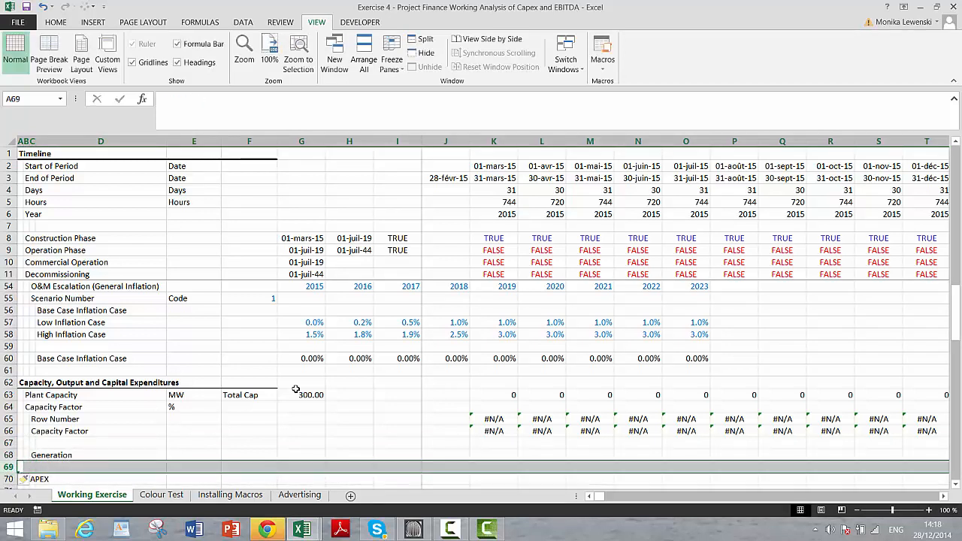
key("Up")
key("Right")
key("Right")
key("Right")
key("Right")
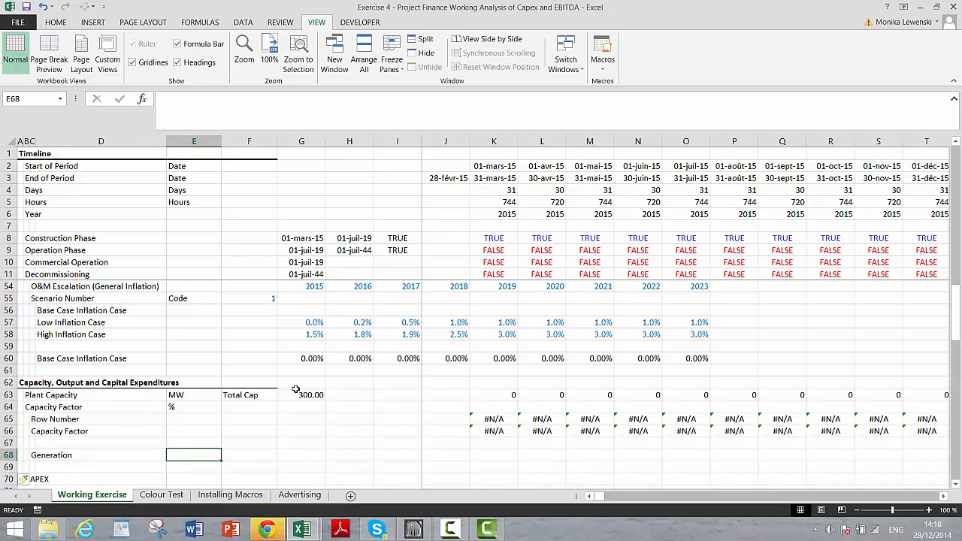
type("MW")
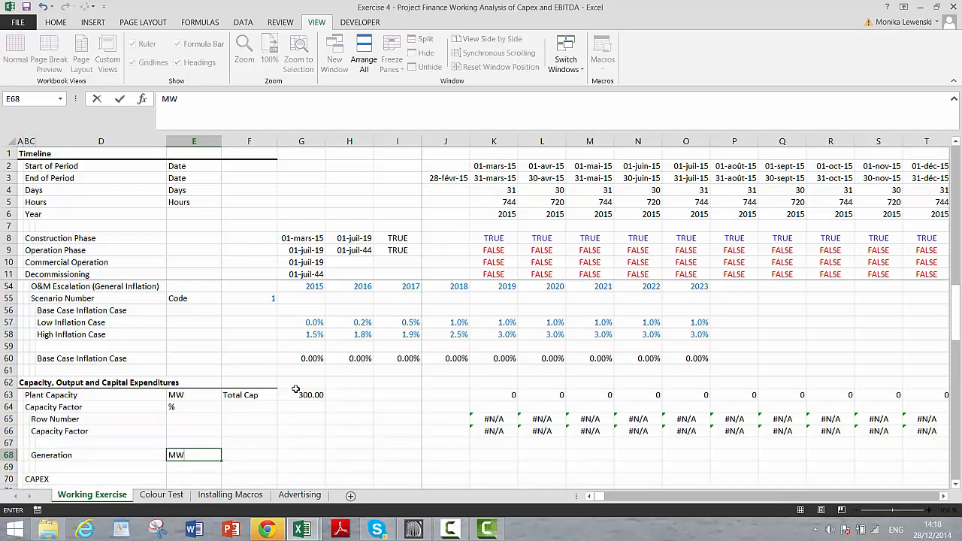
key("Right")
- Start the Generation formula in K68 with a reference to the plant capacity in K63
key("Right")
key("Right")
key("Right")
key("Right")
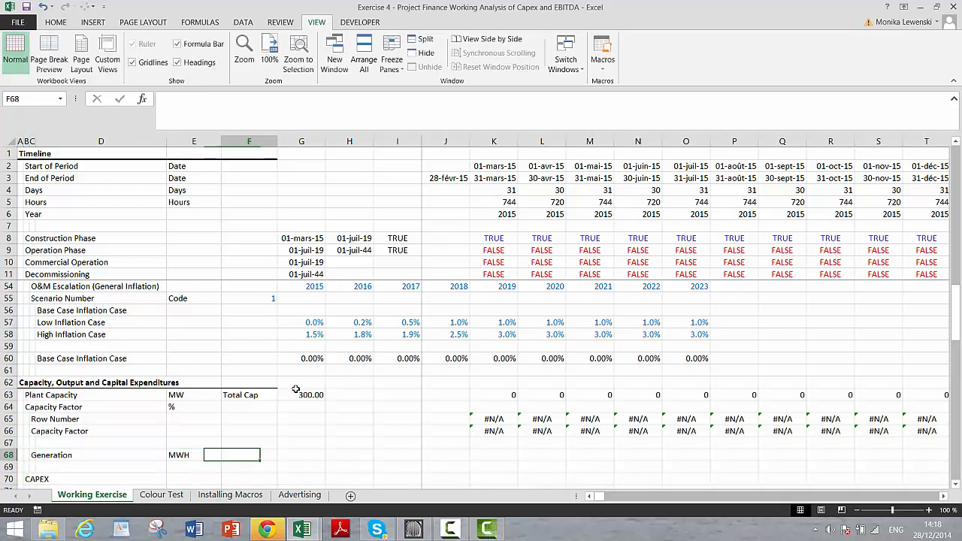
key("Right")
type("=")
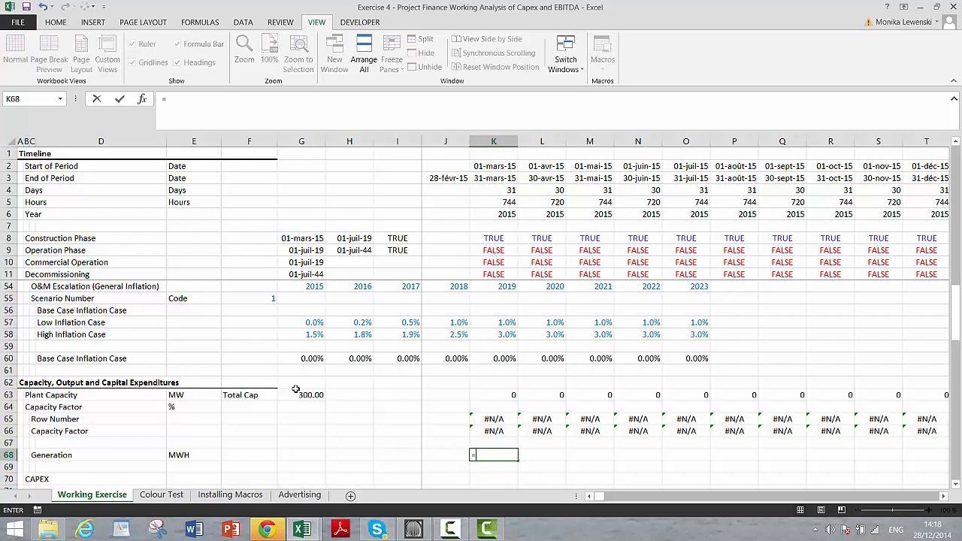
key("Up")
key("Up")
key("Up")
key("Up")
key("Up")
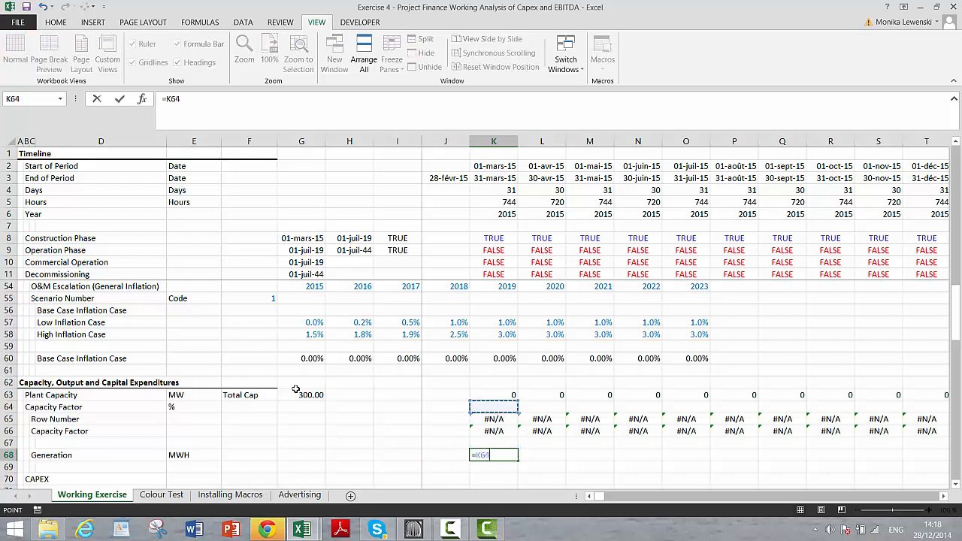
- Complete the K68 formula by multiplying the capacity by the capacity factor K66 and the hours K5
type("**")
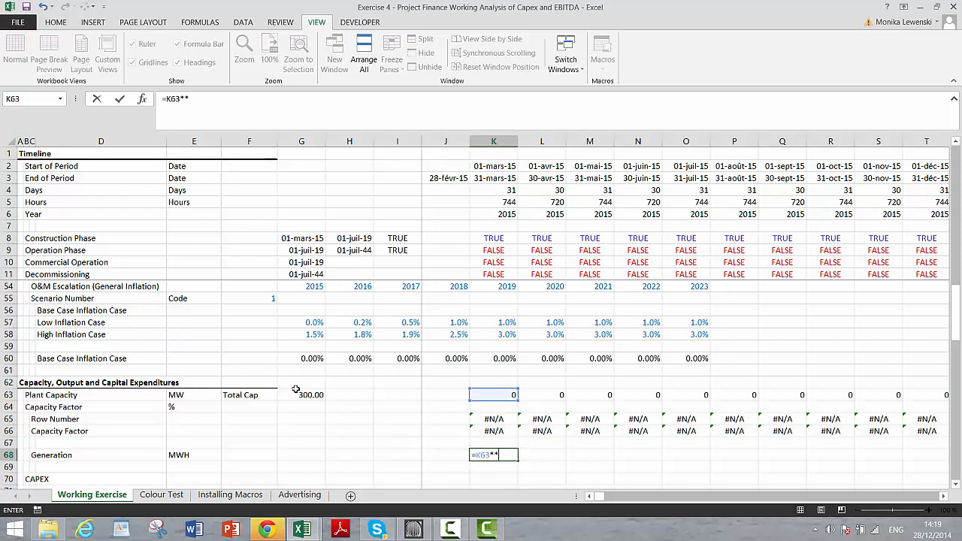
key("Up")
key("Up")
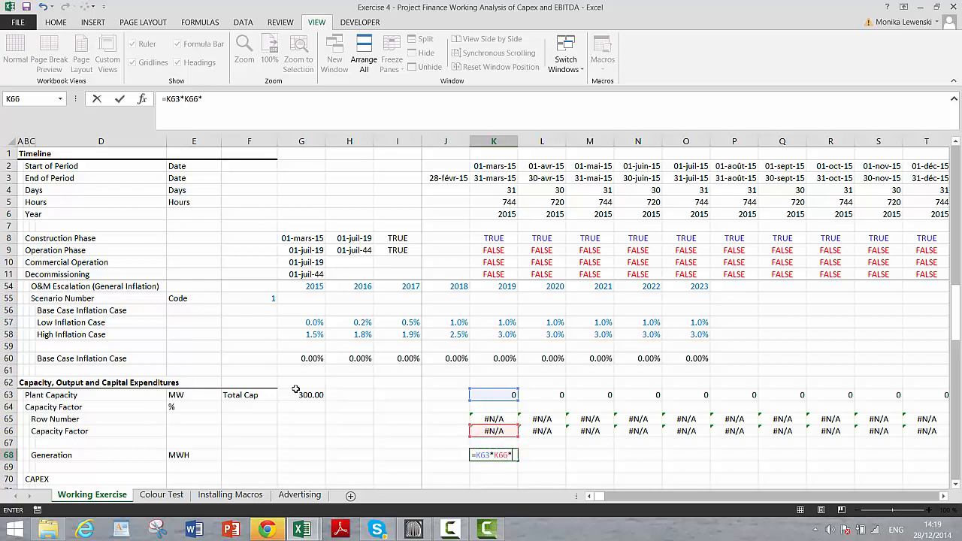
type("*")
key("Up")
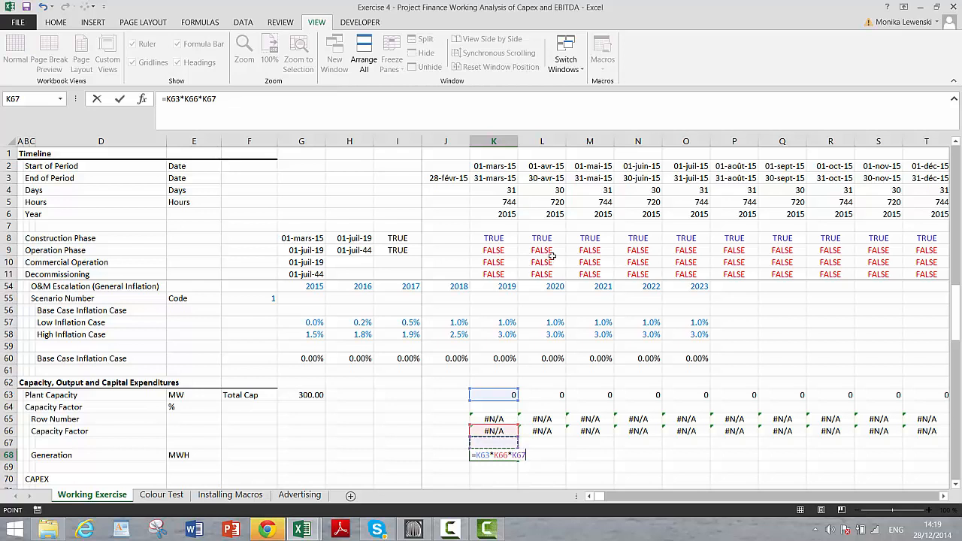
left_click(500, 203)
key("ctrl+Return")
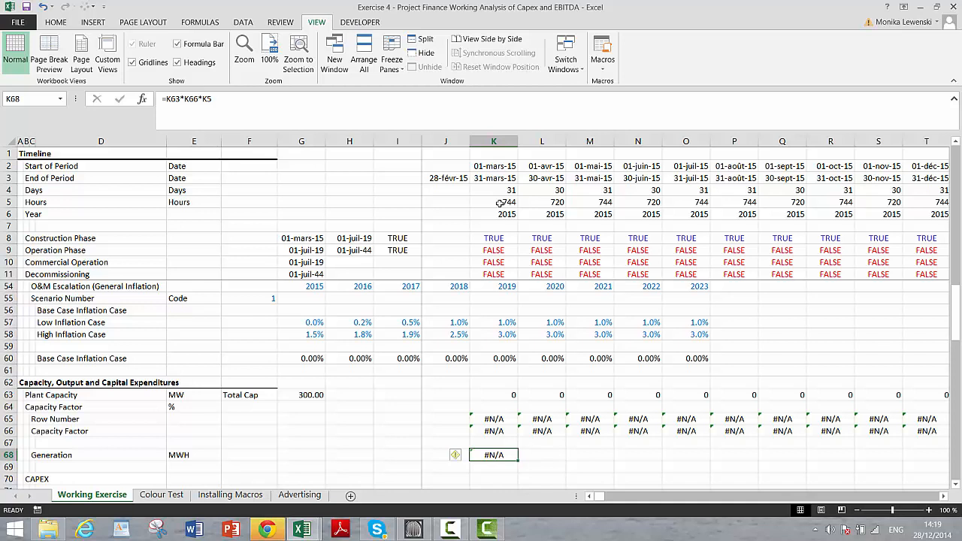
- Wrap the K68 formula in an IF testing the Operation Phase flag K9, and copy it across the timeline
key("F2")
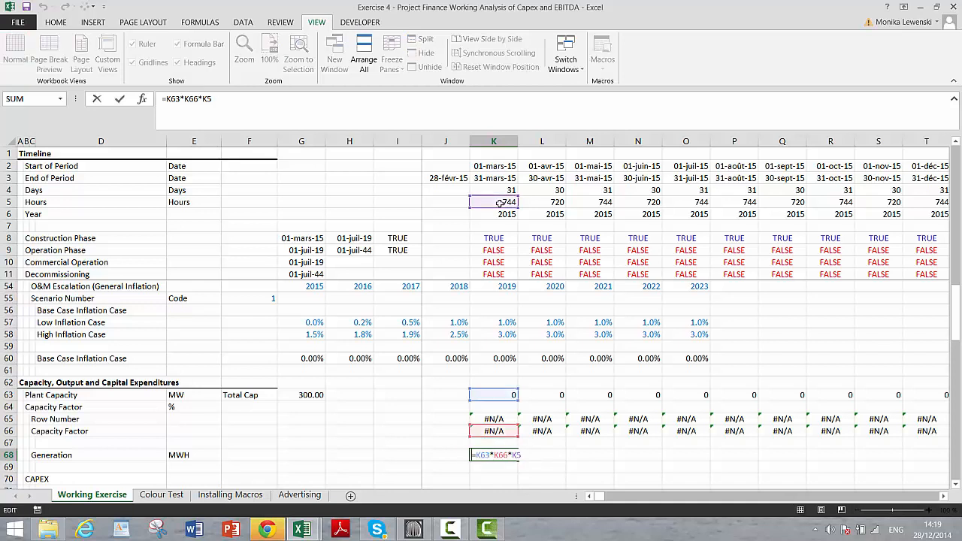
type("if(")
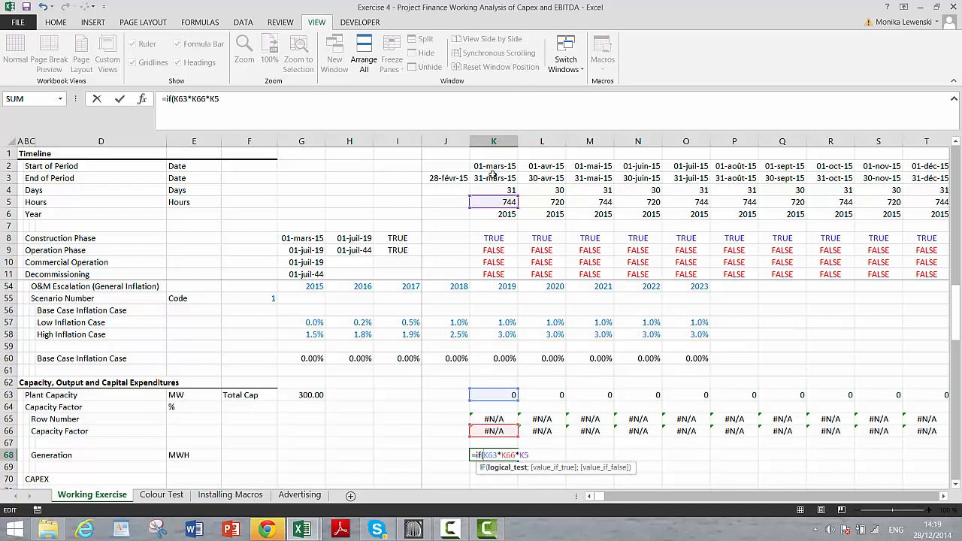
left_click(503, 253)
type(";")
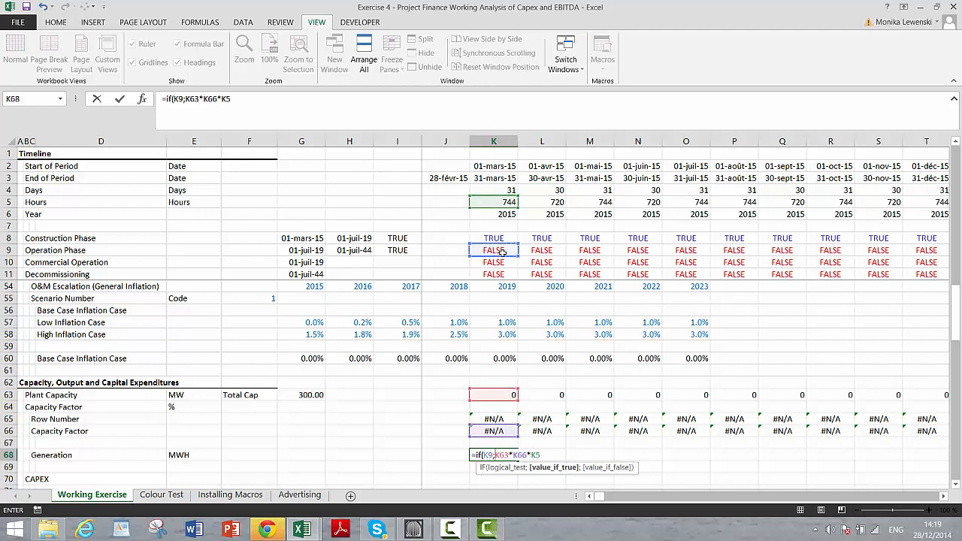
key("ctrl+Return")
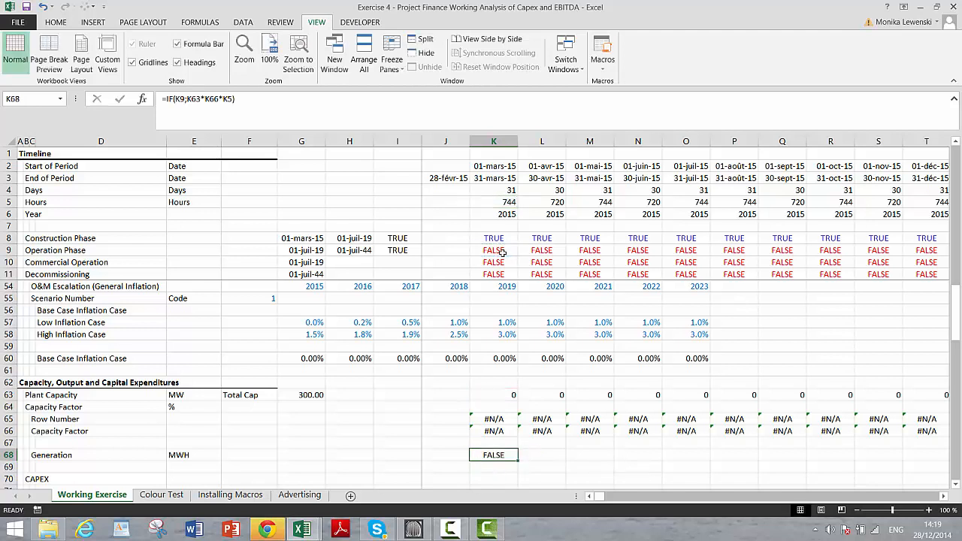
key("ctrl+shift+r")
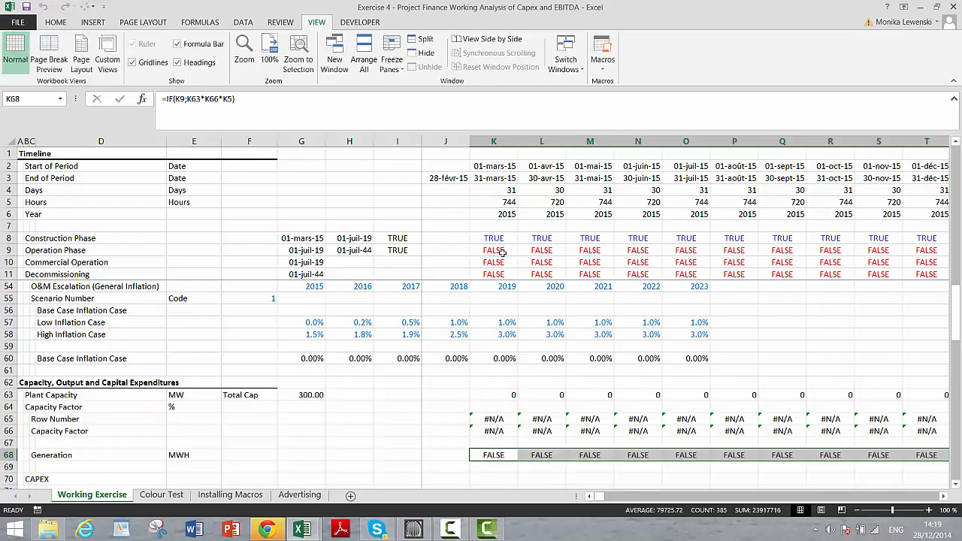
key("Down")
key("Down")
key("Down")
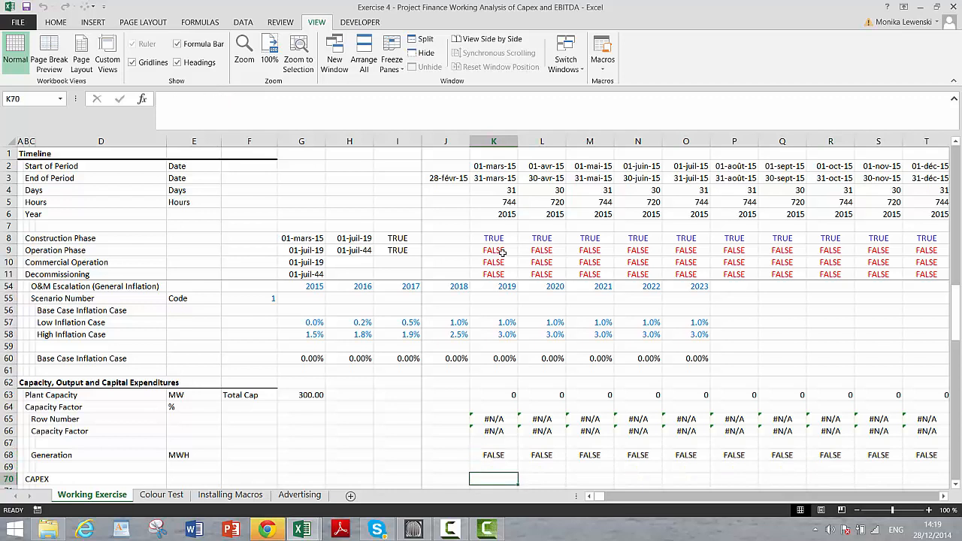
key("Up")
key("Up")
key("Up")
key("Left")
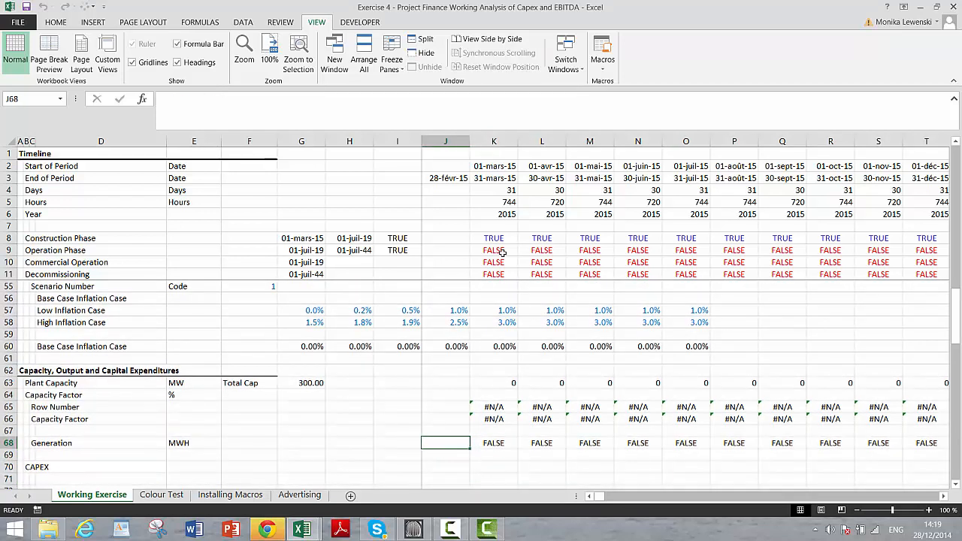
key("Right")
key("Right")
key("Left")
key("Left")
key("Right")
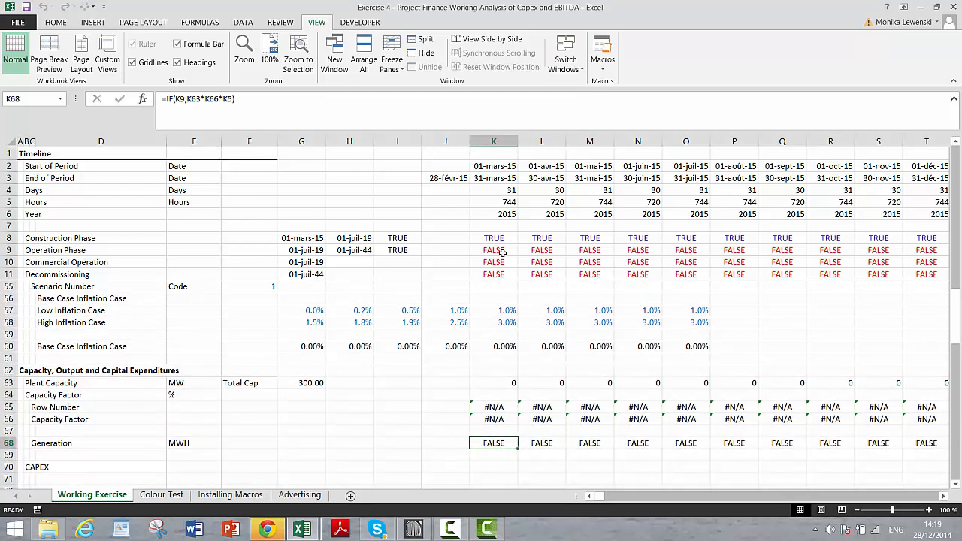
key("Down")
key("Down")
key("Down")
key("Down")
key("Down")
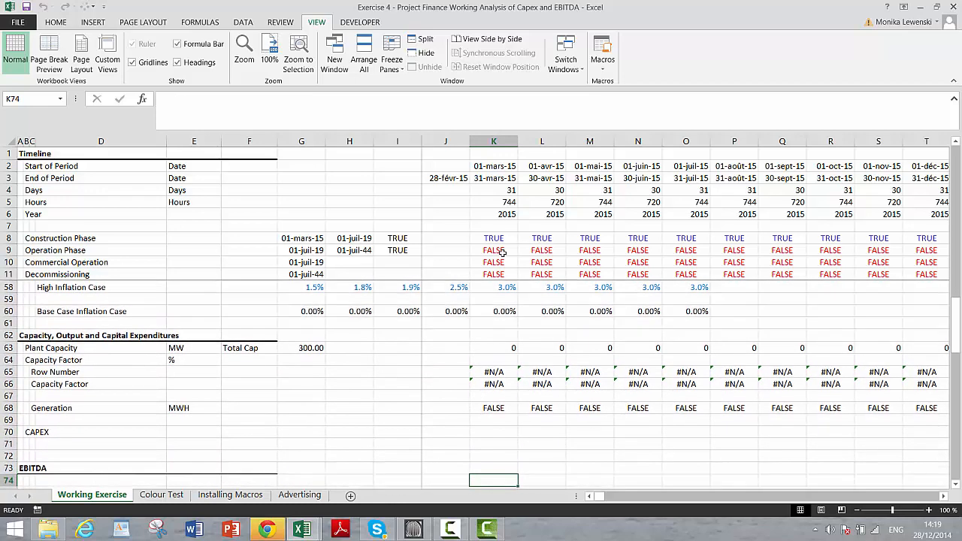
- Insert a new blank row 71 directly below the CAPEX heading
key("Up")
key("Up")
key("Up")
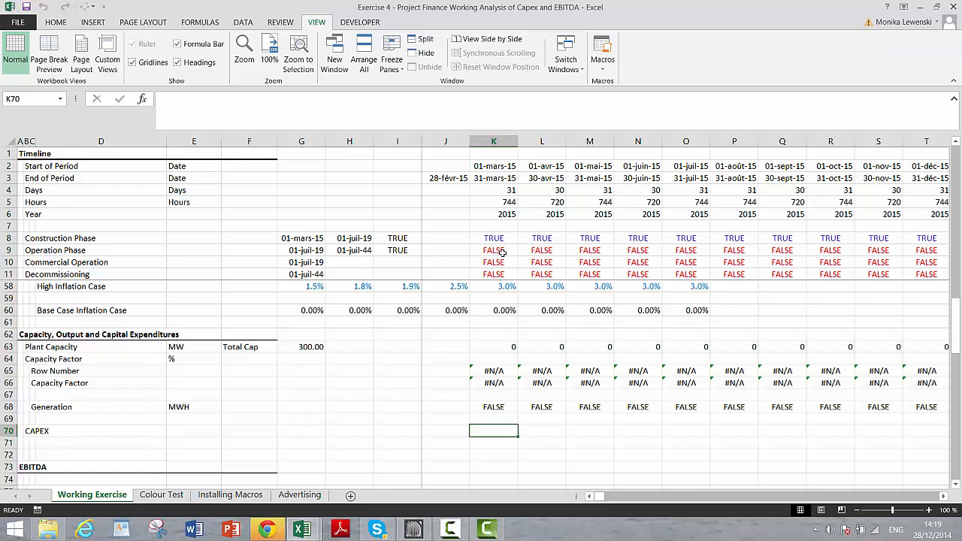
key("Left")
key("Left")
key("Left")
key("Left")
key("Left")
key("Left")
key("Left")
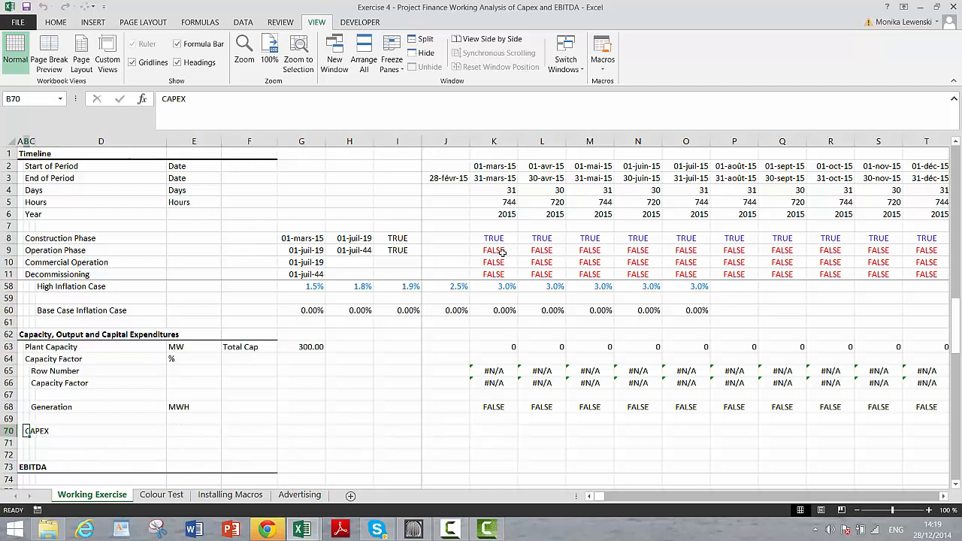
key("Down")
key("shift+space")
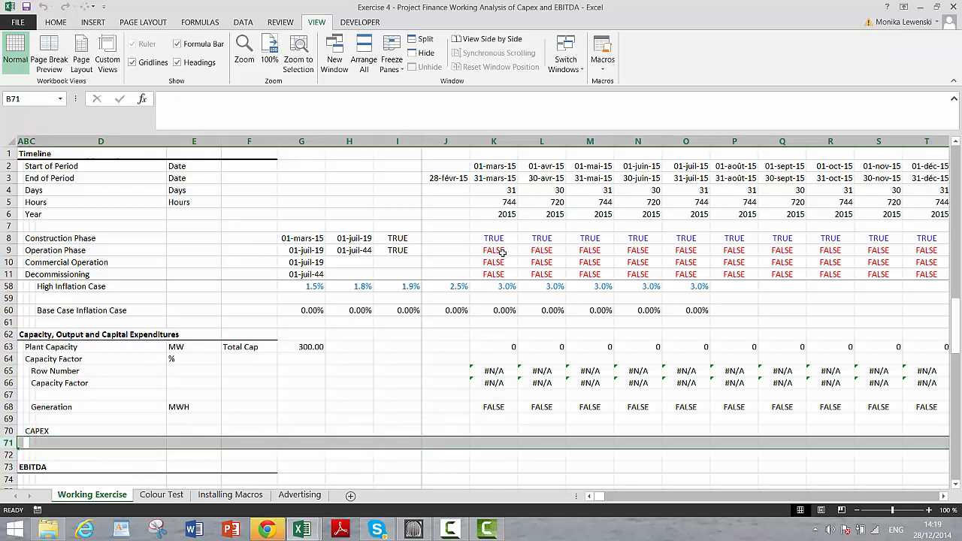
key("ctrl+shift+plus")
key("Right")
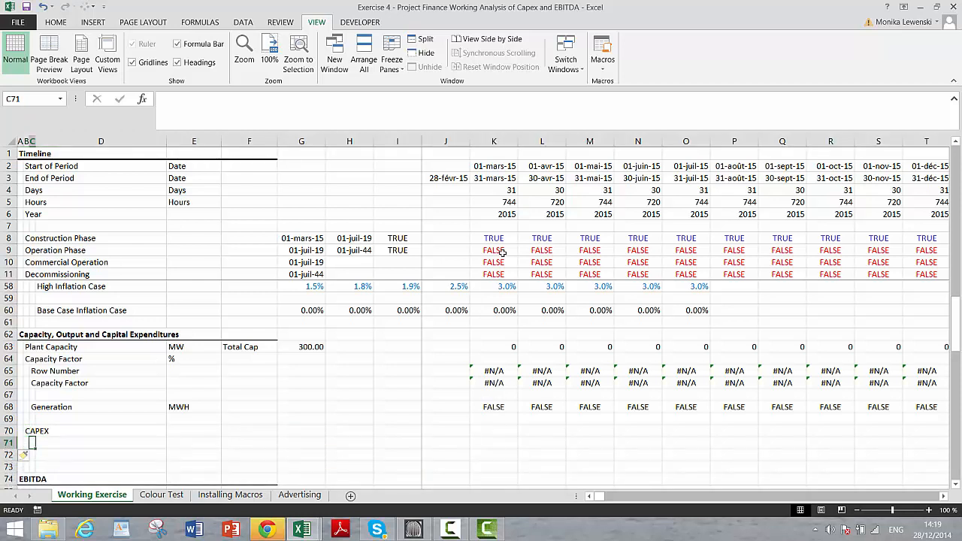
- Label the new row under CAPEX as S-Curve in C71
type("S-Cu")
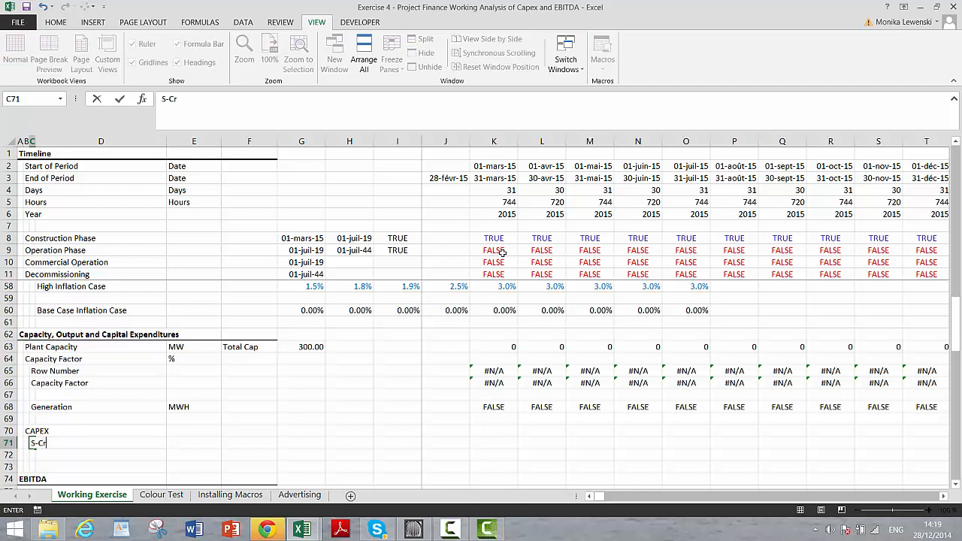
type("rvers")
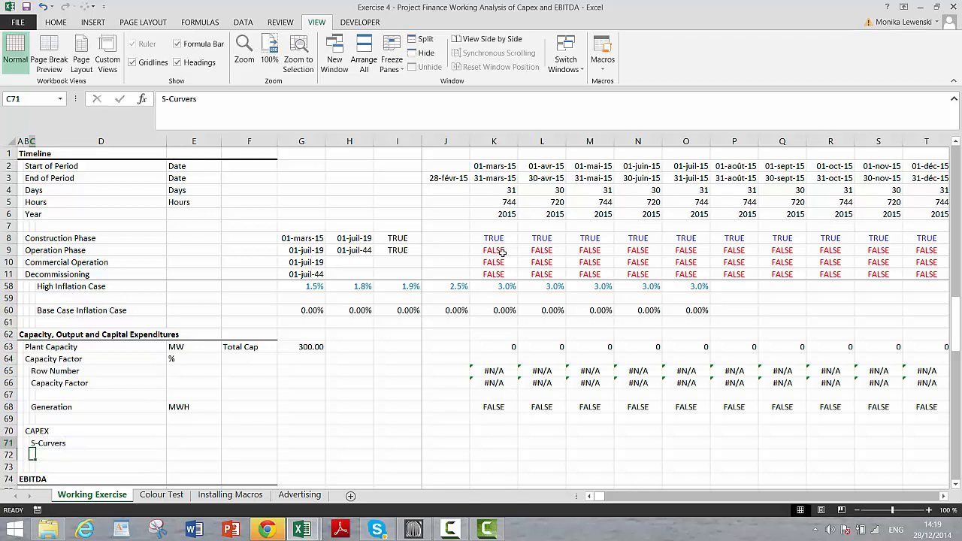
key("BackSpace")
key("BackSpace")
key("BackSpace")
key("BackSpace")
key("BackSpace")
key("BackSpace")
key("BackSpace")
key("BackSpace")
type("-Curve")
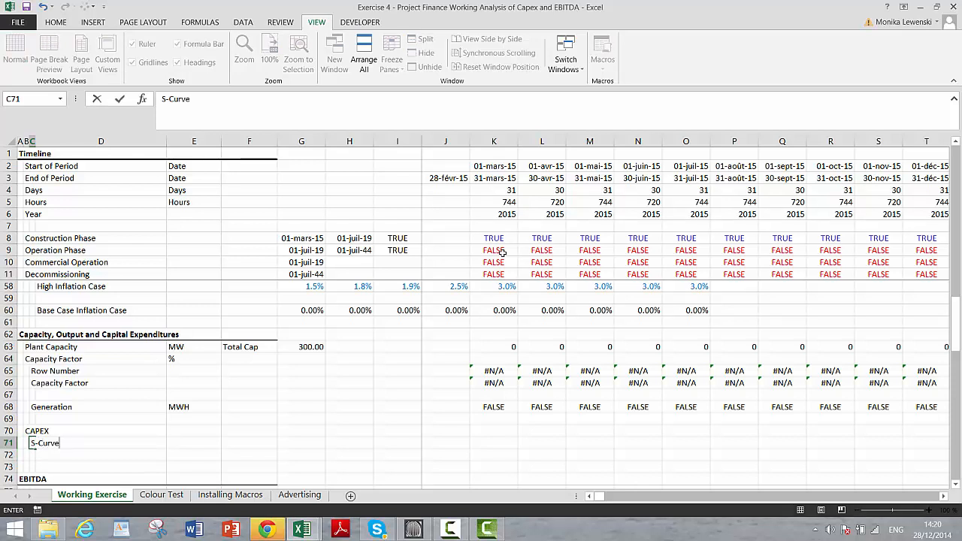
key("Tab")
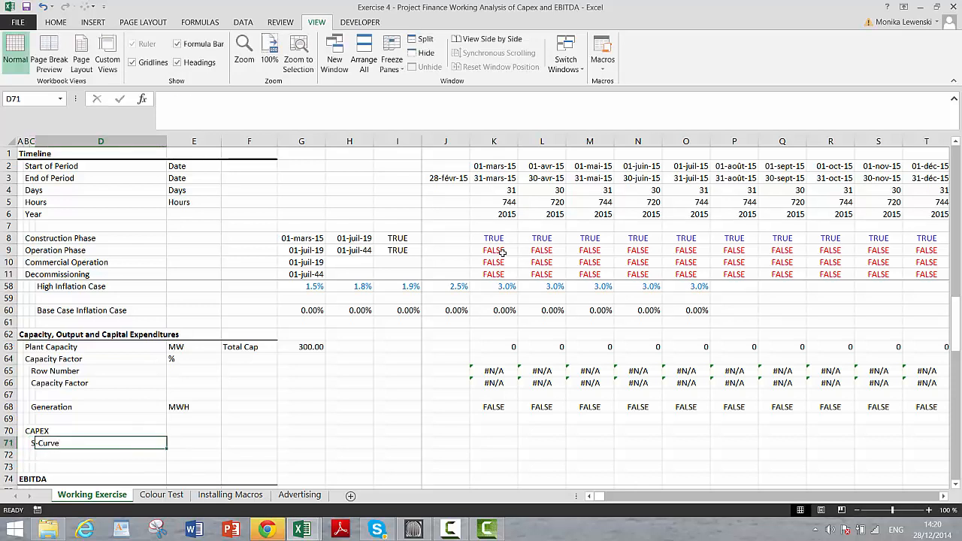
key("Right")
key("Right")
key("Right")
key("Right")
key("Right")
key("Right")
key("Right")
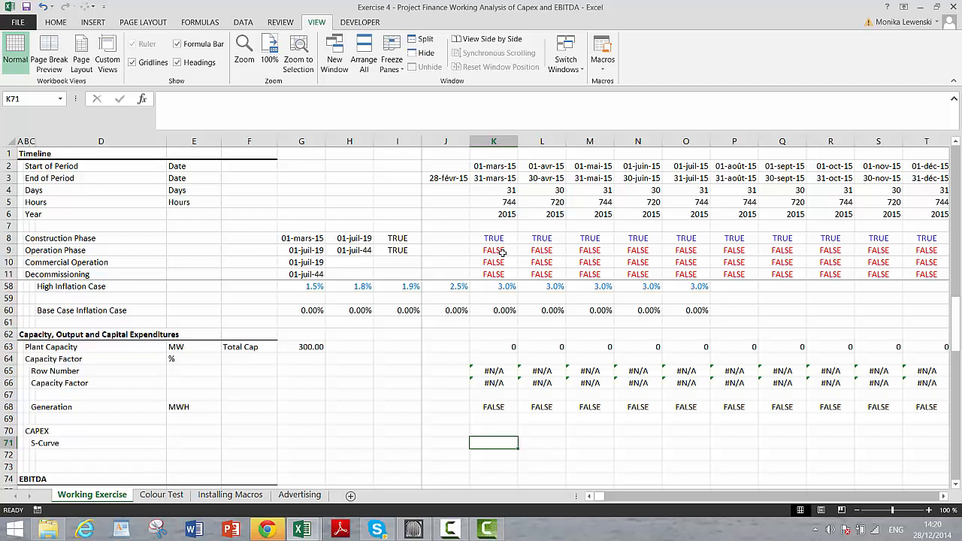
- Label the row below S-Curve as Total Capital Expenditues in C72
key("Down")
key("Left")
key("Left")
key("Left")
key("Left")
key("Left")
key("Left")
key("Left")
key("Left")
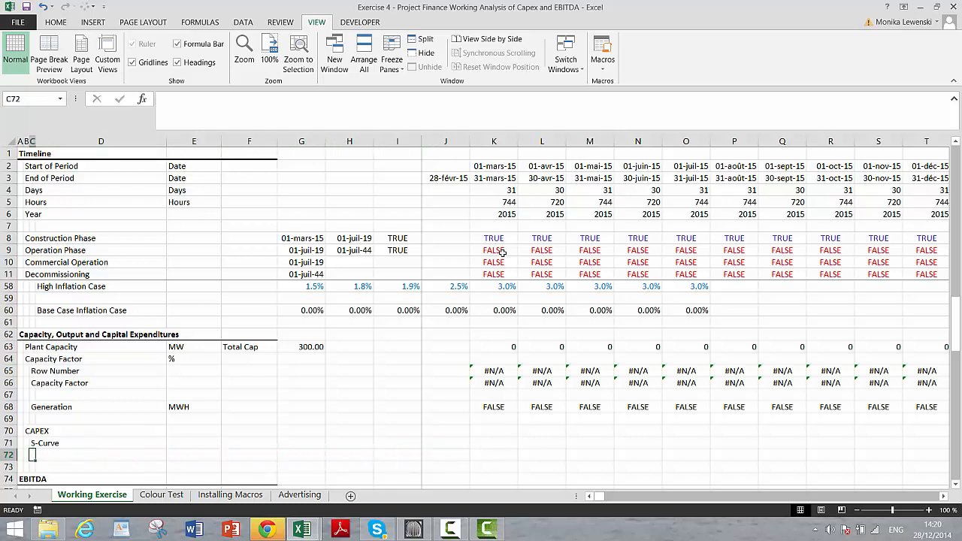
type("Total")
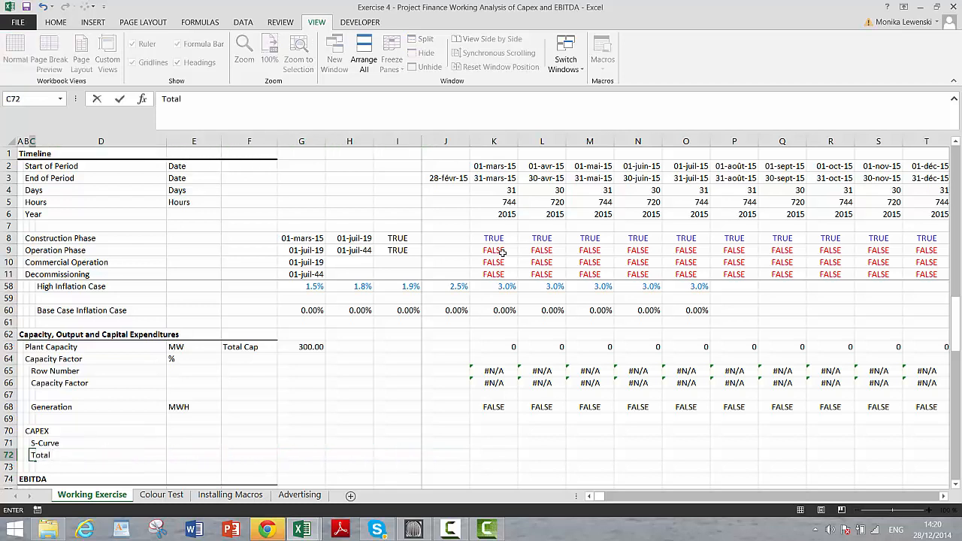
type(" Caa")
key("BackSpace")
type("p")
type("atal Expend")
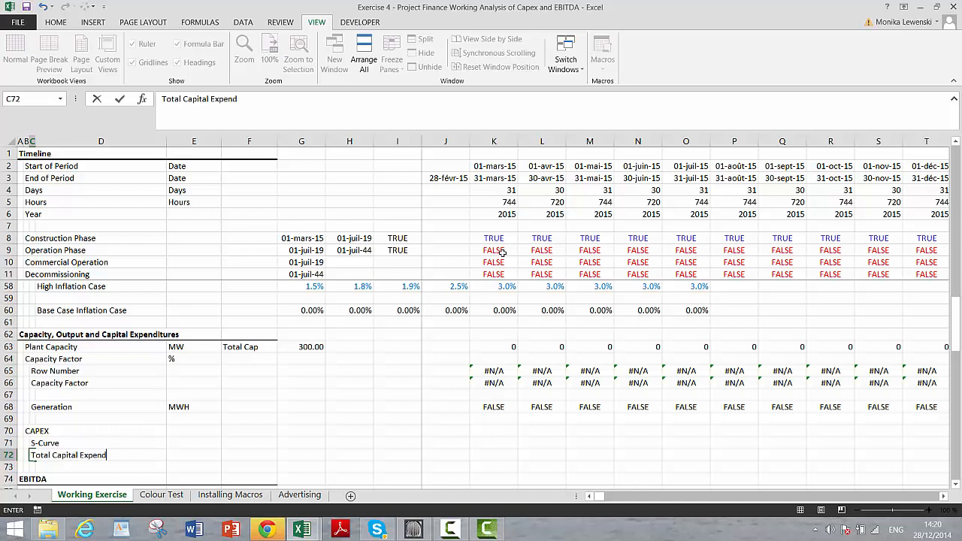
type("itures")
key("Return")
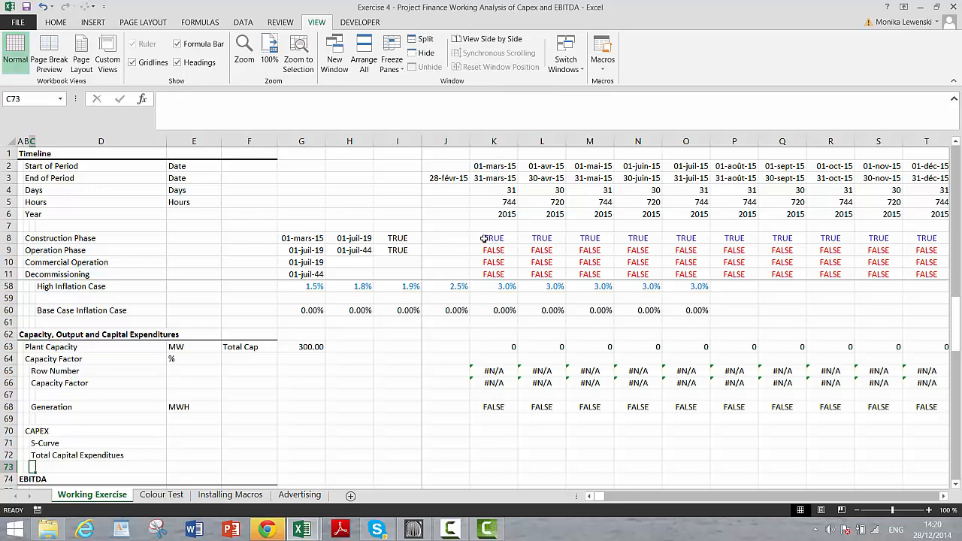
- Examine the Capex assumptions in rows 33 to 35, comparing each construction year with its spending percentage
left_click(485, 238)
key("Down")
key("Down")
key("Down")
scroll(485, 238, "up", 15)
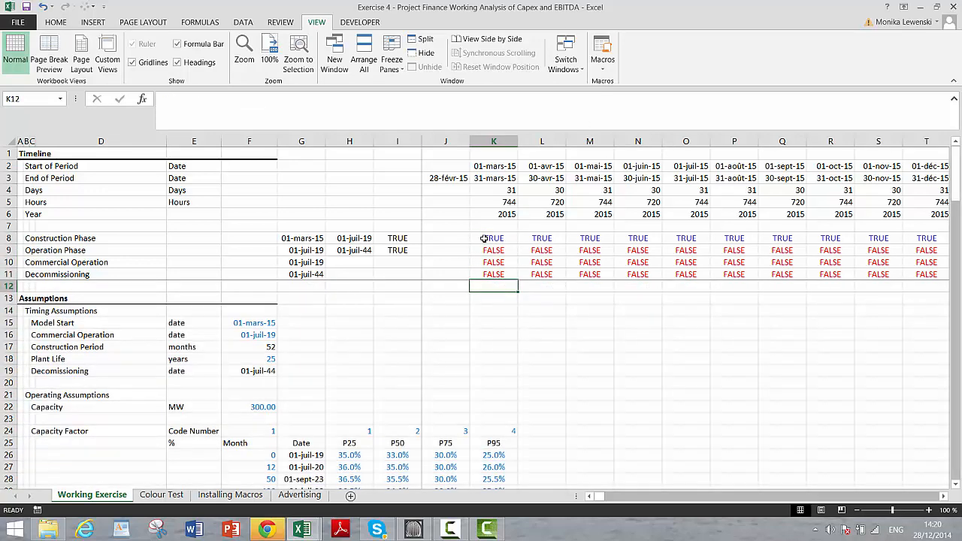
key("Page_Down")
key("Page_Down")
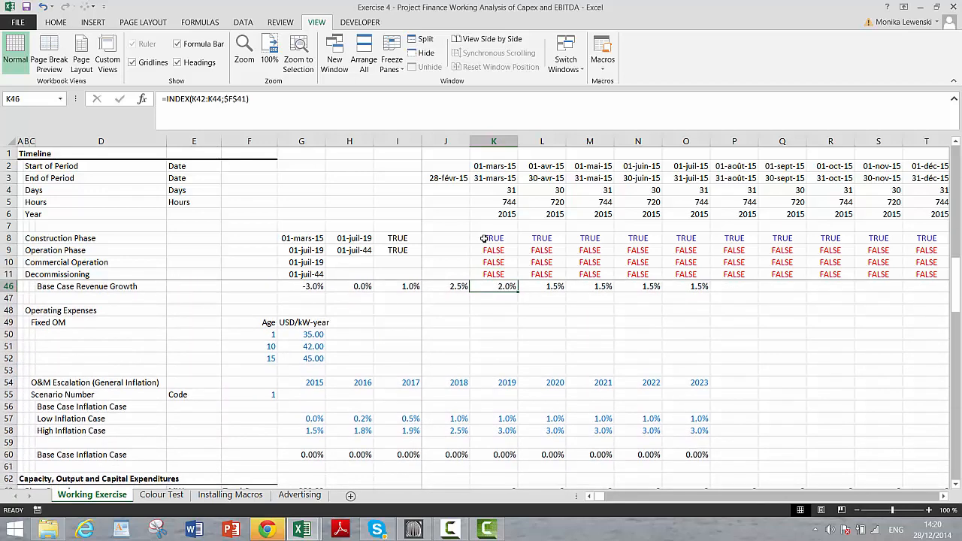
left_click(275, 335)
key("Page_Up")
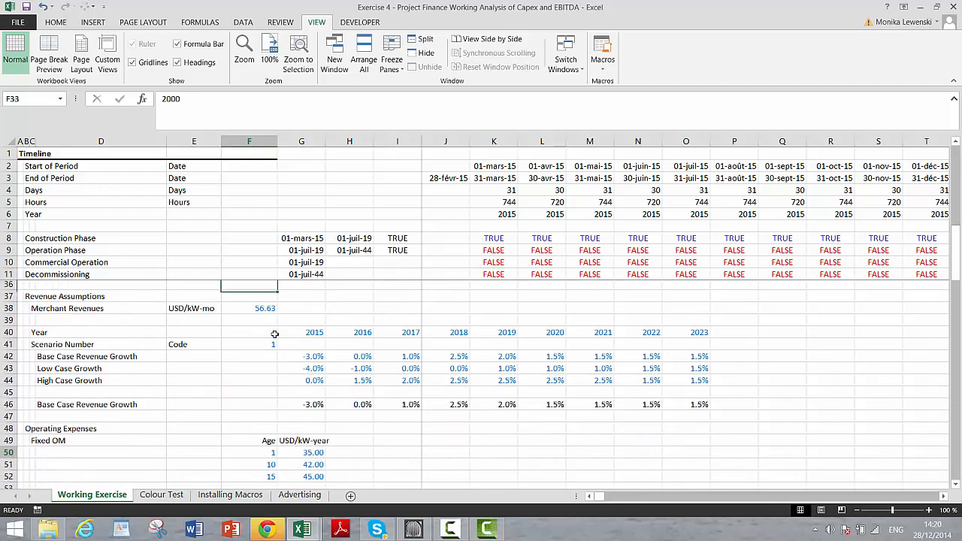
key("Down")
key("Down")
key("Right")
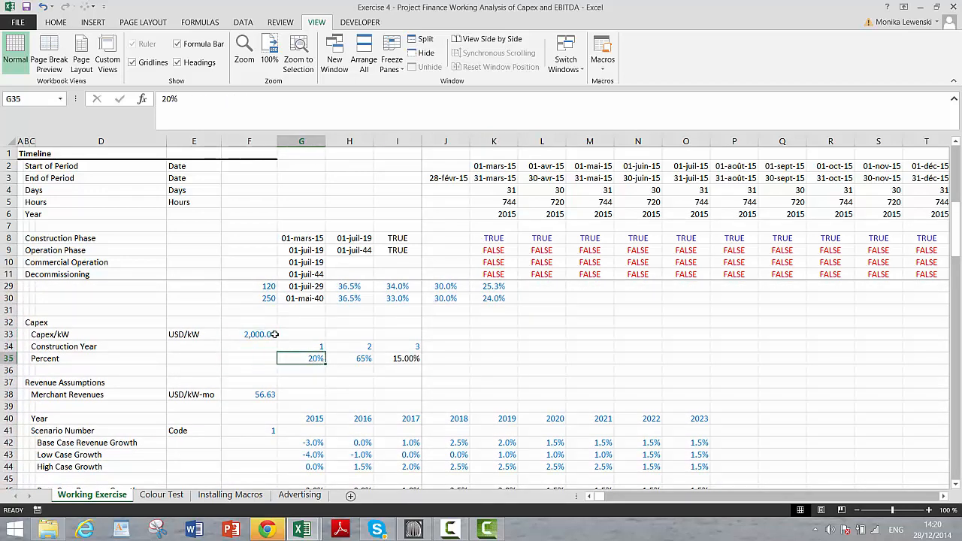
key("Right")
key("Up")
key("Left")
key("Right")
key("Right")
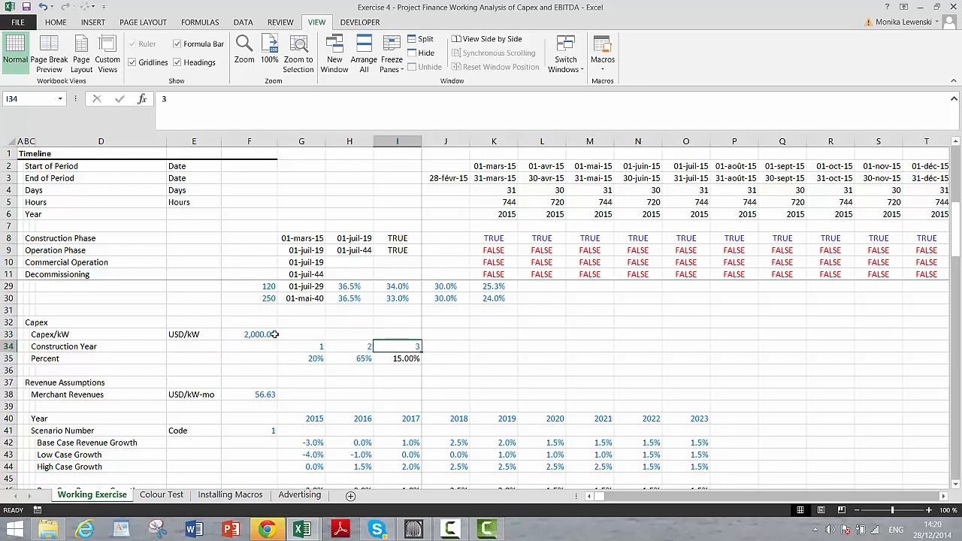
key("Left")
key("Left")
key("Right")
key("Right")
key("Left")
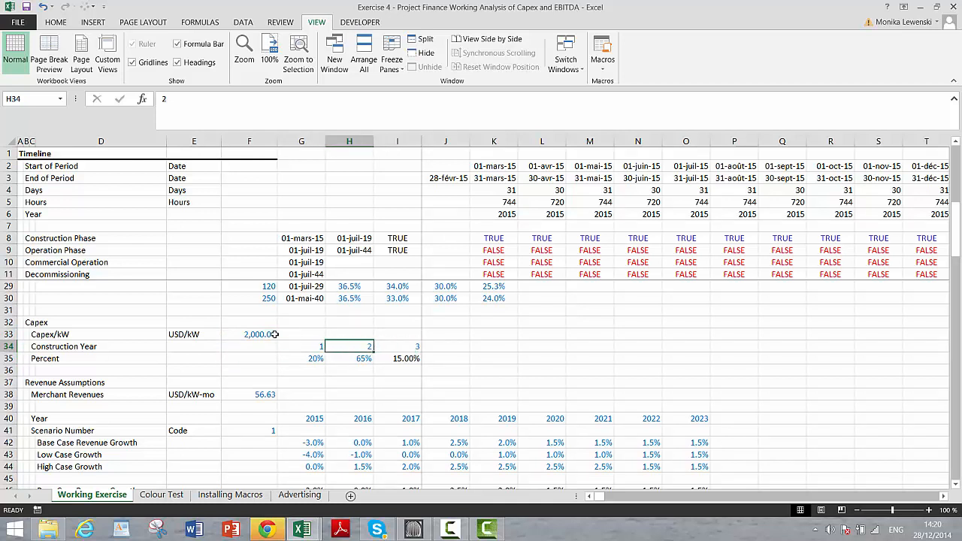
key("Down")
key("Up")
key("Left")
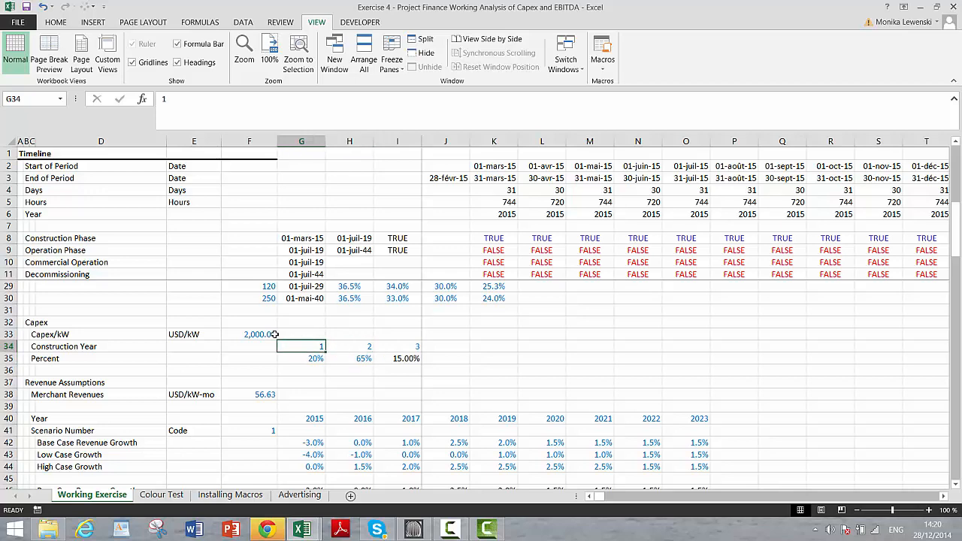
key("Down")
key("Down")
key("Up")
- Insert a blank row 71 between the CAPEX heading and the S-Curve row
key("Down")
key("Down")
key("Down")
key("Down")
key("Down")
key("Down")
key("Down")
key("Down")
key("Down")
key("Down")
key("Down")
key("Down")
key("Down")
key("Down")
key("Down")
key("Down")
key("Down")
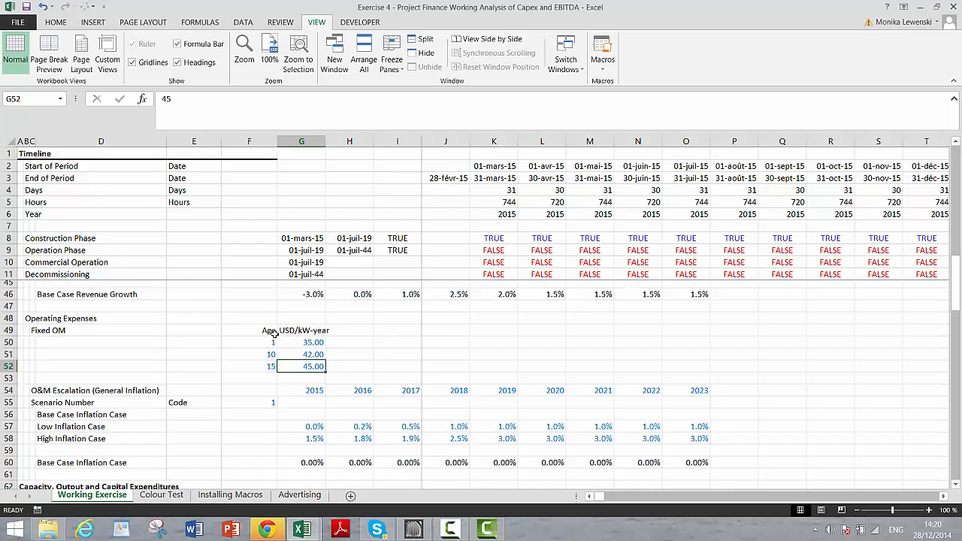
key("Page_Down")
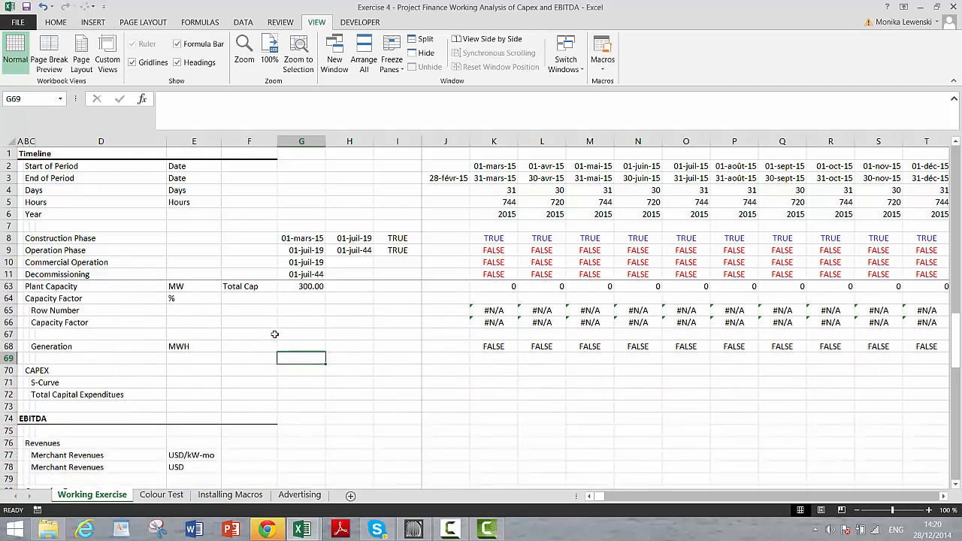
key("Down")
key("Down")
key("Down")
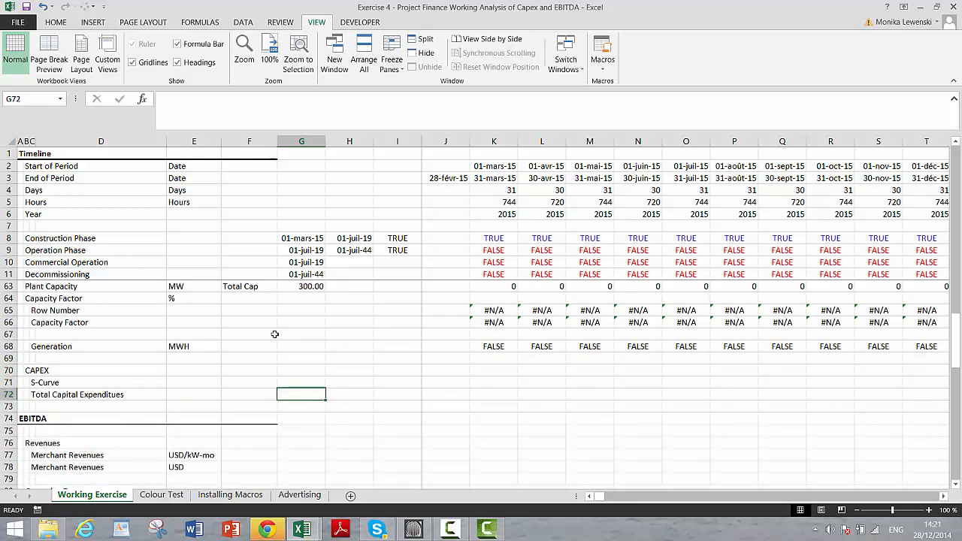
key("Up")
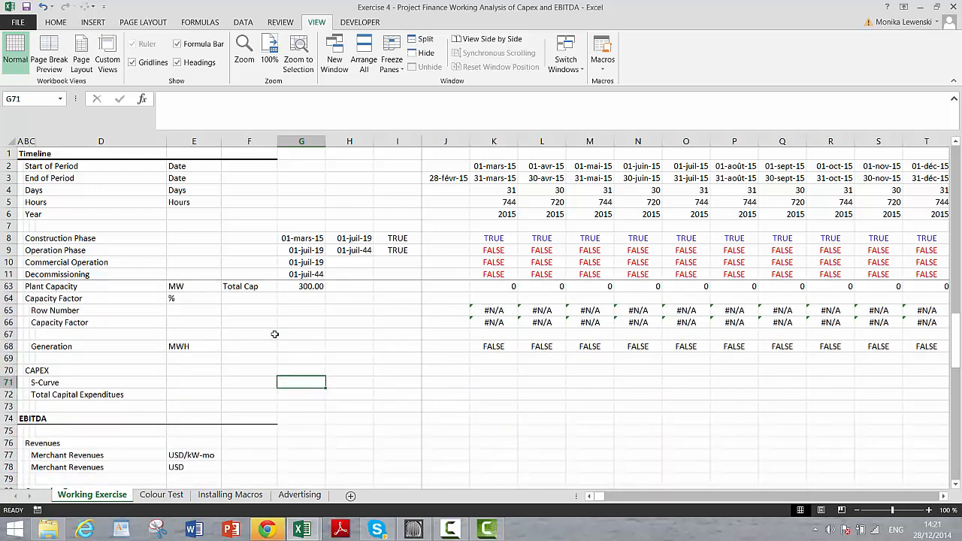
key("Left")
key("Left")
key("Left")
key("Left")
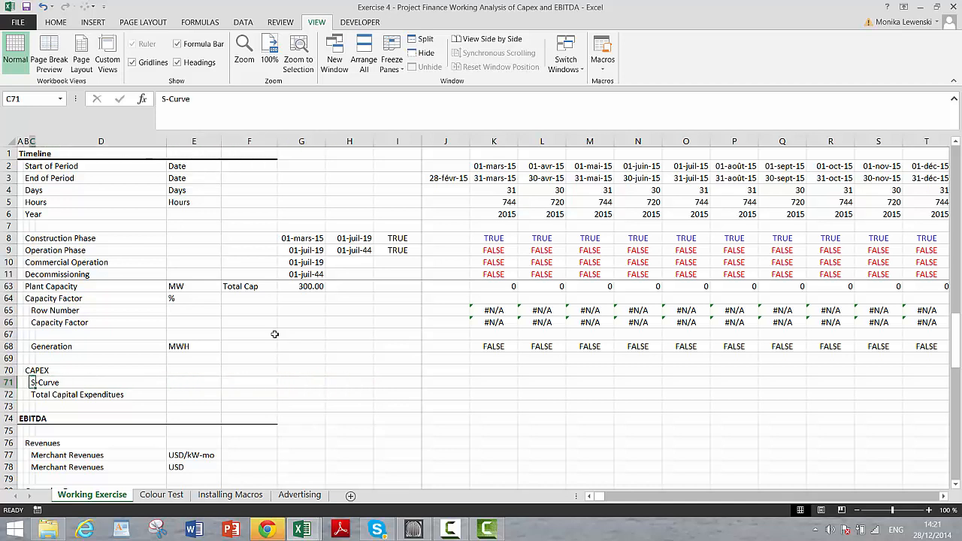
key("shift+space")
key("ctrl+plus")
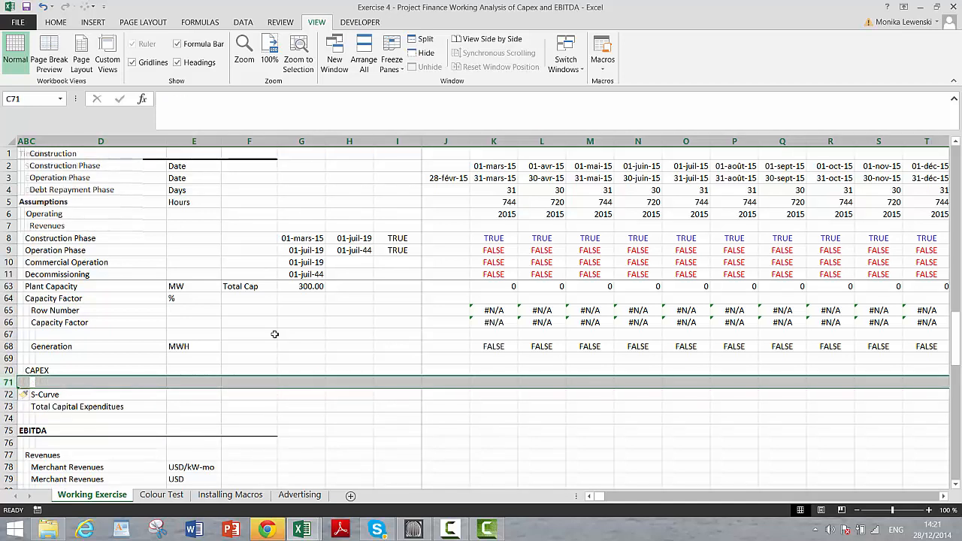
- Label the new row under CAPEX as Construction Period in C71
key("Right")
key("Right")
key("Left")
key("Left")
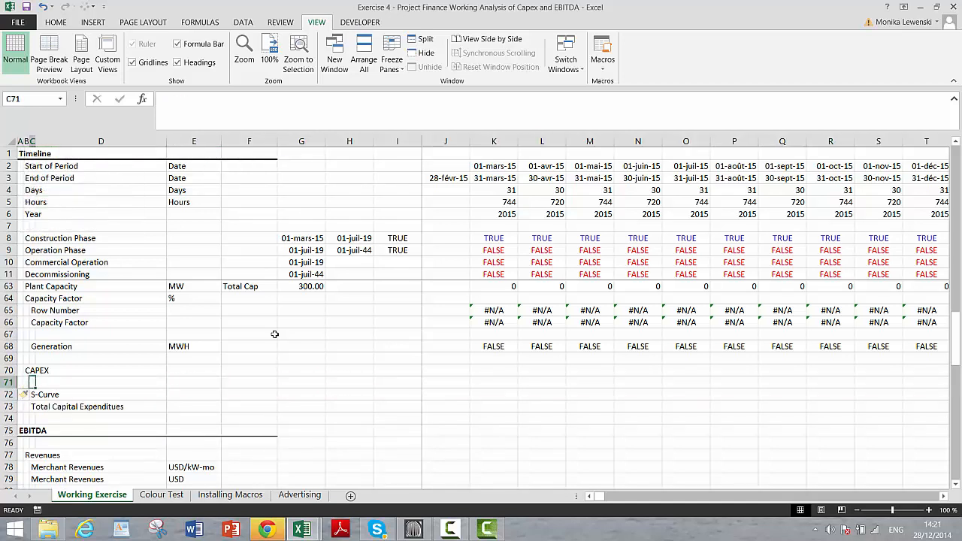
type("Const")
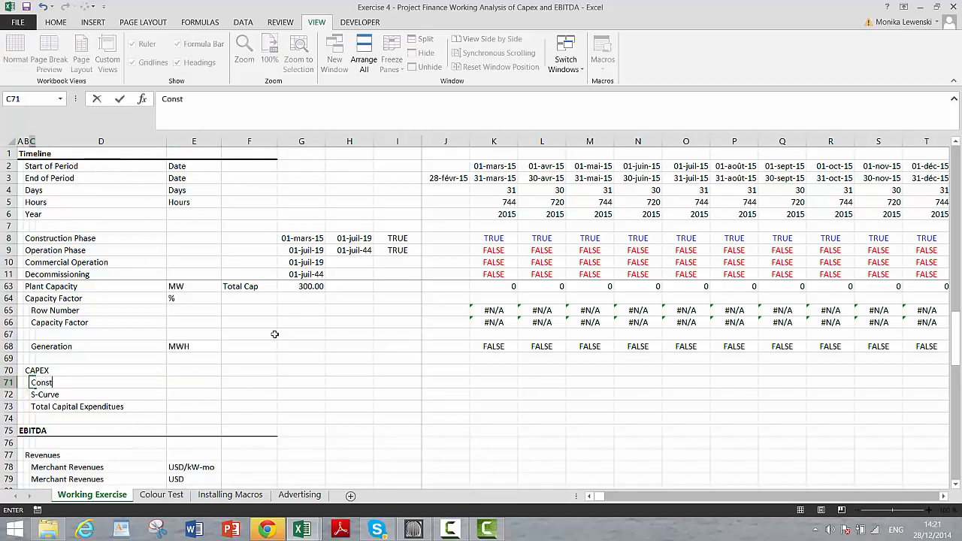
type("ruction Period")
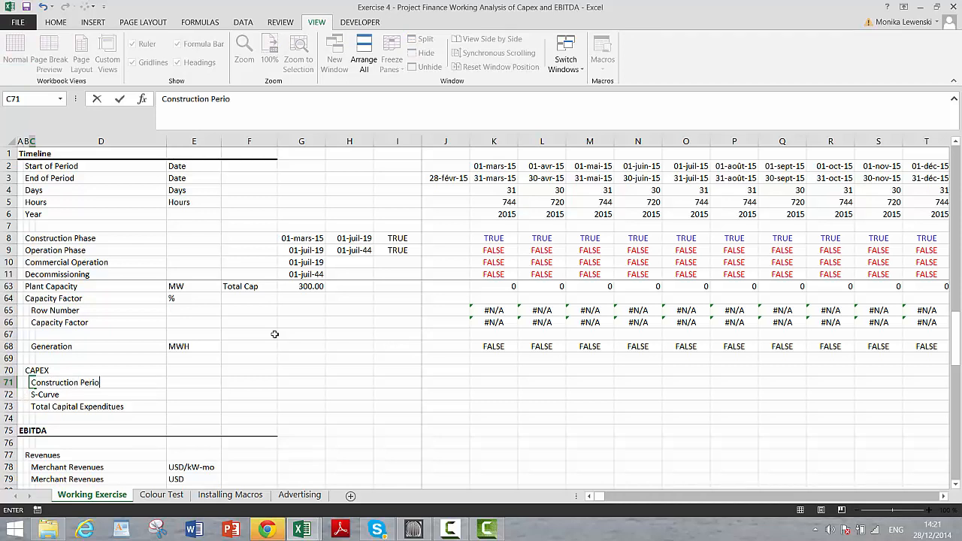
key("Return")
- Insert another row directly above S-Curve and label it Construction Year in C72
key("shift+space")
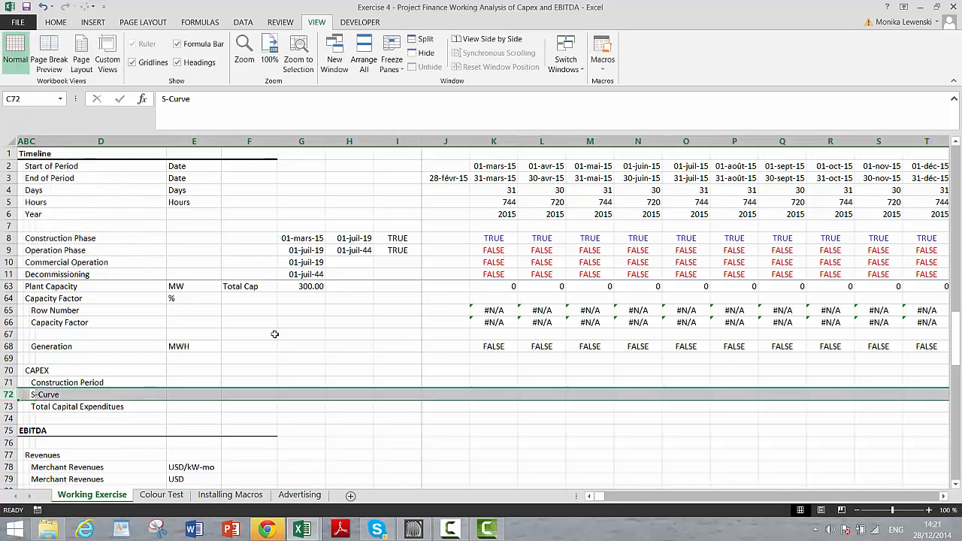
key("ctrl+plus")
key("Down")
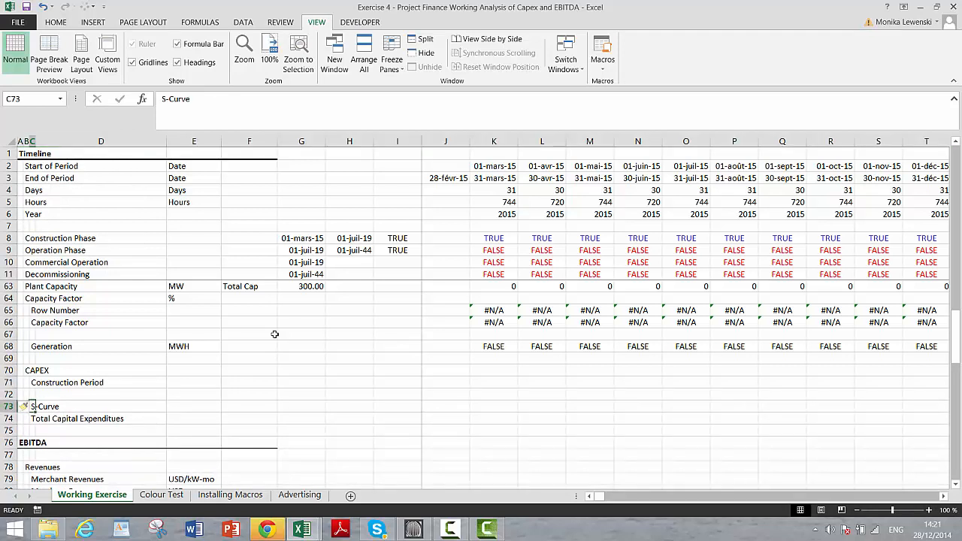
key("Up")
key("ctrl+apostrophe")
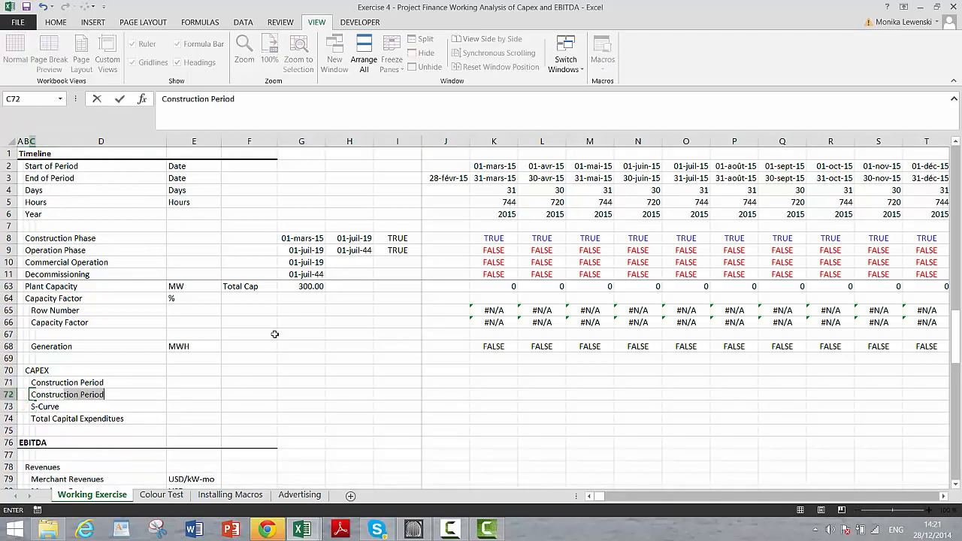
key("BackSpace")
key("BackSpace")
key("BackSpace")
key("BackSpace")
key("BackSpace")
key("BackSpace")
key("BackSpace")
key("BackSpace")
key("BackSpace")
key("BackSpace")
key("BackSpace")
key("BackSpace")
key("BackSpace")
key("BackSpace")
key("BackSpace")
type("truction Year")
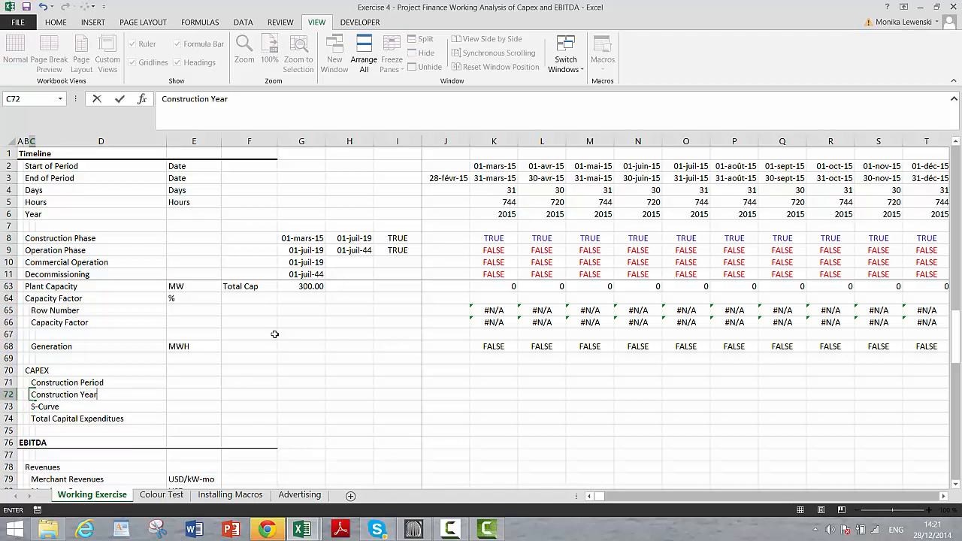
key("Return")
- Enter the Construction Period counter =J71+K8 in K71, adding the Construction Phase flag to the previous period
key("Up")
key("Up")
key("Right")
key("Right")
key("Right")
key("Right")
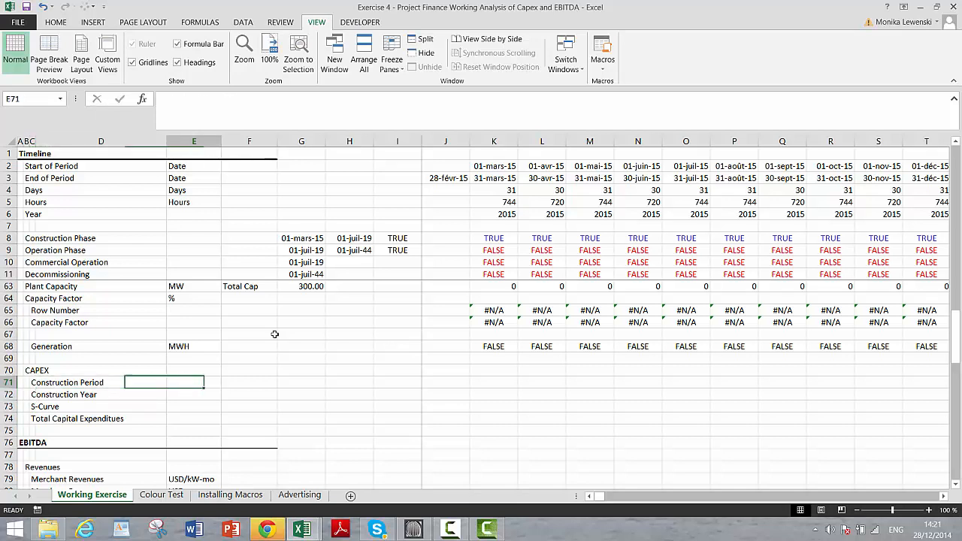
key("Right")
key("Right")
key("Right")
key("Right")
type("=")
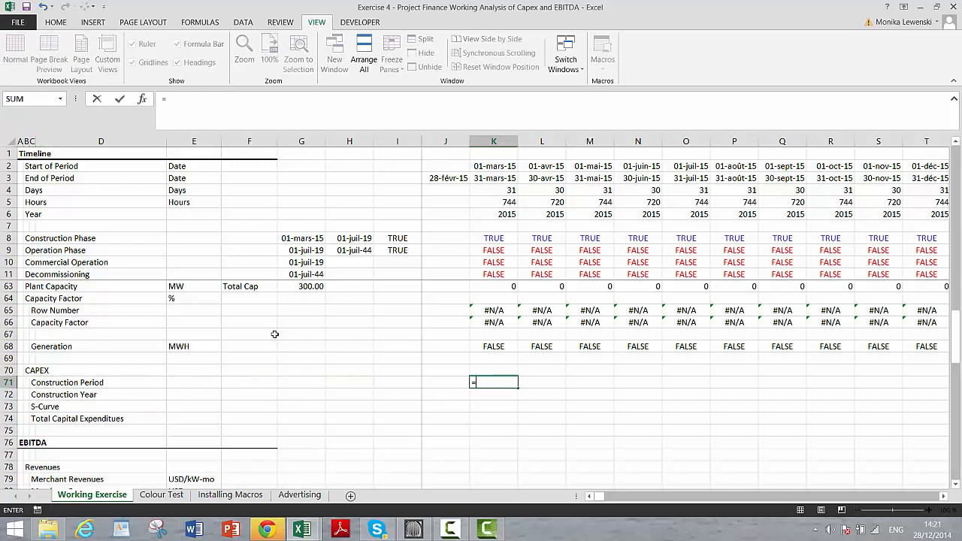
key("Left")
type("+")
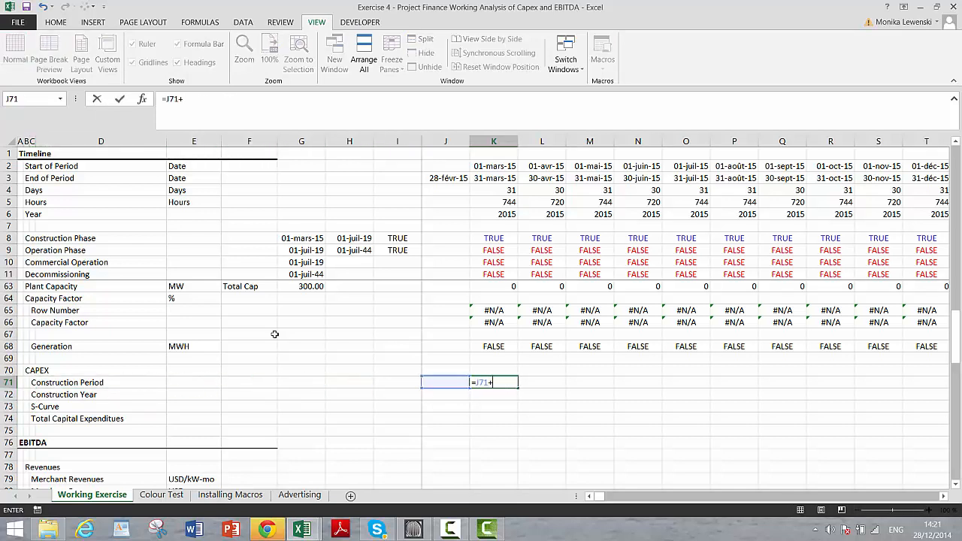
left_click(507, 276)
key("Up")
key("Up")
key("Up")
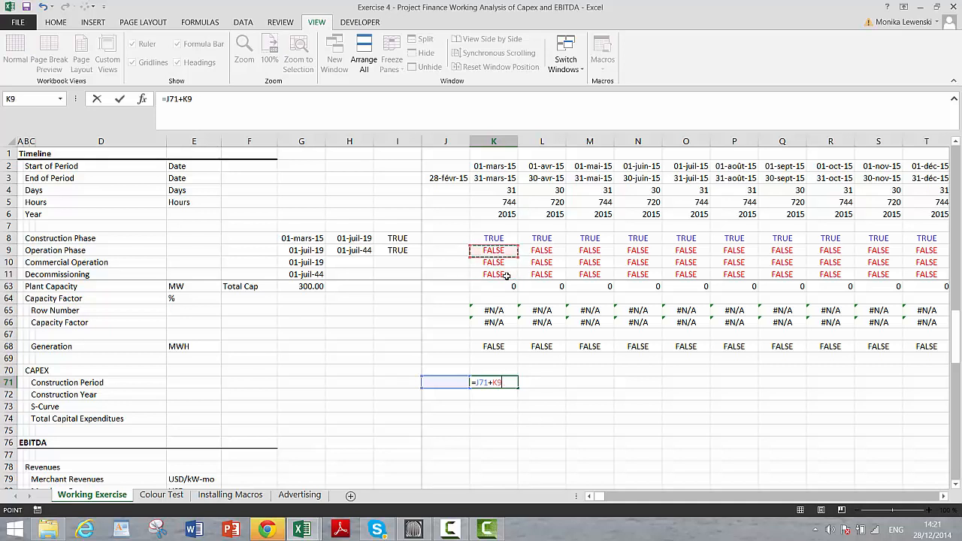
key("Return")
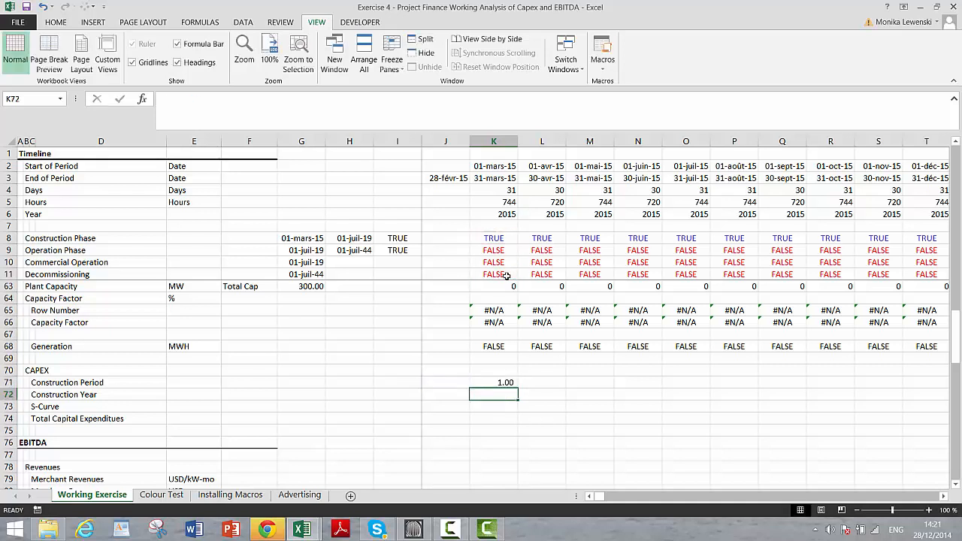
- Copy the Construction Period formula from K71 across the whole timeline
key("Up")
key("ctrl+shift+Right")
key("ctrl+r")
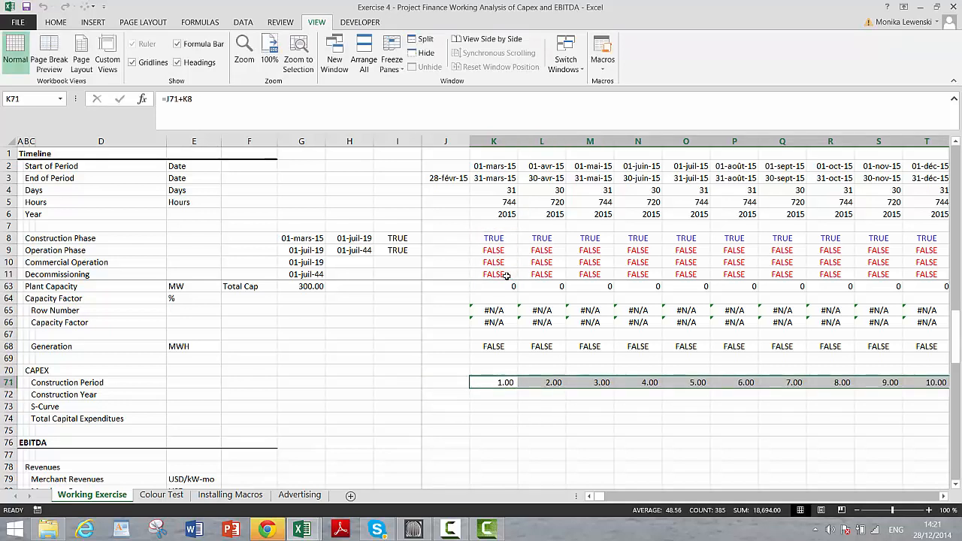
- Enter the Construction Year formula =K71/12 in K72, dividing the construction period by 12
key("Down")
key("Left")
key("Left")
key("Right")
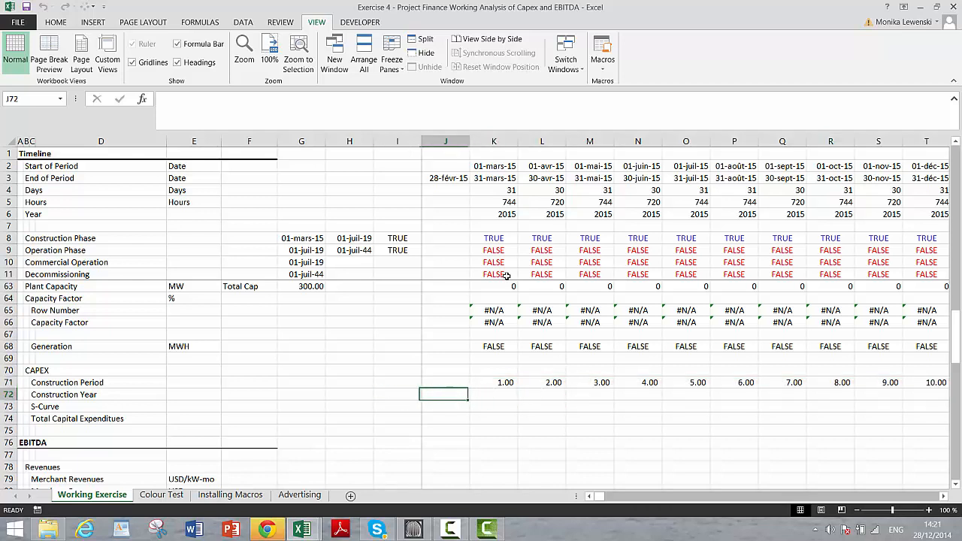
key("Right")
type("=")
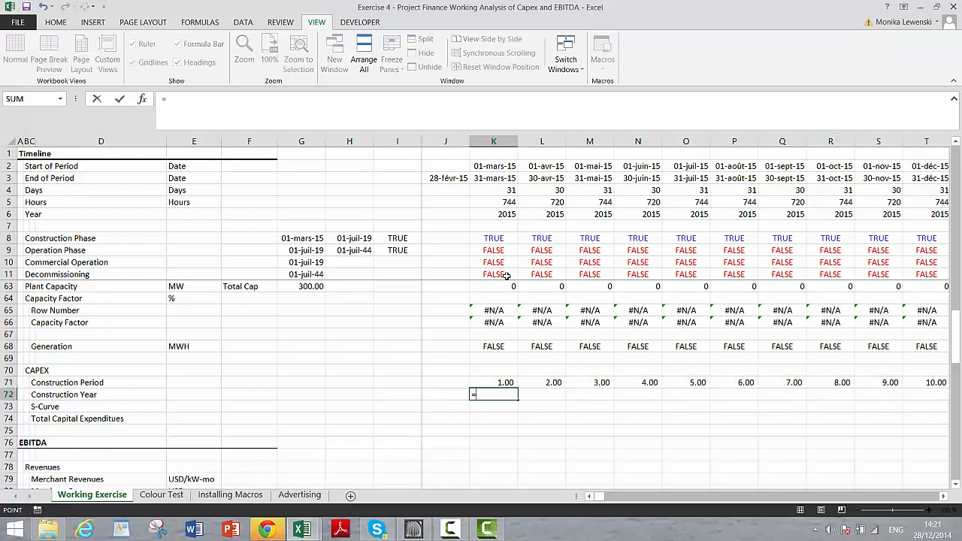
key("Up")
type("/12")
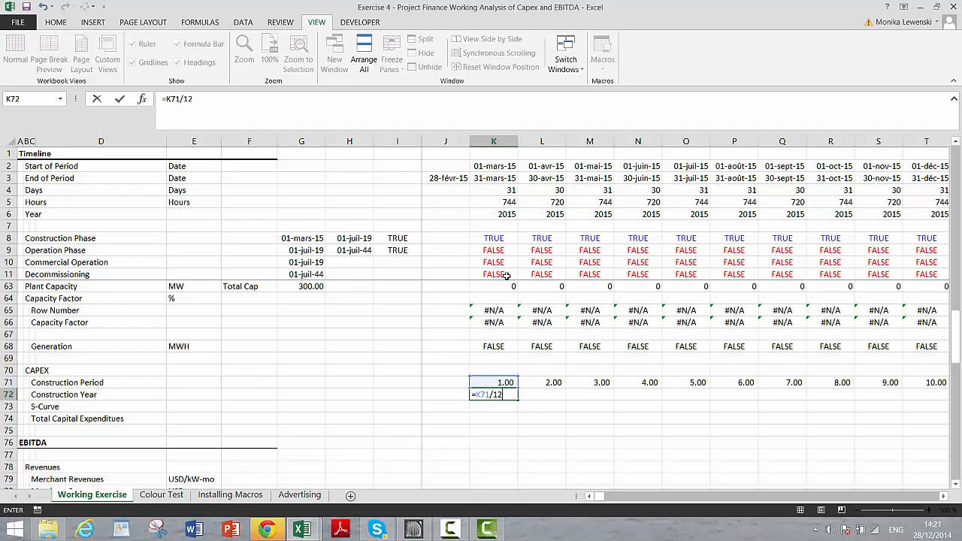
key("Return")
key("Up")
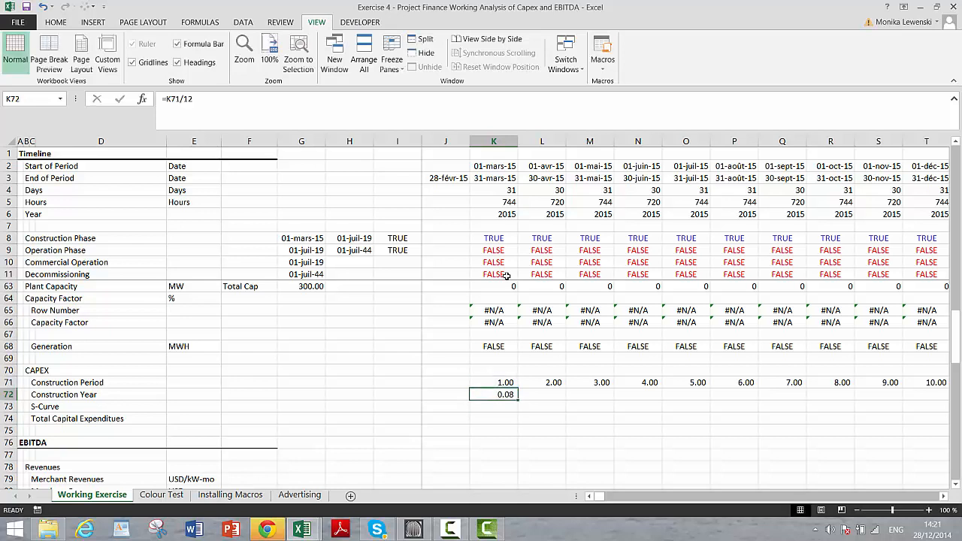
- Wrap the Construction Year formula in K72 with ROUNDUP to zero decimals, giving =ROUNDUP(K71/12;0)
key("F2")
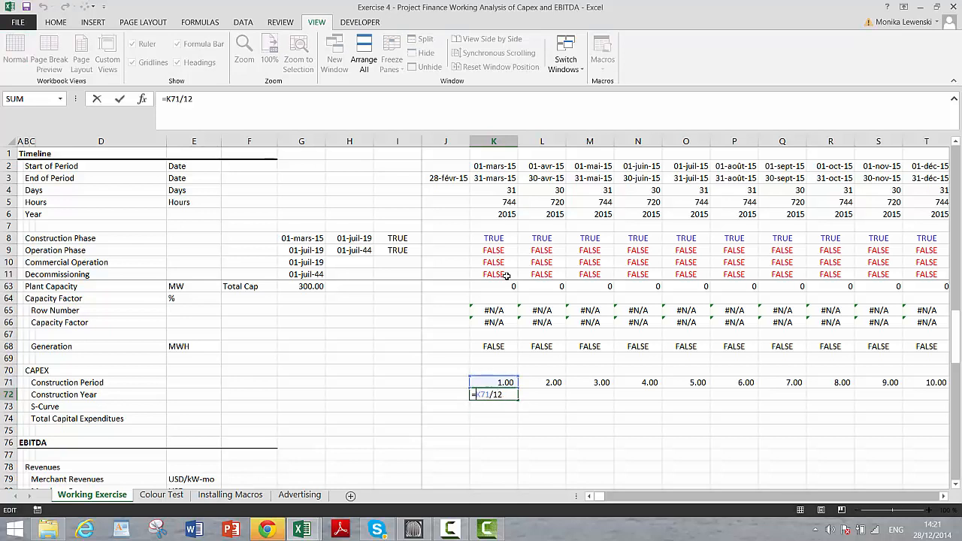
type("roundu")
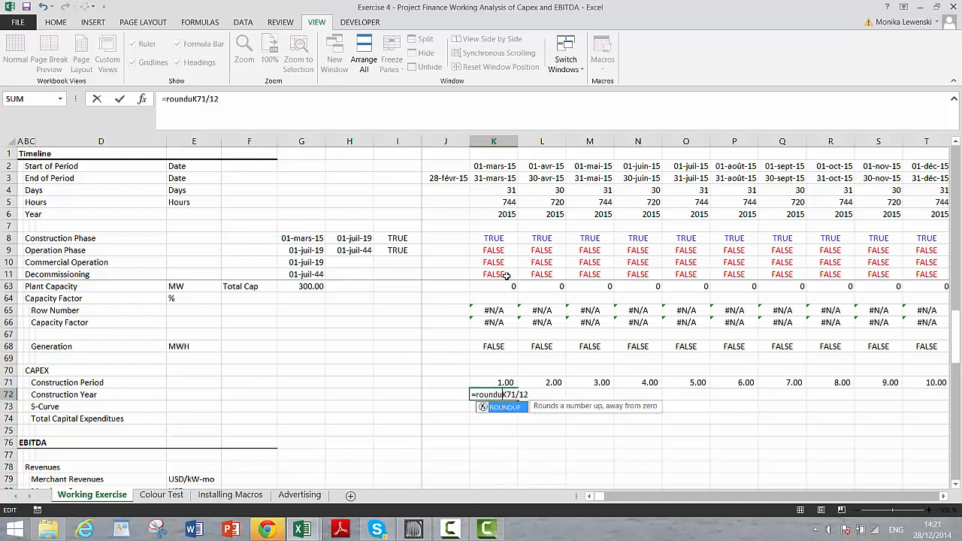
type("p(")
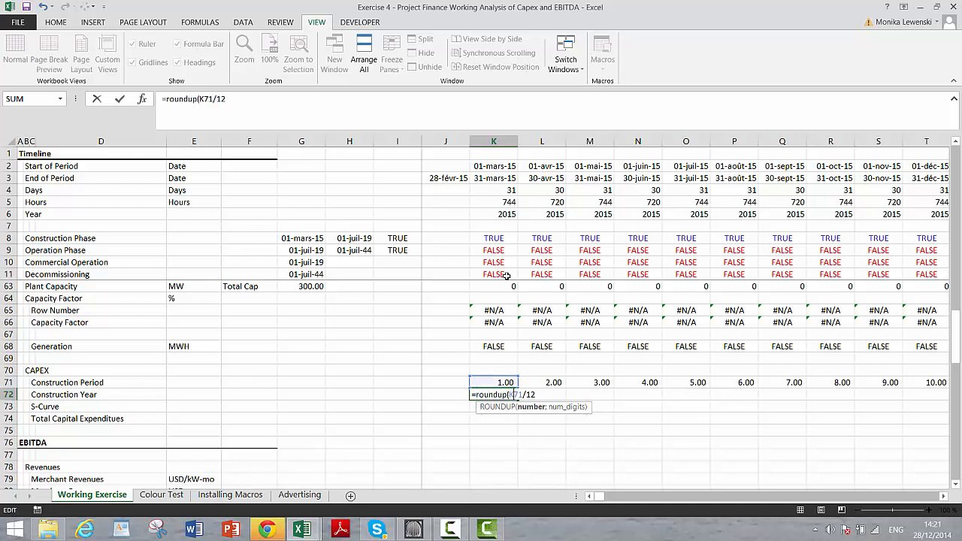
type(";0)")
key("Return")
key("Up")
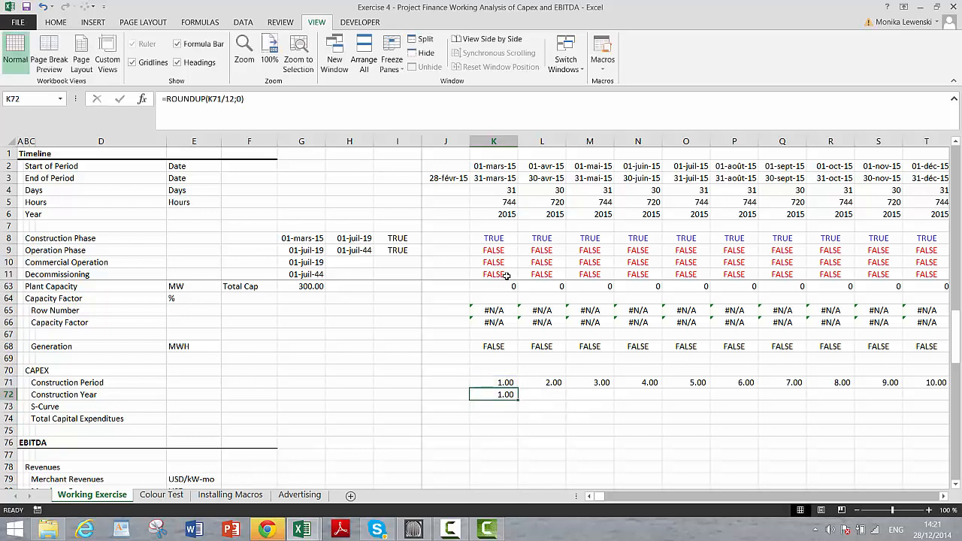
- Copy the rounded Construction Year formula from K72 across the whole timeline
key("ctrl+shift+r")
key("Right")
key("Right")
key("Right")
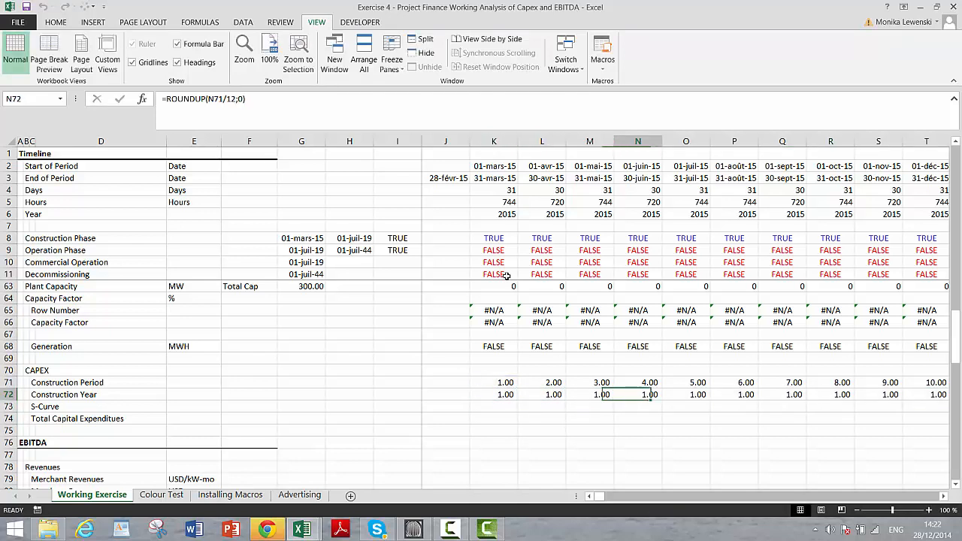
- Examine the Construction Period and Construction Year rows along the timeline, around the year changes and the end of construction
key("Right")
key("Right")
key("Right")
key("Right")
key("Right")
key("Right")
key("Right")
key("Right")
key("Right")
key("Right")
key("Right")
key("Right")
key("Right")
key("Right")
key("Right")
key("Right")
key("Right")
key("Right")
key("Right")
key("Right")
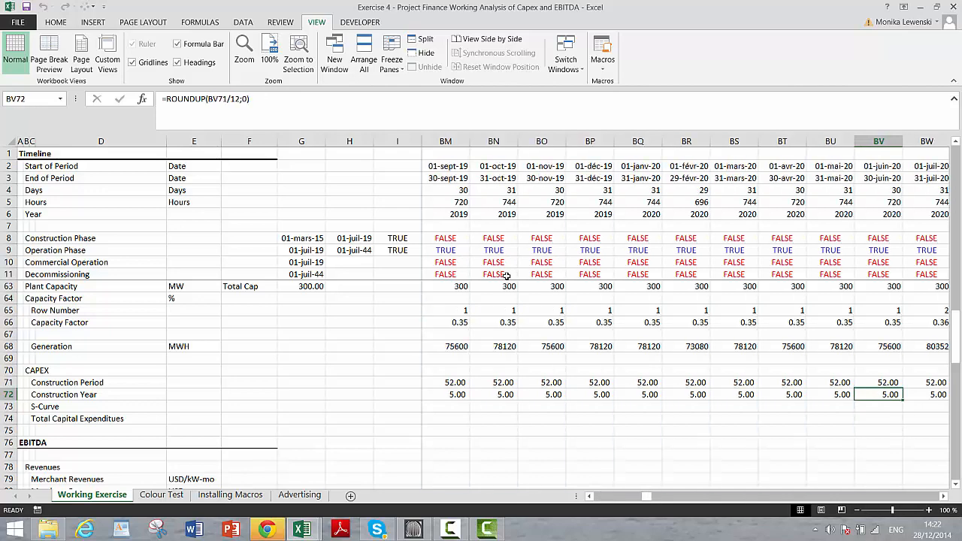
key("Right")
key("Right")
key("Right")
key("Right")
key("Right")
key("Right")
key("Right")
key("Right")
key("Right")
key("Left")
key("Left")
key("Left")
key("Left")
key("Left")
key("Left")
key("Left")
key("Left")
key("Left")
key("Left")
key("Left")
key("Left")
key("Left")
key("Left")
key("Left")
key("Left")
key("Left")
key("Left")
key("Left")
key("Left")
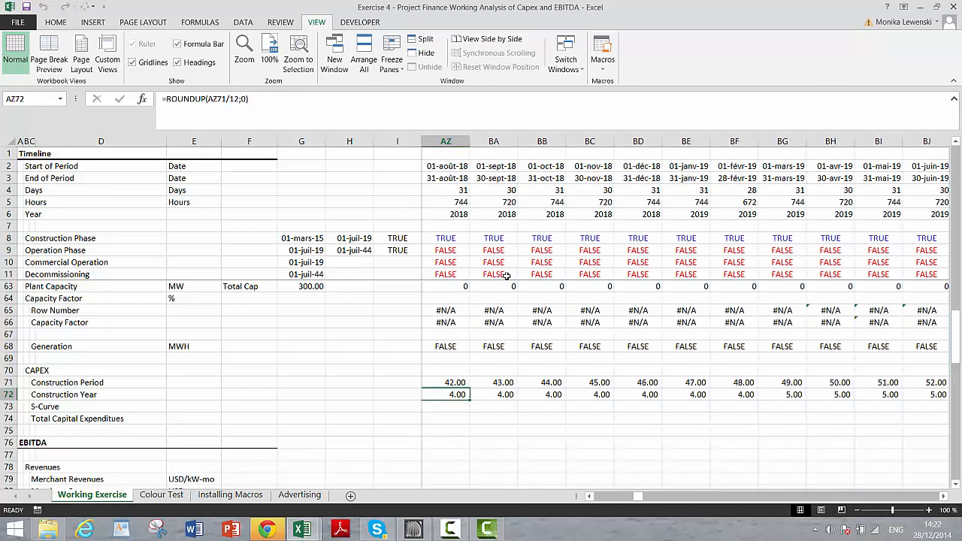
key("Right")
key("Right")
key("Right")
key("Right")
key("Right")
key("Right")
key("Right")
key("Right")
key("Right")
key("Right")
key("Right")
key("Right")
key("Right")
key("Right")
key("Right")
key("Right")
key("Right")
key("Right")
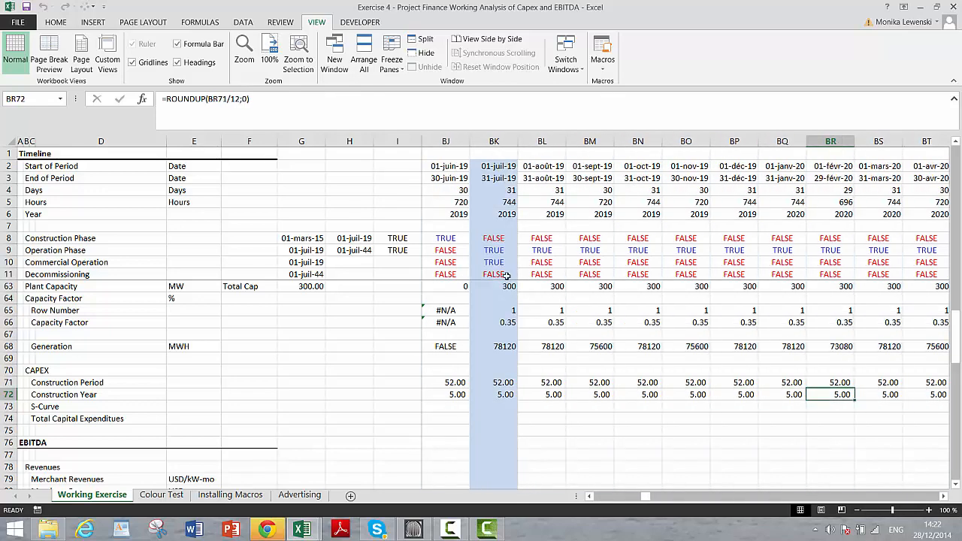
key("Left")
key("Left")
key("Left")
key("Left")
key("Left")
key("Left")
key("Left")
key("Left")
key("Left")
key("Left")
key("Left")
key("Left")
key("Left")
key("Left")
key("Left")
key("Left")
key("Left")
key("Left")
key("Left")
key("Left")
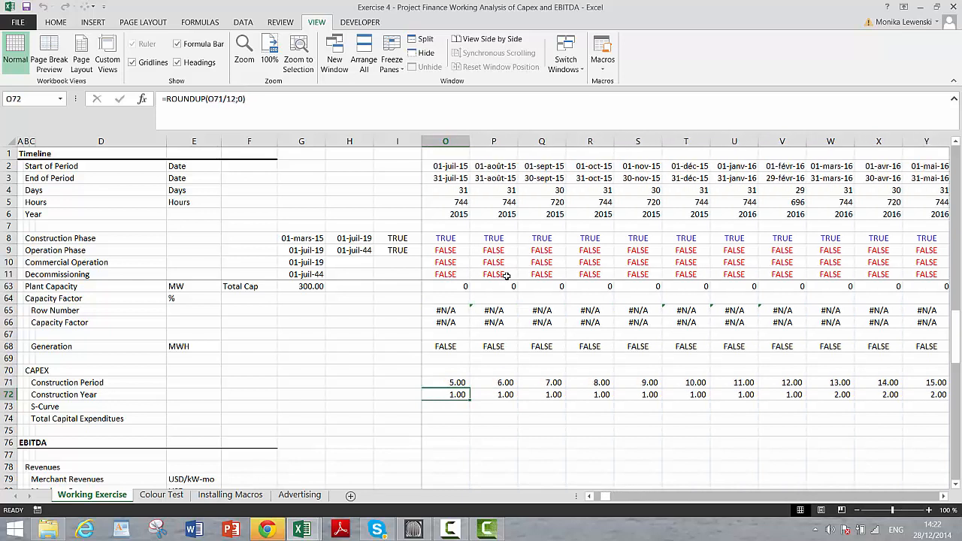
key("Left")
key("Left")
key("Left")
key("Left")
key("Left")
key("Left")
key("Left")
key("Left")
key("Left")
key("Left")
key("Left")
key("Left")
key("Left")
key("Left")
- Review the Construction Year and Percent inputs in G34:I35 of the Capex assumptions that the S-Curve row depends on
key("Down")
key("Right")
key("Right")
key("Right")
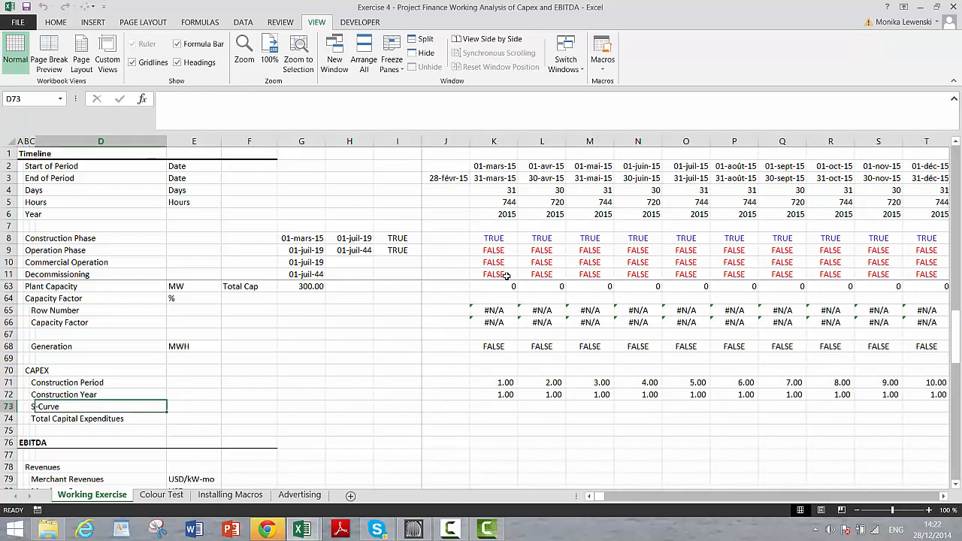
key("Right")
key("Right")
key("Right")
key("Right")
key("Right")
key("Right")
key("Right")
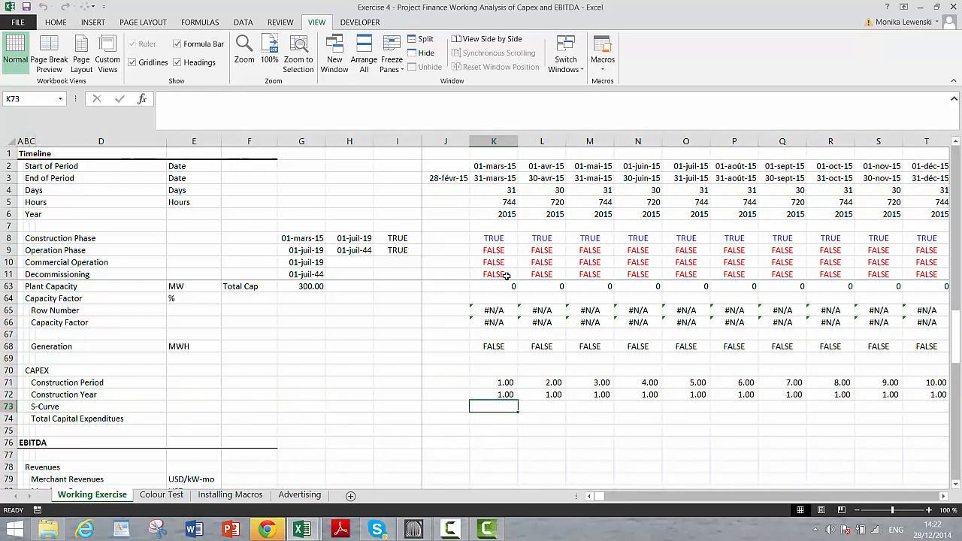
key("Up")
key("Up")
key("Up")
key("Up")
key("Up")
key("Up")
key("Up")
key("Up")
key("Up")
key("Up")
key("Up")
key("Up")
key("Up")
key("Up")
key("Up")
key("Up")
key("Up")
key("Up")
key("Up")
key("Up")
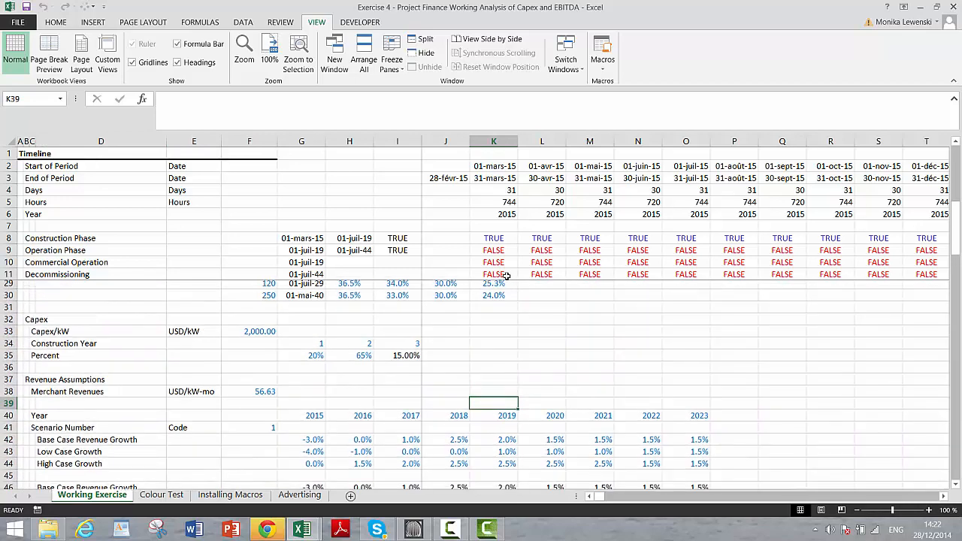
key("Up")
key("Up")
key("Up")
key("Left")
key("Left")
key("Left")
key("Left")
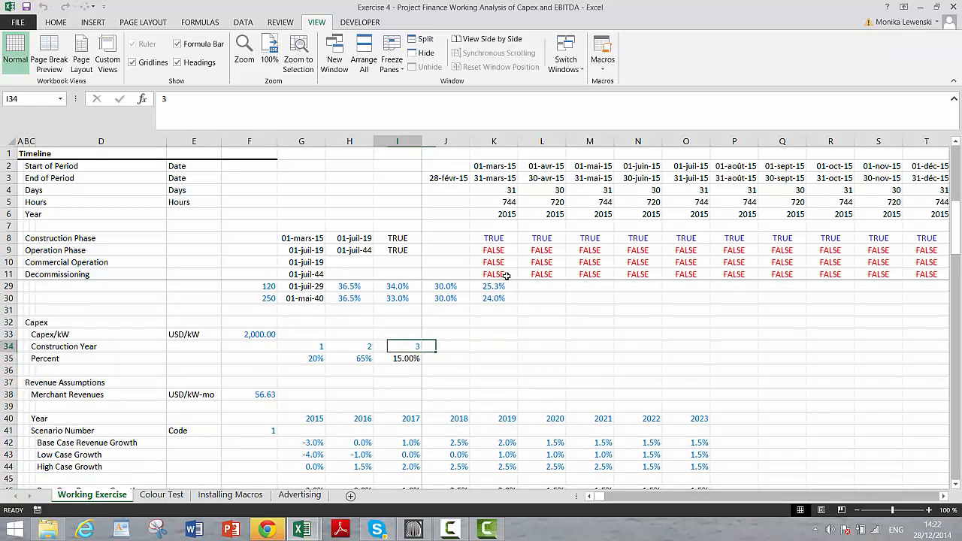
key("shift+Down")
key("shift+Right")
key("shift+Right")
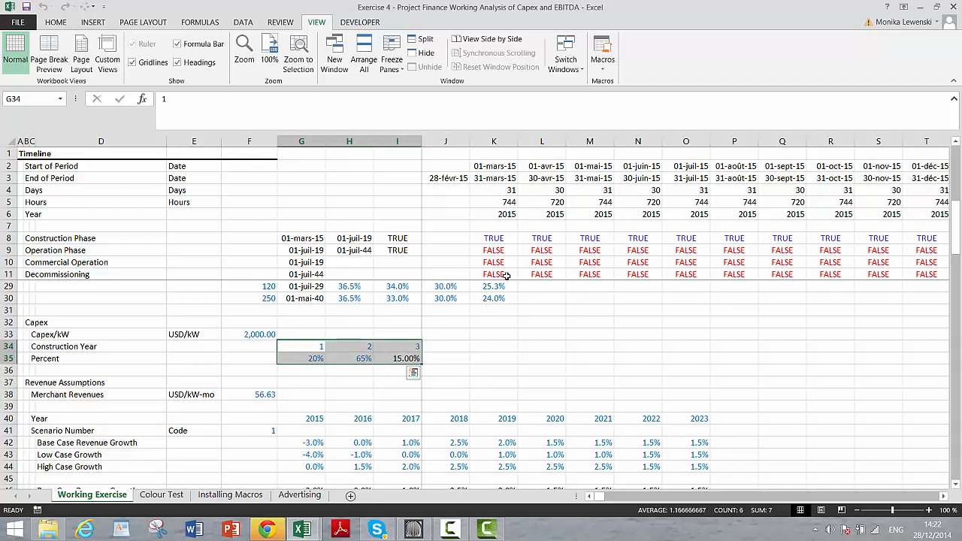
- Insert one blank row directly above the Percent row in the Capex assumptions
key("Down")
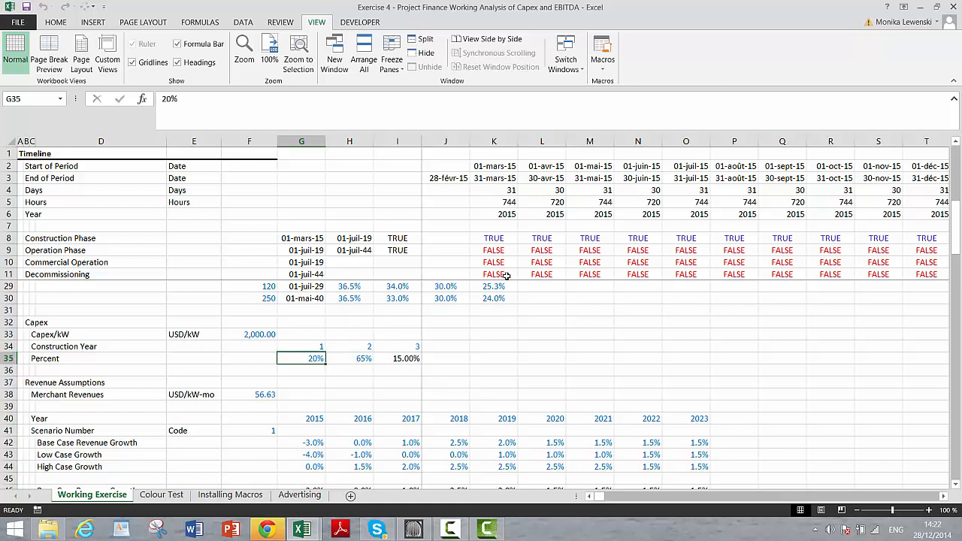
key("shift+space")
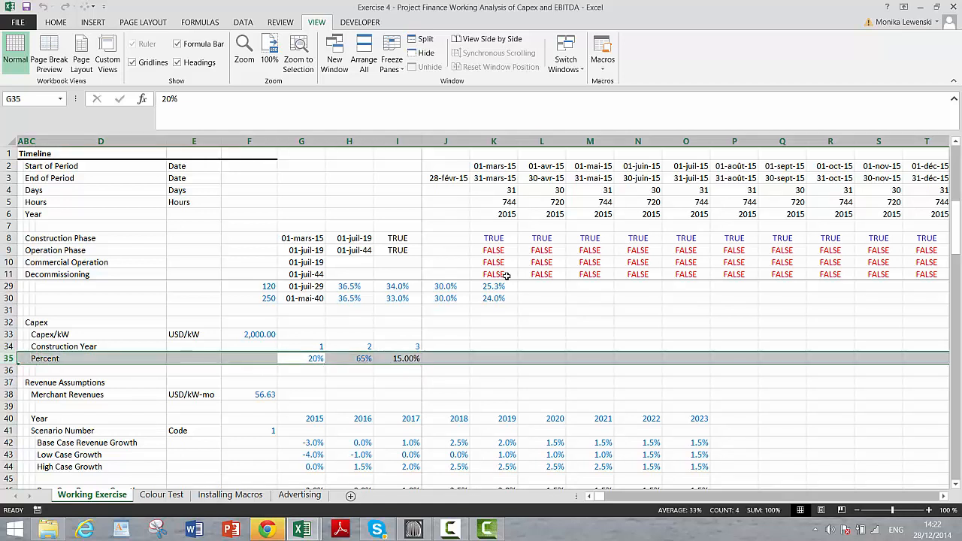
key("ctrl+shift+plus")
key("ctrl+shift+plus")
key("ctrl+minus")
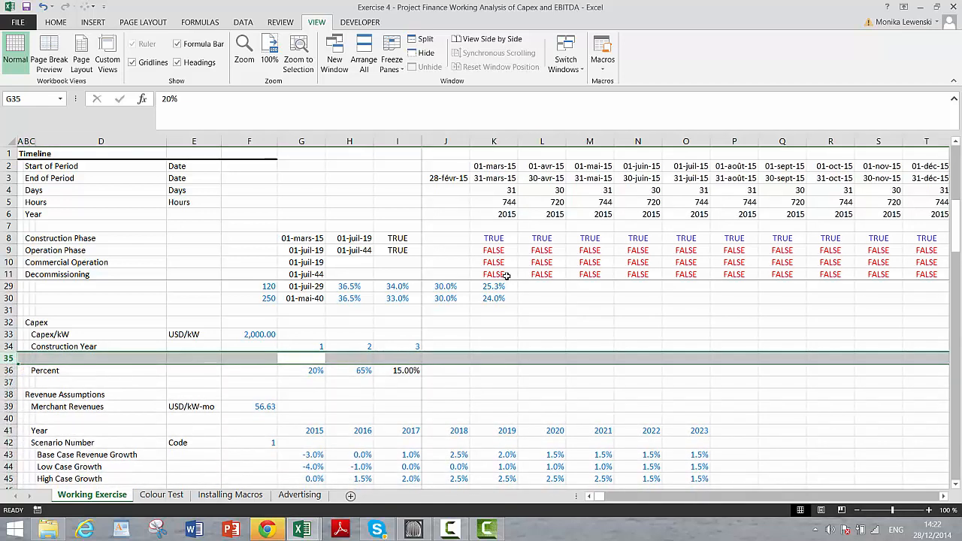
- Delete the blank row directly above the Percent row in the Capex assumptions
key("ctrl+minus")
- Enter =LOOKUP(K72;34:34;35:35) in K73 of the S-Curve row to fetch the percent for the construction year
key("Down")
key("Down")
key("Down")
key("Down")
key("Down")
key("Down")
key("Down")
key("Down")
key("Down")
key("Down")
key("Down")
key("Down")
key("Down")
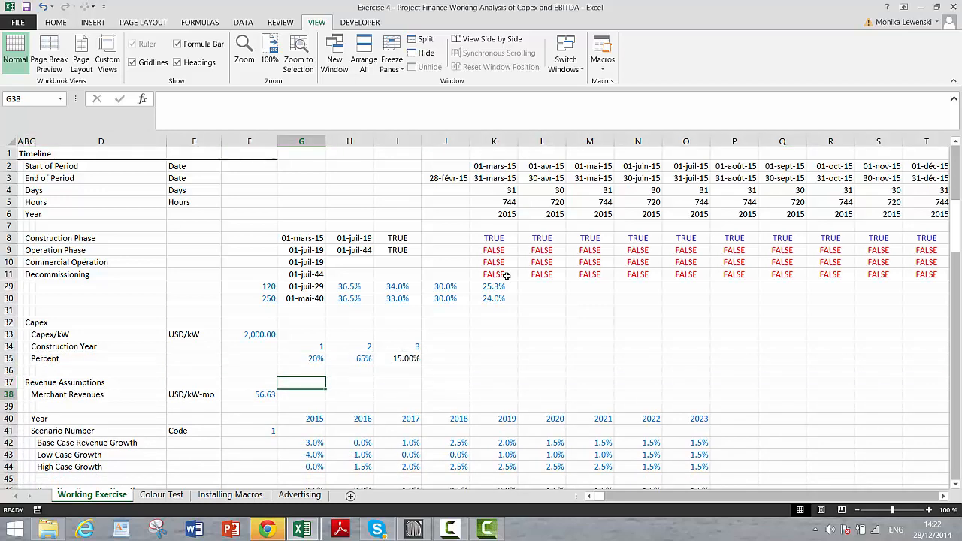
key("Down")
key("Down")
key("Down")
key("Down")
key("Down")
key("Down")
key("Down")
key("Down")
key("Down")
key("Down")
key("Down")
key("Down")
key("Down")
key("Down")
key("Down")
key("Down")
key("Down")
key("Down")
key("Down")
key("Down")
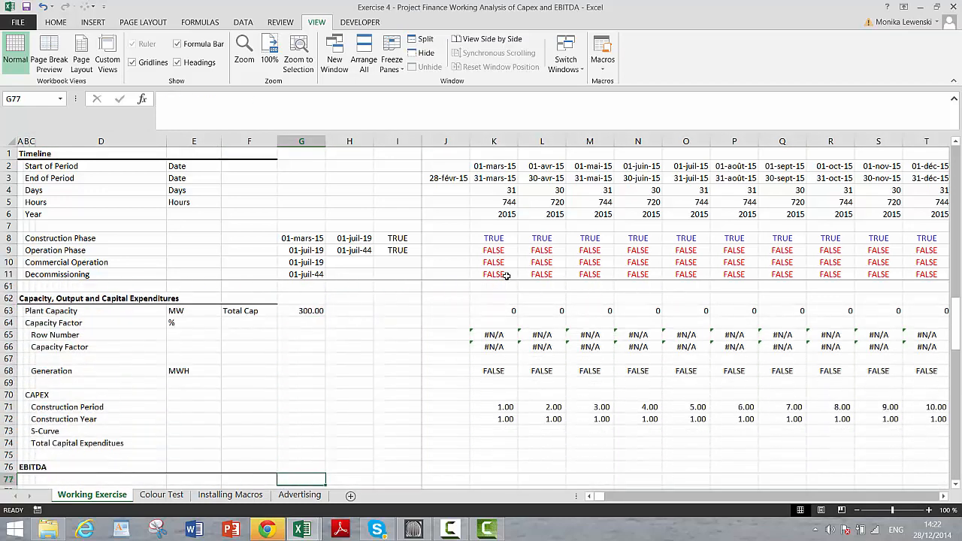
key("Up")
key("Up")
key("Up")
key("Up")
key("Up")
key("Up")
key("Up")
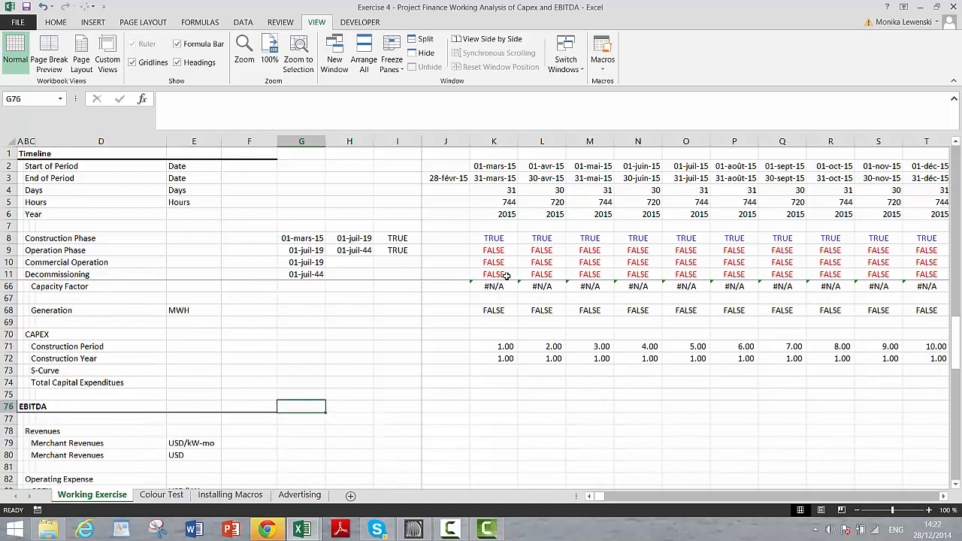
key("Right")
key("Right")
key("Right")
key("Right")
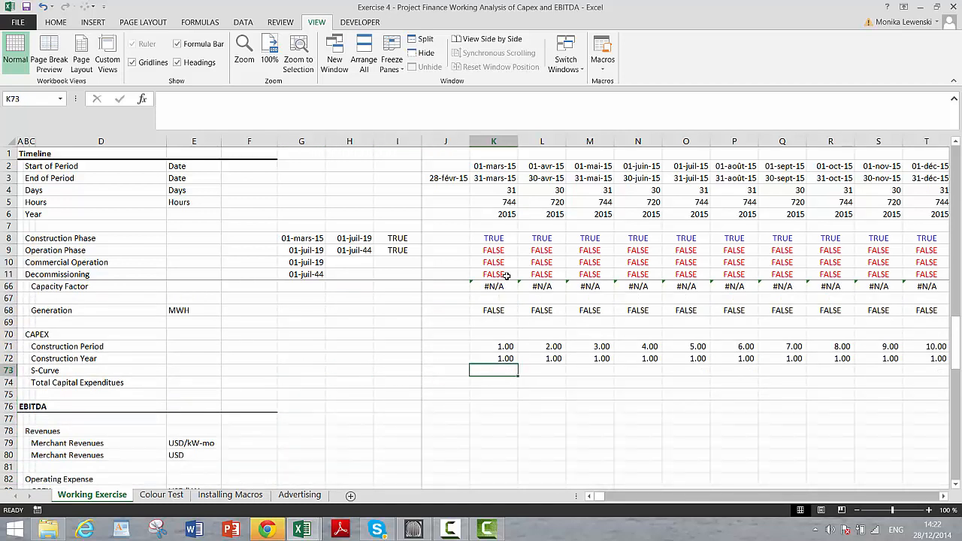
type("=l")
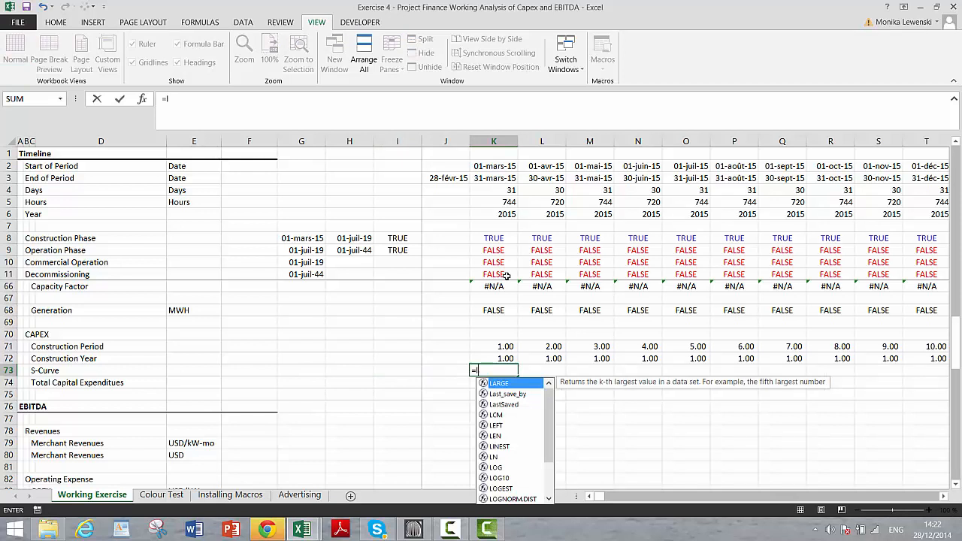
key("BackSpace")
type("lookup")
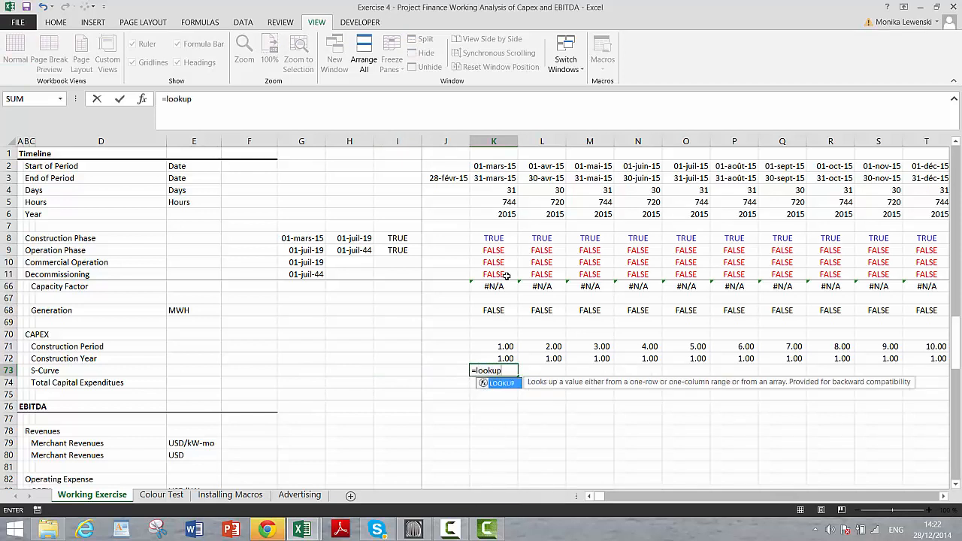
key("Escape")
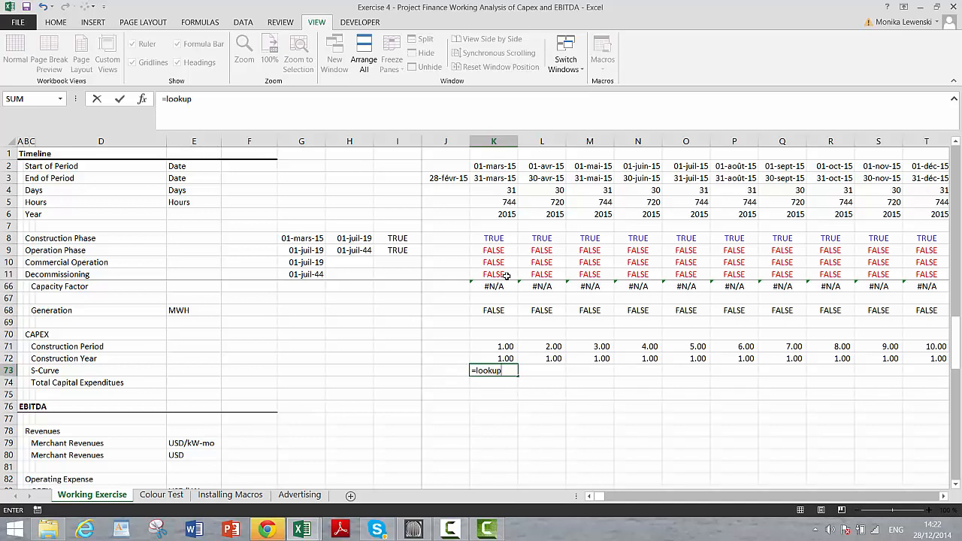
type("(")
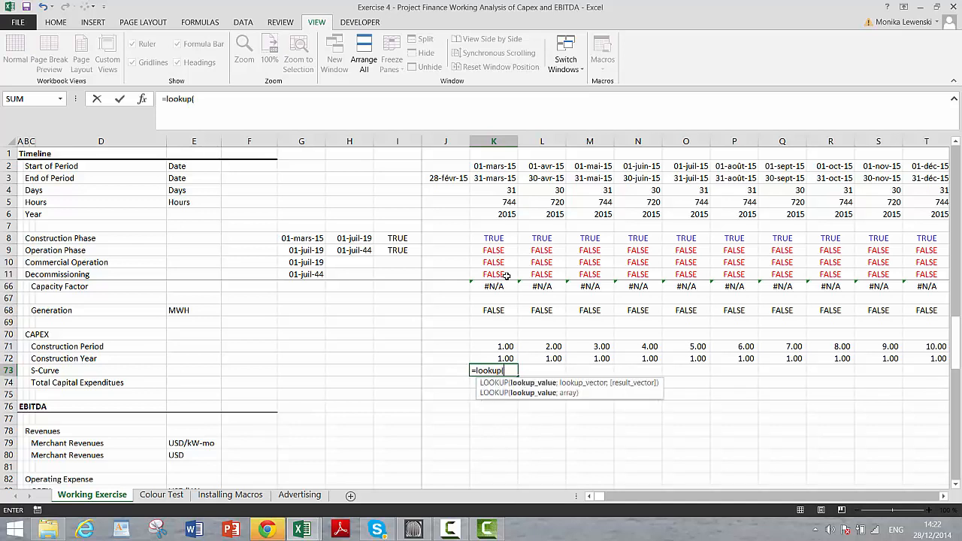
left_click(489, 167)
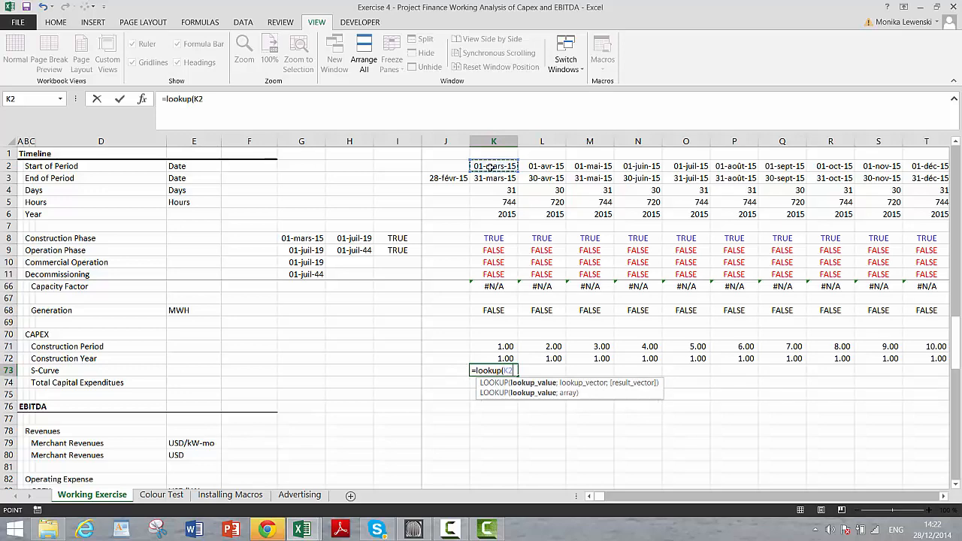
left_click(493, 359)
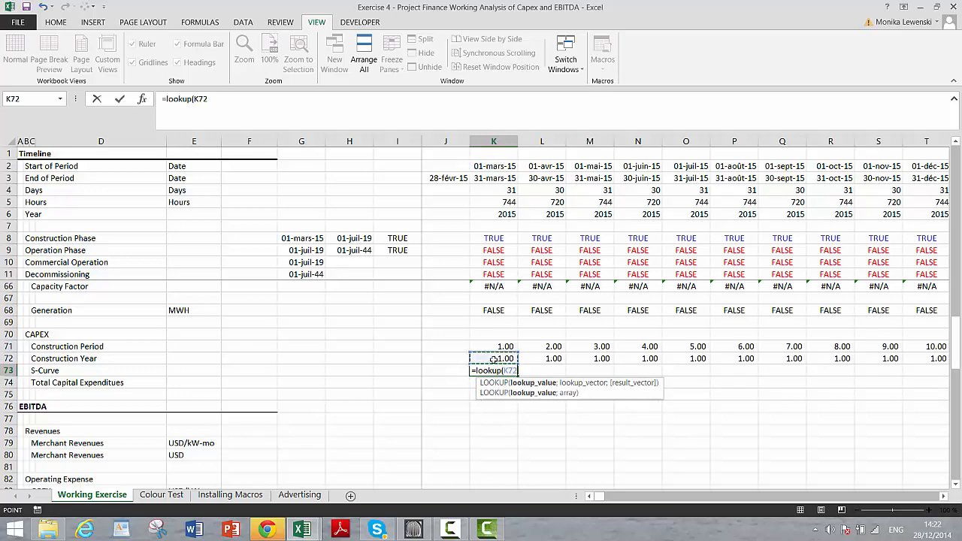
type(";")
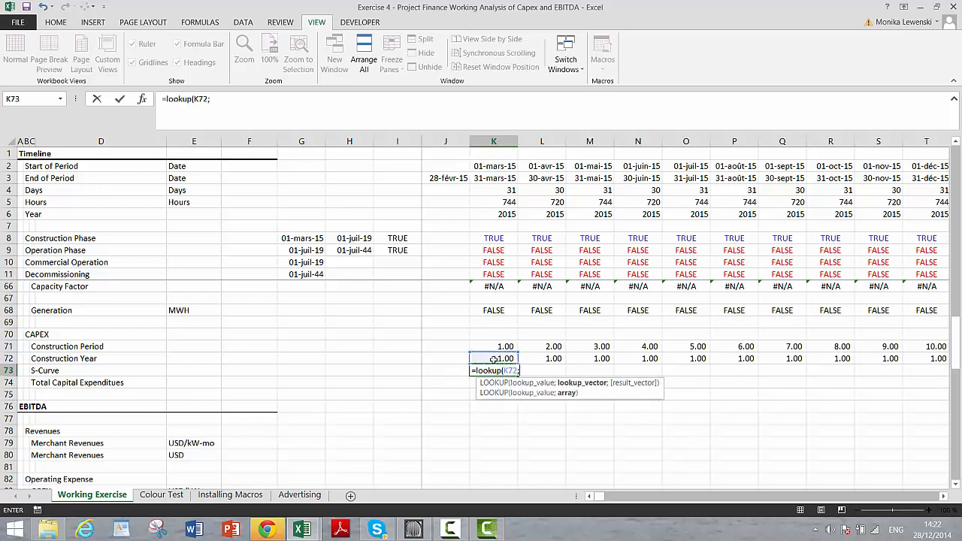
key("Up")
key("Up")
key("Up")
key("Up")
key("Up")
key("Up")
key("Up")
key("Up")
key("Up")
key("Up")
key("Up")
key("Up")
key("Up")
key("Up")
key("Up")
key("Up")
key("Up")
key("Up")
key("Up")
key("Up")
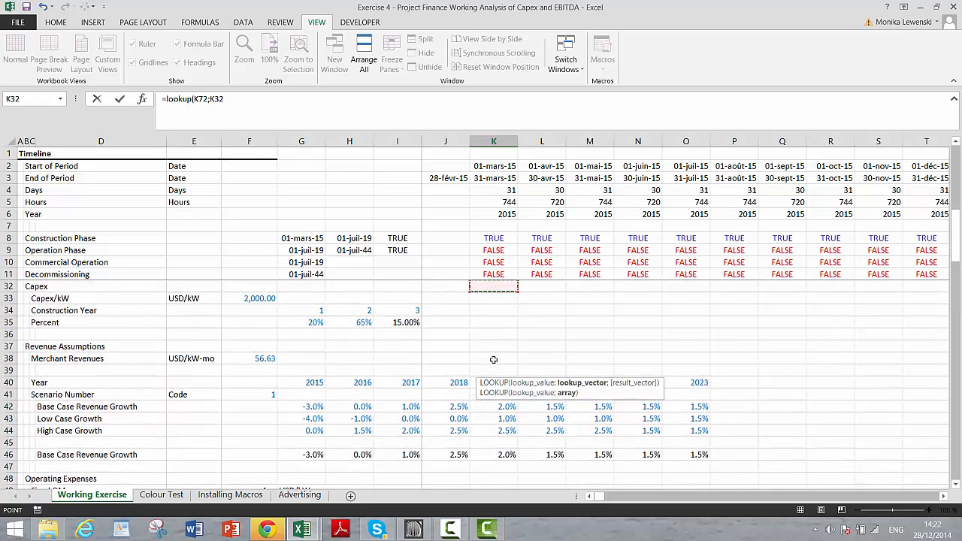
left_click(8, 311)
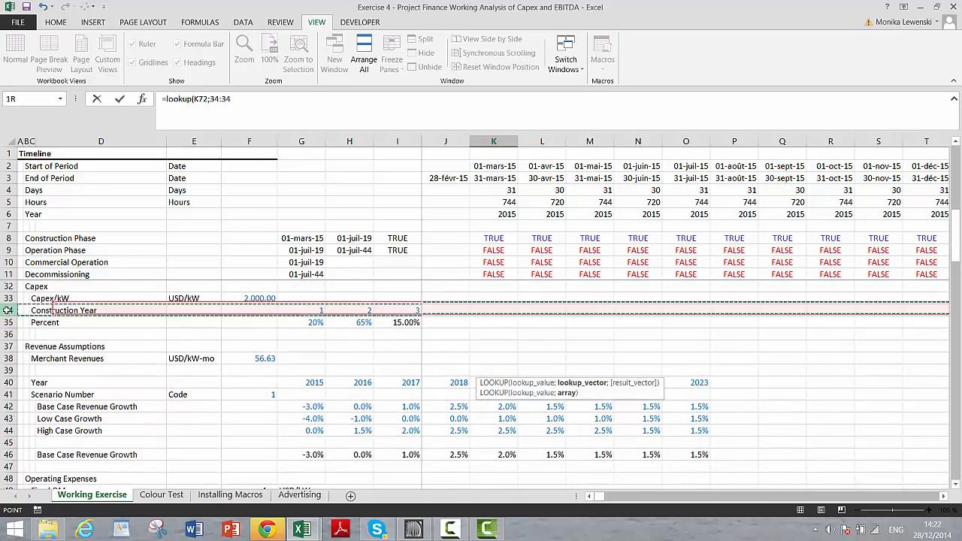
type(";")
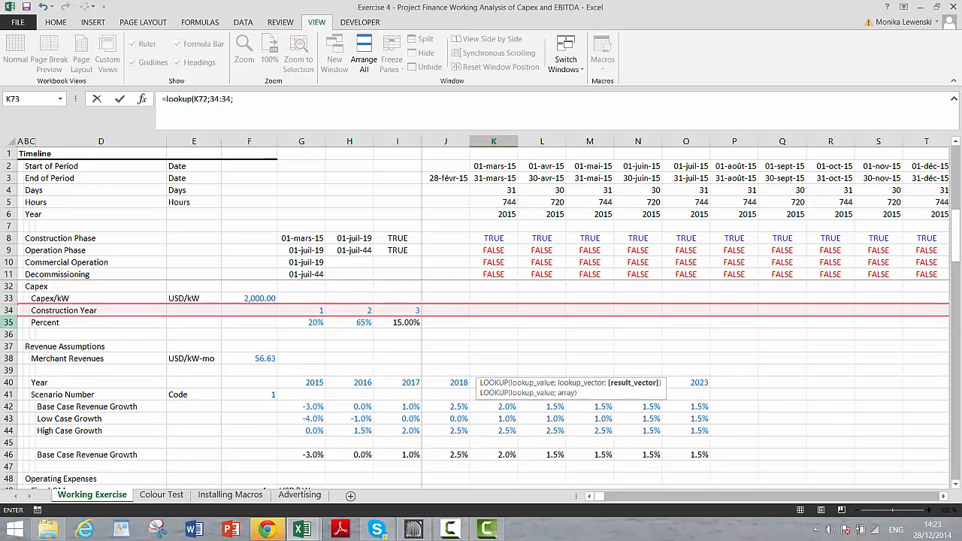
left_click(9, 322)
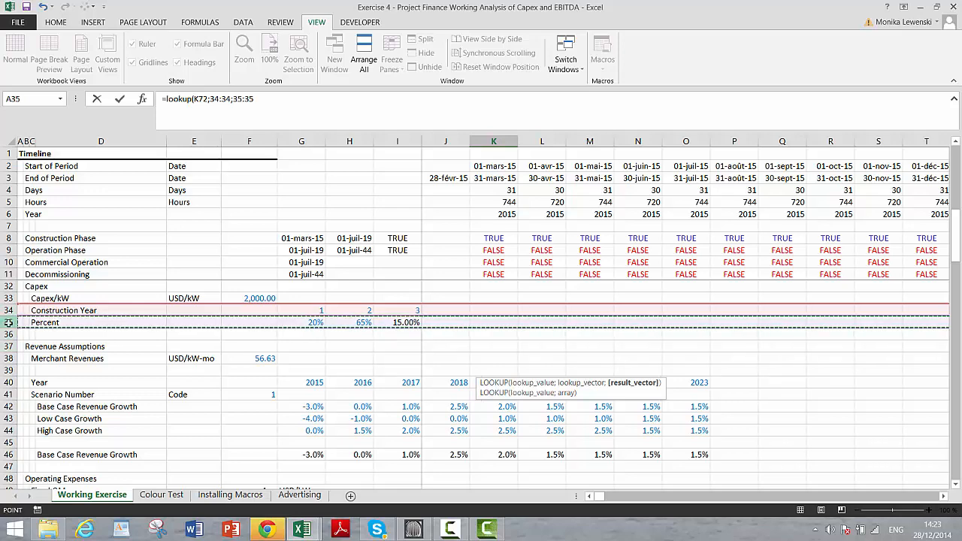
type(")")
key("Return")
key("Return")
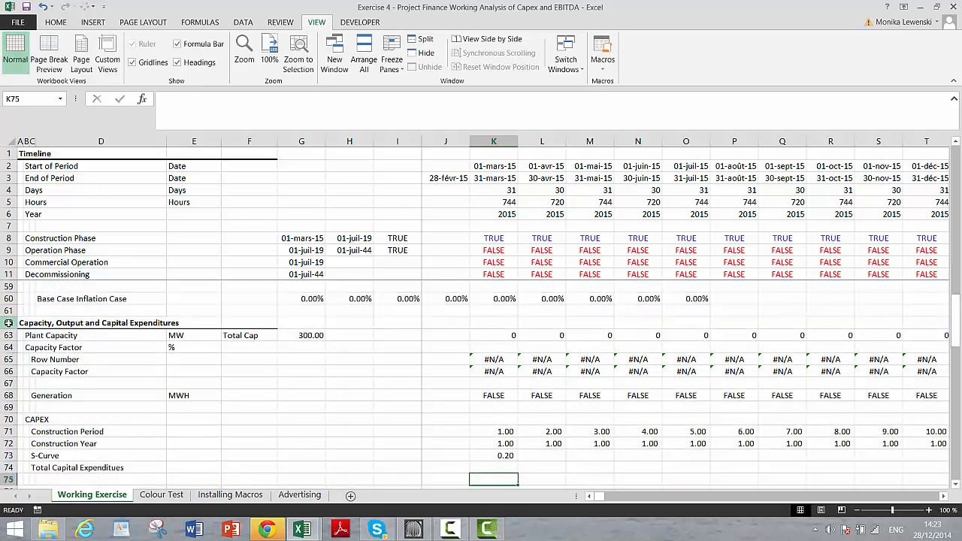
- Divide the S-Curve lookup formula in K73 by 12 to get a monthly percentage
key("Up")
key("Up")
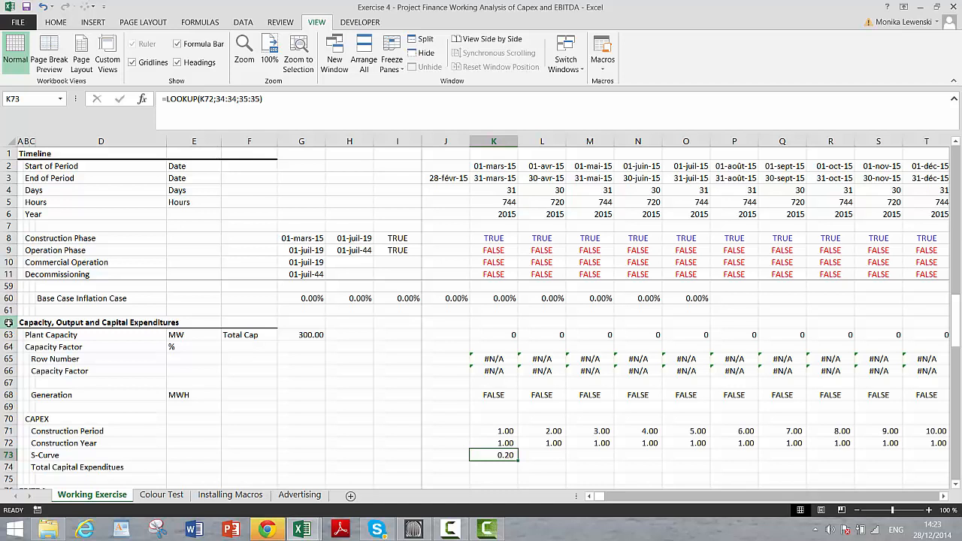
key("F2")
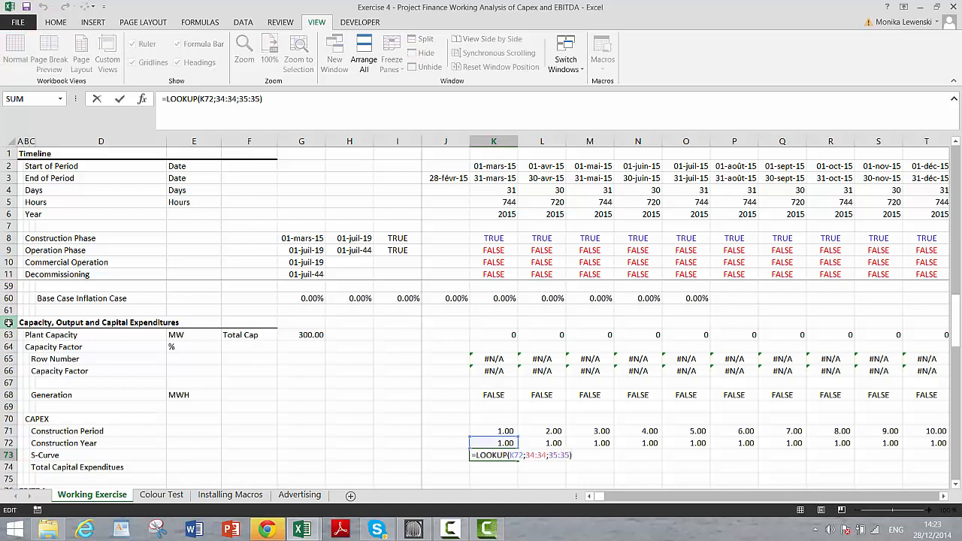
type("2")
key("Return")
- Copy the S-Curve formula from K73 across the whole timeline
key("Up")
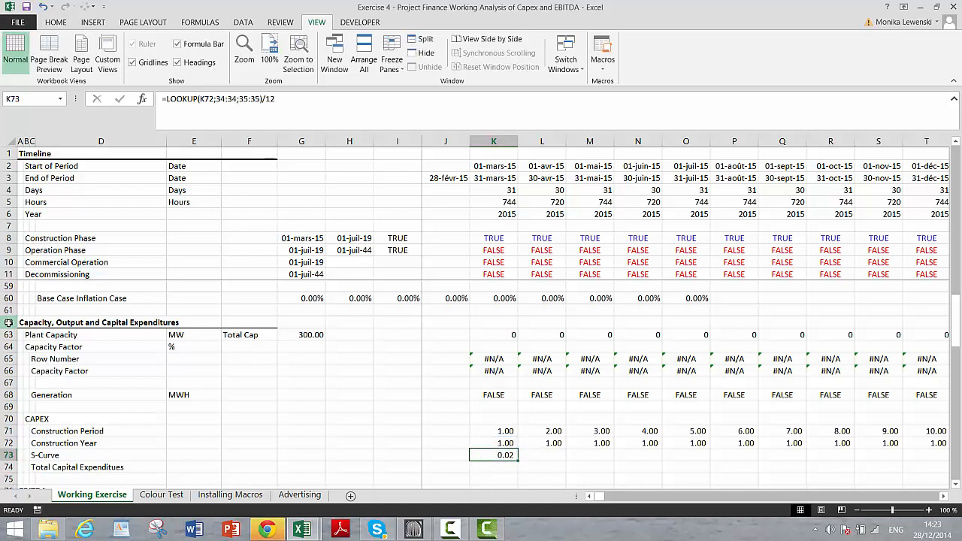
key("ctrl+shift+Right")
key("ctrl+r")
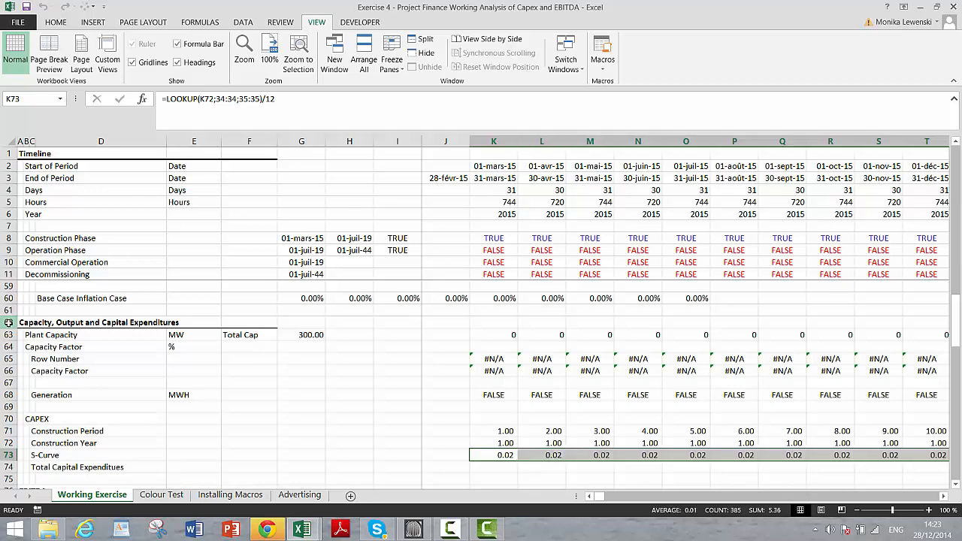
- Examine the S-Curve row along the timeline, around the construction year changes and the end of construction in July 2019
key("Right")
key("Right")
key("Right")
key("Right")
key("Right")
key("Right")
key("Right")
key("Right")
key("Right")
key("Right")
key("Right")
key("Right")
key("Right")
key("Right")
key("Right")
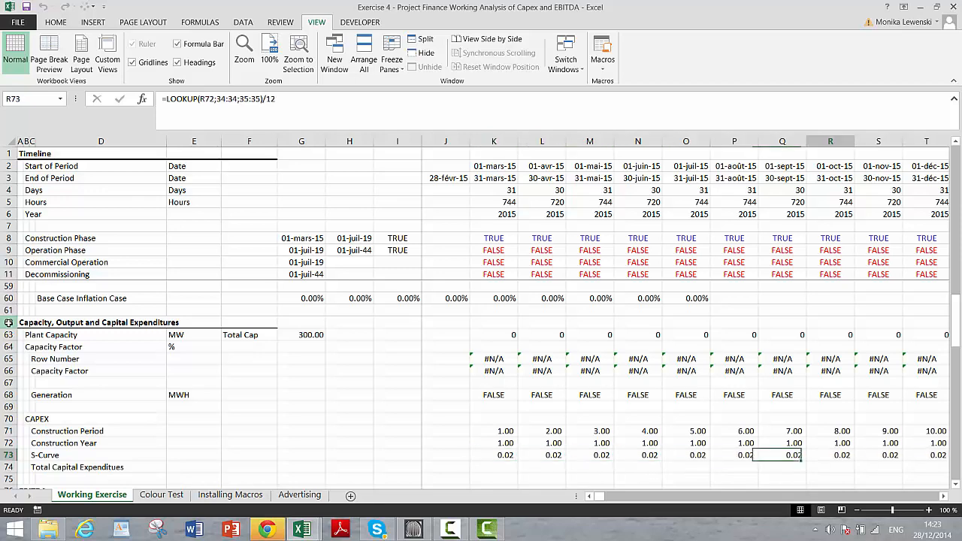
key("Right")
key("Right")
key("Right")
key("Right")
key("Right")
key("Right")
key("Right")
key("Right")
key("Right")
key("Right")
key("Right")
key("Right")
key("Right")
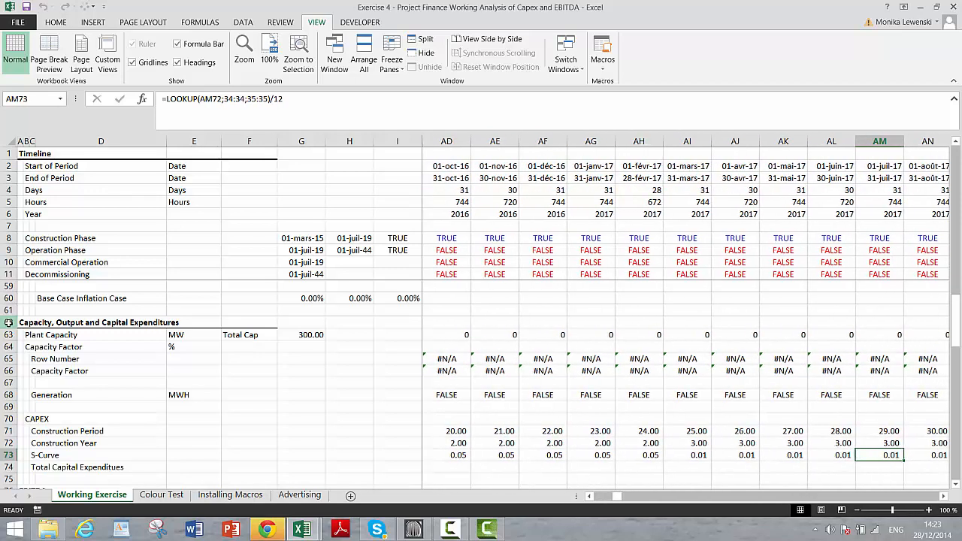
key("Right")
key("Right")
key("Right")
key("Right")
key("Right")
key("Right")
key("Right")
key("Right")
key("Right")
key("Right")
key("Right")
key("Right")
key("Right")
key("Right")
key("Right")
key("Right")
key("Right")
key("Right")
key("Right")
key("Right")
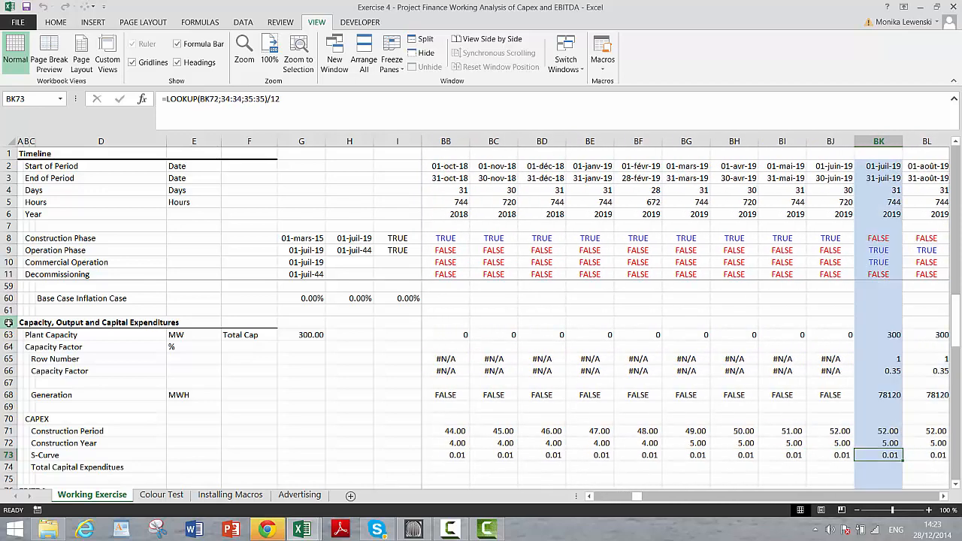
key("Left")
key("Left")
key("Left")
key("Left")
key("Left")
key("Left")
key("Left")
key("Left")
key("Left")
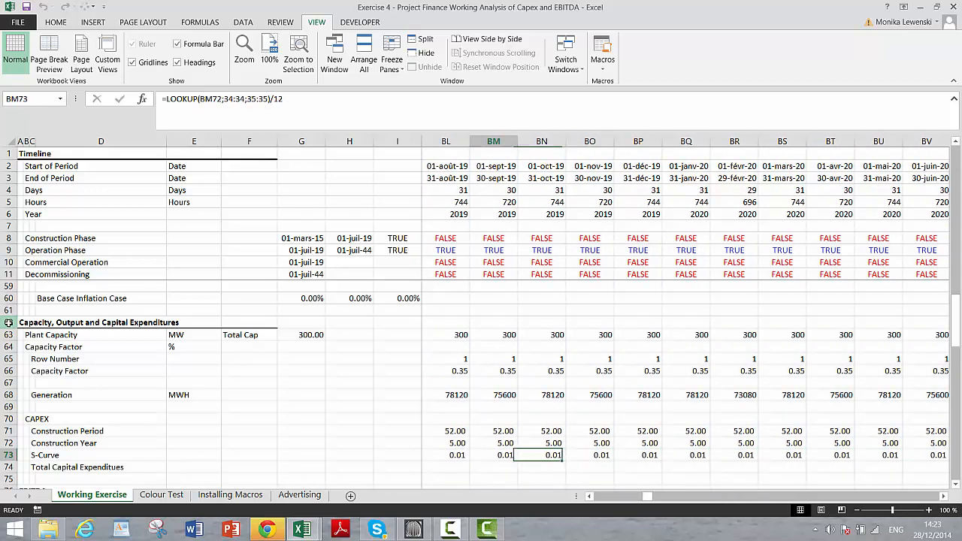
key("ctrl+space")
key("Left")
key("Left")
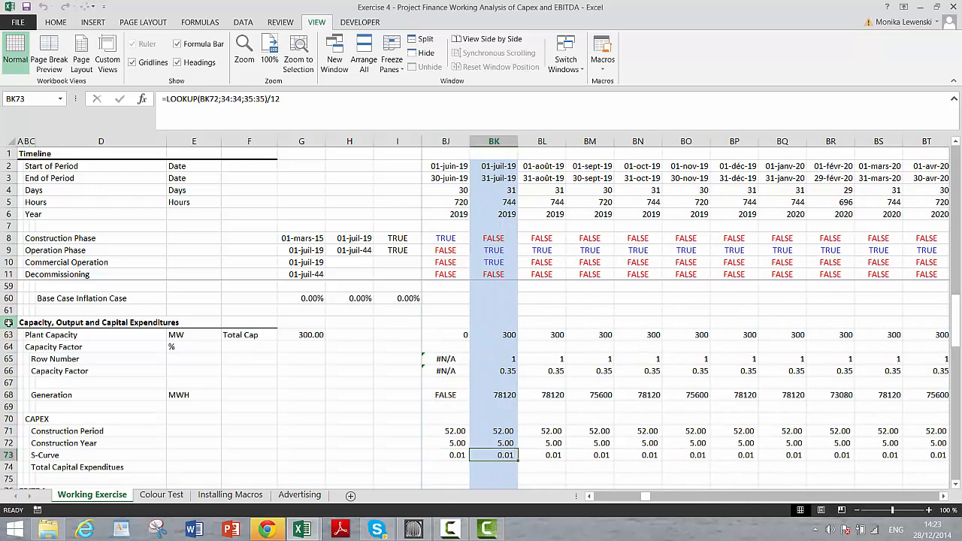
key("Right")
key("Right")
key("Right")
key("Left")
key("Left")
key("Left")
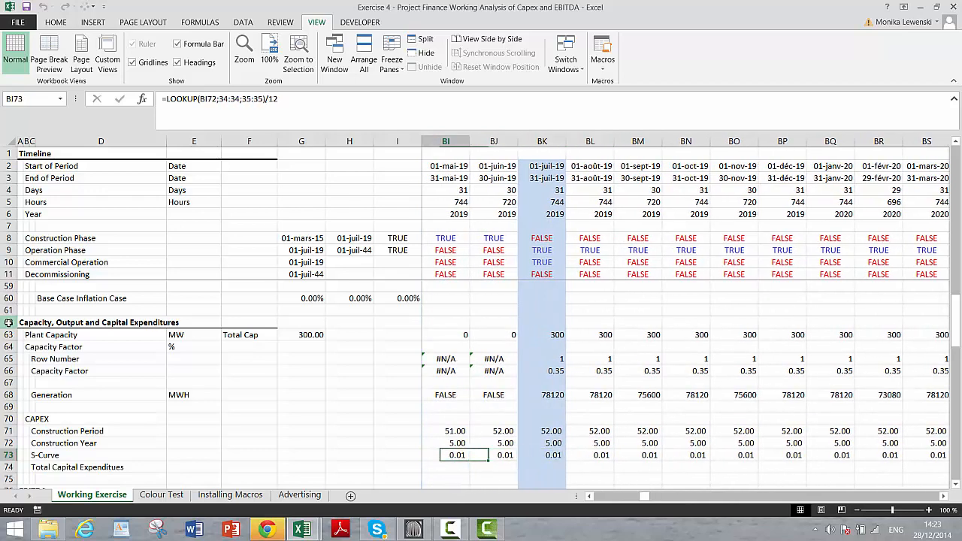
key("Right")
key("Right")
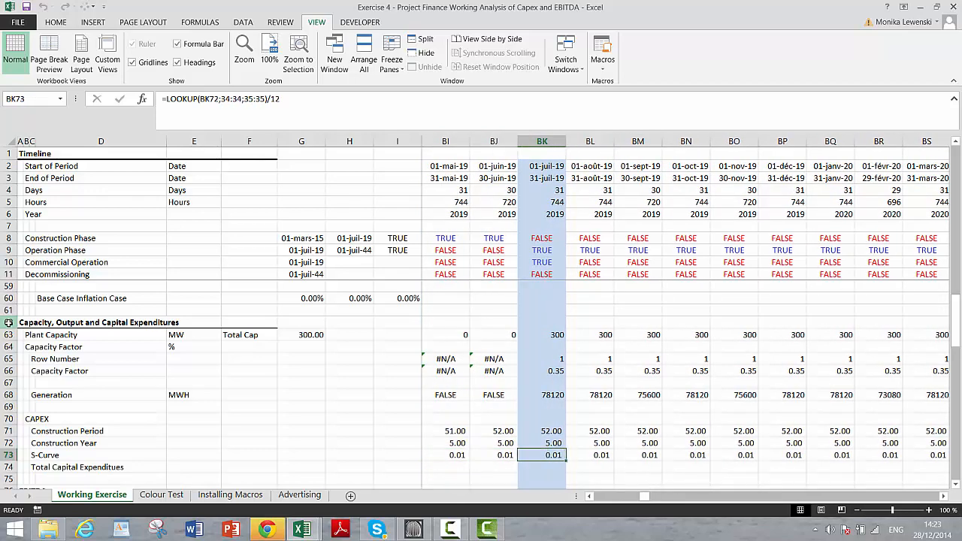
- Examine the S-Curve percentages in the operation months after July 2019, and return to the start of row 73
key("Right")
key("Right")
key("Right")
key("Right")
key("Right")
key("Right")
key("Right")
key("Right")
key("Right")
key("Right")
key("Right")
key("Right")
key("Right")
key("Right")
key("Right")
key("Right")
key("Right")
key("Right")
key("Right")
key("Right")
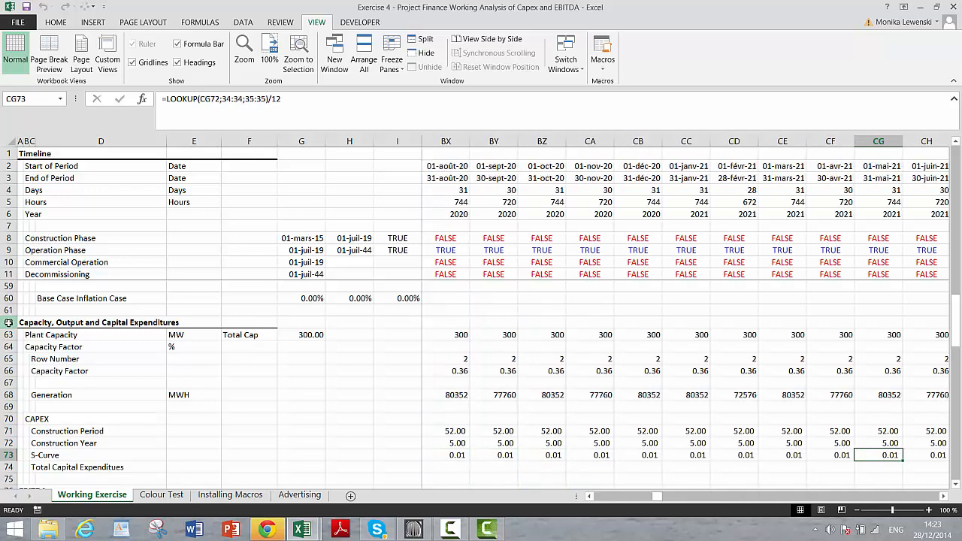
key("Right")
key("Right")
key("Right")
key("Right")
key("Right")
key("Right")
key("Right")
key("Right")
key("Right")
key("Right")
key("Right")
key("Right")
key("Right")
key("Right")
key("Left")
key("Left")
key("Left")
key("Left")
key("Left")
key("Left")
key("Left")
key("Left")
key("Left")
key("Left")
key("Left")
key("Left")
key("Left")
key("Left")
key("Left")
key("Left")
key("Left")
key("Left")
key("Left")
key("Left")
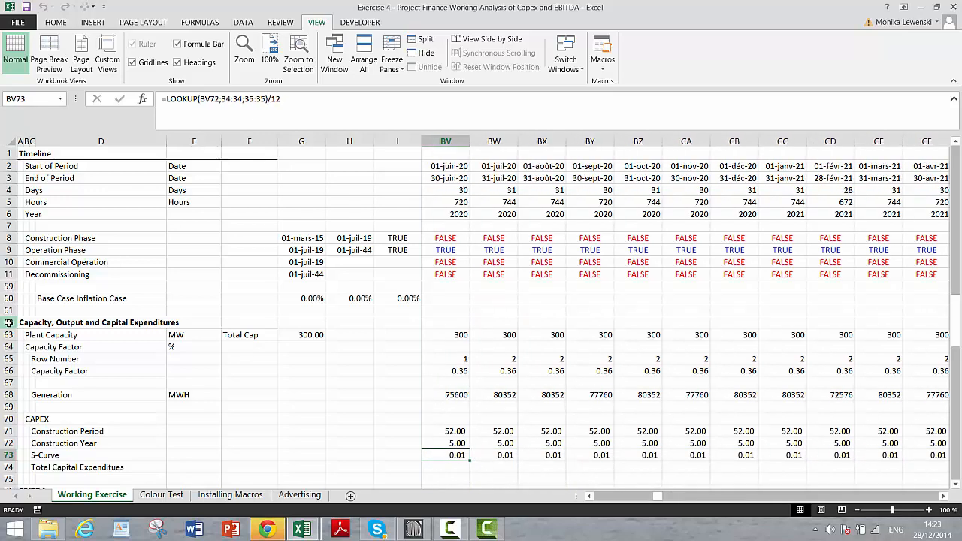
key("Left")
key("Left")
key("Left")
key("Left")
key("Left")
key("Left")
key("Left")
key("Left")
key("Left")
key("Left")
key("Left")
key("Left")
key("Left")
key("Left")
key("Left")
key("Left")
key("Left")
key("Left")
key("Left")
key("Left")
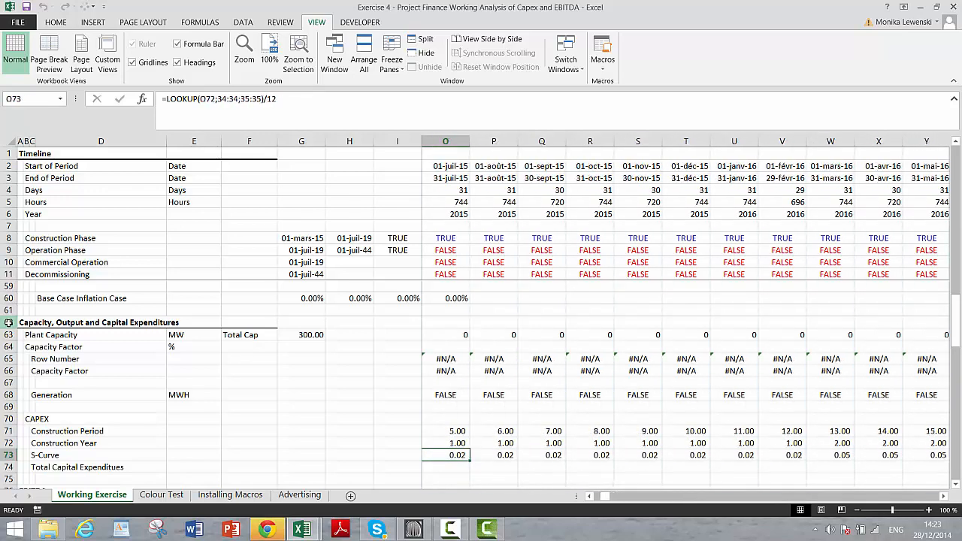
key("Left")
key("Left")
key("Left")
key("Left")
key("Left")
key("Left")
key("Left")
key("Left")
key("Left")
key("Left")
key("Left")
key("Left")
key("Left")
key("Left")
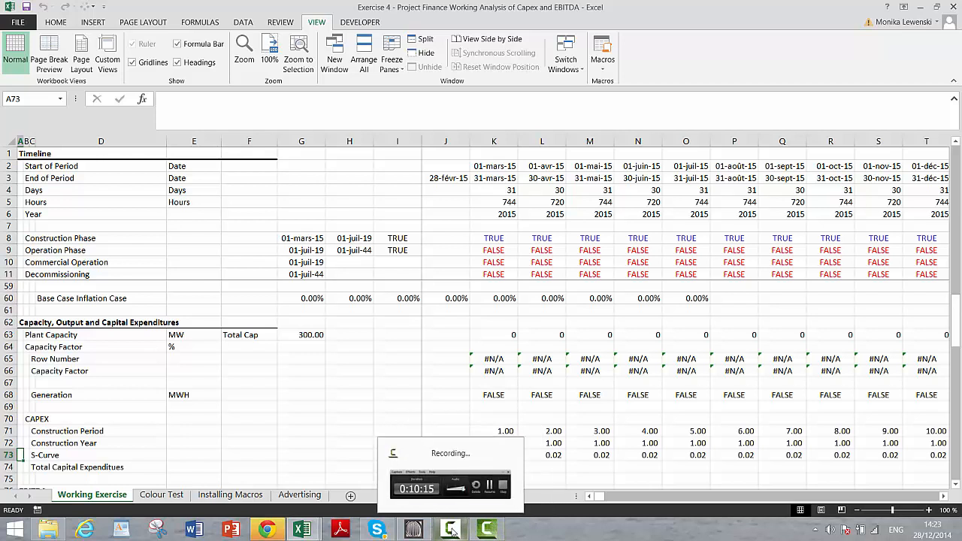
left_click(487, 531)
left_click(722, 456)
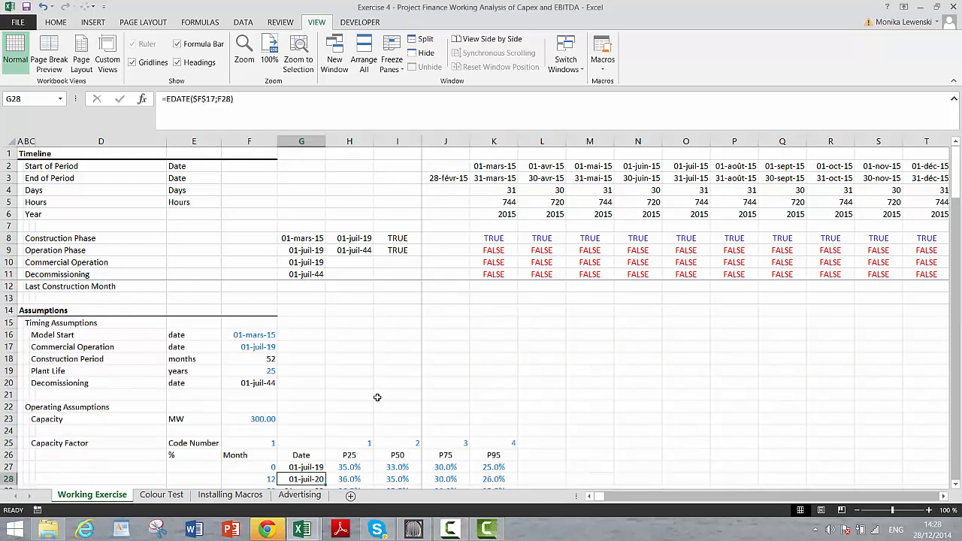
- Add construction year 4 with a percent of 0 to the Capex assumptions in J35 and J36
left_click(378, 395)
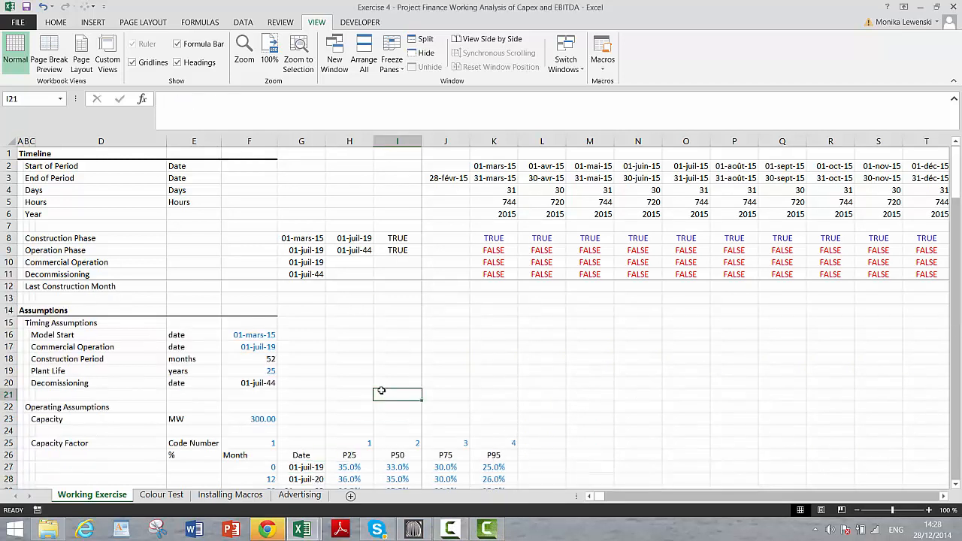
key("Down")
key("Down")
key("Down")
key("Down")
key("Down")
key("Down")
key("Down")
key("Down")
key("Down")
key("Down")
key("Down")
key("Down")
key("Down")
key("Down")
key("Down")
key("Down")
key("Down")
key("Down")
key("Down")
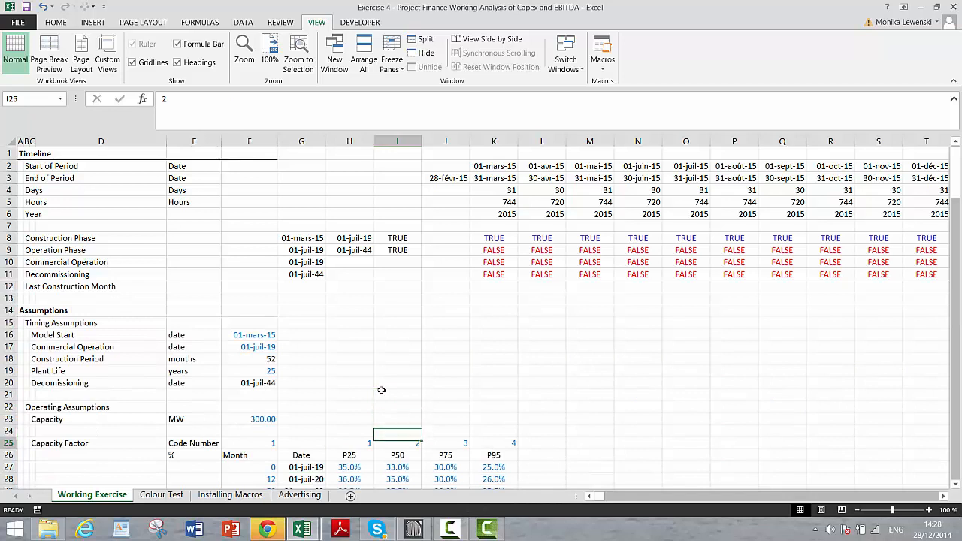
key("Up")
key("Up")
key("Up")
key("Up")
key("Up")
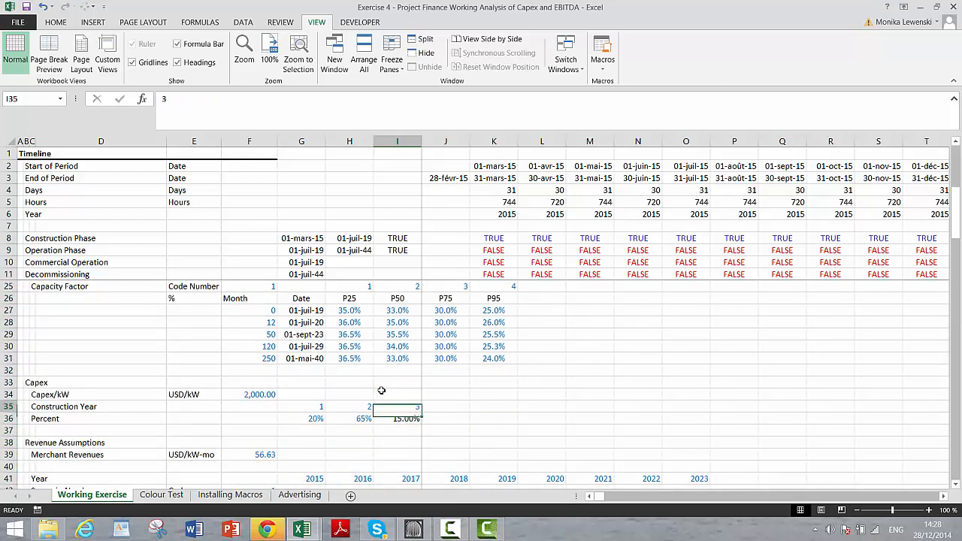
key("Right")
type("4")
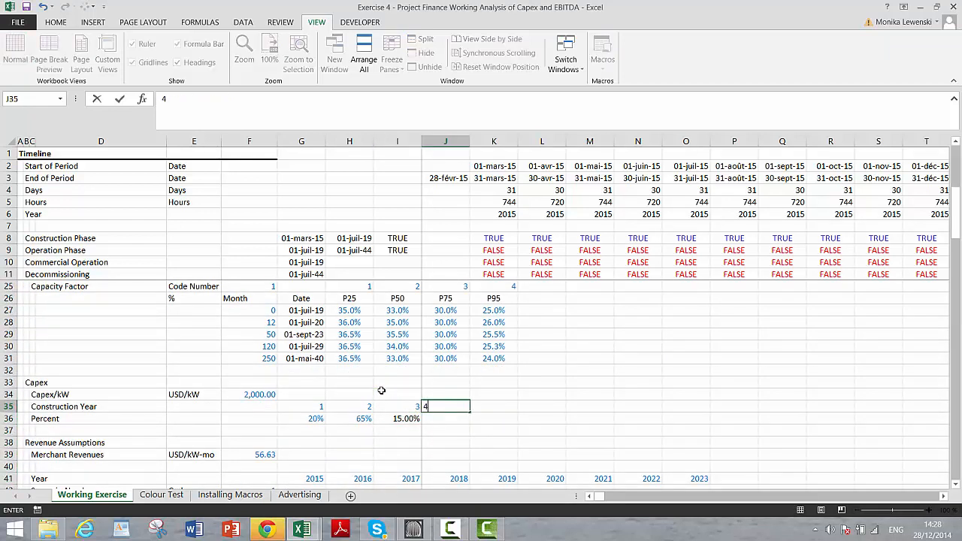
key("Return")
type("0")
key("Return")
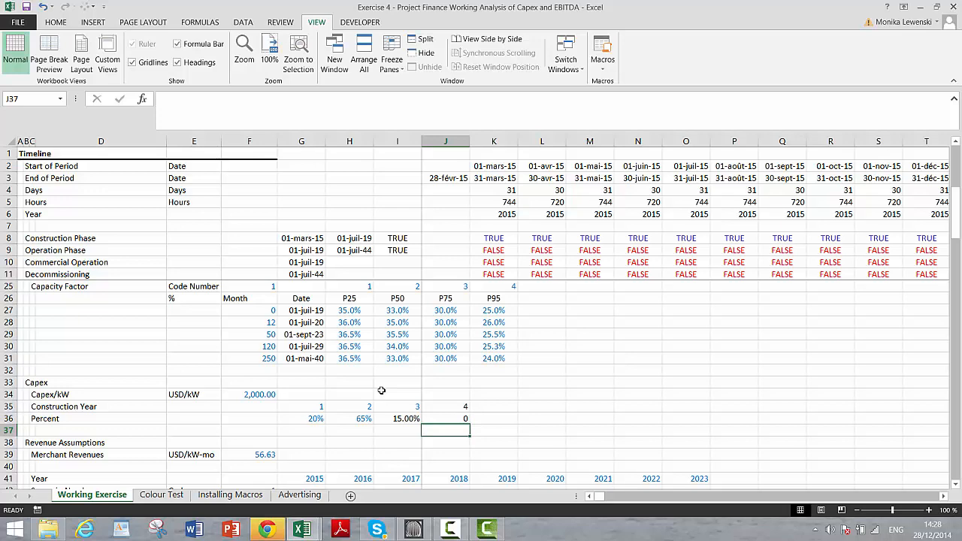
- Inspect the references of the S-Curve lookup formula in K74 without changing it
key("Page_Down")
key("Page_Down")
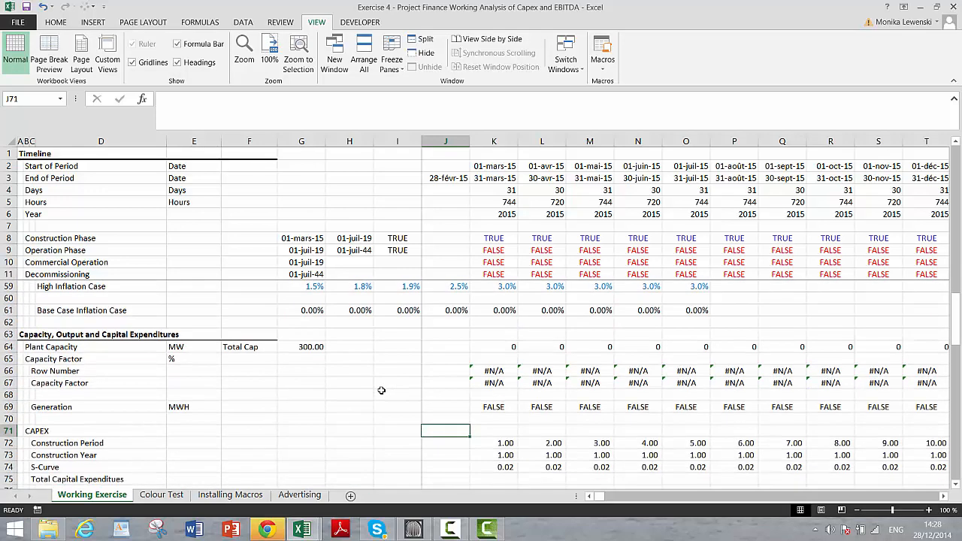
key("Down")
key("Down")
key("Down")
key("Right")
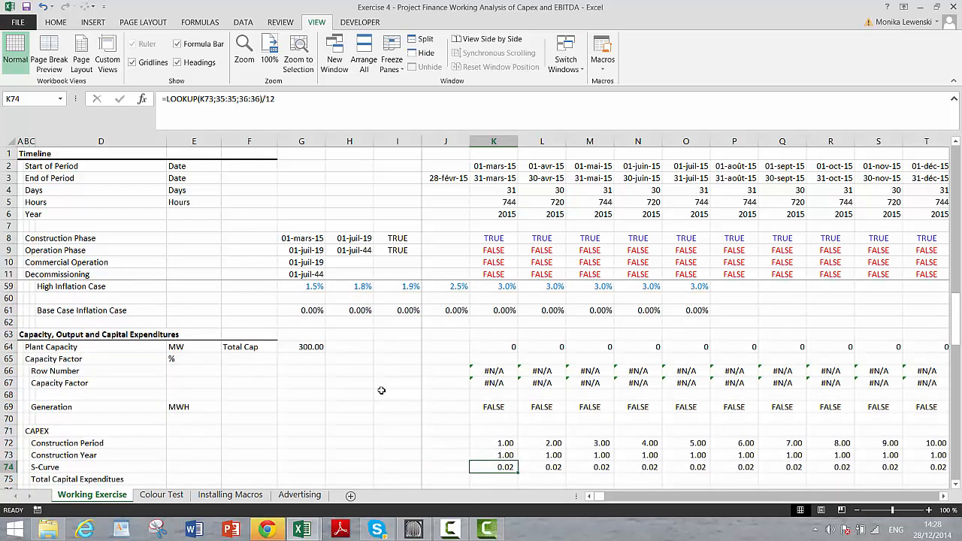
key("F2")
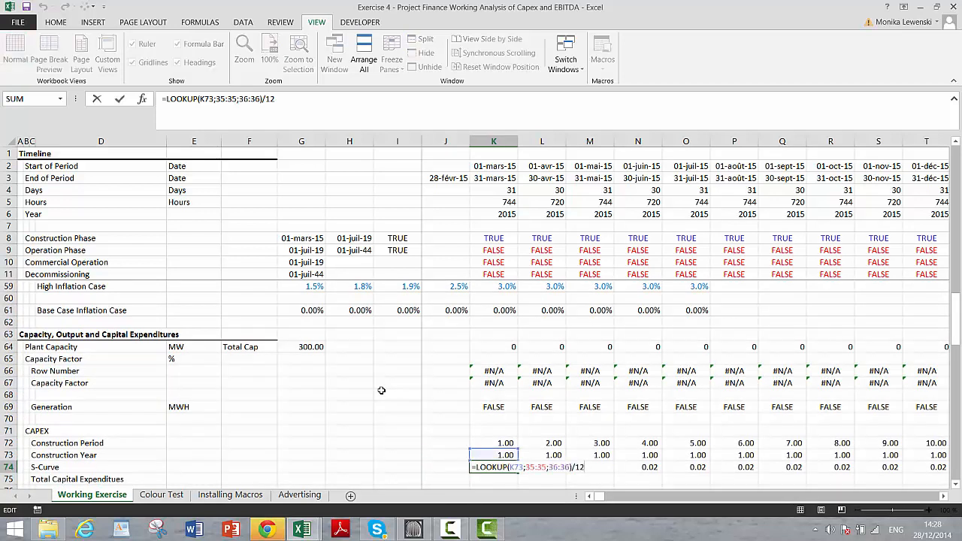
key("Return")
key("Up")
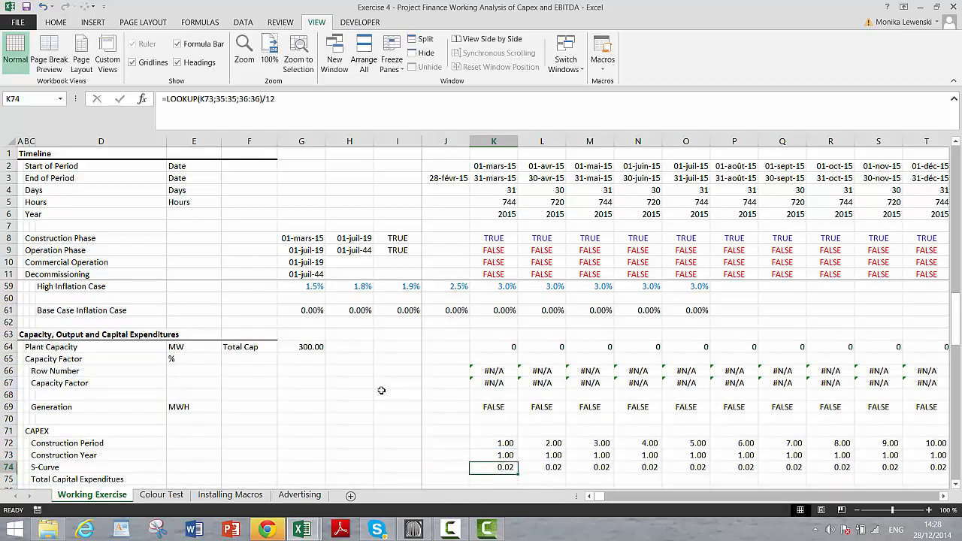
- Check the S-Curve row month by month from March 2015 into construction year 4
key("Right")
key("Right")
key("Right")
key("Right")
key("Right")
key("Right")
key("Right")
key("Right")
key("Right")
key("Right")
key("Right")
key("Right")
key("Right")
key("Right")
key("Right")
key("Right")
key("Right")
key("Right")
key("Right")
key("Right")
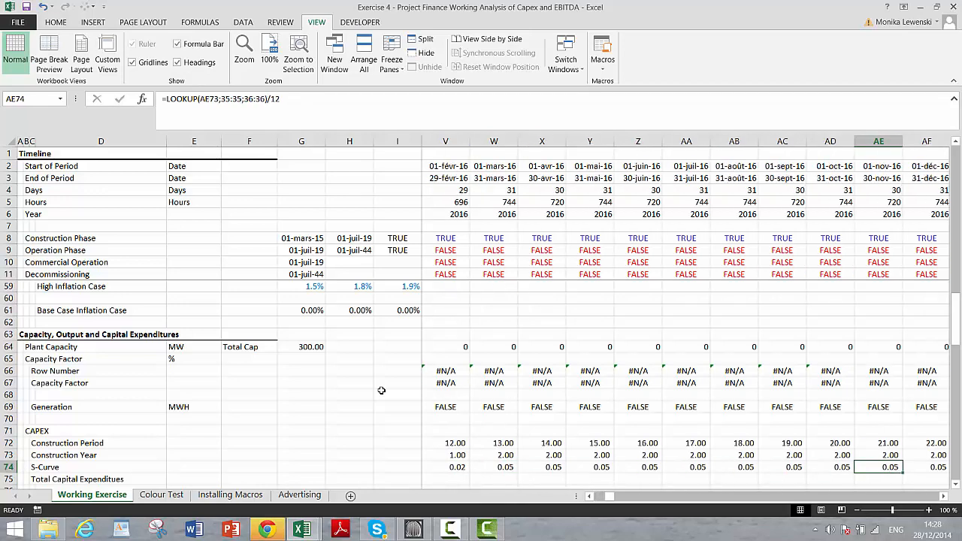
key("Right")
key("Right")
key("Right")
key("Right")
key("Right")
key("Right")
key("Right")
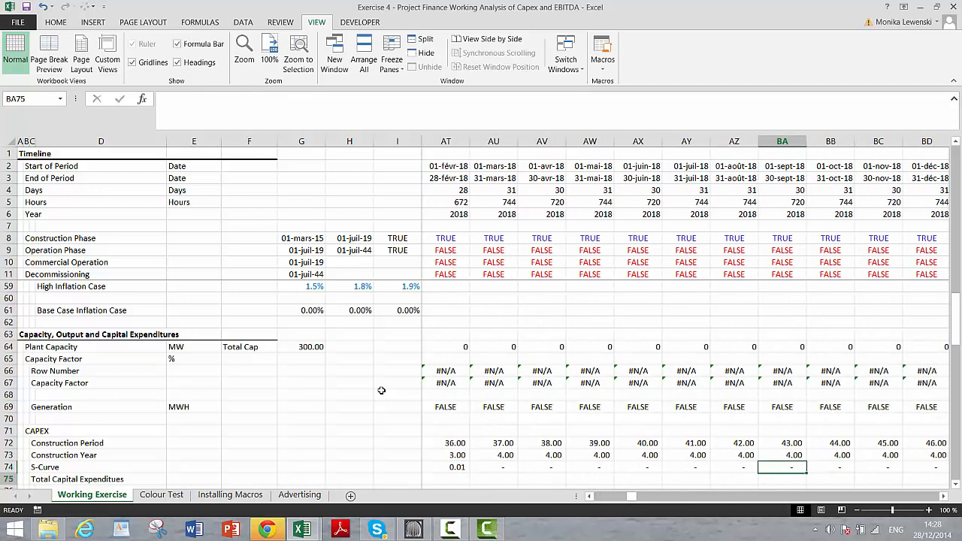
- Review the capex rows backwards from September 2018 to March 2015, ending at the Total Capital Expenditures label
key("Down")
key("Down")
key("Left")
key("Left")
key("Left")
key("Left")
key("Left")
key("Left")
key("Left")
key("Left")
key("Left")
key("Left")
key("Left")
key("Left")
key("Left")
key("Left")
key("Left")
key("Left")
key("Left")
key("Left")
key("Left")
key("Left")
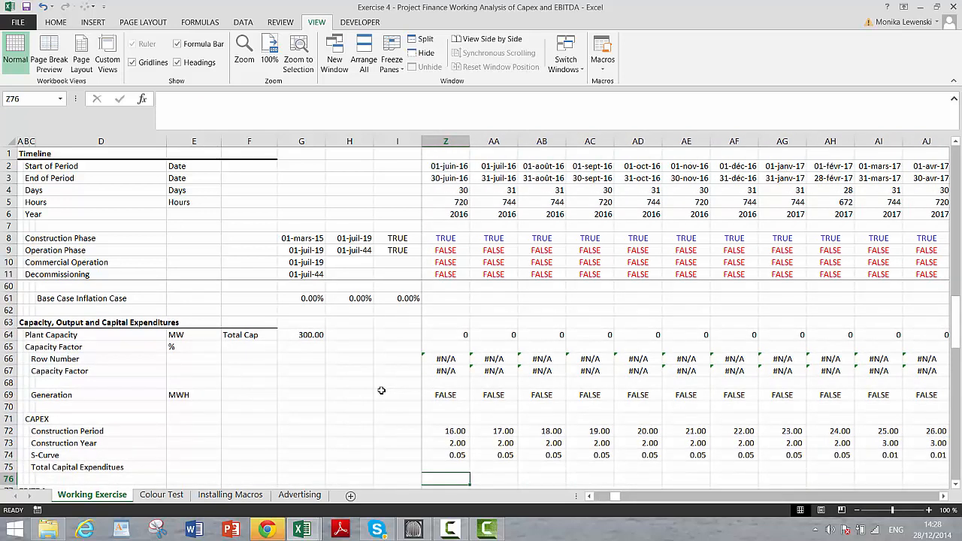
key("Left")
key("Left")
key("Left")
key("Left")
key("Left")
key("Up")
key("Up")
key("Up")
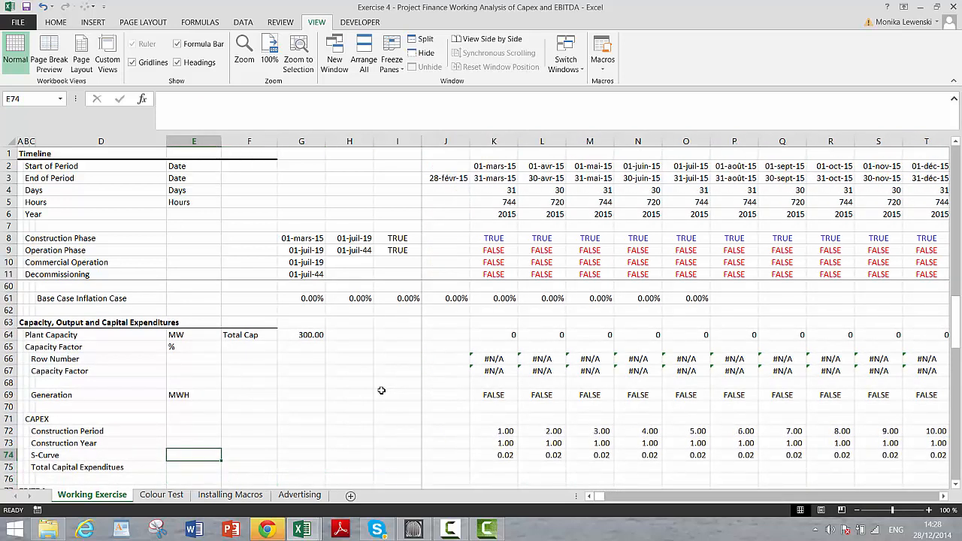
key("Up")
key("Up")
key("Down")
key("Down")
key("Down")
key("Down")
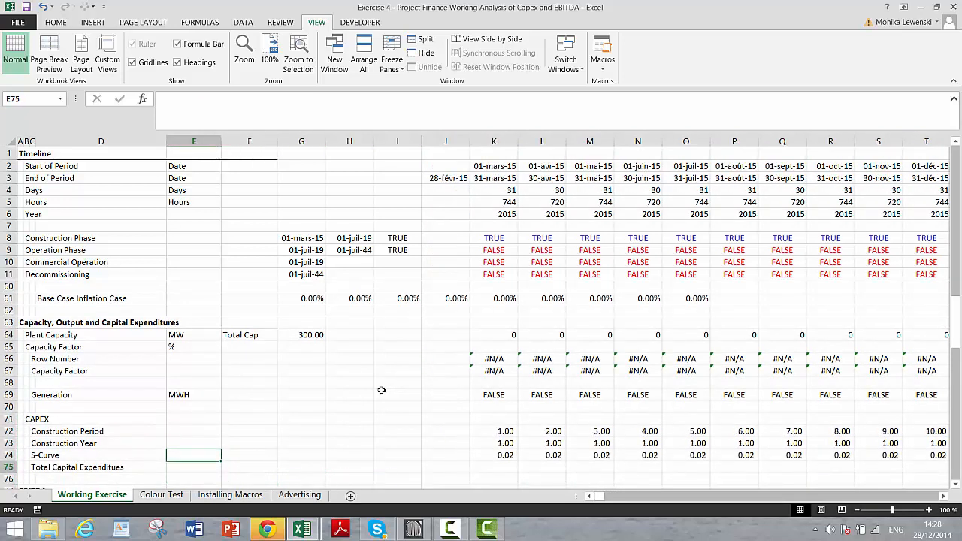
key("Left")
key("Left")
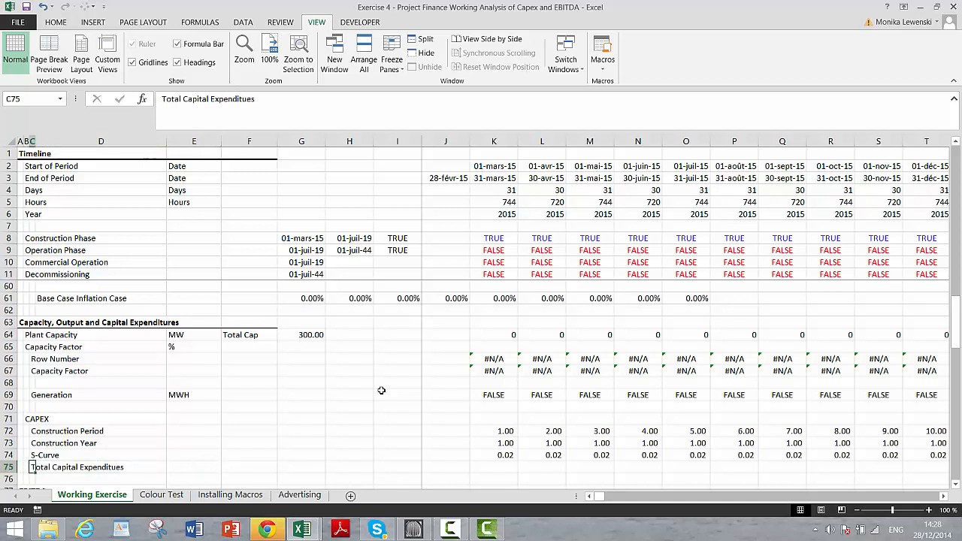
- Examine the monthly S-Curve percentages above the empty Total Capital Expenditures row, through construction years 1 to 4
key("Right")
key("Right")
key("Right")
key("Right")
key("Right")
key("Right")
key("Right")
key("Right")
key("Right")
key("Right")
key("Right")
key("Right")
key("Left")
key("Left")
key("Left")
key("Left")
key("Left")
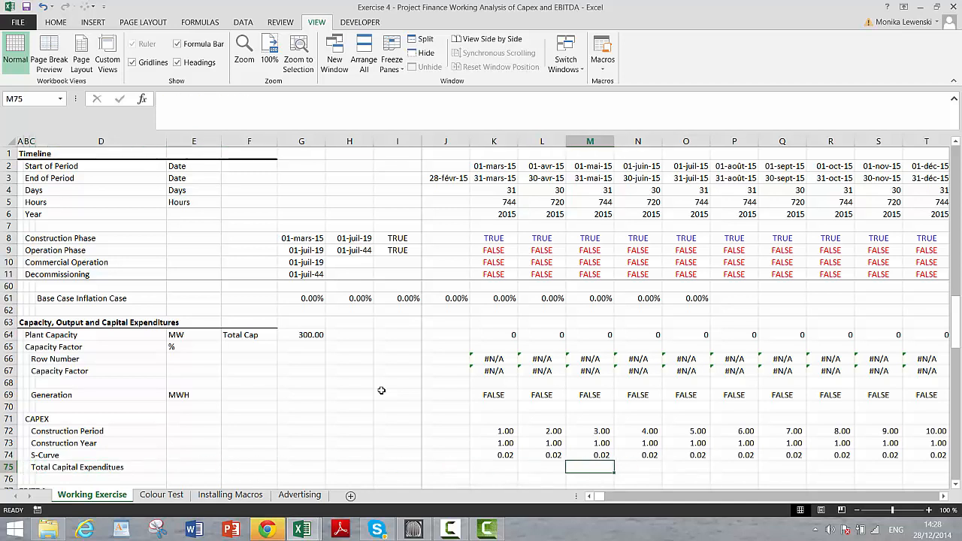
key("Right")
key("Right")
key("Right")
key("Right")
key("Right")
key("Right")
key("Right")
key("Right")
key("Right")
key("Right")
key("Right")
key("Right")
key("Right")
key("Right")
key("Right")
key("Right")
key("Right")
key("Right")
key("Right")
key("Right")
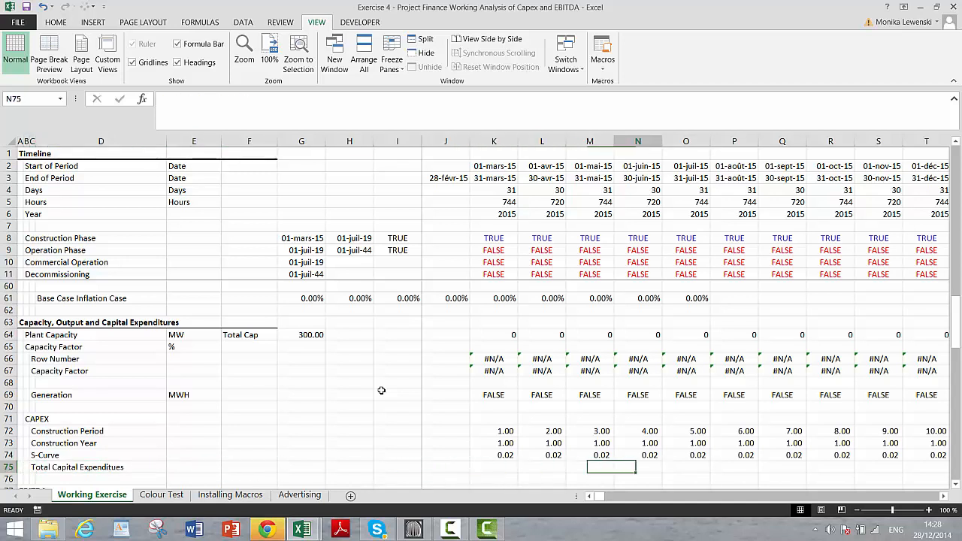
key("Right")
key("Right")
key("Right")
key("Right")
key("Right")
key("Right")
key("Right")
key("Right")
key("Right")
key("Right")
key("Right")
key("Right")
key("Right")
key("Left")
key("Left")
key("Left")
key("Left")
key("Left")
key("Left")
key("Left")
key("Left")
key("Left")
key("Left")
key("Left")
key("Left")
key("Left")
key("Left")
key("Left")
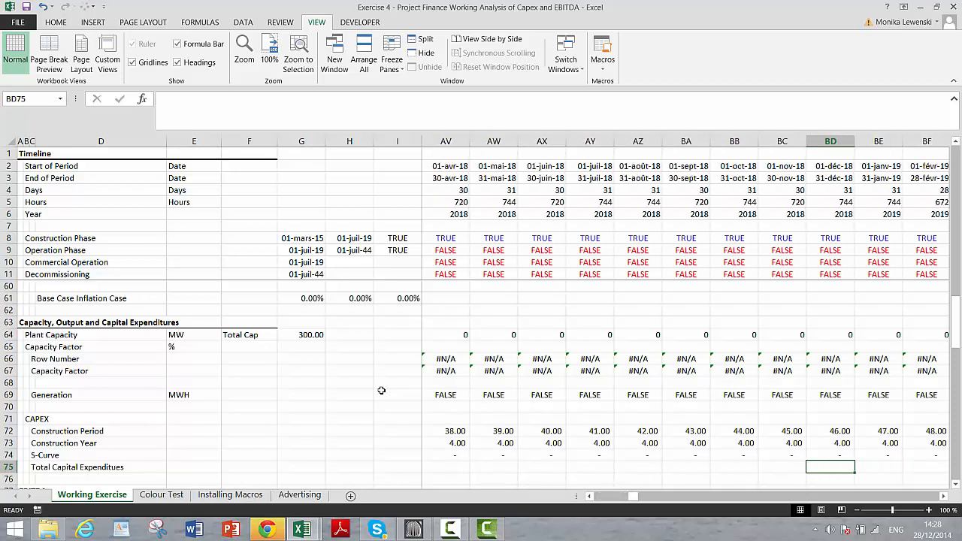
key("Left")
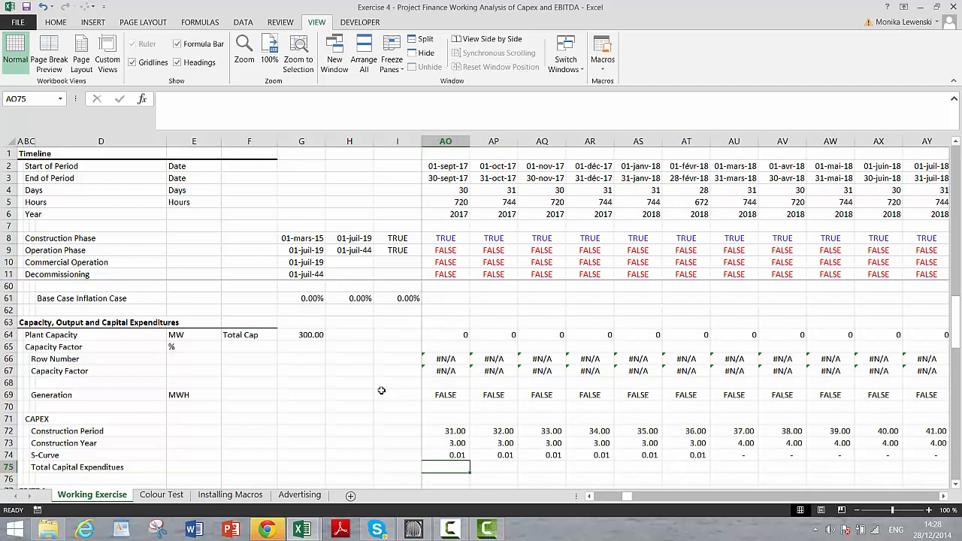
- Insert a row above Total Capital Expenditures and label it "Accumulated S-Curve" in C75
key("shift+space")
key("ctrl+shift+equal")
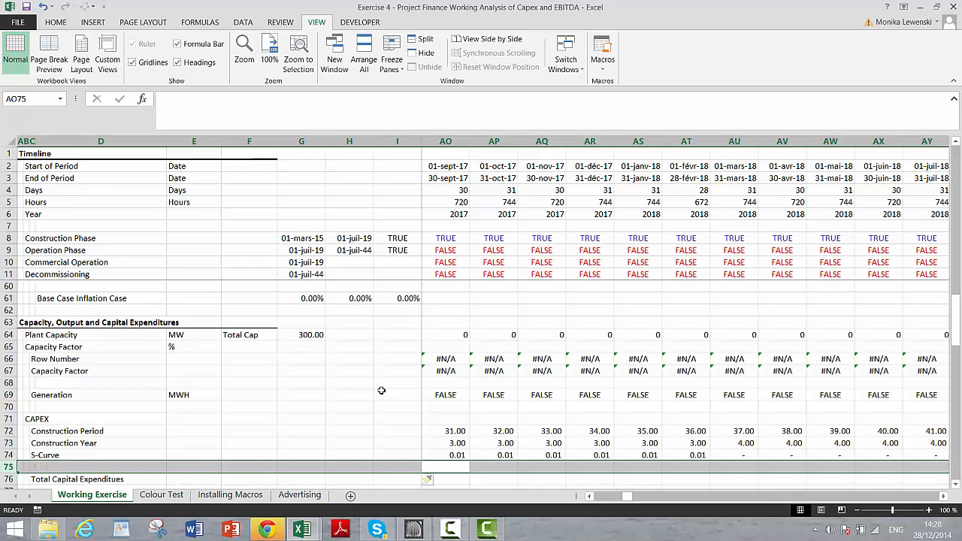
key("Left")
key("Left")
key("Left")
key("Left")
key("Left")
key("Left")
key("Left")
key("Left")
key("Left")
key("Left")
key("Left")
key("Left")
key("Left")
key("Left")
key("ctrl+Left")
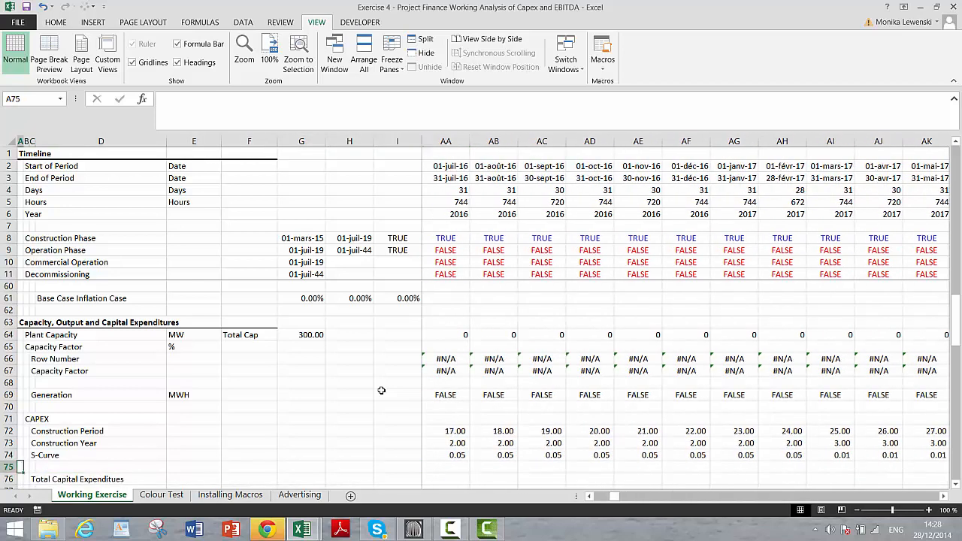
key("Right")
key("Right")
type("Ac")
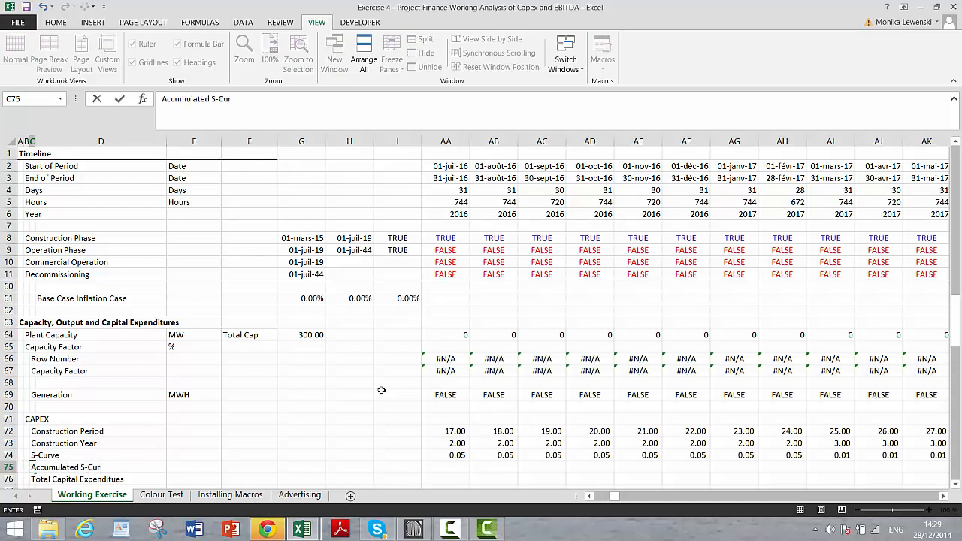
type("cumulated S-Curve")
key("Return")
key("Up")
key("Up")
key("Down")
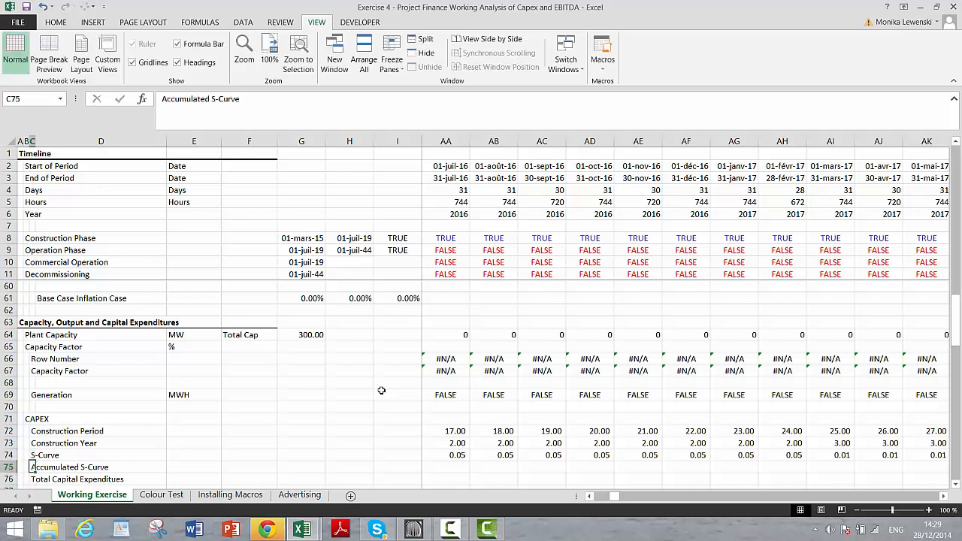
- Enter the formula =J75+K74 in K75 to add the March 2015 S-Curve percentage to the previous accumulated value
key("Right")
key("Right")
key("Right")
key("Right")
key("Right")
key("Right")
key("Right")
key("Right")
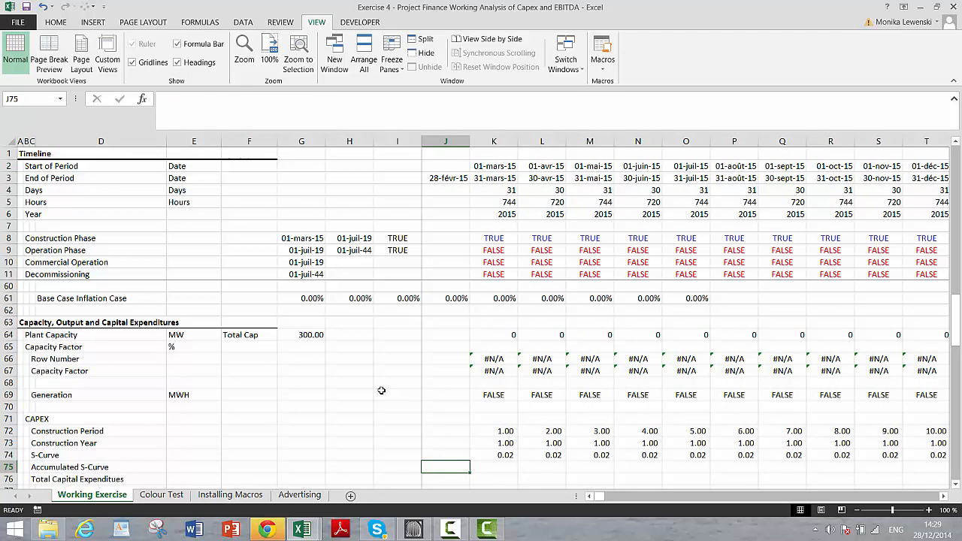
type("=")
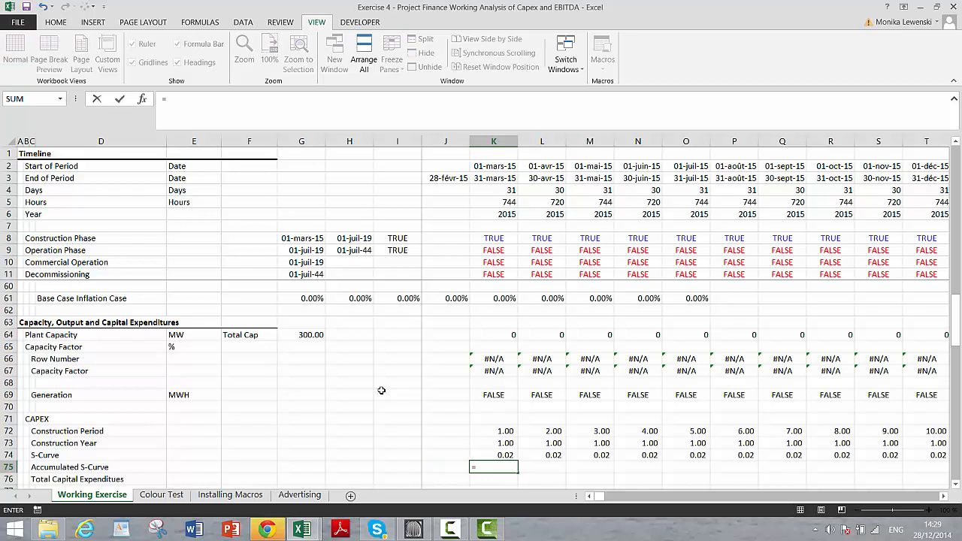
key("Left")
type("+")
key("Up")
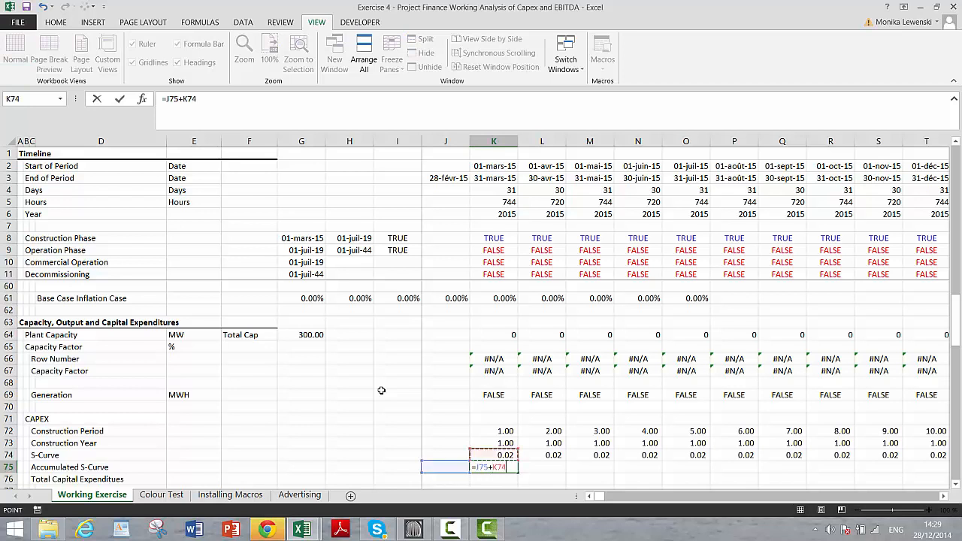
key("ctrl+Return")
- Copy the accumulated S-Curve formula from K75 across the monthly timeline in row 75
key("ctrl+shift+Right")
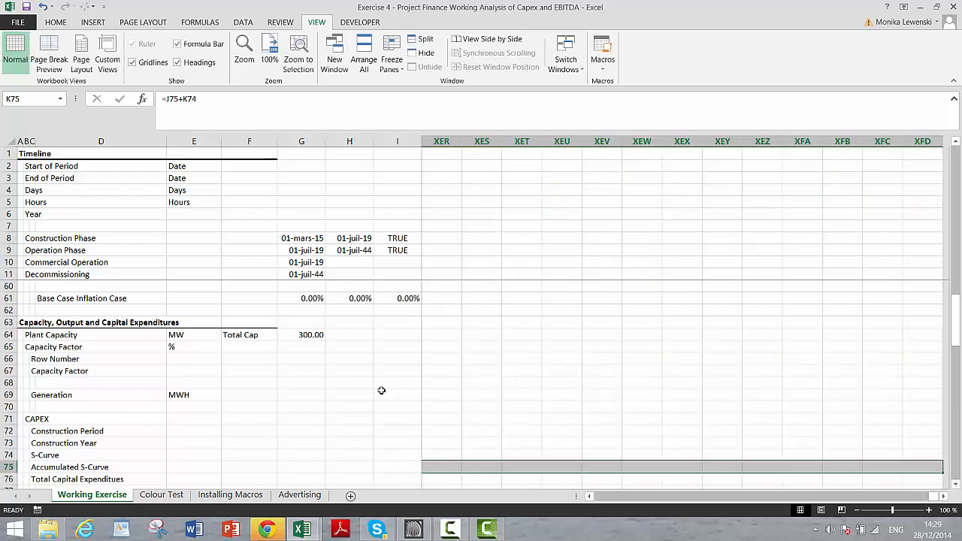
key("ctrl+shift+Left")
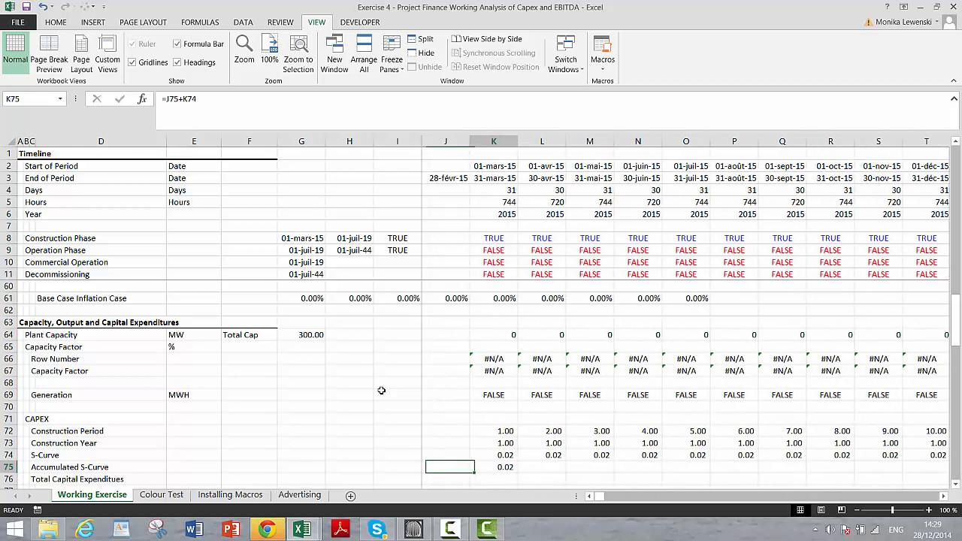
key("ctrl+shift+r")
- Examine the Accumulated S-Curve values in row 75 month by month through the end of construction year 3
key("Right")
key("Right")
key("Right")
key("Right")
key("Right")
key("Right")
key("Right")
key("Right")
key("Right")
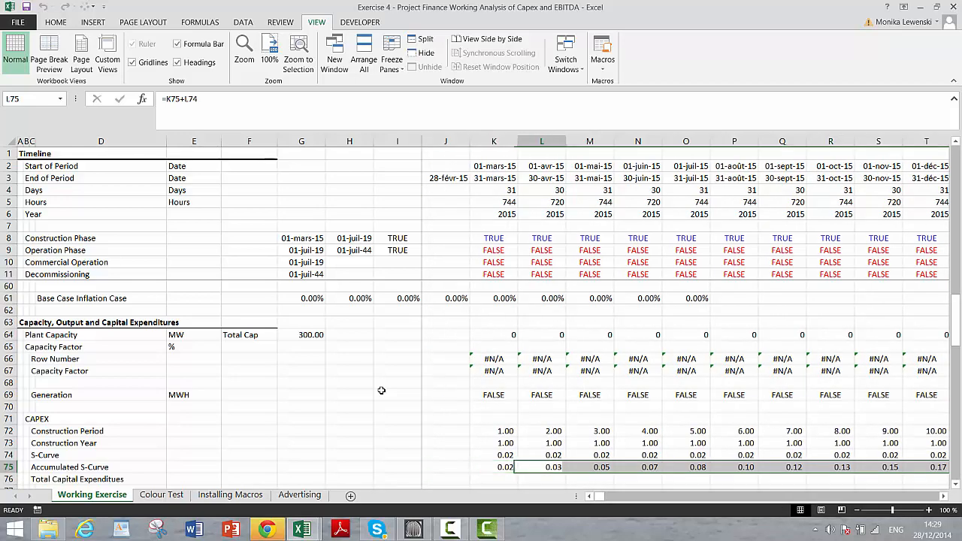
key("Right")
key("Right")
key("Right")
key("Right")
key("Right")
key("Right")
key("Right")
key("Right")
key("Right")
key("Right")
key("Right")
key("Right")
key("Right")
key("Right")
key("Right")
key("Right")
key("Right")
key("Right")
key("Right")
key("Right")
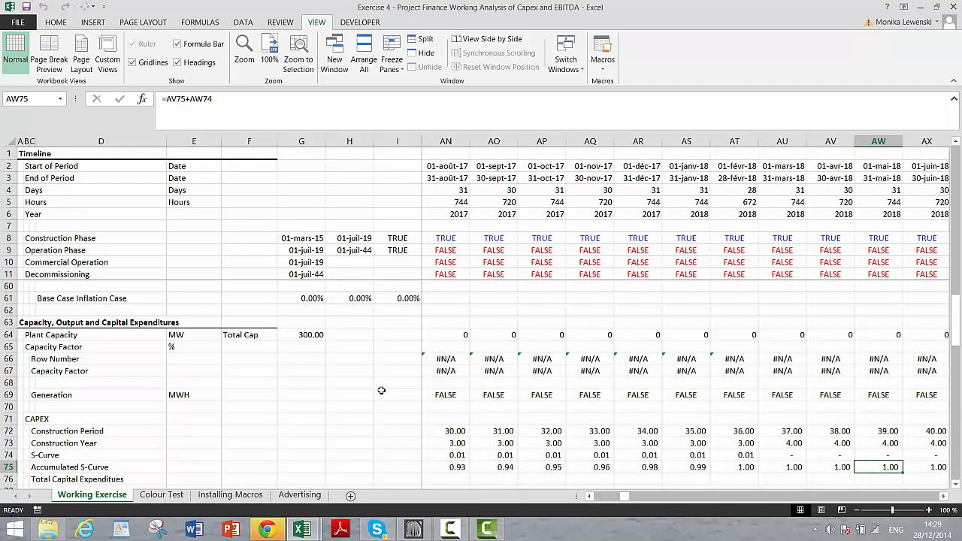
key("Left")
key("Left")
key("Left")
key("Left")
key("Left")
key("Left")
key("Left")
key("Left")
key("Left")
key("Left")
key("Left")
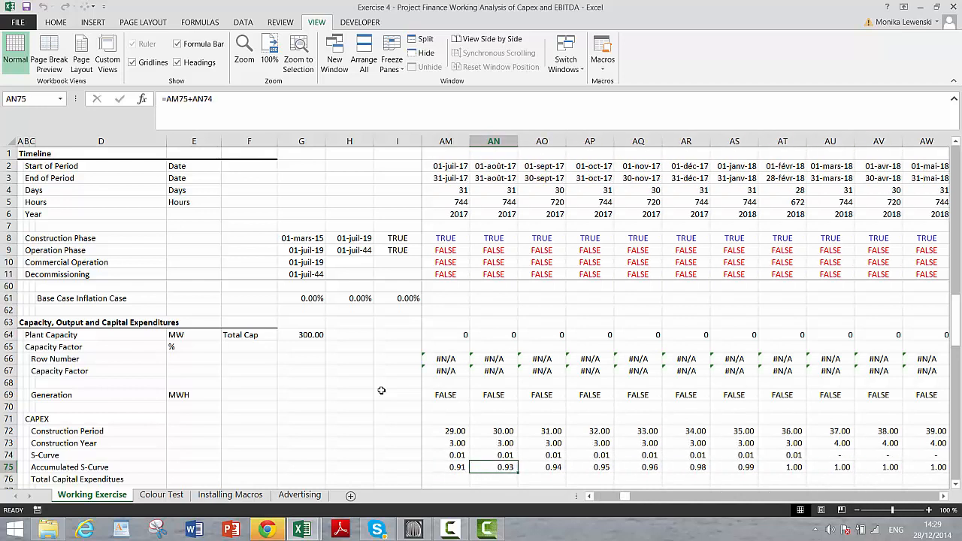
key("Right")
key("Right")
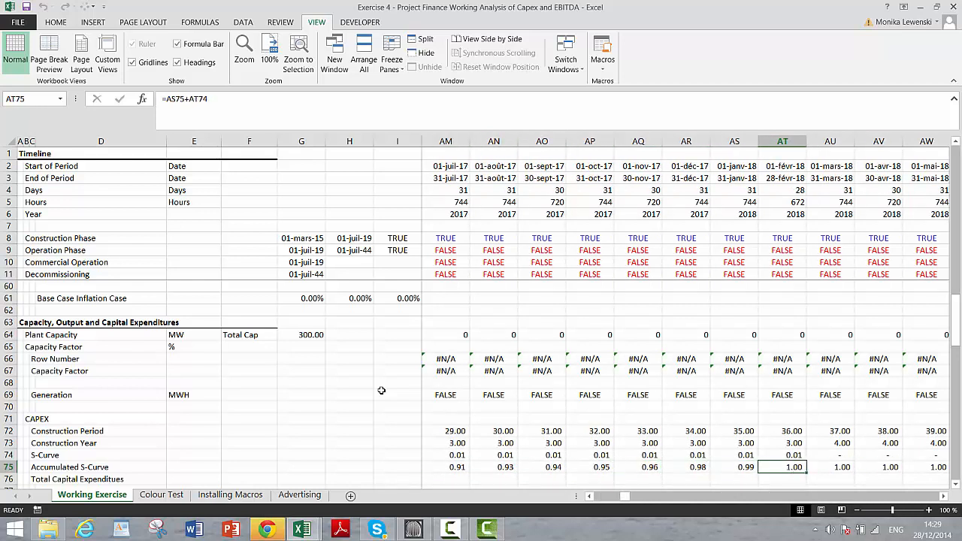
key("Left")
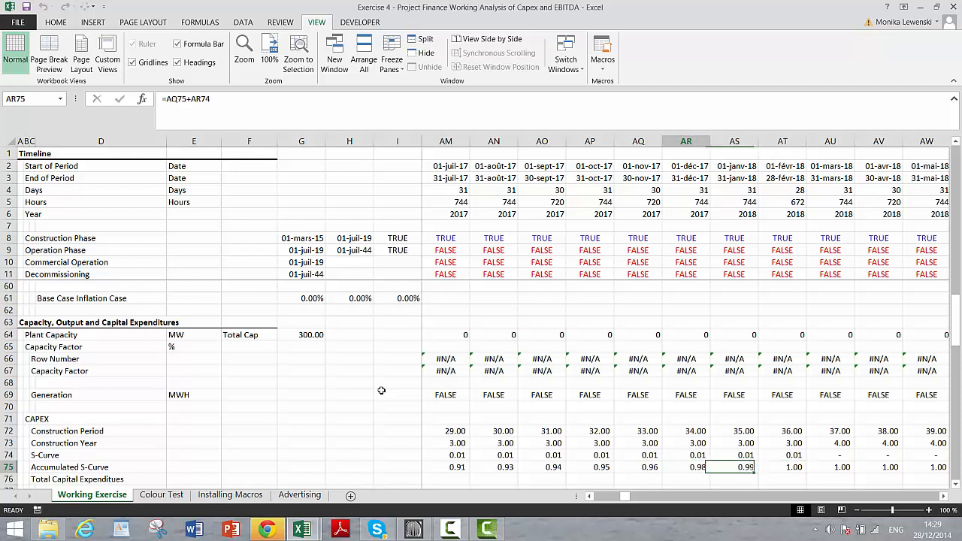
key("Left")
key("Right")
key("Right")
key("Right")
key("Left")
key("Left")
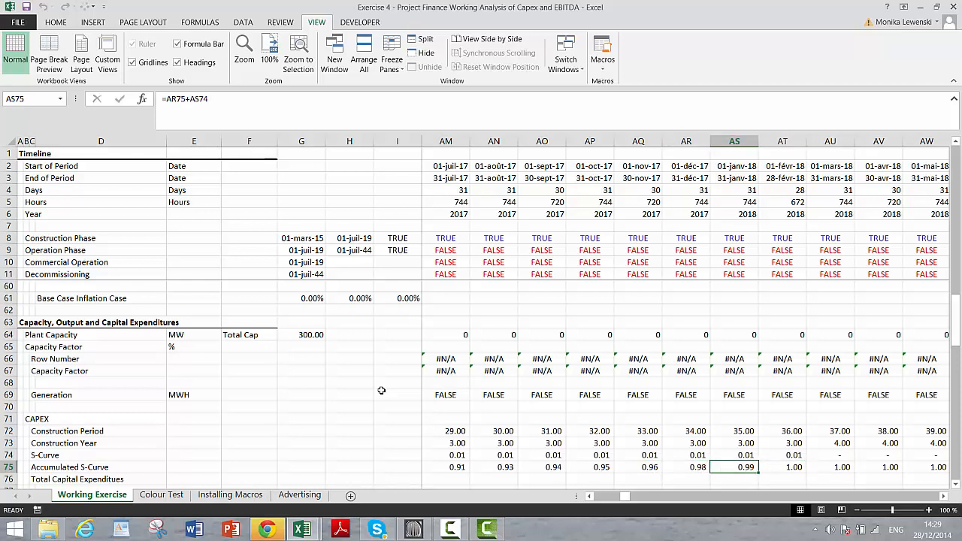
key("Right")
key("Left")
key("Left")
key("Right")
- Examine the Accumulated S-Curve values from early 2018 through the July 2019 start of commercial operation and into 2020
key("Right")
key("Right")
key("Right")
key("Right")
key("Right")
key("Right")
key("Right")
key("Right")
key("Right")
key("Right")
key("Right")
key("Right")
key("Right")
key("Right")
key("Right")
key("Right")
key("Right")
key("Right")
key("Right")
key("Right")
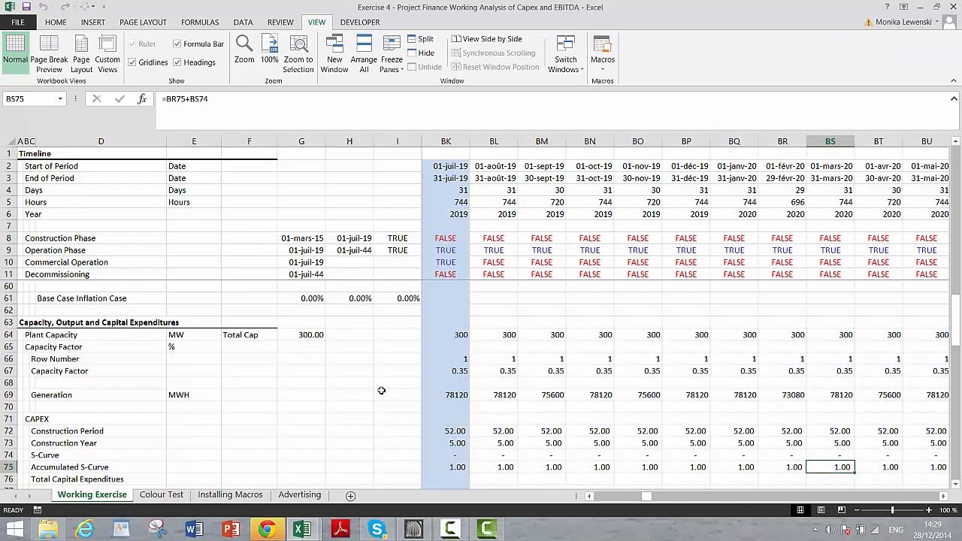
key("Left")
key("Left")
key("Left")
key("Left")
key("Left")
key("Left")
key("Left")
key("Left")
key("Left")
key("Left")
key("Right")
key("Right")
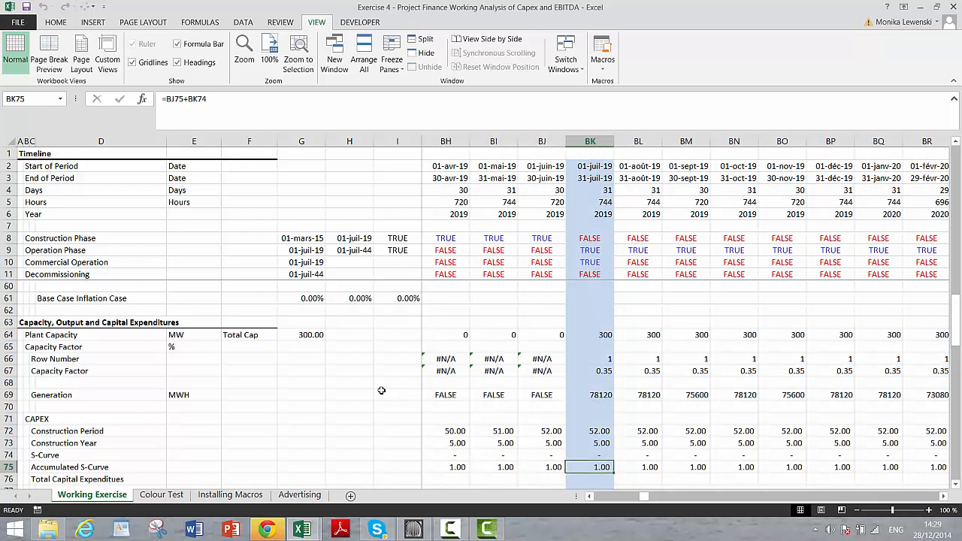
- Compare the S-Curve and Accumulated S-Curve formulas for June 2019, the last construction month, in BJ74 and BJ75
key("Up")
key("Up")
key("Left")
key("Down")
key("Down")
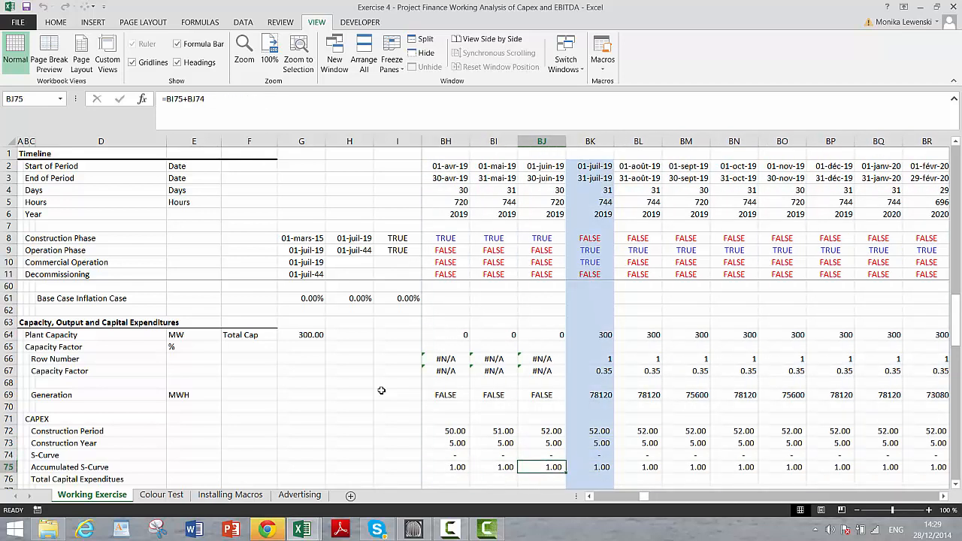
key("Up")
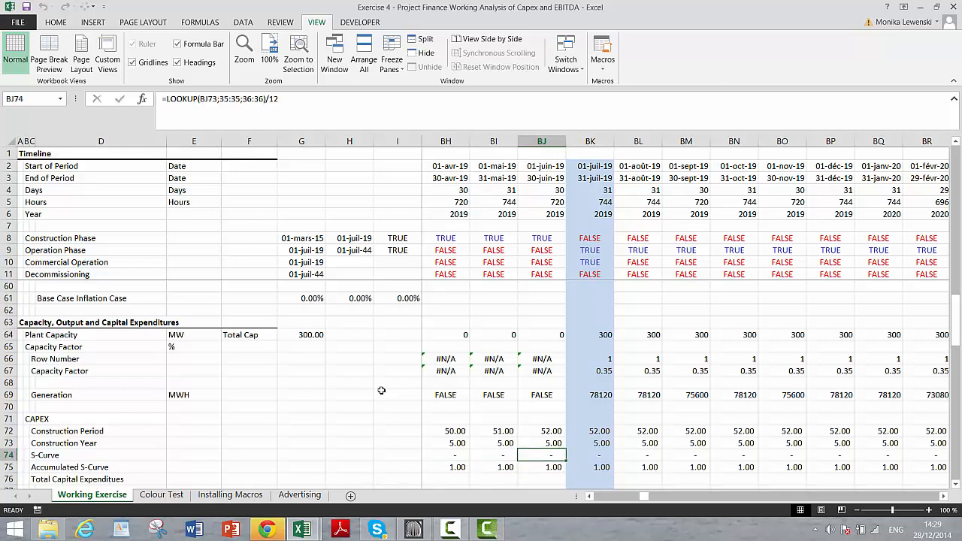
key("Down")
key("Up")
key("Down")
key("Down")
key("Up")
key("Down")
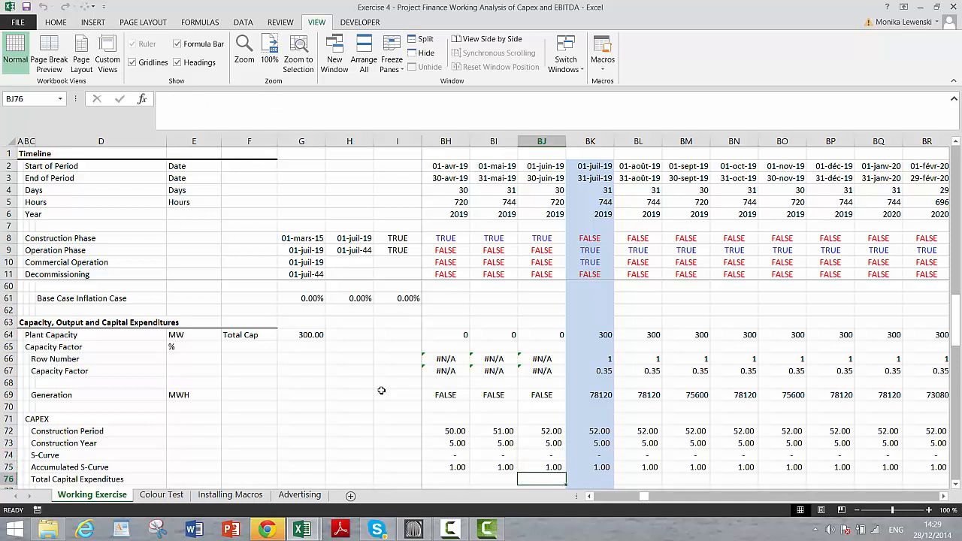
key("Up")
key("Up")
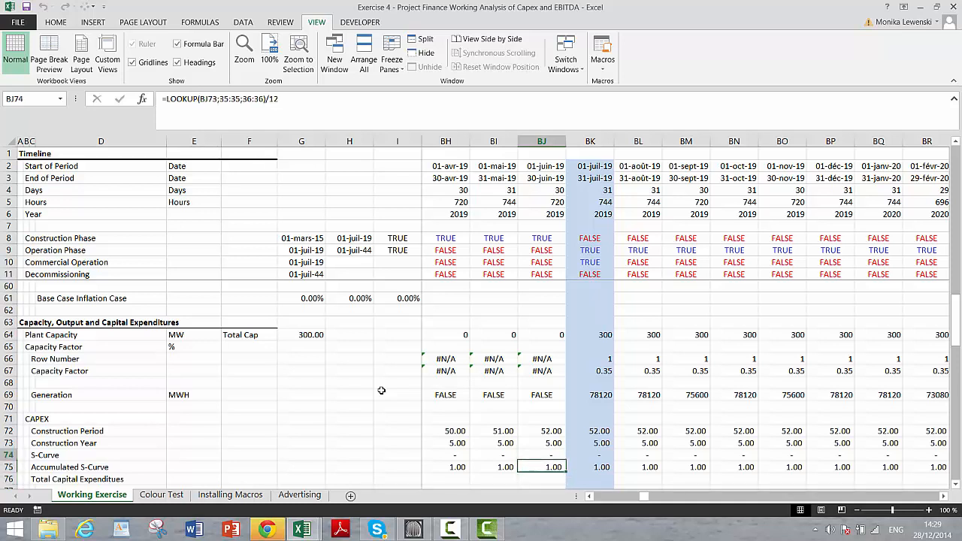
key("Down")
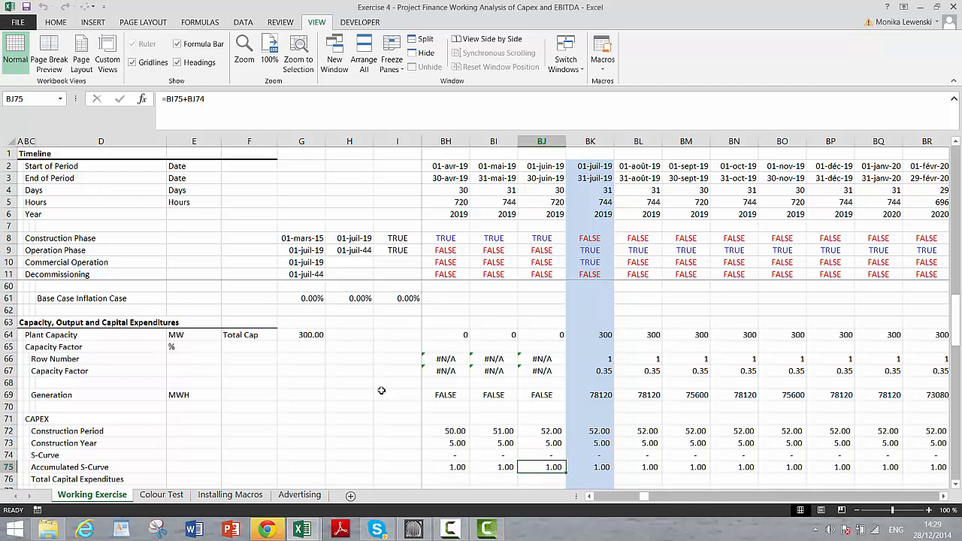
- Rename the S-Curve row label in C74 as "Unadjusted S-Curve"
key("ctrl+Left")
key("Left")
key("Left")
key("Left")
key("Left")
key("Left")
key("Left")
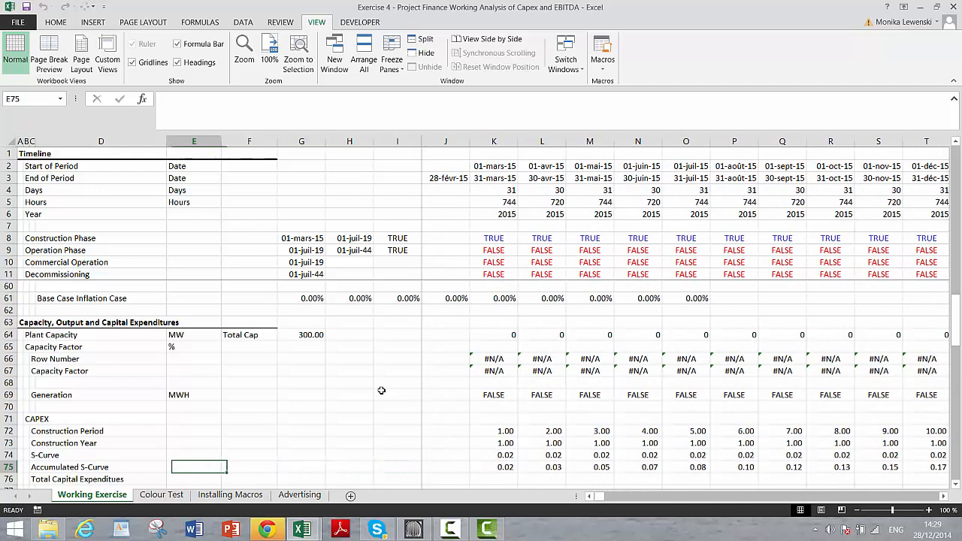
key("Left")
key("Left")
key("Up")
key("Left")
key("Right")
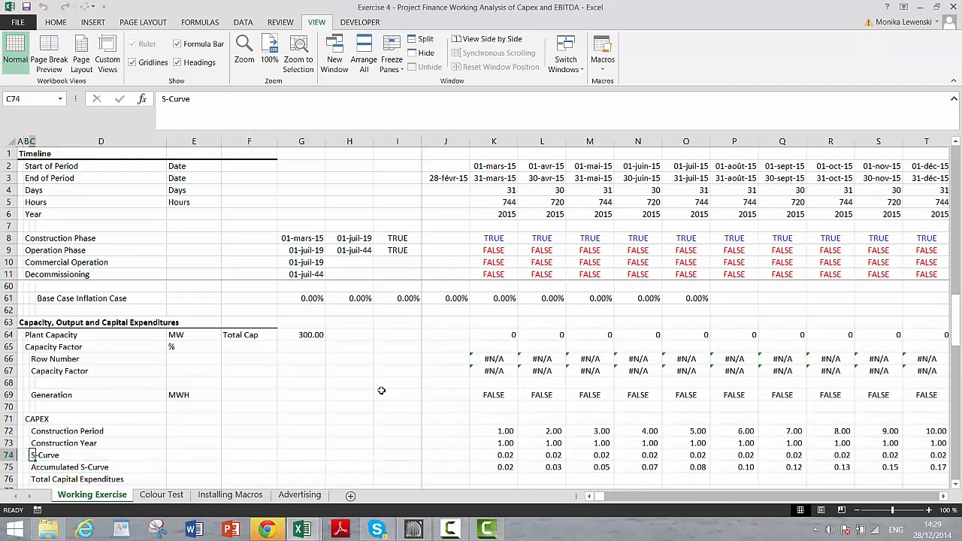
key("F2")
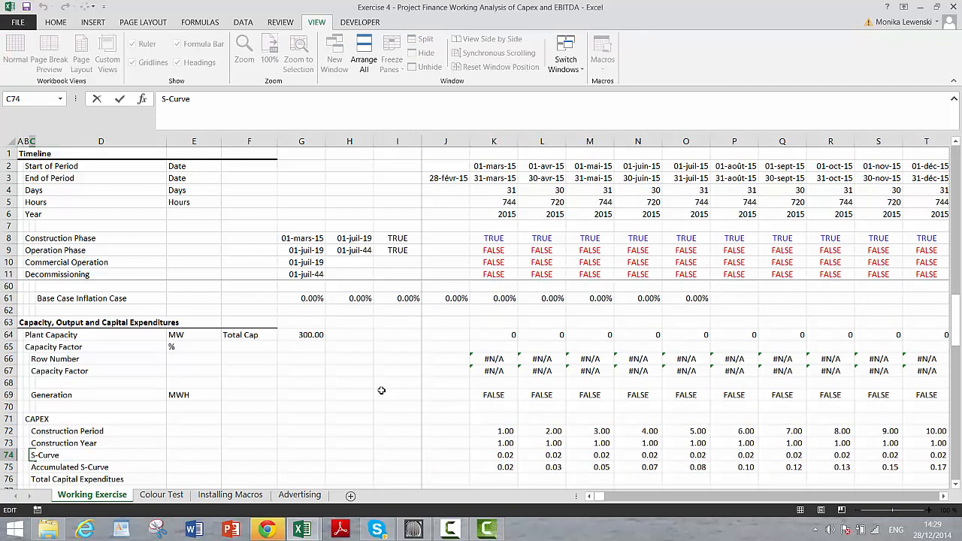
type("Unadju")
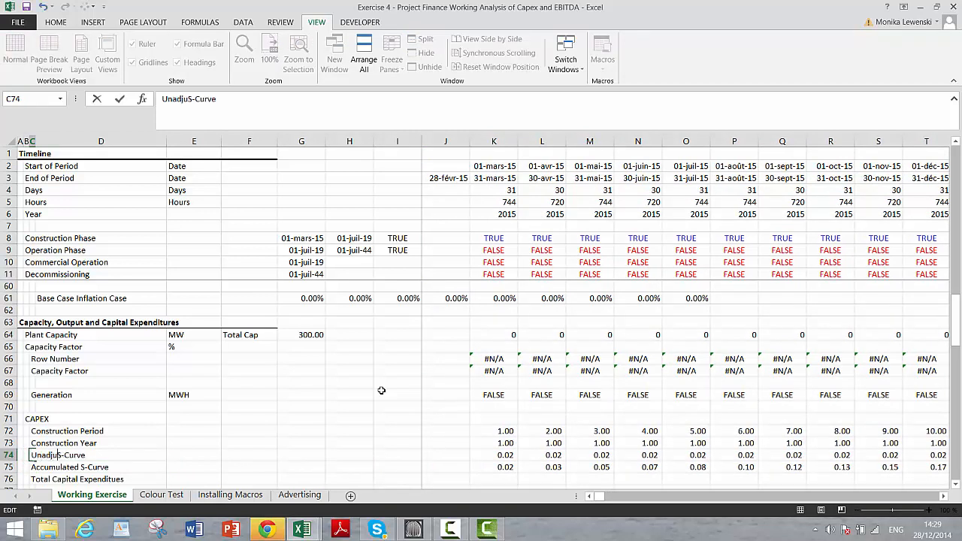
type("sted")
key("Return")
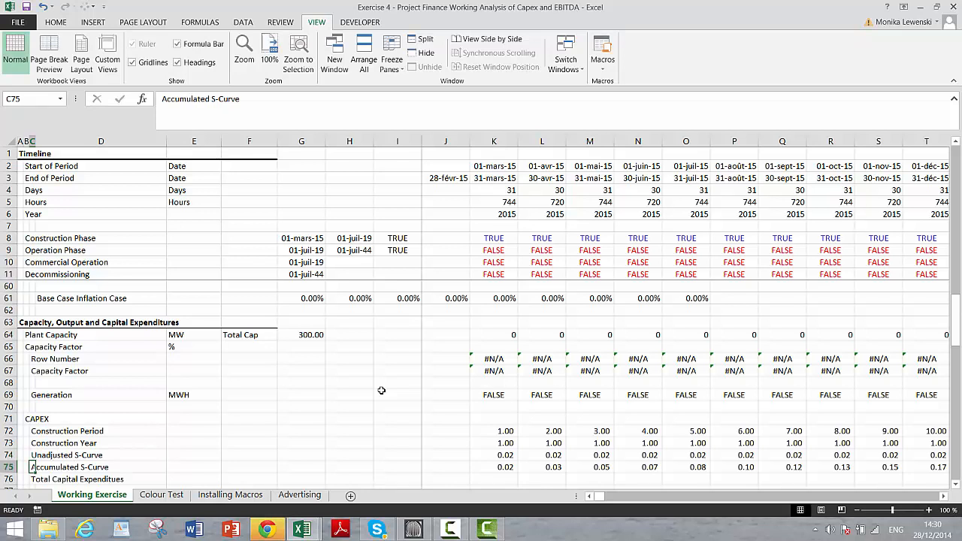
- Insert a row above Total Capital Expenditures and label it "Adjustment" in C76
key("Down")
key("ctrl+shift+plus")
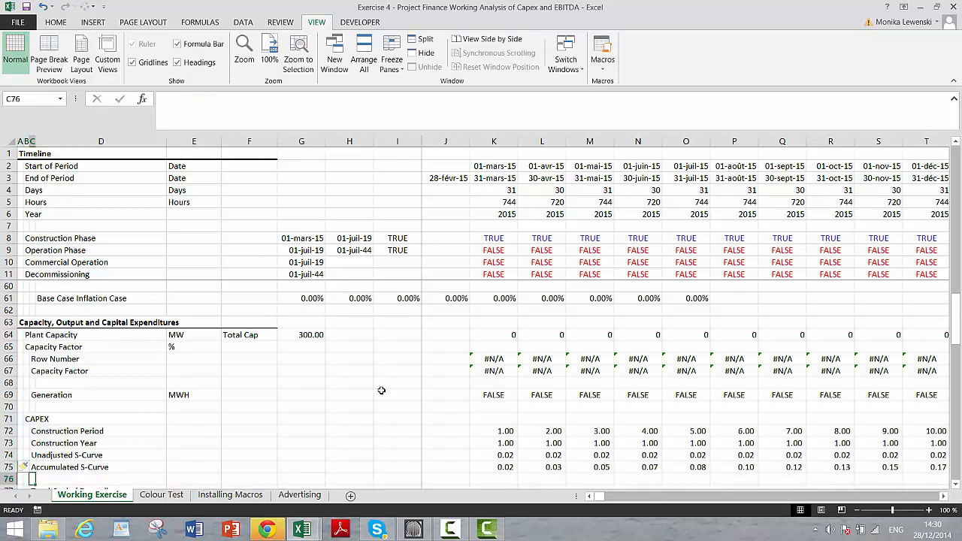
type("Adjutement")
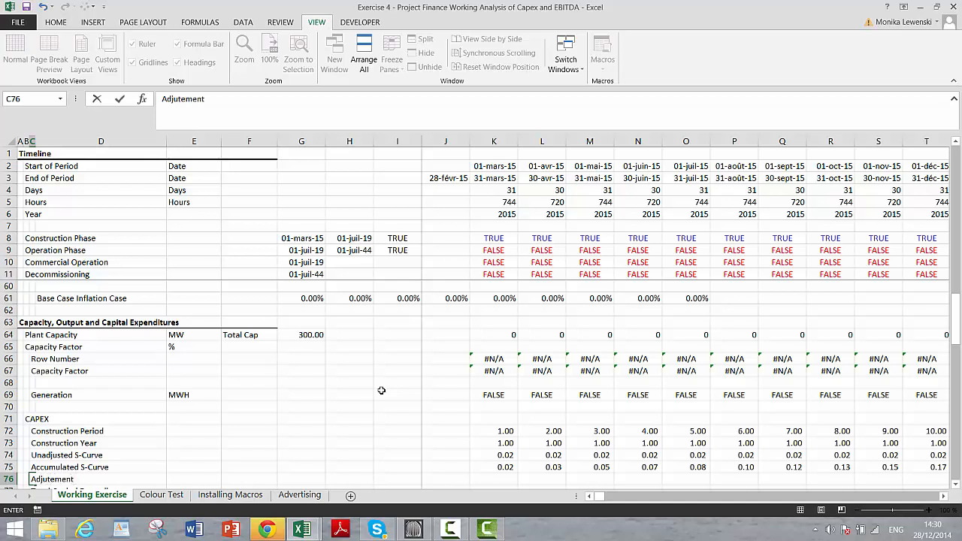
key("BackSpace")
key("BackSpace")
key("BackSpace")
key("BackSpace")
key("BackSpace")
key("BackSpace")
key("BackSpace")
key("BackSpace")
key("Return")
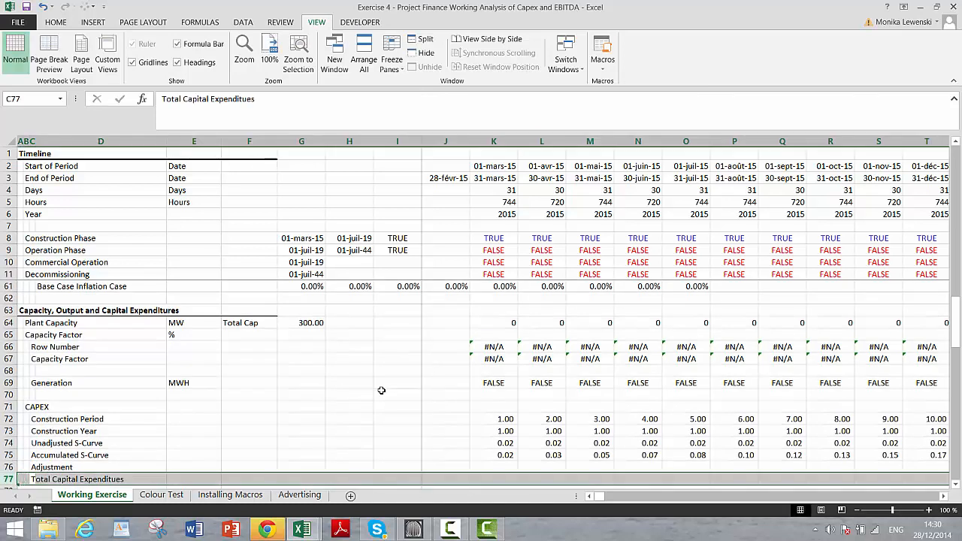
- Insert another row below Adjustment and label it "Adjusted S-Curve" in C77
key("ctrl+shift+plus")
key("Up")
key("Down")
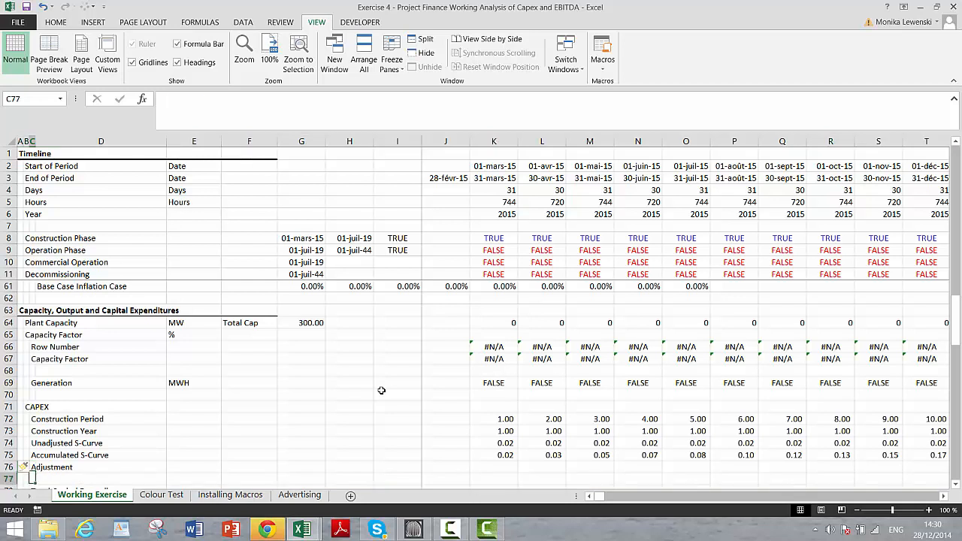
type("A")
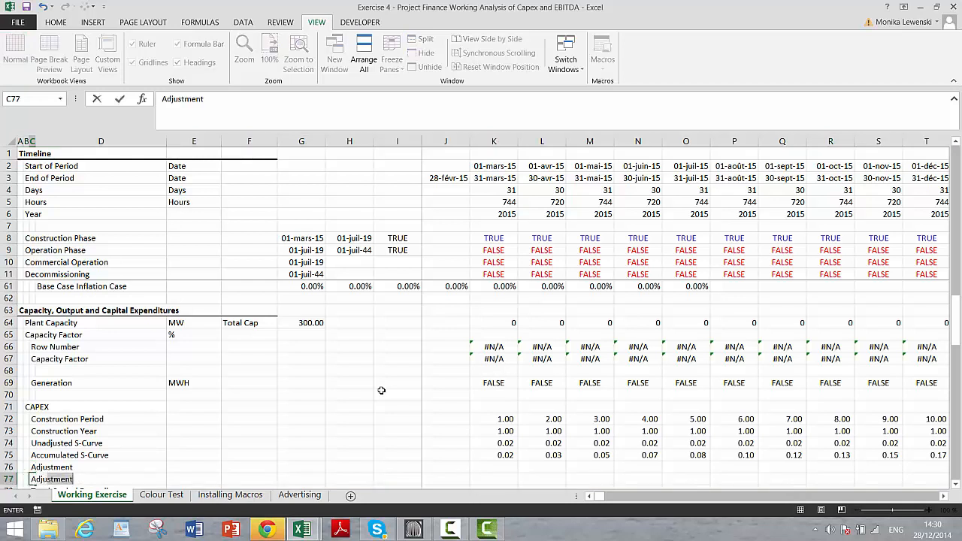
type("djusted S-Curve")
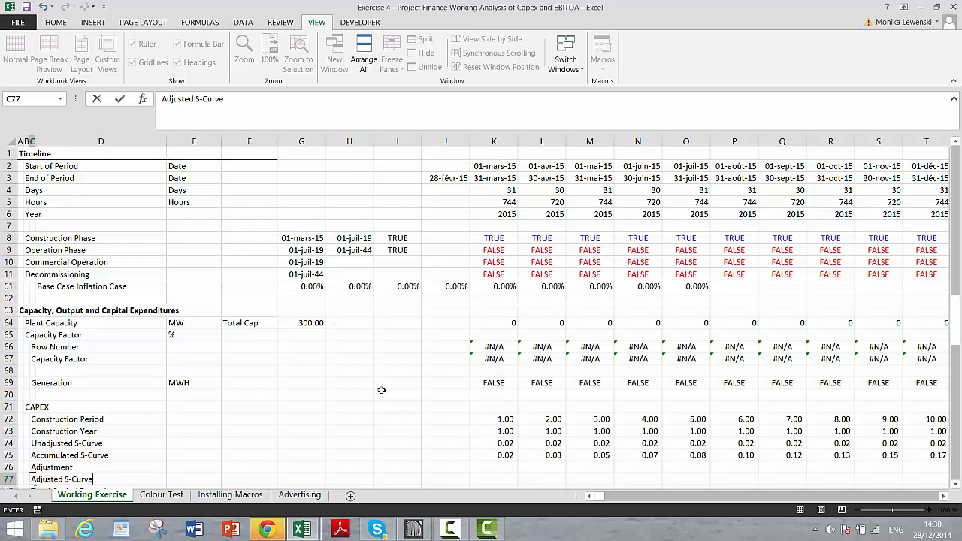
key("Return")
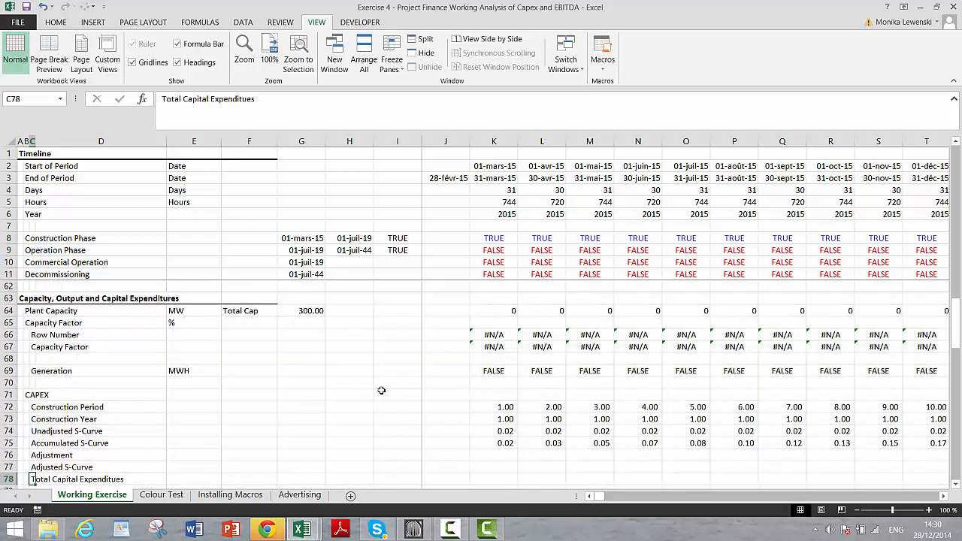
- Enter the formula =K74+K76 in K77 to add the adjustment to the March 2015 unadjusted S-Curve percentage
key("Up")
key("Up")
key("Right")
key("Right")
key("Right")
key("Right")
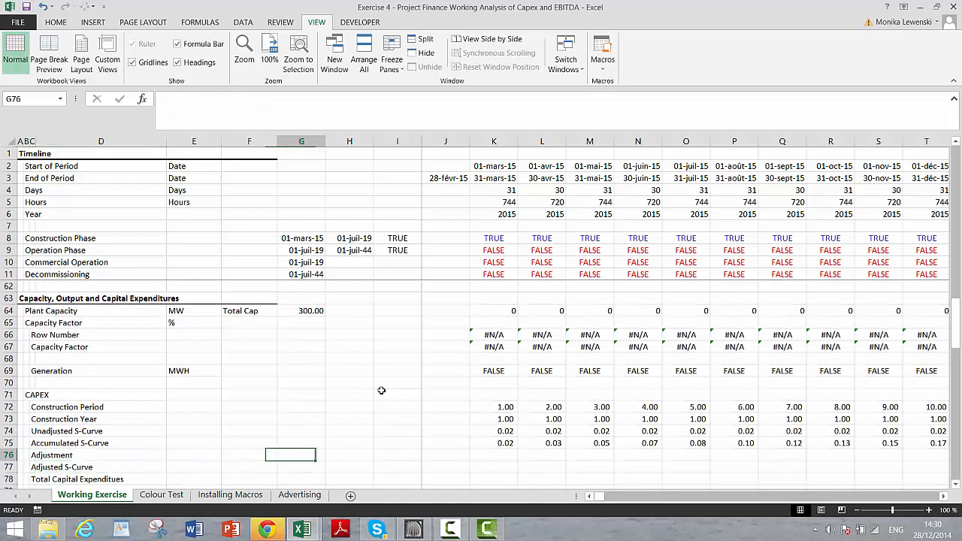
key("Right")
key("Right")
key("Right")
key("Right")
key("Down")
type("=")
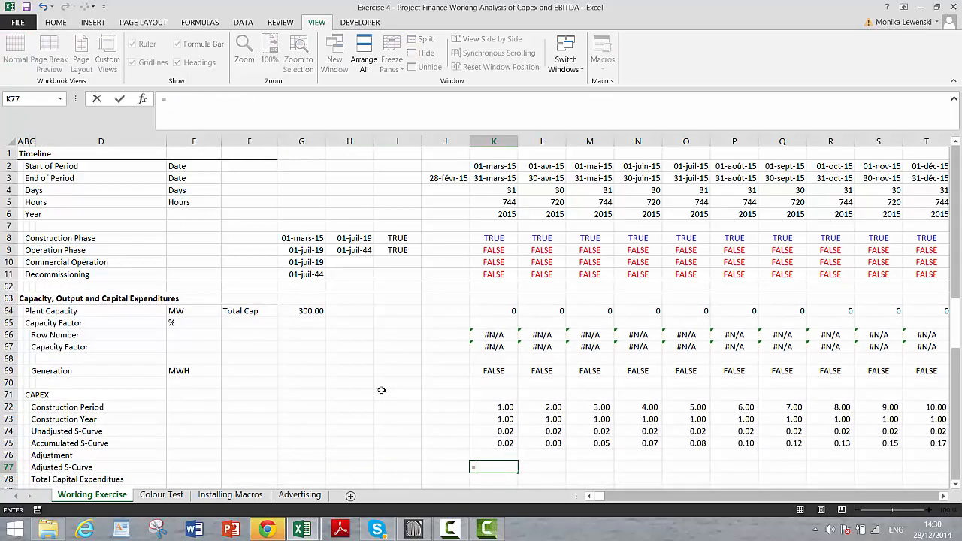
key("Up")
key("Up")
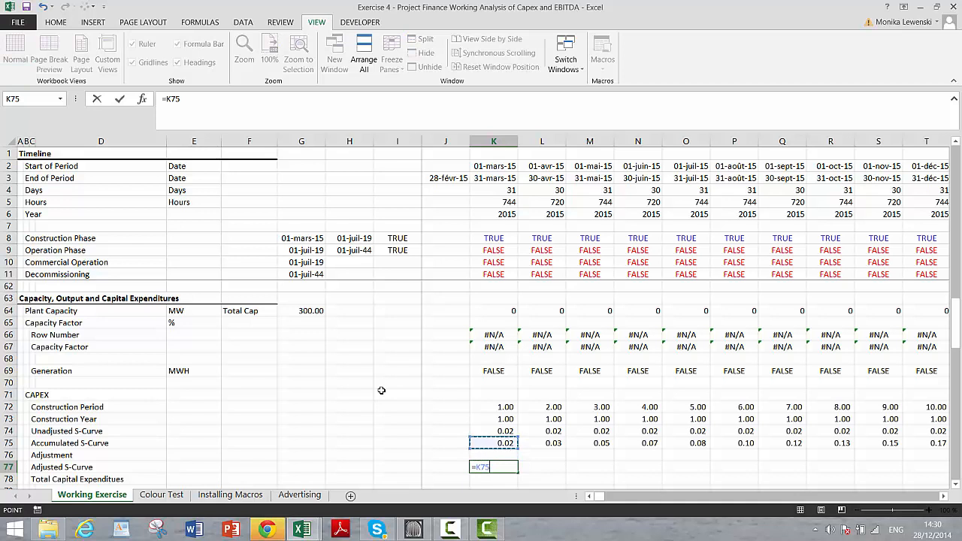
key("Up")
type("+")
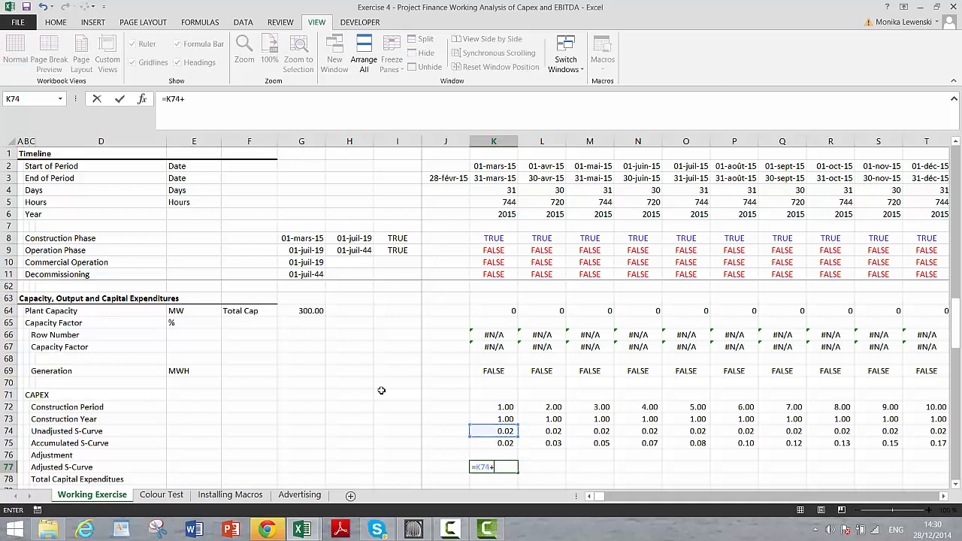
key("Up")
key("ctrl+Return")
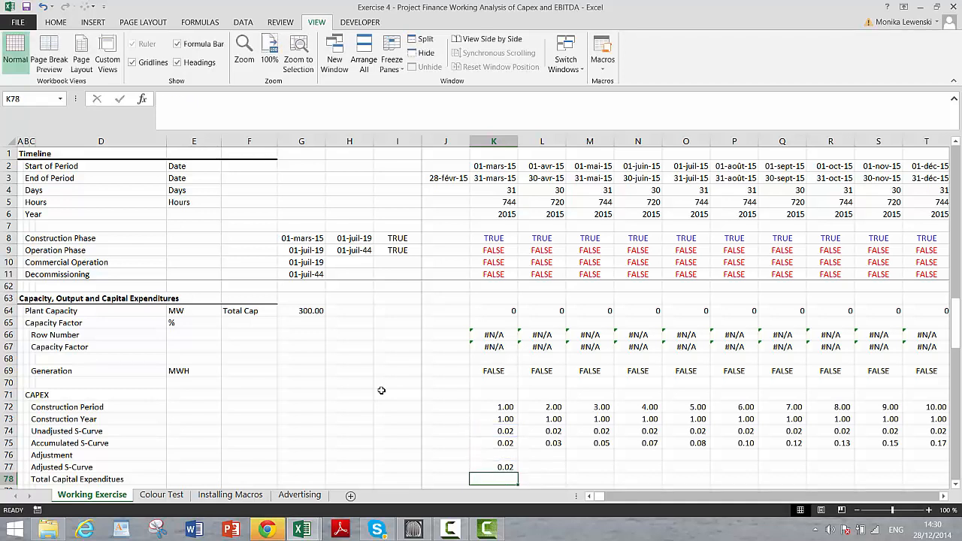
- Copy the Adjusted S-Curve formula from K77 across the monthly timeline in row 77
key("ctrl+shift+Right")
key("ctrl+r")
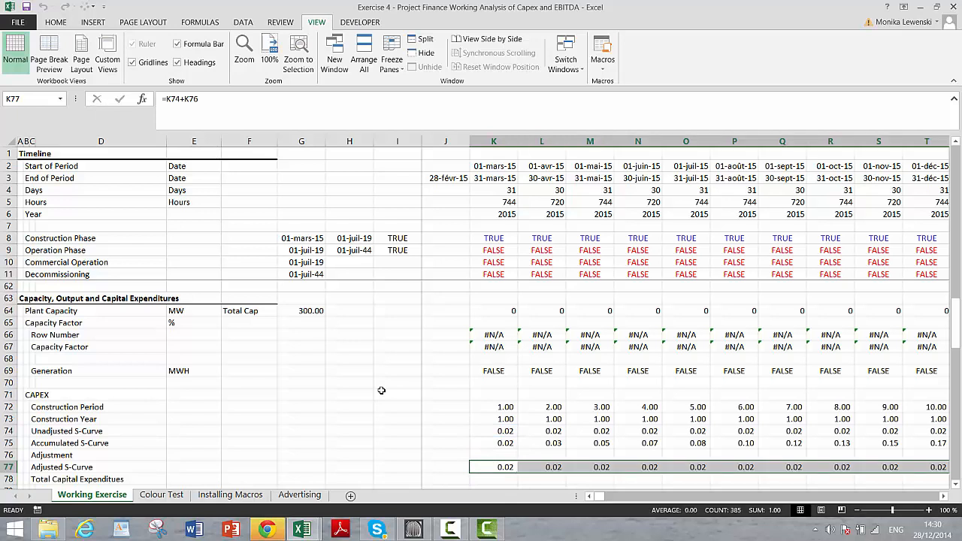
key("Down")
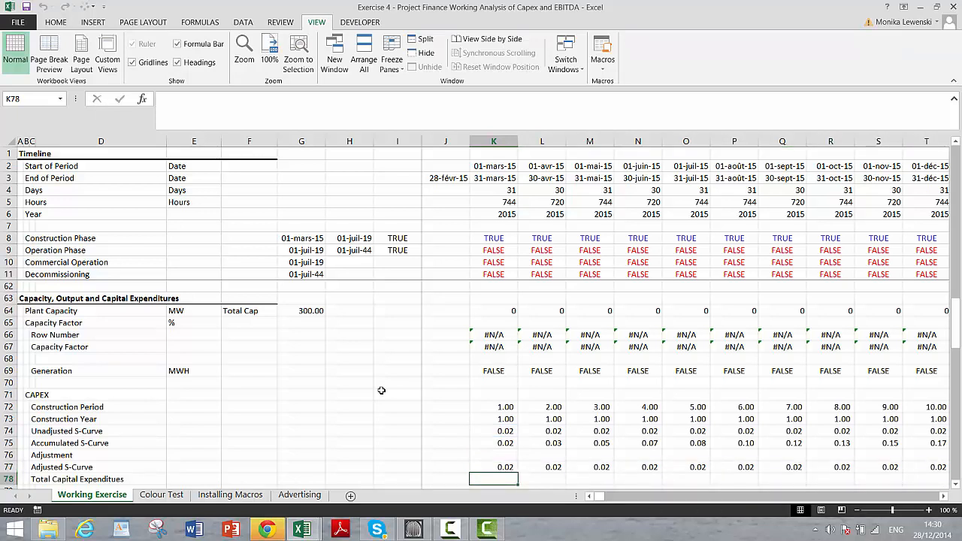
- Enter USD 000's in E78 as the unit for Total Capital Expenditures
key("Left")
key("Left")
key("Left")
key("Left")
key("Left")
key("Left")
key("Left")
key("Left")
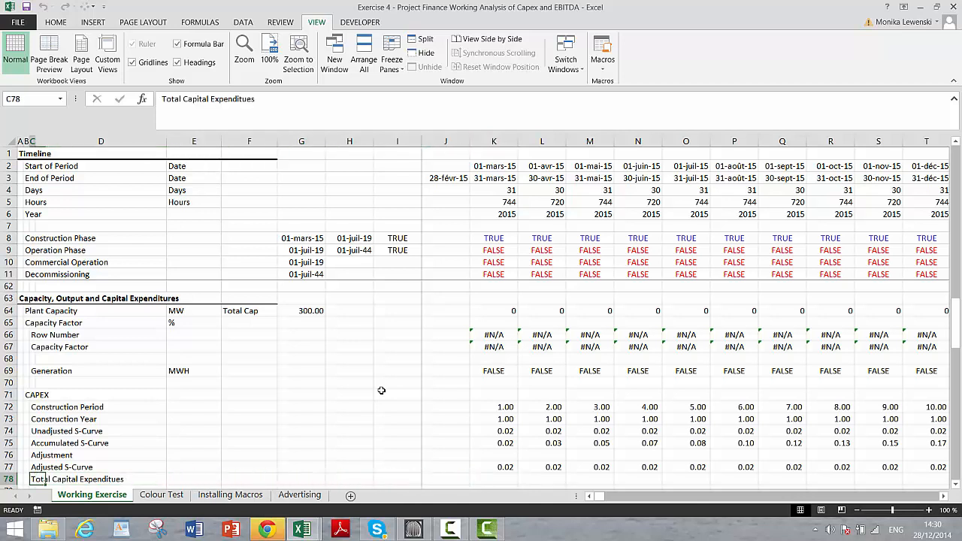
key("Right")
key("Right")
key("Right")
key("Right")
key("Left")
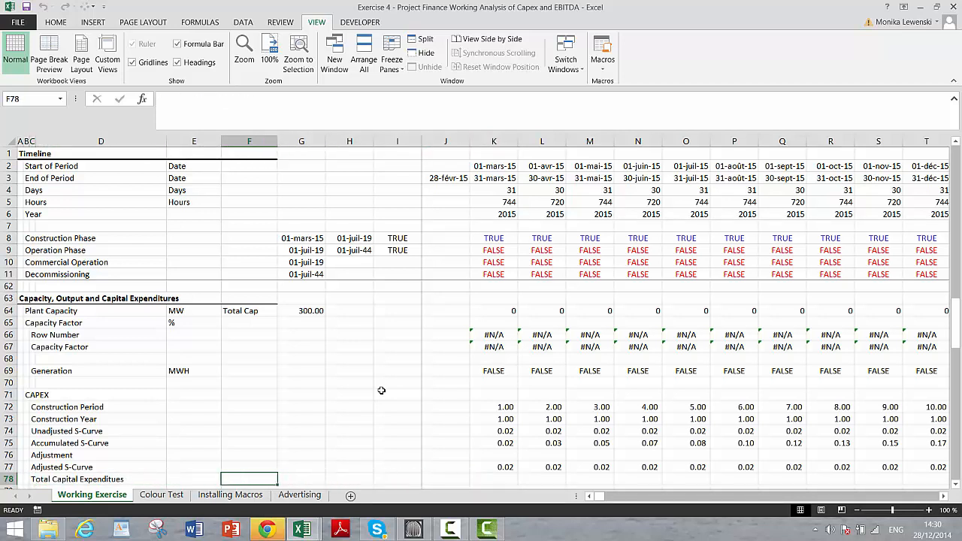
type("Tot")
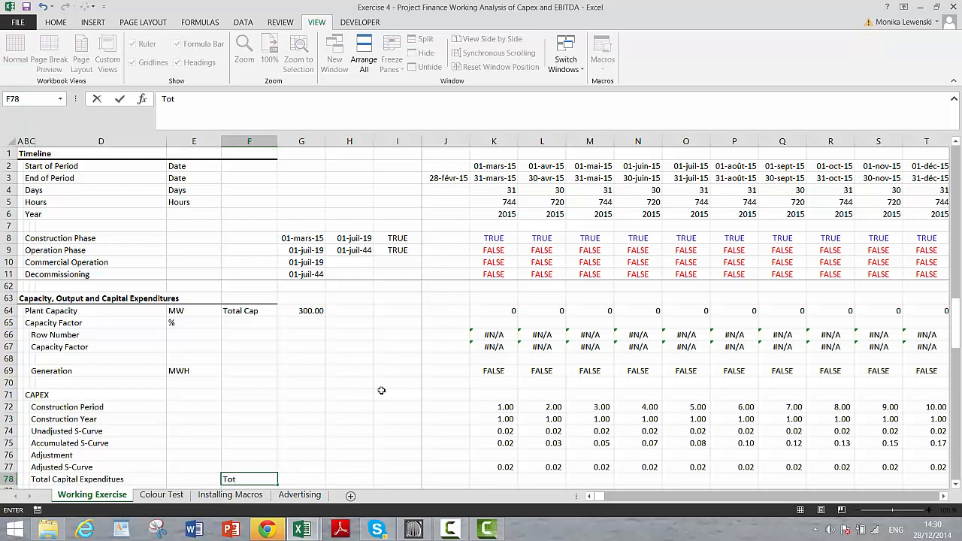
key("Escape")
key("Left")
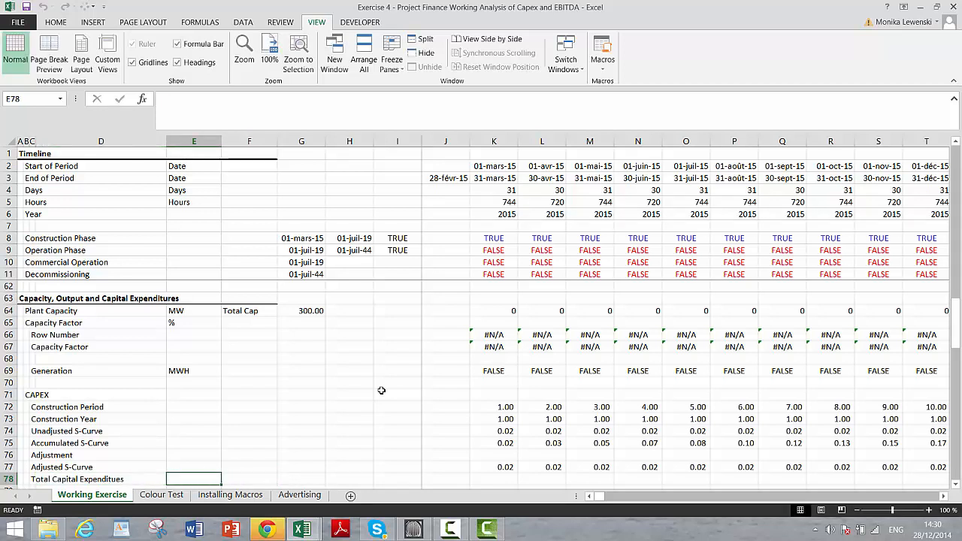
type("USD 000")
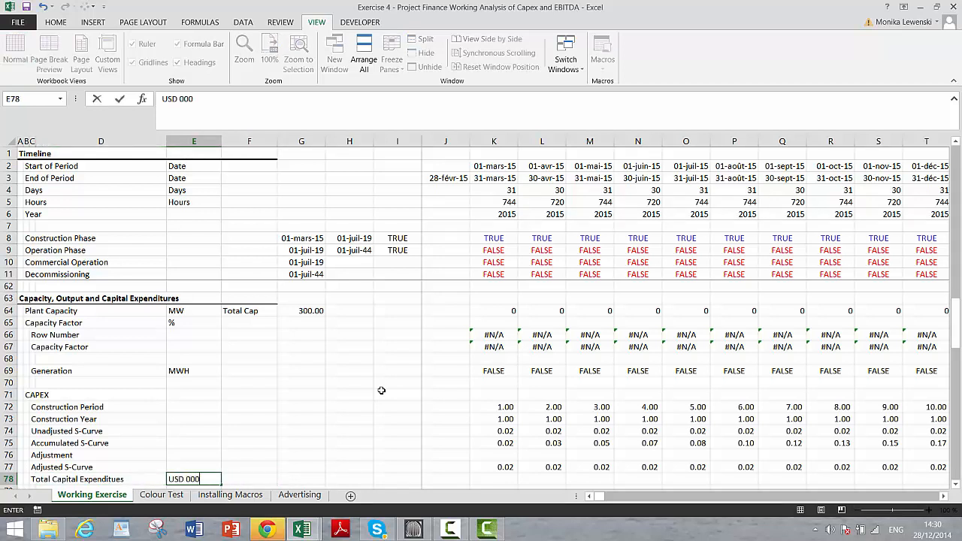
type("'s")
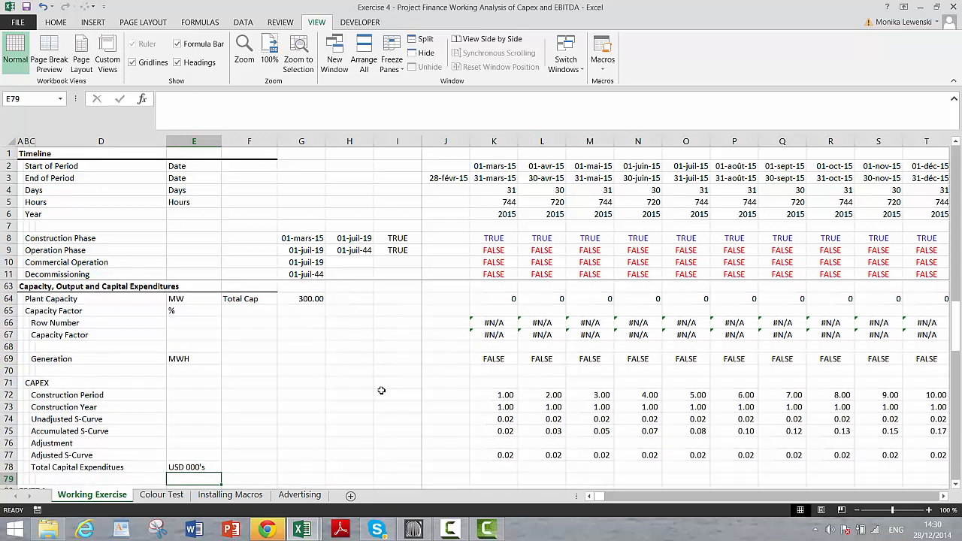
- Enter the label "Total Cost" in F78 on the Total Capital Expenditures row
key("Tab")
type("otal")
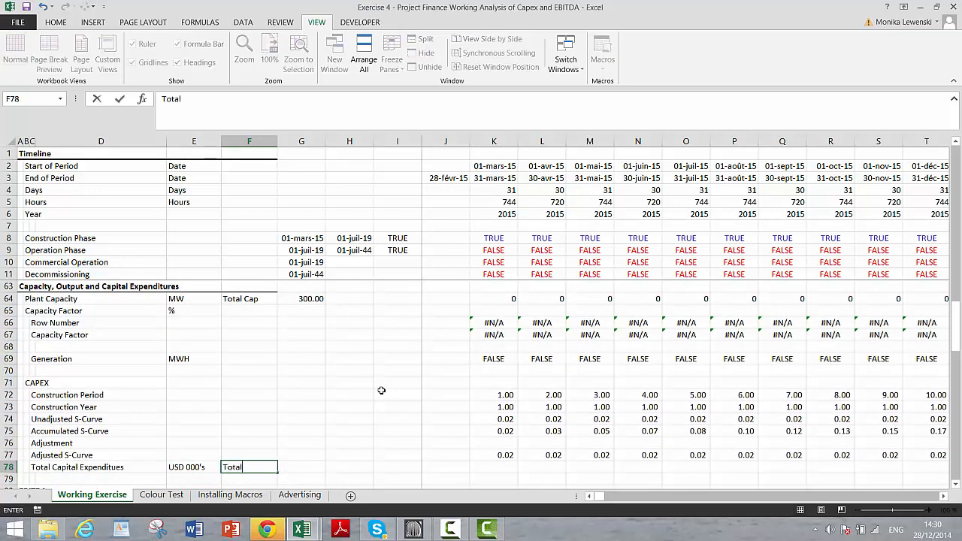
type(" Cost")
key("Return")
key("Up")
key("Up")
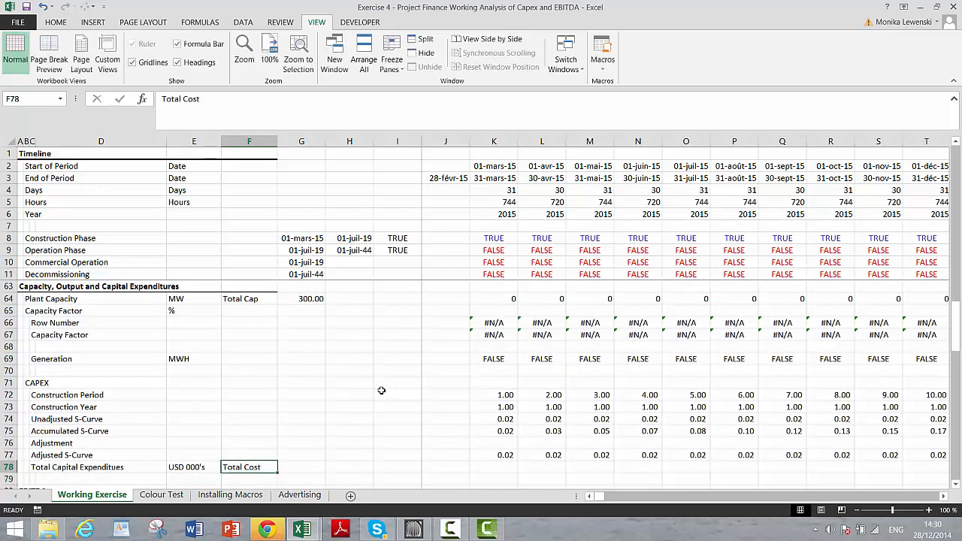
- Link G78 on the Total Capital Expenditures row to the Capex/kW assumption with the formula =F34
key("Right")
key("Down")
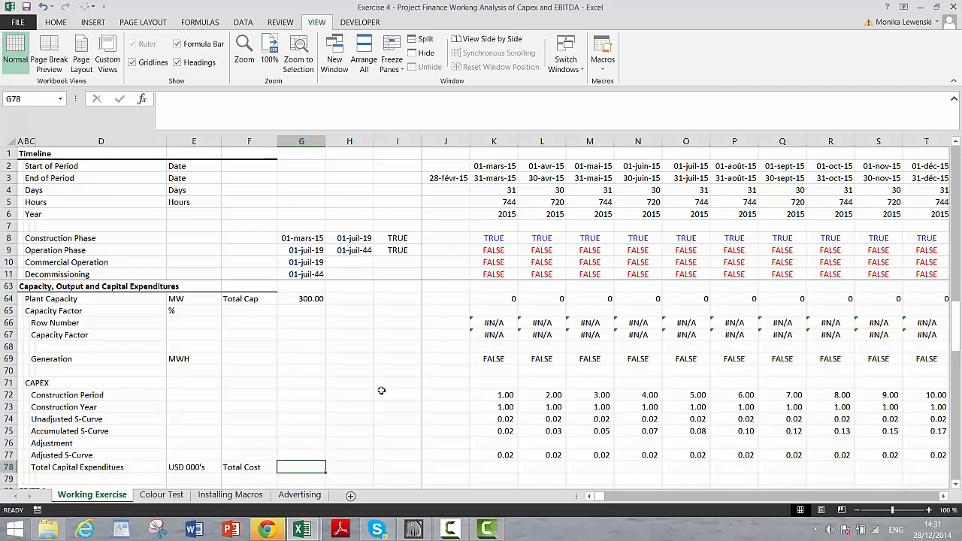
type("=")
key("Up")
key("Up")
key("Up")
key("Up")
key("Up")
key("Up")
key("Up")
key("Up")
key("Up")
key("Up")
key("Up")
key("Up")
key("Up")
key("Up")
key("Up")
key("Up")
key("Up")
key("Up")
key("Up")
key("Up")
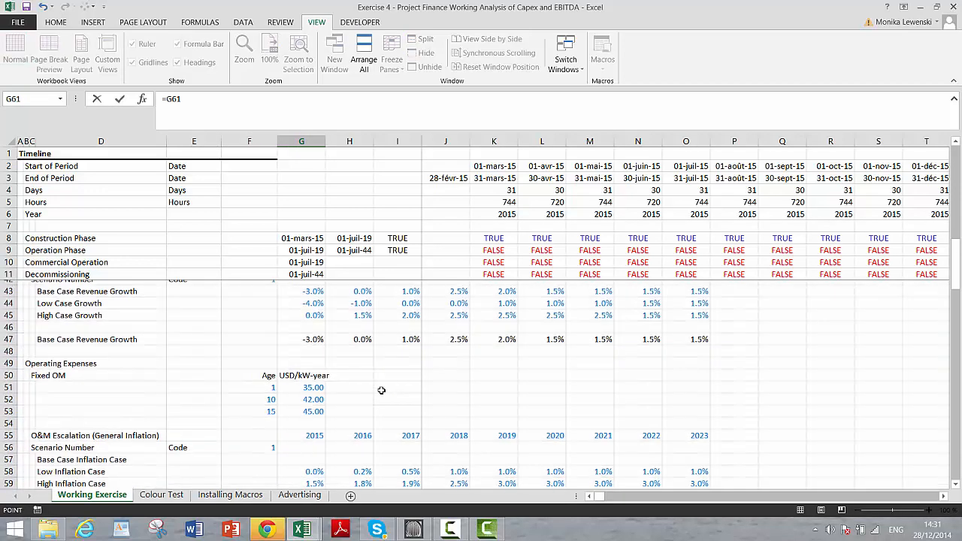
key("Up")
key("Up")
key("Up")
key("Up")
key("Up")
key("Up")
key("Up")
key("Up")
key("Up")
key("Up")
key("Up")
key("Up")
key("Up")
key("Up")
key("Up")
key("Up")
key("Up")
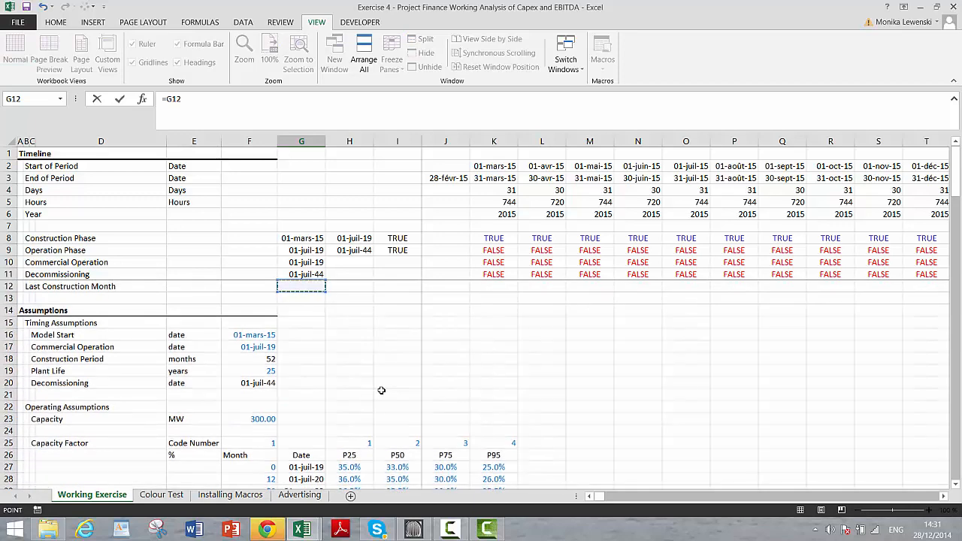
key("Down")
key("Down")
key("Down")
key("Down")
key("Down")
key("Down")
key("Down")
key("Down")
key("Down")
key("Down")
key("Down")
key("Down")
key("Down")
key("Down")
key("Down")
key("Down")
key("Down")
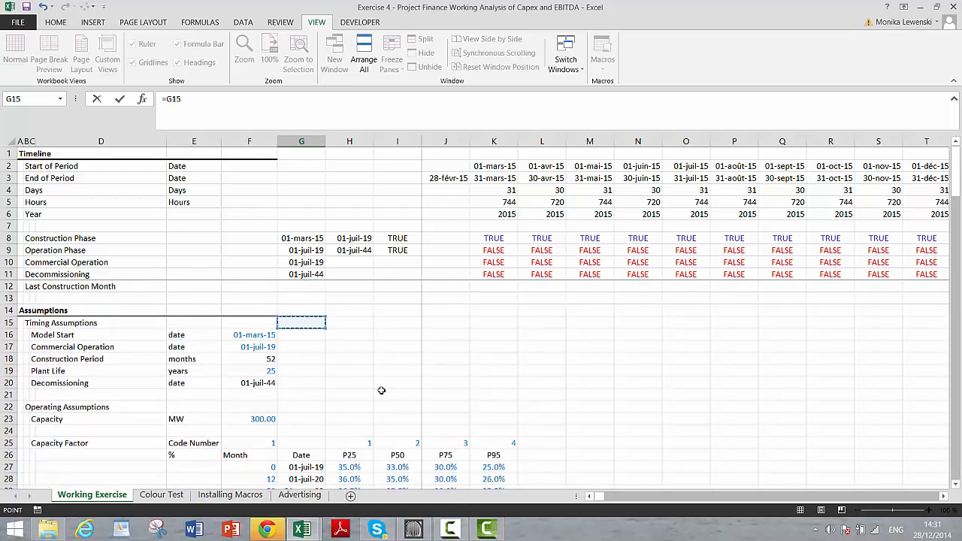
key("Down")
key("Down")
key("Down")
key("Down")
key("Down")
key("Down")
key("Down")
key("Down")
key("Down")
key("Down")
key("Down")
key("Down")
key("Down")
key("Down")
key("Down")
key("Down")
key("Down")
key("Down")
key("Down")
key("Down")
key("Up")
key("Up")
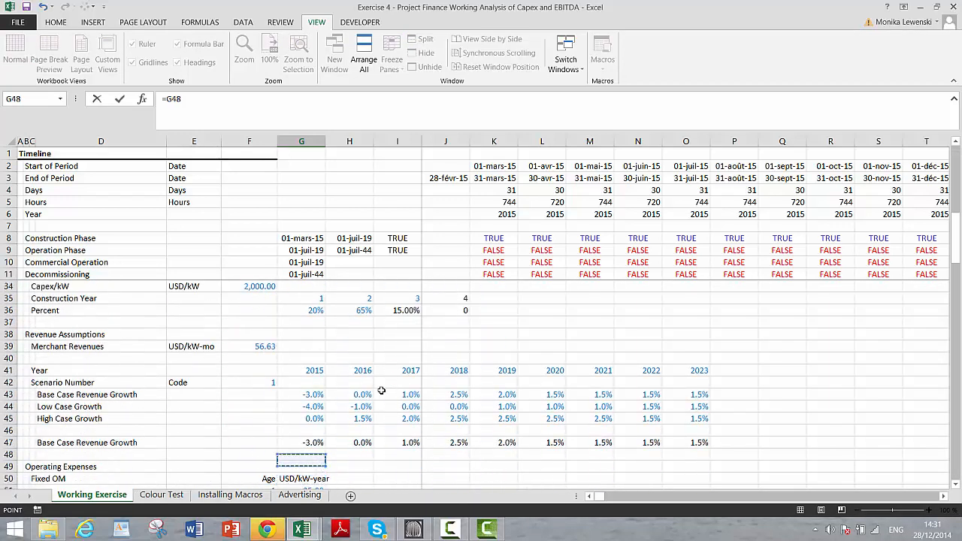
key("Up")
key("Up")
key("Up")
key("Up")
key("Up")
key("Up")
key("Up")
key("Up")
key("Up")
key("Up")
key("Up")
key("Up")
key("Up")
key("Up")
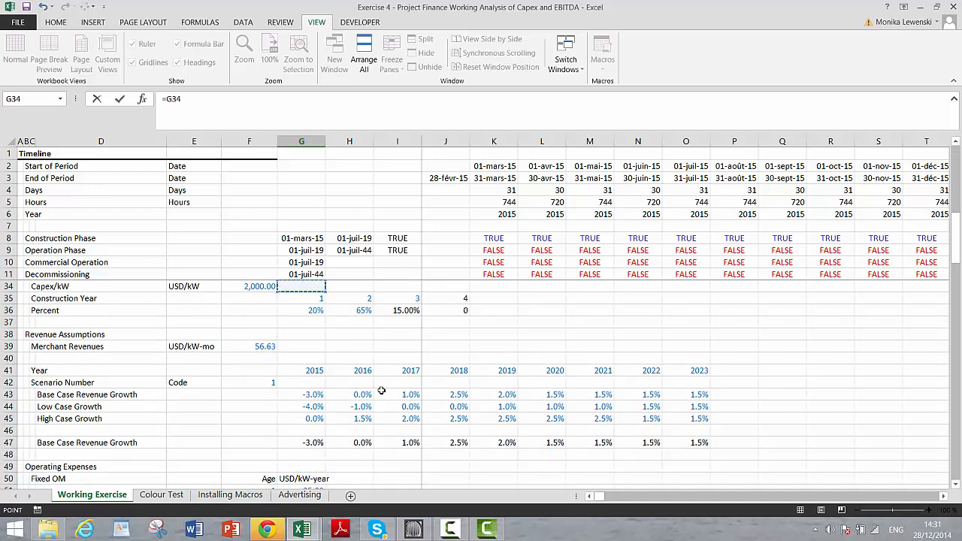
key("Left")
key("Return")
key("Up")
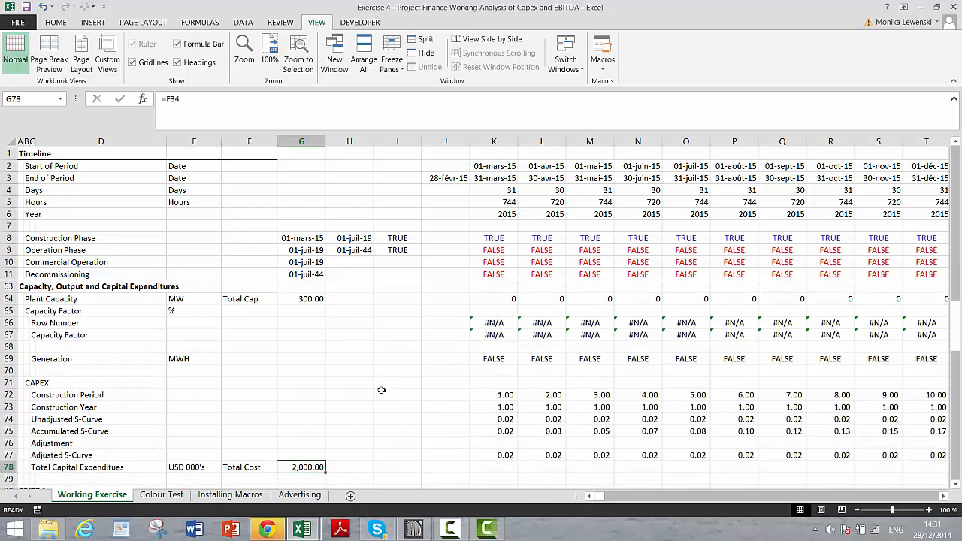
- Replace the label in F78 with "Cost/kW"
key("Left")
type("Cos")
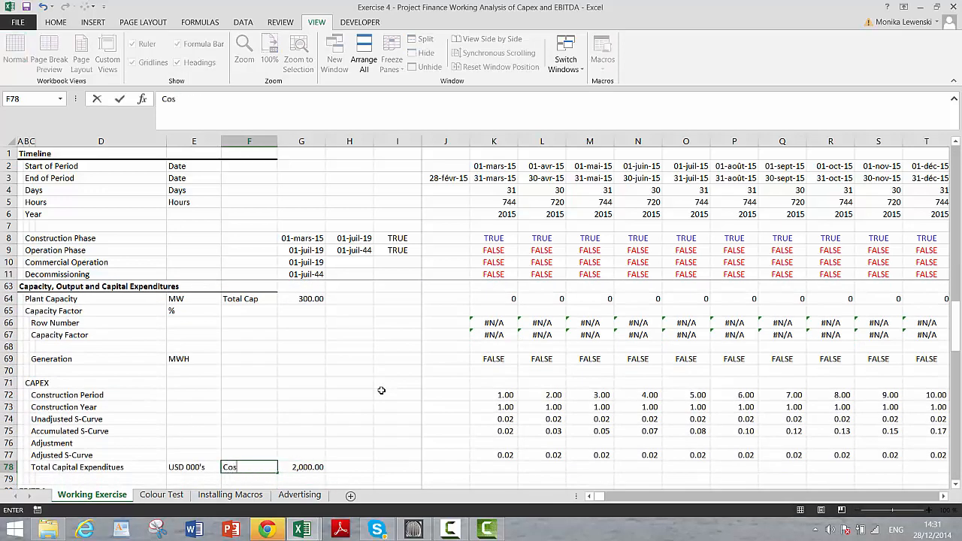
type("t/kW")
key("Return")
key("Up")
key("Right")
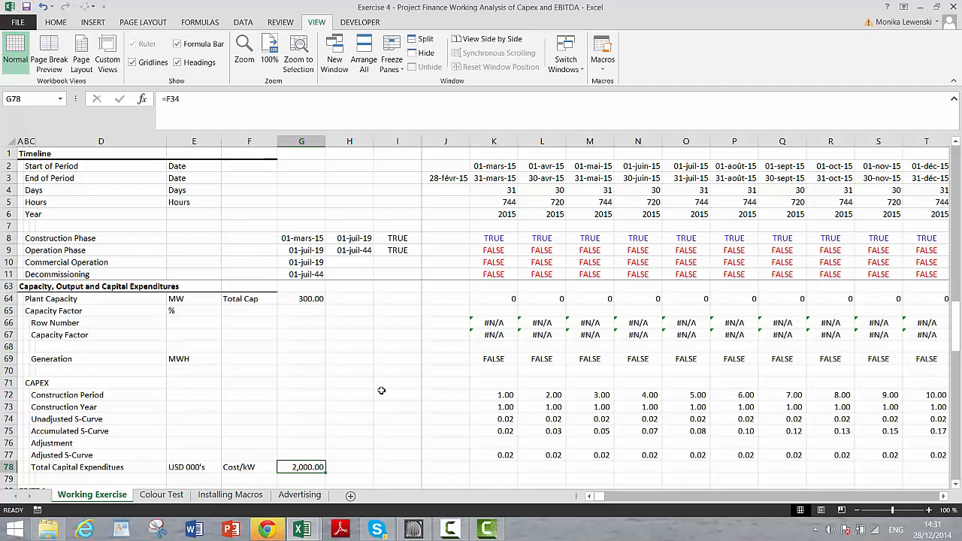
- Enter =$G$78*$G$64*K77 in K78 for the March 2015 capital expenditures and copy it across the monthly timeline in row 78
key("Right")
key("Right")
key("Right")
key("Right")
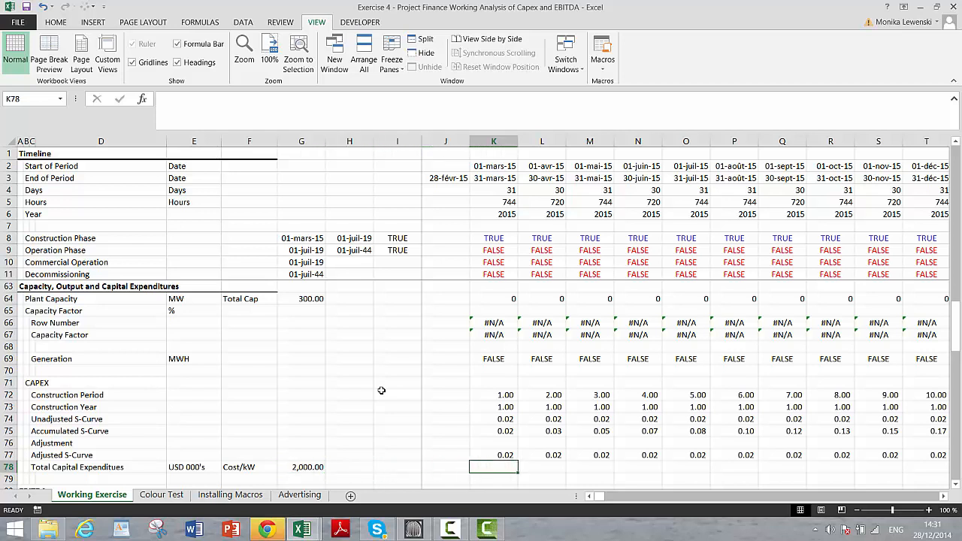
type("=")
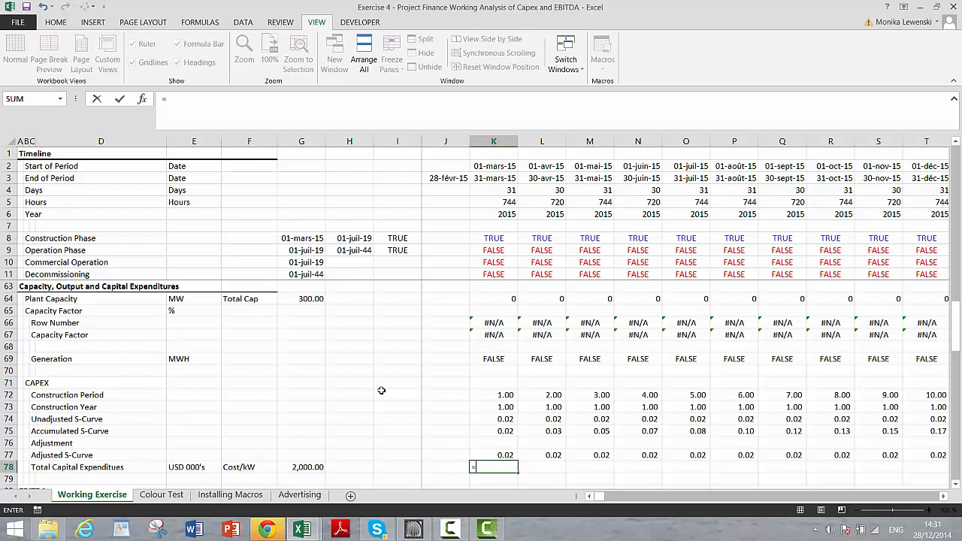
key("Left")
key("Left")
key("Left")
key("Left")
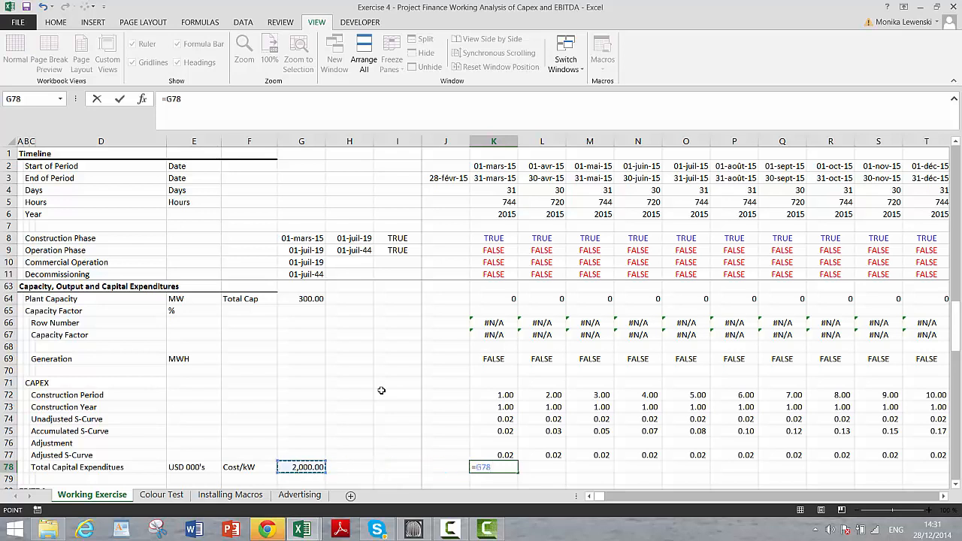
key("F4")
type("*")
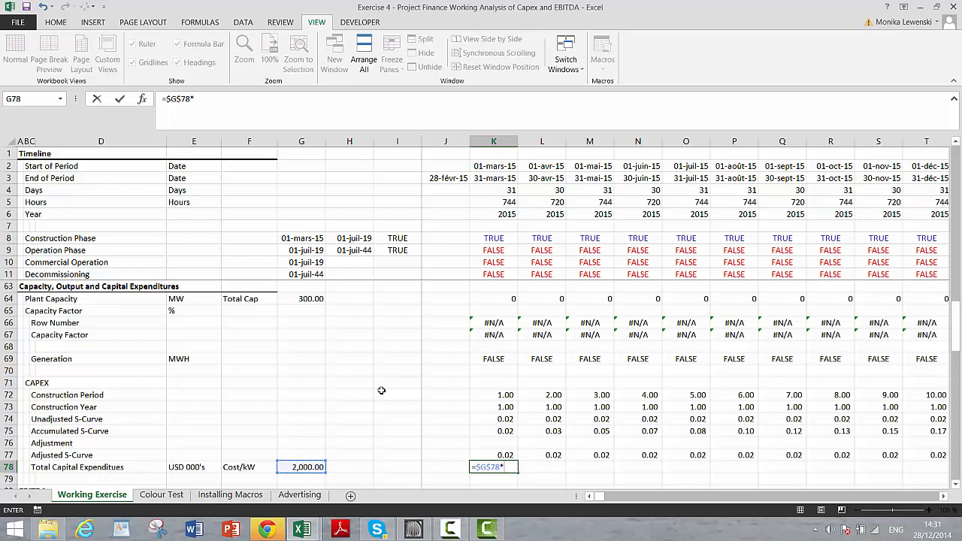
left_click(312, 298)
key("F4")
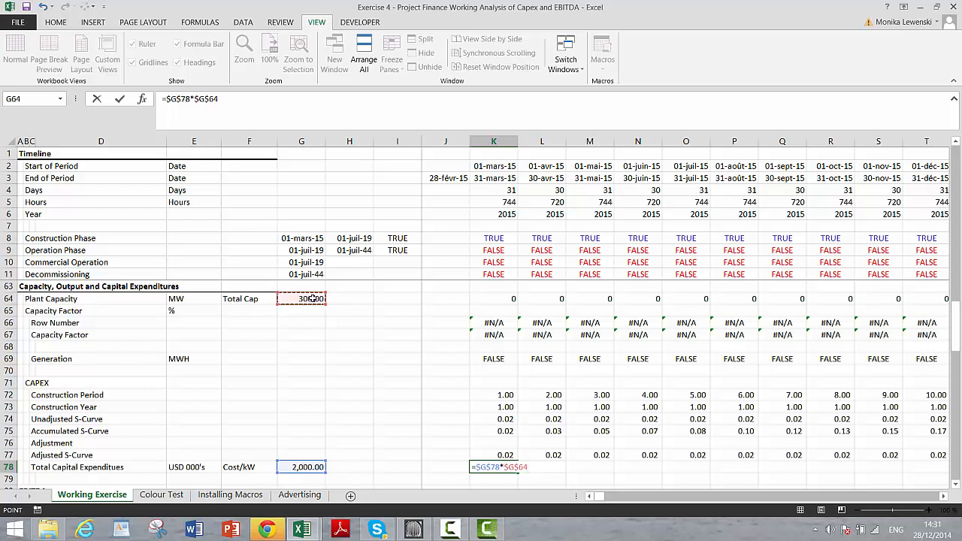
type("*")
left_click(491, 455)
key("ctrl+Return")
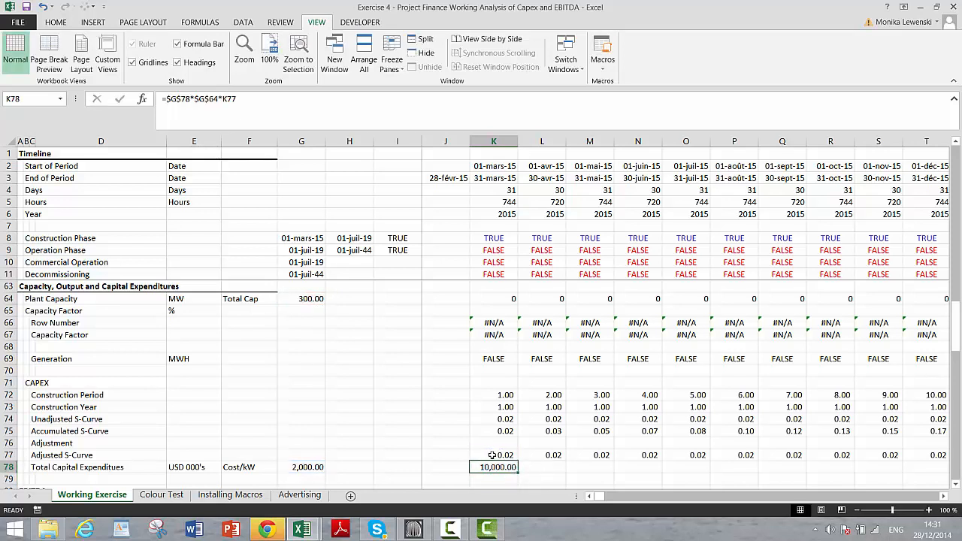
key("ctrl+shift+Right")
key("ctrl+r")
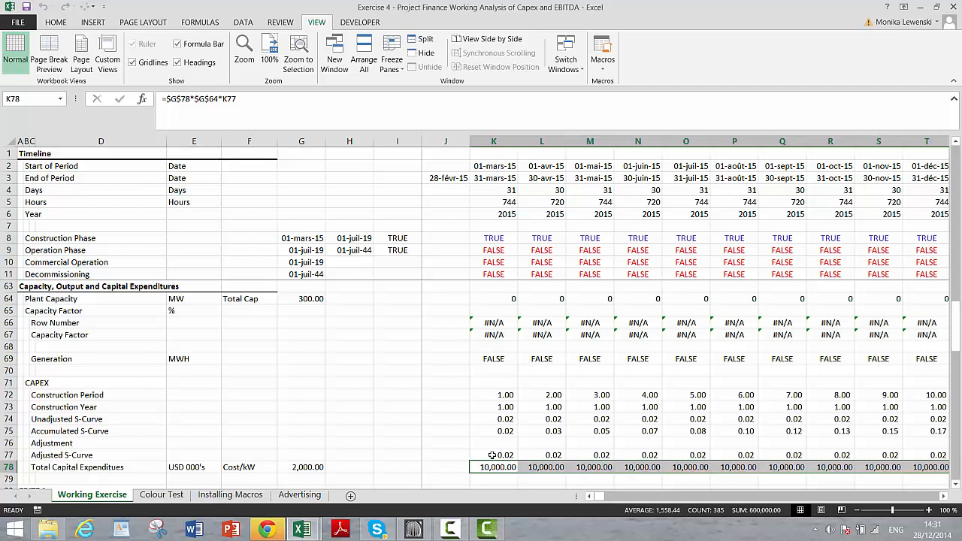
- Check the Total Capital Expenditures row across the construction months up to the start of operation in July 2019
key("Right")
key("Right")
key("Right")
key("Right")
key("Right")
key("Right")
key("Right")
key("Right")
key("Right")
key("Right")
key("Right")
key("Right")
key("Right")
key("Right")
key("Right")
key("Right")
key("Right")
key("Right")
key("Right")
key("Right")
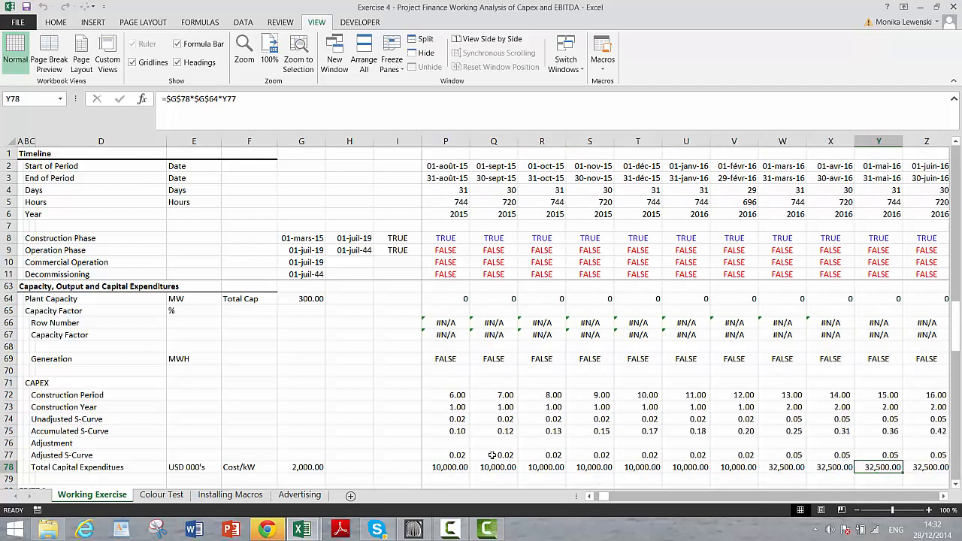
key("Right")
key("Right")
key("Right")
key("Right")
key("Right")
key("Right")
key("Right")
key("Right")
key("Right")
key("Right")
key("Right")
key("Right")
key("Right")
key("Right")
key("Right")
key("Right")
key("Right")
key("Right")
key("Right")
key("Right")
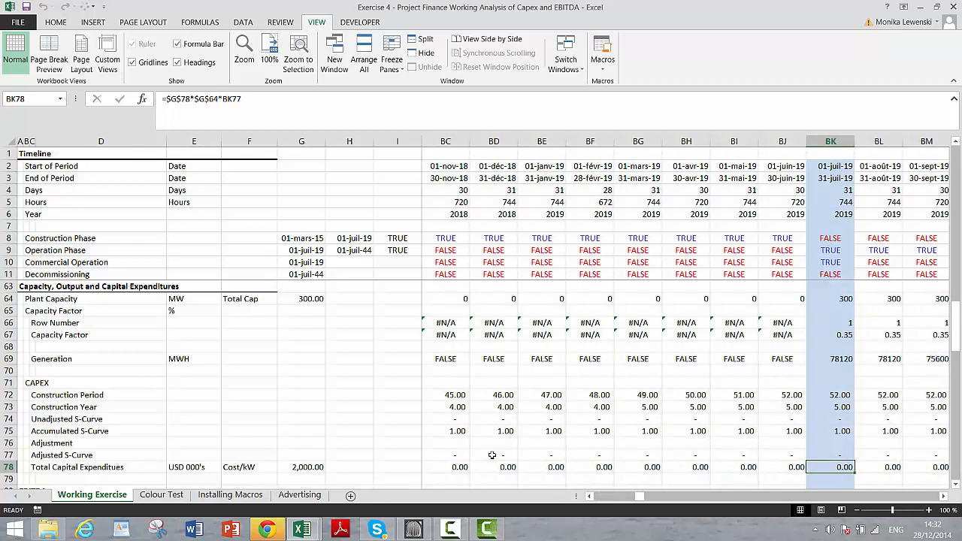
key("Left")
key("Left")
key("Left")
key("Left")
key("Left")
key("Left")
key("Left")
key("Left")
key("Left")
key("Left")
key("Left")
key("Left")
key("Left")
key("Left")
key("Left")
key("Left")
key("Left")
key("Left")
key("Left")
key("Left")
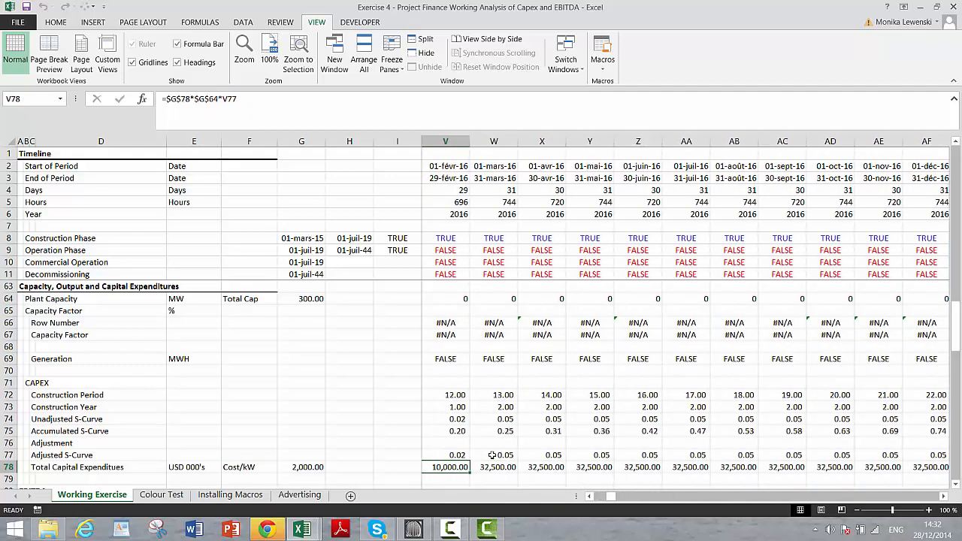
- Examine the Merchant Revenues rows in USD/kW-mo and USD under Revenues in the EBITDA section
key("Home")
key("Down")
key("Down")
key("Down")
key("Down")
key("Down")
key("Down")
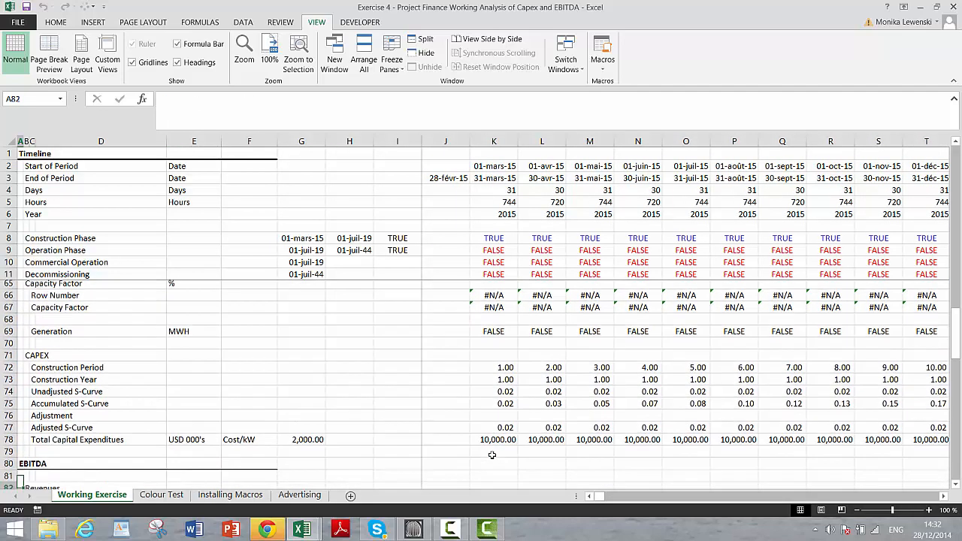
key("Up")
key("Right")
key("Right")
key("Right")
key("Right")
key("Right")
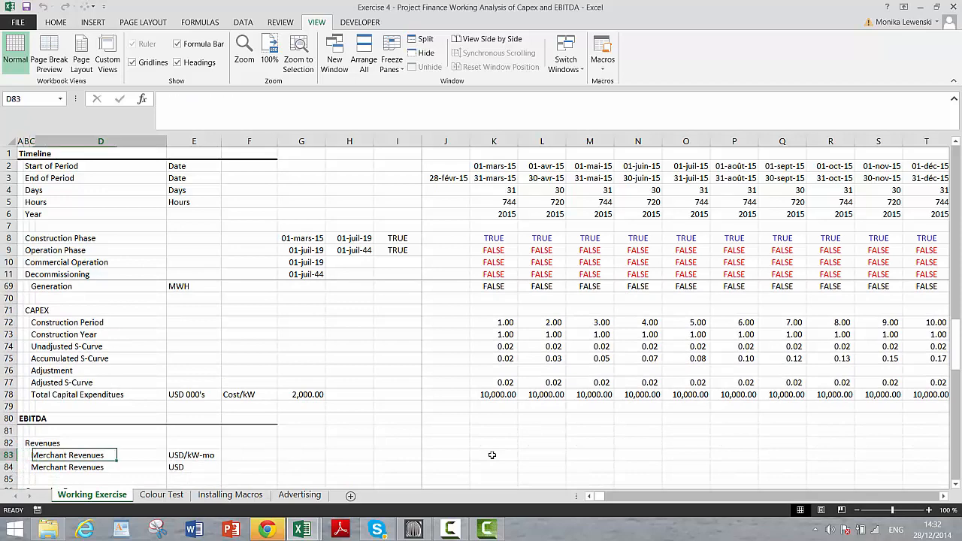
key("Left")
key("Left")
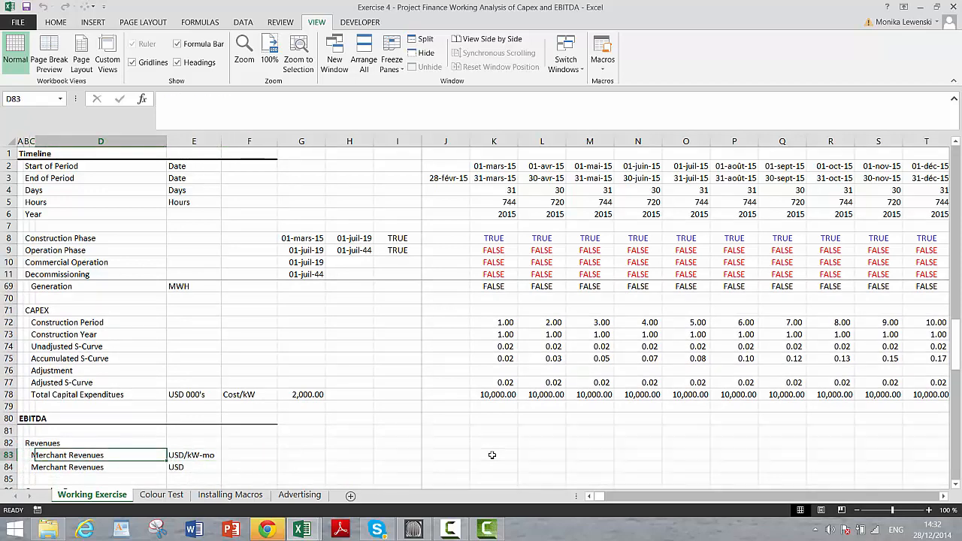
- Examine the revenue assumptions, covering the Merchant Revenues rate per kW-month and the yearly Base Case Revenue Growth percentages
key("Up")
key("Up")
key("Up")
key("Up")
key("Up")
key("Up")
key("Up")
key("Up")
key("Up")
key("Up")
key("Up")
key("Up")
key("Up")
key("Up")
key("Up")
key("Up")
key("Up")
key("Up")
key("Up")
key("Up")
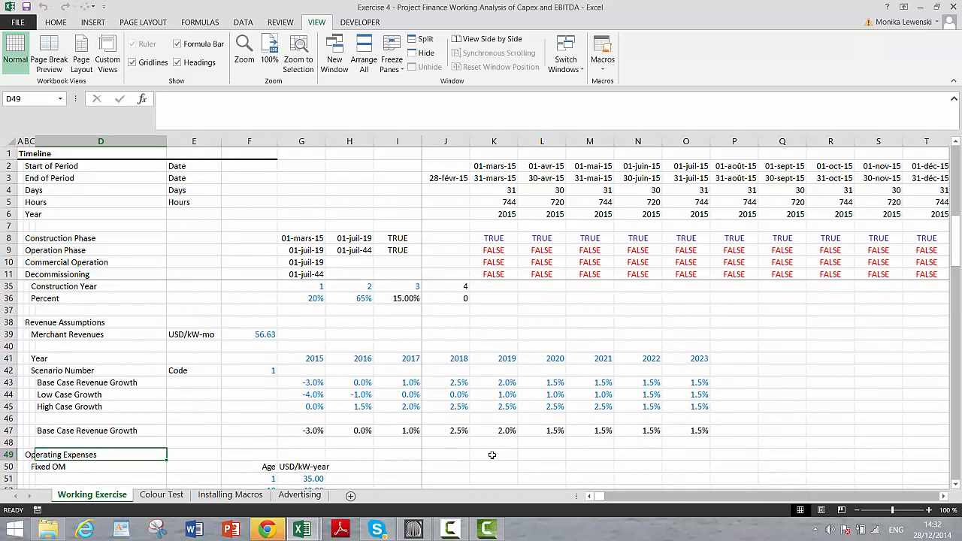
key("Up")
key("Up")
key("Up")
key("Up")
key("Up")
key("Up")
key("Up")
key("Up")
key("Up")
key("Up")
key("Up")
key("Up")
key("Up")
key("Up")
key("Up")
key("Up")
key("Down")
key("Down")
key("Down")
key("Down")
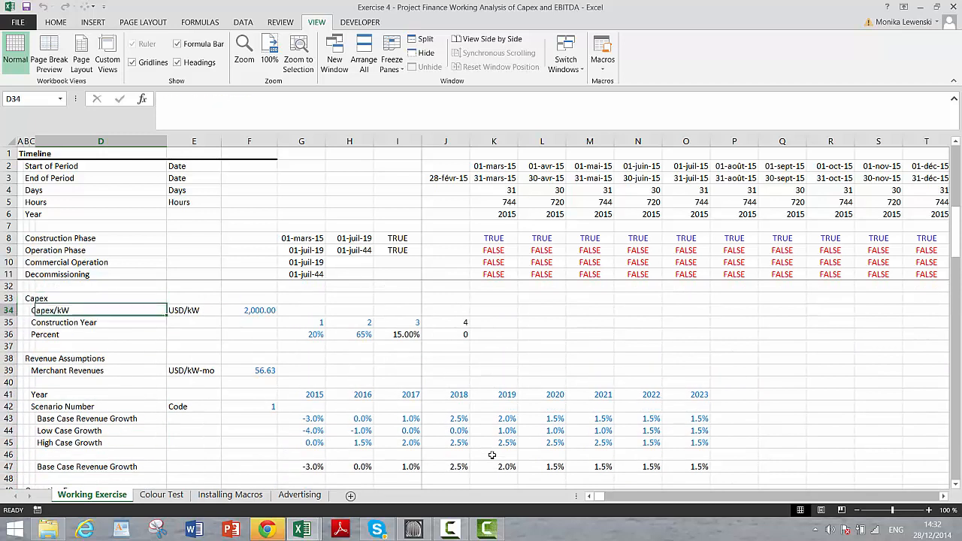
key("Down")
key("Down")
key("Down")
key("Right")
key("Right")
key("Right")
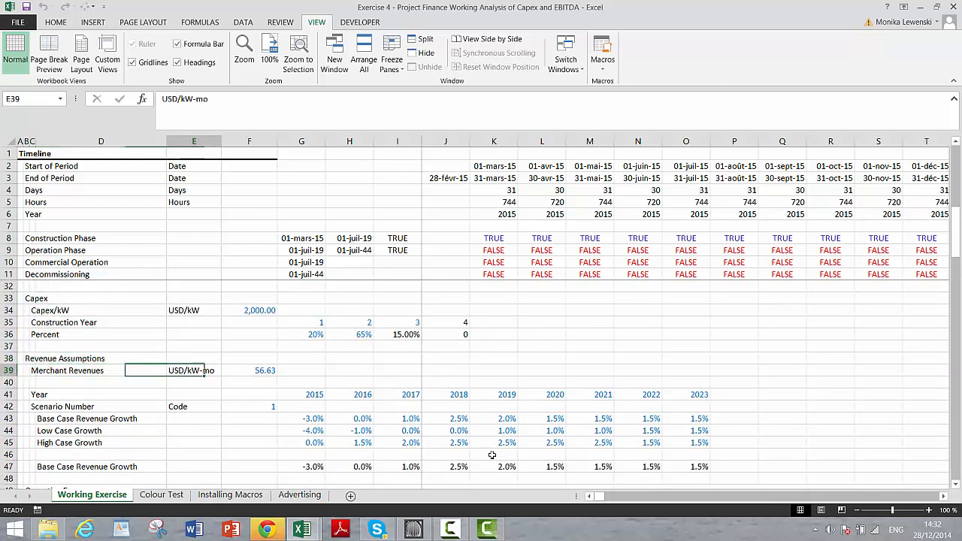
key("Left")
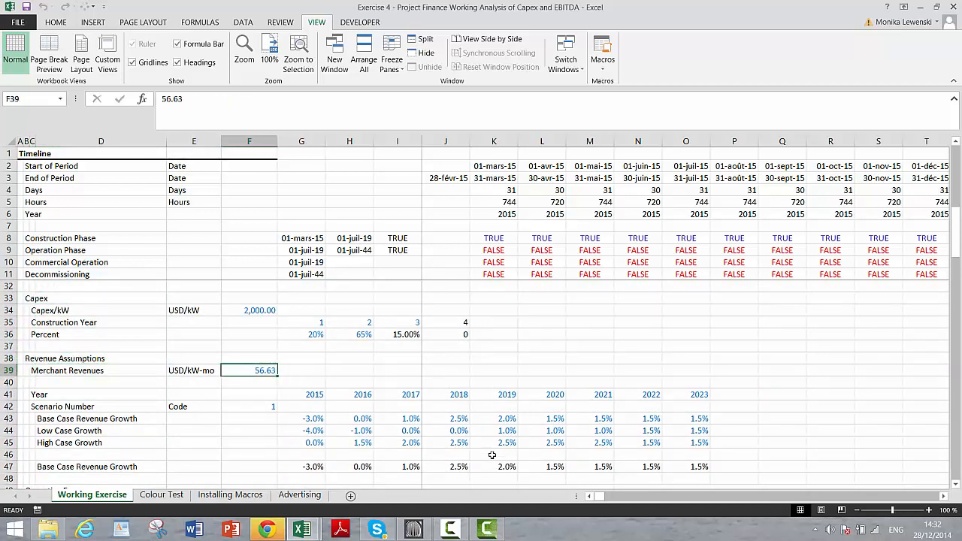
key("Down")
key("Down")
key("Down")
key("Down")
key("Right")
key("Right")
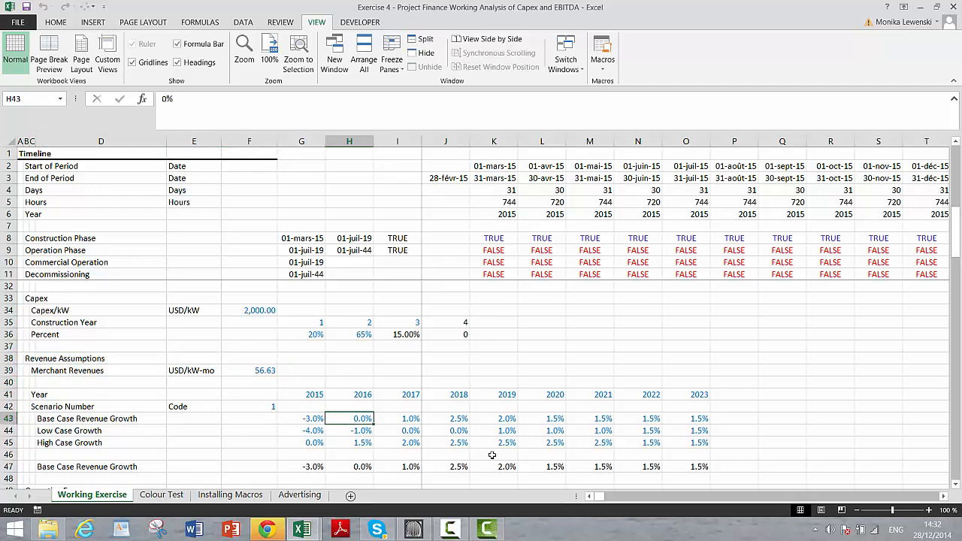
- Rename the Merchant Revenues label in USD/kW-mo under Revenues in the EBITDA section (C83) as "Base Merchant Price"
key("Down")
key("Down")
key("Down")
key("Down")
key("Down")
key("Down")
key("Down")
key("Down")
key("Down")
key("Down")
key("Down")
key("Down")
key("Down")
key("Down")
key("Down")
key("Down")
key("Down")
key("Down")
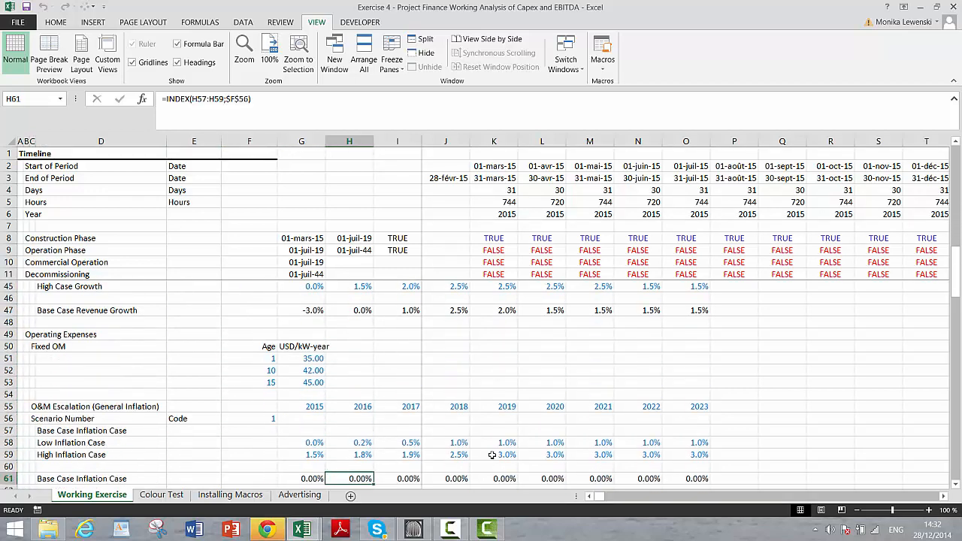
key("Down")
key("Down")
key("Down")
key("Down")
key("Down")
key("Down")
key("Down")
key("Down")
key("Down")
key("Down")
key("Down")
key("Down")
key("Down")
key("Down")
key("Down")
key("Down")
key("Down")
key("Down")
key("Down")
key("Down")
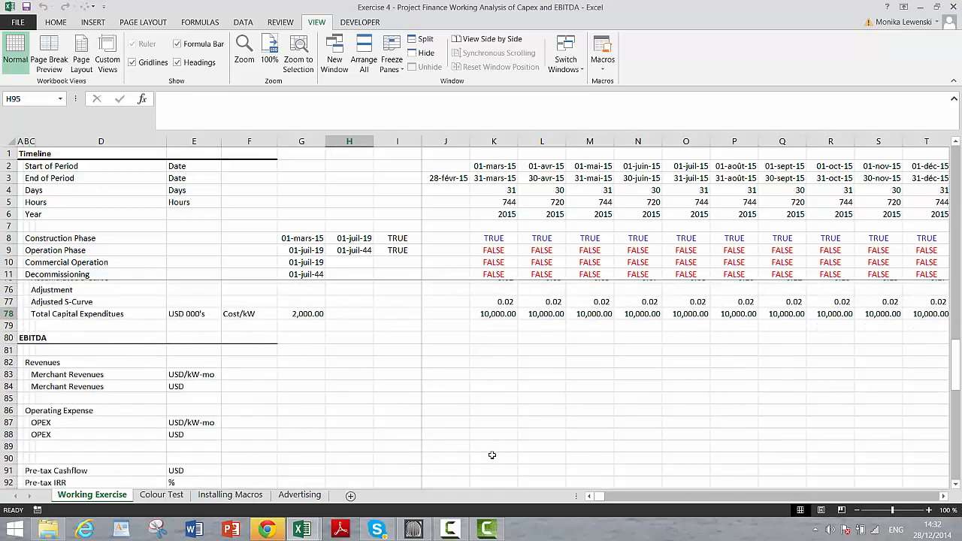
key("Up")
key("Up")
key("Up")
key("Up")
key("Up")
key("Up")
key("Up")
key("Up")
key("Up")
key("Up")
key("Up")
key("Up")
key("Up")
key("Up")
key("Up")
key("Up")
key("Up")
key("Up")
key("Up")
key("Up")
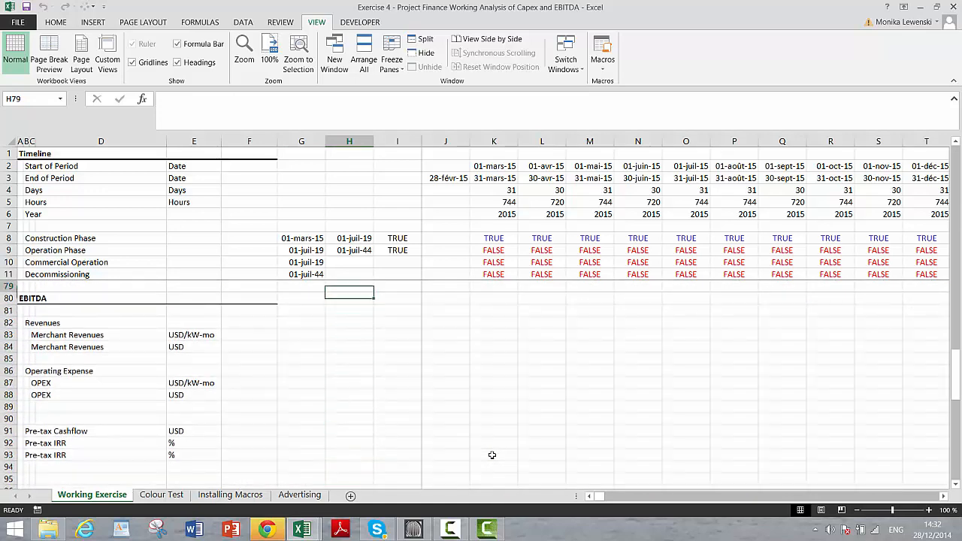
key("Down")
key("Down")
key("Down")
key("Down")
key("Down")
key("Down")
key("Down")
key("Down")
key("Down")
key("Down")
key("Left")
key("Left")
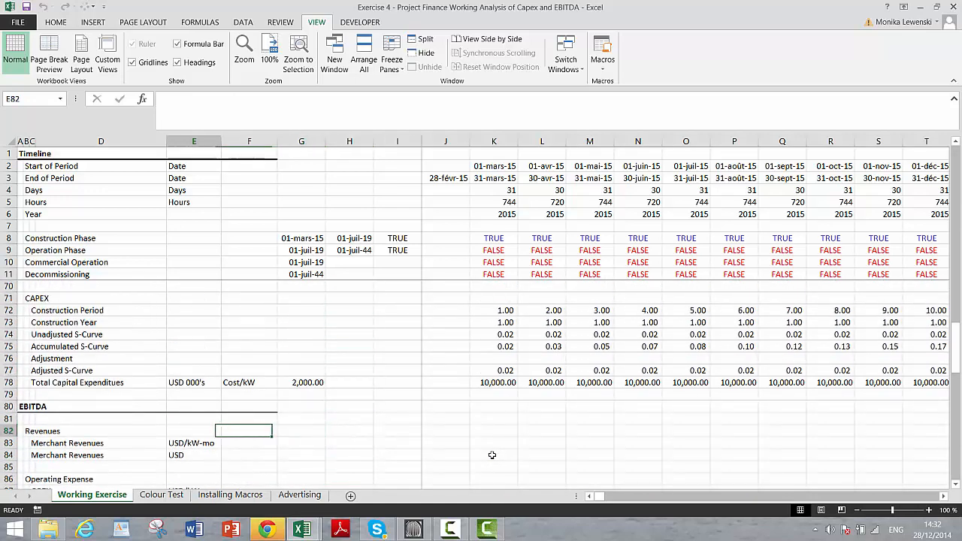
key("Left")
key("Down")
key("Right")
key("Right")
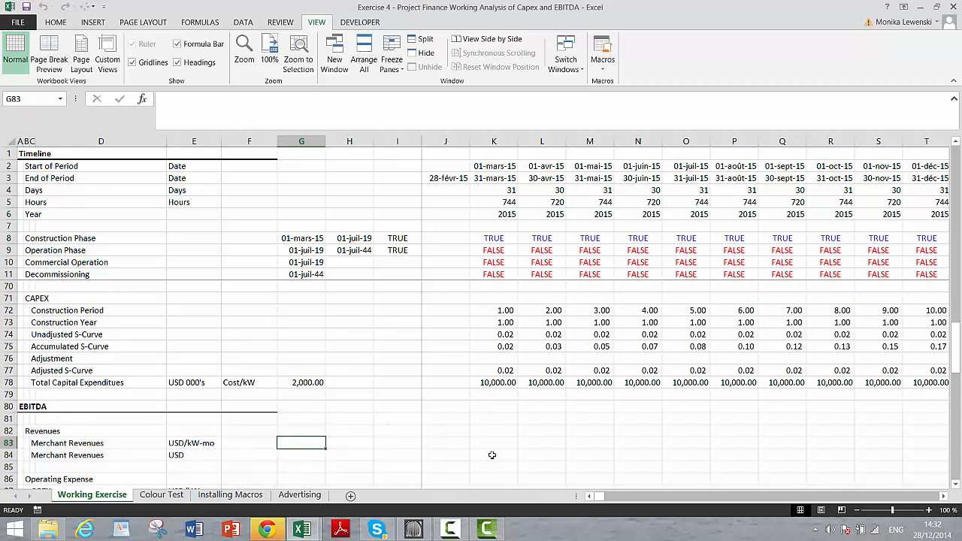
key("Left")
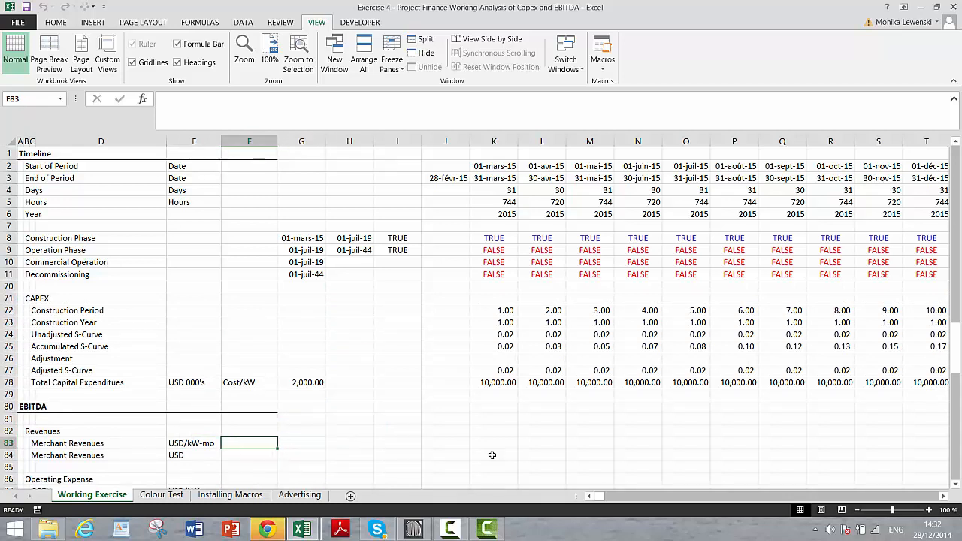
key("Left")
key("Left")
key("Left")
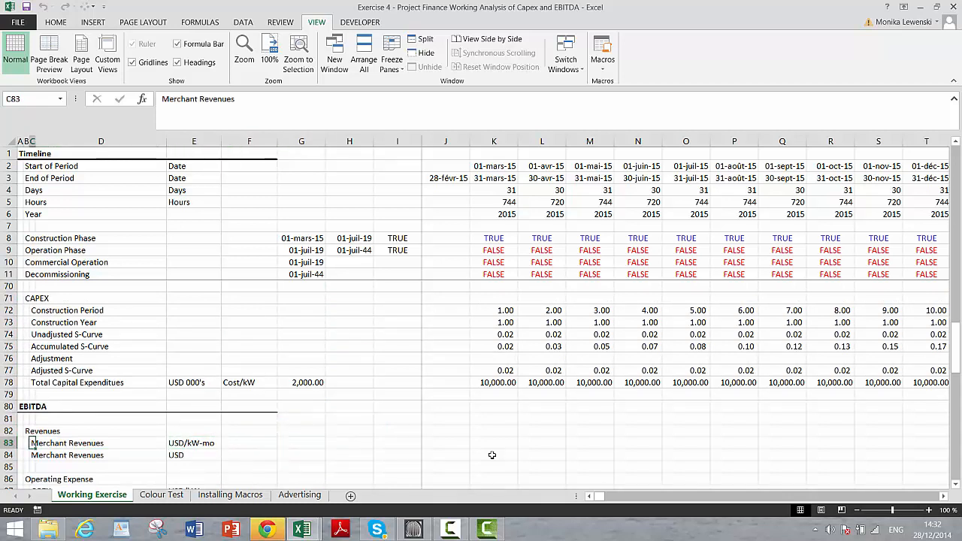
type("Base Merchant")
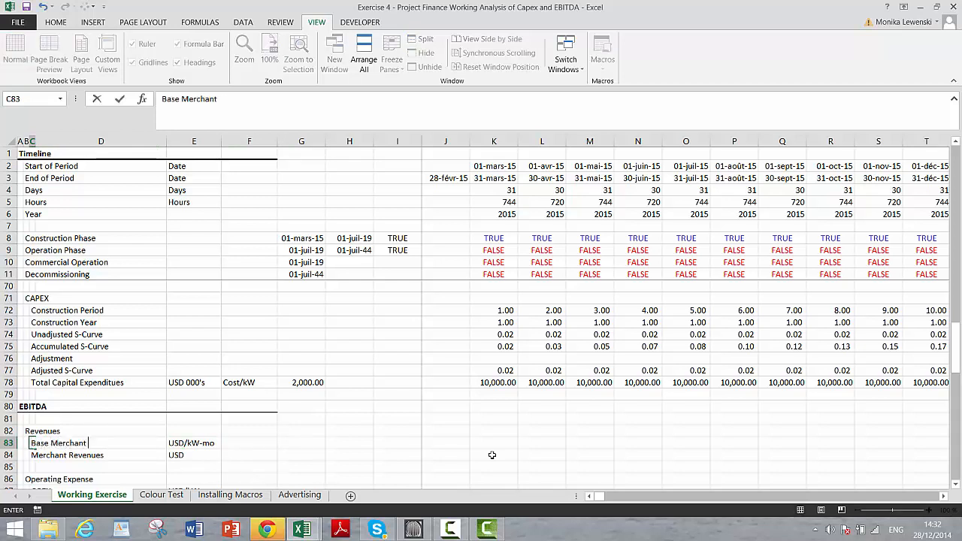
type(" Price")
key("Return")
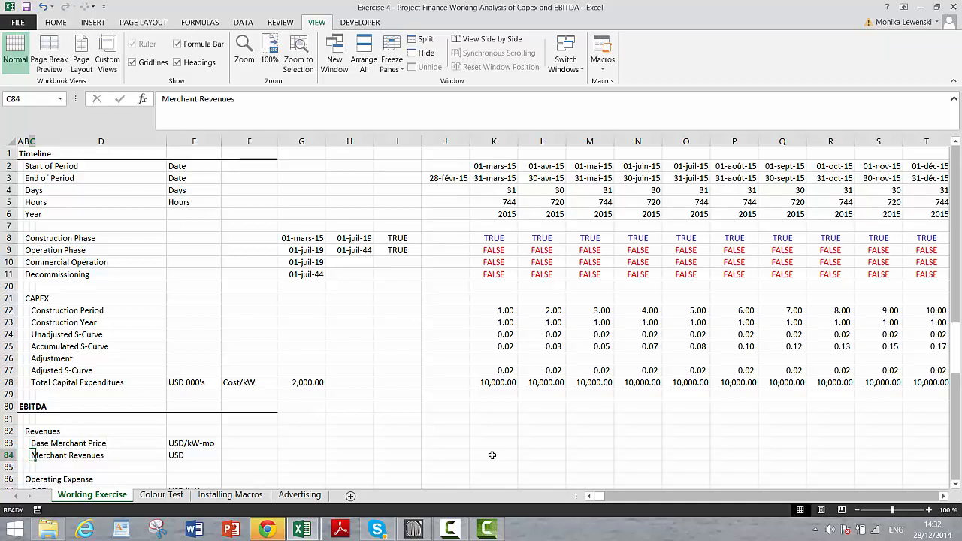
- Enter the label "Base Price" in F83, beside the unit of the Base Merchant Price row
key("Up")
key("Right")
key("Right")
key("Right")
type("Base")
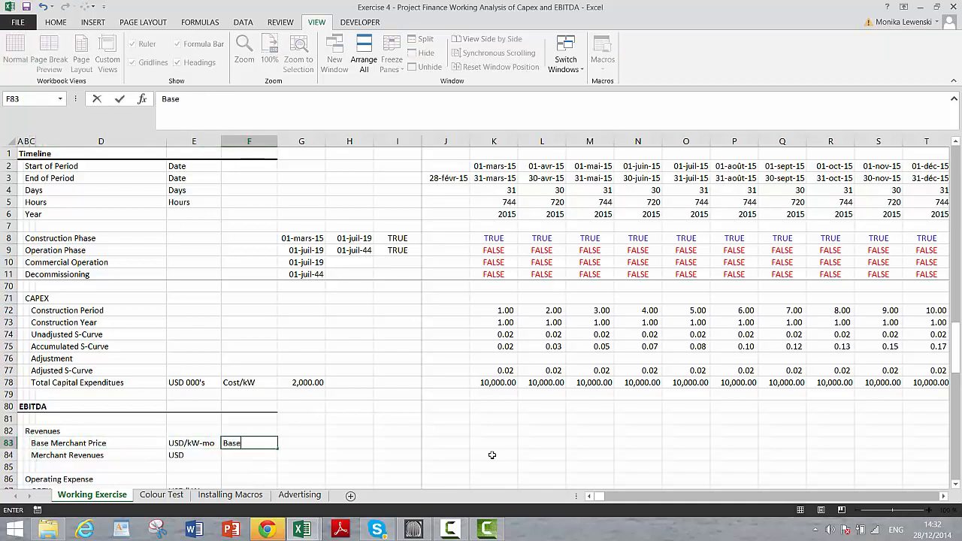
type(" Price")
key("Return")
- Insert two rows below Base Merchant Price and label the first one "Annual Growth" in C84
key("shift+space")
key("ctrl+shift+plus")
key("ctrl+shift+plus")
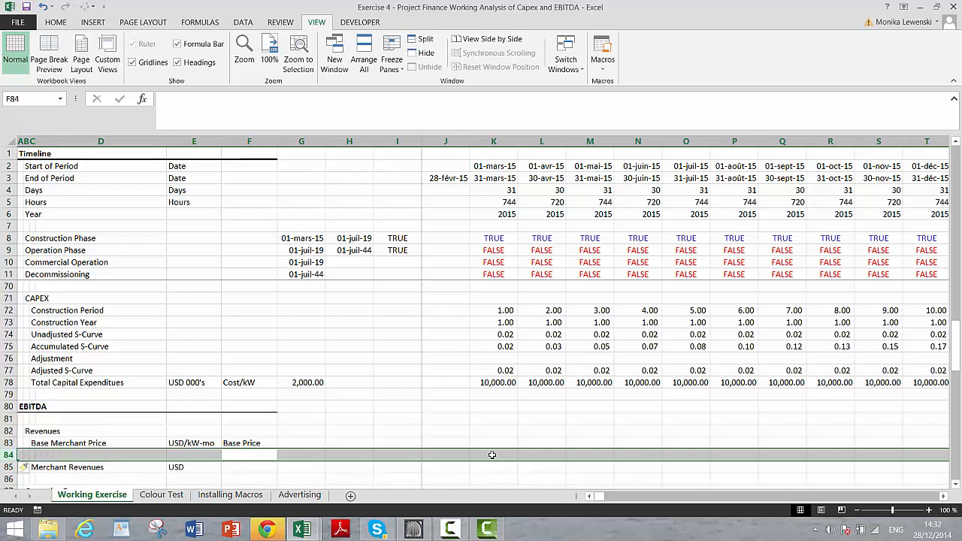
key("Left")
key("Left")
key("Left")
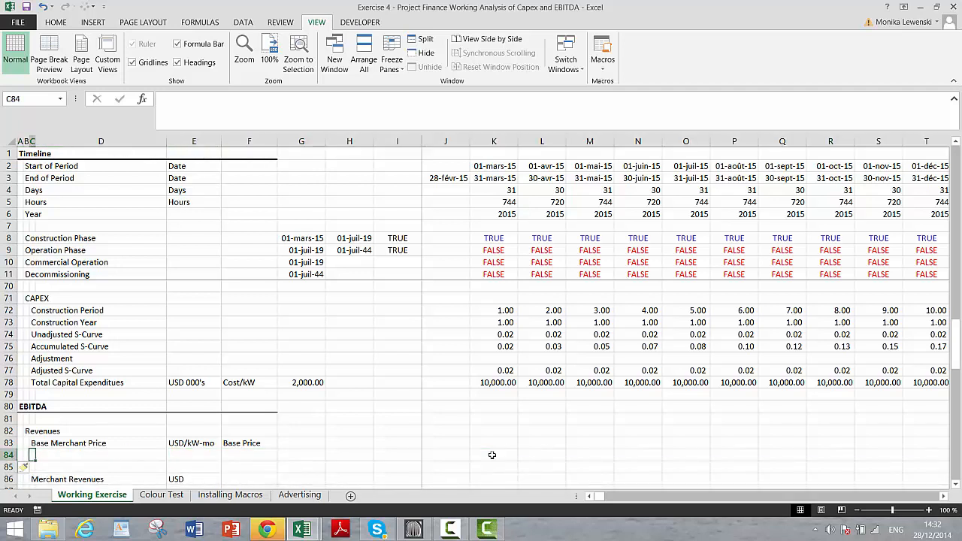
type("Ann")
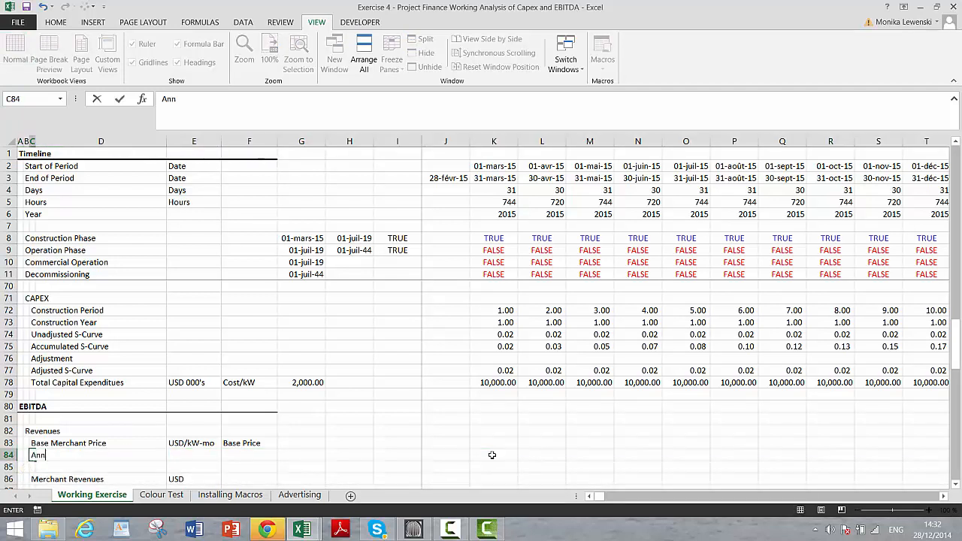
type("ual Growth")
key("Return")
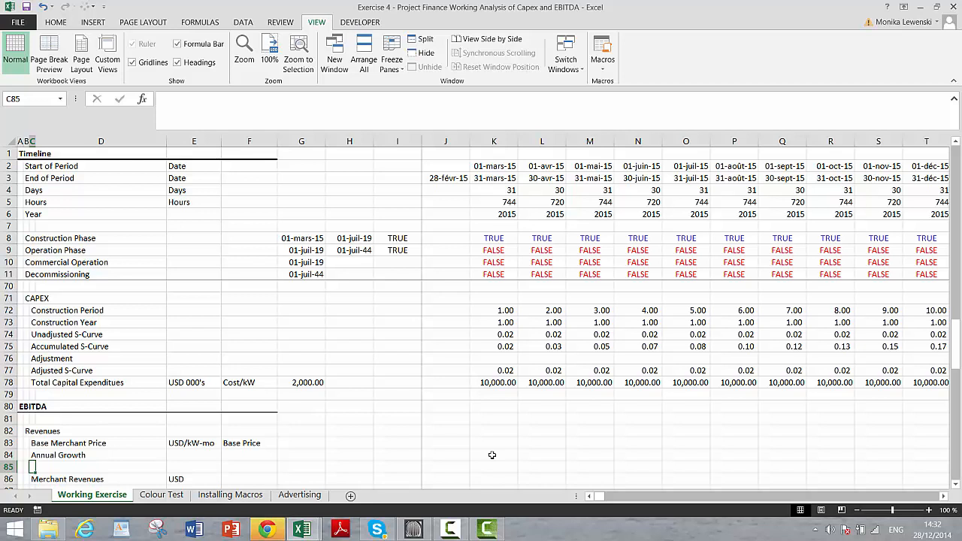
- Label the row below Annual Growth as "Periodic/Monthly Growth" in C85
type("Periods")
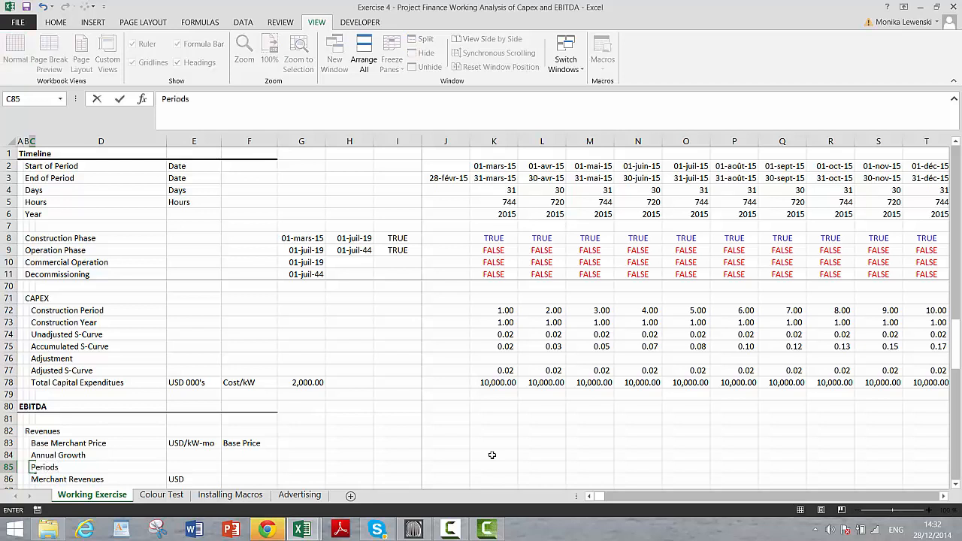
key("BackSpace")
type("dic")
type("/Month")
type("ly Grwth")
key("BackSpace")
key("BackSpace")
key("BackSpace")
type("ot")
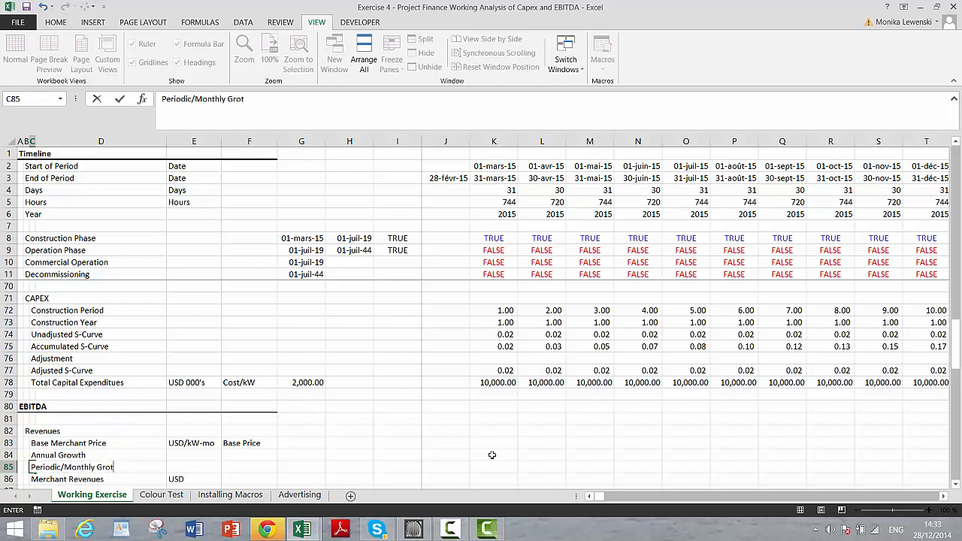
key("BackSpace")
type("wth")
key("Return")
- Insert a row below Periodic/Monthly Growth and label it "Price Index" in C86
key("shift+space")
key("ctrl+shift+plus")
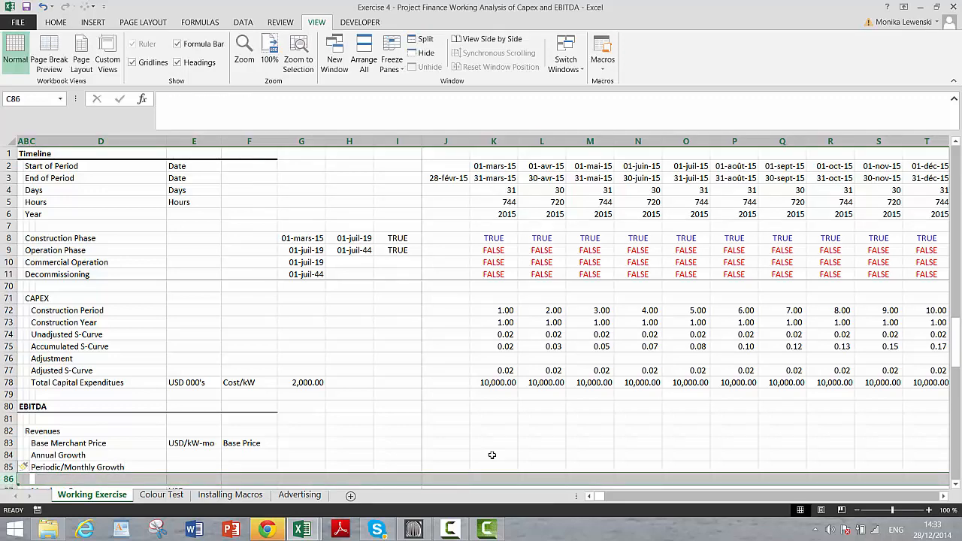
key("Down")
key("Down")
key("Down")
key("Up")
key("Up")
key("Up")
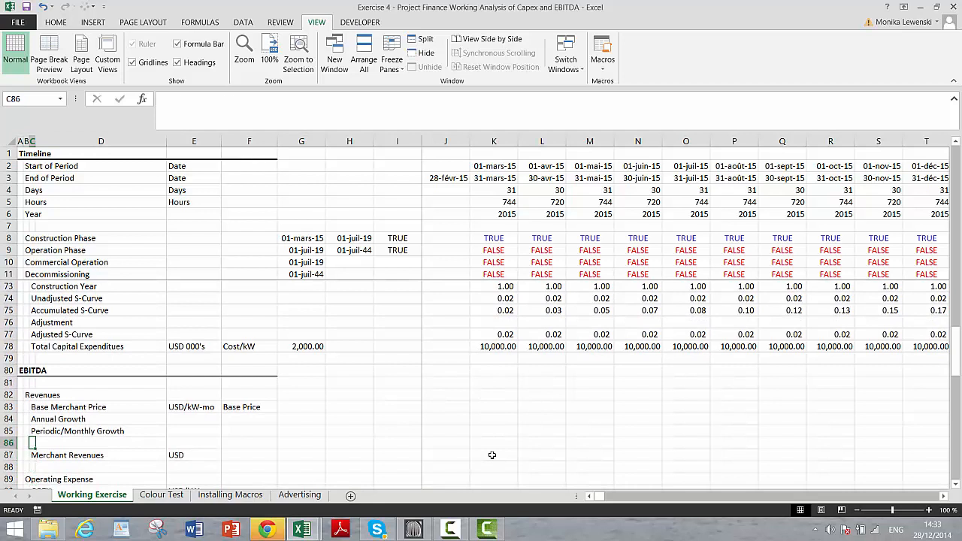
type("Pr")
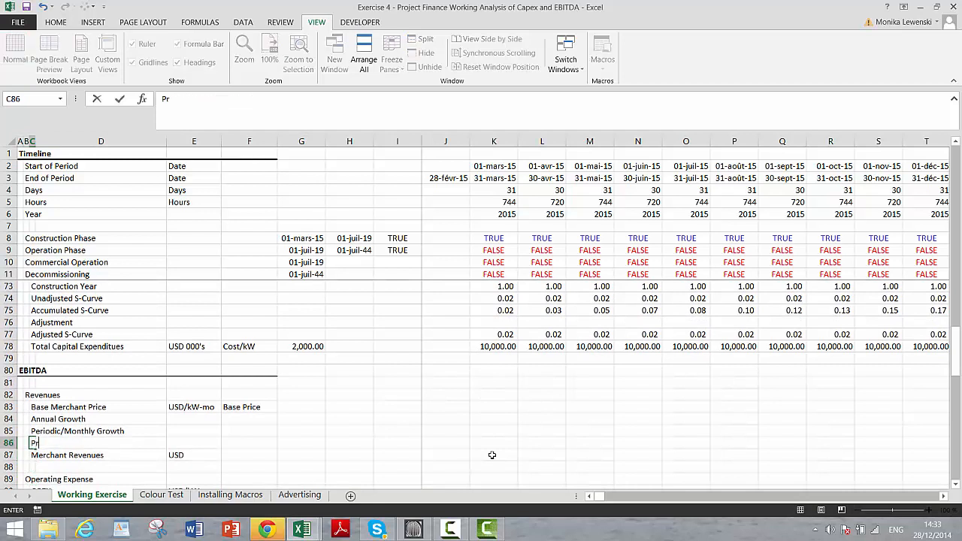
type("in")
key("BackSpace")
type("ced")
key("BackSpace")
key("BackSpace")
type("x")
key("Return")
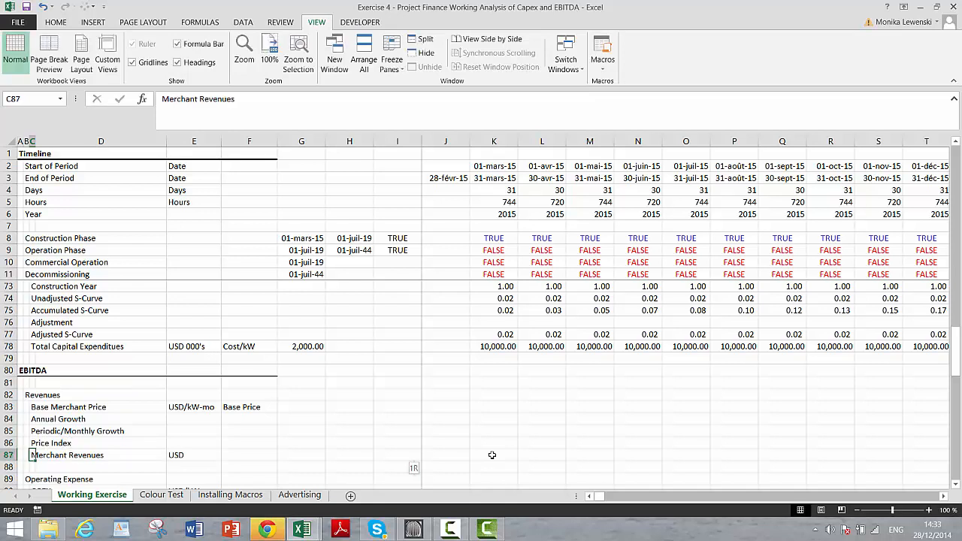
- Insert a blank row between Price Index and Merchant Revenues and select its label cell C87
key("shift+space")
key("ctrl+shift+plus")
key("ctrl+Left")
key("Right")
key("Right")
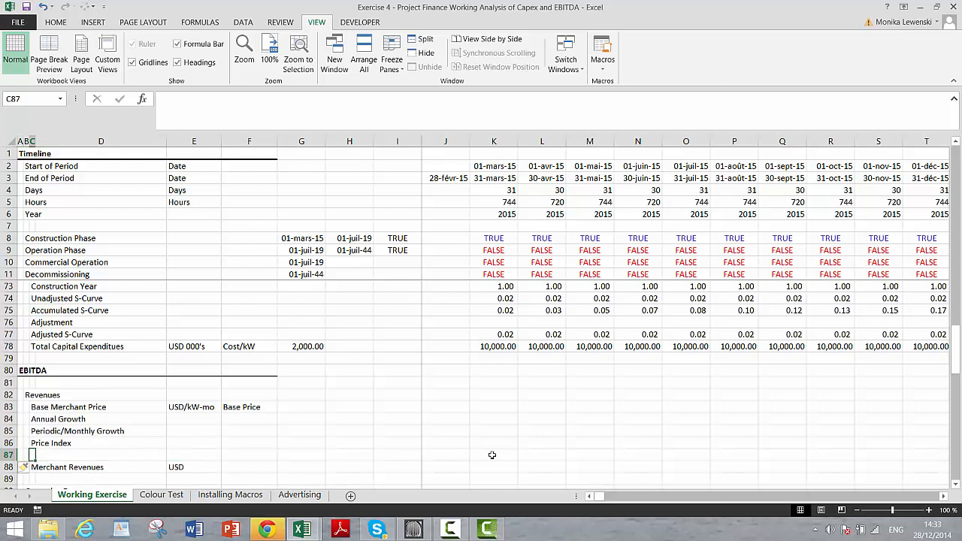
- Label the empty row 87 below Price Index as "Nominal Price"
type("M")
key("Delete")
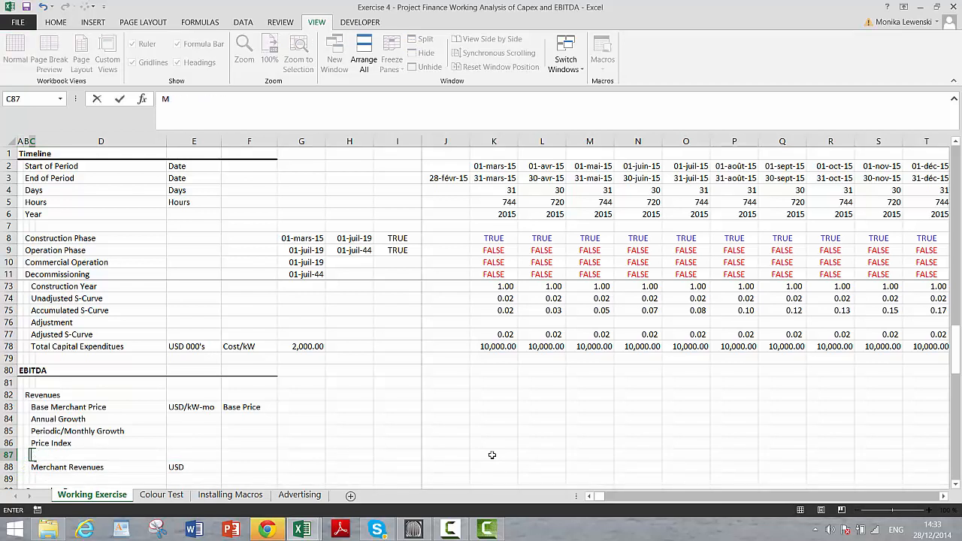
type("Nominal Price")
key("Return")
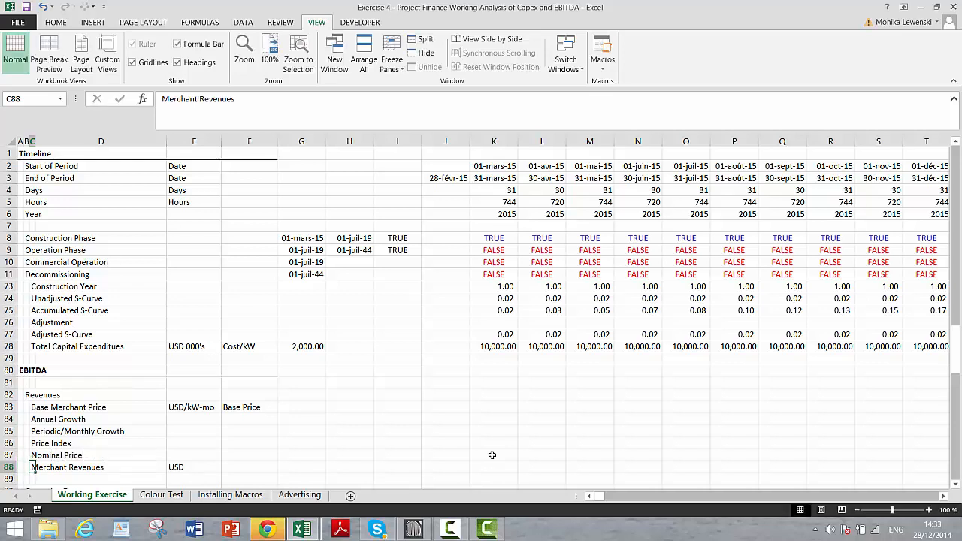
- Insert a blank row between Nominal Price and Merchant Revenues in the EBITDA section
key("shift+space")
key("ctrl+shift+plus")
key("Up")
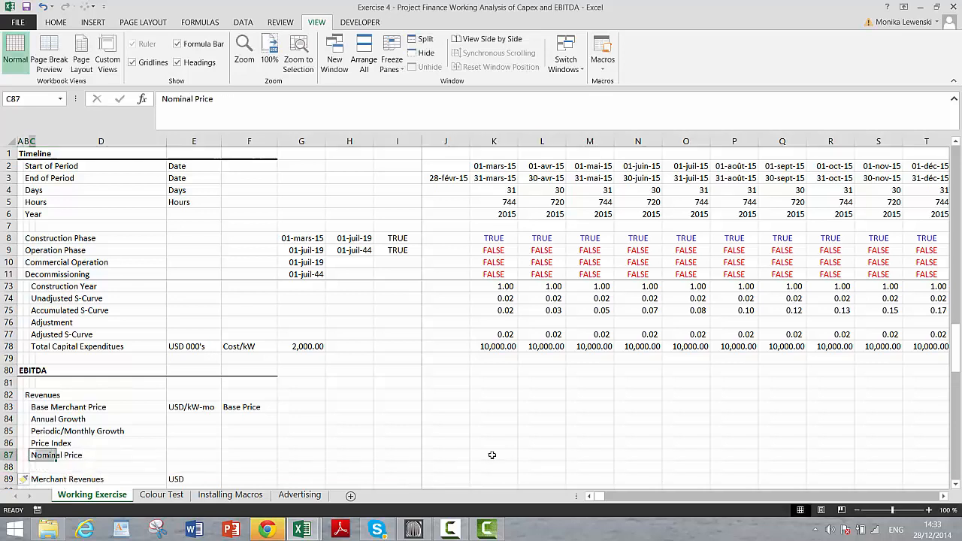
key("Right")
key("Down")
key("Left")
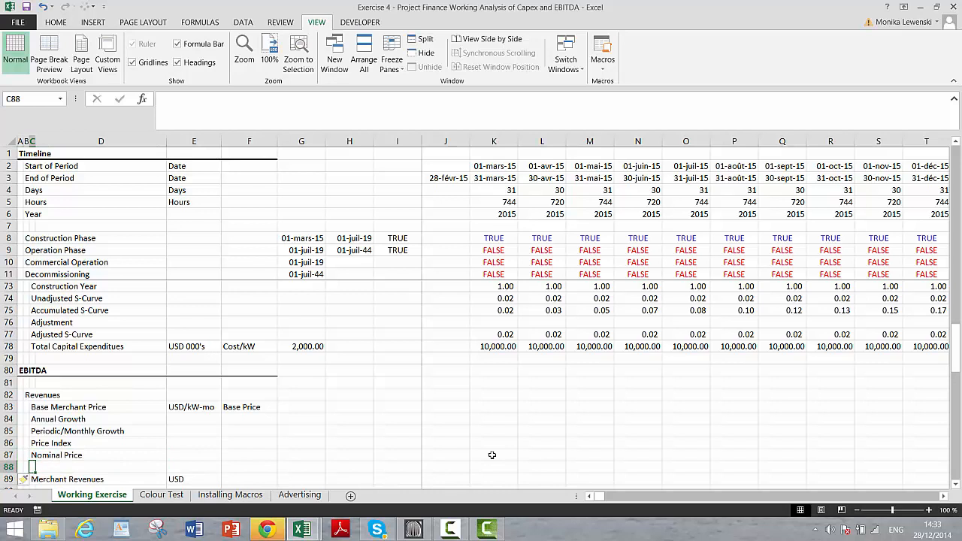
- Label row 88 above Merchant Revenues as "Generation" and give it the unit MWH
type("Gen")
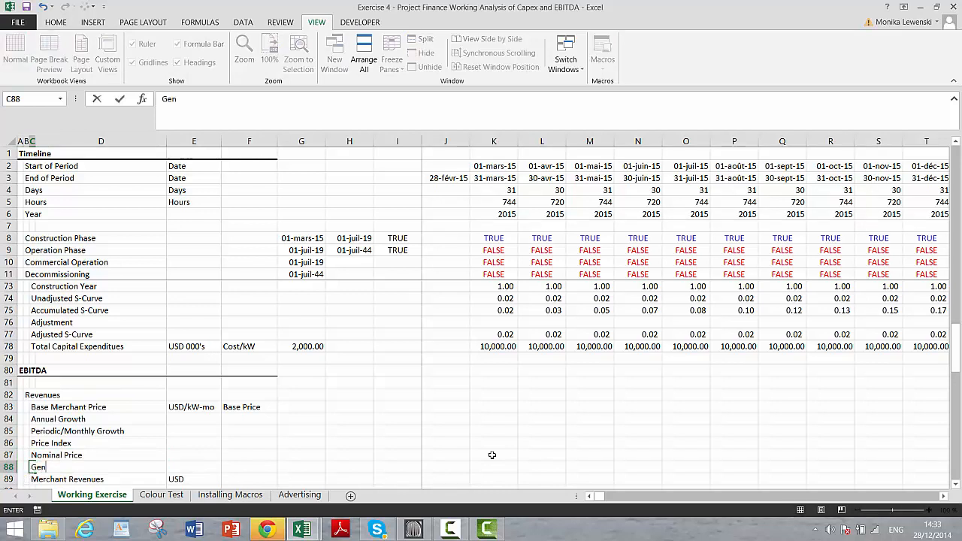
type("eration")
key("Right")
key("Right")
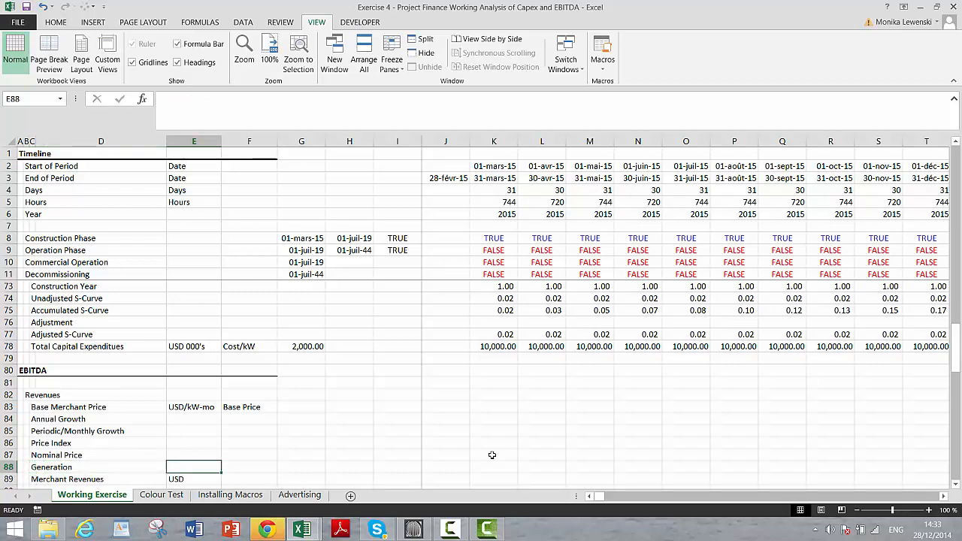
type("MWH")
key("Return")
- Change the unit of the Merchant Revenues assumption in cell E39 to USD/MWh
key("Up")
key("Up")
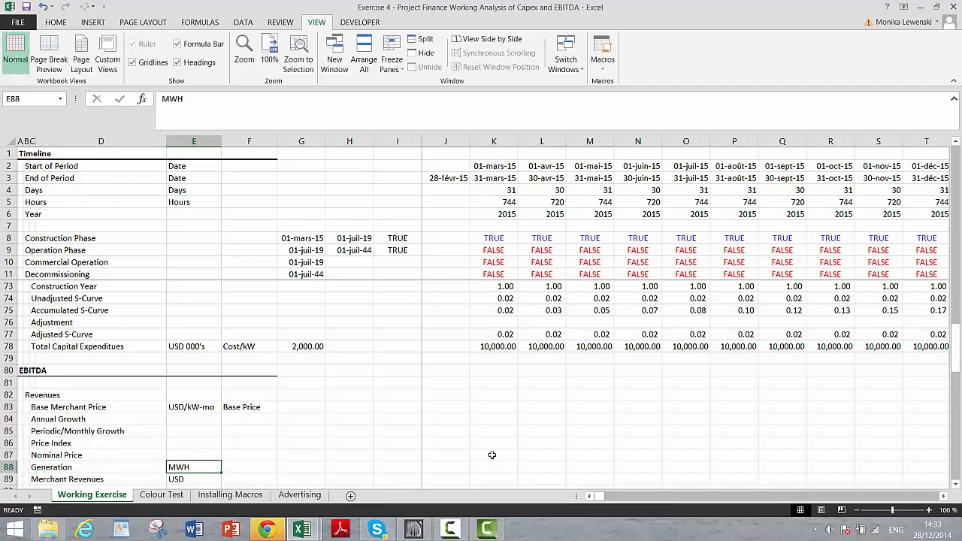
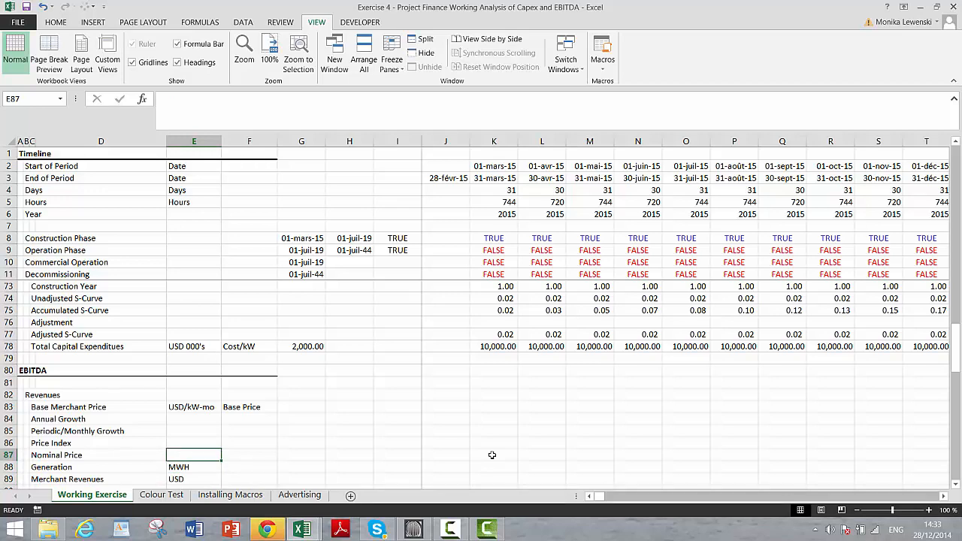
key("Page_Up")
key("Page_Up")
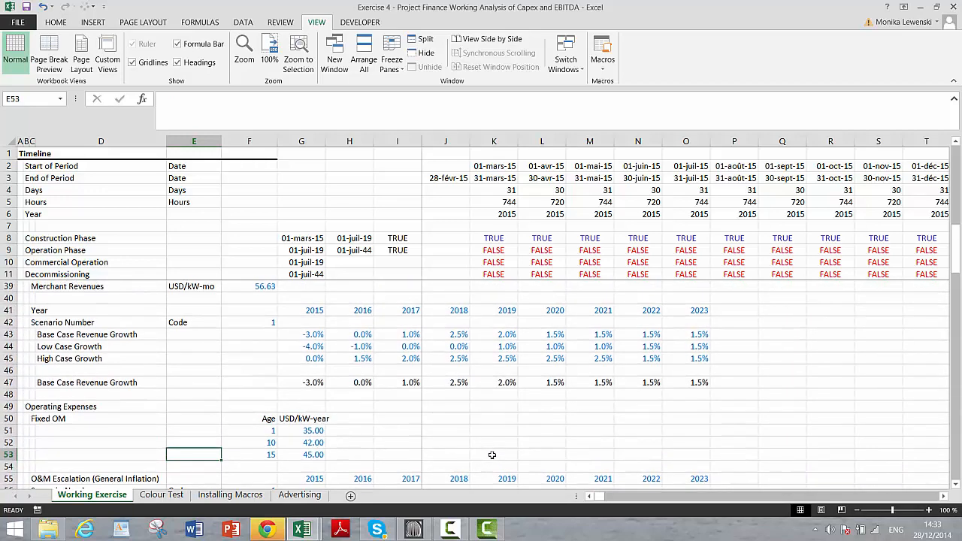
key("Up")
key("Up")
key("Up")
key("Up")
key("Up")
key("Up")
key("Up")
key("Up")
key("Up")
key("Up")
key("Up")
key("Up")
key("Up")
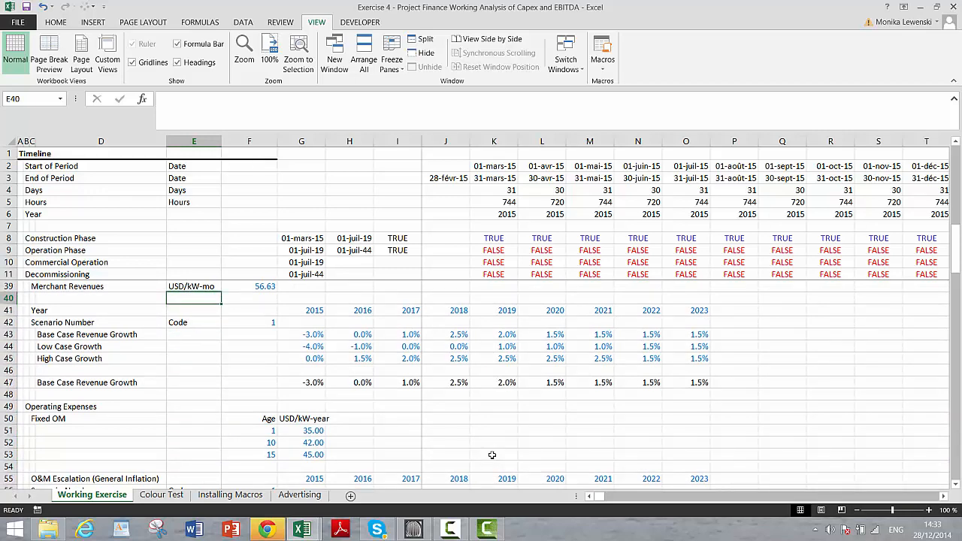
key("Up")
type("USD")
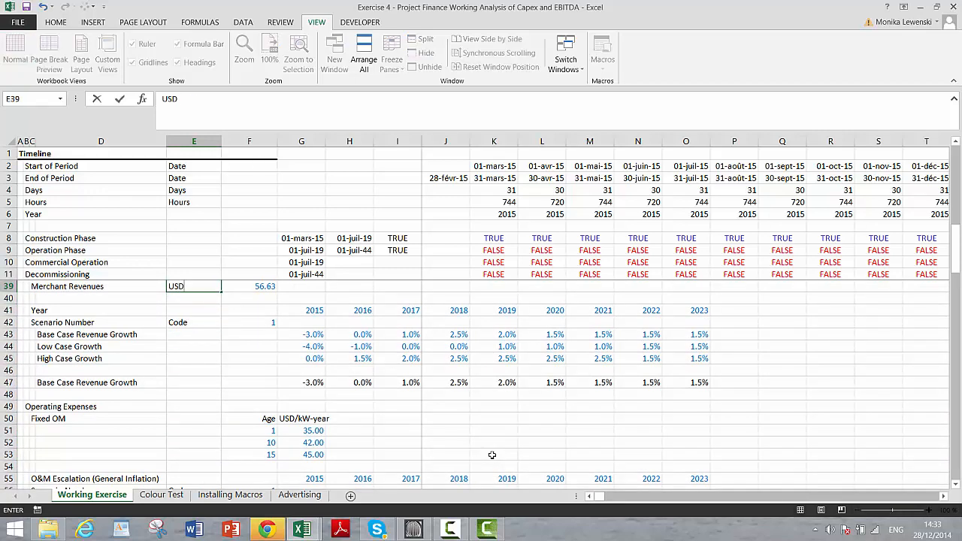
type("/MWh")
key("Return")
- Change the unit of Base Merchant Price in cell E83 to USD/MWH
key("Page_Down")
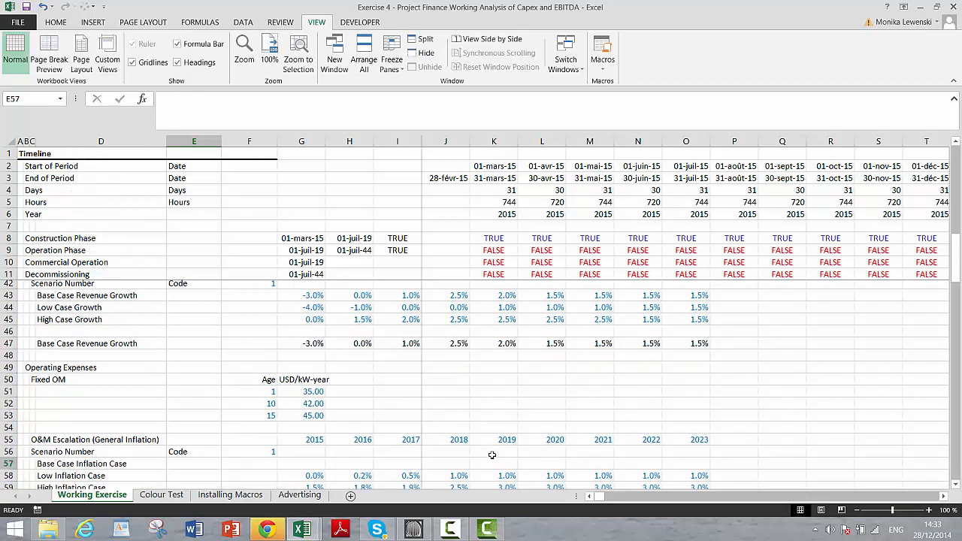
key("Page_Down")
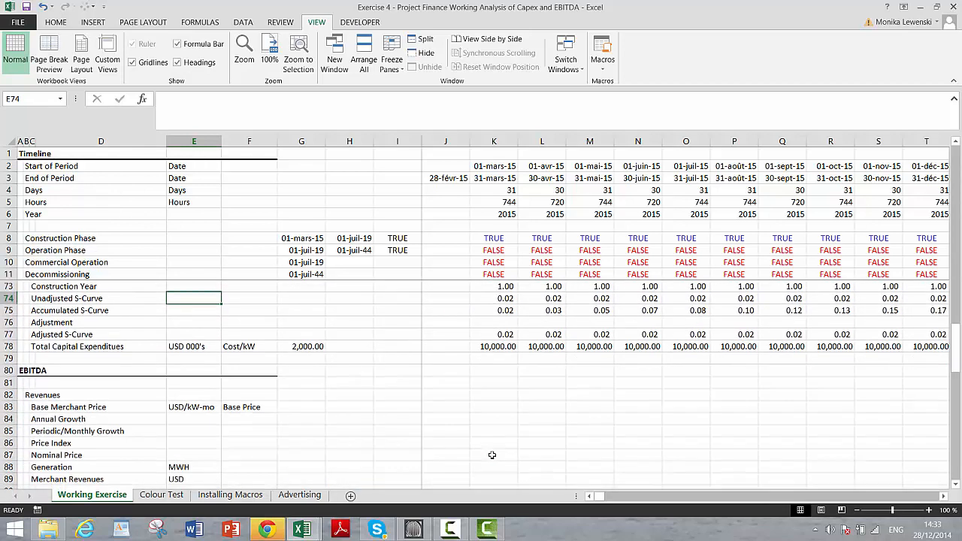
key("Down")
key("Left")
key("Left")
key("Left")
key("Left")
key("Down")
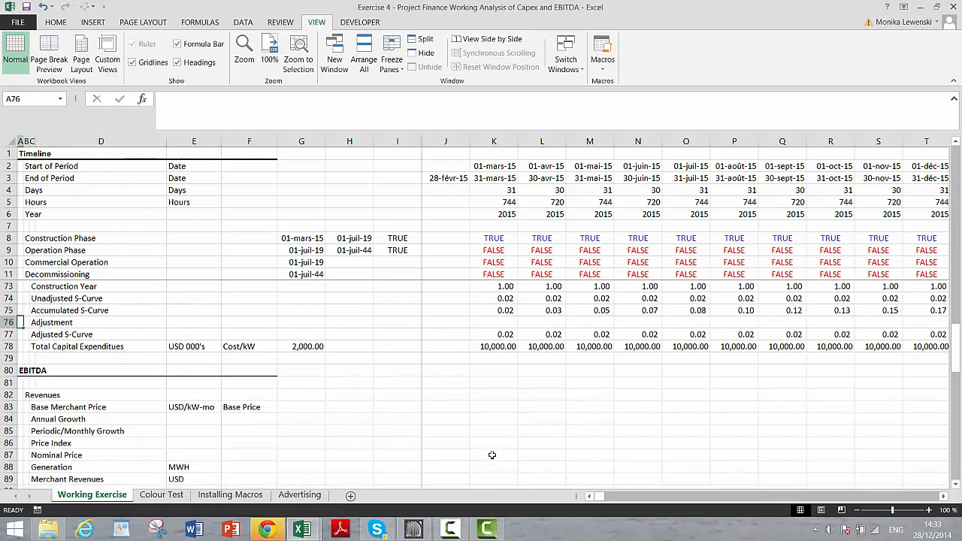
key("Down")
key("Down")
key("Down")
key("Down")
key("Down")
key("Down")
key("Down")
key("Right")
key("Right")
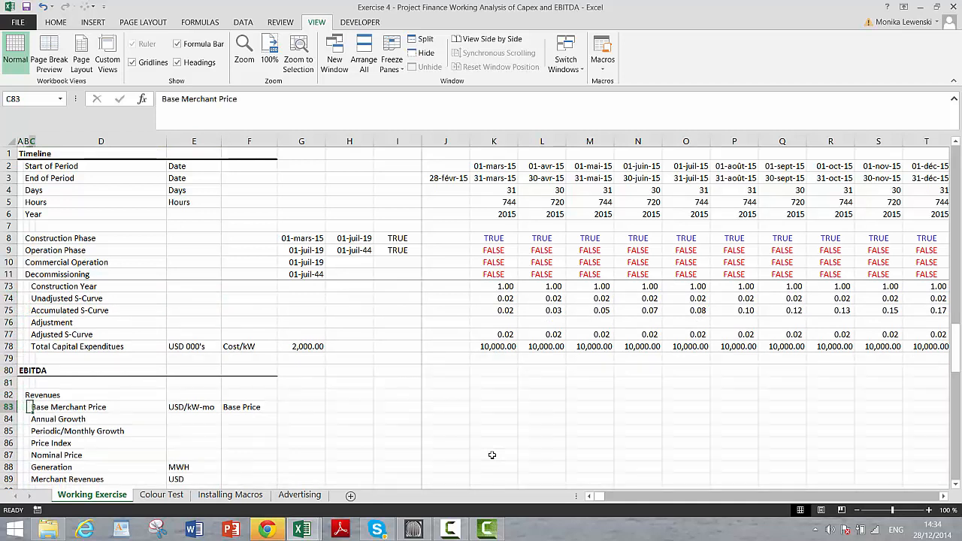
key("Right")
key("Right")
type("USD")
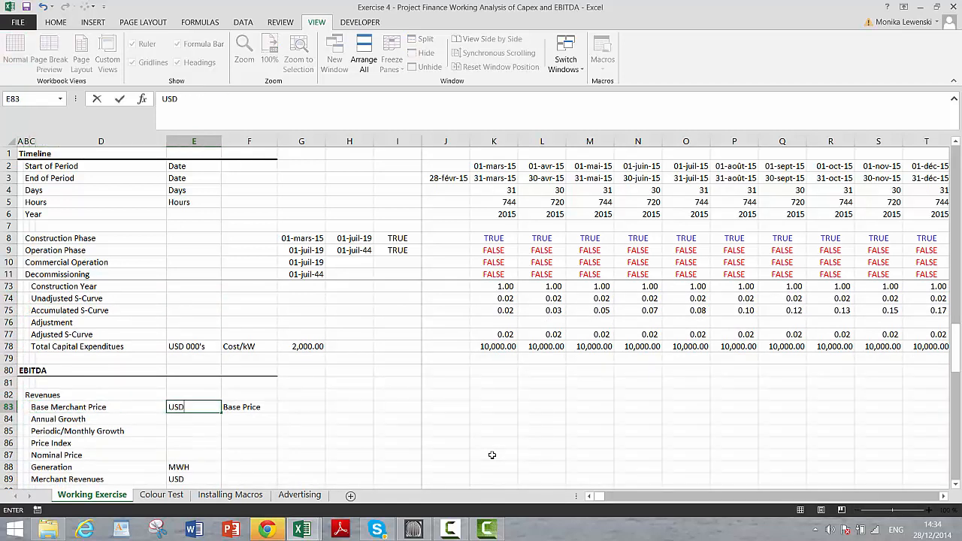
type("/MWH")
key("Return")
- Check the units of the rows from Base Merchant Price down to Pre-tax IRR
key("Down")
key("Down")
key("Down")
key("Down")
key("Down")
key("Down")
key("Down")
key("Down")
key("Down")
key("Down")
key("Down")
key("Down")
key("Down")
key("Down")
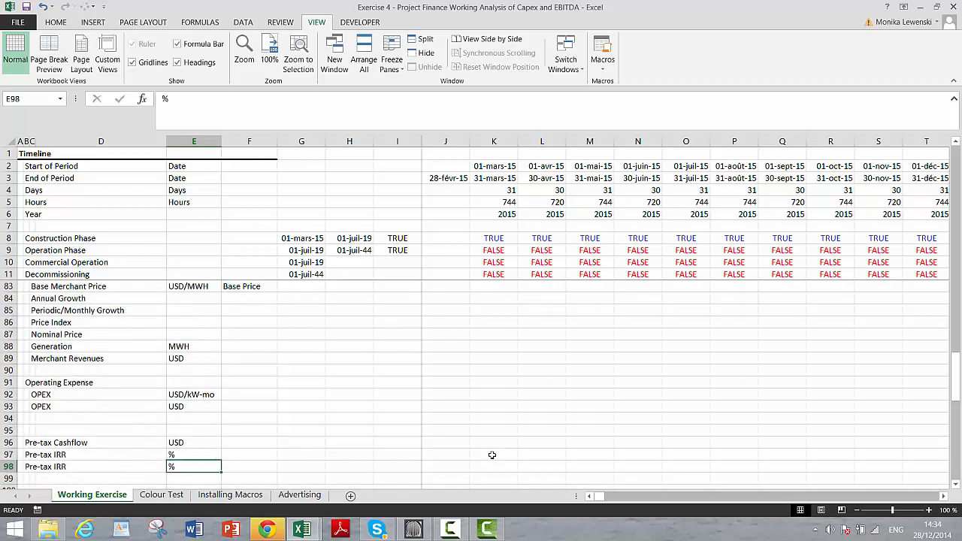
key("Up")
key("Up")
key("Up")
key("Up")
key("Up")
key("Up")
key("Up")
key("Up")
key("Up")
key("Up")
key("Up")
key("Up")
key("Up")
key("Up")
key("Up")
key("Up")
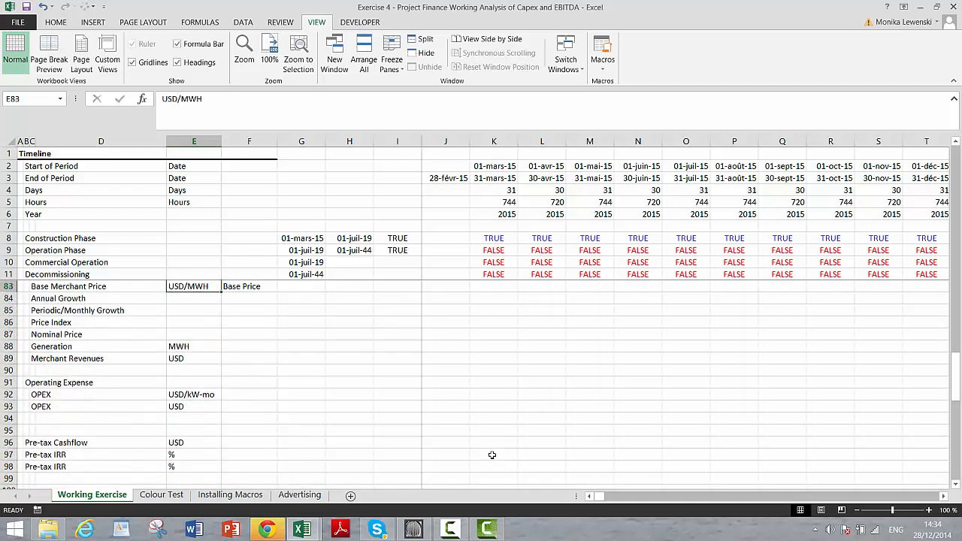
- Change the unit of Merchant Revenues in cell E89 to USD 000's
key("Down")
key("Down")
key("Down")
key("Down")
key("Down")
key("Down")
key("Down")
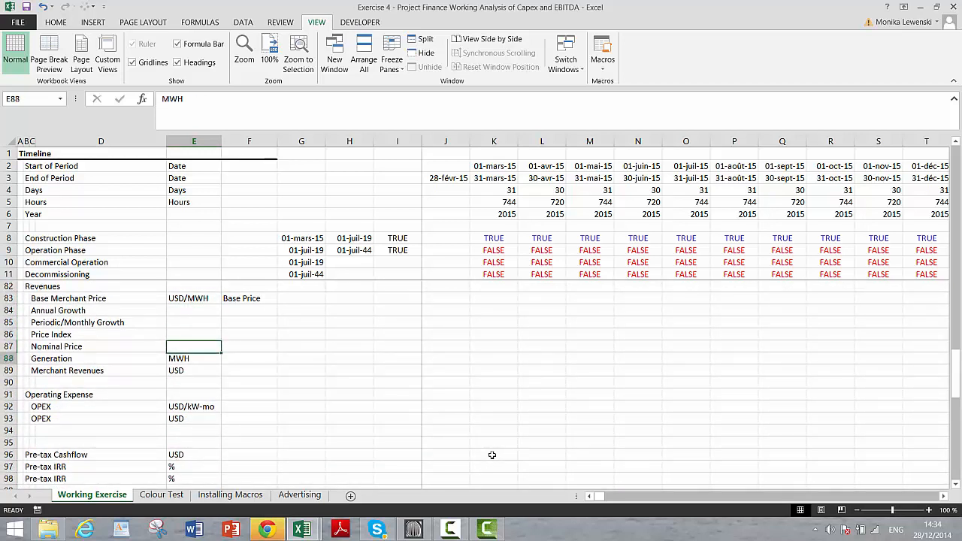
type("USD")
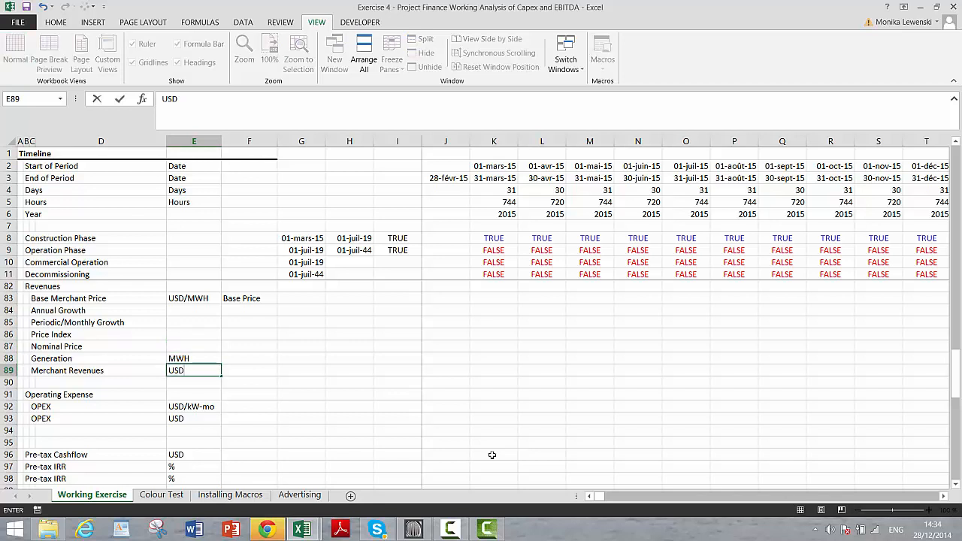
type(" 000's")
key("Return")
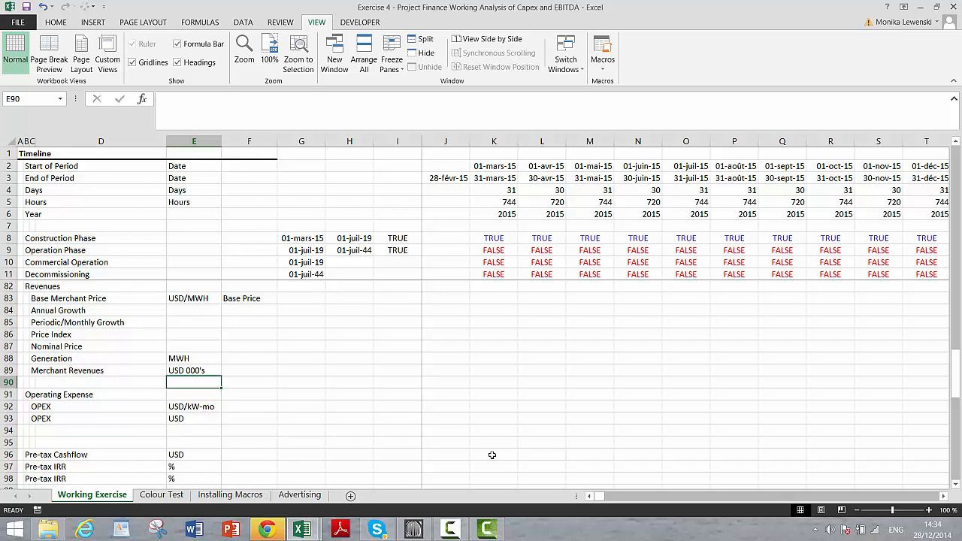
- Apply a top and thick bottom border to the Merchant Revenues row 89 from column C to the sheet's last column
key("Up")
key("Left")
key("Left")
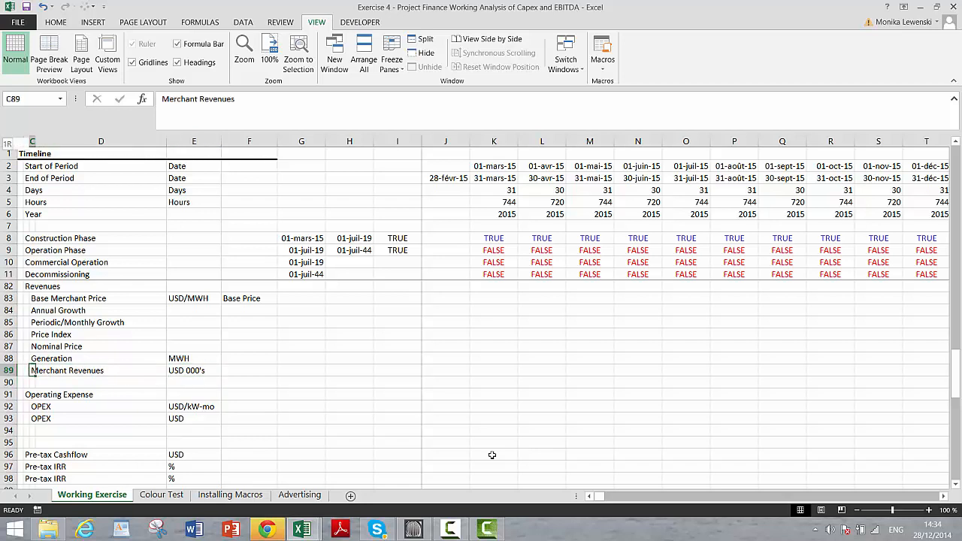
key("ctrl+shift+Right")
key("ctrl+shift+Right")
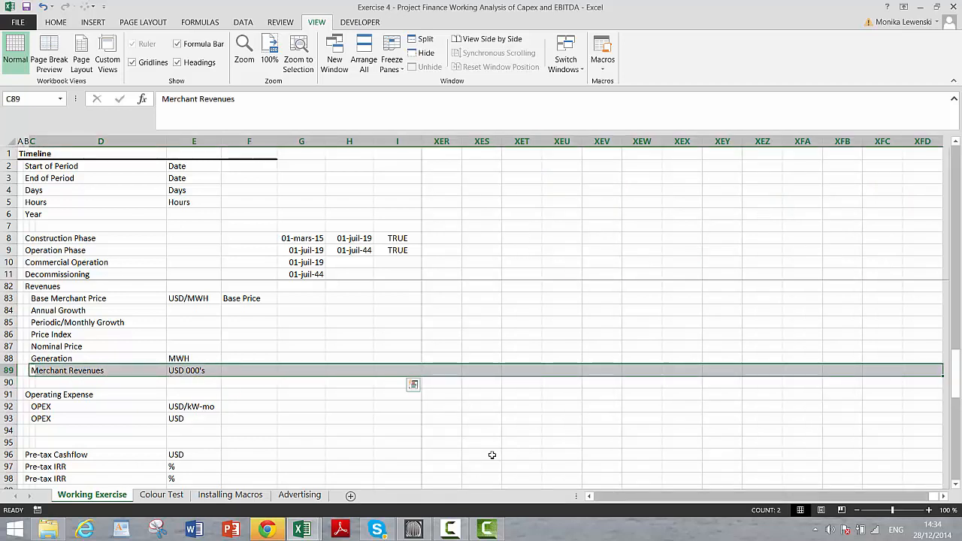
left_click(54, 22)
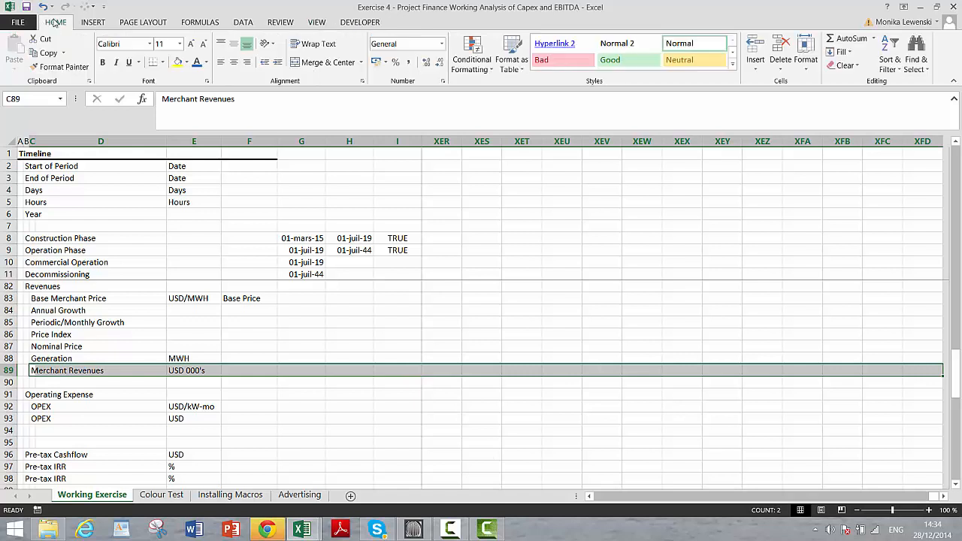
left_click(162, 63)
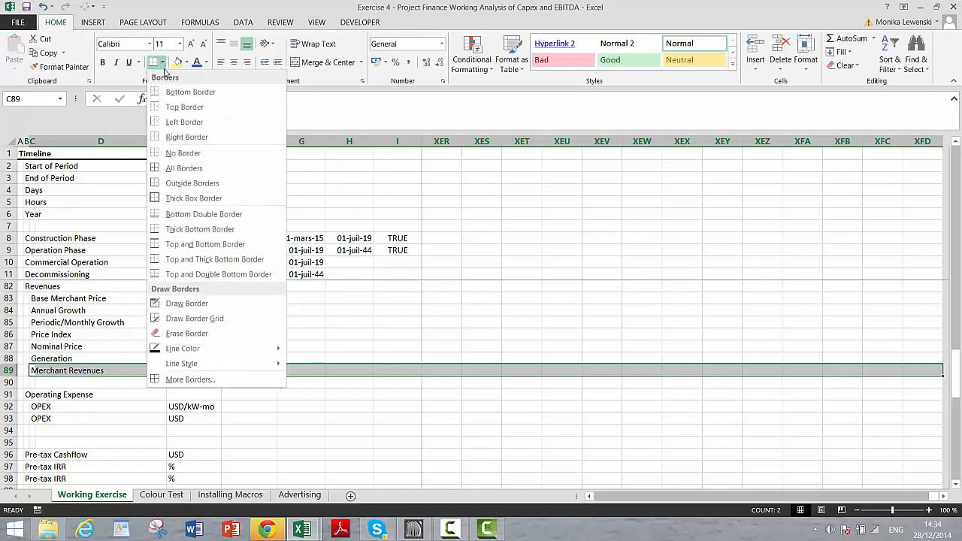
left_click(154, 266)
- Apply the same top and thick bottom border to the Total Capital Expenditues row 78 from column C through OE
key("Up")
key("Up")
key("Up")
key("Up")
key("Up")
key("Up")
key("Up")
key("Up")
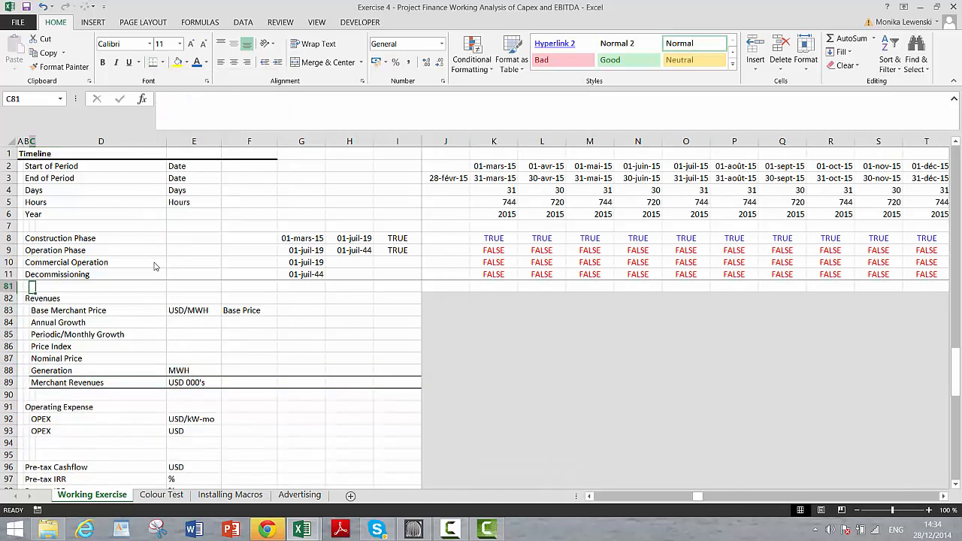
key("Up")
key("Up")
key("Up")
key("Up")
key("Up")
key("Up")
key("Down")
key("Down")
key("Down")
key("shift+Right")
key("shift+Right")
key("shift+Right")
key("shift+Right")
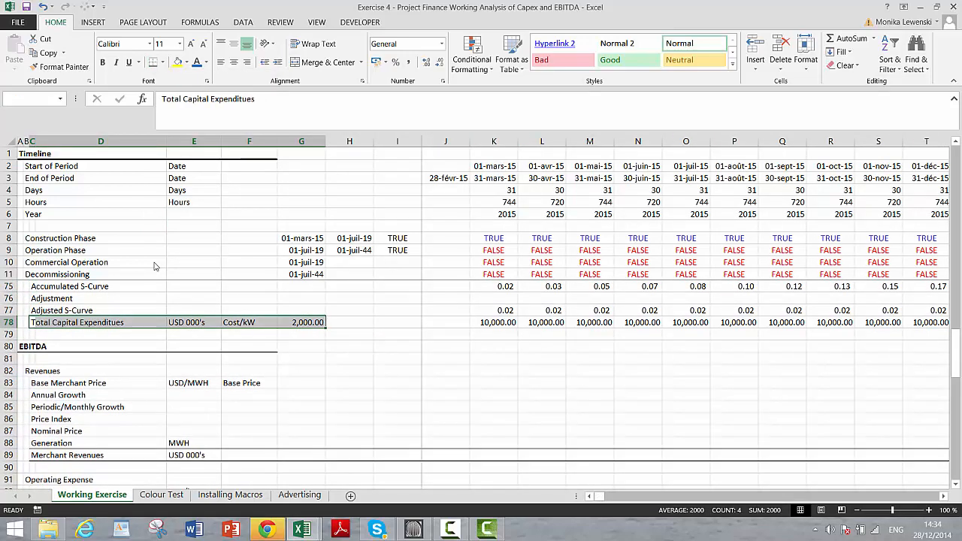
key("ctrl+shift+Right")
key("ctrl+shift+Right")
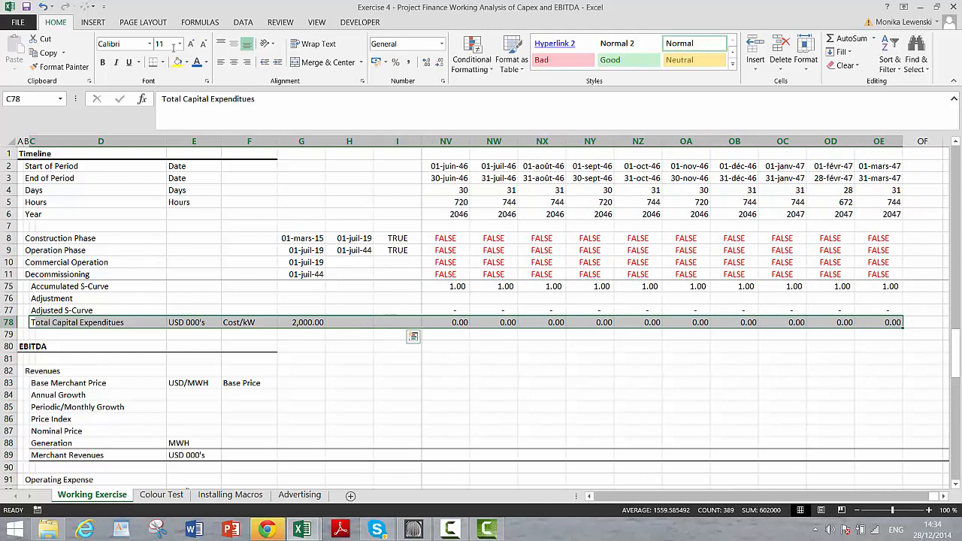
left_click(155, 66)
- Look over the EBITDA rows below Total Capital Expenditues, down past Pre-tax IRR
key("Down")
key("Down")
key("Down")
key("Down")
key("Down")
key("Down")
key("Down")
key("Down")
key("Down")
key("Down")
key("Down")
key("Down")
key("Down")
key("Down")
key("Down")
key("Down")
key("Down")
key("Down")
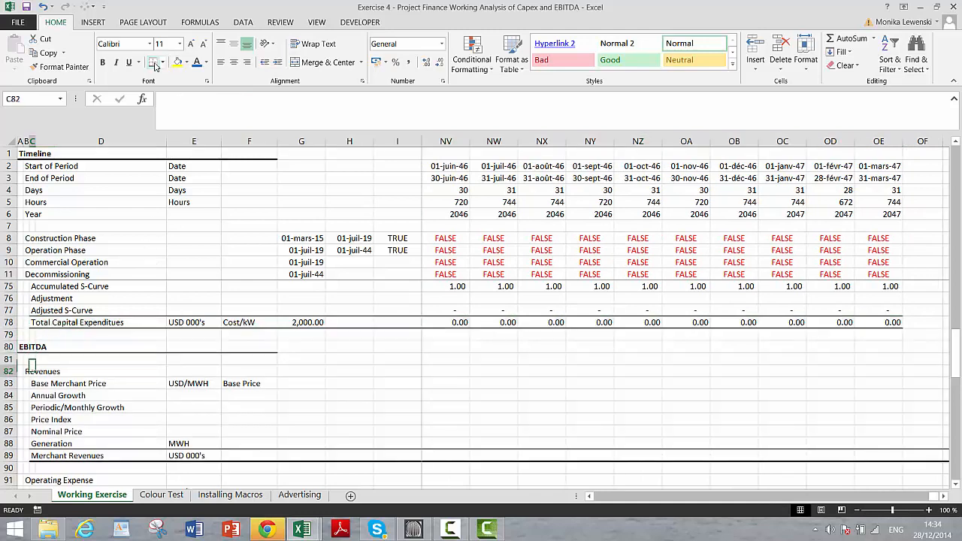
key("Down")
key("Down")
key("Down")
key("Down")
key("Down")
key("Down")
key("Down")
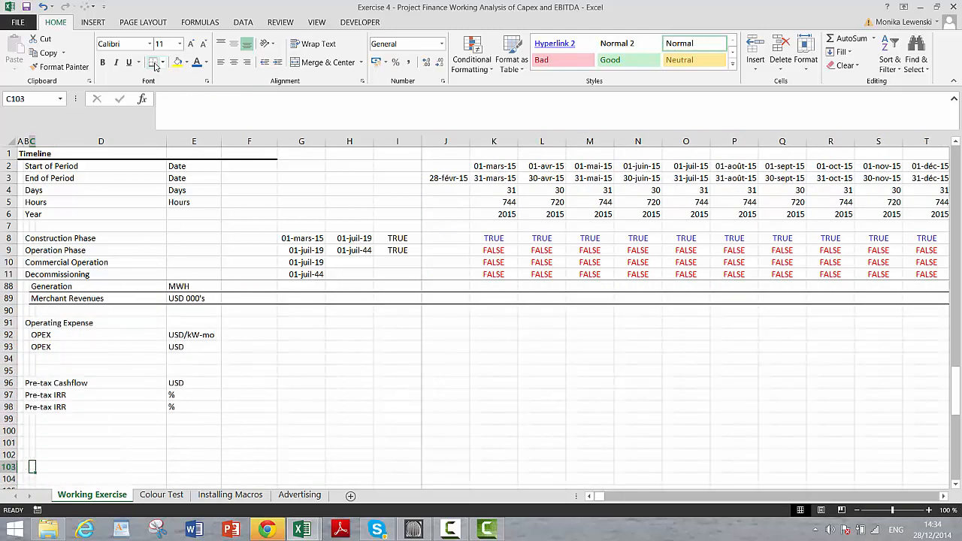
- Link the Base Merchant Price base value in G83 to the Merchant Revenues assumption in F39
key("Up")
key("Up")
key("Up")
key("Up")
key("Up")
key("Up")
key("Up")
key("Up")
key("Up")
key("Up")
key("Up")
key("Up")
key("Up")
key("Up")
key("Up")
key("Up")
key("Up")
key("Up")
key("Up")
key("Up")
key("Down")
key("Down")
key("Down")
key("Down")
key("Down")
key("Down")
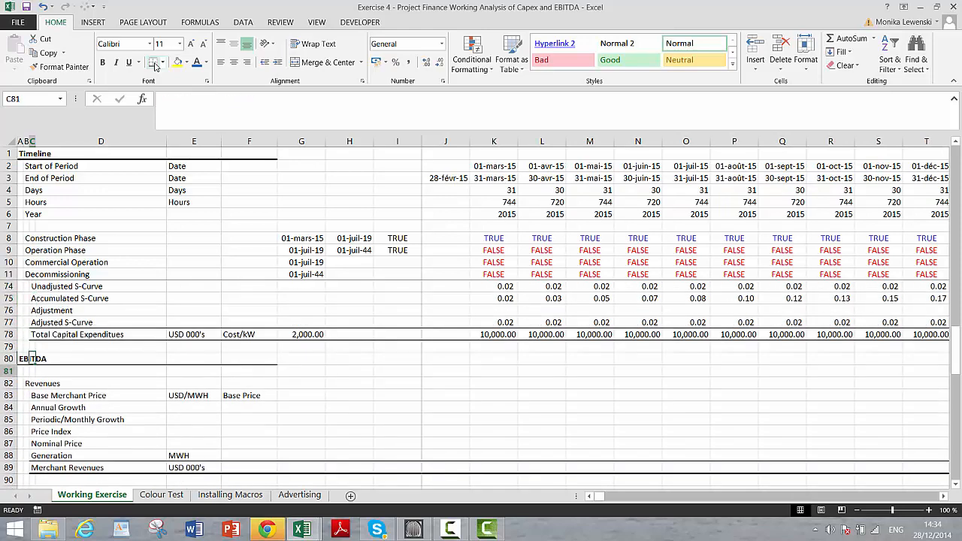
key("Down")
key("Down")
key("Down")
key("Down")
key("Up")
key("Up")
key("Right")
key("Right")
key("Right")
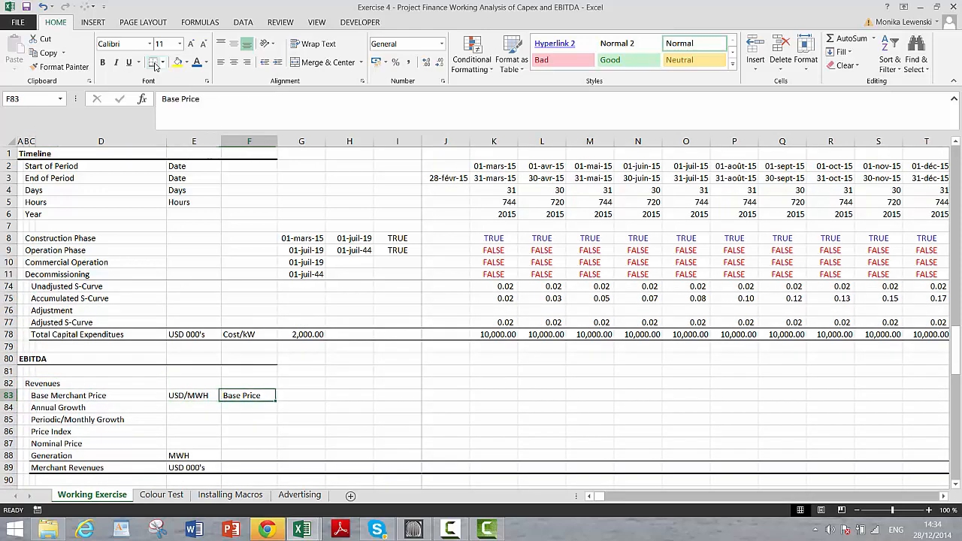
key("Right")
type("=")
key("Up")
key("Up")
key("Up")
key("Up")
key("Up")
key("Up")
key("Up")
key("Up")
key("Up")
key("Up")
key("Up")
key("Up")
key("Up")
key("Up")
key("Up")
key("Up")
key("Up")
key("Up")
key("Up")
key("Up")
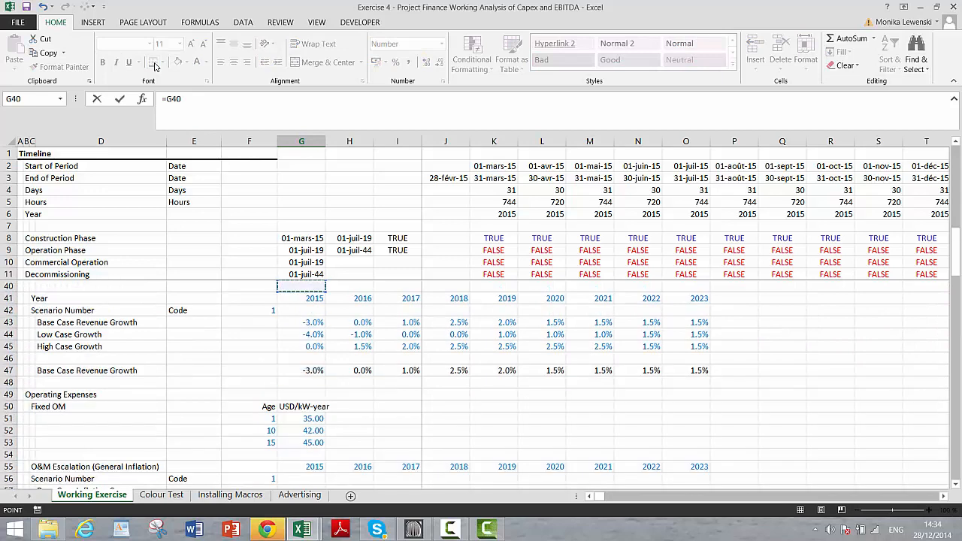
key("Up")
key("Up")
key("Down")
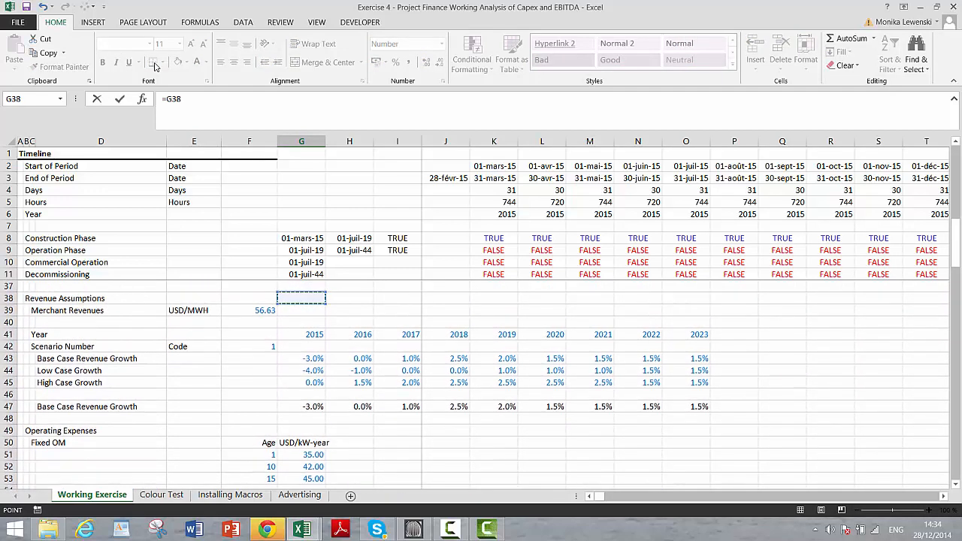
key("Left")
key("Return")
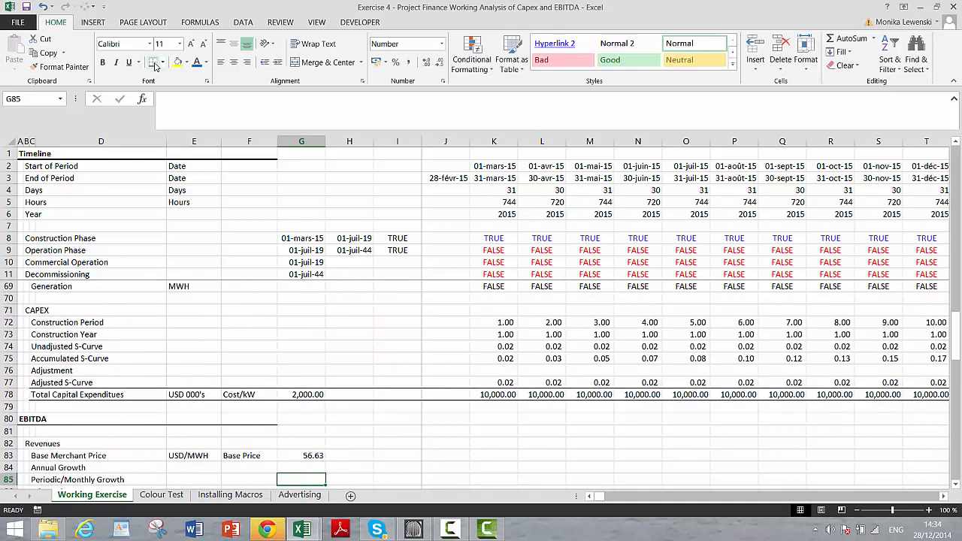
- Enter =$G$83 in K83 as the first timeline period's Base Merchant Price
key("Up")
key("Right")
key("Right")
key("Right")
key("Right")
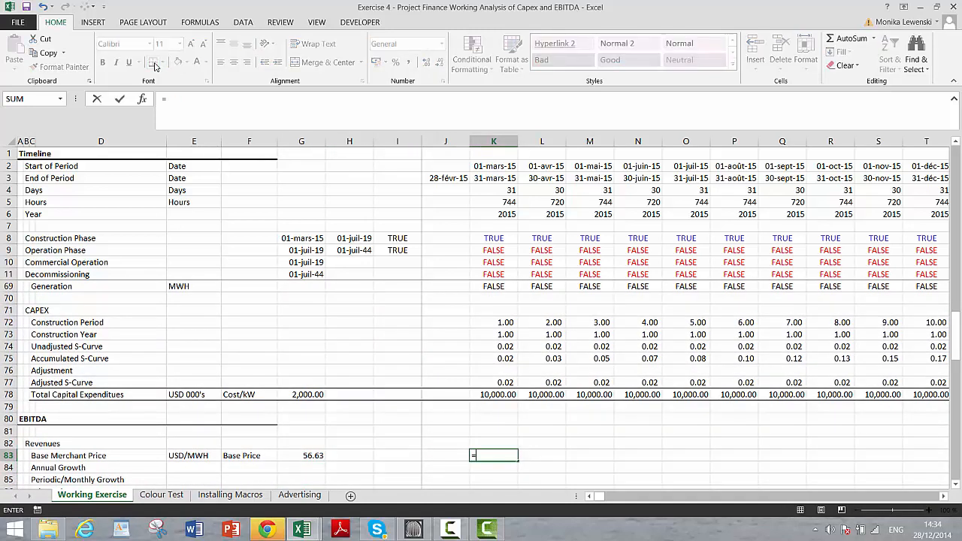
type("=")
key("Left")
key("Left")
key("Left")
key("Left")
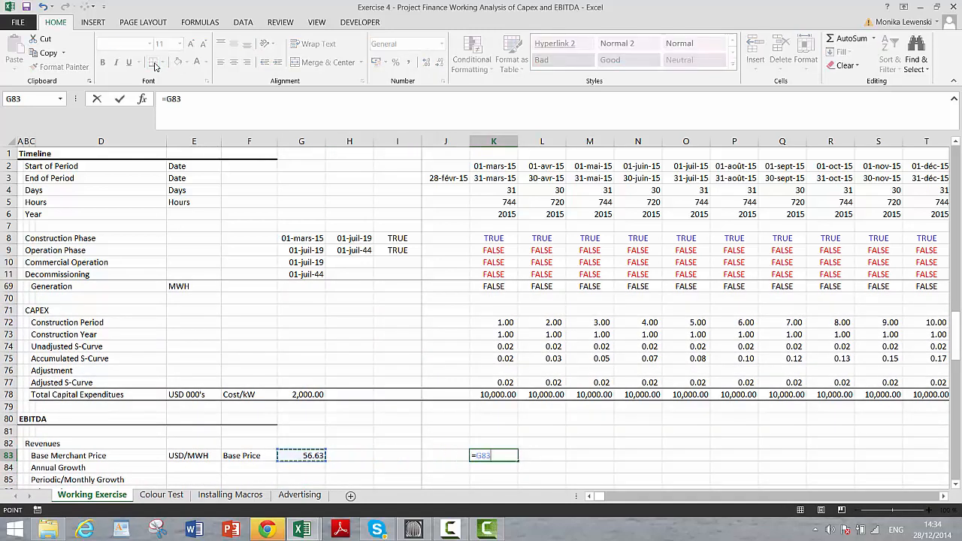
key("F4")
key("Return")
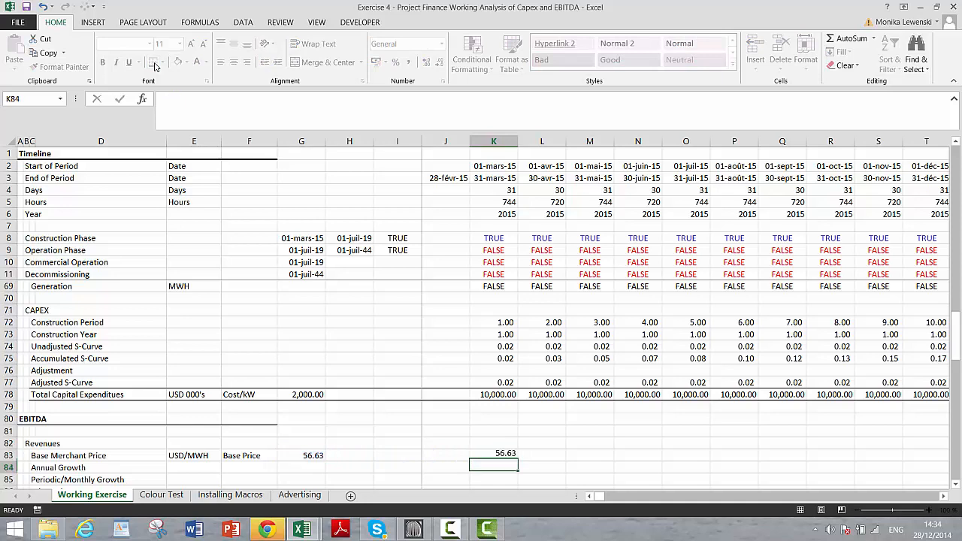
- Fill the Base Merchant Price formula from K83 across the rest of the timeline in row 83
key("Up")
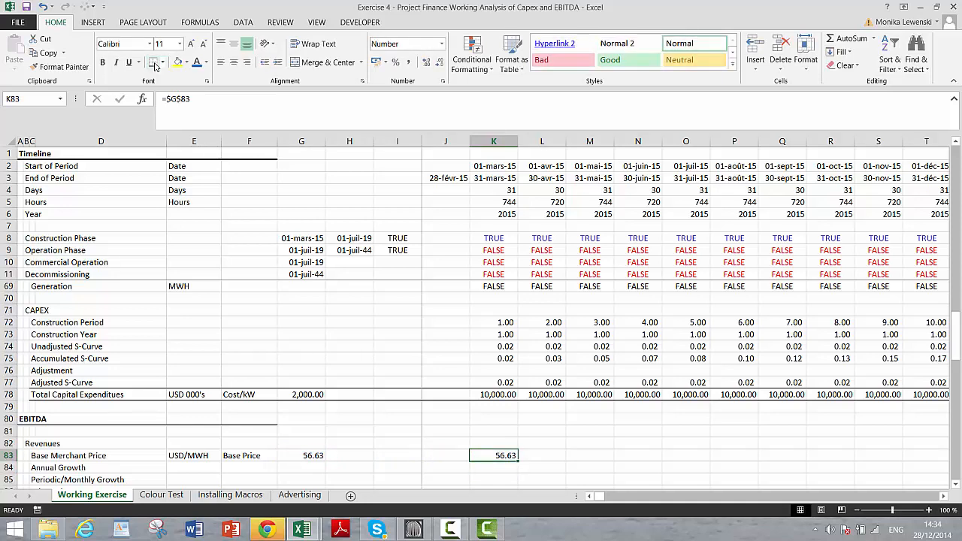
key("ctrl+shift+Right")
key("ctrl+r")
- Enter =LOOKUP(K6;41:41;47:47) in K84 to retrieve the Annual Growth for the period's year
key("Down")
key("Down")
key("Down")
key("Down")
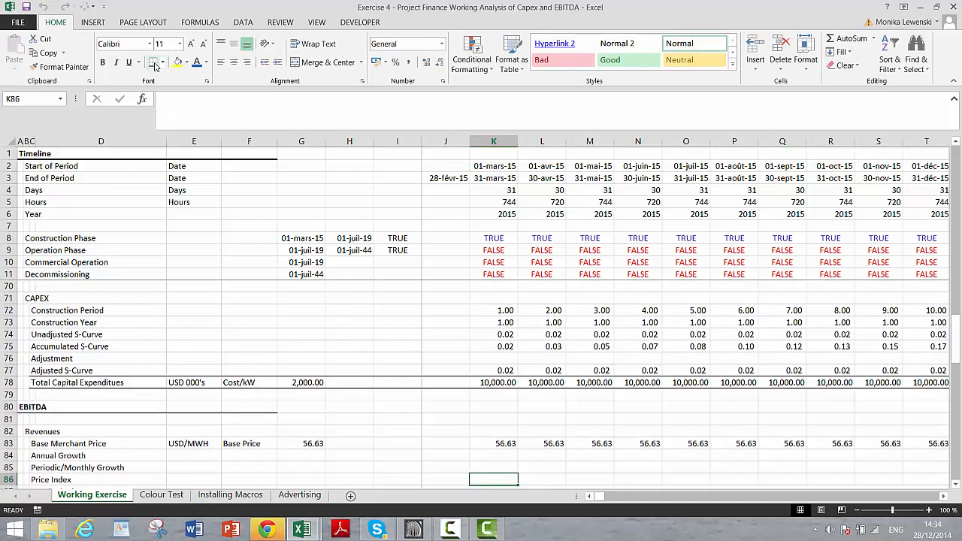
key("Up")
key("Up")
key("Up")
key("Up")
key("Down")
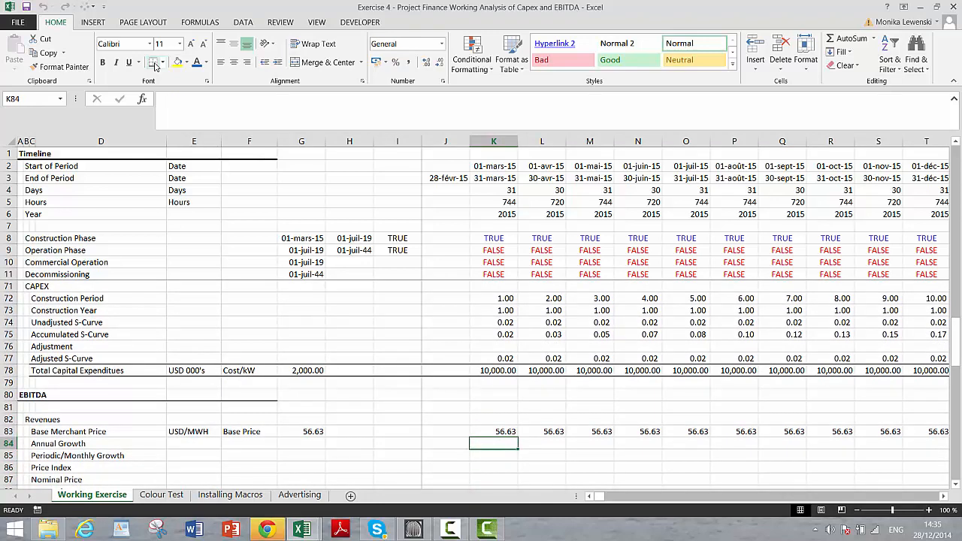
type("=l")
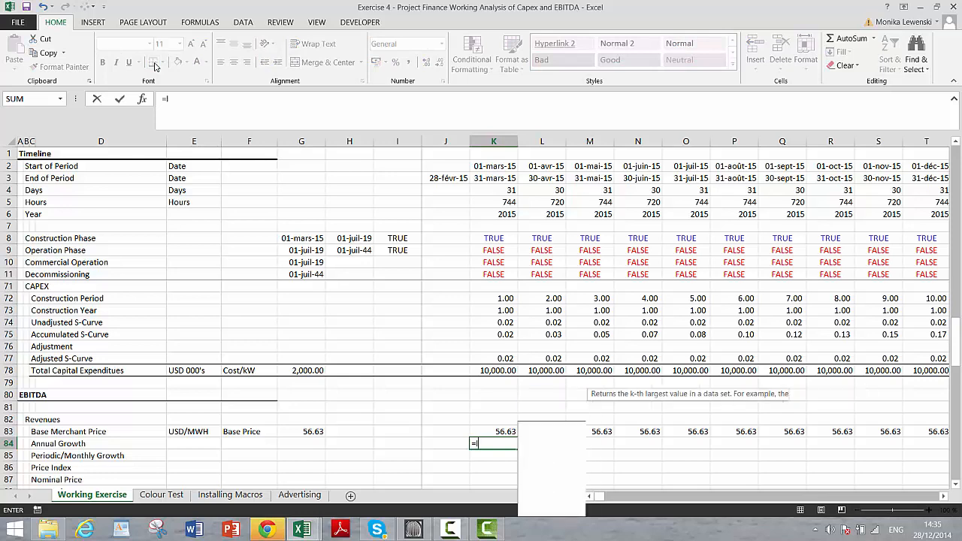
type("oo")
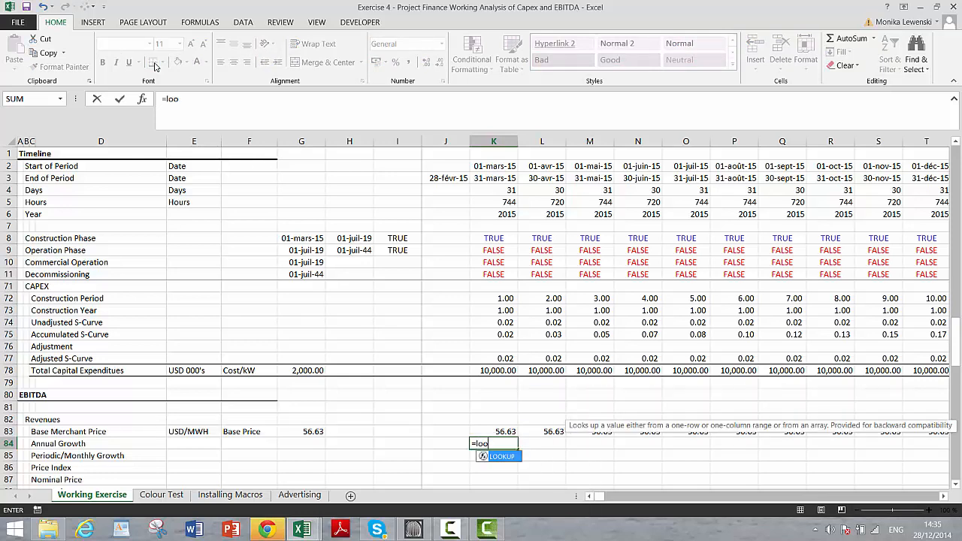
key("Tab")
key("Up")
key("Up")
key("Up")
key("Up")
key("Up")
key("Up")
key("Up")
key("Up")
key("Up")
key("Up")
key("Up")
key("Up")
key("Up")
key("Up")
key("Up")
key("Up")
key("Up")
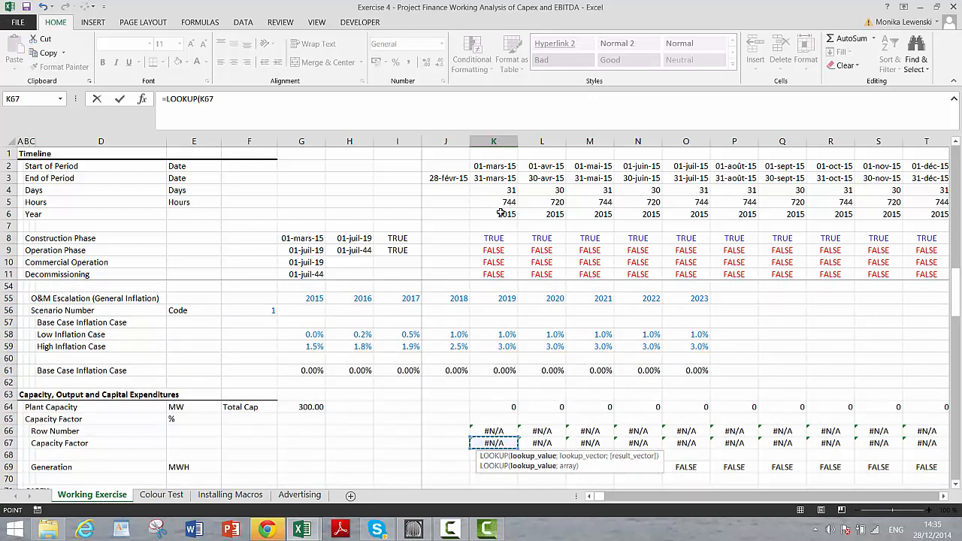
left_click(501, 213)
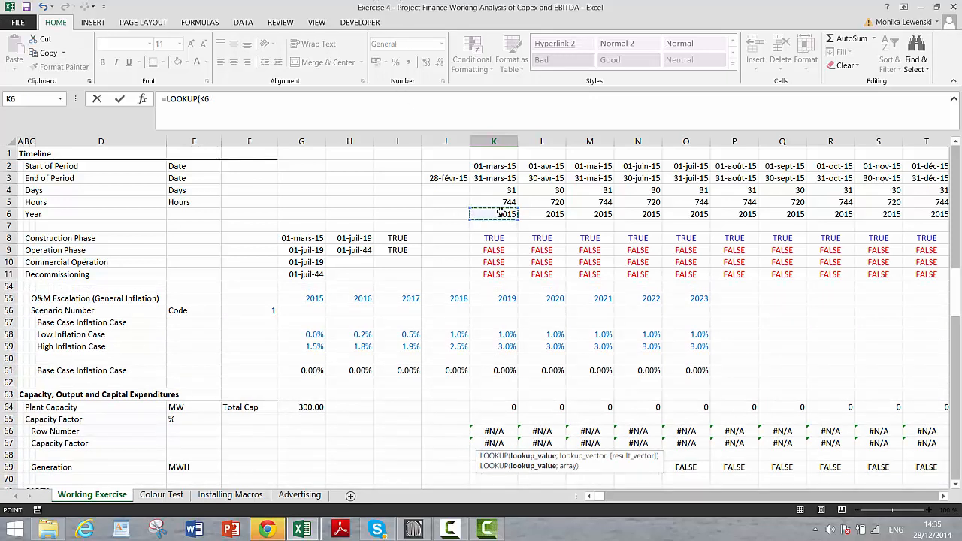
type(";")
scroll(496, 248, "up", 6)
left_click(493, 286)
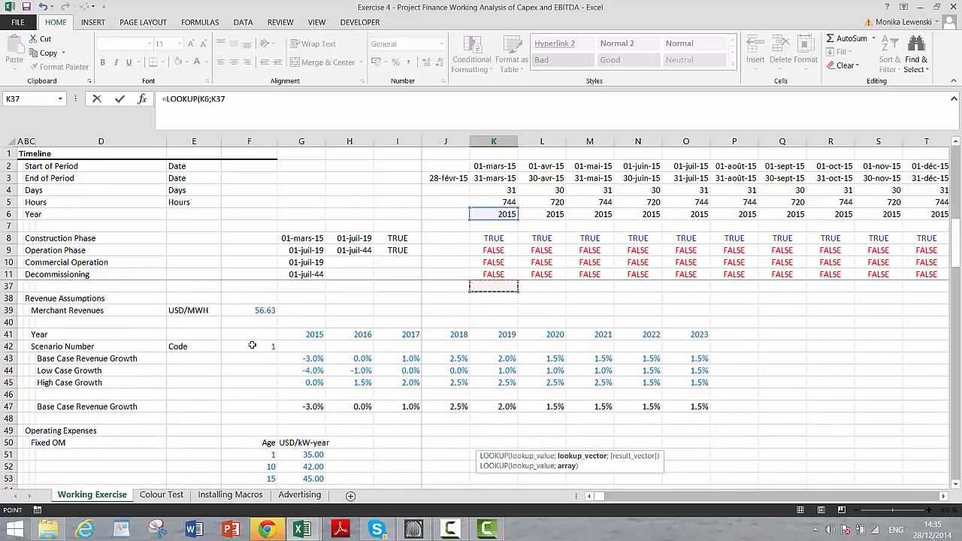
left_click(8, 336)
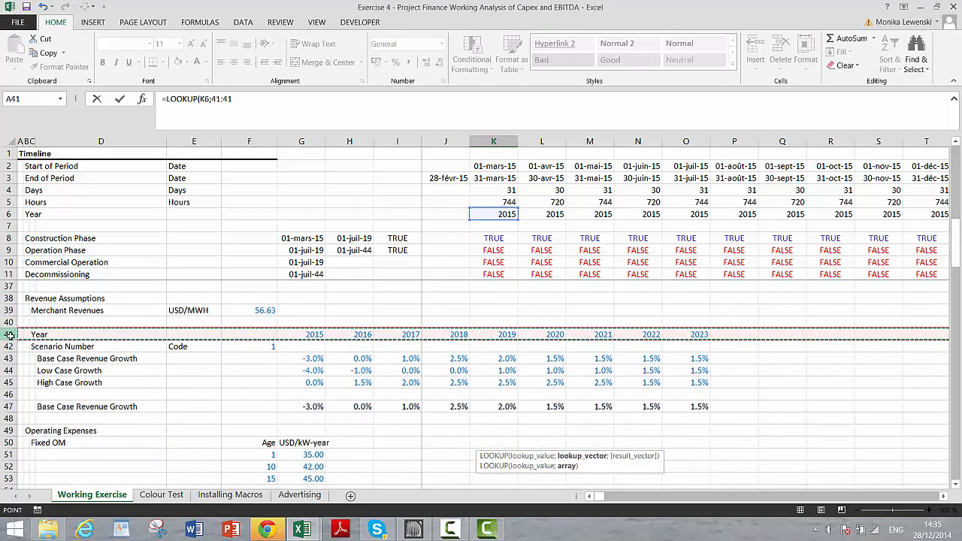
type(";")
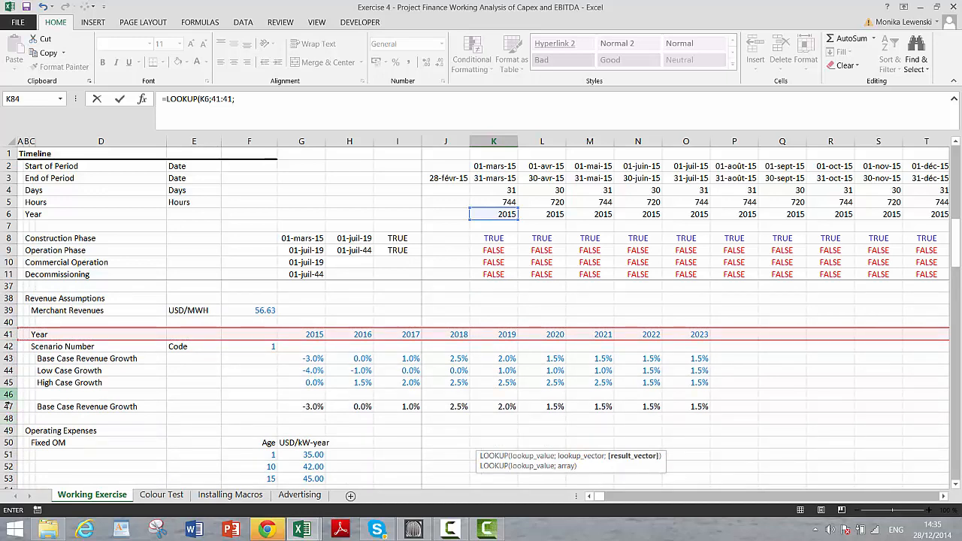
left_click(8, 407)
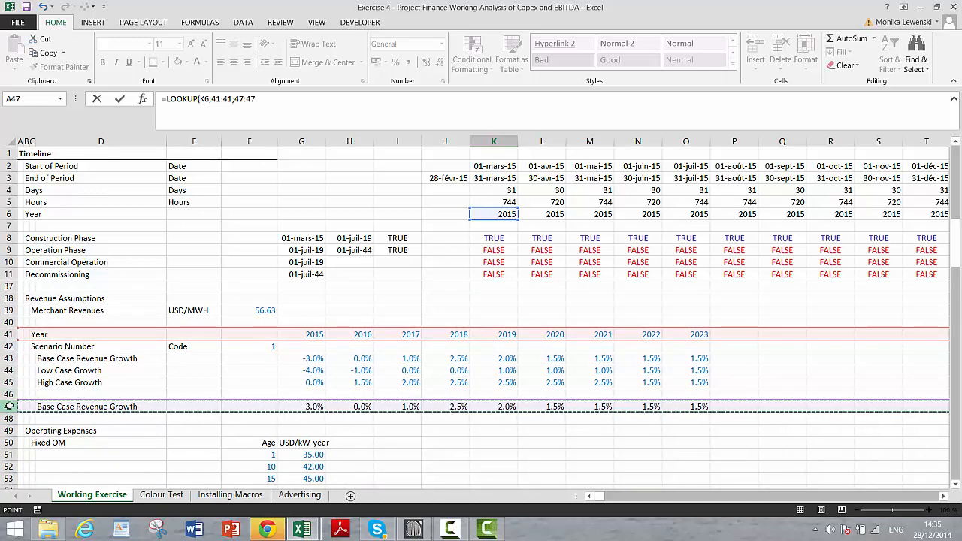
key("Return")
key("Up")
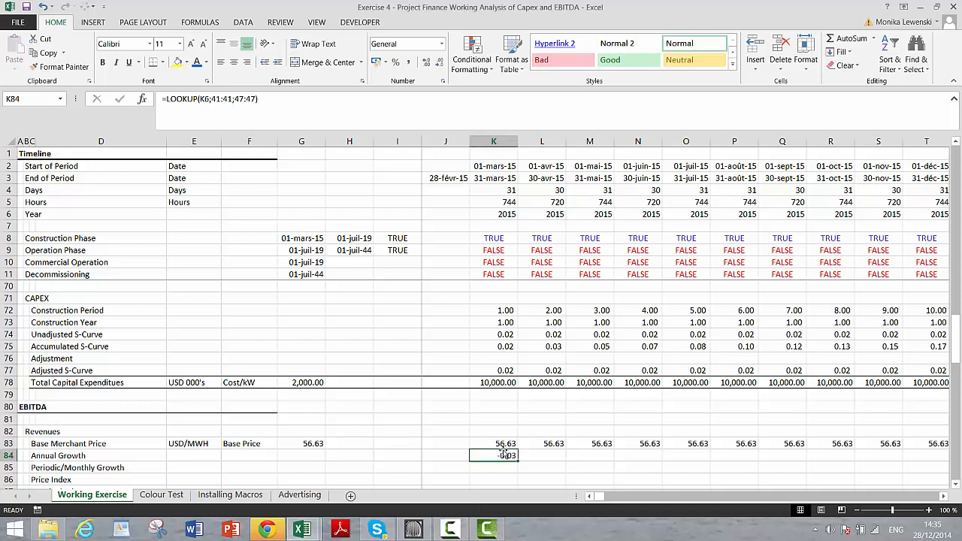
- Format the Annual Growth in K84 as a percentage with two decimals and fill it across the timeline in row 84
key("ctrl+shift+5")
left_click(427, 67)
left_click(426, 66)
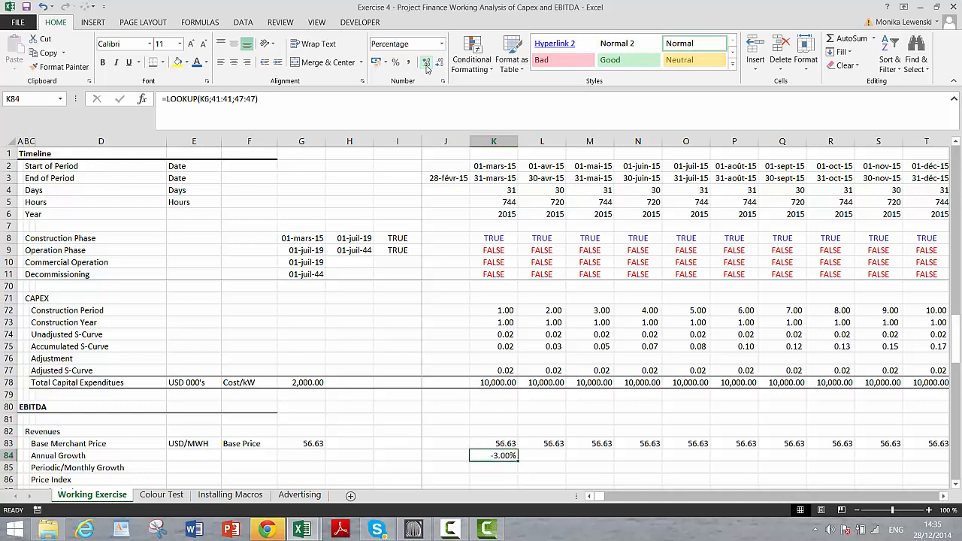
key("ctrl+shift+Right")
key("ctrl+r")
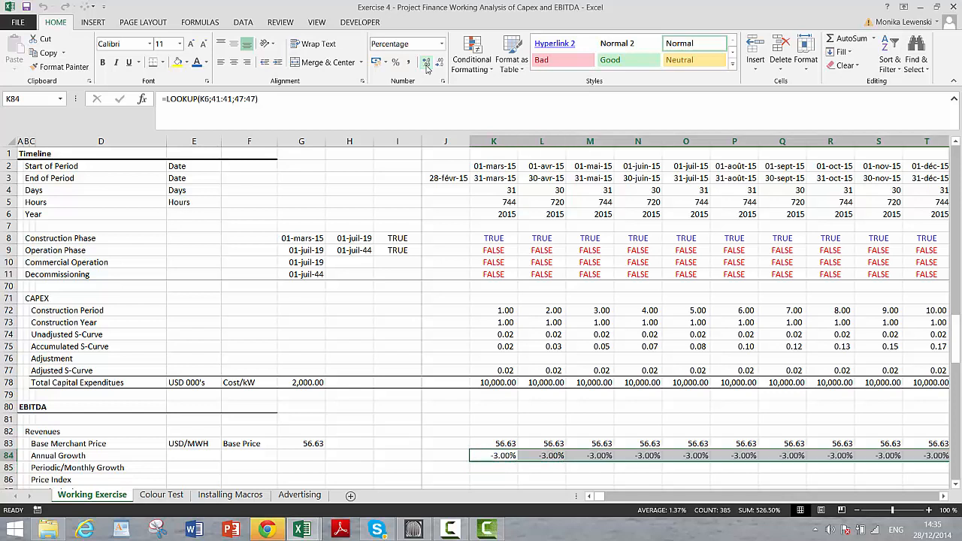
- Enter =(1+K84)^(1/12)-1 in K85 to convert the annual rate to Periodic/Monthly Growth
key("Down")
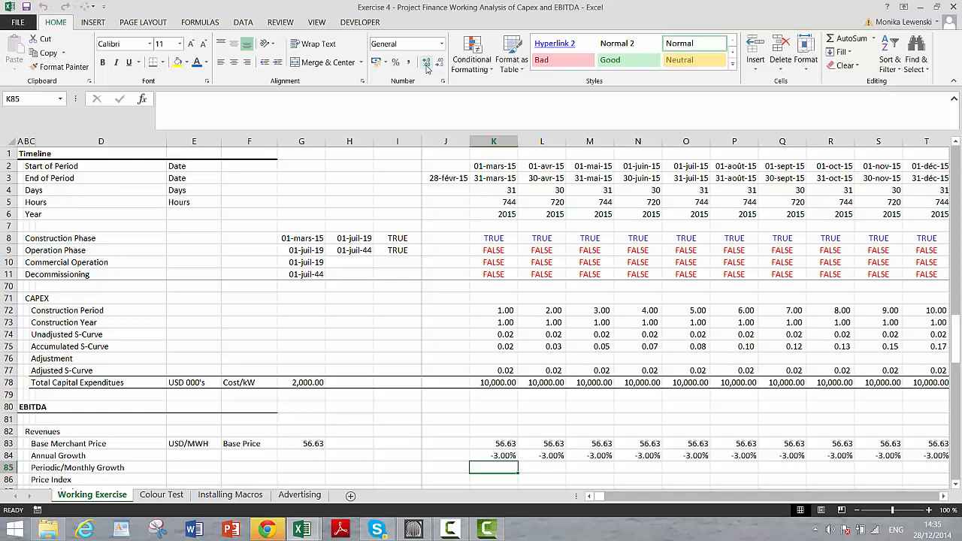
key("Left")
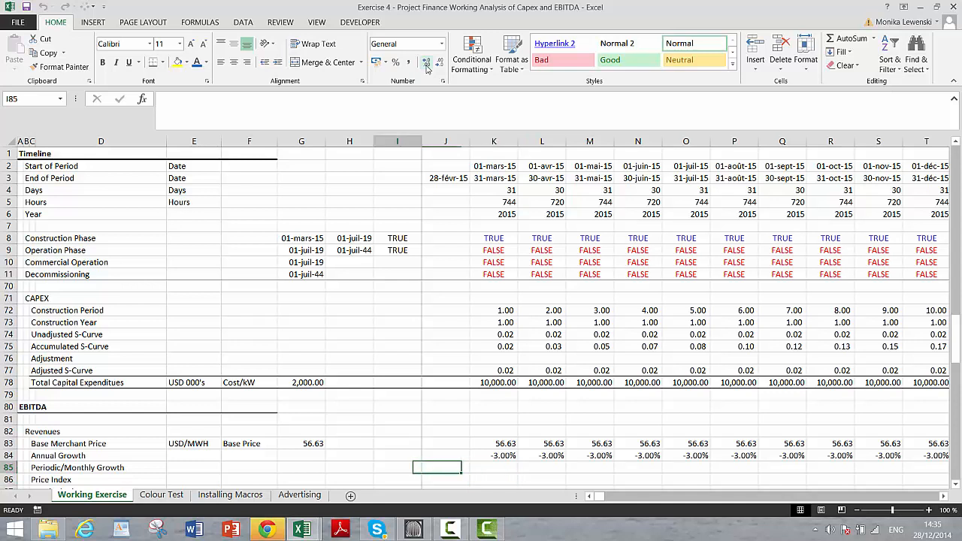
key("Right")
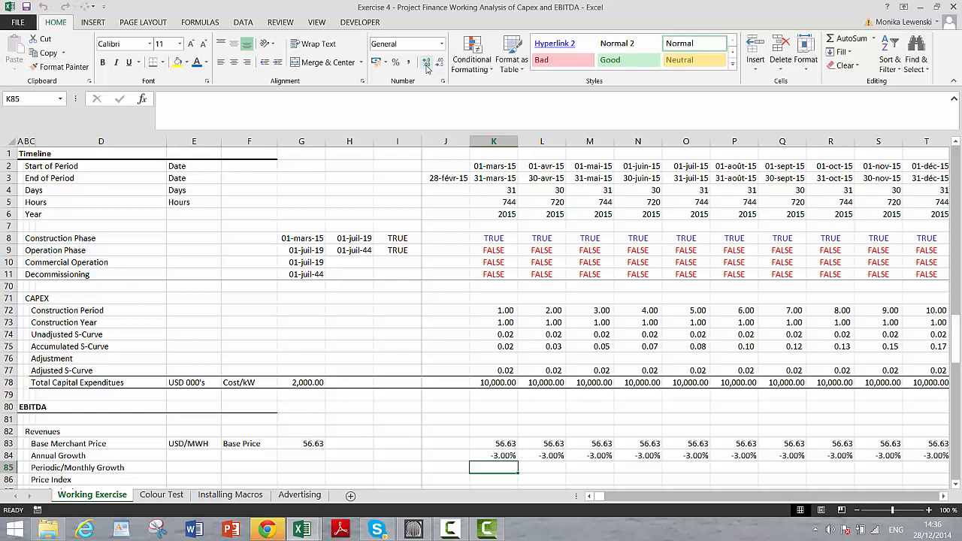
type("=")
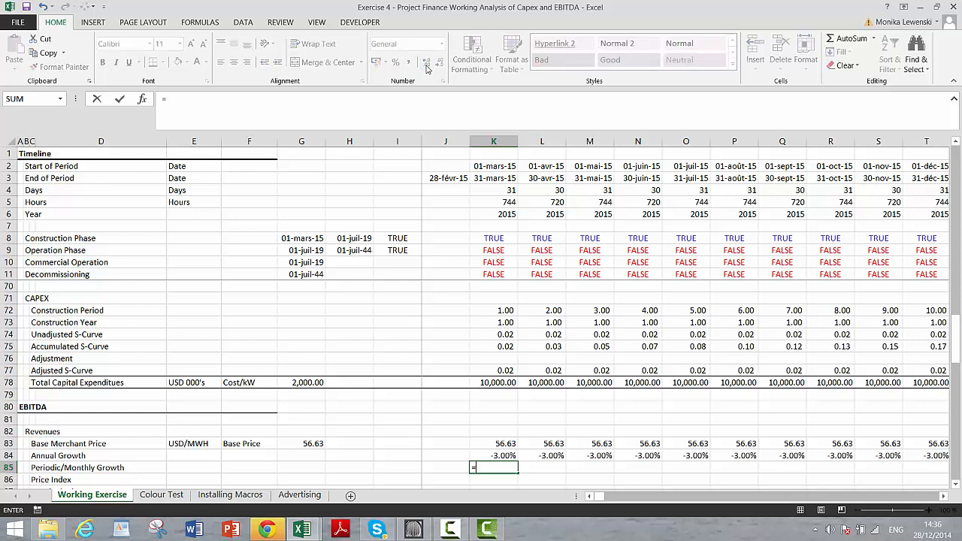
type("(1+")
key("Up")
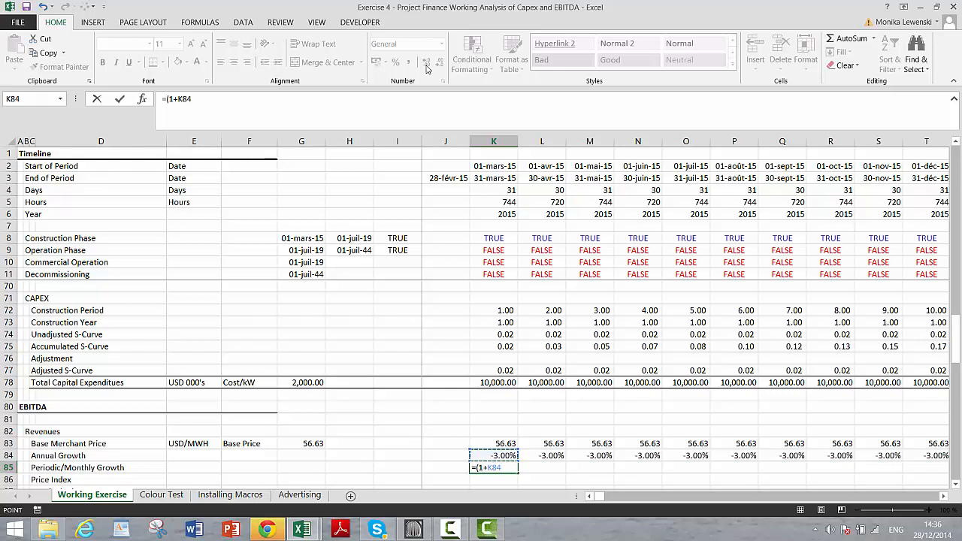
type(")^(1/12)-1")
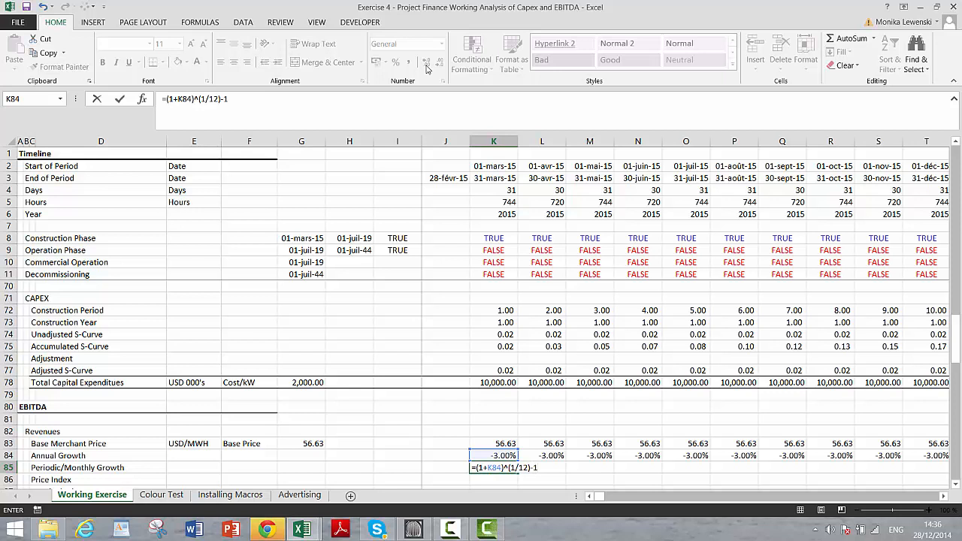
key("Return")
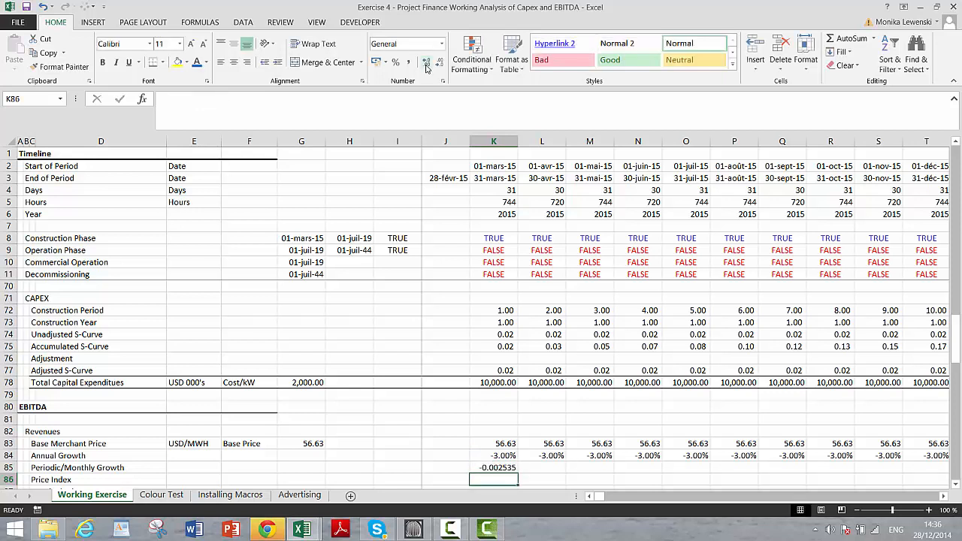
- Format the Periodic/Monthly Growth in K85 as a percentage with three decimals and fill it across the timeline in row 85
left_click(494, 467)
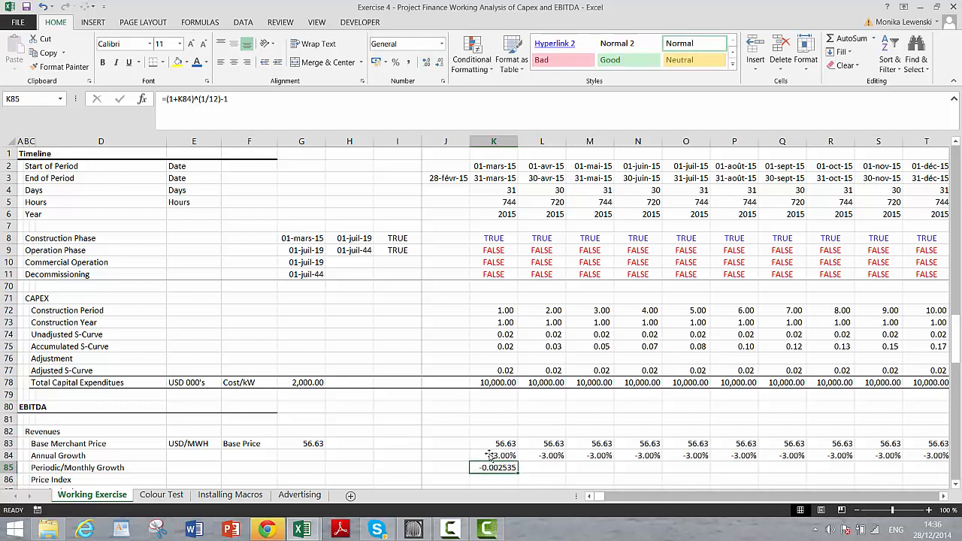
left_click(425, 64)
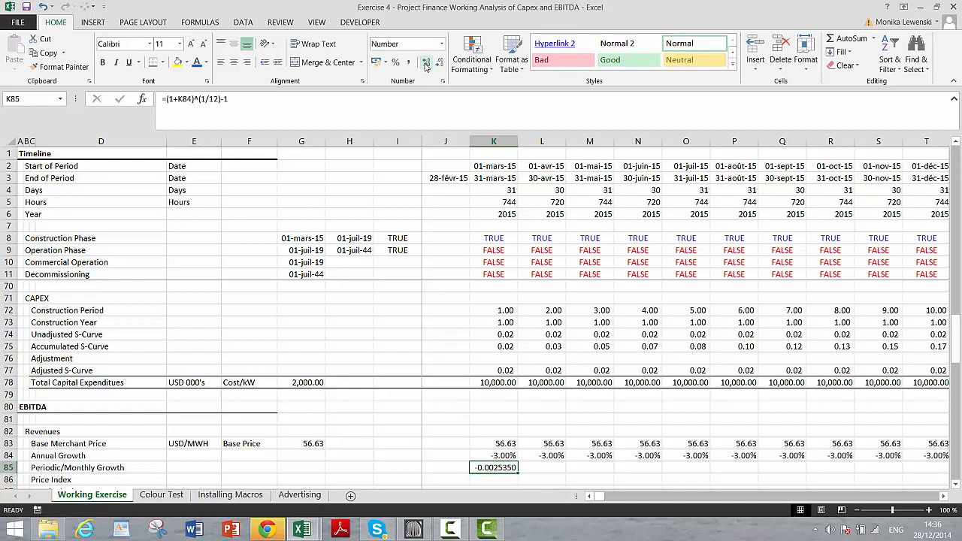
left_click(395, 62)
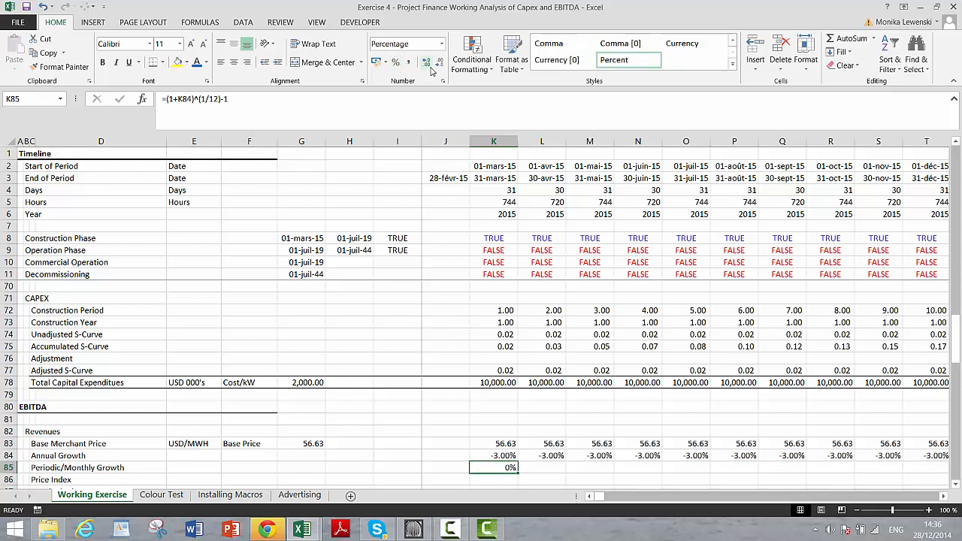
left_click(426, 64)
left_click(426, 64)
left_click(427, 64)
key("ctrl+shift+Right")
key("ctrl+r")
key("Down")
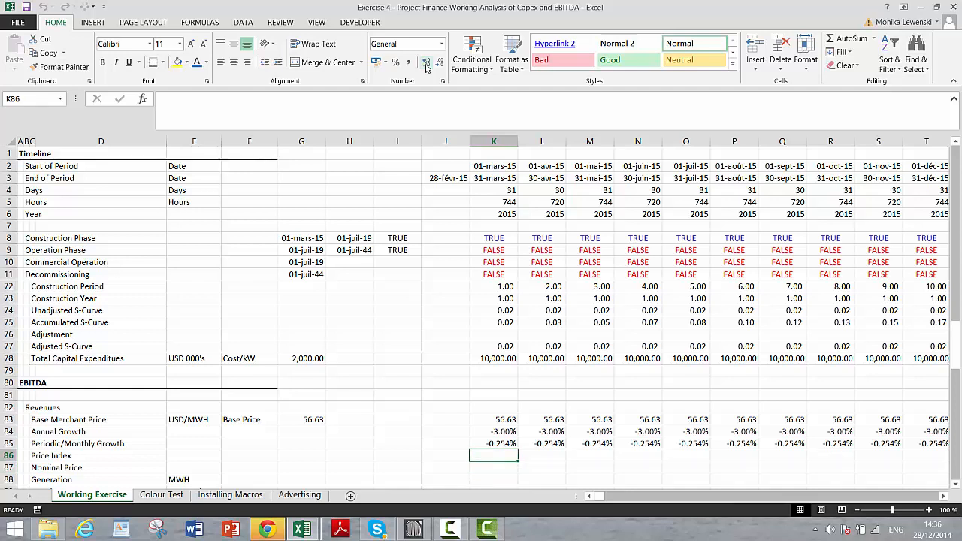
key("Up")
key("Up")
key("Up")
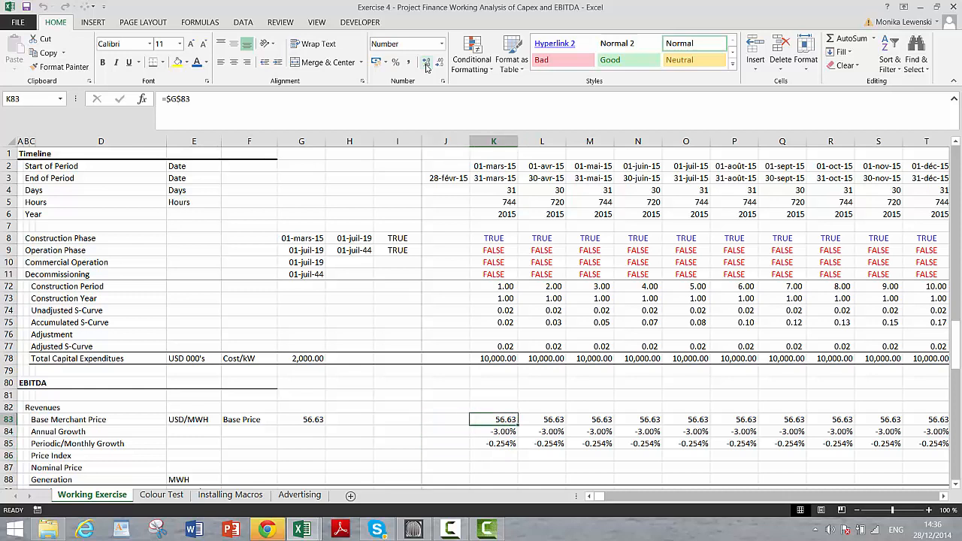
key("Down")
key("Down")
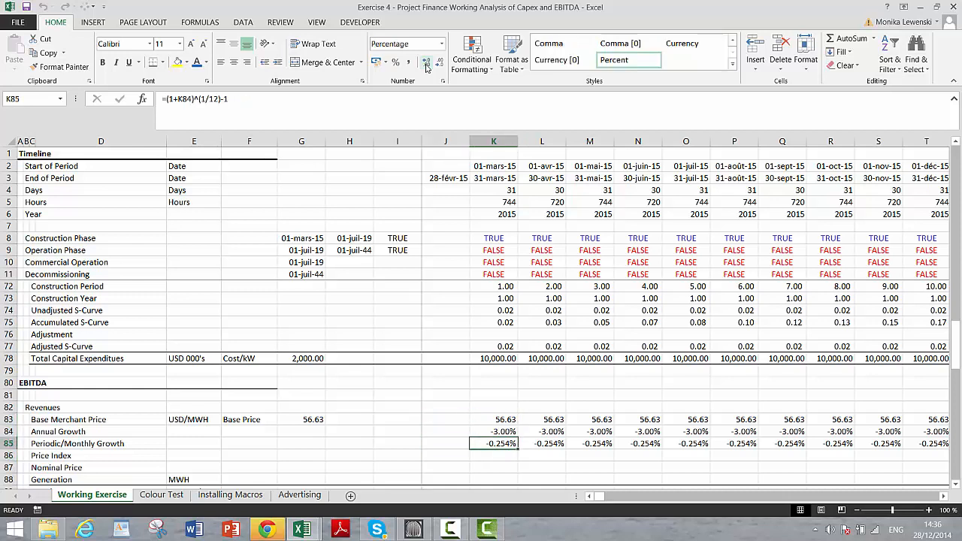
- Enter 1 in J86 as the opening value of the Price Index
key("Left")
key("Down")
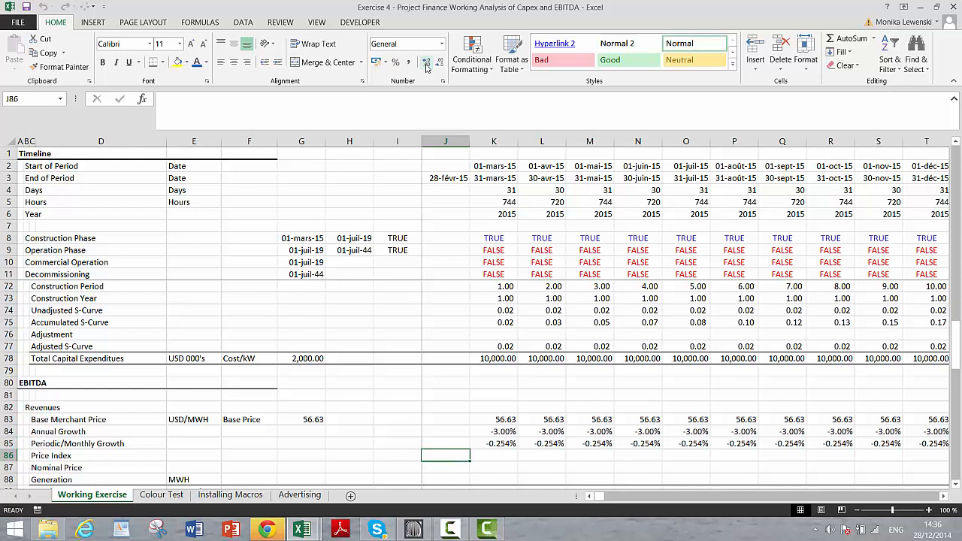
type("1")
key("Tab")
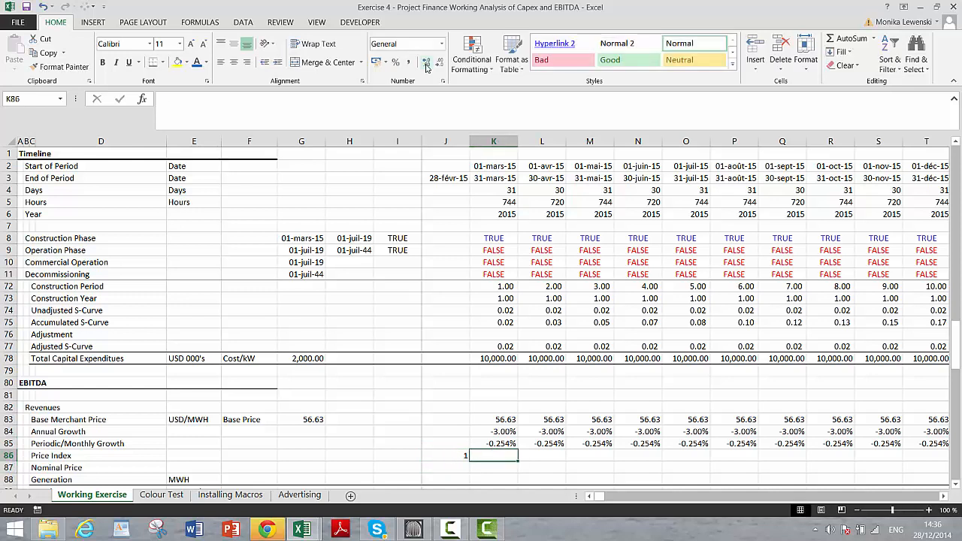
- Enter =J86*(1+K85) in K86 for the Price Index and fill it across the timeline in row 86
type("=")
key("Left")
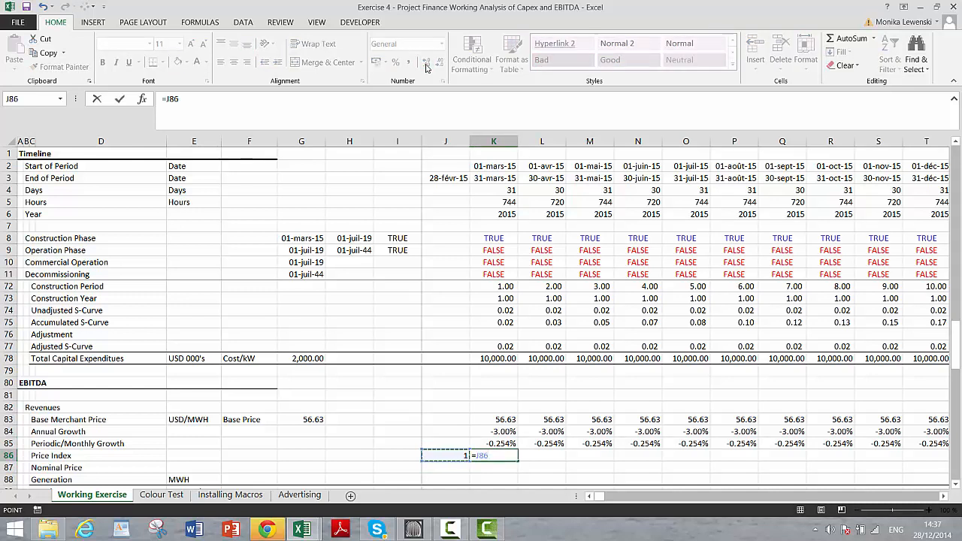
type("*(")
key("Up")
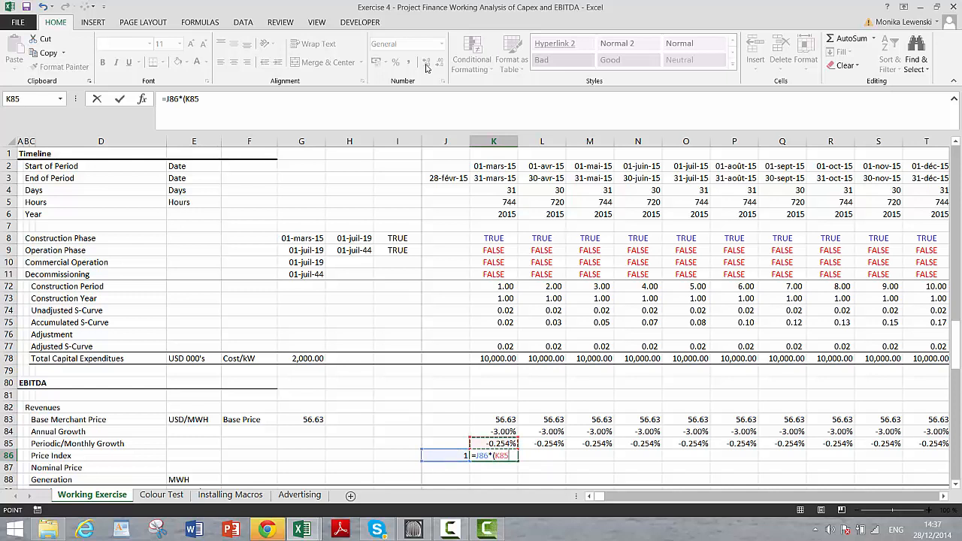
key("BackSpace")
key("BackSpace")
key("BackSpace")
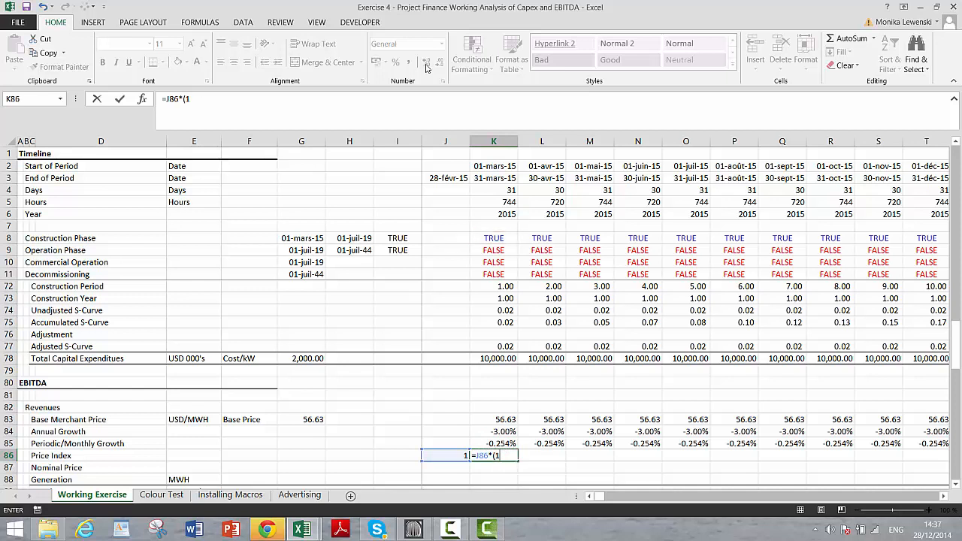
type("1+")
key("Up")
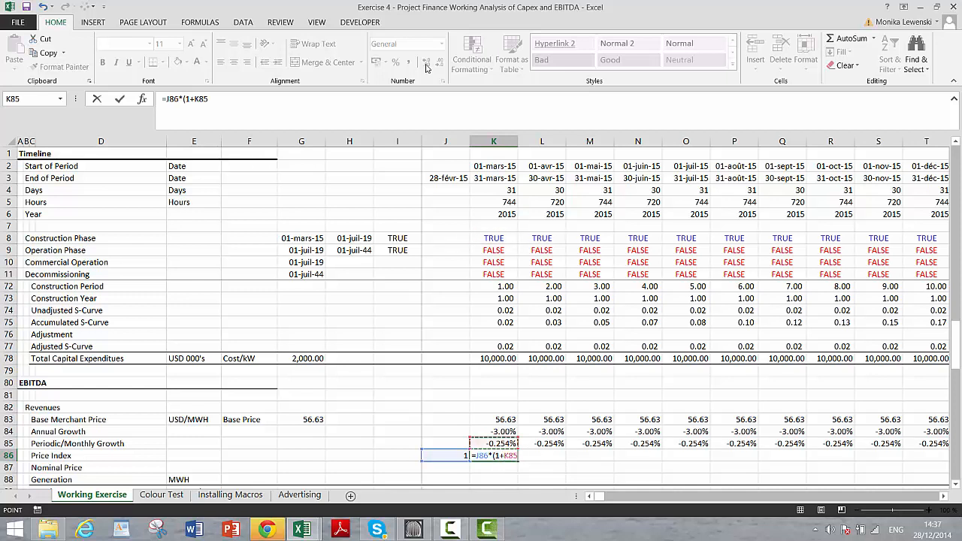
type(")")
key("ctrl+Return")
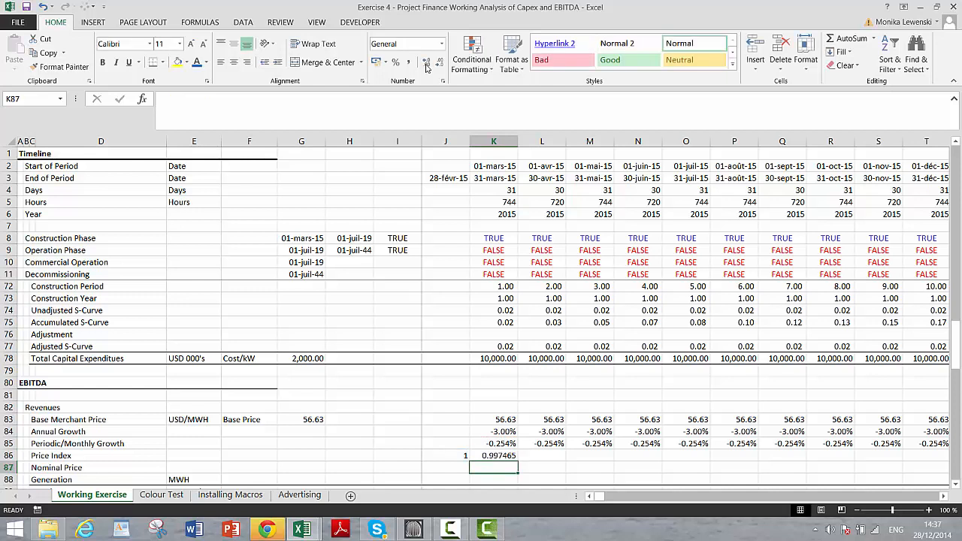
key("ctrl+shift+Right")
key("ctrl+r")
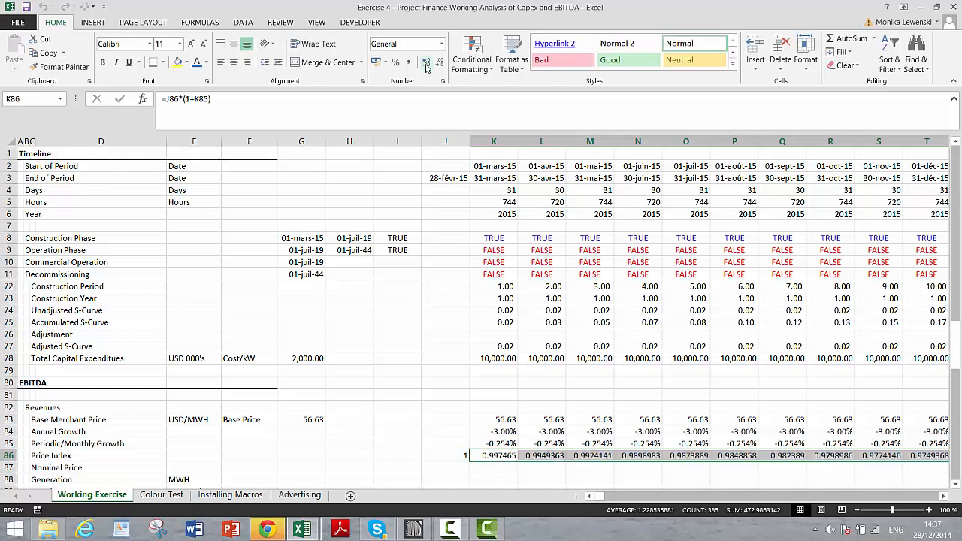
- Enter =K86*K83 in K87 for the Nominal Price and fill it across row 87 as two-decimal numbers
key("Down")
type("=")
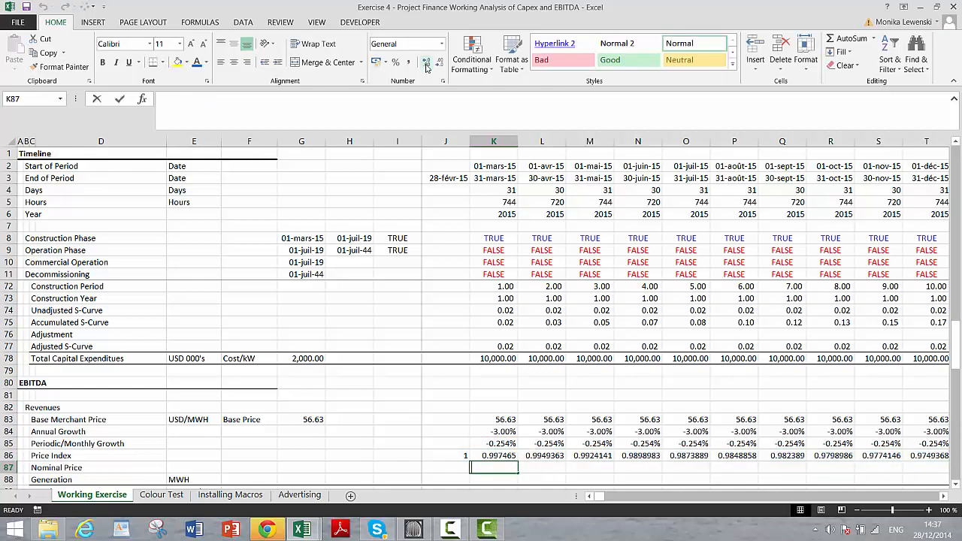
key("Up")
type("*")
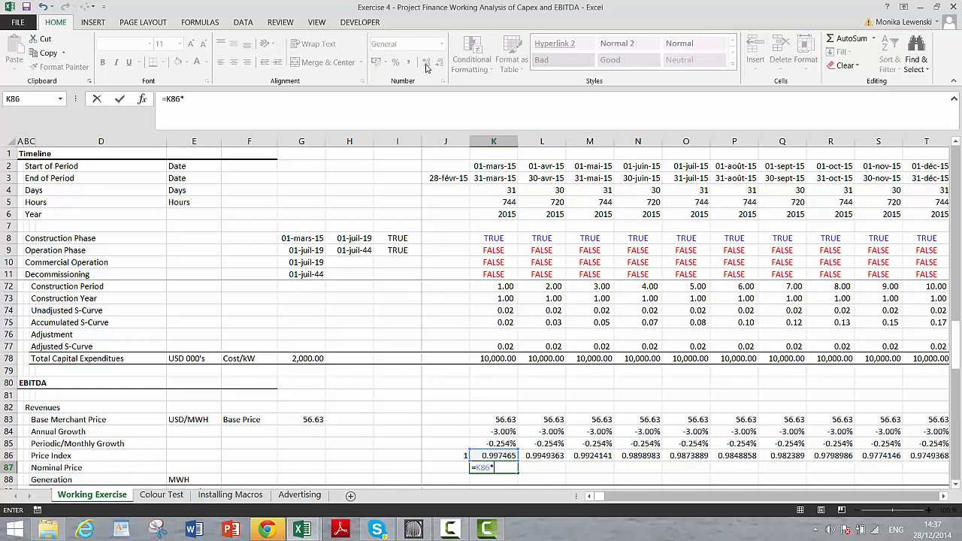
key("Up")
key("Up")
key("Up")
key("Up")
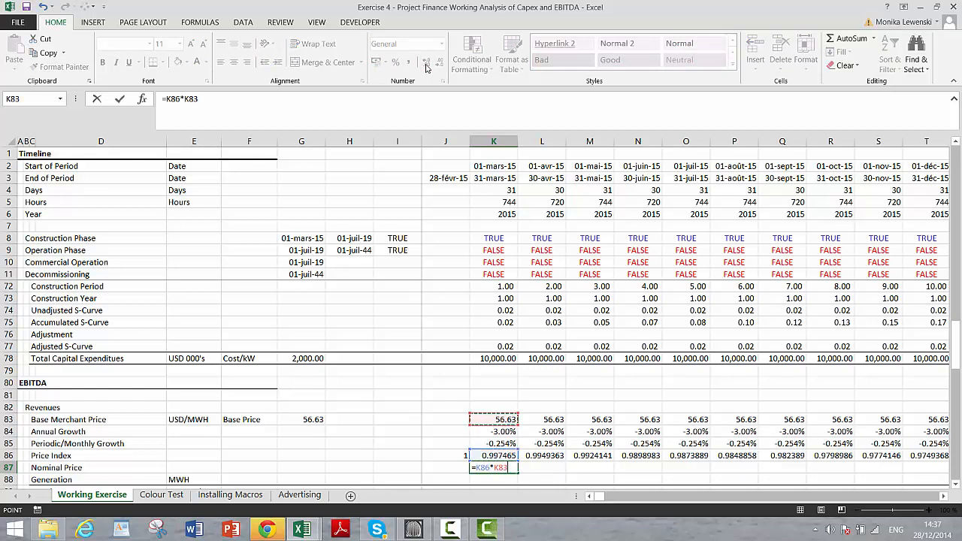
key("Return")
key("ctrl+shift+1")
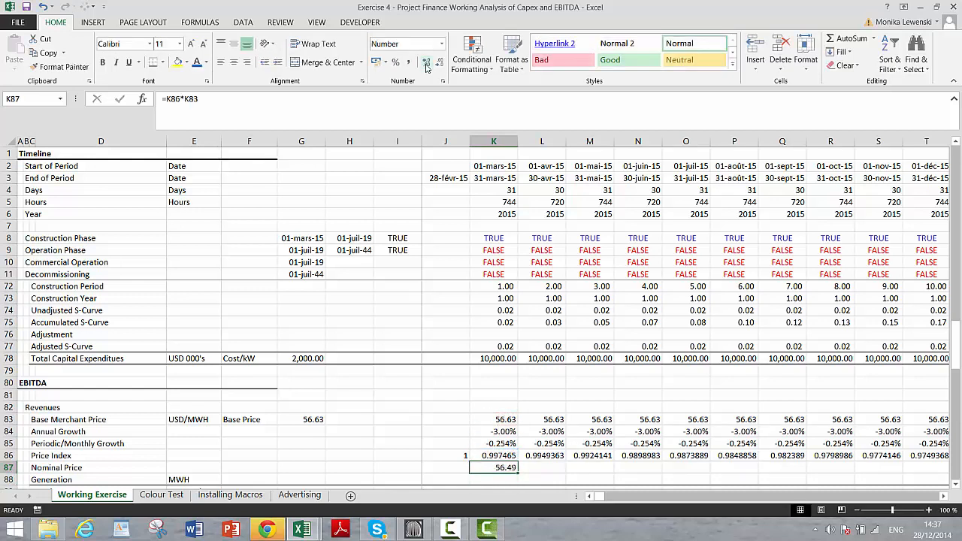
key("ctrl+shift+r")
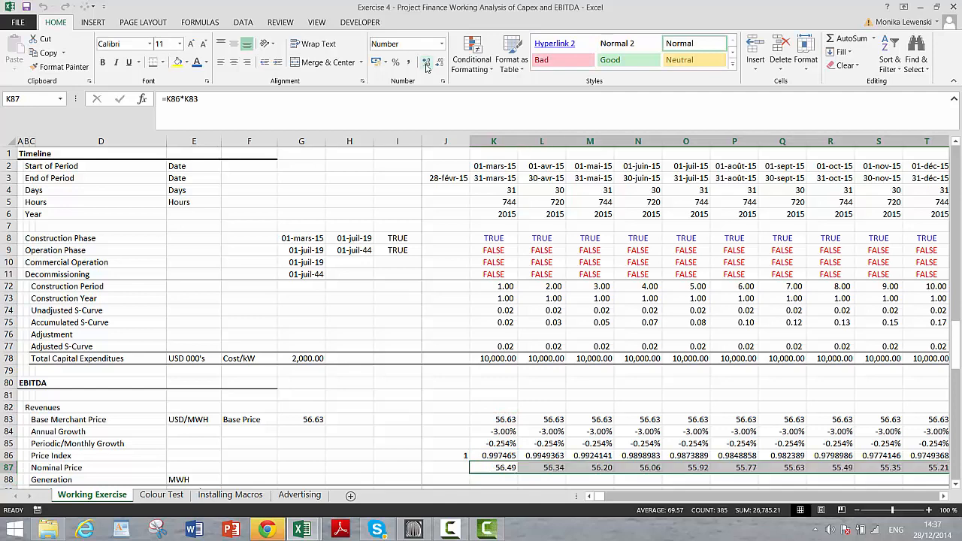
- Format the Price Index from K86 across the timeline as a number with two decimals, keeping 1 as the opening value in J86
key("Up")
key("ctrl+shift+Right")
key("ctrl+shift+1")
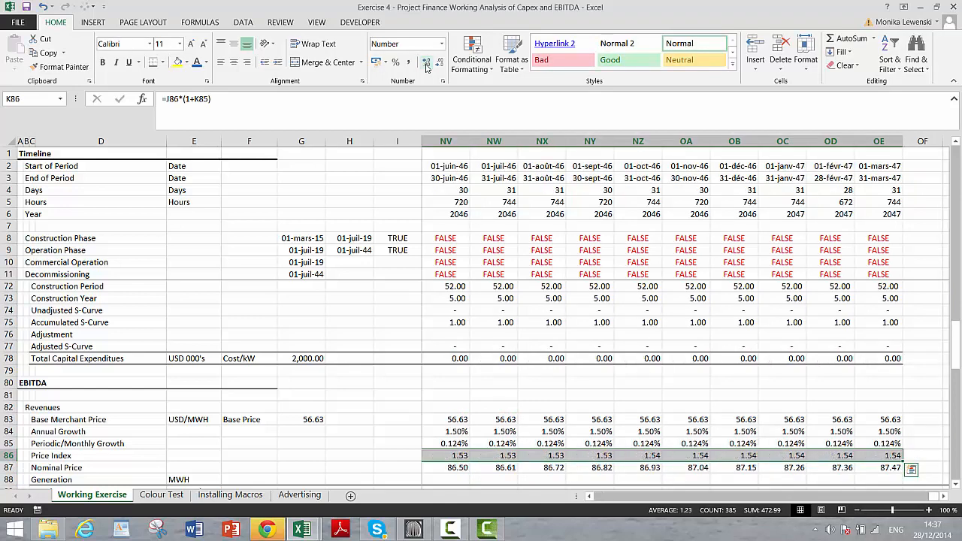
key("Left")
type("1")
- Enter =K69 in K88 to link the EBITDA Generation row to the MWH generation calculated in the capacity section
key("Down")
key("Down")
key("Down")
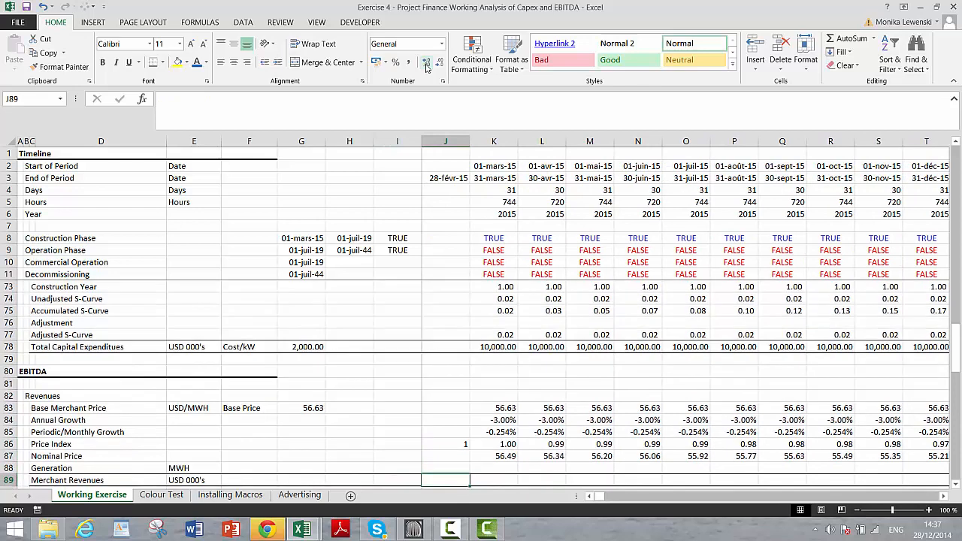
key("Up")
key("Right")
type("=")
key("Up")
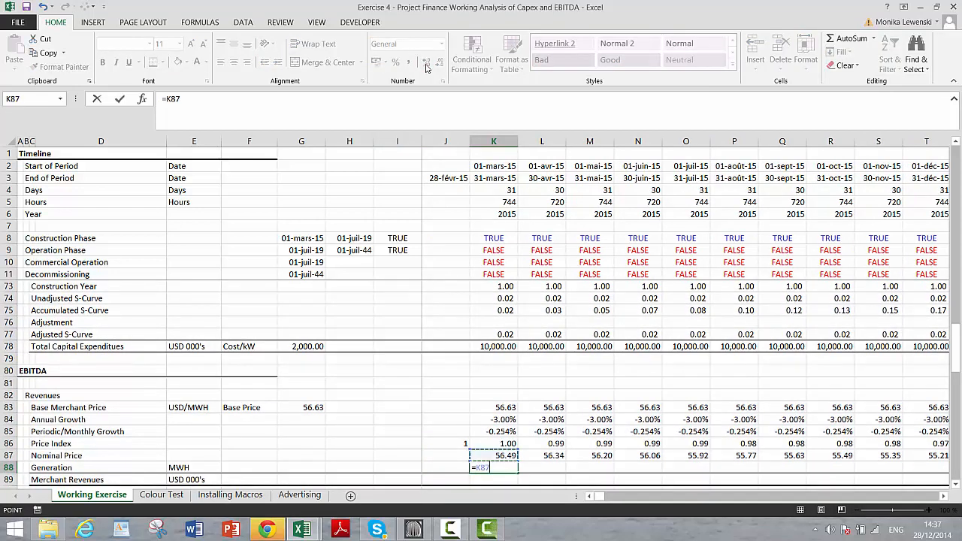
key("Up")
key("Up")
key("Up")
key("Up")
key("Up")
key("Up")
key("Up")
key("Up")
key("Up")
key("Up")
key("Up")
key("Up")
key("Up")
key("Up")
key("Up")
key("Up")
key("Up")
key("Up")
key("Up")
key("Up")
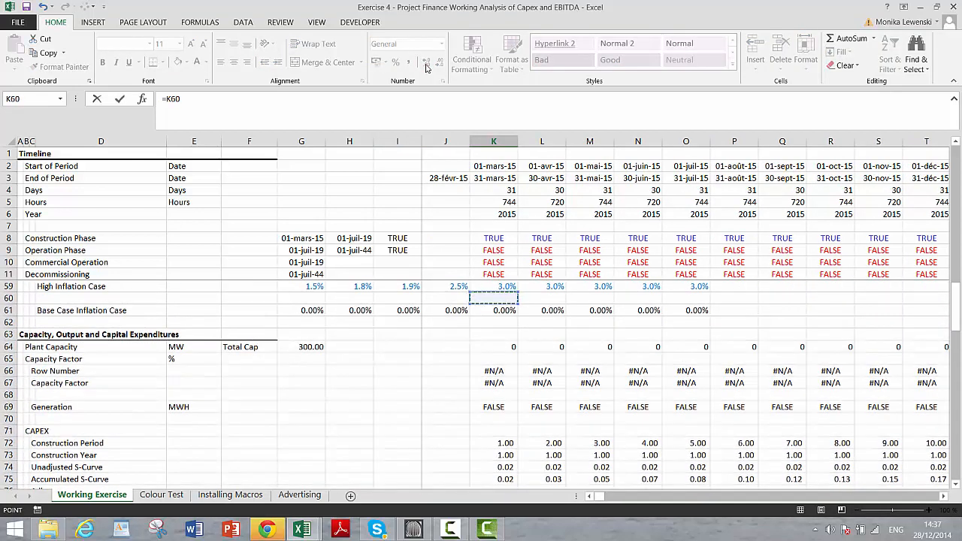
key("Down")
key("Down")
key("Down")
key("Down")
key("Down")
key("Down")
key("Down")
key("Down")
key("Down")
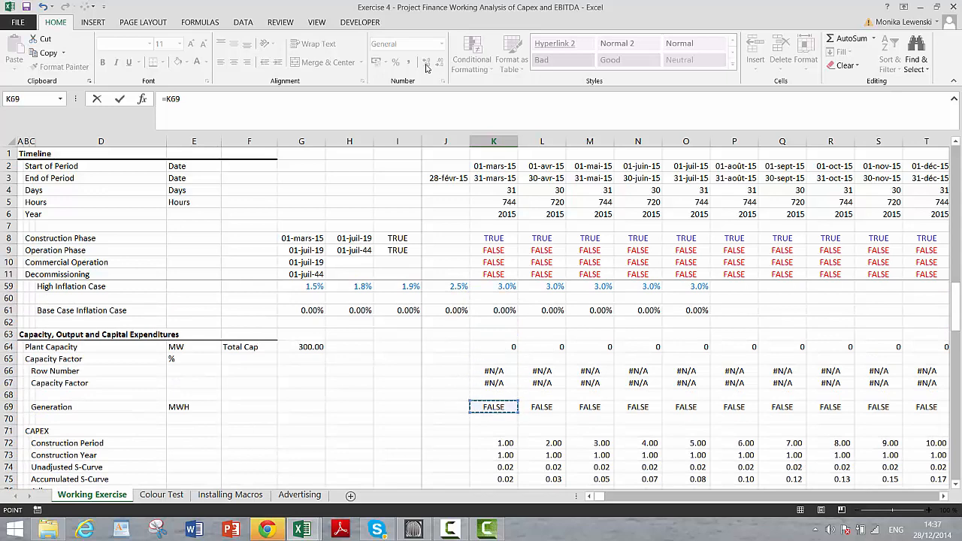
key("Return")
- Fill the Generation link in K88 across the timeline in row 88
key("Down")
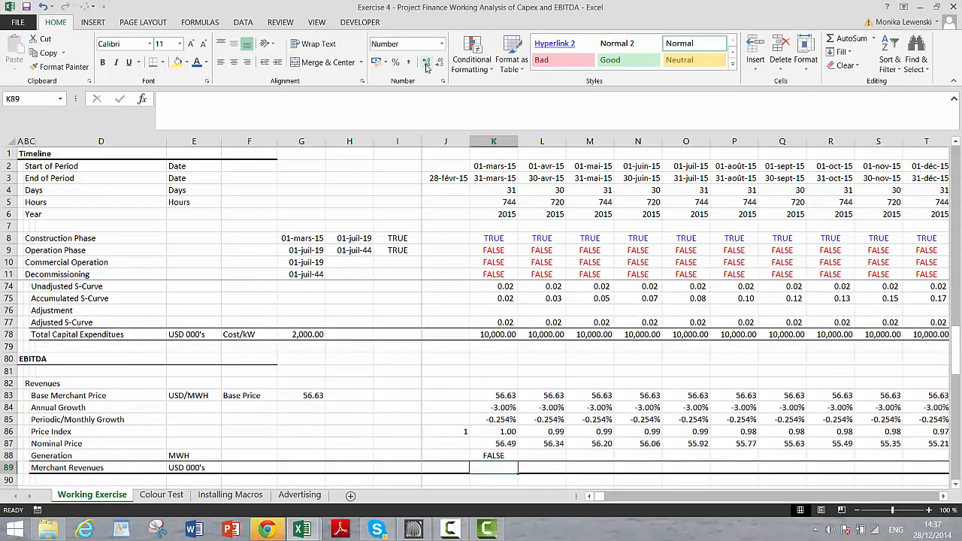
key("Up")
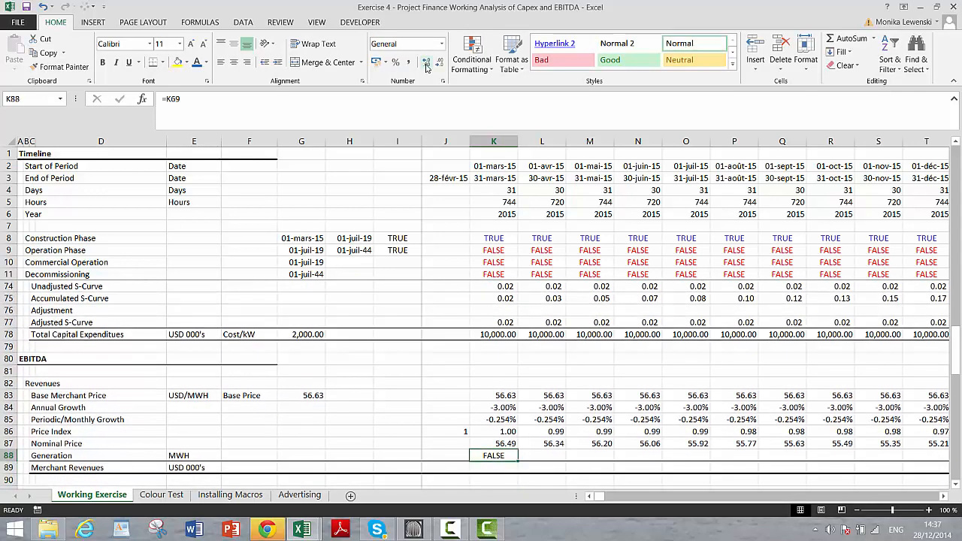
key("ctrl+shift+Right")
key("ctrl+r")
- Enter =K87*K88/1000 in K89 to calculate Merchant Revenues in USD 000's
key("Down")
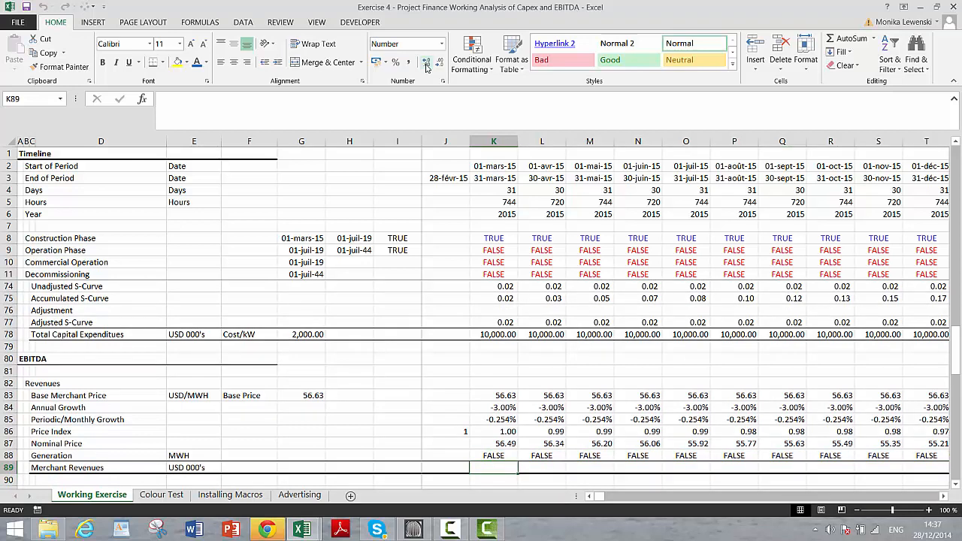
type("=")
key("Up")
key("Up")
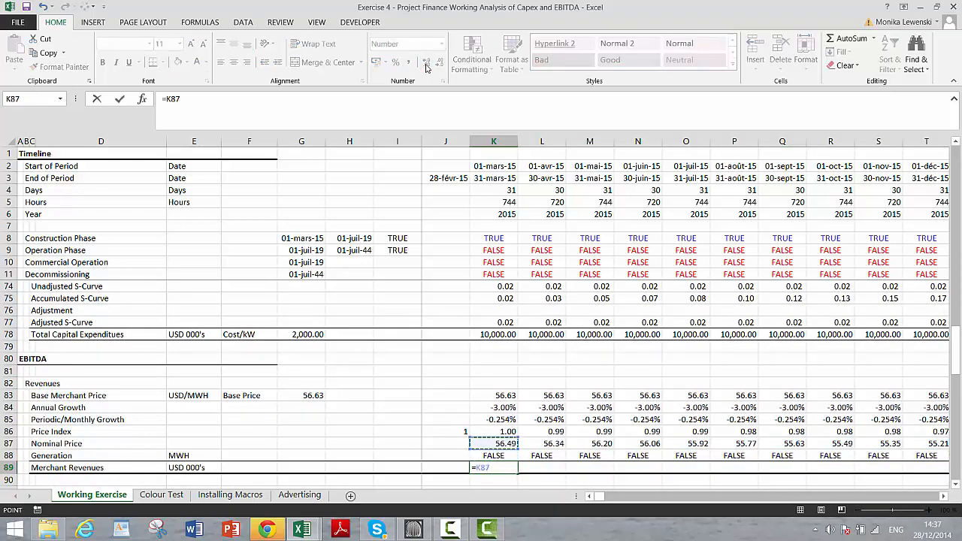
type("*")
key("Up")
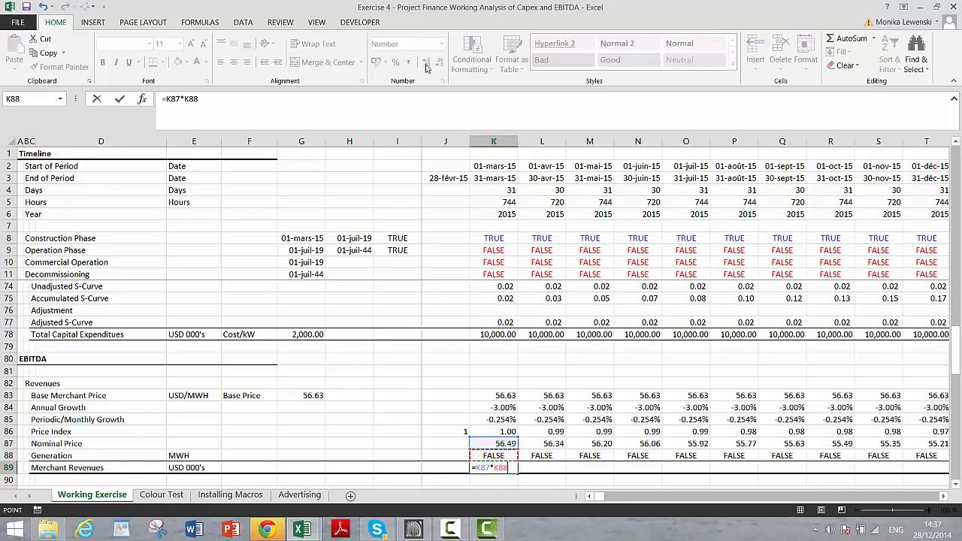
type("/1000")
key("Return")
- Fill the Merchant Revenues formula in K89 across the timeline in row 89
key("Up")
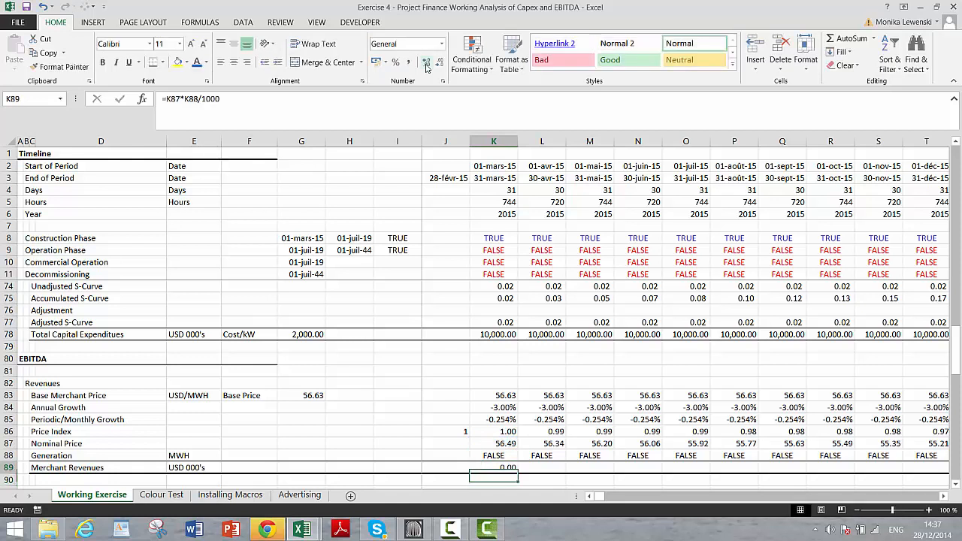
key("ctrl+shift+Right")
key("ctrl+r")
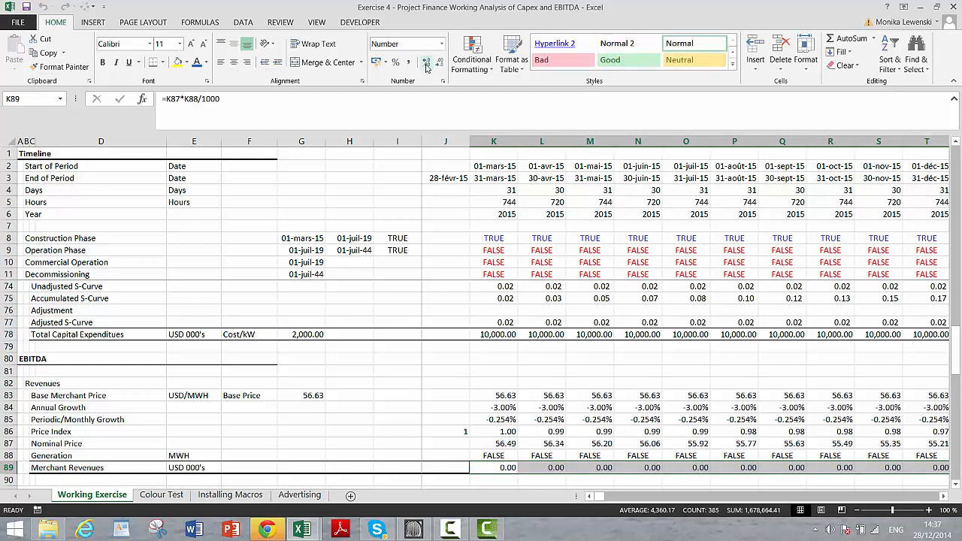
- Check the Generation and Merchant Revenues rows along the timeline from the construction phase into the operation phase
key("Right")
key("Right")
key("Right")
key("Right")
key("Right")
key("Right")
key("Right")
key("Right")
key("Right")
key("Right")
key("Right")
key("Right")
key("Right")
key("Right")
key("Right")
key("Right")
key("Right")
key("Right")
key("Right")
key("Right")
key("Right")
key("Right")
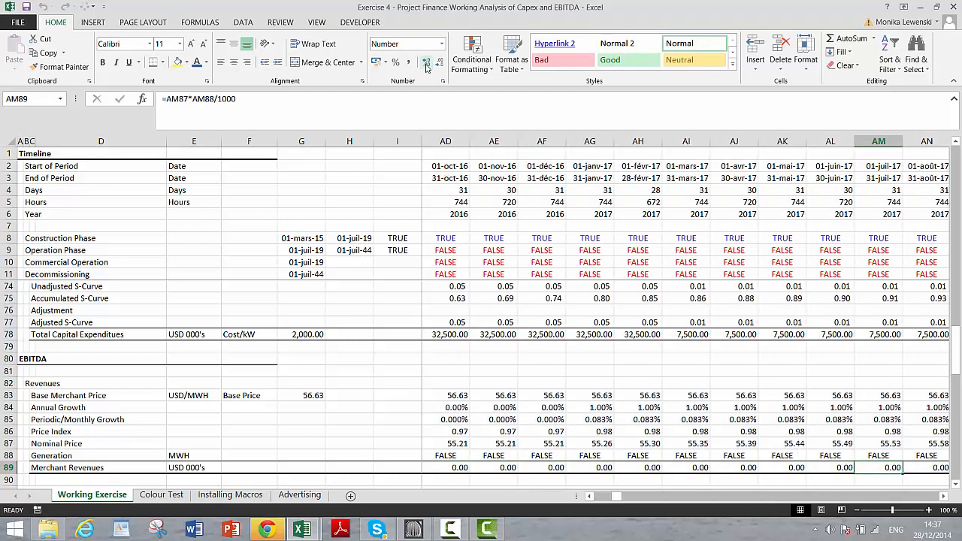
key("Right")
key("Right")
key("Right")
key("Right")
key("Down")
key("Down")
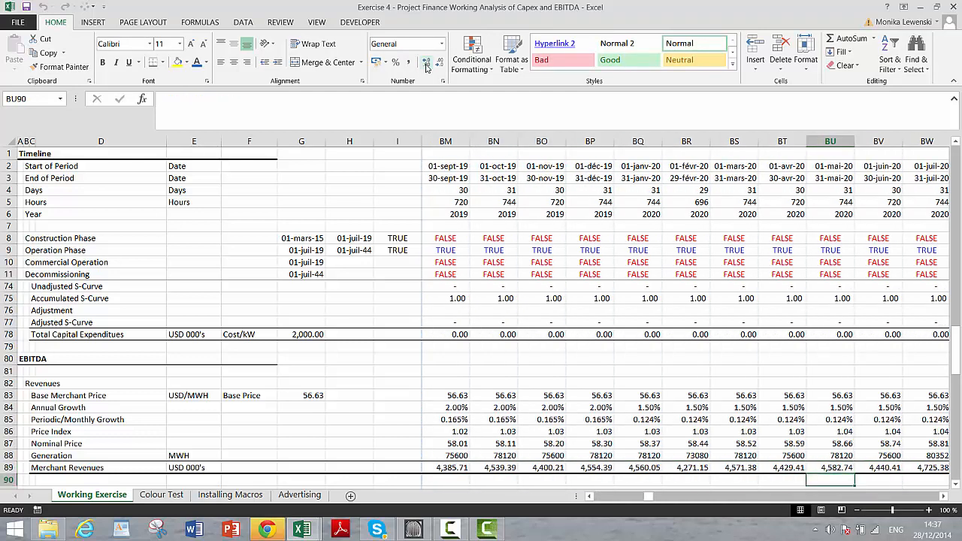
- Examine the Operating Expense section in rows 91 to 93 and the units of its two OPEX lines
key("Home")
key("Down")
key("Down")
key("Down")
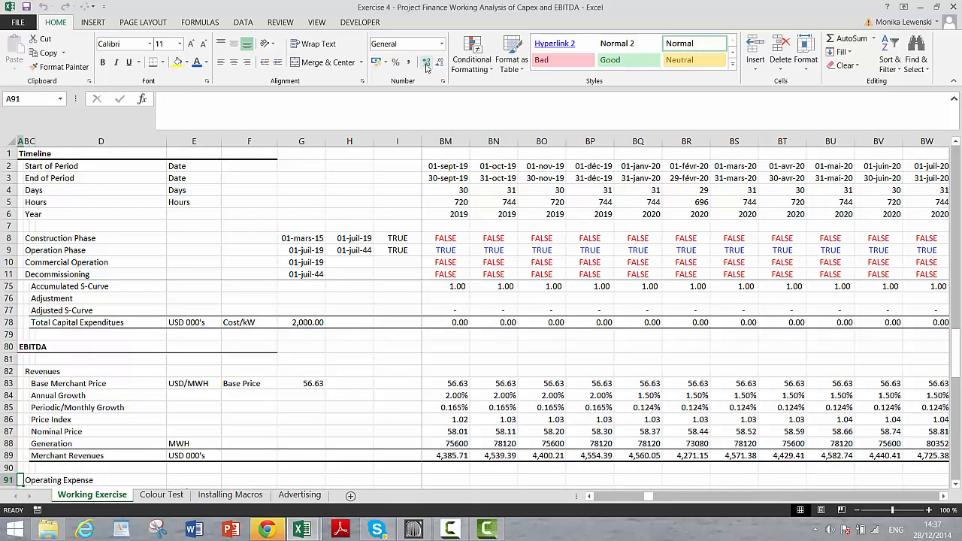
key("Down")
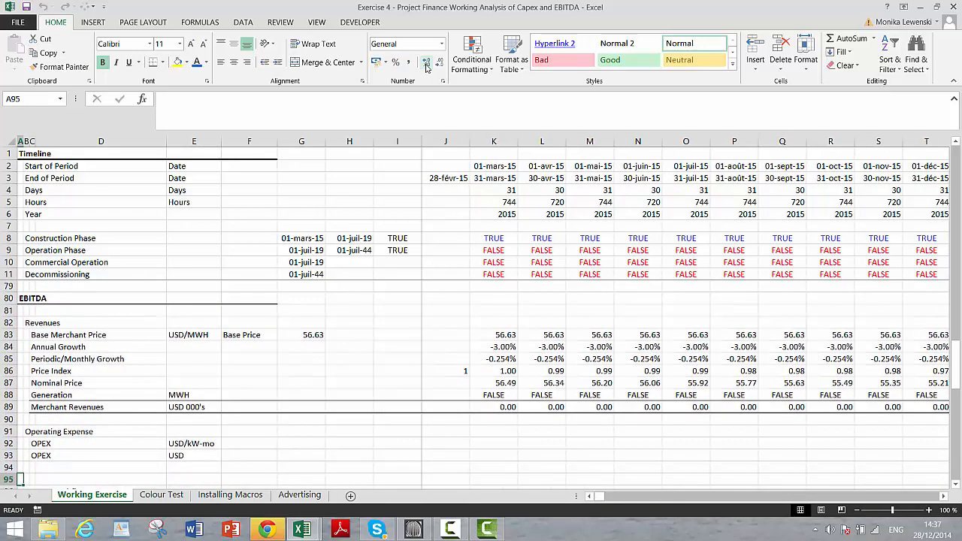
key("Up")
key("Up")
key("Up")
key("Right")
key("Right")
key("Right")
key("Right")
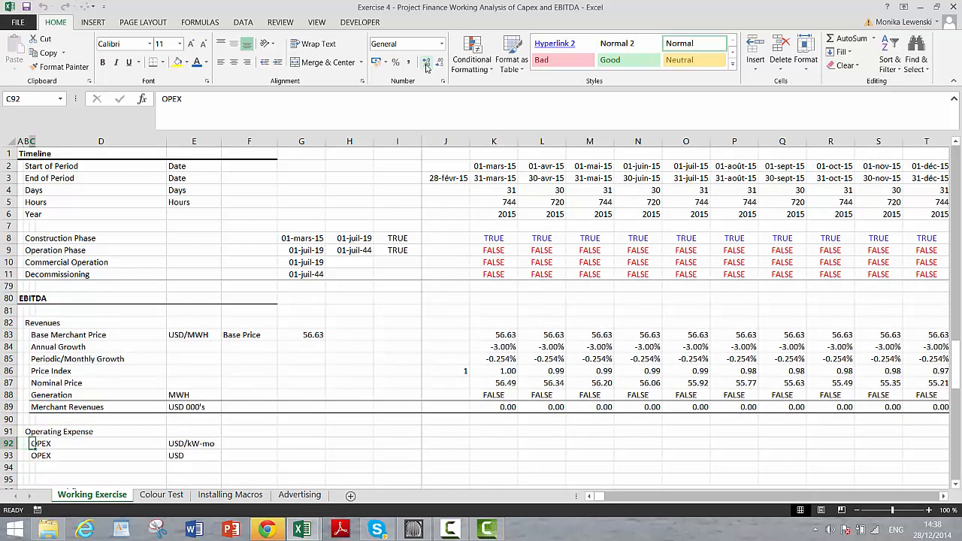
key("Left")
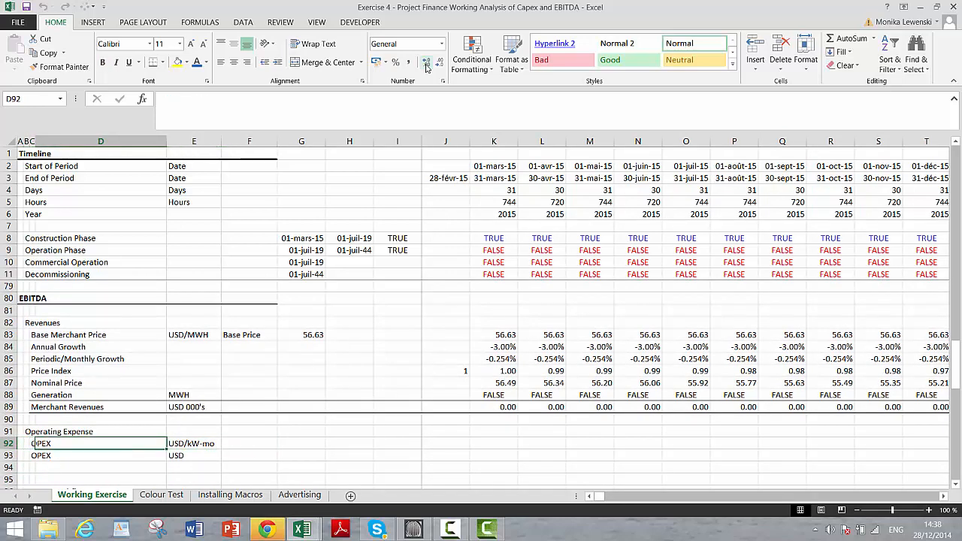
- Review the Fixed OM assumptions by plant age in USD/kW-year, in rows 50 to 53 of the Operating Expenses inputs
key("Page_Up")
key("Page_Up")
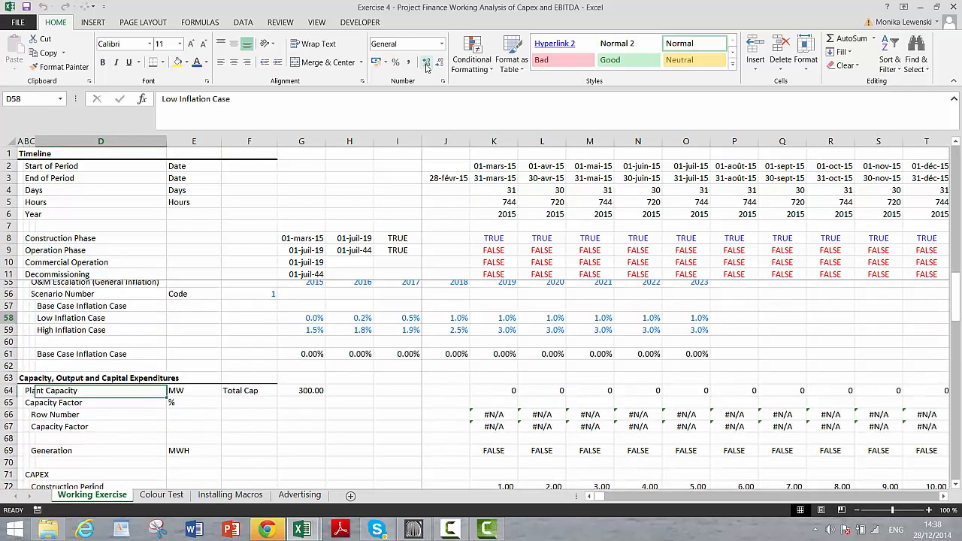
key("Up")
key("Up")
key("Up")
key("Up")
key("Up")
key("Up")
key("Up")
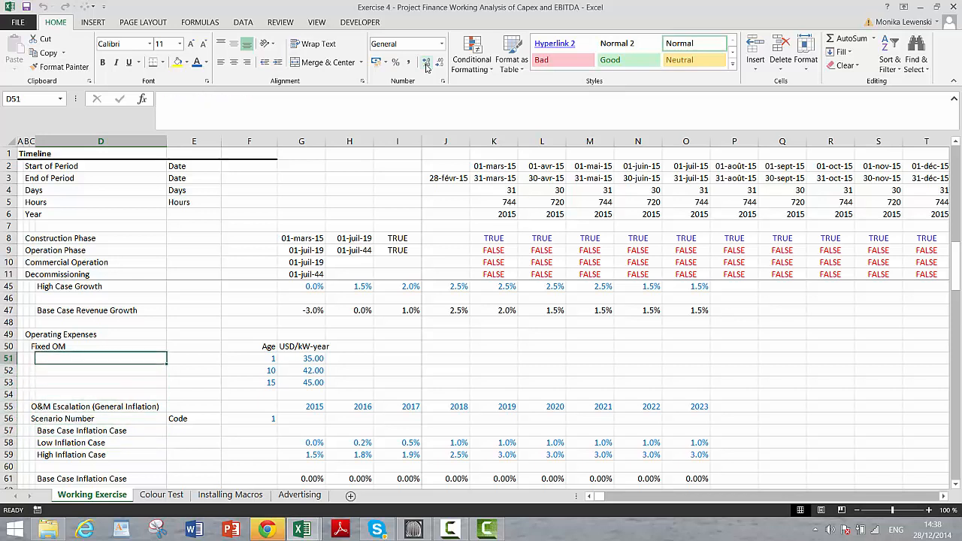
key("Right")
key("Right")
key("Right")
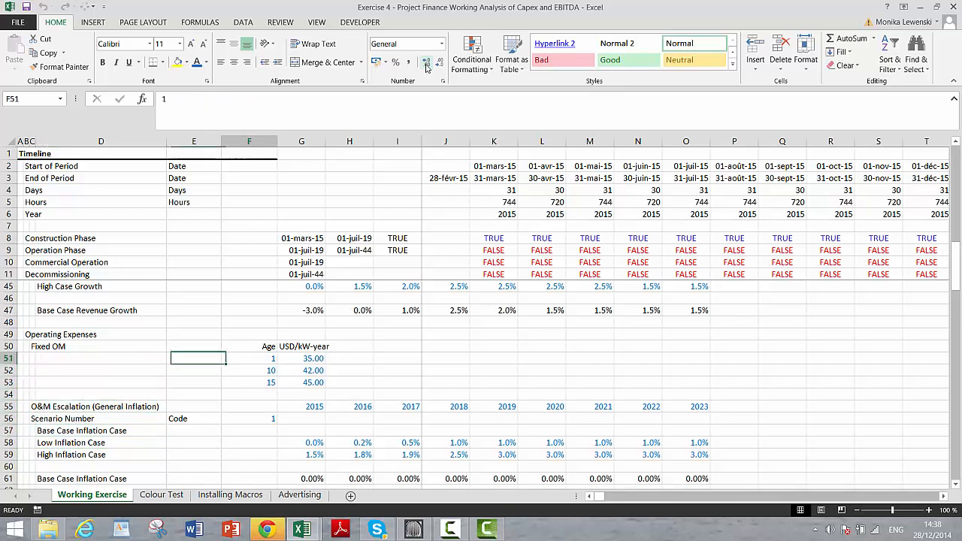
key("Down")
key("Down")
key("Up")
key("Up")
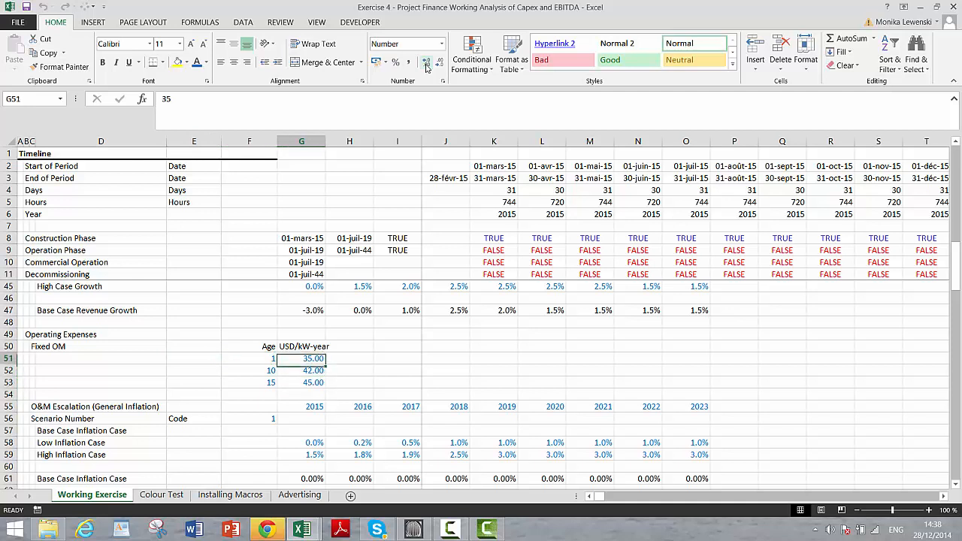
- Examine the O&M Escalation (General Inflation) scenarios in rows 55 to 61, including the scenario selection formula in G61
key("Down")
key("Down")
key("Down")
key("Down")
key("Down")
key("Down")
key("Down")
key("Down")
key("Down")
key("Down")
key("Down")
key("Down")
key("Down")
key("Down")
key("Down")
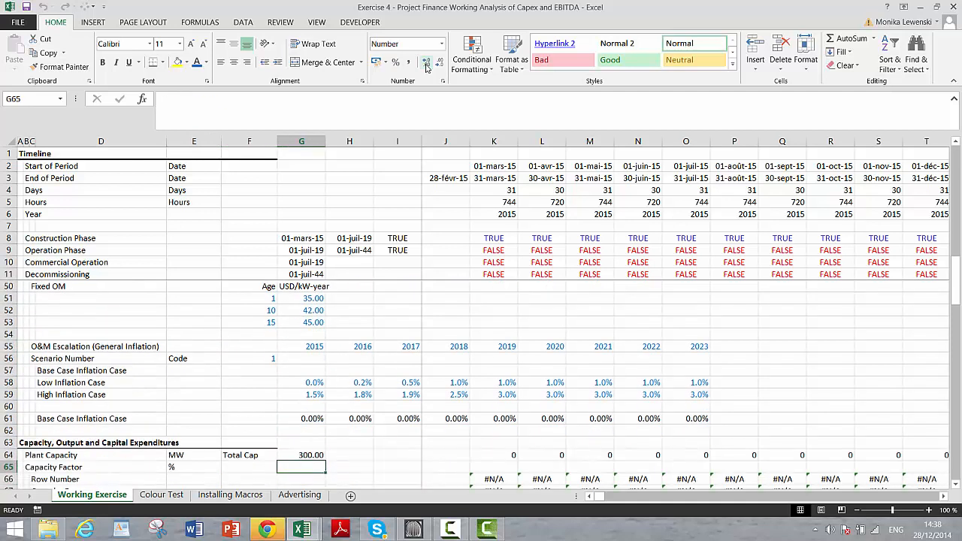
key("Up")
key("Up")
key("Up")
key("Up")
key("Up")
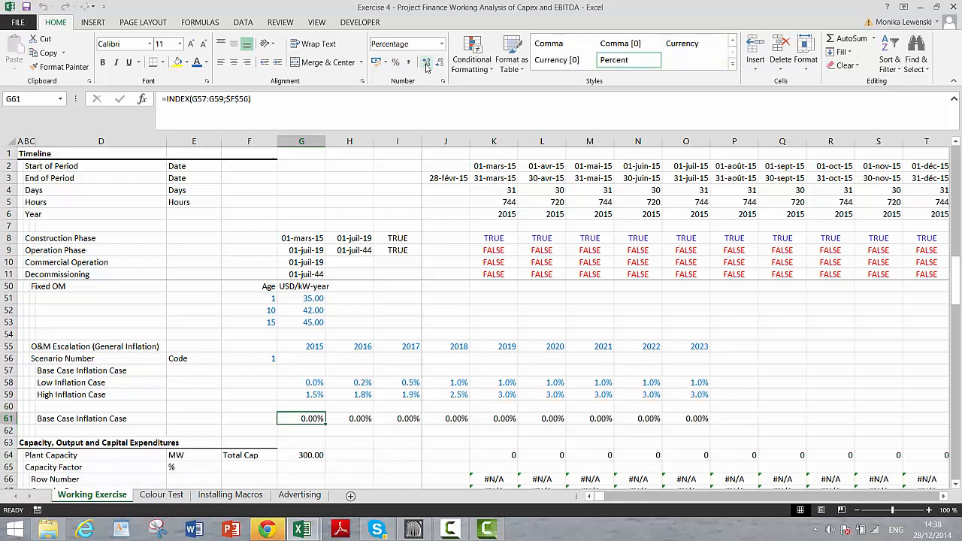
key("Up")
key("Up")
key("Up")
key("Up")
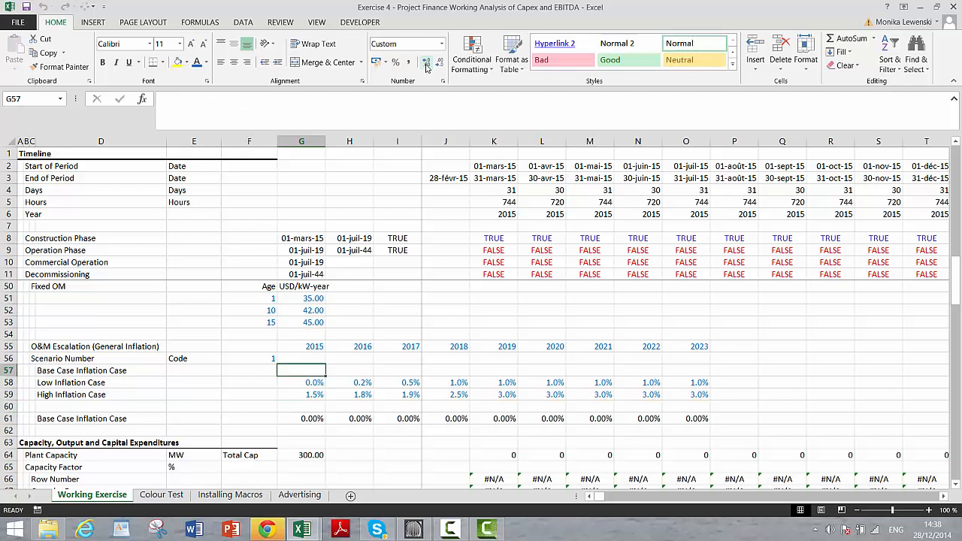
- Copy the High Inflation Case rates for 2015 to 2023 into the empty Base Case Inflation Case row 57
key("Down")
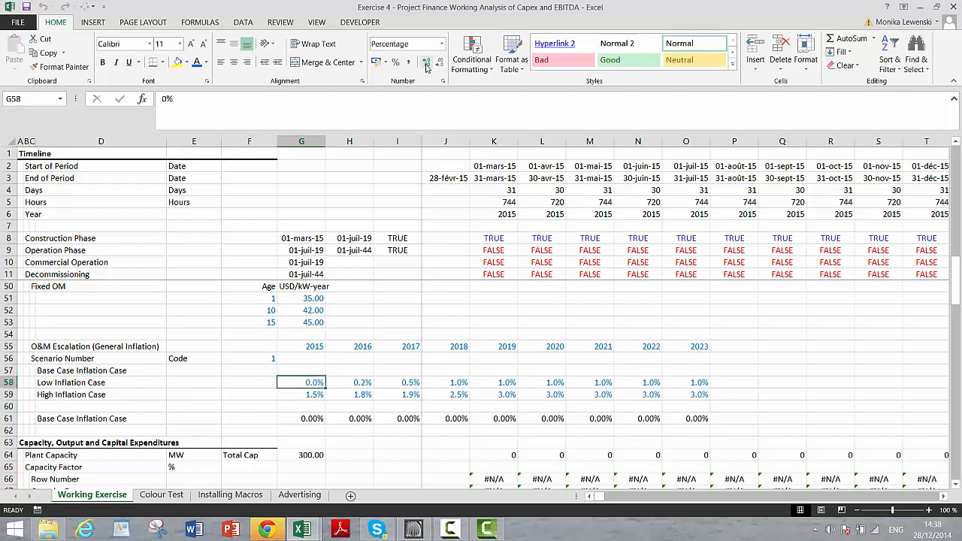
key("Down")
key("shift+Right")
key("shift+Right")
key("shift+Right")
key("shift+Right")
key("shift+Right")
key("shift+Right")
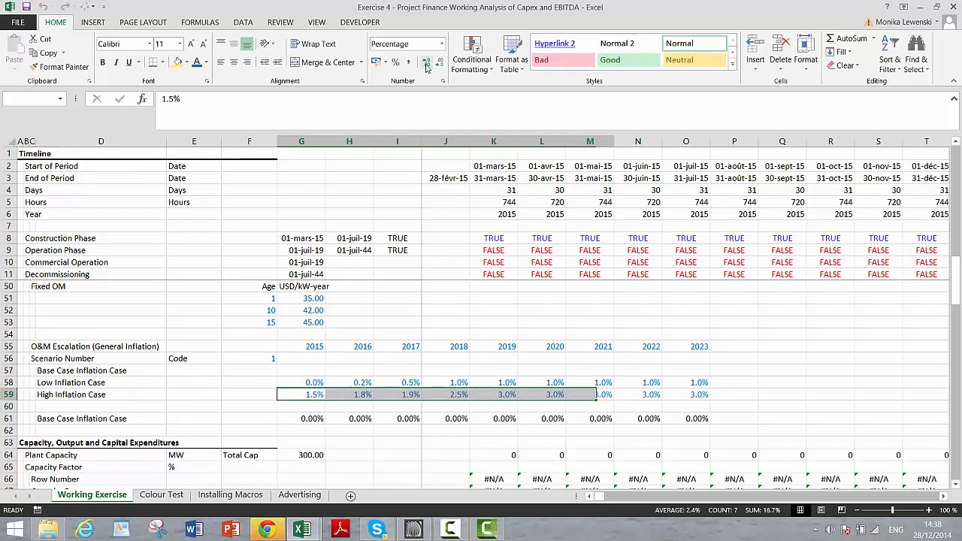
key("shift+Right")
key("shift+Right")
key("ctrl+c")
key("Up")
key("Up")
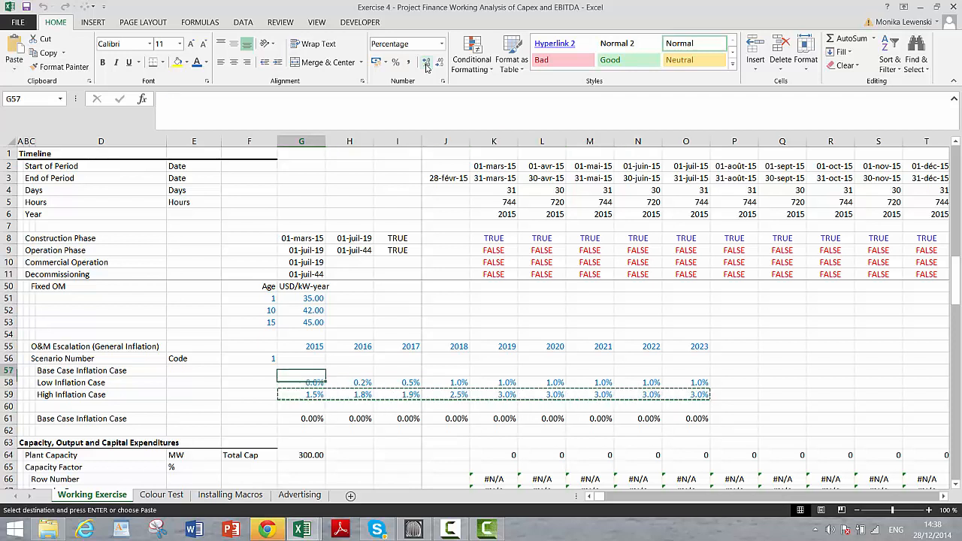
key("ctrl+v")
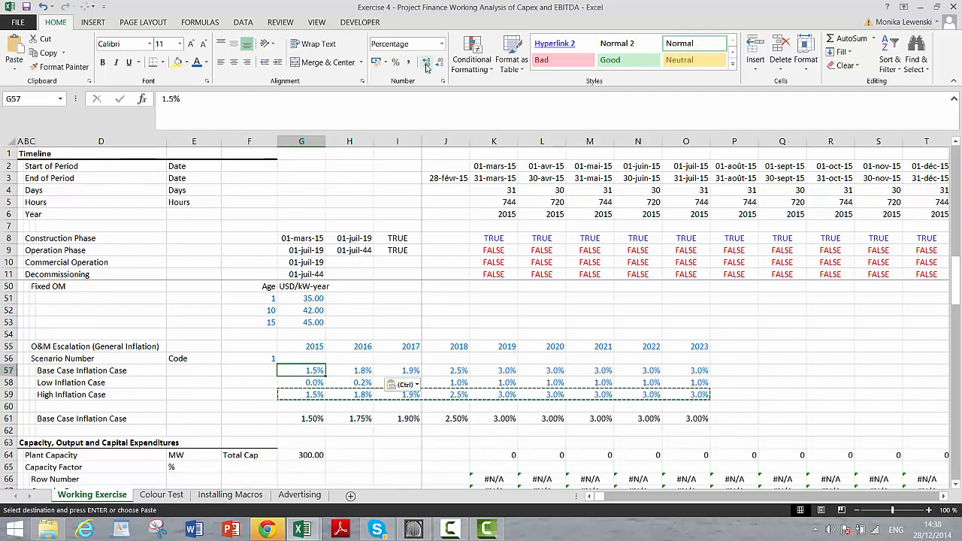
- Set the Base Case Inflation Case rates in row 57 to 2% for each year from 2016 to 2019
key("Right")
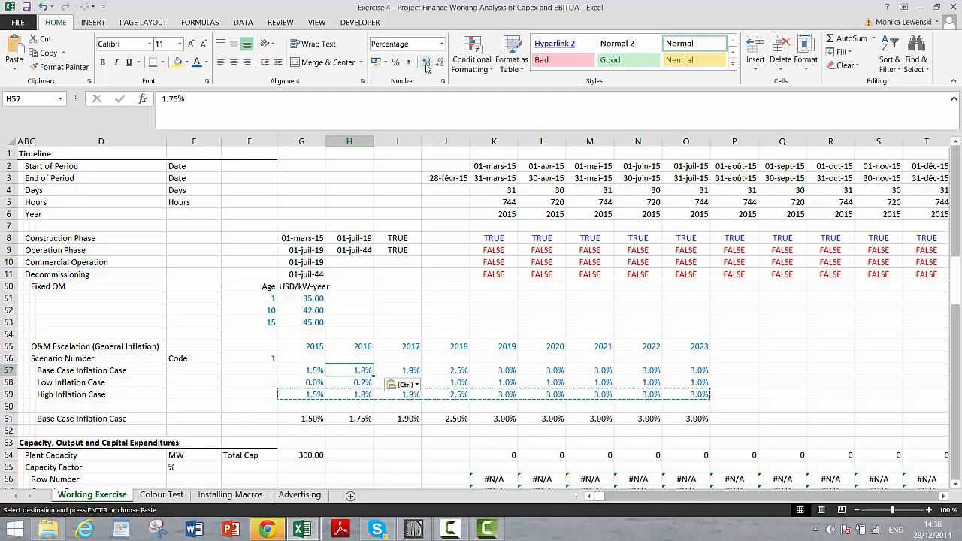
key("Left")
key("Right")
type("2%")
key("Right")
type("2%")
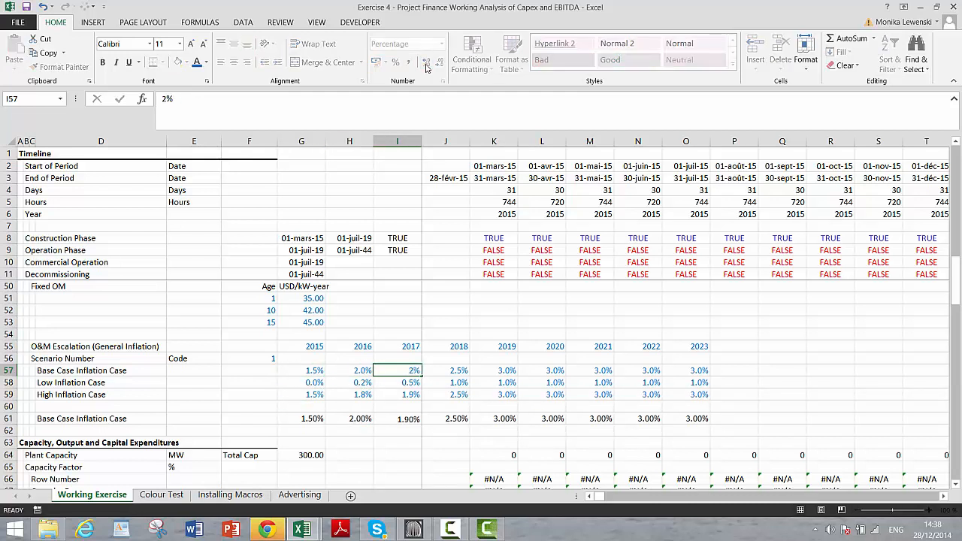
key("Right")
type("2%")
key("Right")
type("2%")
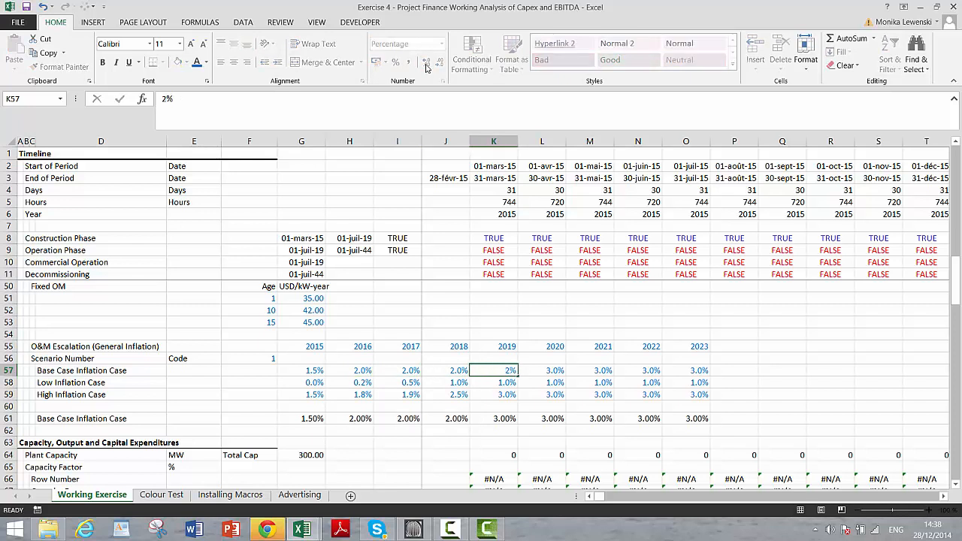
key("Right")
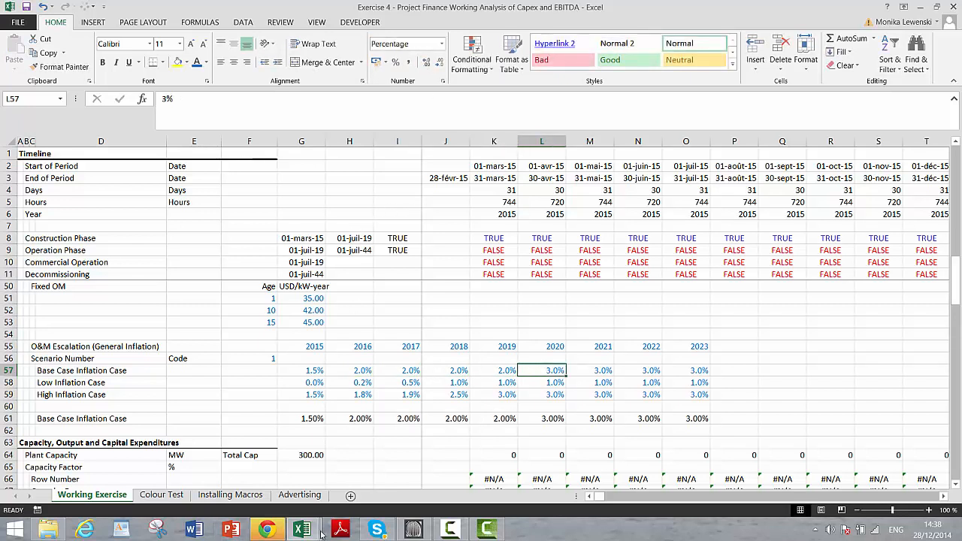
left_click(478, 533)
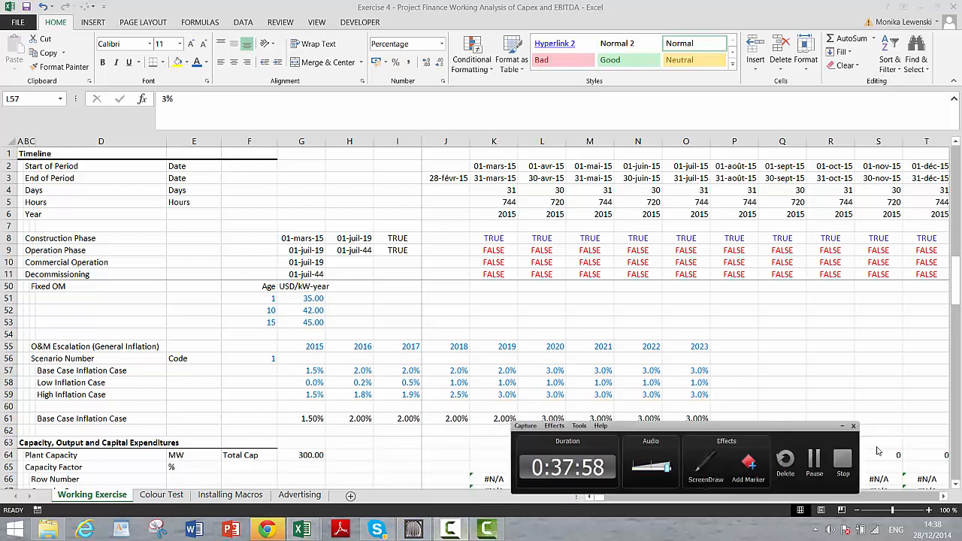
left_click(843, 459)
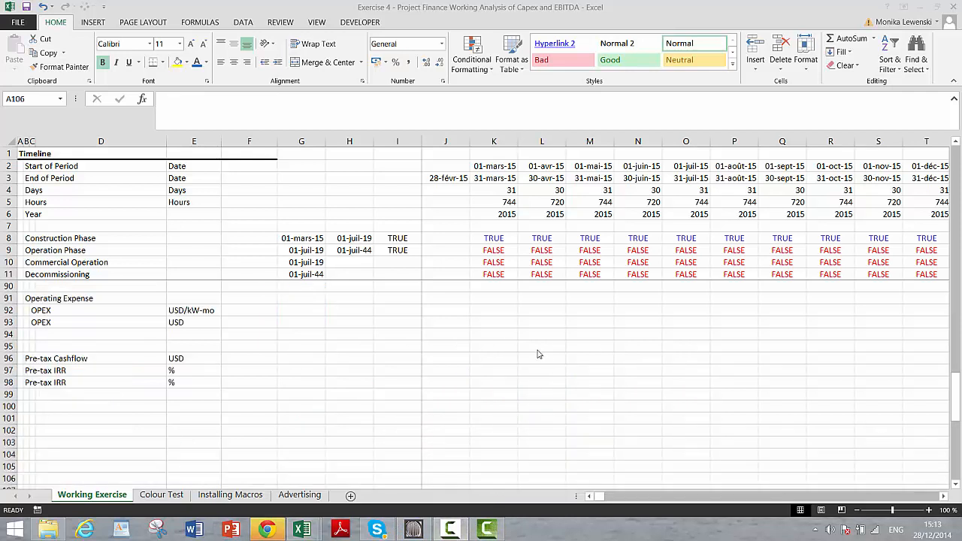
- Review the EBITDA section from the Operating Expense lines back up through the Revenues rows to Total Capital Expenditures
left_click(397, 333)
key("Up")
key("Up")
key("Left")
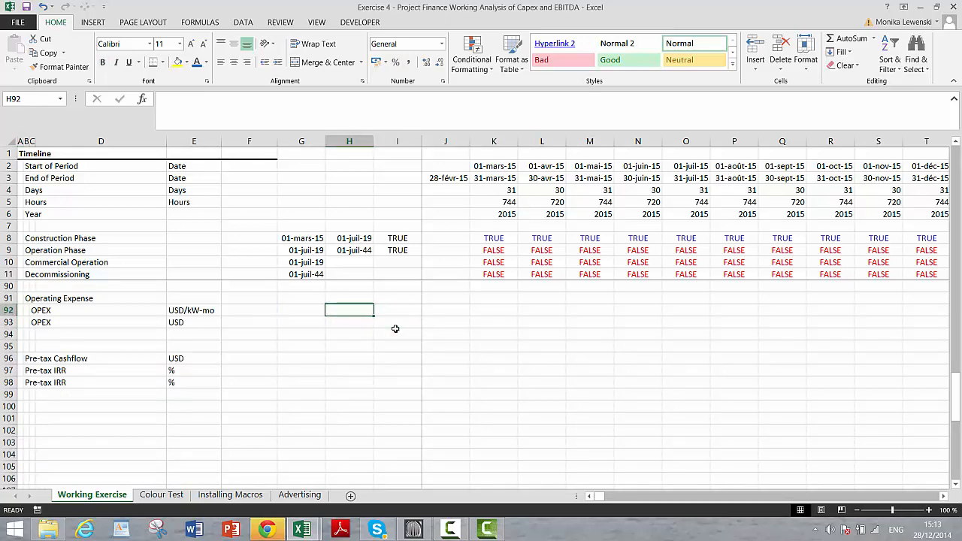
key("Left")
key("Left")
key("Left")
key("Left")
key("Left")
key("Left")
key("Left")
key("Up")
key("Up")
key("Up")
key("Up")
key("Up")
key("Up")
key("Up")
key("Up")
key("Up")
key("Up")
key("Up")
key("Up")
key("Up")
key("Up")
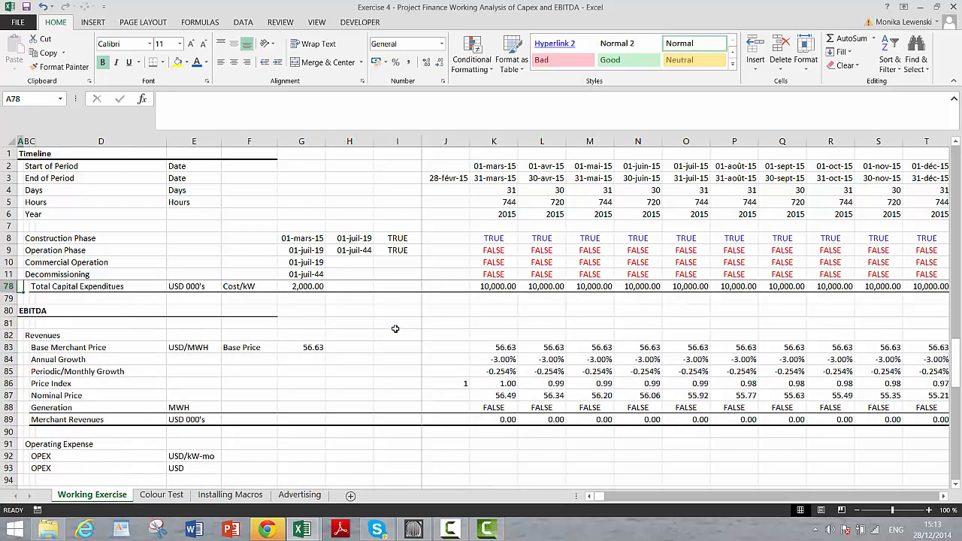
- Examine the Operating Expense heading and the first OPEX line, in USD/kW-mo, in rows 91 and 92
key("Down")
key("Down")
key("Down")
key("Down")
key("Down")
key("Down")
key("Down")
key("Down")
key("Down")
key("Down")
key("Down")
key("Down")
key("Down")
key("Down")
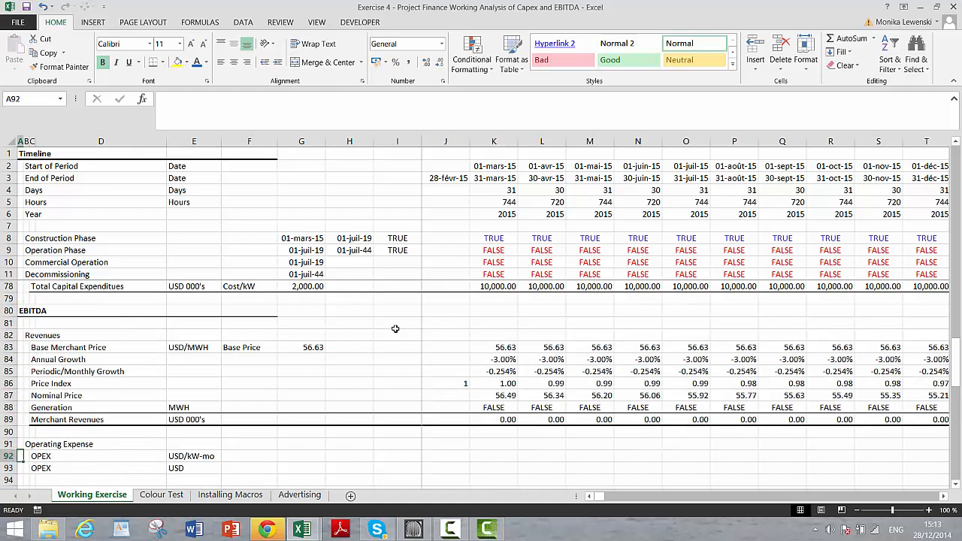
key("Right")
key("Right")
key("Right")
key("Left")
key("Left")
key("Right")
key("Right")
key("Right")
key("Right")
key("Left")
key("Left")
key("Up")
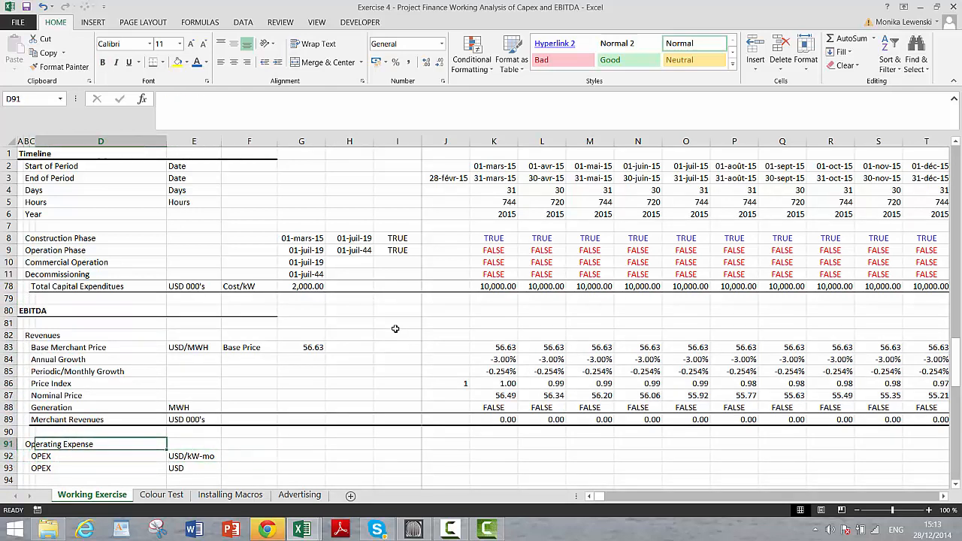
key("Down")
key("Left")
- Review the O&M escalation assumptions in rows 55 to 61 that relate to the operating expenses
key("Up")
key("Up")
key("Up")
key("Up")
key("Up")
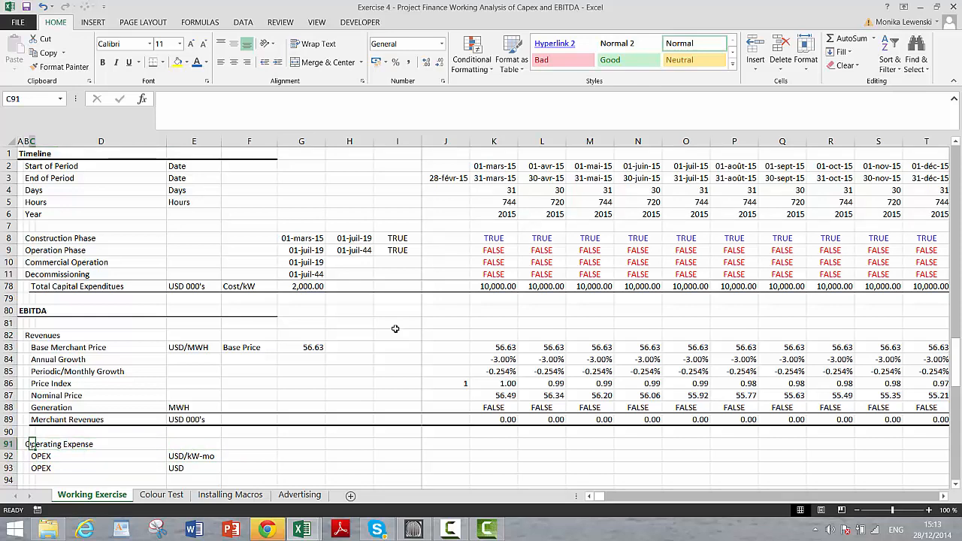
key("Up")
key("Up")
key("Up")
key("Up")
key("Up")
key("Up")
key("Up")
key("Up")
key("Up")
key("Up")
key("Up")
key("Up")
key("Up")
key("Up")
key("Up")
key("Up")
key("Up")
key("Up")
key("Up")
key("Up")
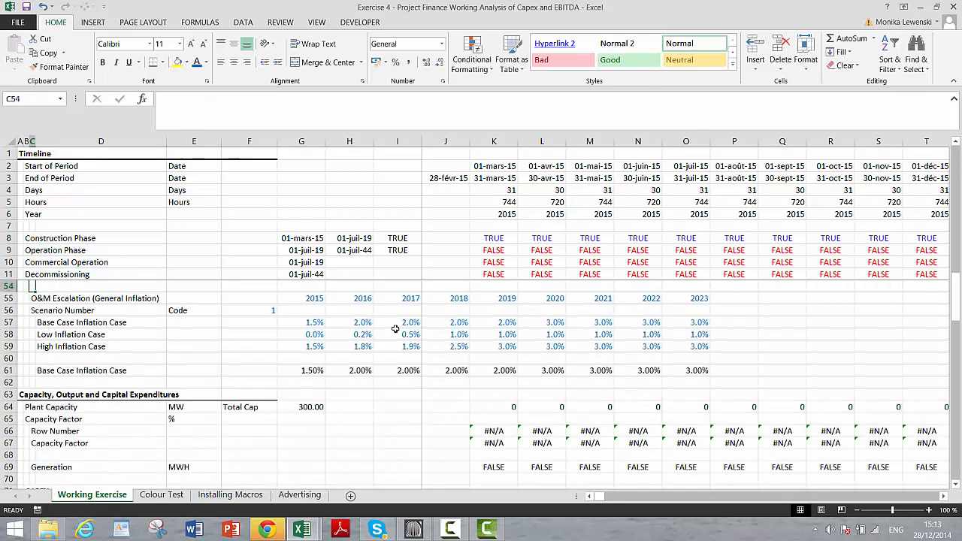
- Check the rows from Operating Expense to Pre-tax IRR and return to the OPEX line in C92
key("Down")
key("Down")
key("Down")
key("Down")
key("Down")
key("Down")
key("Down")
key("Down")
key("Down")
key("Down")
key("Down")
key("Down")
key("Down")
key("Down")
key("Down")
key("Down")
key("Down")
key("Down")
key("Down")
key("Down")
key("Down")
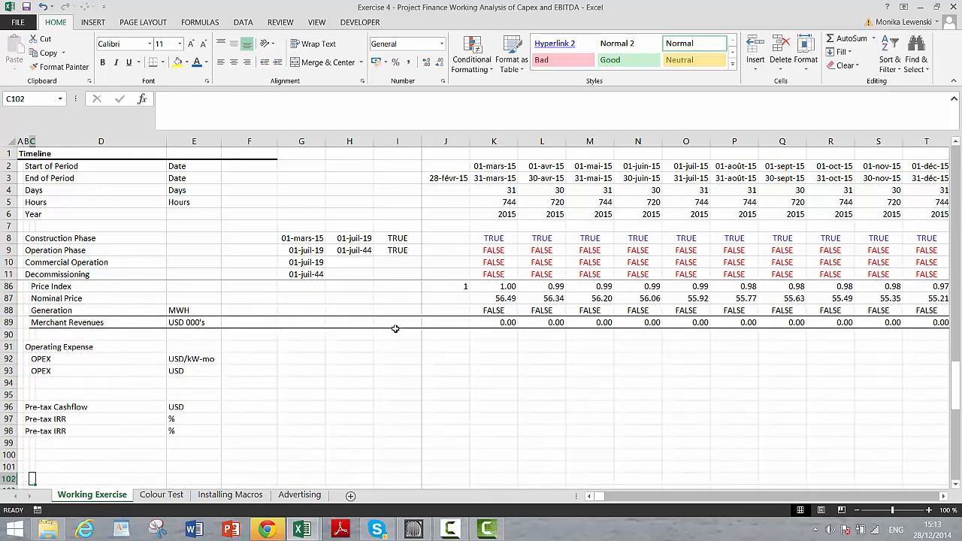
key("Up")
key("Up")
key("Up")
key("Up")
key("Up")
key("Up")
key("Up")
key("Up")
key("Up")
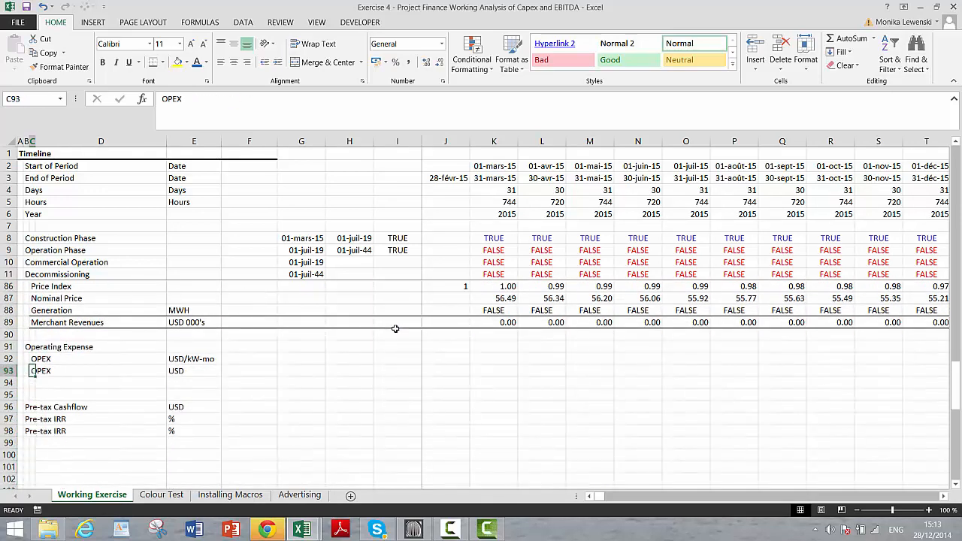
key("Up")
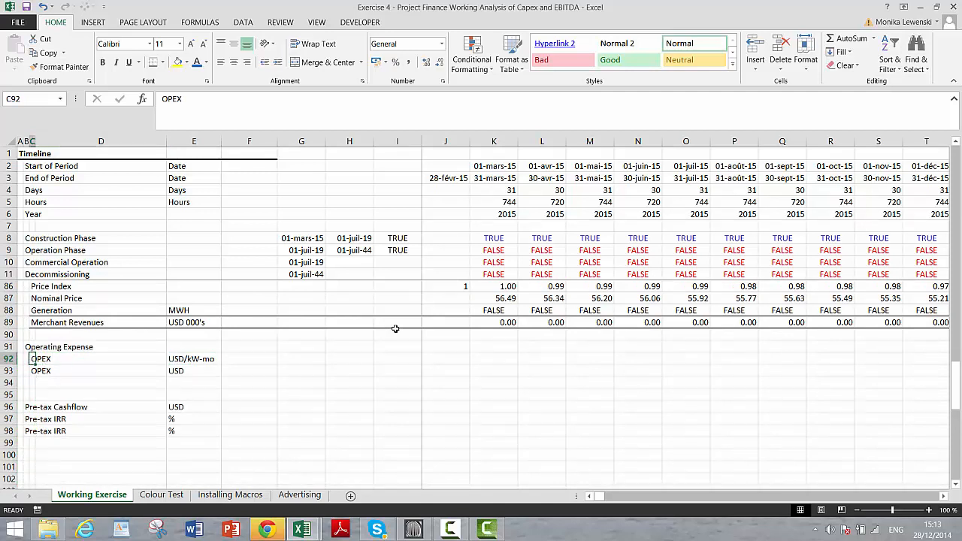
- Insert a row above the first OPEX line, at row 92, and label it "Age of Project in Months" in column C
key("shift+space")
key("ctrl+plus")
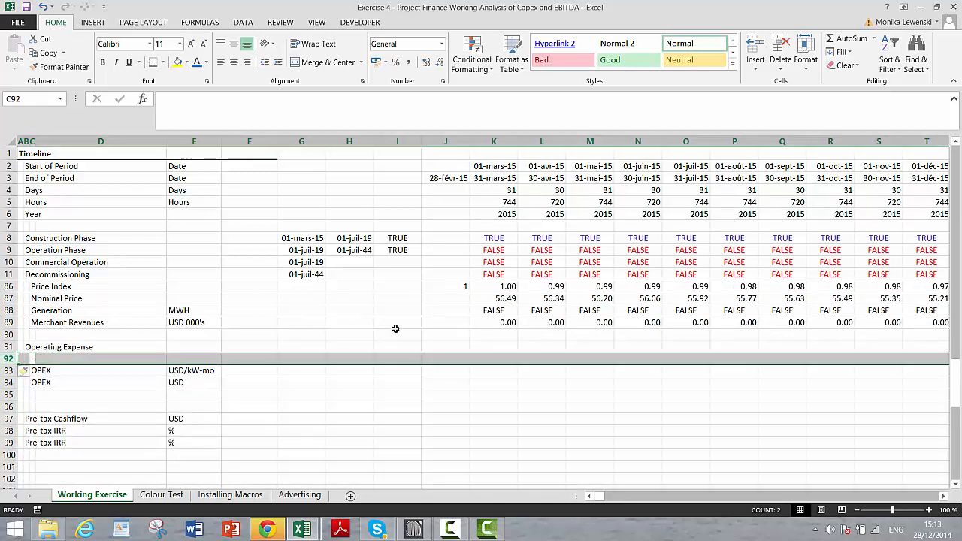
key("Right")
key("Left")
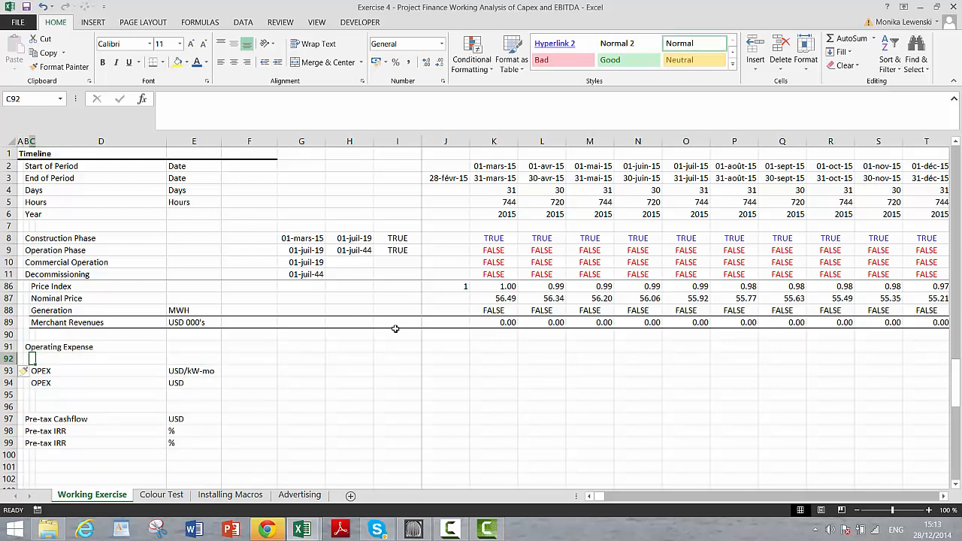
type("Age of Project in")
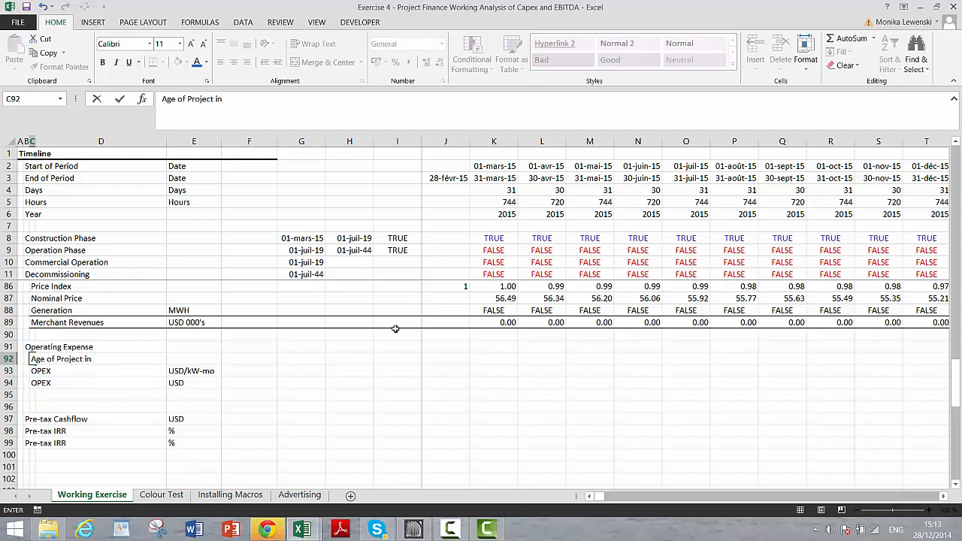
type("s")
key("Return")
- Insert another row below Age of Project in Months and label it "Age of Project in Years" in C93
key("shift+space")
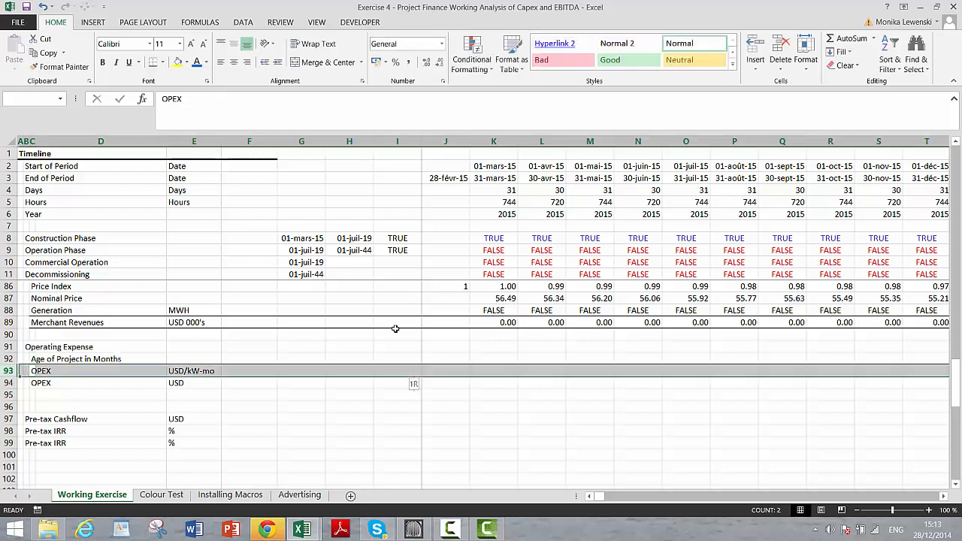
key("ctrl+shift+plus")
key("Up")
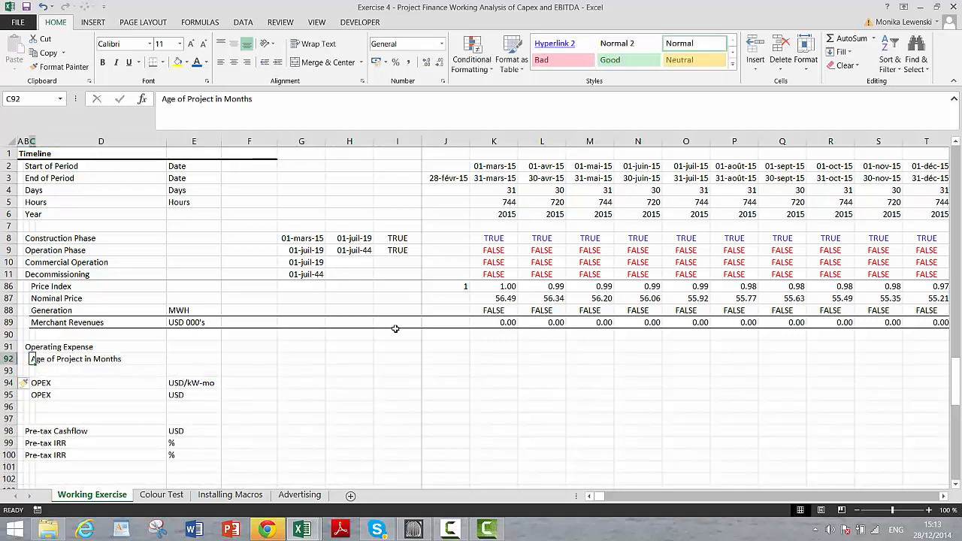
key("Down")
type("Ae")
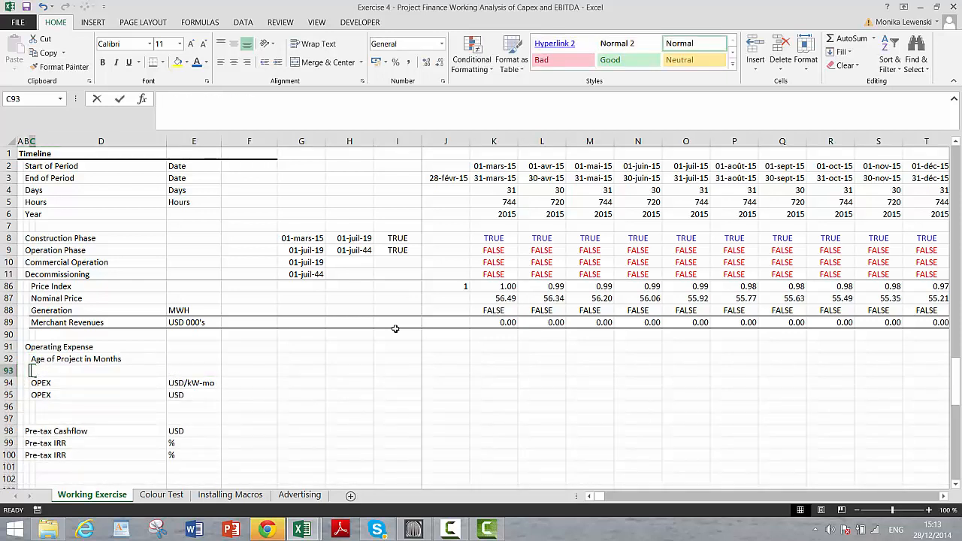
key("BackSpace")
type("g")
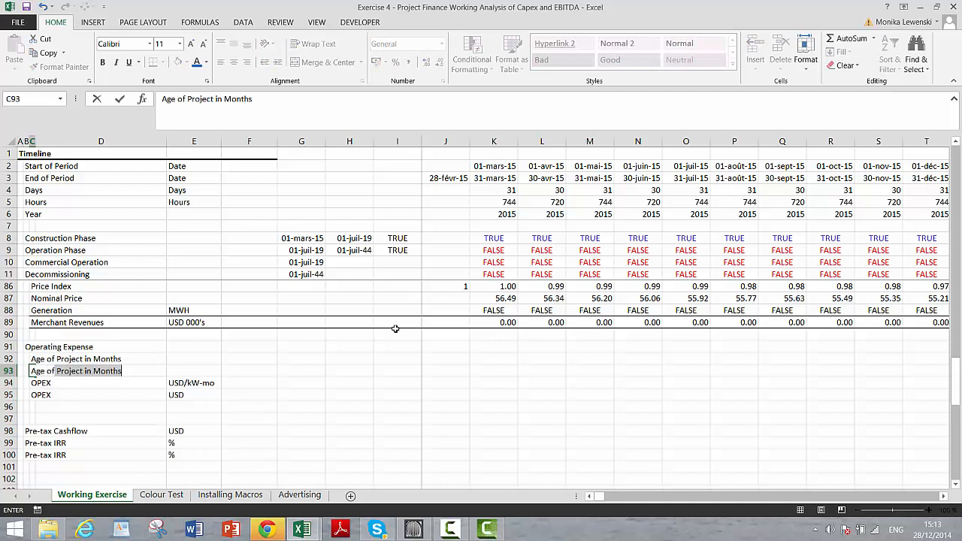
type("e of Prjoject in ")
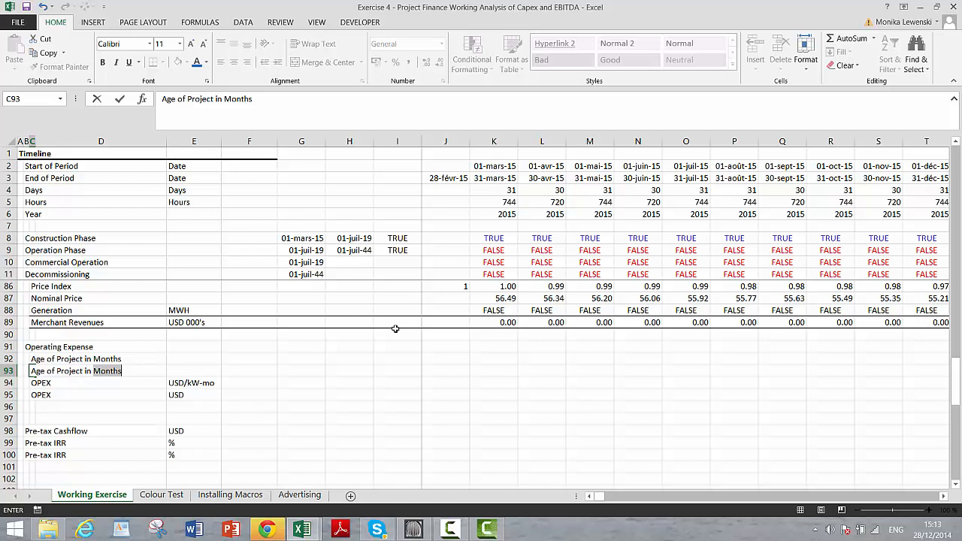
type("Years")
key("Return")
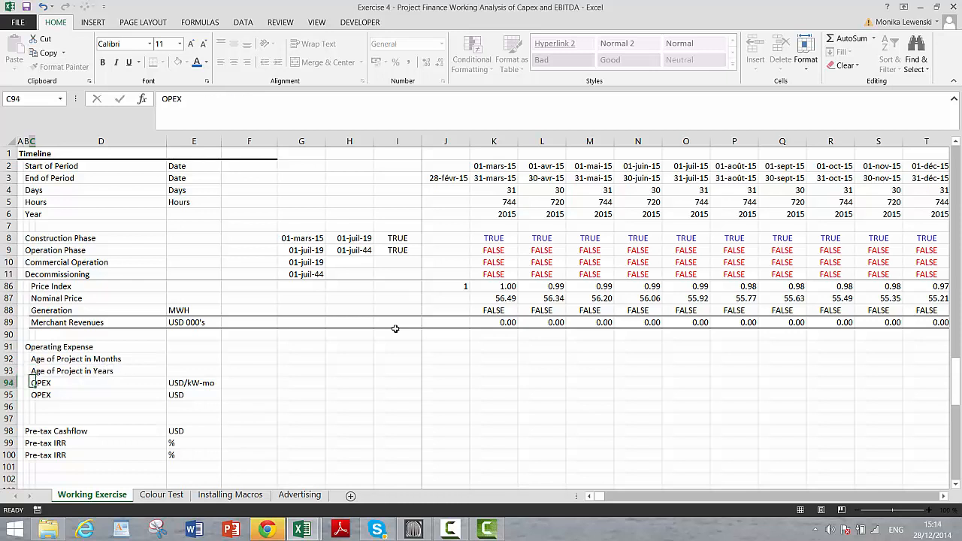
- Enter the formula =J92+K9 in K92 for the project's age in months and fill it across the timeline
key("Up")
key("Up")
key("Right")
key("Right")
key("Right")
key("Right")
key("Right")
key("Right")
key("Right")
key("Right")
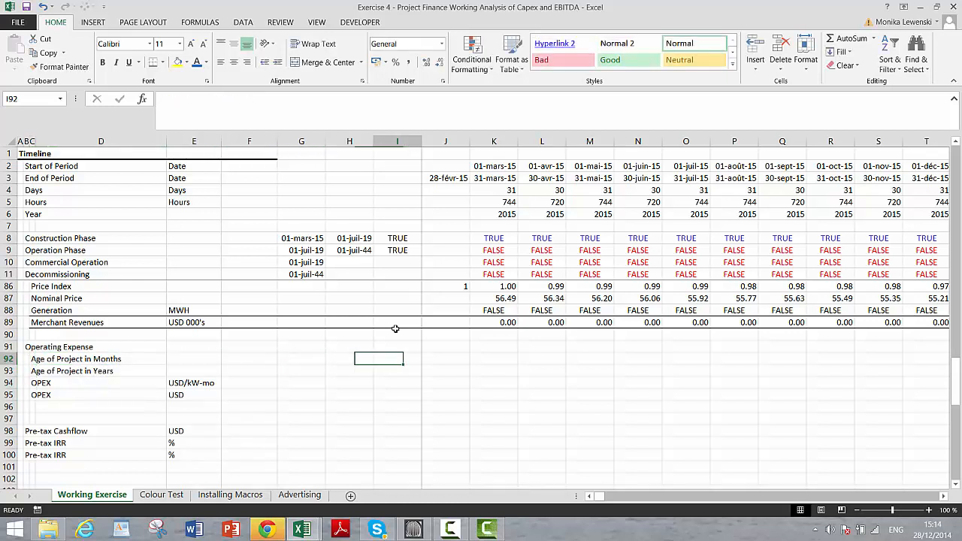
type("=")
key("Left")
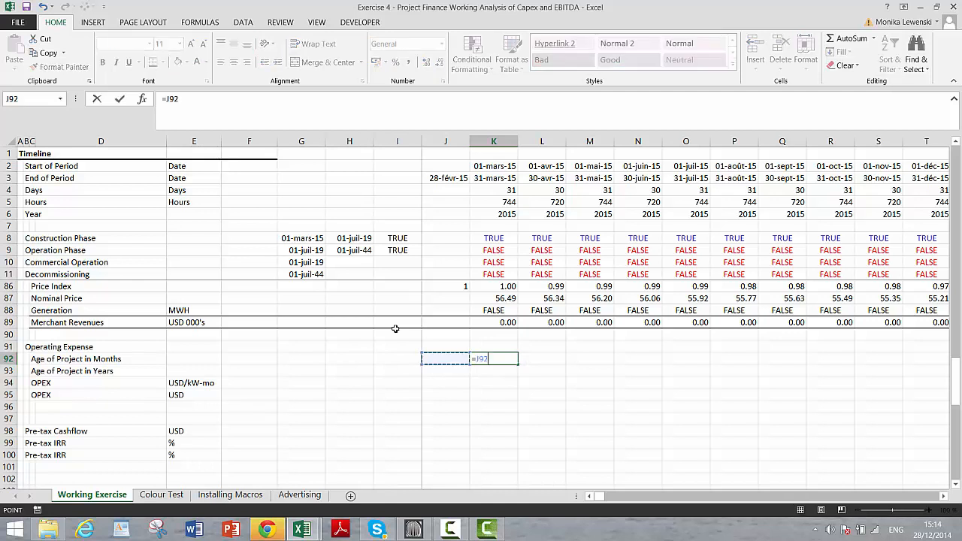
type("+")
left_click(493, 250)
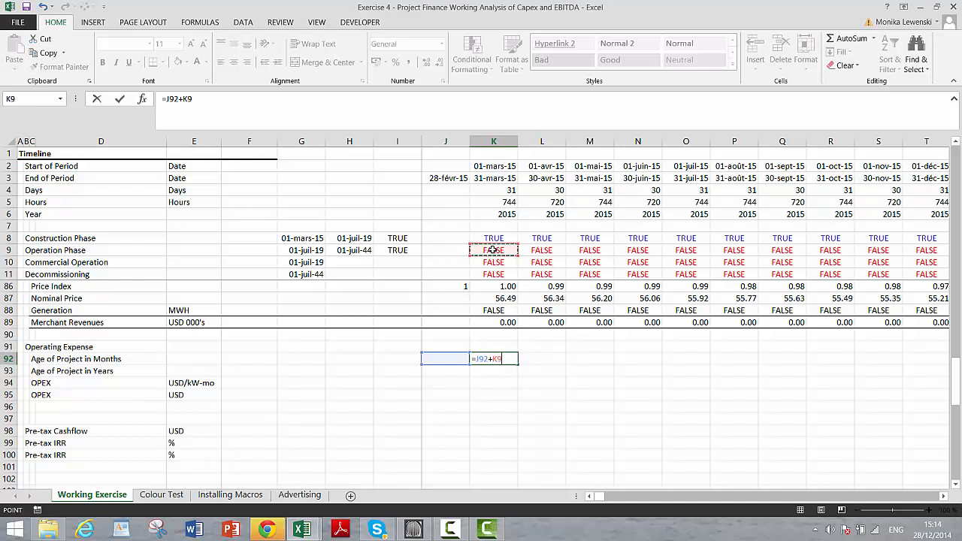
key("ctrl+Return")
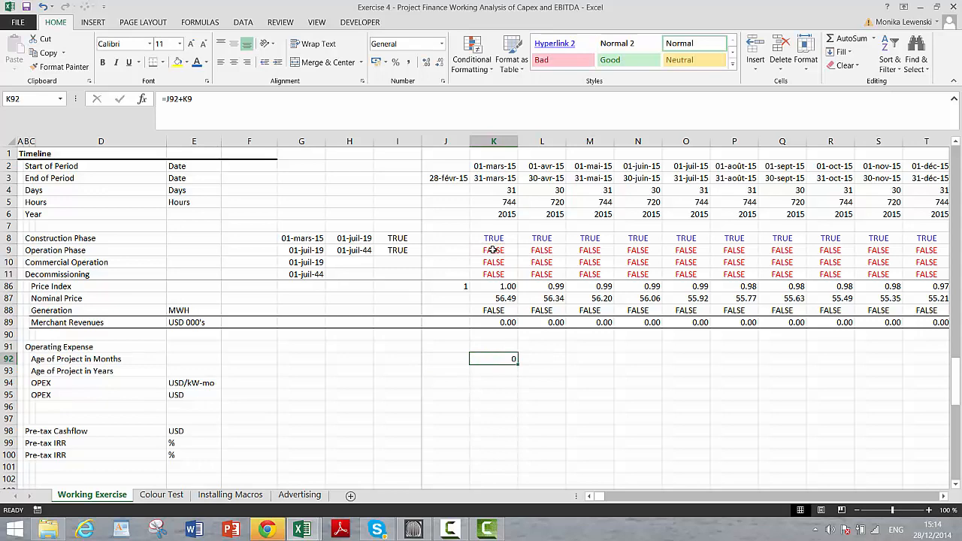
key("ctrl+shift+r")
- Examine the Age of Project in Months row from the construction periods through the July 2019 start of operation to mid-2022
key("Right")
key("Right")
key("Right")
key("Right")
key("Right")
key("Right")
key("Right")
key("Right")
key("Right")
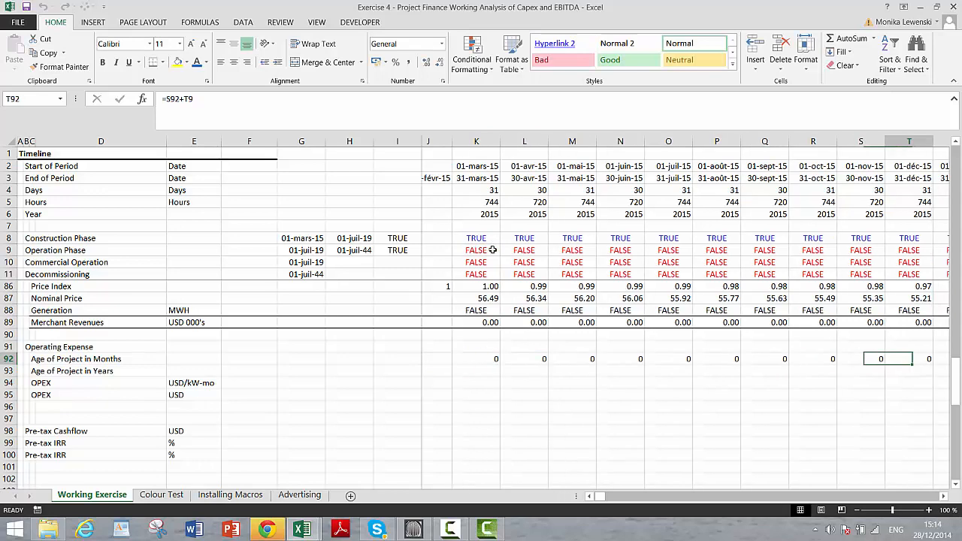
key("Right")
key("Right")
key("Right")
key("Right")
key("Right")
key("Right")
key("Right")
key("Right")
key("Right")
key("Right")
key("Right")
key("Right")
key("Right")
key("Right")
key("Right")
key("Right")
key("Right")
key("Right")
key("Right")
key("Right")
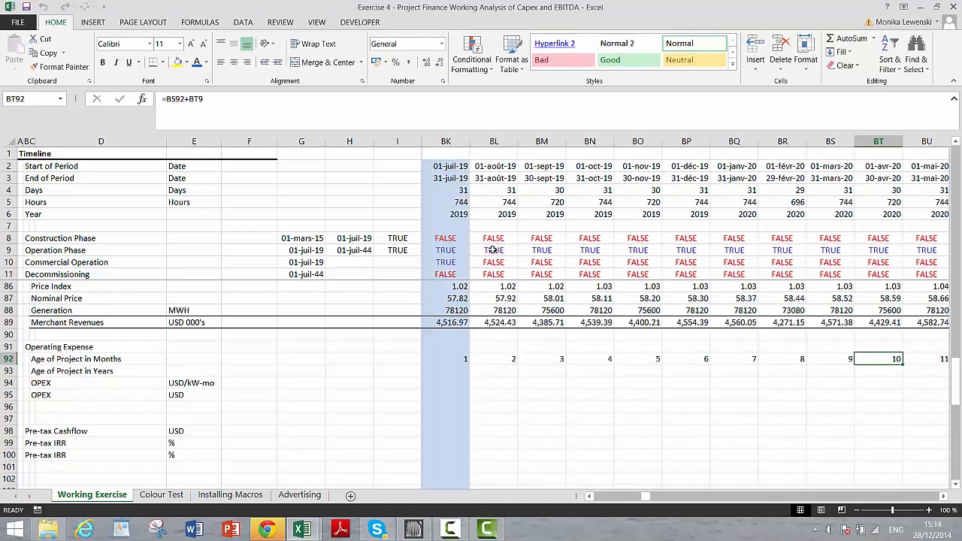
key("Left")
key("Left")
key("Left")
key("Left")
key("Left")
key("Left")
key("Left")
key("Left")
key("Left")
key("Left")
key("Left")
key("Left")
key("Left")
key("Left")
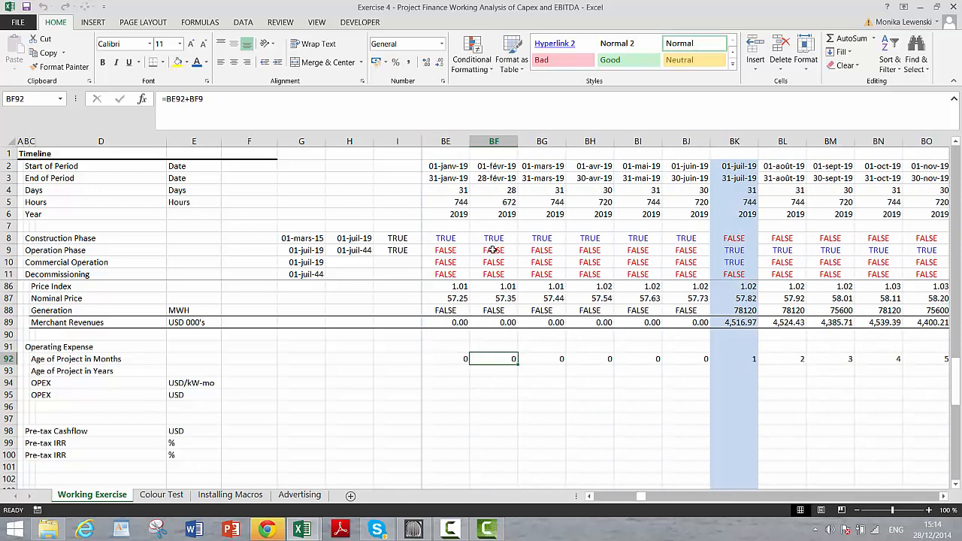
key("Right")
key("Right")
key("Right")
key("Right")
key("Right")
key("Right")
key("Right")
key("Right")
key("Right")
key("Right")
key("Right")
key("Right")
key("Right")
key("Right")
key("Right")
key("Right")
key("Right")
key("Right")
key("Right")
key("Right")
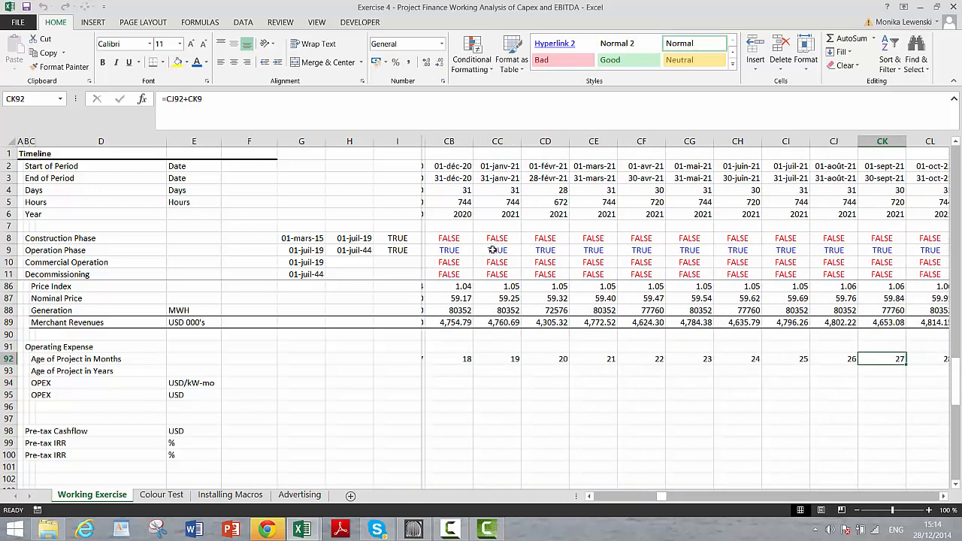
key("Right")
key("Right")
key("Right")
key("Right")
key("Right")
key("Right")
key("Right")
key("Right")
key("Right")
key("Right")
key("Right")
key("ctrl+Left")
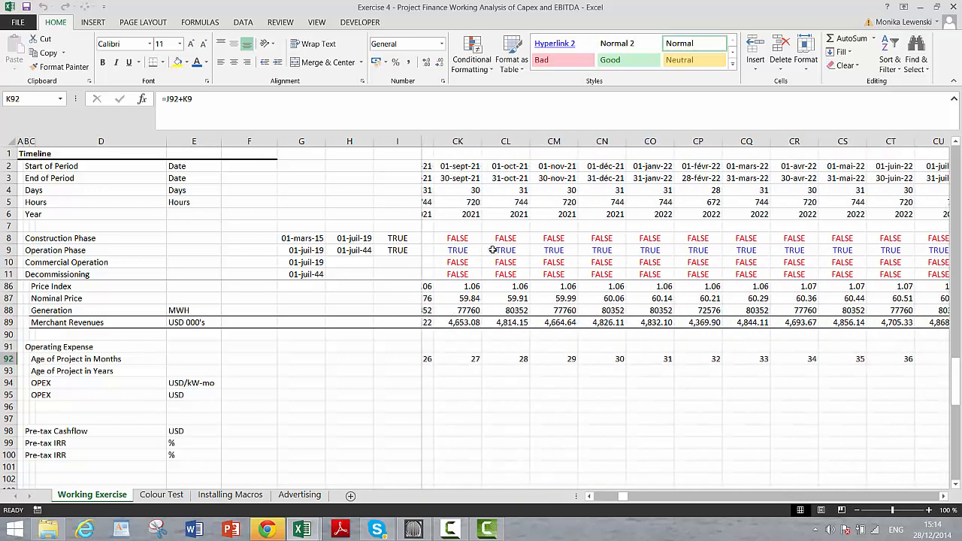
- Enter the formula =ROUNDUP(K92/12;1) in K93 for the project's age in years and fill it across the timeline
key("Left")
key("Left")
key("ctrl+Left")
key("ctrl+Left")
key("Down")
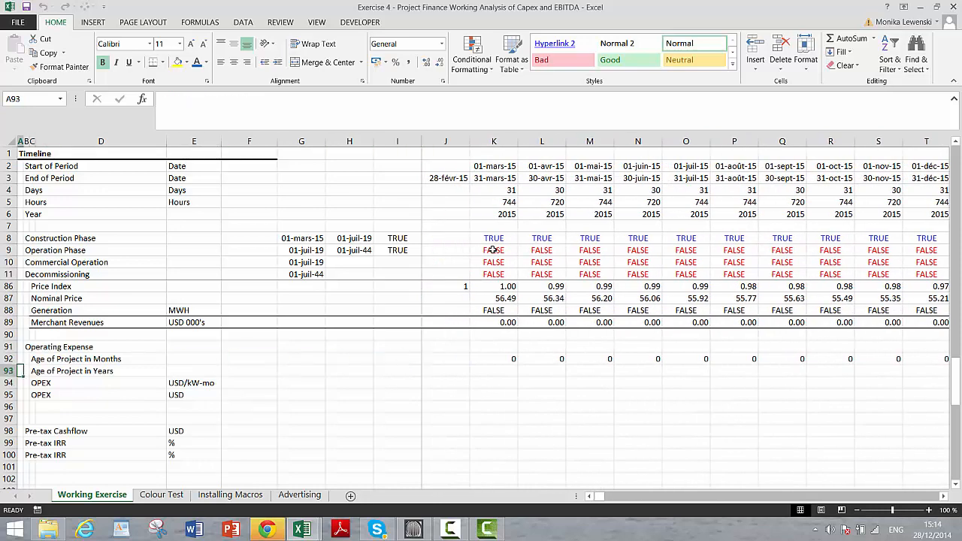
key("Right")
key("Right")
key("Right")
key("Right")
key("Right")
key("Right")
key("Right")
key("Right")
key("Right")
key("Right")
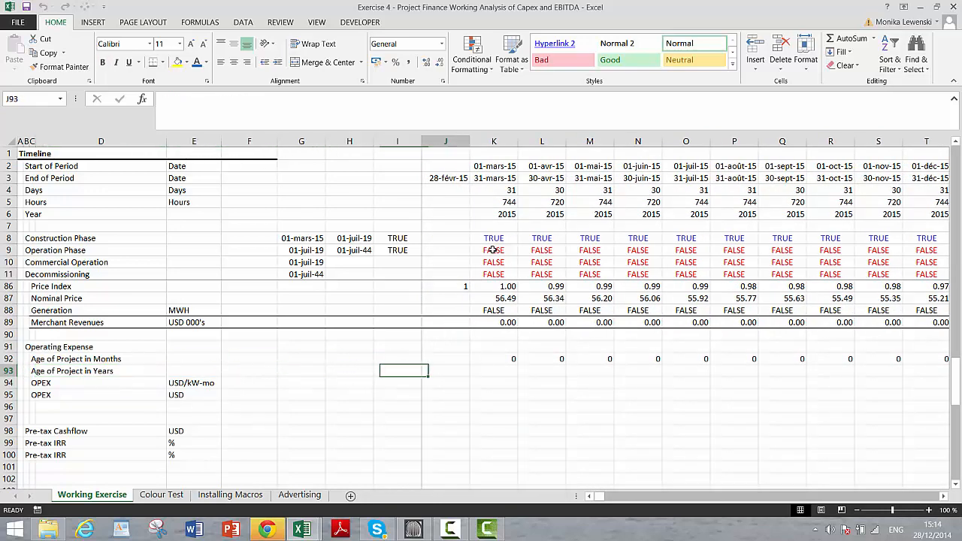
type("=rou")
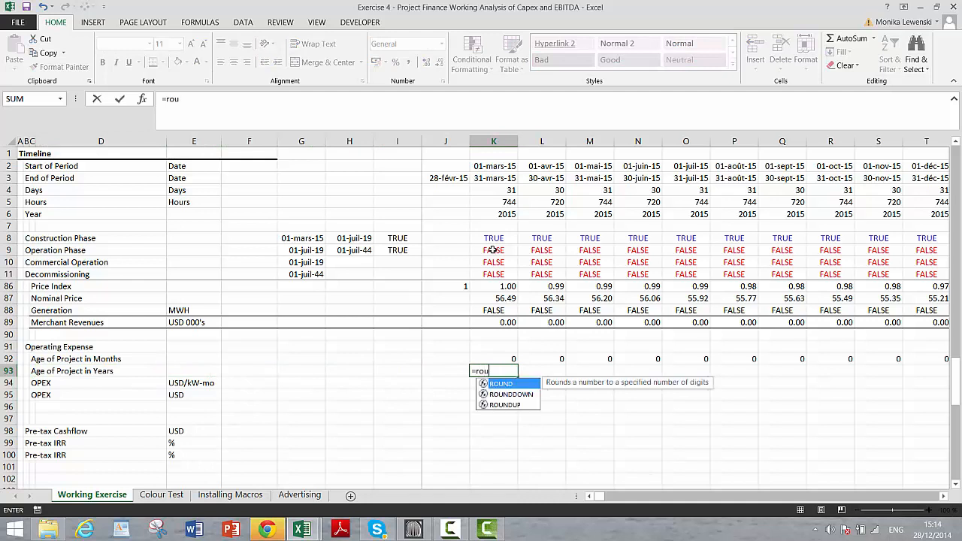
type("ndu")
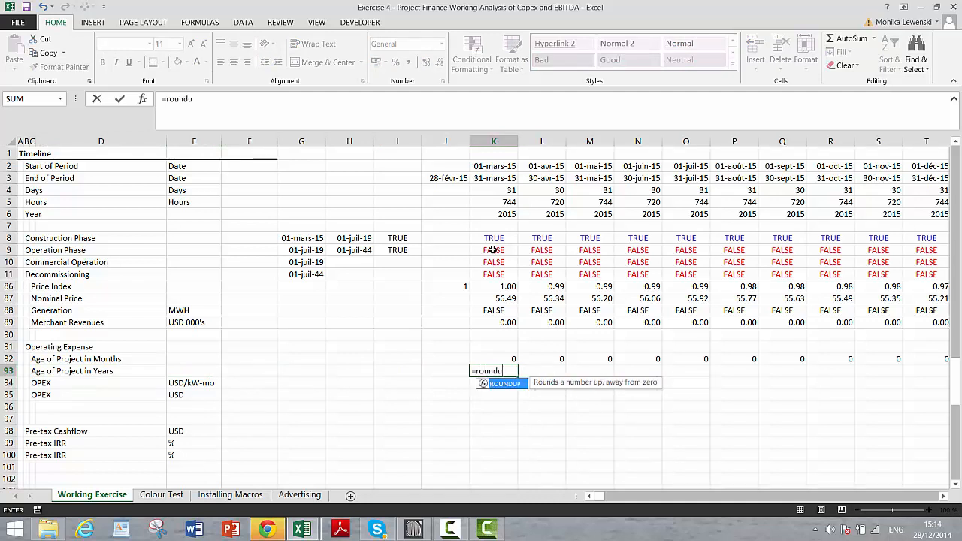
type("p(")
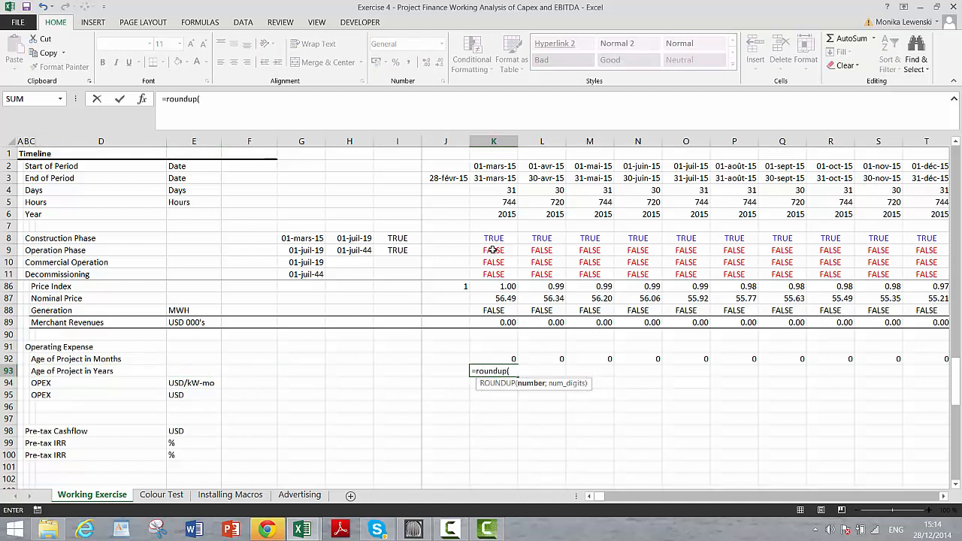
key("Up")
type("/1")
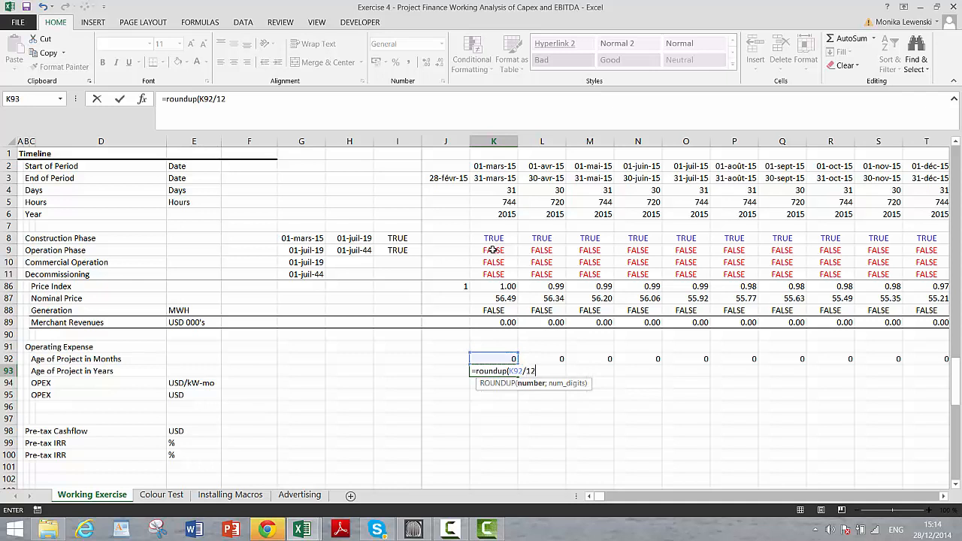
type("2;1")
key("Return")
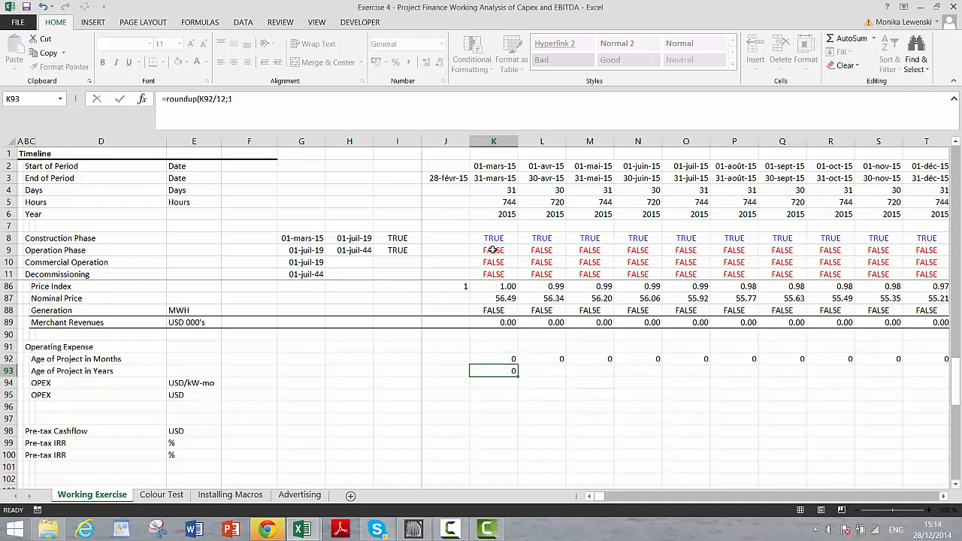
key("Up")
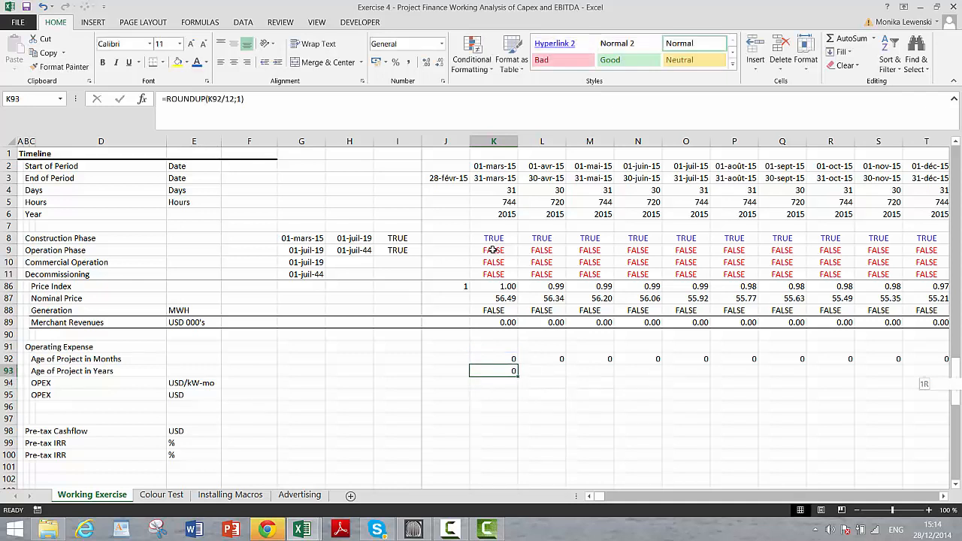
key("ctrl+shift+Right")
key("ctrl+BackSpace")
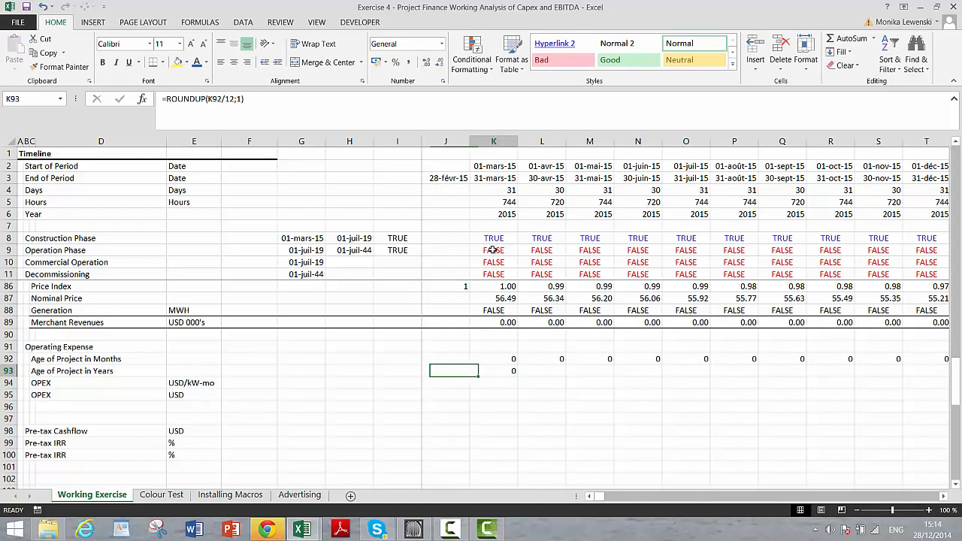
key("ctrl+r")
- Examine the Age of Project in Years row from the construction periods to the first operating year starting July 2019
key("Right")
key("Right")
key("Right")
key("Right")
key("Right")
key("Right")
key("Right")
key("Right")
key("Right")
key("Right")
key("Right")
key("Right")
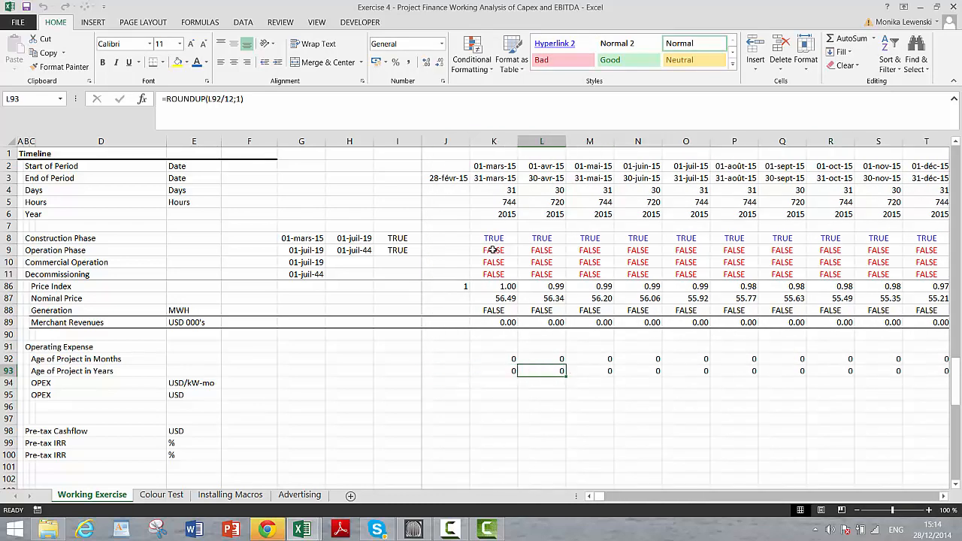
key("Right")
key("Right")
key("Right")
key("Right")
key("Right")
key("Right")
key("Right")
key("Right")
key("Right")
key("Right")
key("Right")
key("Right")
key("Right")
key("Right")
key("Right")
key("Right")
key("Right")
key("Right")
key("Right")
key("Right")
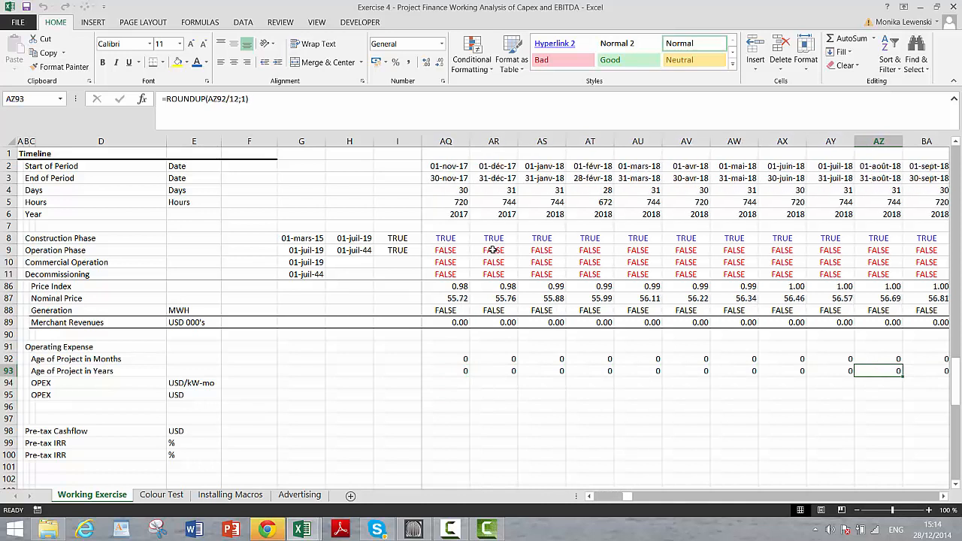
key("Left")
key("Left")
key("Left")
key("Left")
key("Left")
key("Left")
key("Left")
key("Left")
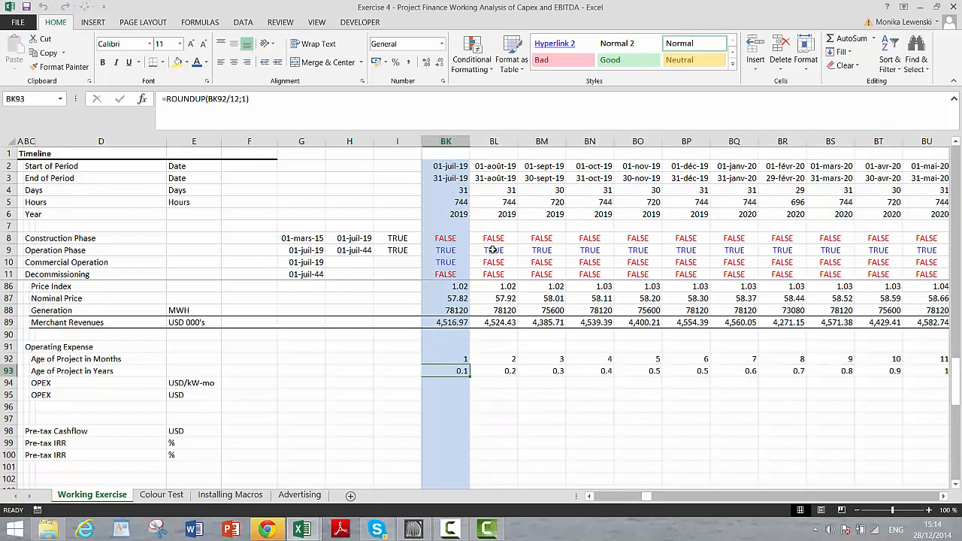
- Change the K93 formula to =ROUNDUP(K92/12;0) for whole years and fill it across the timeline
key("ctrl+Left")
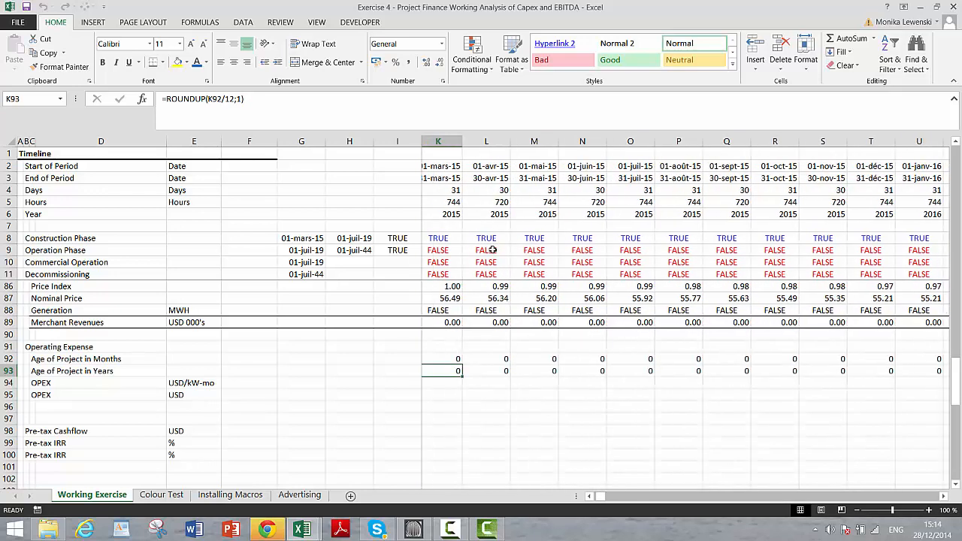
key("F2")
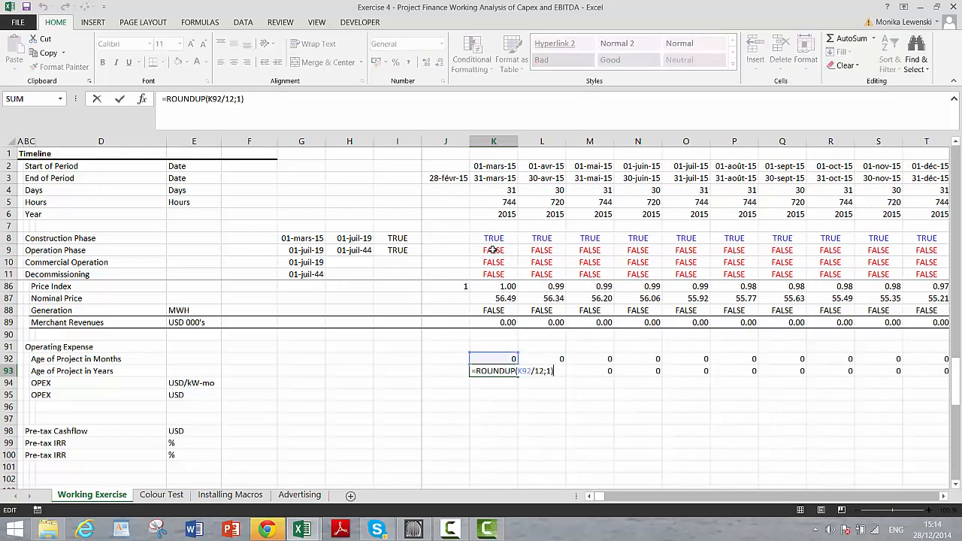
key("BackSpace")
type("0")
key("ctrl+Return")
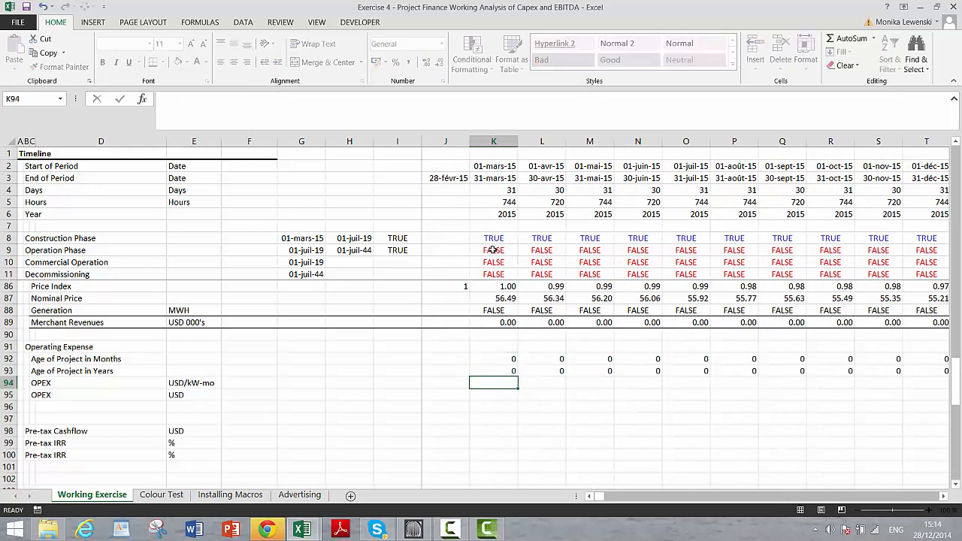
key("ctrl+shift+Right")
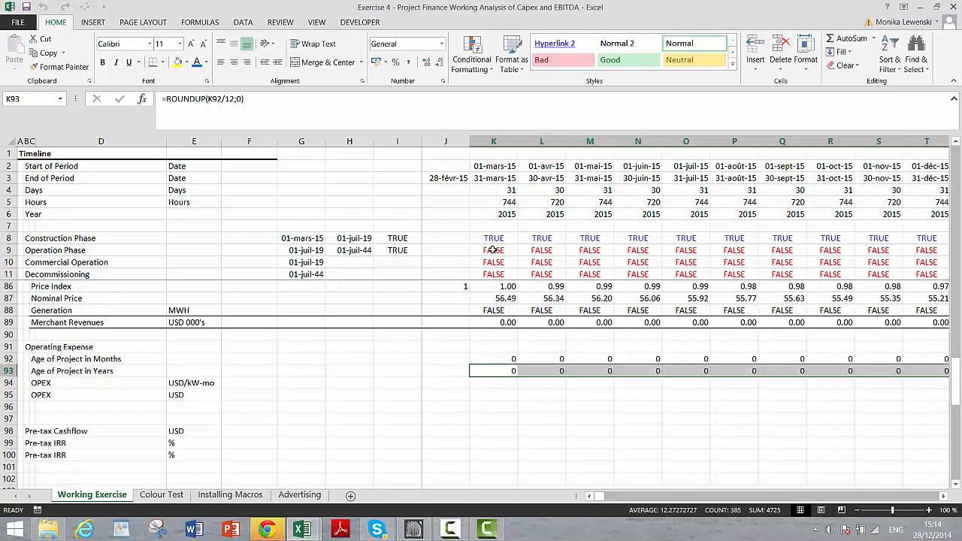
- Check the rounded project age in years against the age in months along the timeline up to August 2025
key("Right")
key("Right")
key("Right")
key("Right")
key("Right")
key("Right")
key("Right")
key("Right")
key("Right")
key("Right")
key("Right")
key("Right")
key("Right")
key("Right")
key("Right")
key("Right")
key("Right")
key("Right")
key("Right")
key("Right")
key("Right")
key("Right")
key("Right")
key("Right")
key("Right")
key("Right")
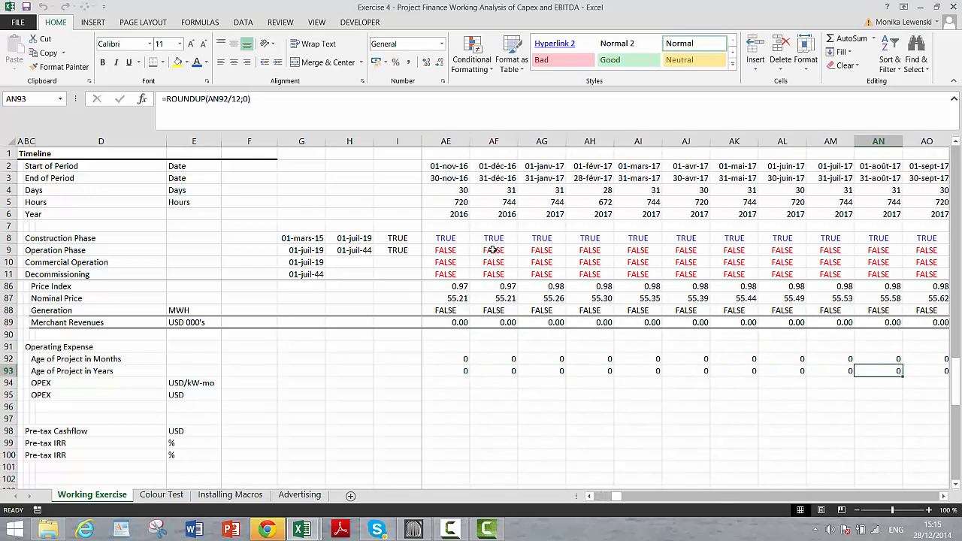
key("Right")
key("Right")
key("Right")
key("Right")
key("Right")
key("Right")
key("Right")
key("Right")
key("Right")
key("Right")
key("Right")
key("Right")
key("Right")
key("Right")
key("Right")
key("Right")
key("Right")
key("Right")
key("Right")
key("Right")
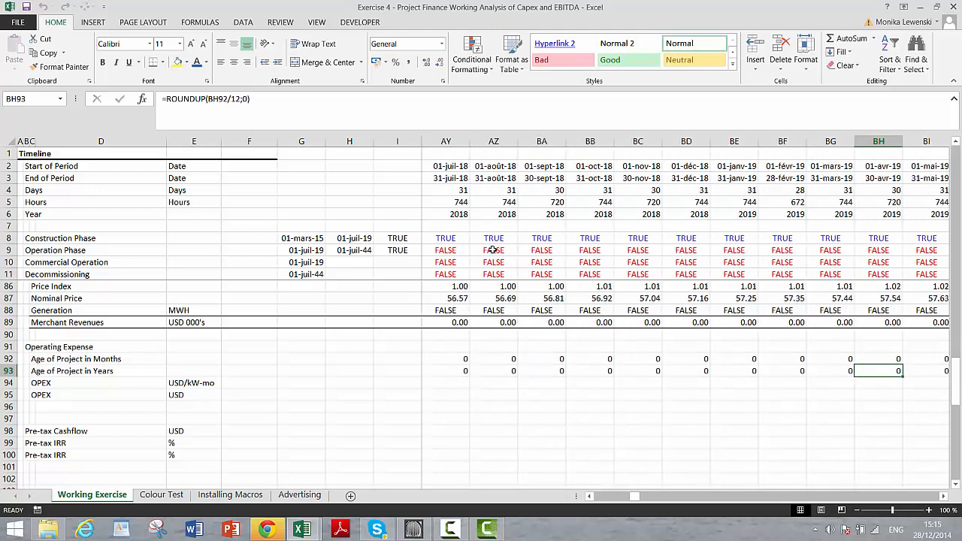
key("Right")
key("Right")
key("Right")
key("Right")
key("Right")
key("Right")
key("Right")
key("Right")
key("Right")
key("Right")
key("Right")
key("Right")
key("Right")
key("Right")
key("Right")
key("Right")
key("Right")
key("Right")
key("Right")
key("Right")
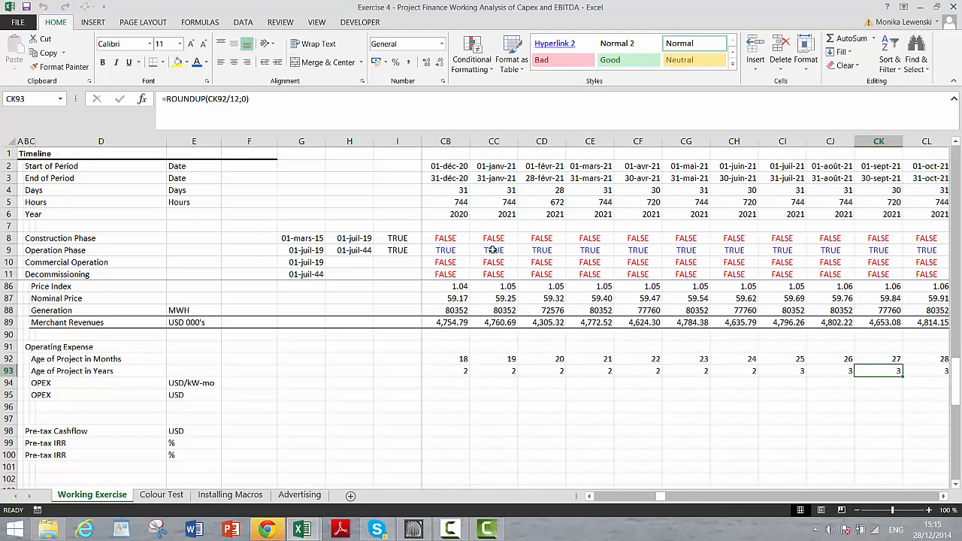
key("Right")
key("Right")
key("Right")
key("Right")
key("Right")
key("Right")
key("Right")
key("Right")
key("Right")
key("Right")
key("Right")
key("Right")
key("Right")
key("Right")
key("Right")
key("Right")
key("Right")
key("Right")
key("Right")
key("Right")
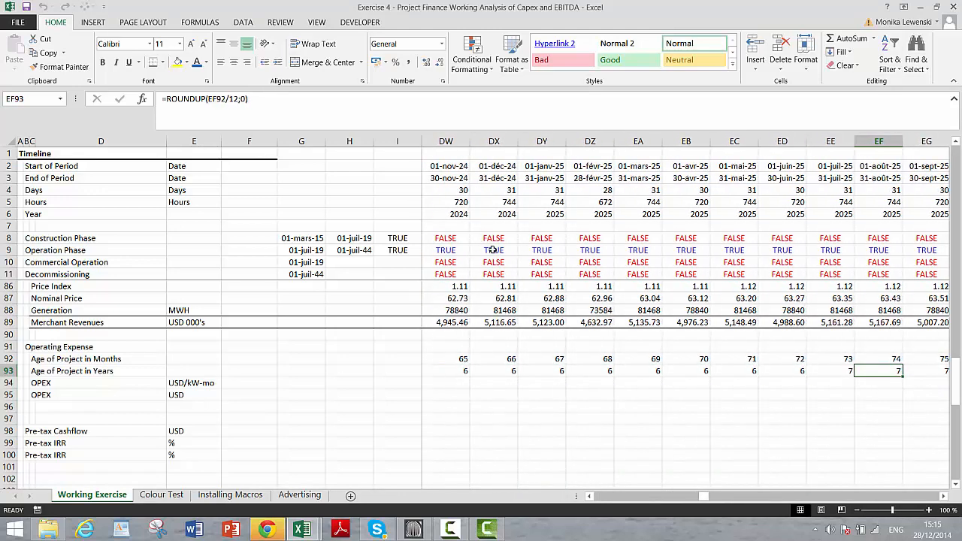
- Rename the OPEX label in C94, the row in USD/kW-mo, as "Real Operting Cost/kW"
key("Home")
key("Left")
key("Left")
key("Left")
key("Left")
key("Left")
key("Left")
key("Left")
key("Down")
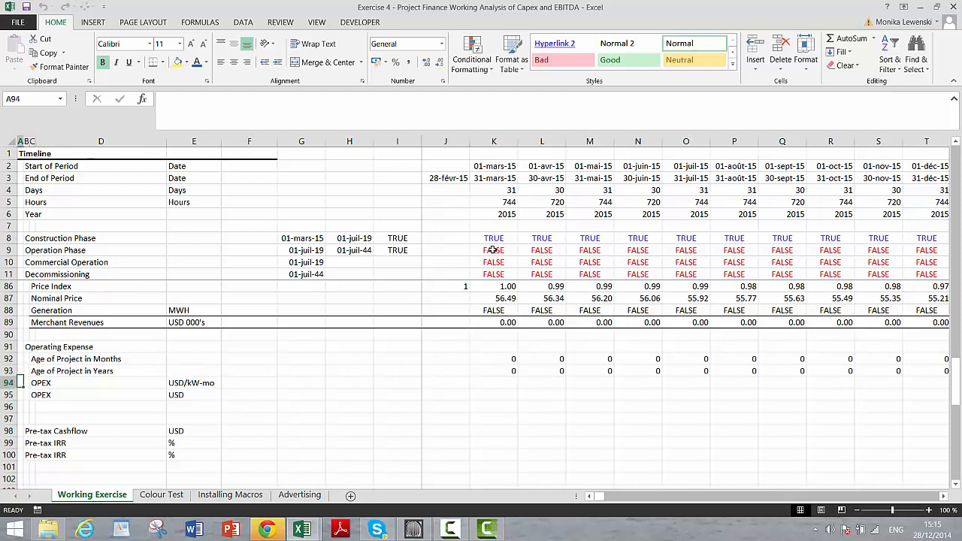
type("OpeX")
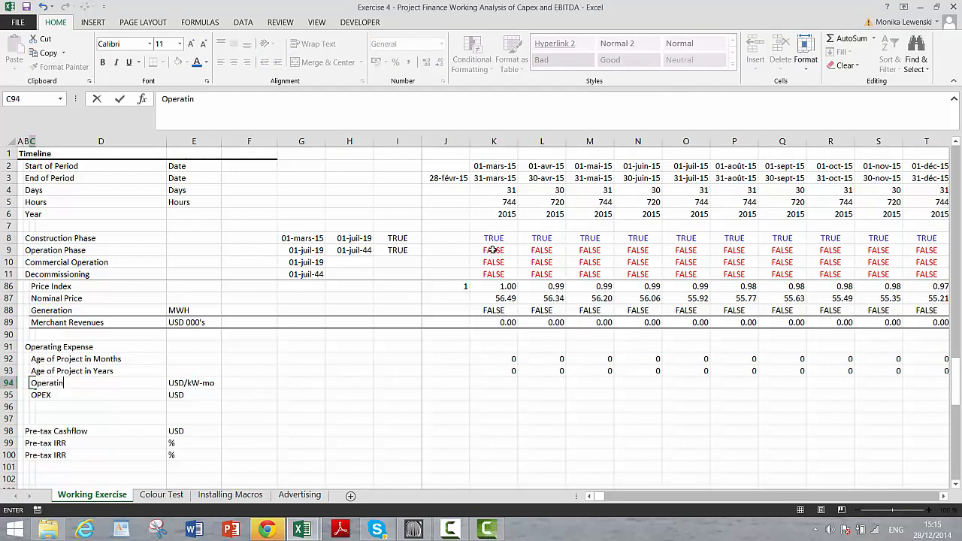
key("BackSpace")
key("BackSpace")
key("BackSpace")
key("BackSpace")
key("BackSpace")
key("BackSpace")
key("BackSpace")
key("BackSpace")
type("Co")
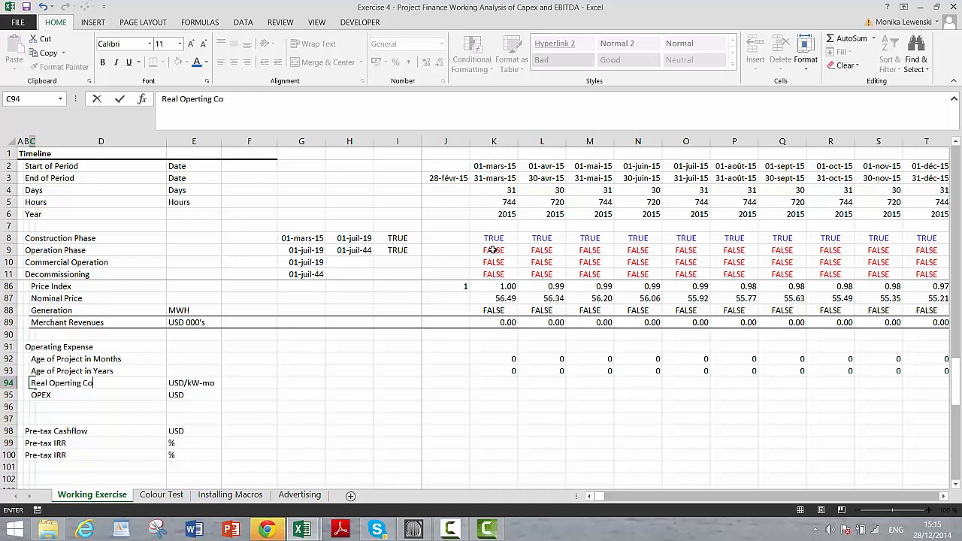
type("st/kW")
key("ctrl+Return")
key("Down")
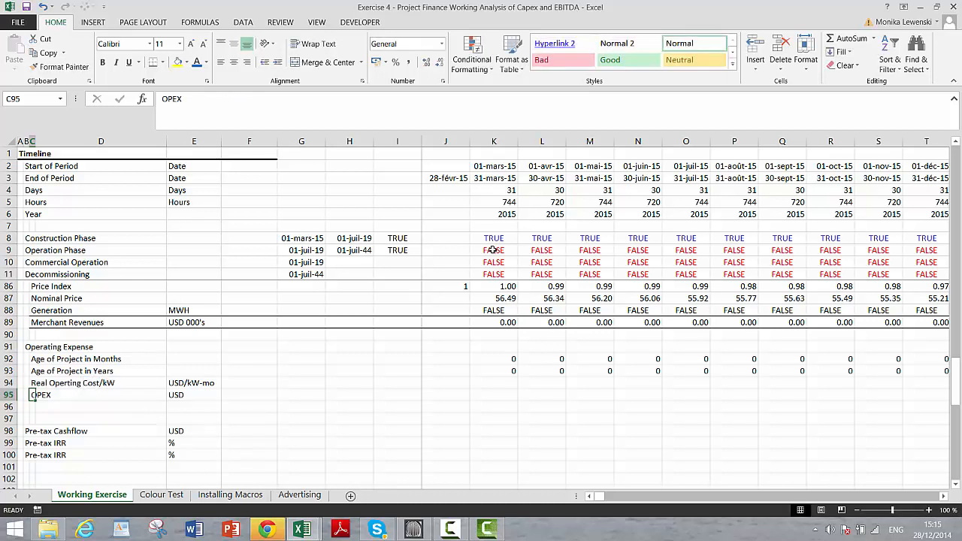
- Start a LOOKUP formula in K94 of the Real Operting Cost/kW row, using the age in years in K93 as lookup value
key("Up")
key("Right")
key("Right")
key("Right")
key("Right")
key("Right")
key("Right")
key("Right")
key("Right")
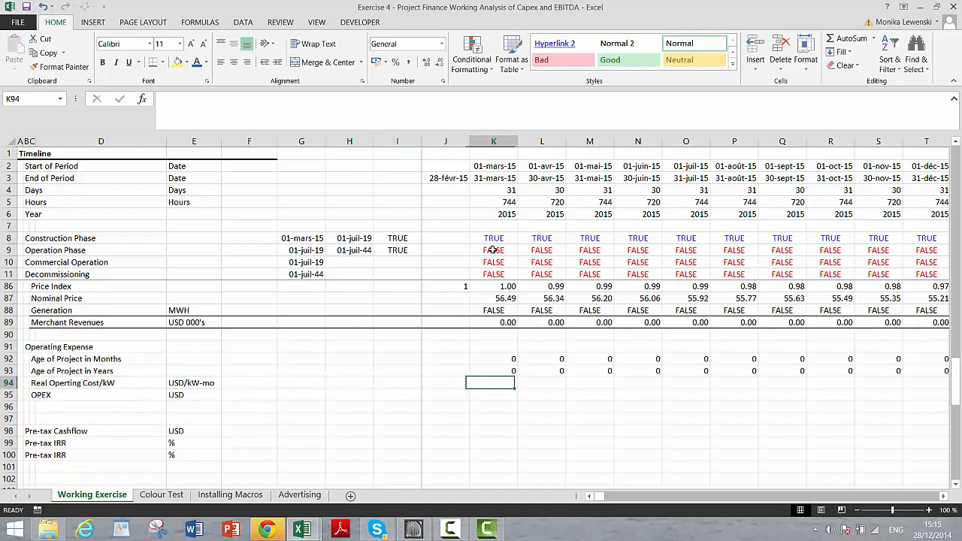
type("=lo")
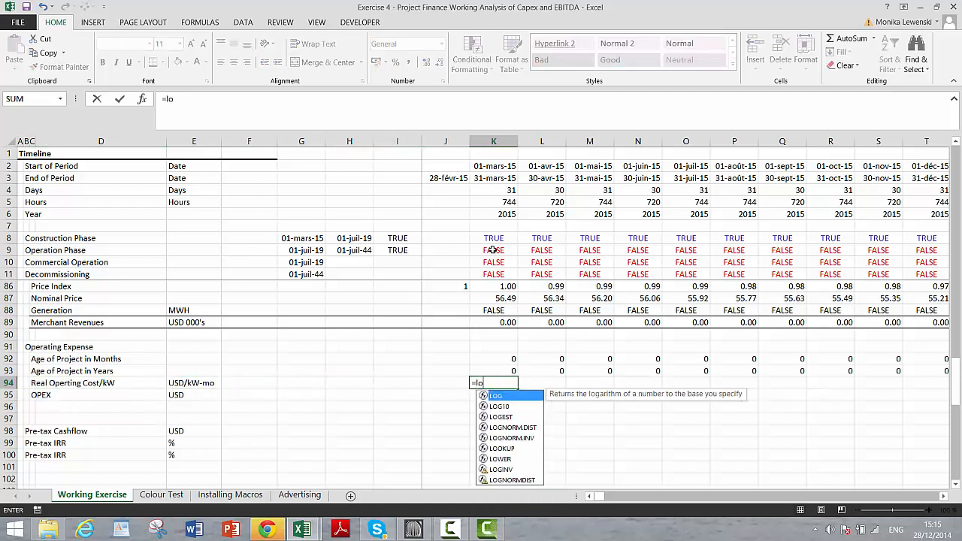
key("Tab")
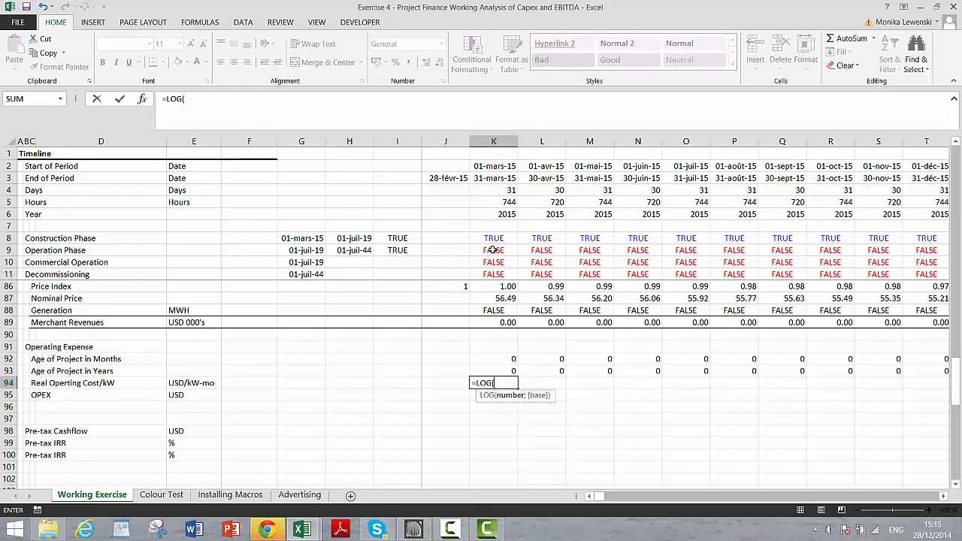
key("BackSpace")
key("BackSpace")
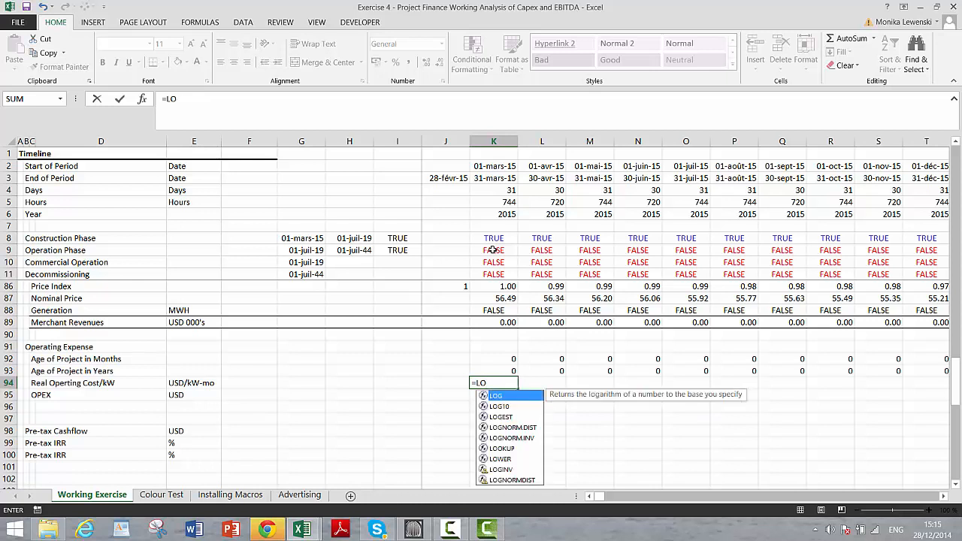
type("o")
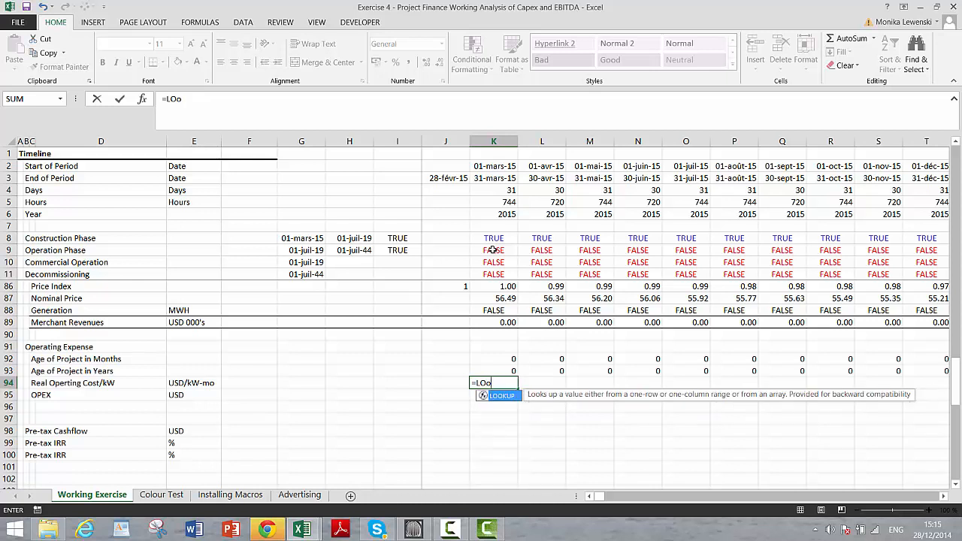
key("Tab")
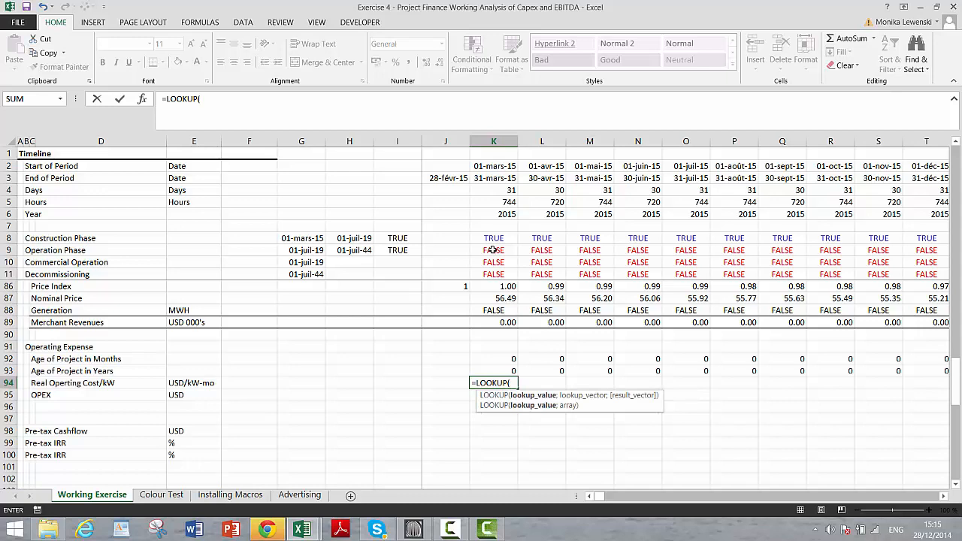
key("Up")
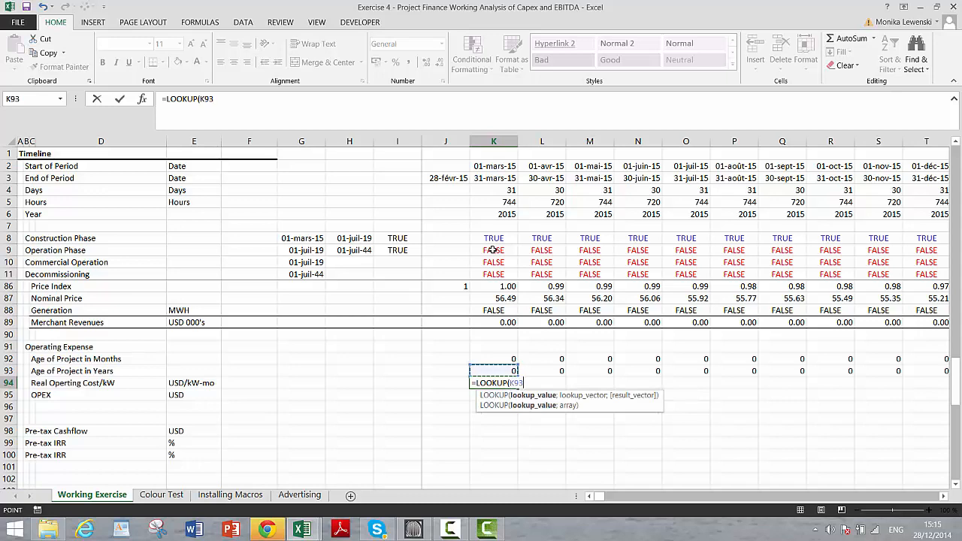
- Set the LOOKUP's lookup vector to the Fixed OM ages as the absolute range $F$51:$F$53
type(";")
key("Up")
key("Up")
key("Up")
key("Up")
key("Up")
key("Up")
key("Up")
key("Up")
key("Up")
key("Up")
key("Up")
key("Up")
key("Up")
key("Up")
key("Up")
key("Up")
key("Up")
key("Up")
key("Up")
key("Up")
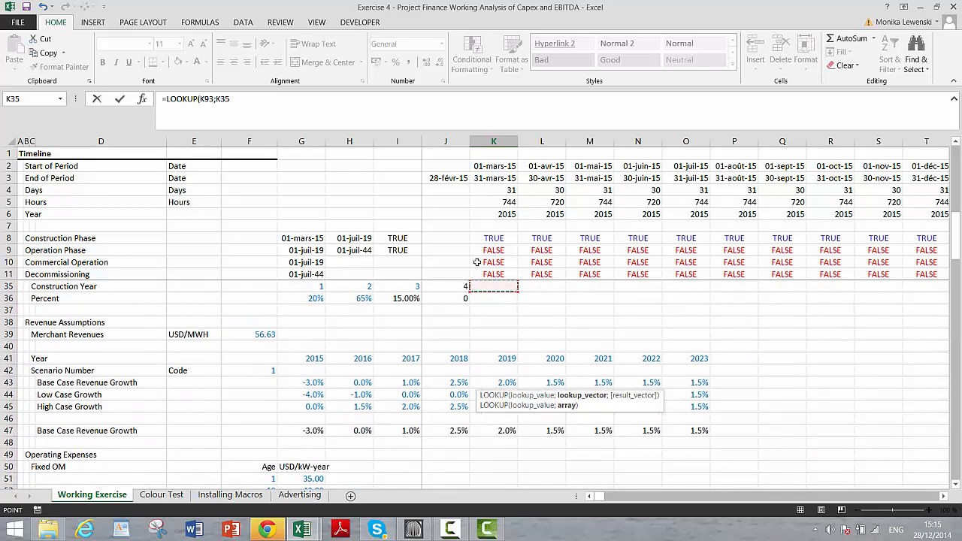
key("Down")
key("Down")
key("Down")
key("Down")
key("Down")
key("Down")
key("Down")
key("Down")
key("Down")
key("Down")
key("Down")
key("Down")
key("Down")
key("Down")
key("Down")
key("Down")
key("Down")
key("Down")
key("Down")
key("Down")
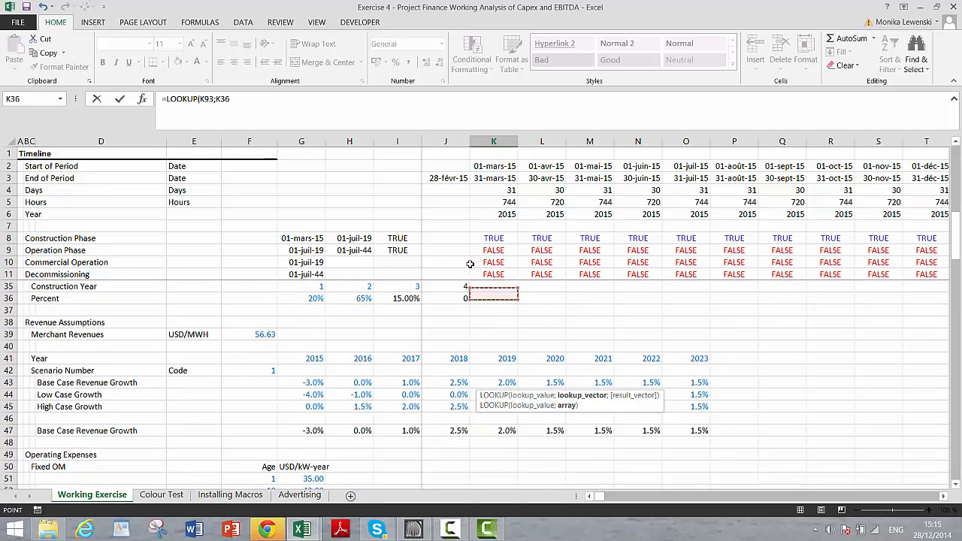
key("Up")
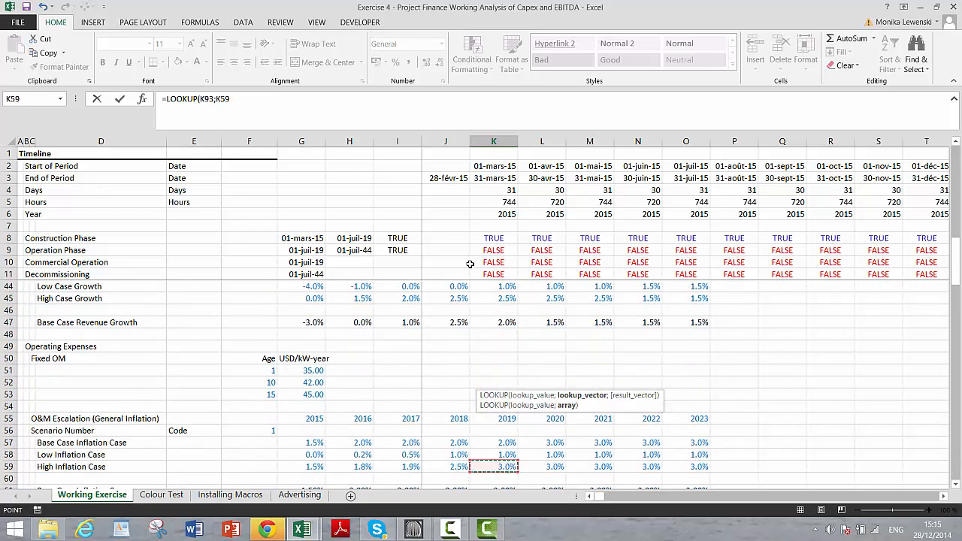
left_click(263, 371)
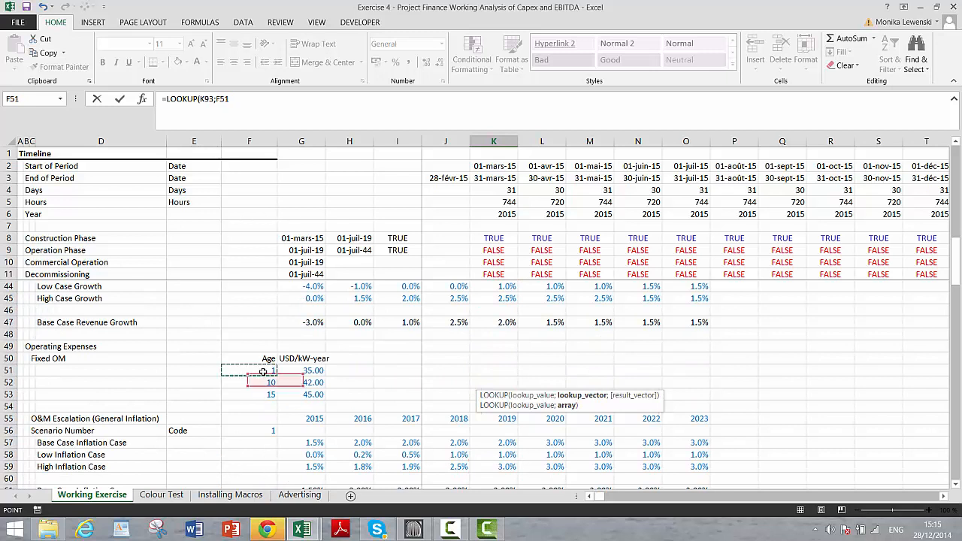
key("shift+Down")
key("shift+Down")
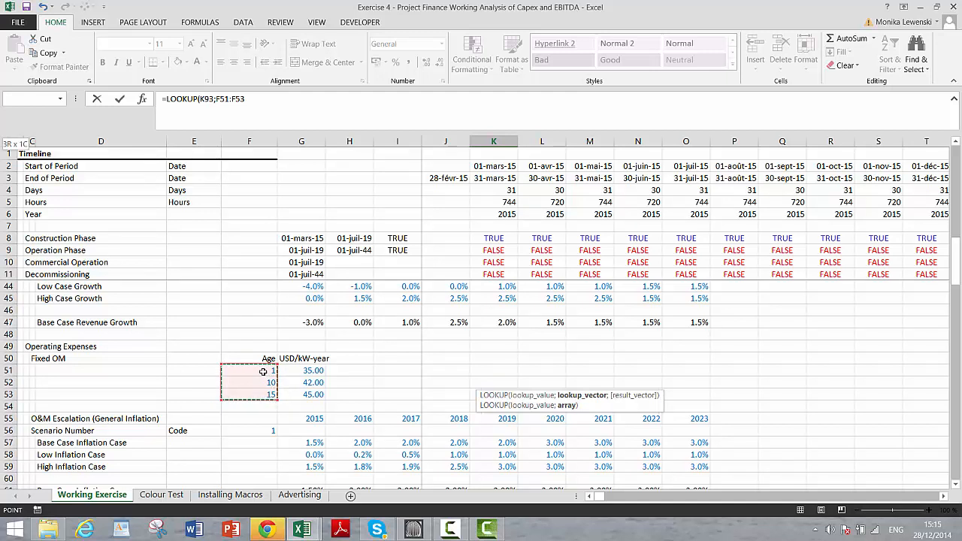
key("F4")
type(";")
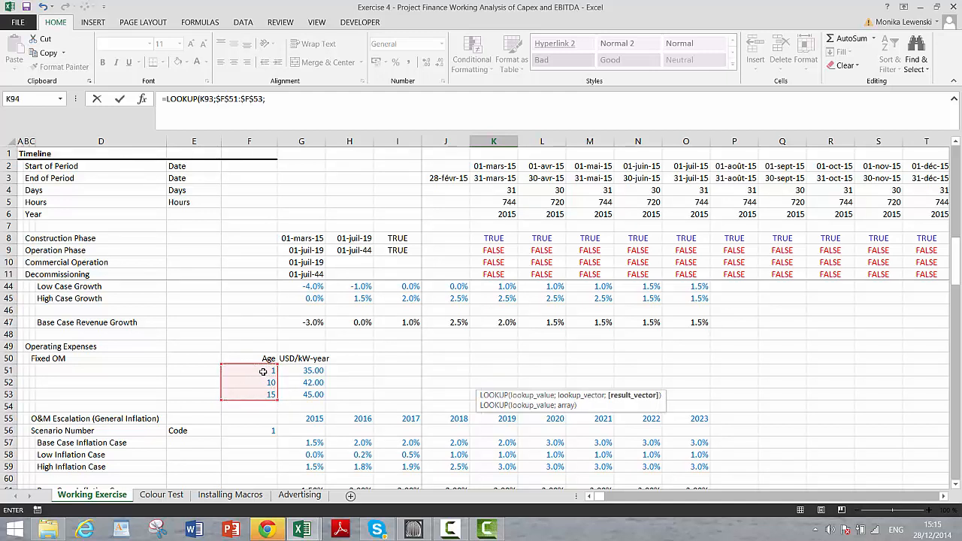
- Set the LOOKUP's result vector to the USD/kW-year costs in $G$51:$G$53 and enter the formula in K94
left_click(308, 371)
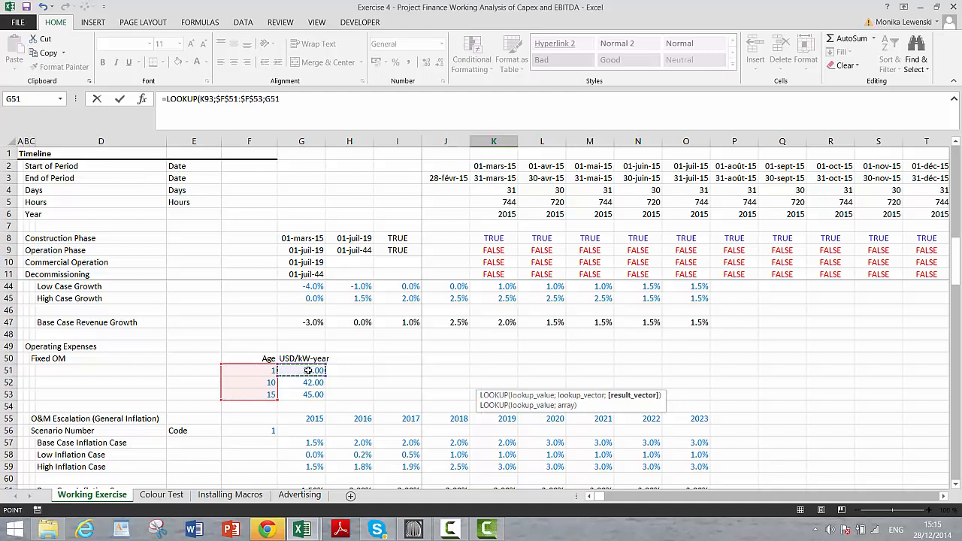
key("shift+Down")
key("shift+Down")
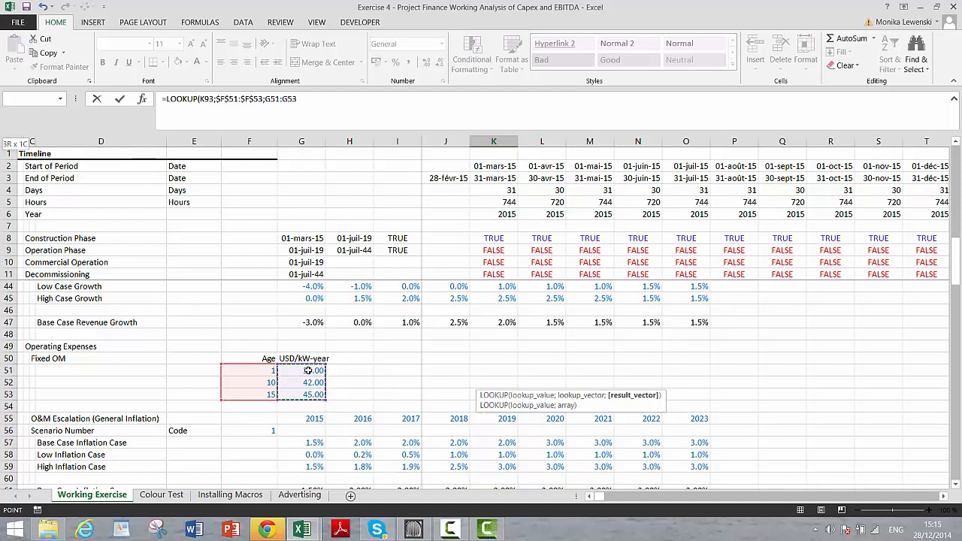
key("F4")
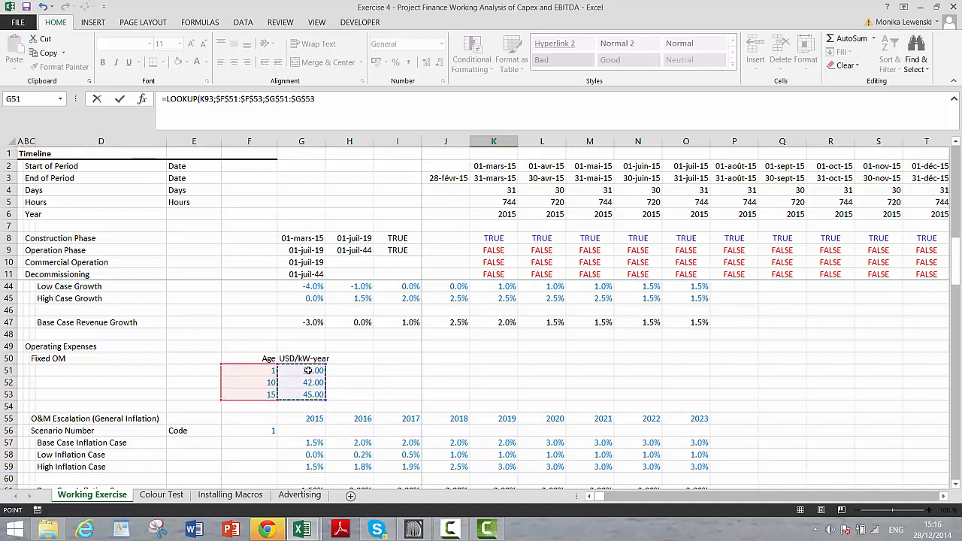
key("ctrl+Return")
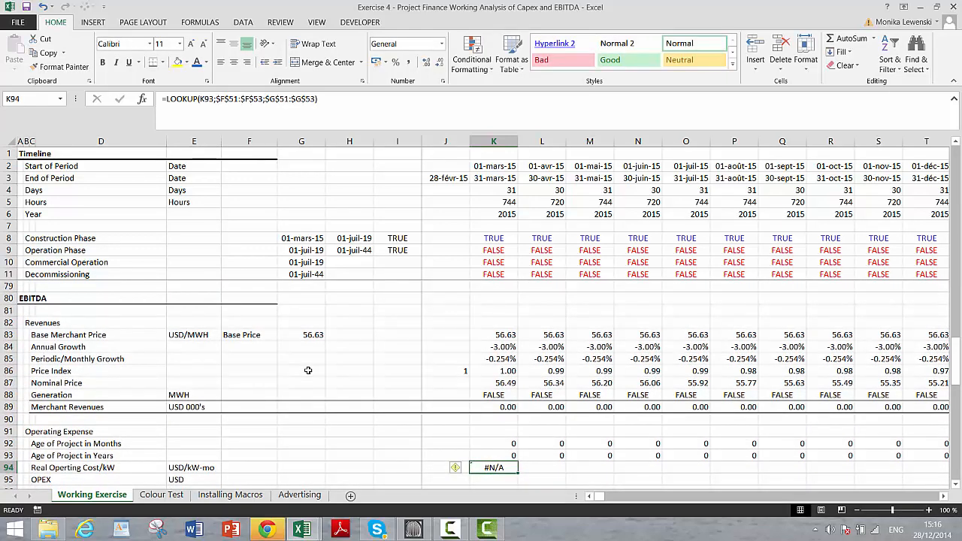
- Fill the K94 LOOKUP formula across the whole timeline of the Real Operting Cost/kW row
key("ctrl+shift+Right")
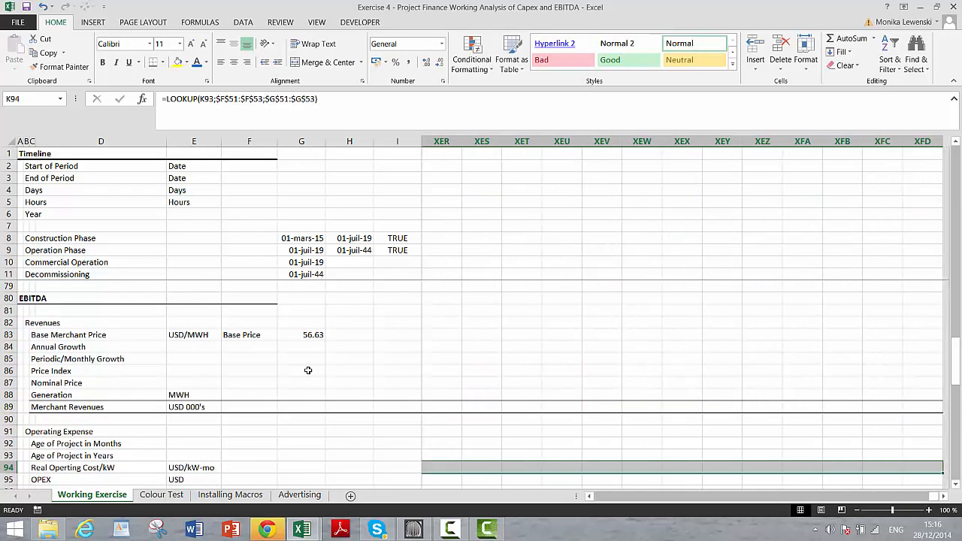
key("ctrl+shift+Left")
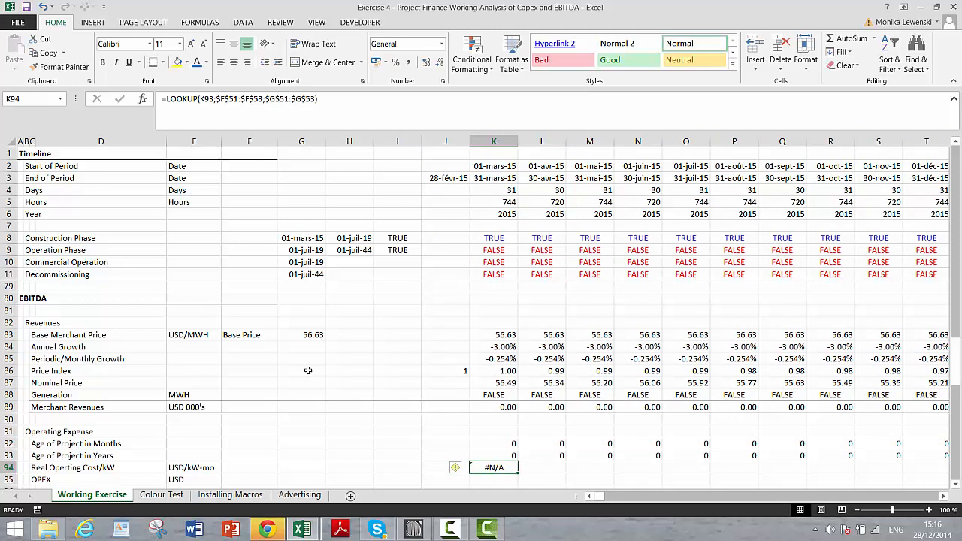
key("ctrl+shift+r")
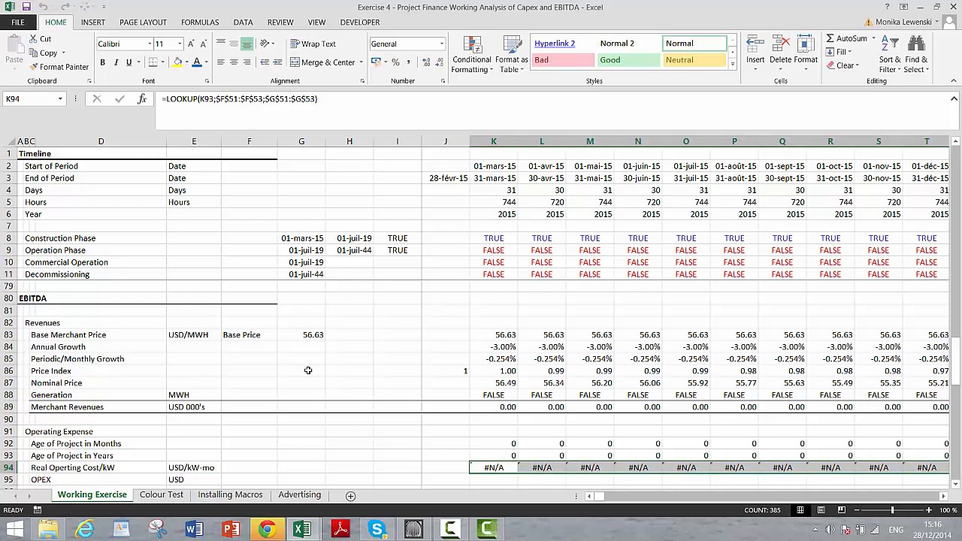
scroll(308, 371, "down", 1)
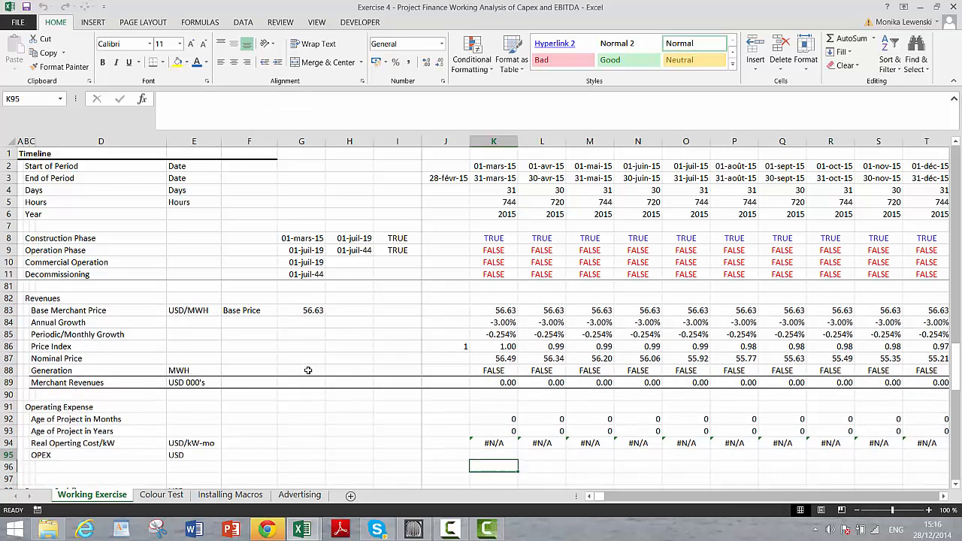
key("ctrl+shift+Left")
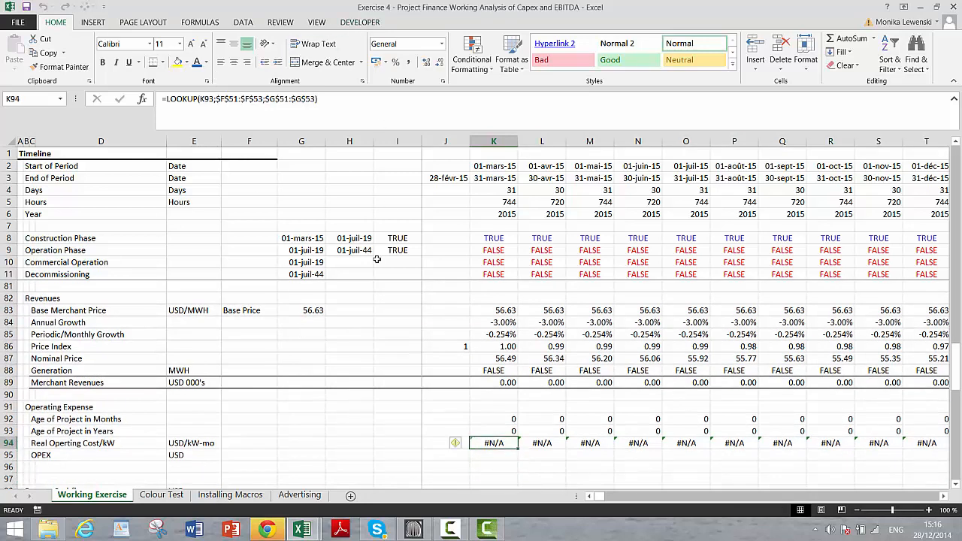
- Open the workbook's Auto_Open2 macro for editing in the Visual Basic editor
left_click(354, 22)
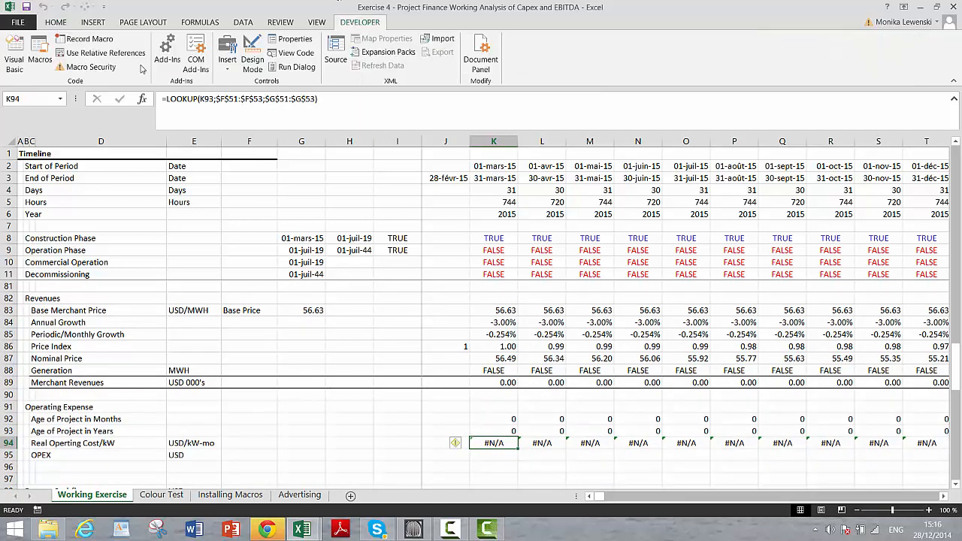
left_click(40, 50)
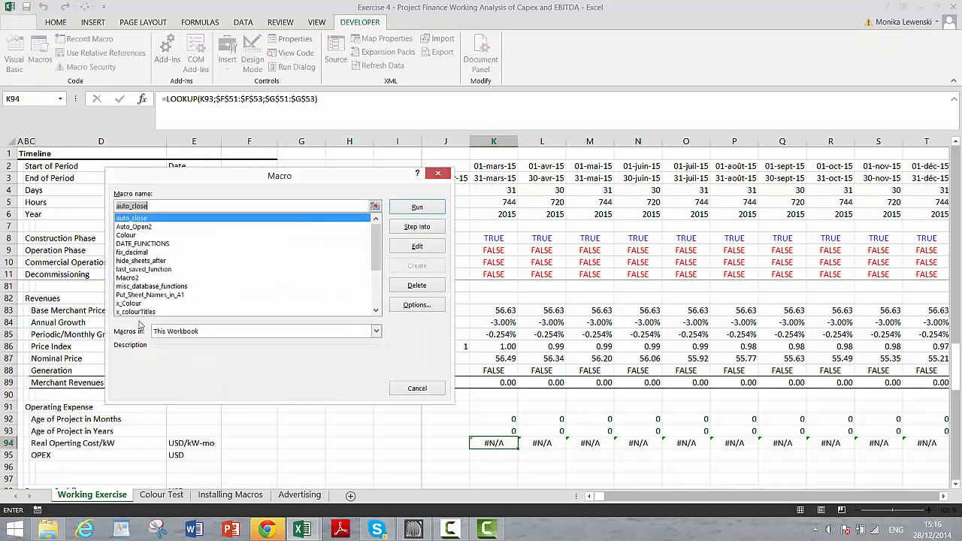
left_click(376, 311)
scroll(376, 310, "down", 3)
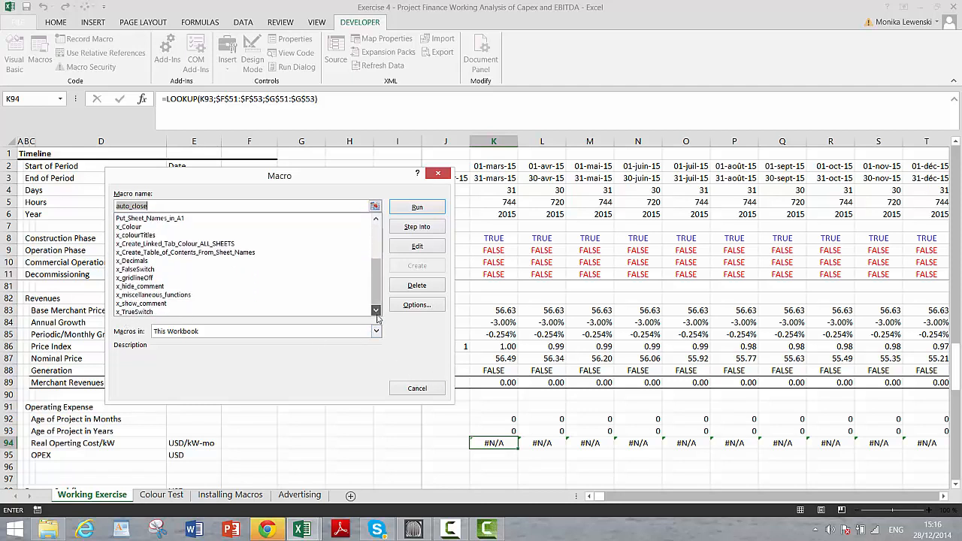
scroll(376, 230, "up", 3)
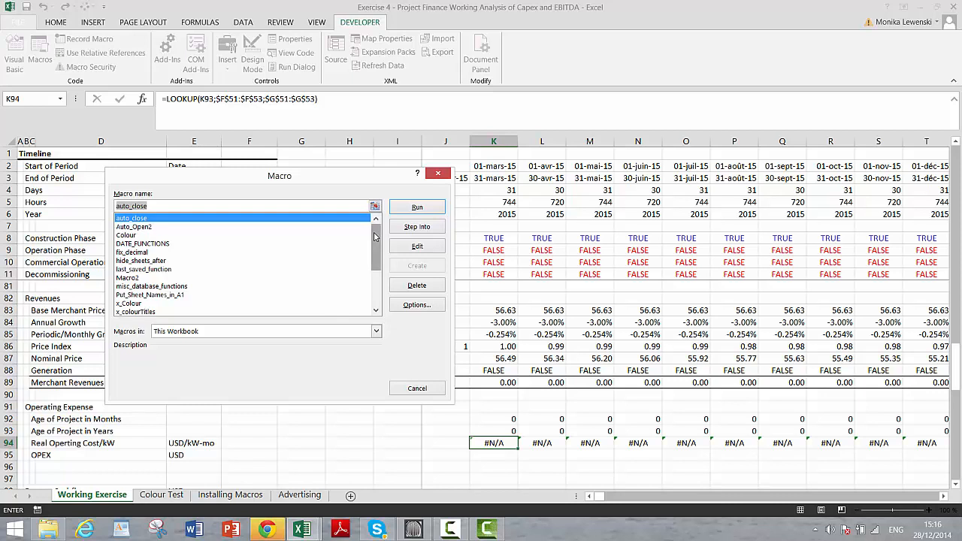
key("Down")
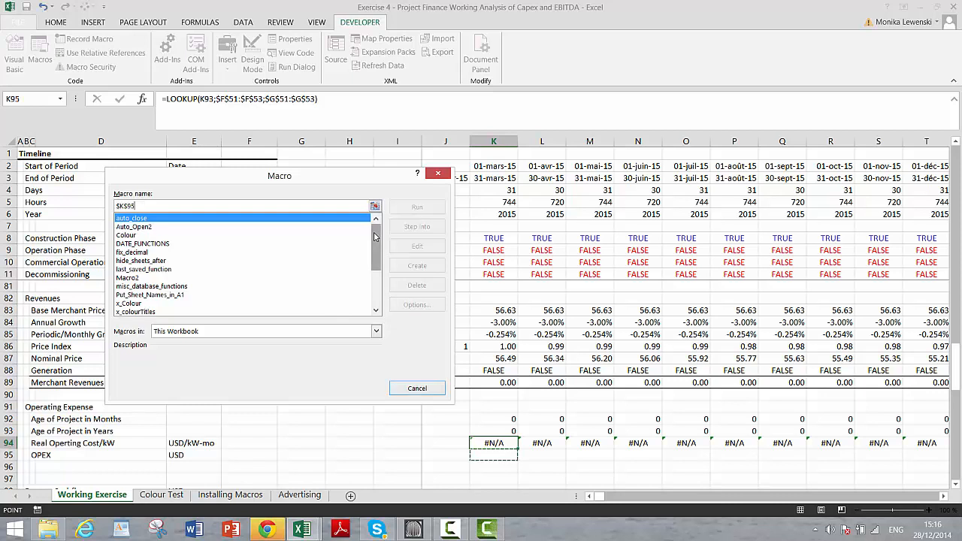
key("BackSpace")
key("BackSpace")
key("BackSpace")
key("BackSpace")
key("BackSpace")
left_click(138, 228)
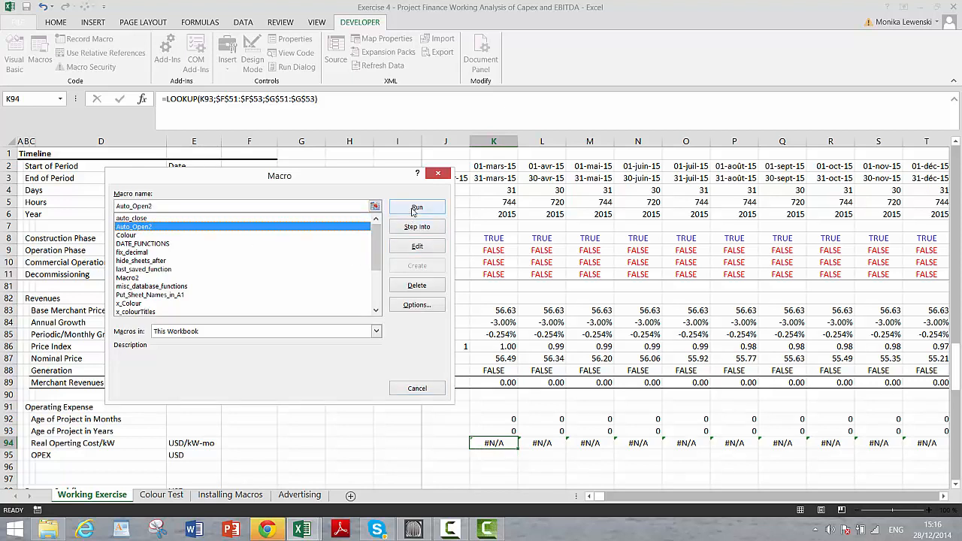
left_click(415, 248)
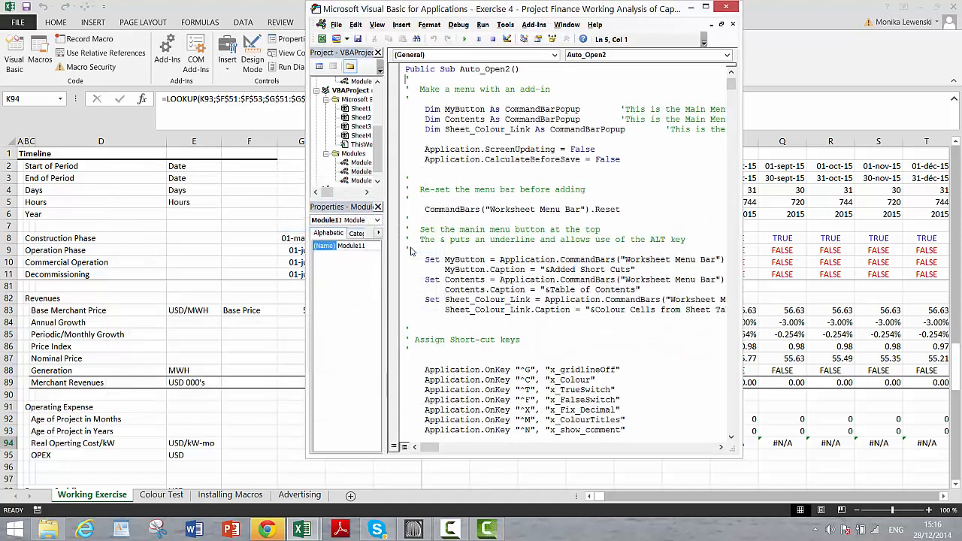
- Add an empty procedure named functions1 directly below the Option Base 1 line of the module
key("Up")
key("Up")
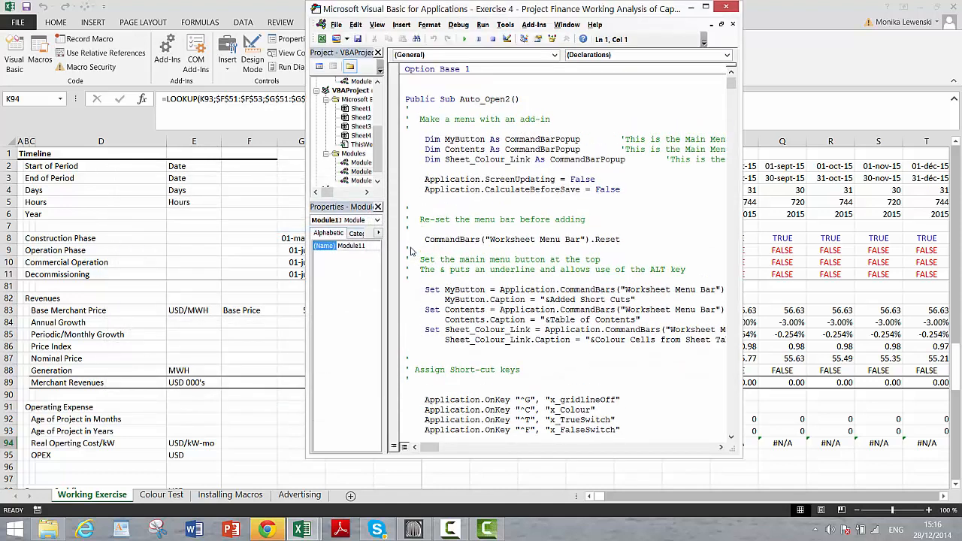
key("Down")
type("sub functions")
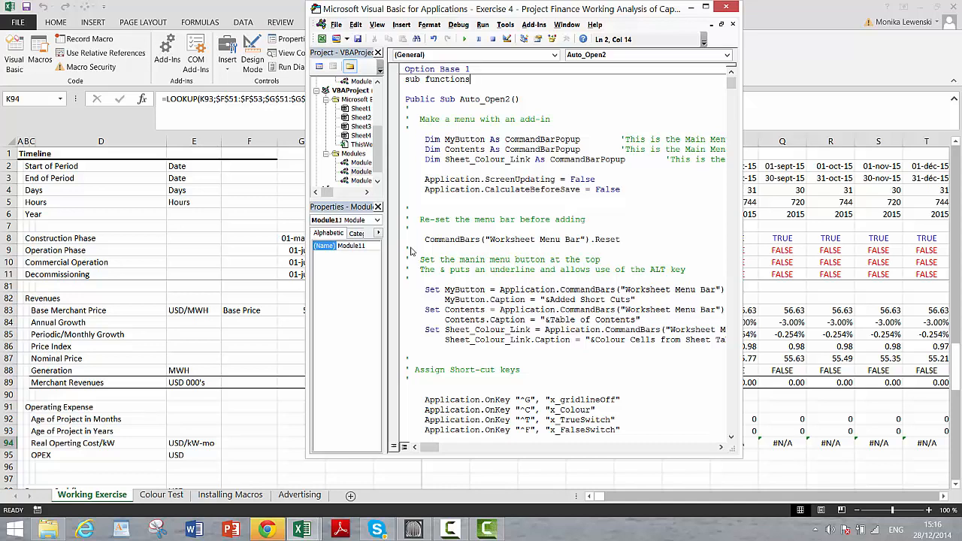
type("1")
key("Return")
key("Down")
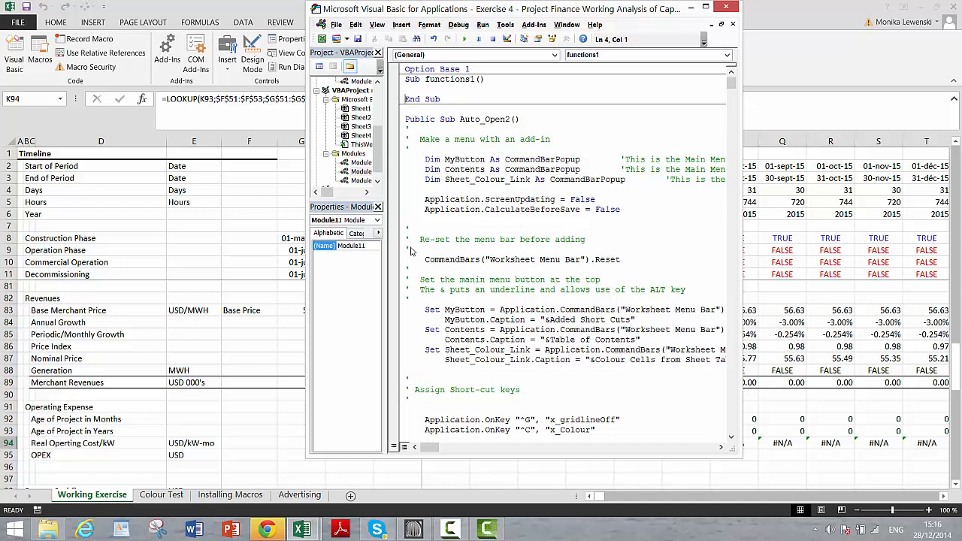
- Start declaring a function named lookup1 between the functions1 and Auto_Open2 procedures, with lookup_value as its first argument
key("Down")
key("Return")
key("Return")
key("Return")
key("Return")
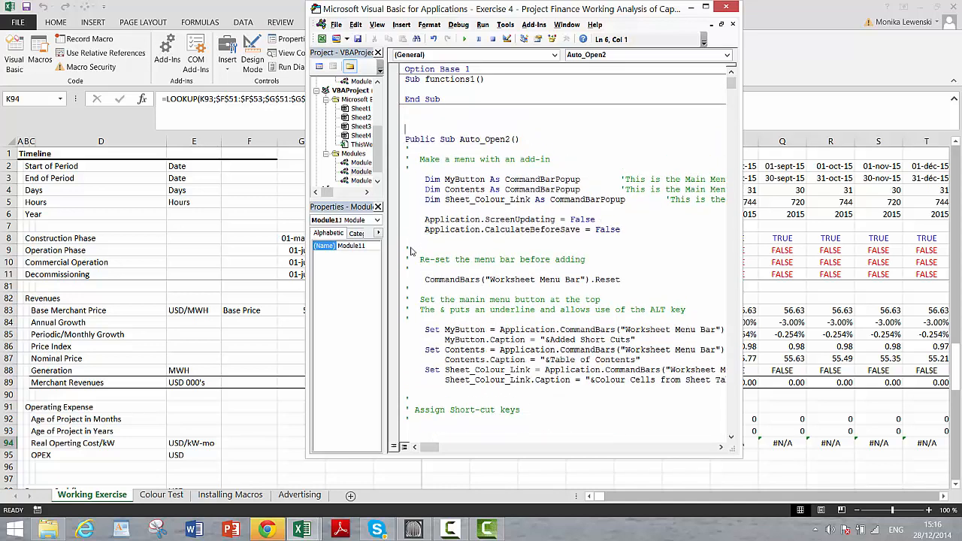
key("Up")
key("Up")
key("Up")
type("function")
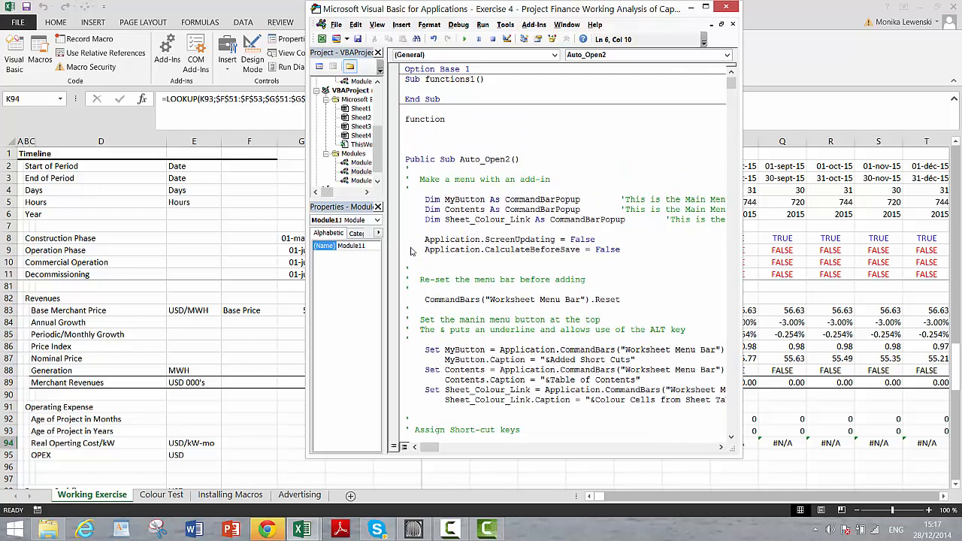
type(" lookup1(lookup_value,test")
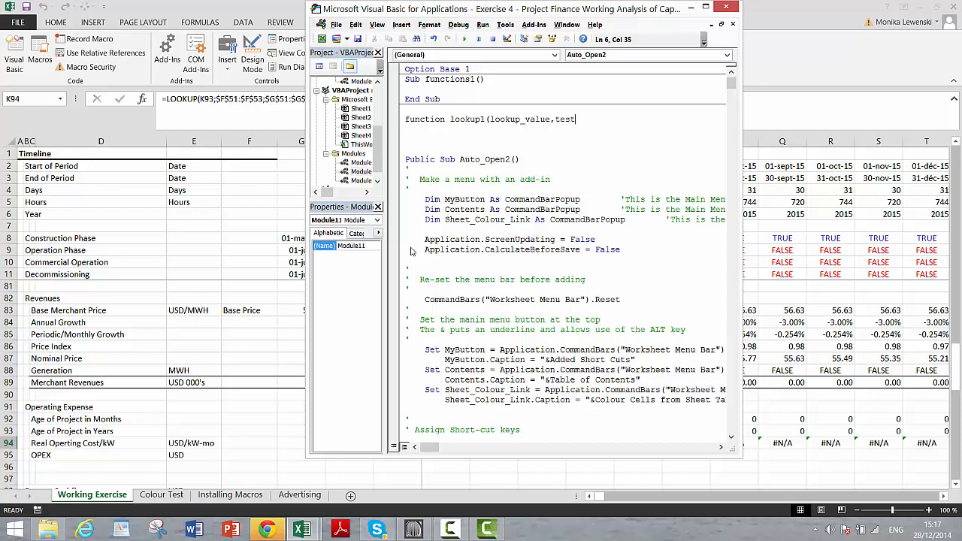
- Complete the lookup1 declaration with the arguments test_array and result_array, and add the line lookup1 = 0 to its body
type("_array")
key("BackSpace")
key("BackSpace")
key("BackSpace")
type("y,resut")
key("BackSpace")
type("lt_array)")
key("Return")
key("Return")
key("Return")
key("Return")
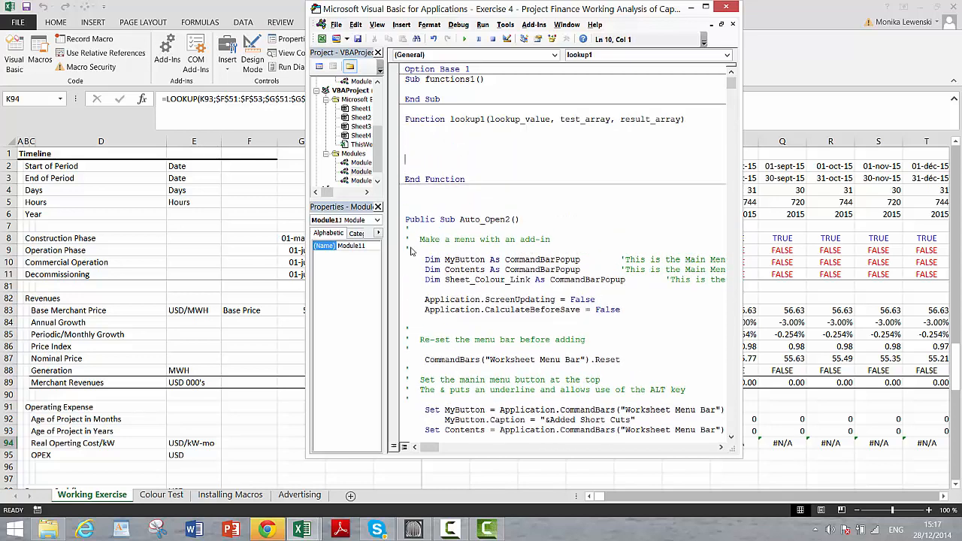
type("lookup1 = 0")
- Above the lookup1 = 0 line, start assigning WorksheetFunction.Lookup to a variable named preliminary
key("Up")
key("Up")
key("Down")
type("[")
key("BackSpace")
type("preliminal")
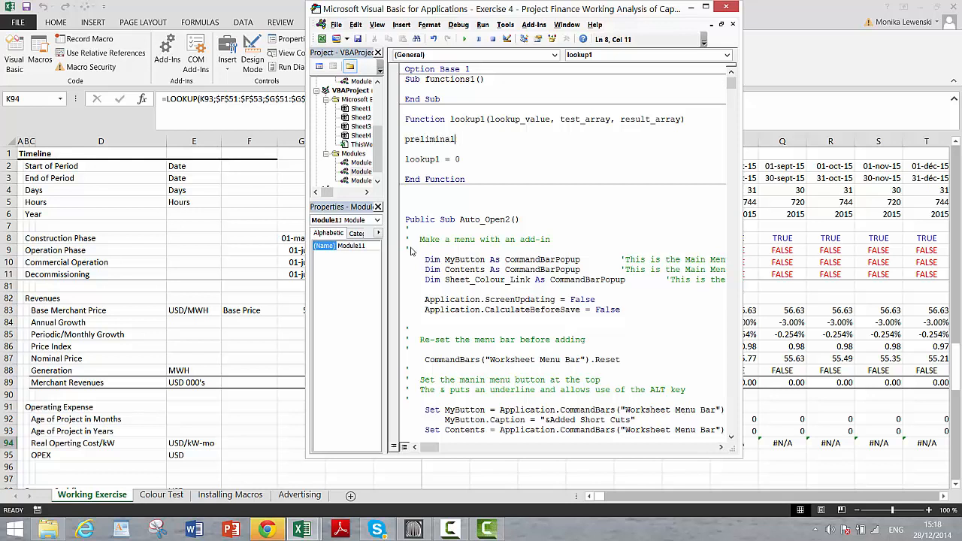
key("BackSpace")
key("BackSpace")
key("BackSpace")
key("BackSpace")
type("inary = worksheetfunction")
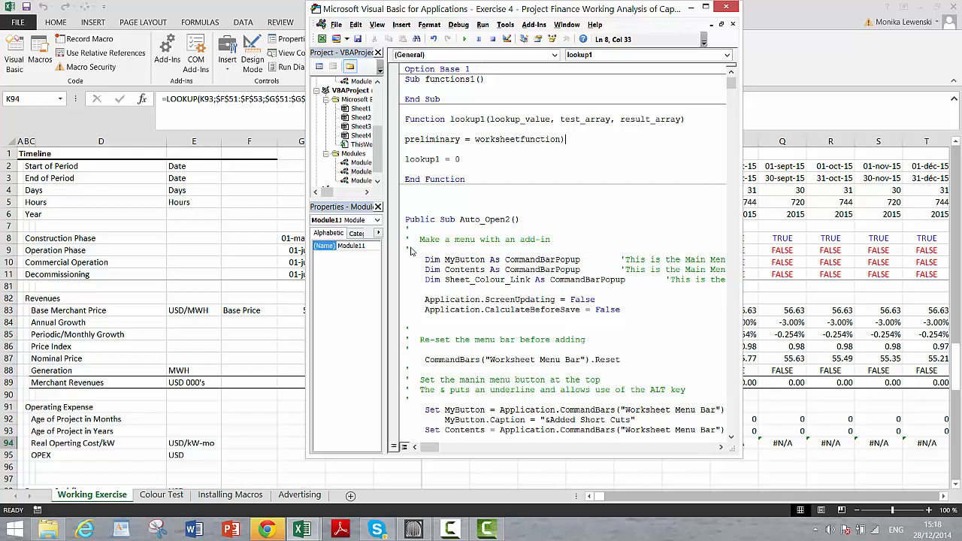
key("BackSpace")
type(".l")
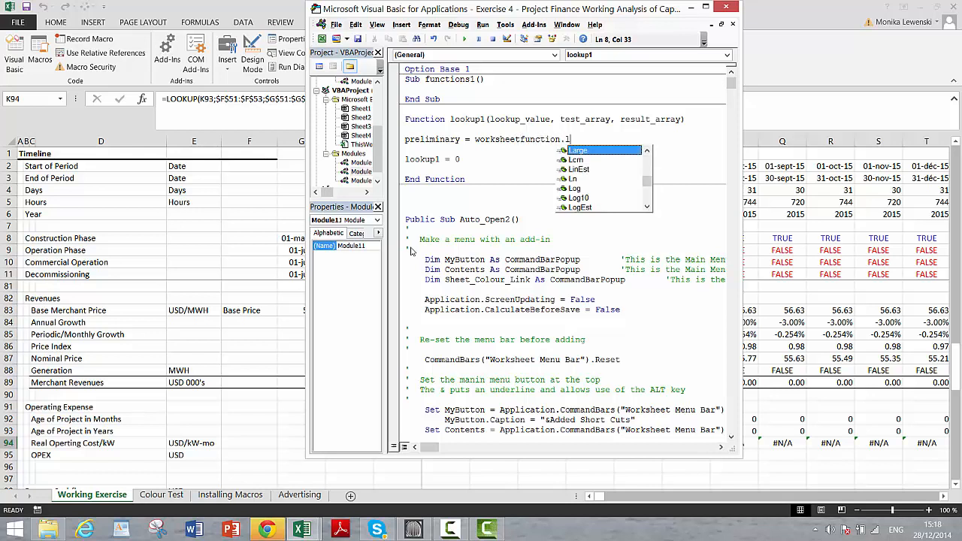
type("o")
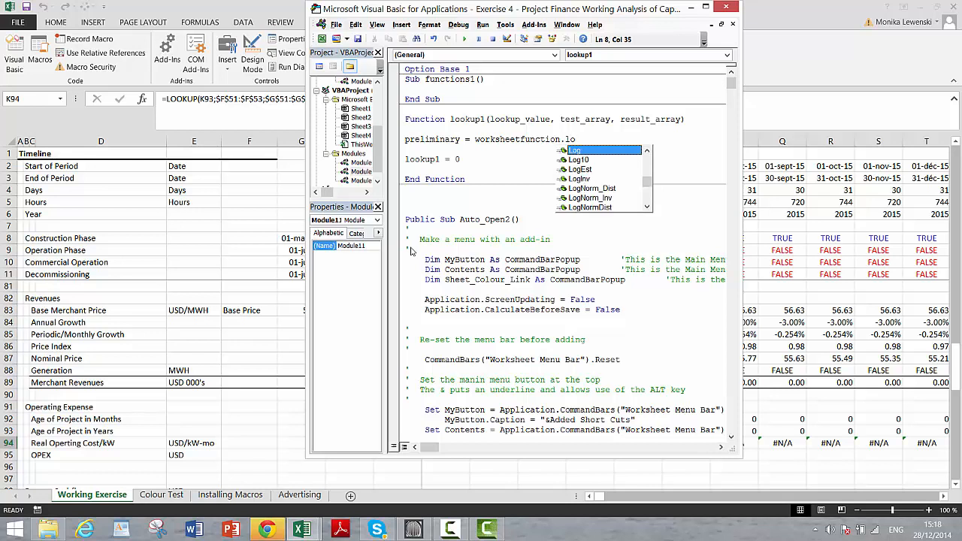
type("o")
key("Tab")
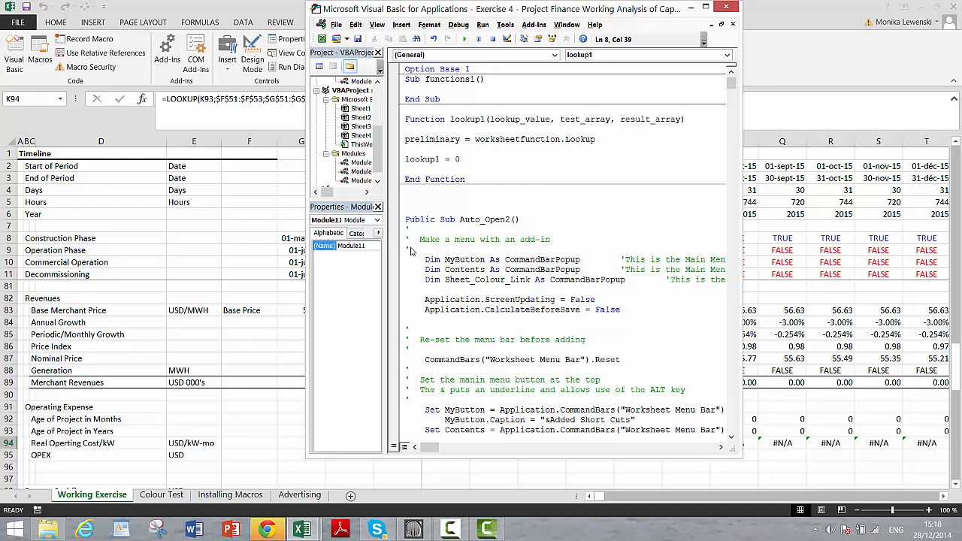
- Give the Lookup call the arguments lookup_value, test_arrary and result_array and finish the line
type("(")
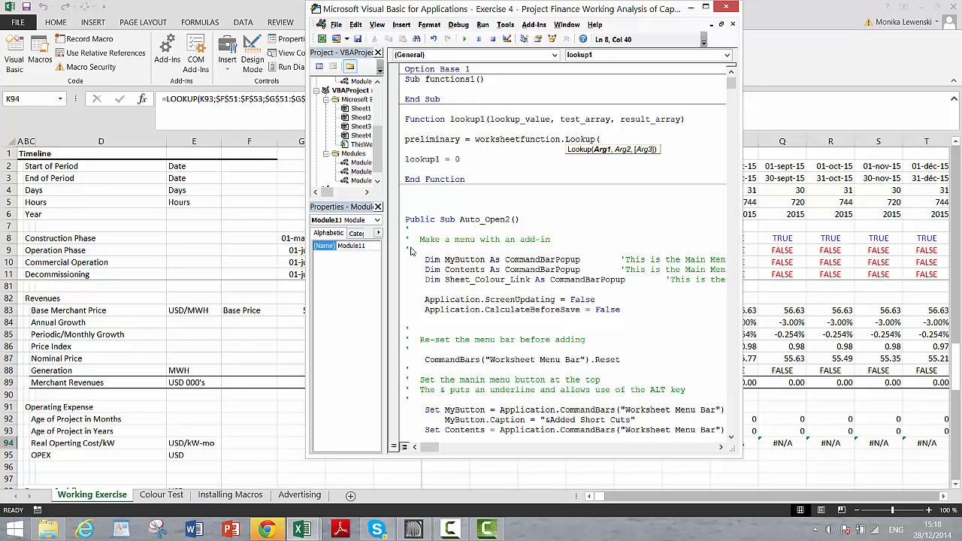
type("lookup_vale")
key("BackSpace")
type("ue,test_")
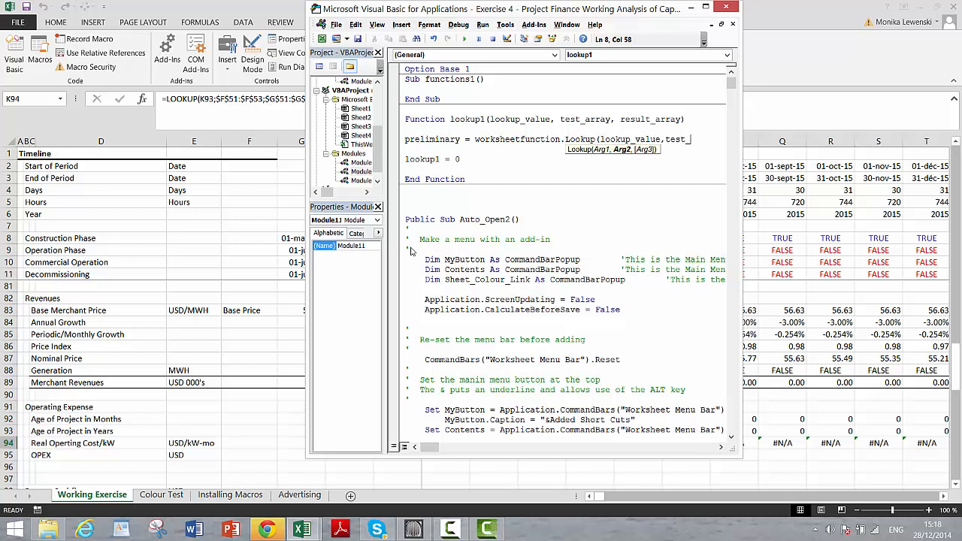
type("arr")
type("ay, ")
type("rrary,r")
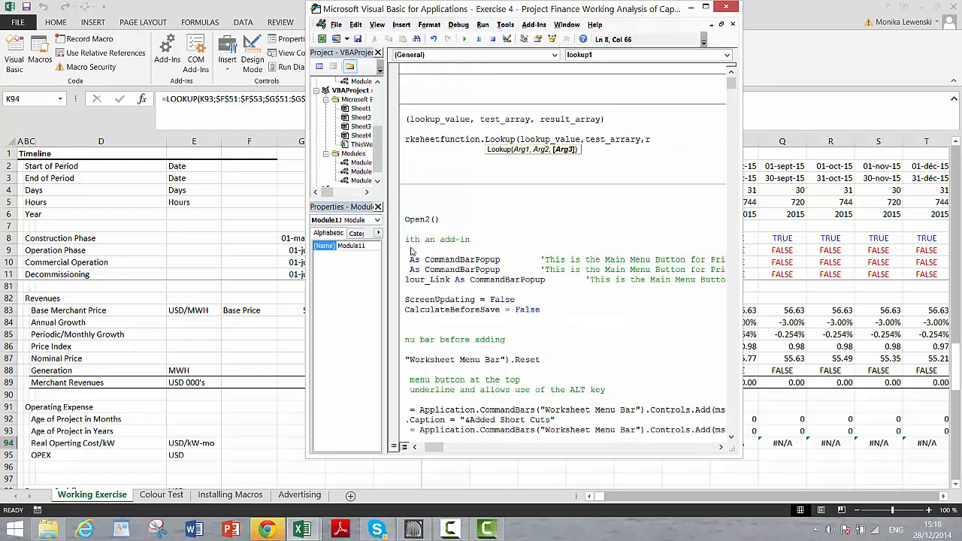
type("esult_array)")
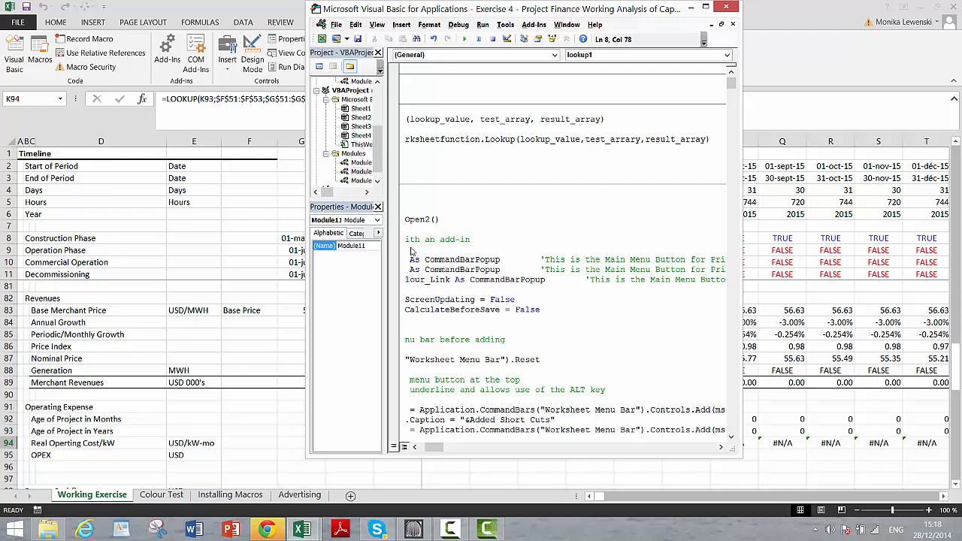
key("Return")
key("Down")
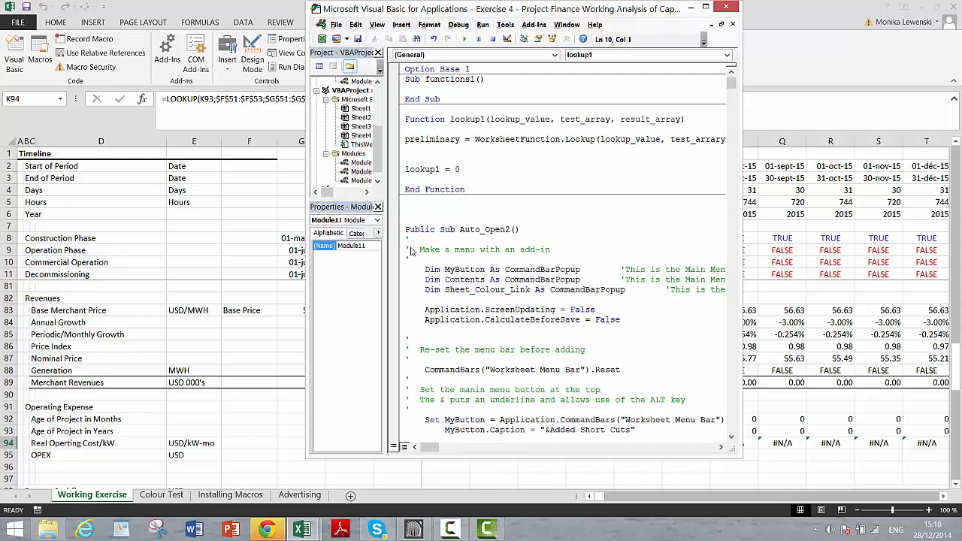
- Begin an If statement on a new line between the preliminary assignment and lookup1 = 0
key("Up")
key("Return")
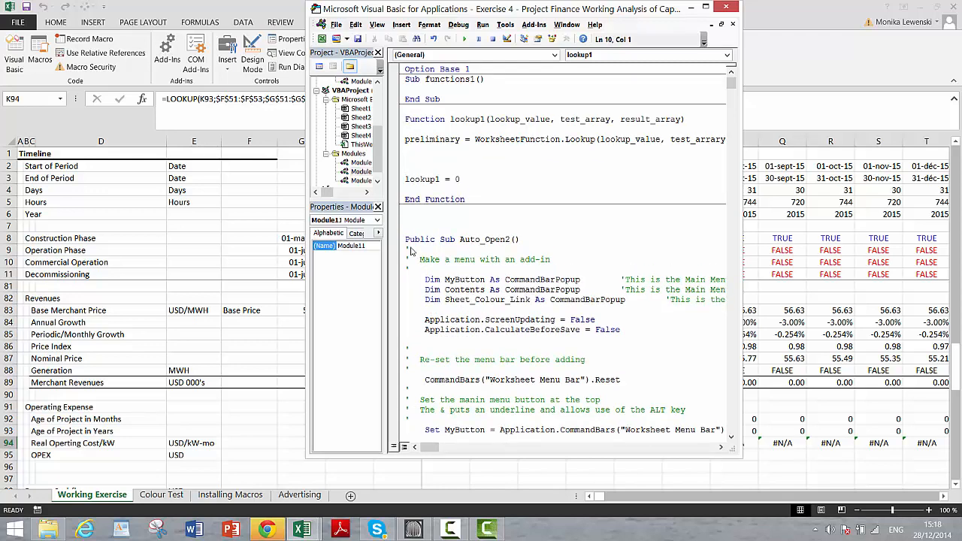
type("if")
type(" is")
key("BackSpace")
key("BackSpace")
type("isnumber")
key("BackSpace")
key("BackSpace")
key("BackSpace")
key("BackSpace")
key("BackSpace")
key("BackSpace")
key("BackSpace")
key("BackSpace")
key("BackSpace")
- Make the If statement test WorksheetFunction.IsNumber(preliminary) and end its line with Then
type("worksheetfunction)")
key("BackSpace")
type(".isn")
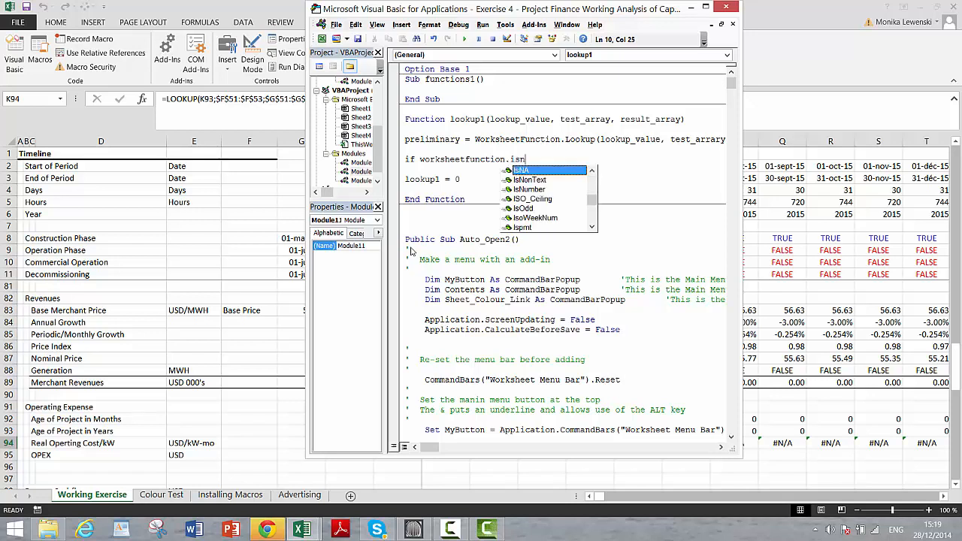
key("Down")
key("Down")
key("Tab")
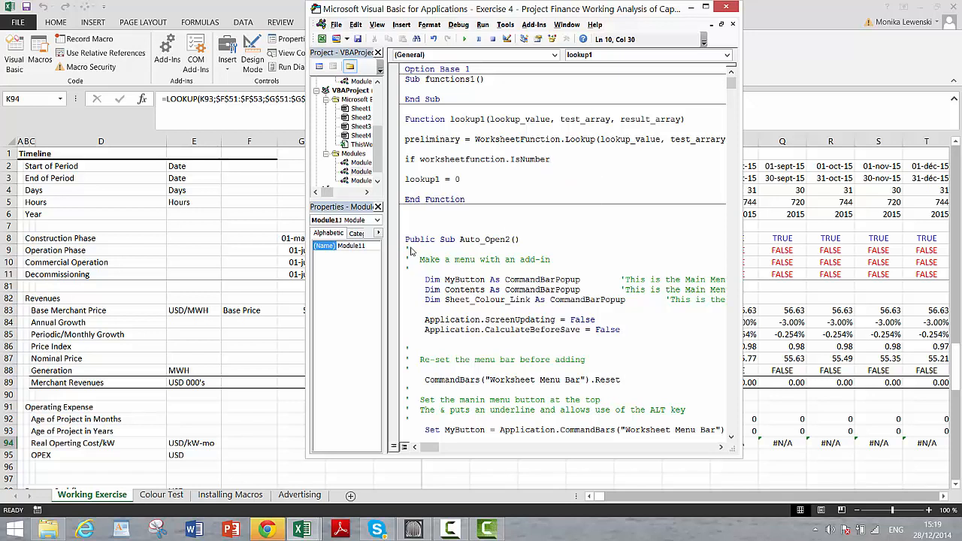
type("(")
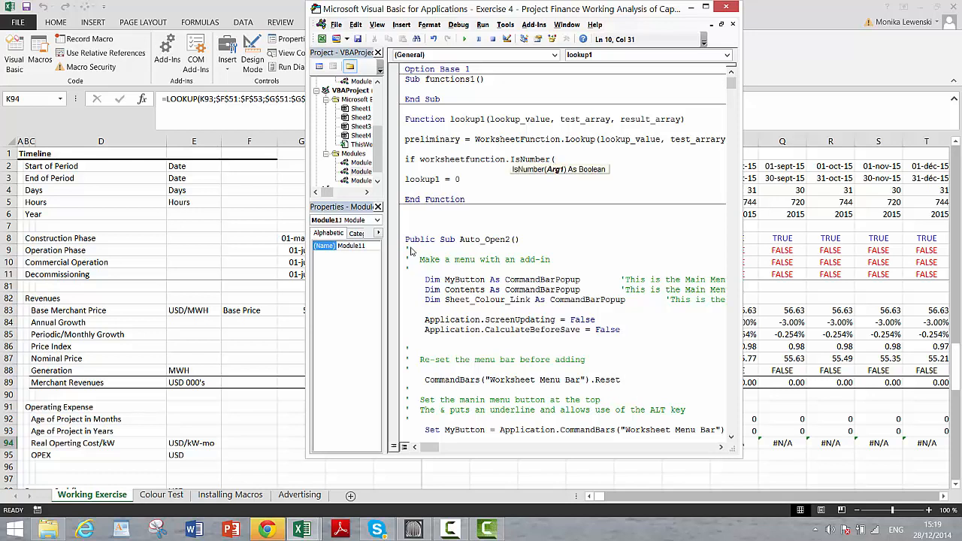
type("preliminary) then")
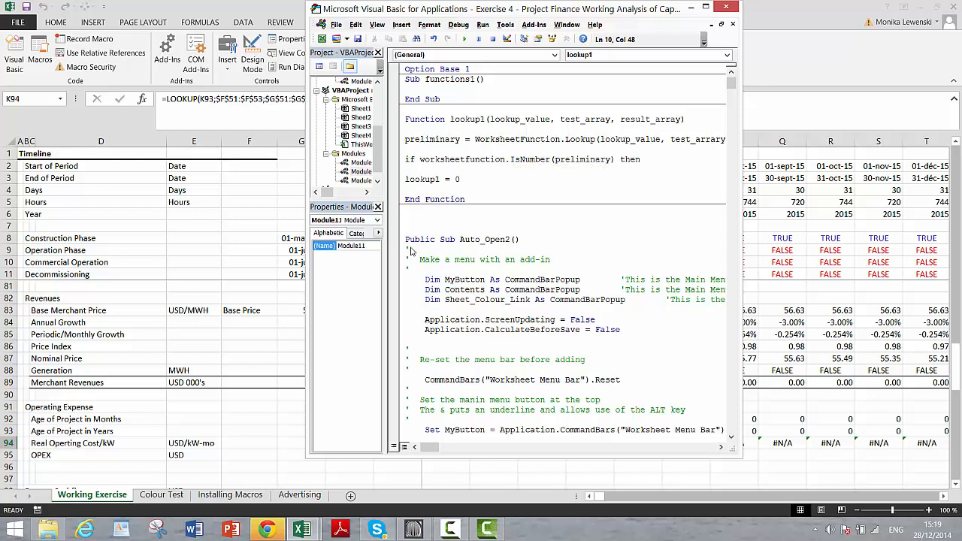
key("Return")
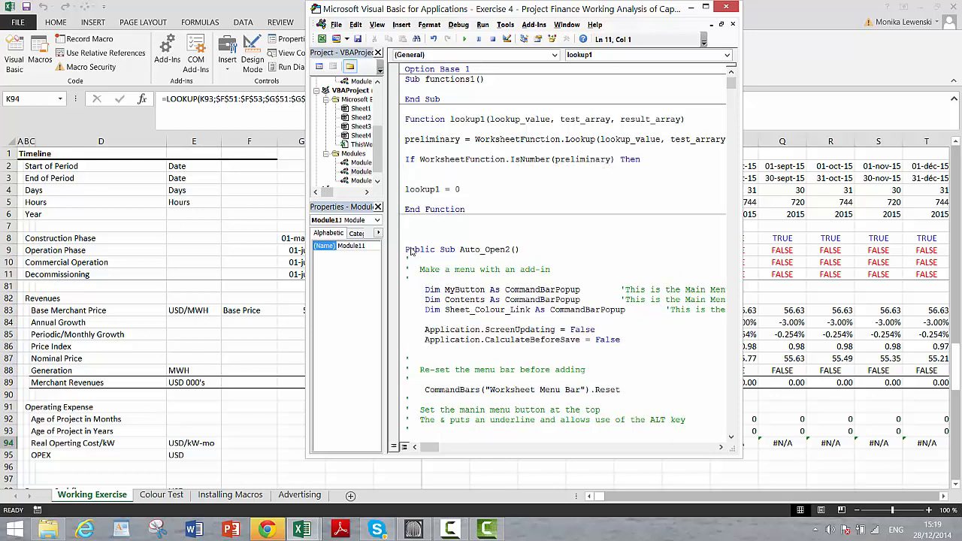
- Add the indented line lookup1 = preliminary as the result when the If condition is true
type("lookup1 =")
key("BackSpace")
key("BackSpace")
key("BackSpace")
key("BackSpace")
key("BackSpace")
key("BackSpace")
key("BackSpace")
type("okup1 = preliminary")
- Add an Else branch containing the indented lookup1 = 0 line and close the block with End If
key("Return")
type("Else")
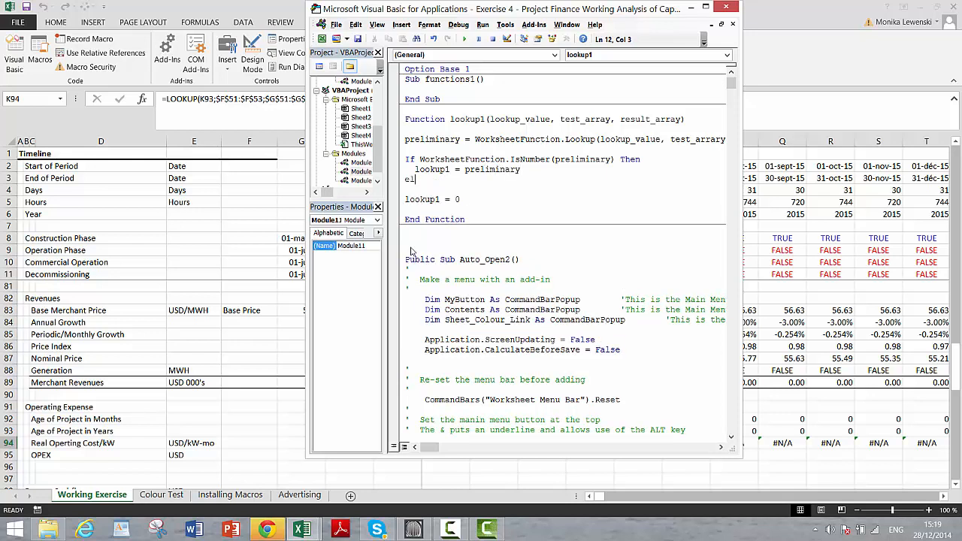
key("Return")
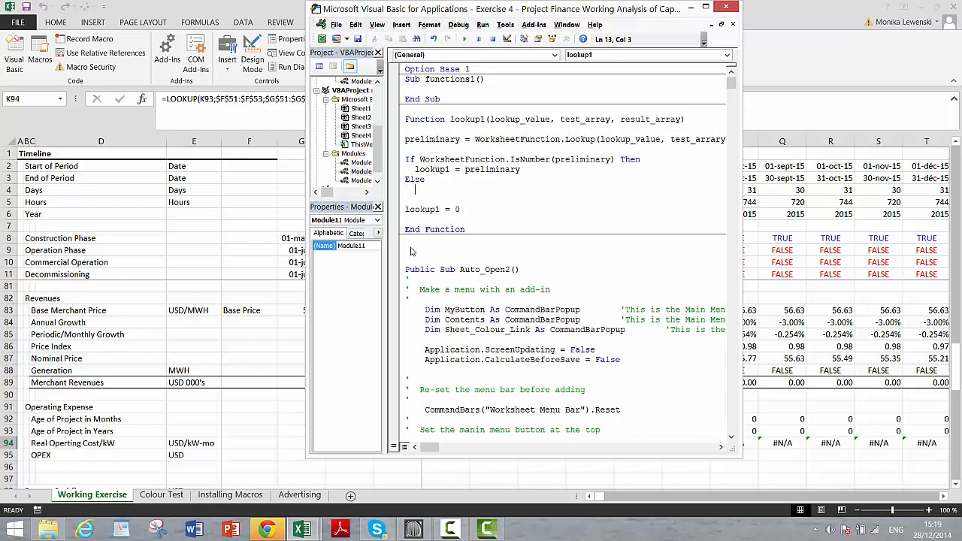
key("Delete")
key("Delete")
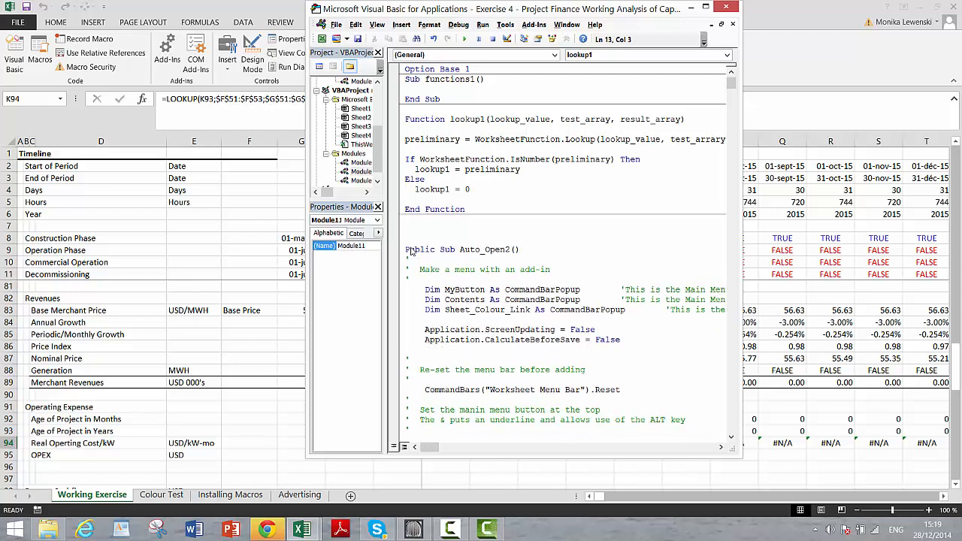
key("End")
key("Return")
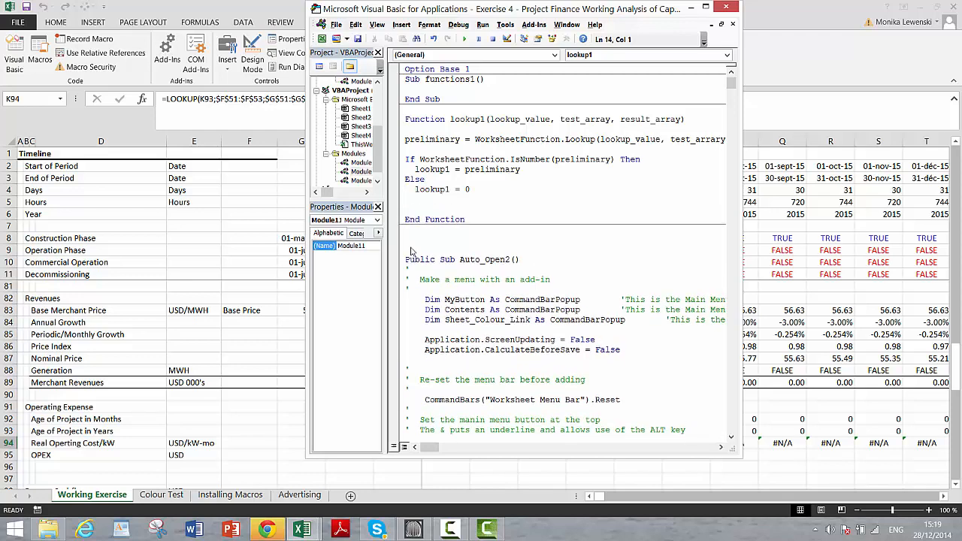
type("end if")
key("Up")
key("Up")
key("Down")
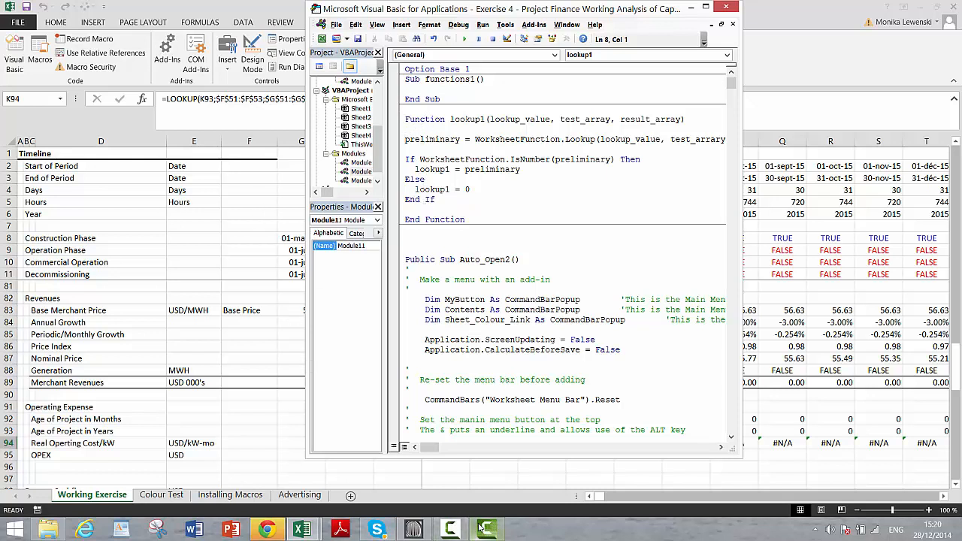
mouse_move(474, 529)
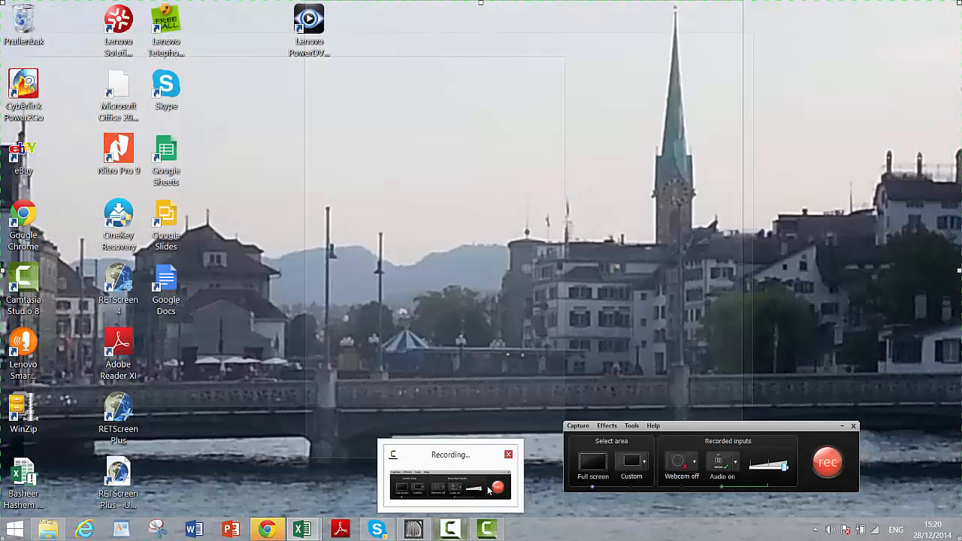
left_click(488, 489)
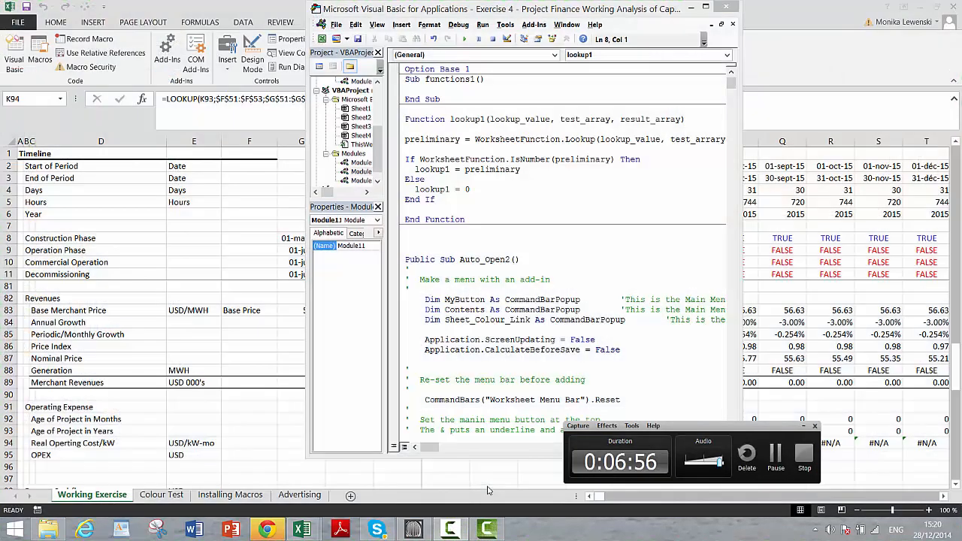
left_click(778, 458)
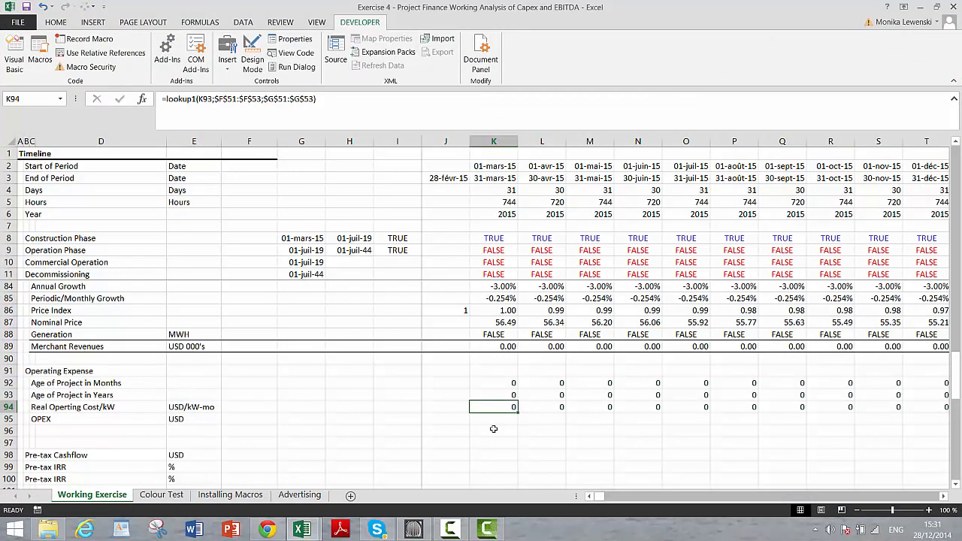
- Review the lookup1 code in the Visual Basic editor line by line: the found flag, the For loop over test_array, and the final If block
mouse_move(303, 530)
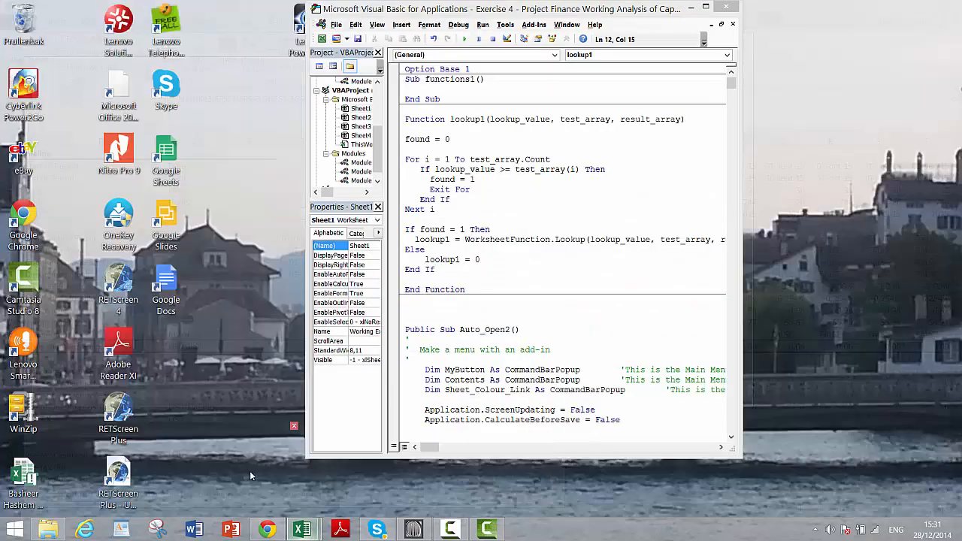
left_click(249, 471)
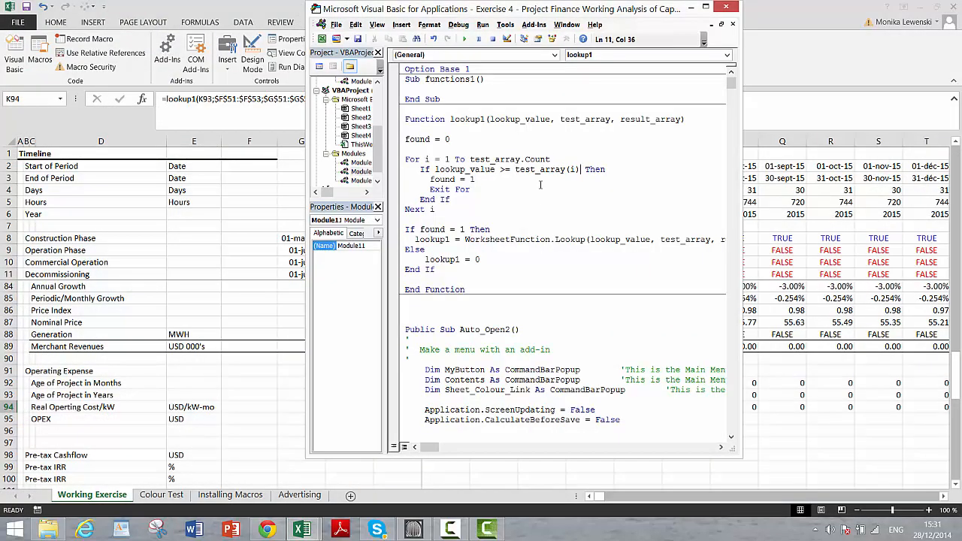
key("Up")
key("Up")
key("Up")
key("Up")
key("Up")
key("Down")
key("Down")
key("Up")
key("Up")
key("Up")
key("Up")
key("Up")
key("Right")
key("Down")
key("Down")
key("Down")
key("Down")
key("Down")
key("Right")
key("Right")
key("Right")
key("Down")
key("Down")
key("Down")
key("Down")
key("Down")
key("Up")
key("Up")
key("Up")
key("Up")
key("Up")
key("Up")
key("Down")
key("Down")
key("Down")
key("Down")
key("Down")
key("Down")
key("End")
key("Up")
key("Down")
- Check the lookup1 results in the Real Operting Cost/kW row at the start and the end of the worksheet timeline
left_click(763, 411)
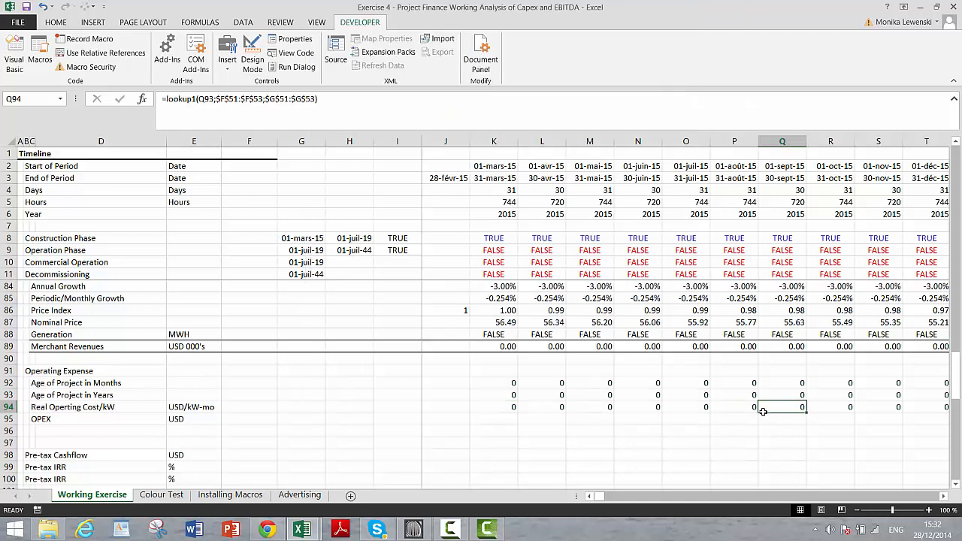
key("Left")
key("Left")
key("Left")
key("Left")
key("Left")
key("Left")
key("Left")
key("Left")
key("Left")
key("Right")
key("Right")
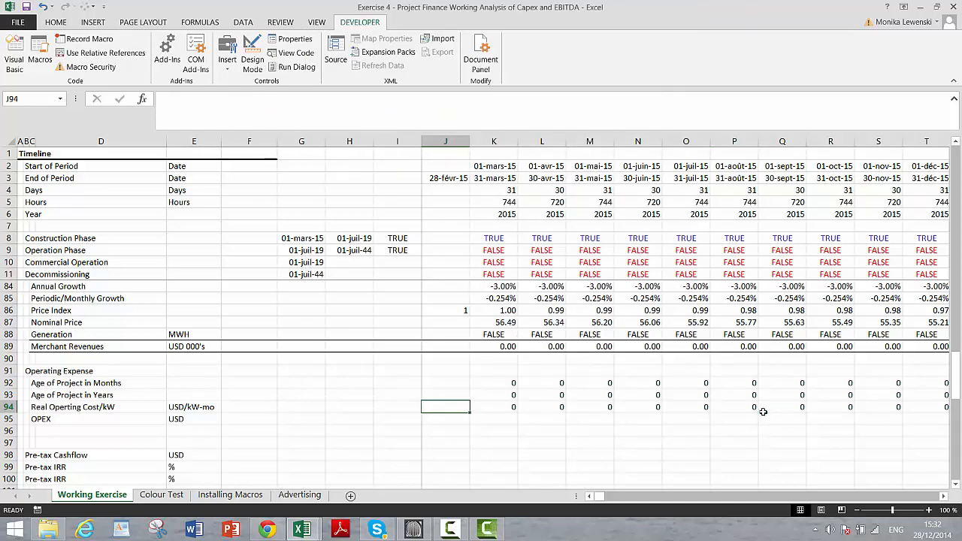
key("Right")
key("ctrl+Right")
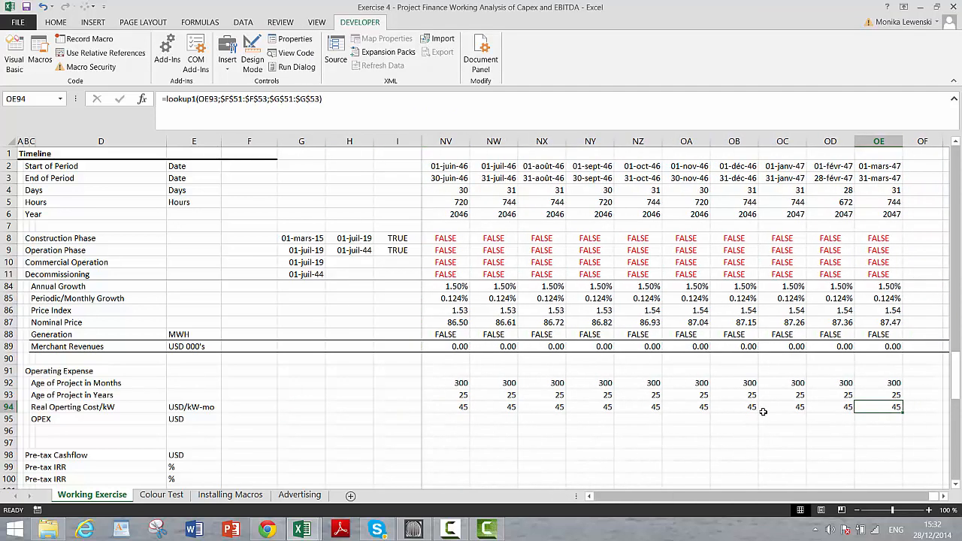
key("Left")
key("Left")
key("ctrl+Left")
key("Left")
key("Left")
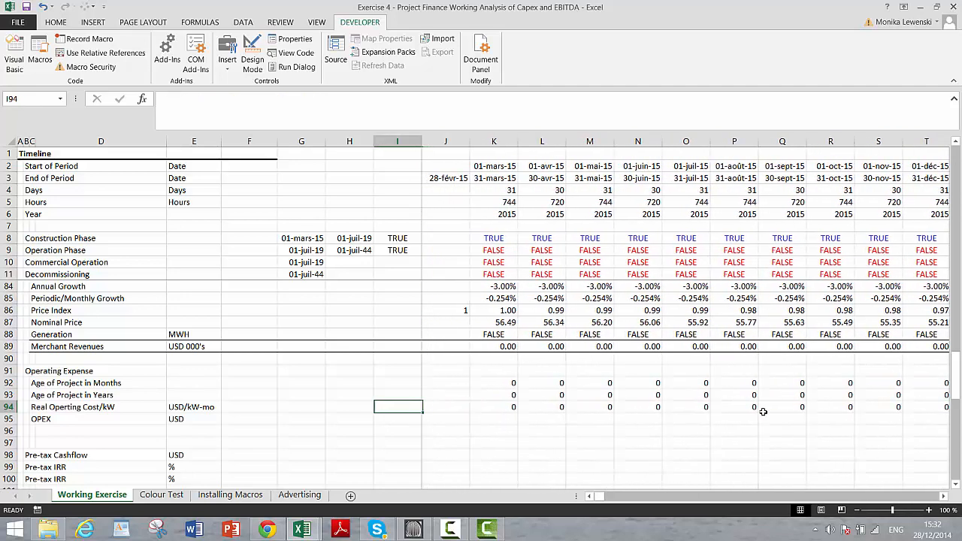
- Insert two blank rows above the OPEX row in the Operating Expense section
key("Left")
key("Left")
key("Left")
key("Left")
key("Left")
key("Left")
key("Down")
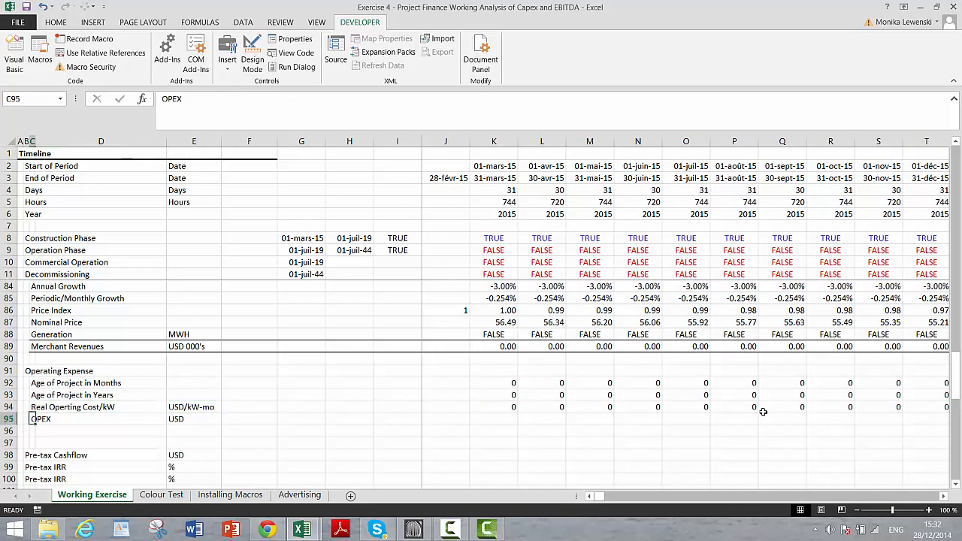
key("shift+space")
key("ctrl+shift+equal")
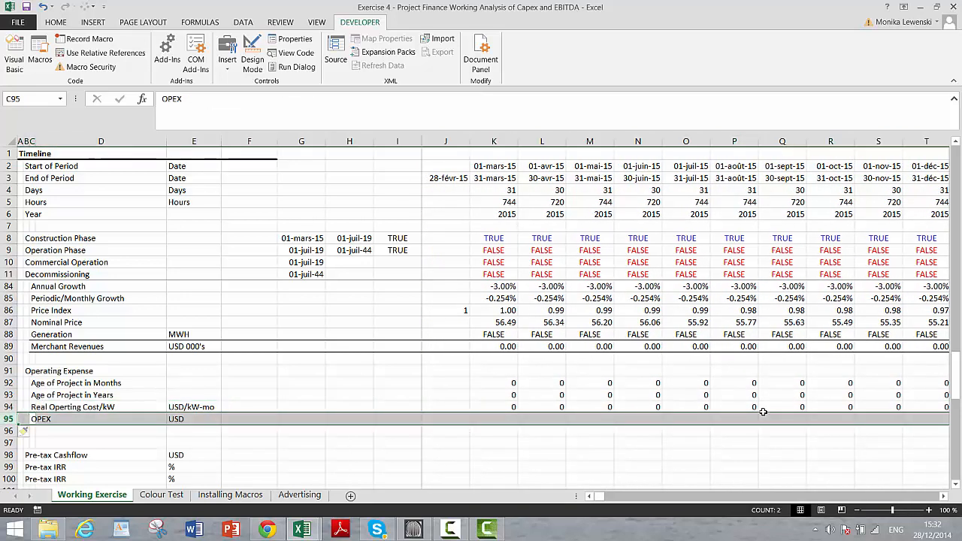
key("ctrl+shift+equal")
- Label the first blank row below Real Operting Cost/kW as Periodic Inflation Rate
key("Up")
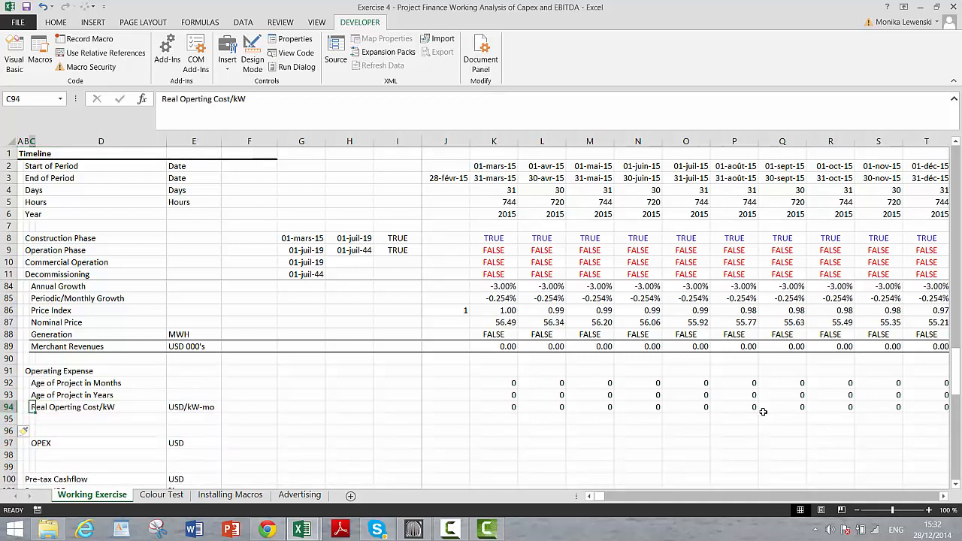
key("Down")
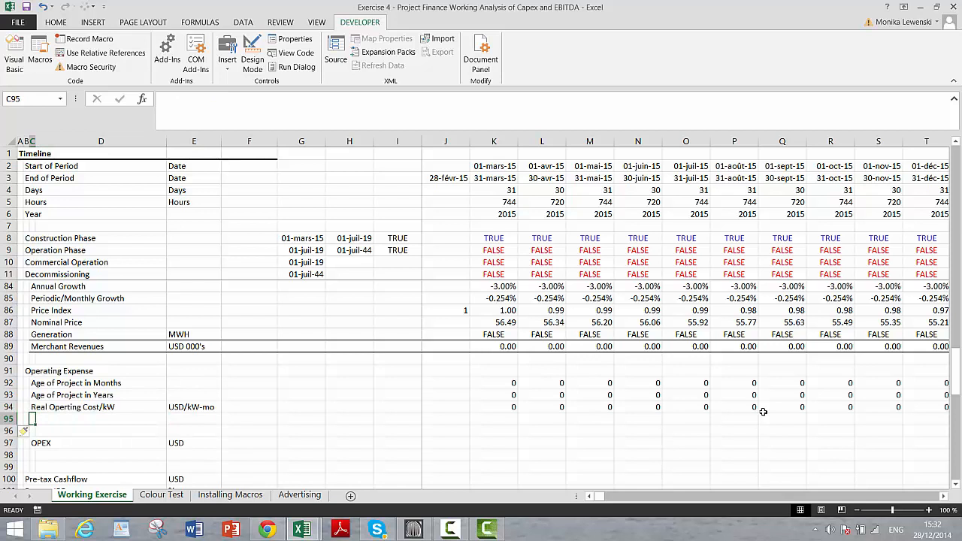
type("Periodi")
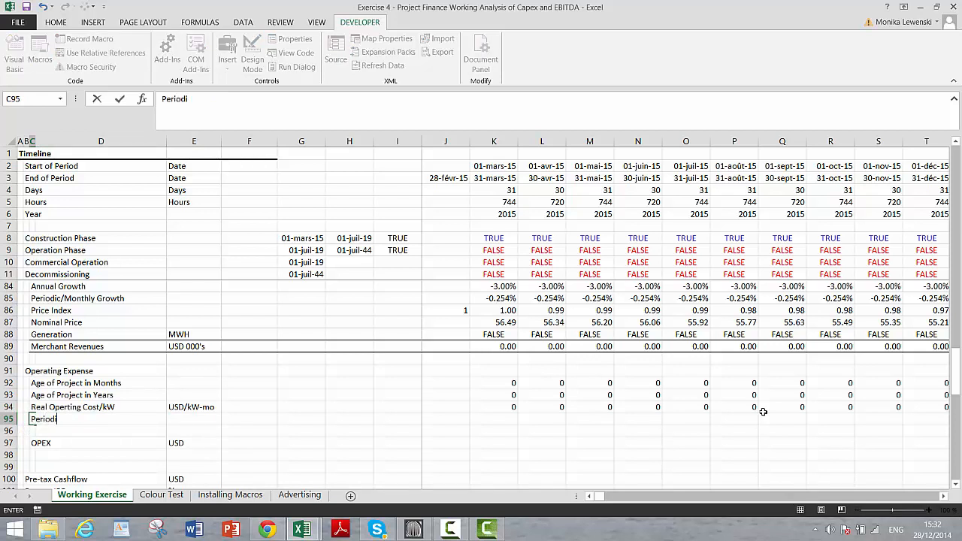
type("c Inflation Rate")
key("Return")
key("Up")
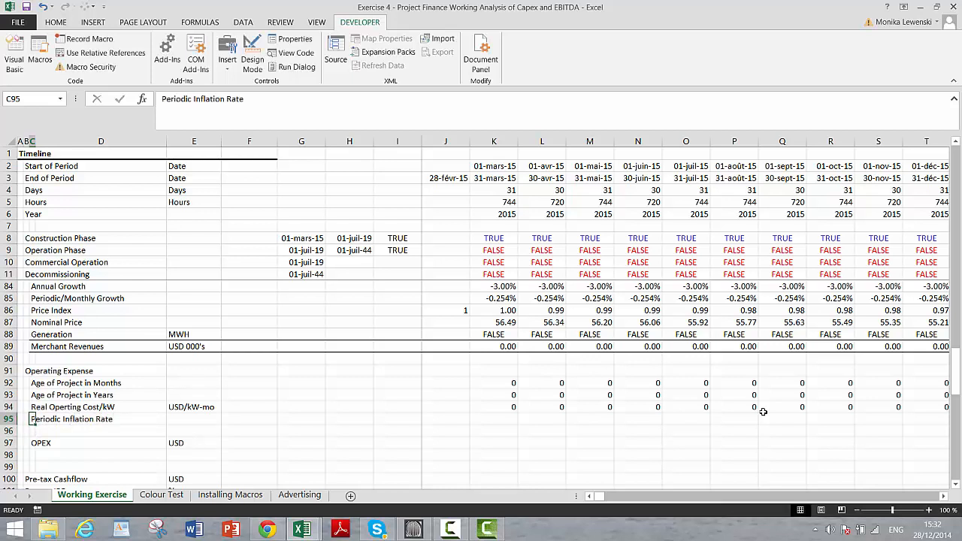
- Enter % as the unit of the Periodic Inflation Rate row
key("Right")
key("Right")
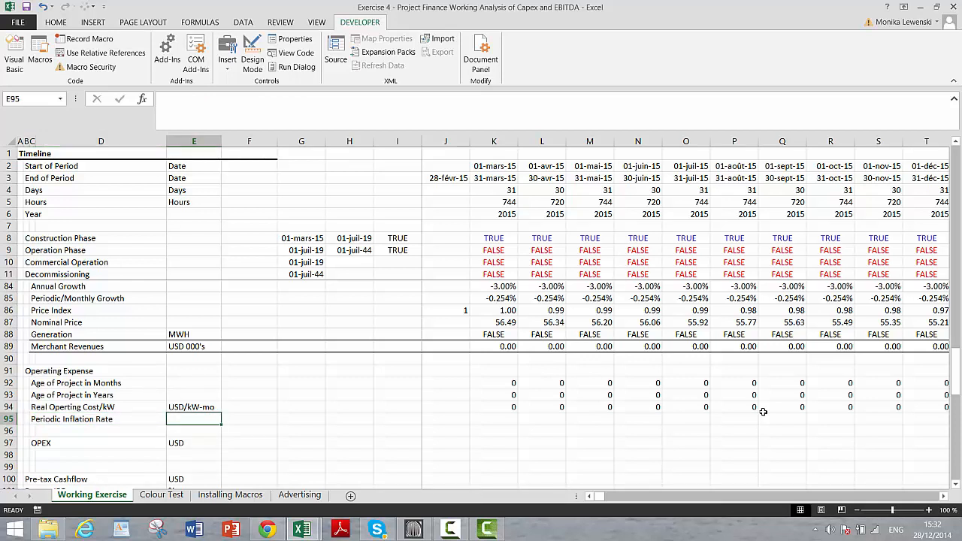
type("An")
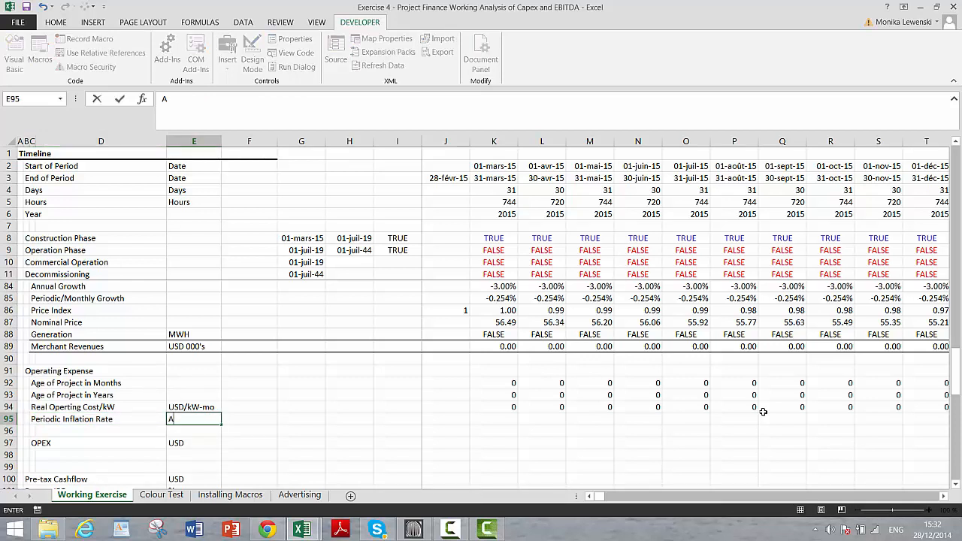
key("BackSpace")
key("BackSpace")
type("%")
key("Return")
key("Up")
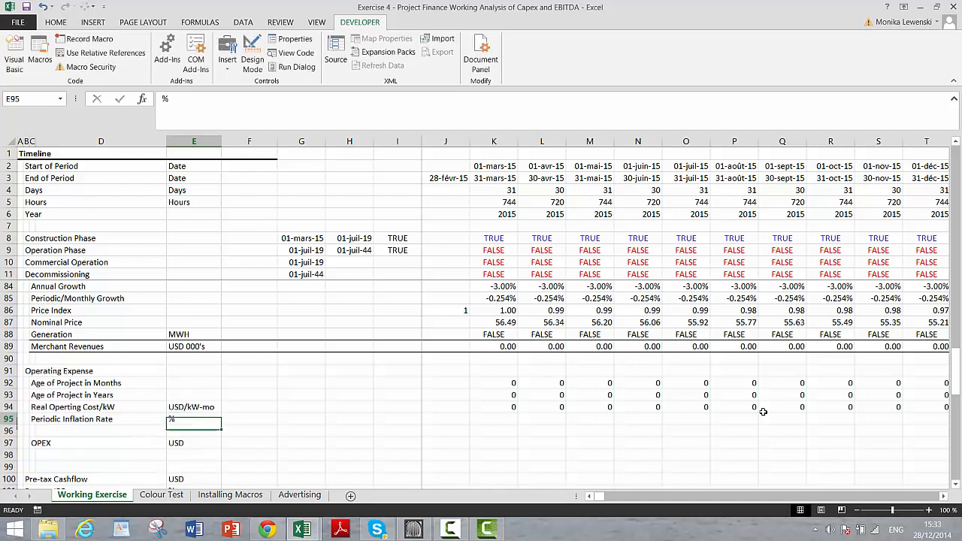
- Start a lookup1 formula in K95 with the year in K6 as lookup value and open its function arguments
key("Right")
key("Right")
key("Right")
key("Right")
key("Right")
key("Right")
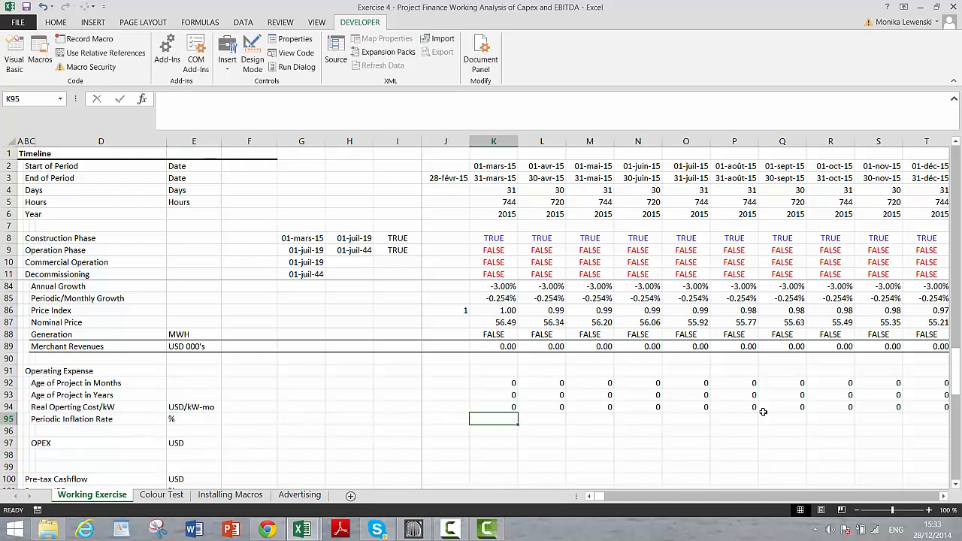
type("=")
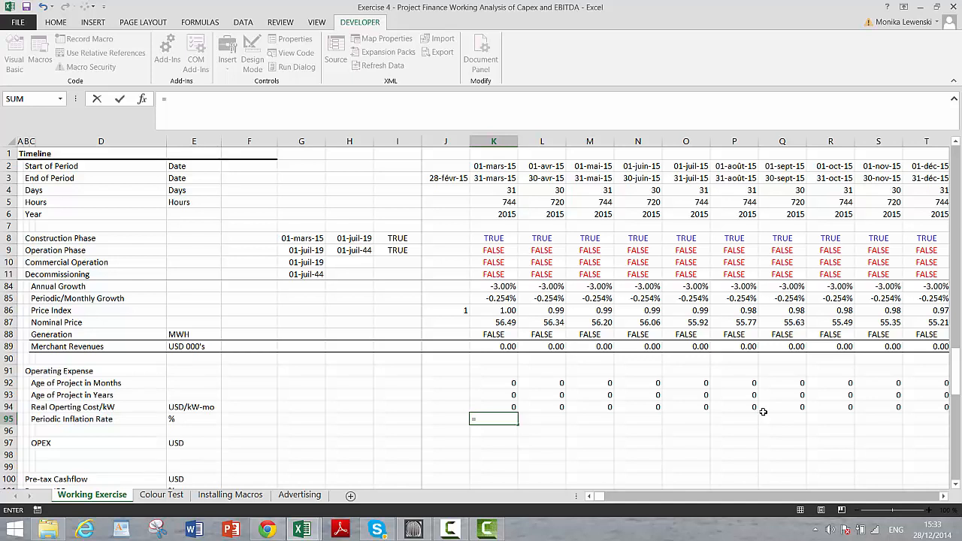
type("look")
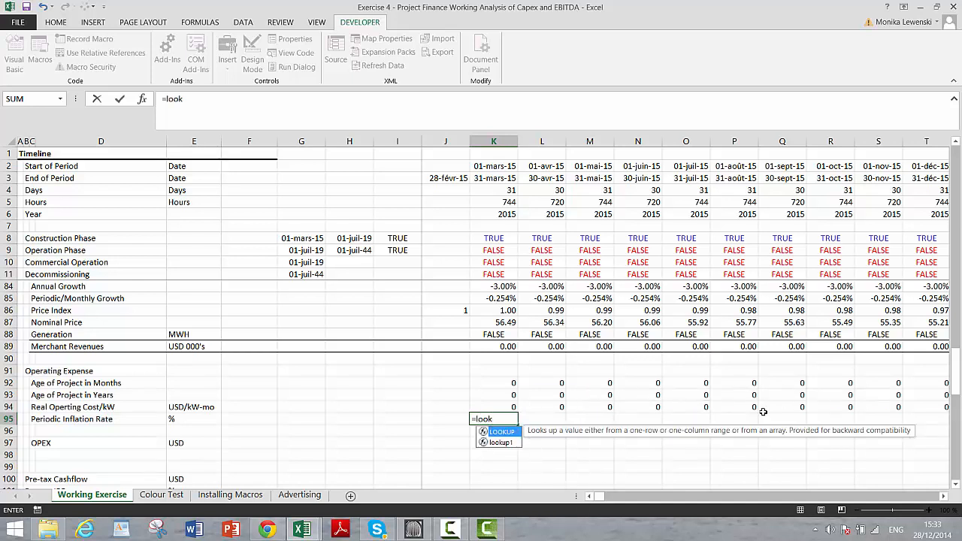
key("Down")
key("Tab")
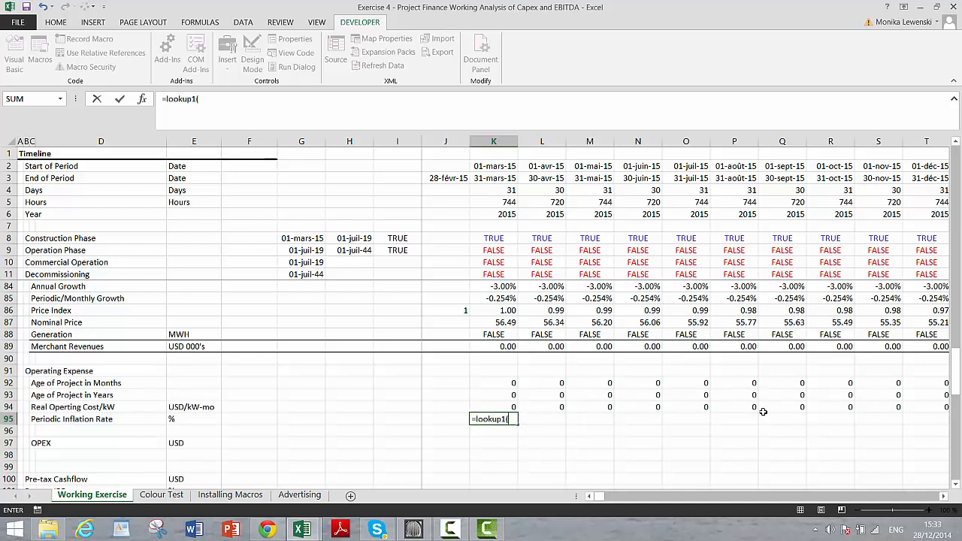
left_click(500, 214)
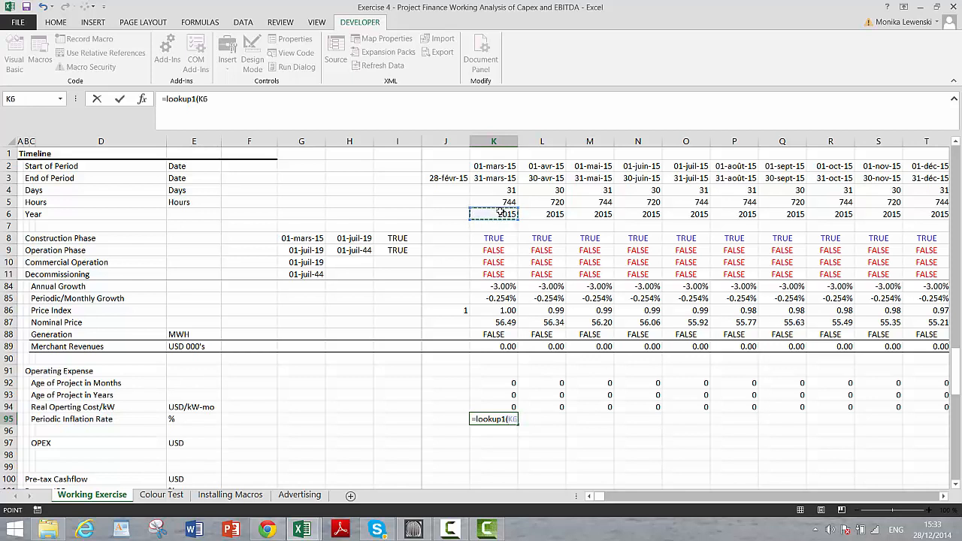
type(";")
left_click(142, 99)
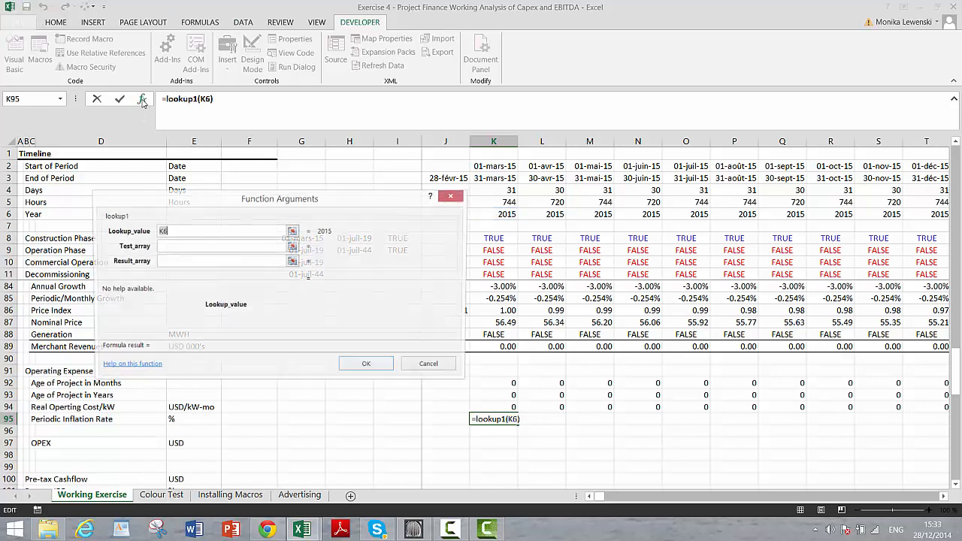
- Complete the lookup1 formula with row 56 as Test_array and row 61 as Result_array, and fill it across the timeline
left_click(292, 246)
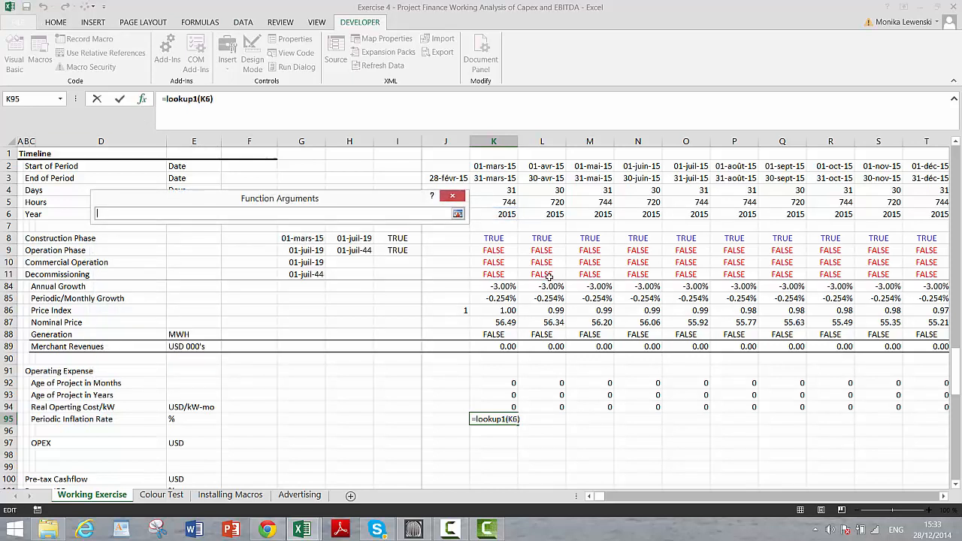
left_click(958, 176)
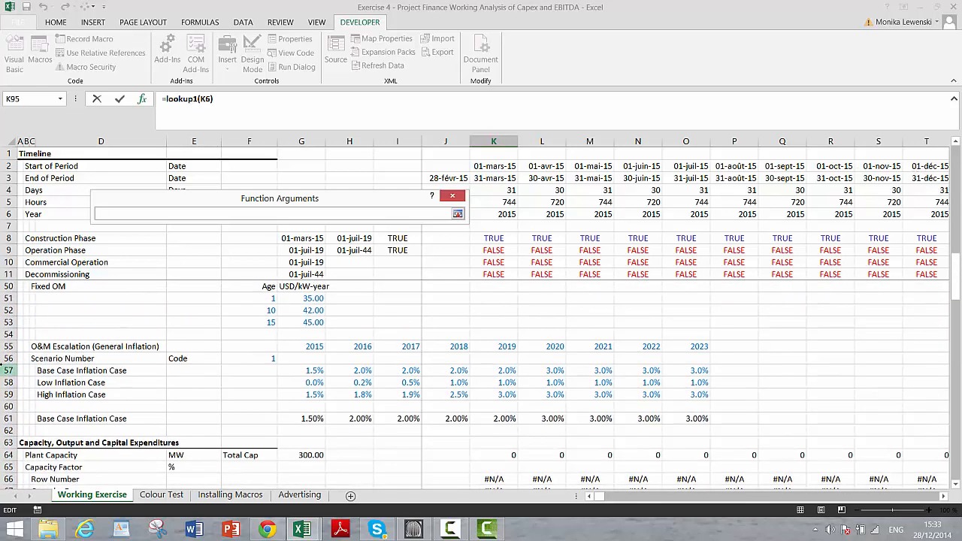
left_click(7, 359)
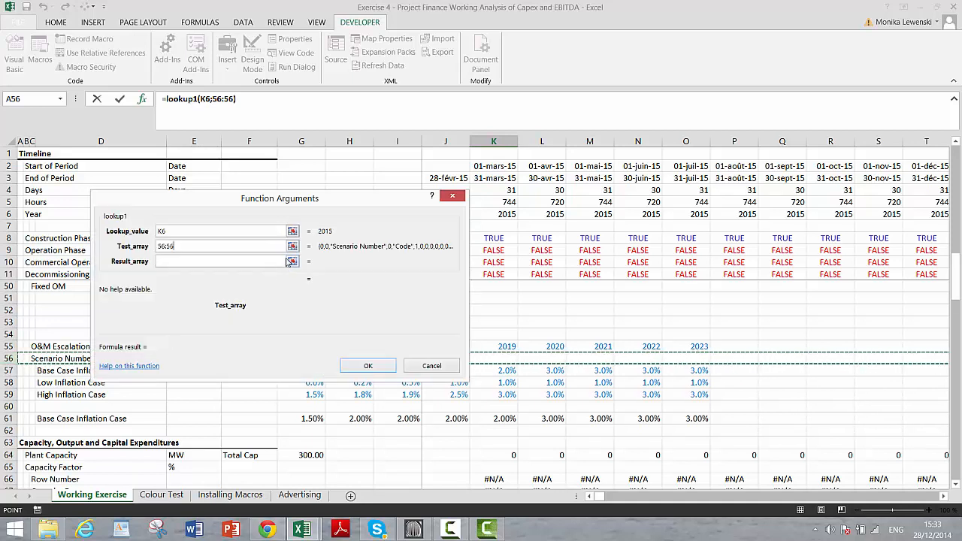
left_click(292, 262)
left_click(8, 419)
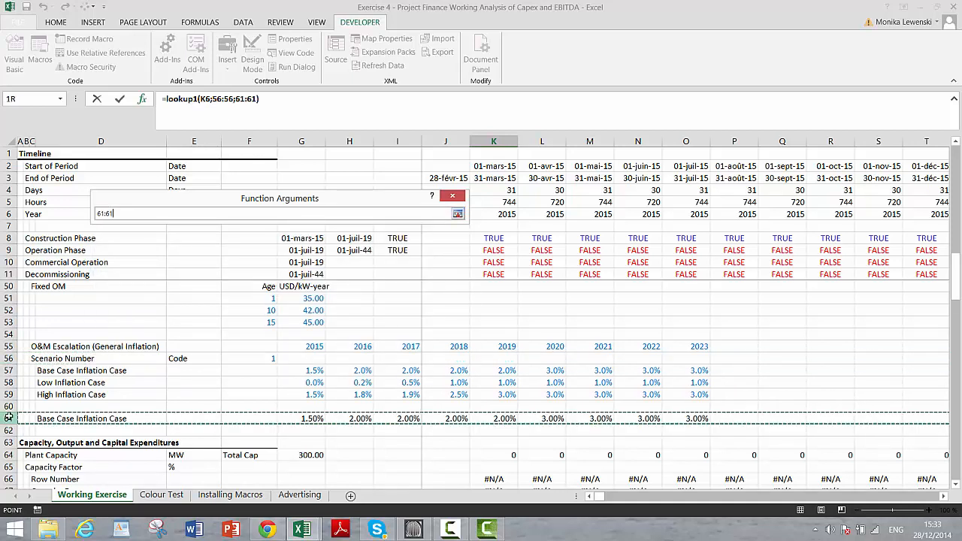
key("Return")
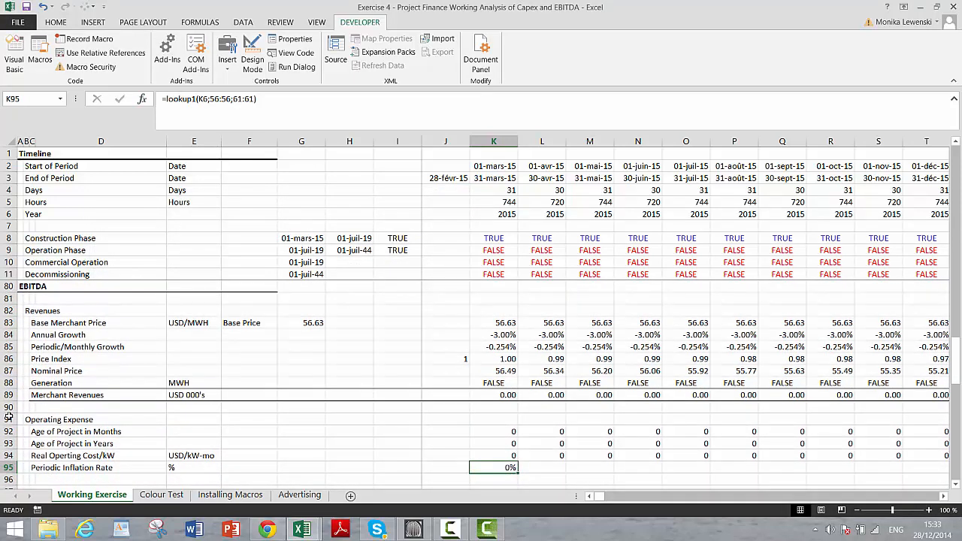
key("ctrl+shift+r")
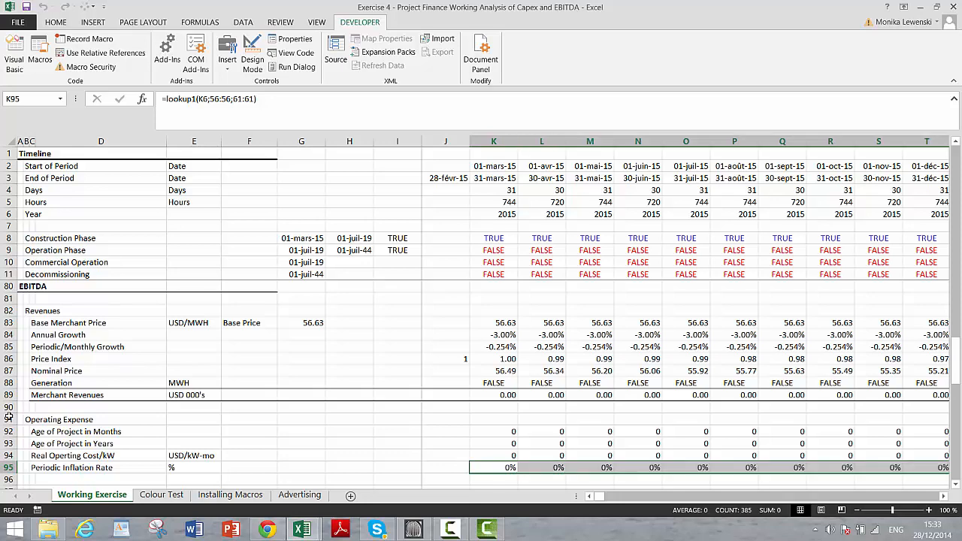
- Check the Periodic Inflation Rate results along the timeline from 2015 to 2031
key("Right")
key("Right")
key("Right")
key("Right")
key("Right")
key("Right")
key("Right")
key("Right")
key("Right")
key("Right")
key("Right")
key("Right")
key("Right")
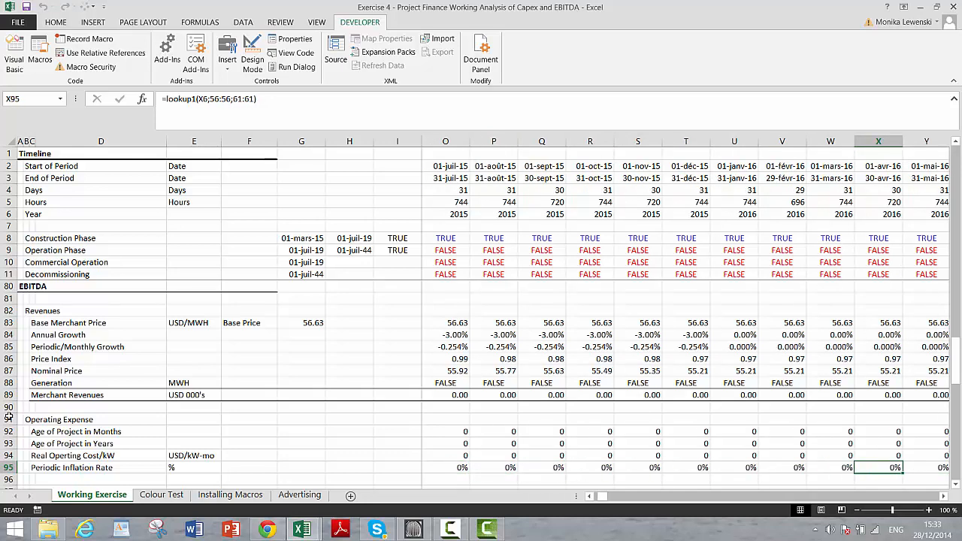
key("Right")
key("Right")
key("Right")
key("Right")
key("Right")
key("Right")
key("Right")
key("Right")
key("Right")
key("Right")
key("Right")
key("Right")
key("Right")
key("Right")
key("Right")
key("Right")
key("Right")
key("Right")
key("Right")
key("Right")
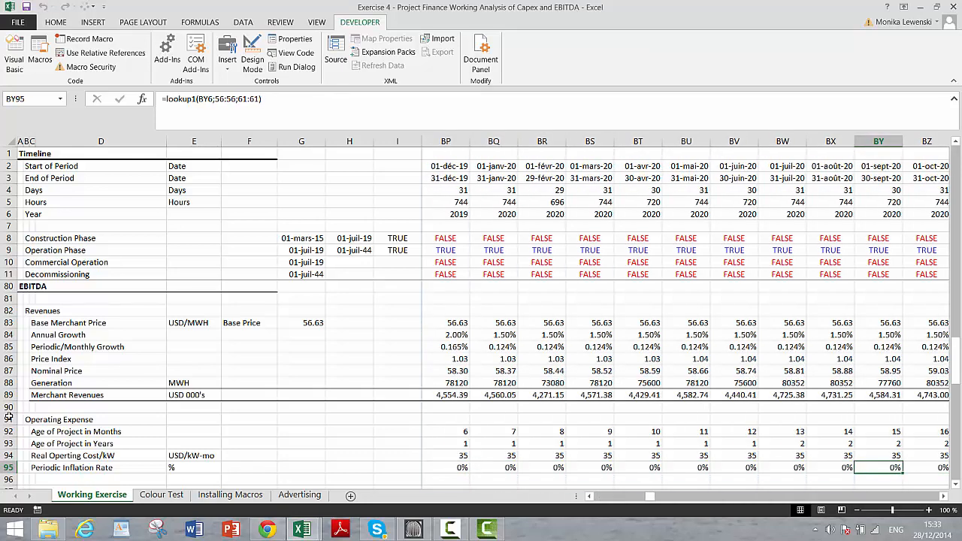
key("Right")
key("Right")
key("Right")
key("Right")
key("Right")
key("Right")
key("Right")
key("Right")
key("Right")
key("Right")
key("Right")
key("Right")
key("Right")
key("Right")
key("Right")
key("Right")
key("Right")
key("Right")
key("Right")
key("Right")
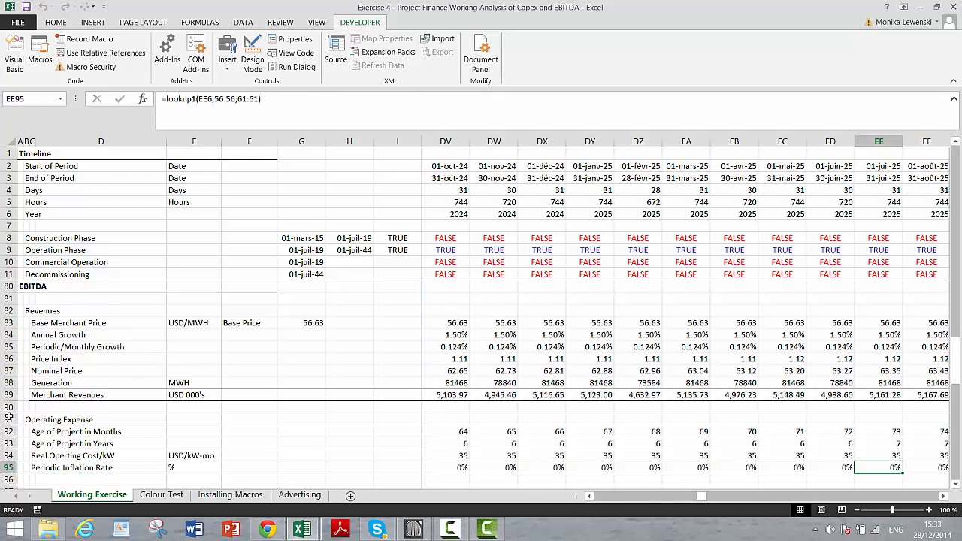
key("Right")
key("Right")
key("Right")
key("Right")
key("Right")
key("Right")
key("Right")
key("Right")
key("Right")
key("Right")
key("Right")
key("Right")
key("Right")
key("Right")
key("Right")
key("Right")
key("Right")
key("Right")
key("Right")
key("Right")
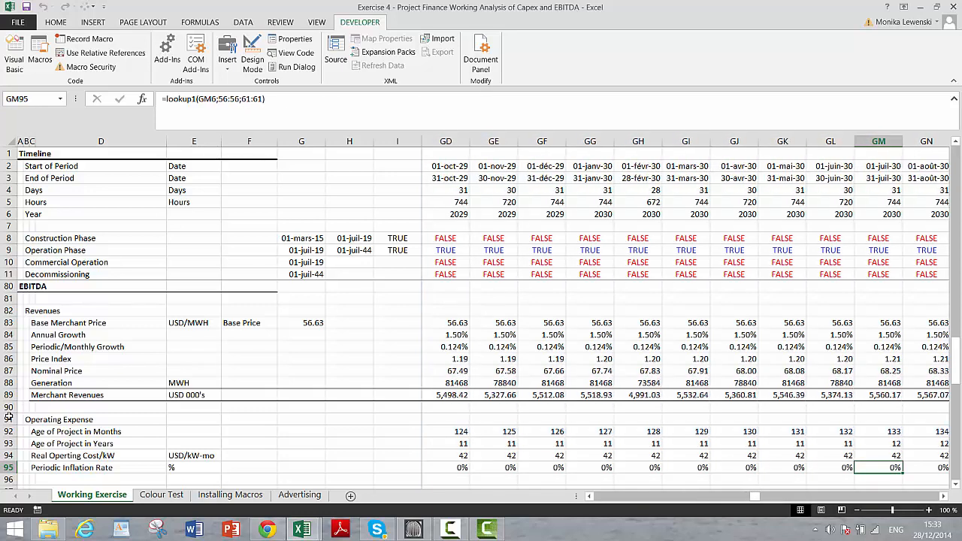
key("Right")
key("Right")
key("Right")
key("Right")
key("Right")
key("Right")
key("Right")
key("Right")
key("Right")
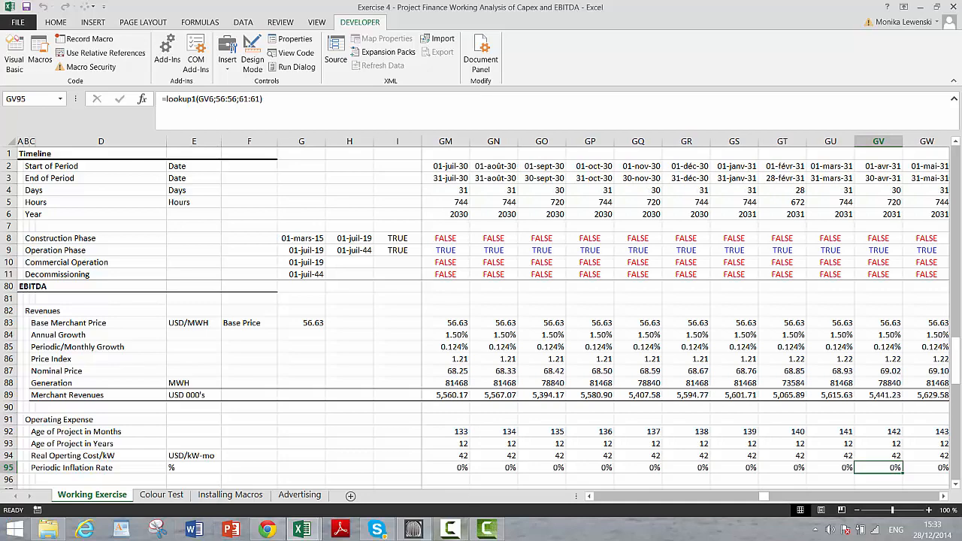
mouse_move(451, 531)
mouse_move(457, 492)
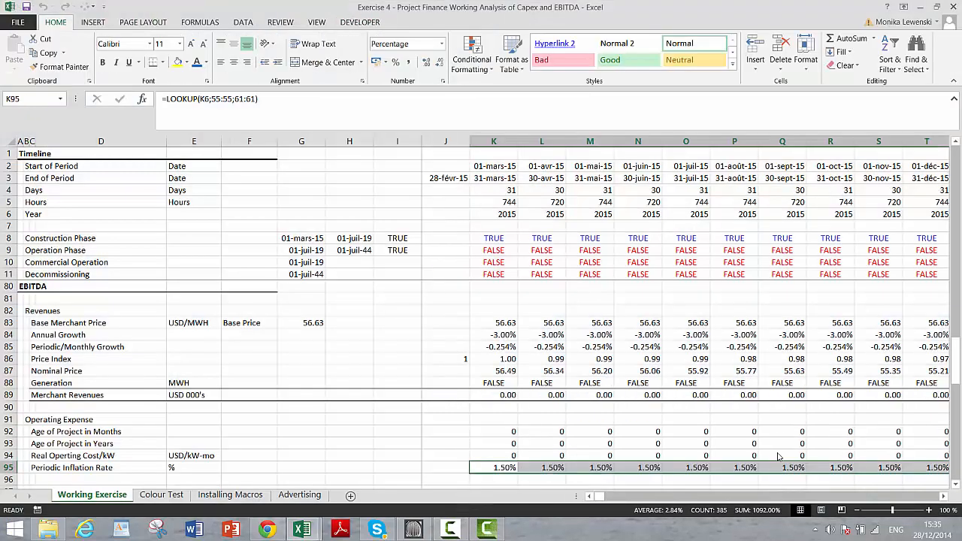
- Convert the K95 inflation lookup to a monthly rate with =(1+LOOKUP(K6;55:55;61:61))^(1/12)-1
left_click(603, 439)
key("Down")
key("Down")
key("Down")
key("Down")
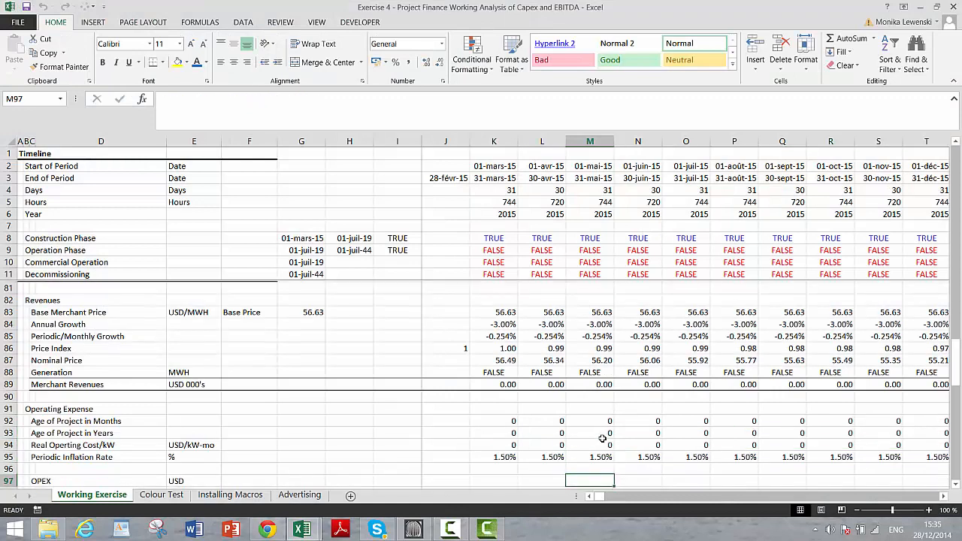
scroll(603, 439, "down", 1)
key("Up")
key("Up")
key("Left")
key("Left")
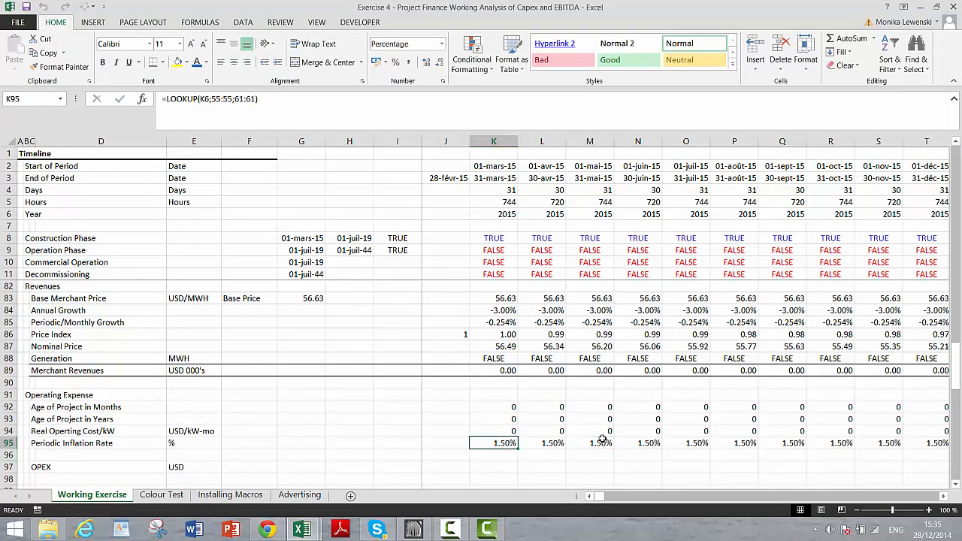
key("F2")
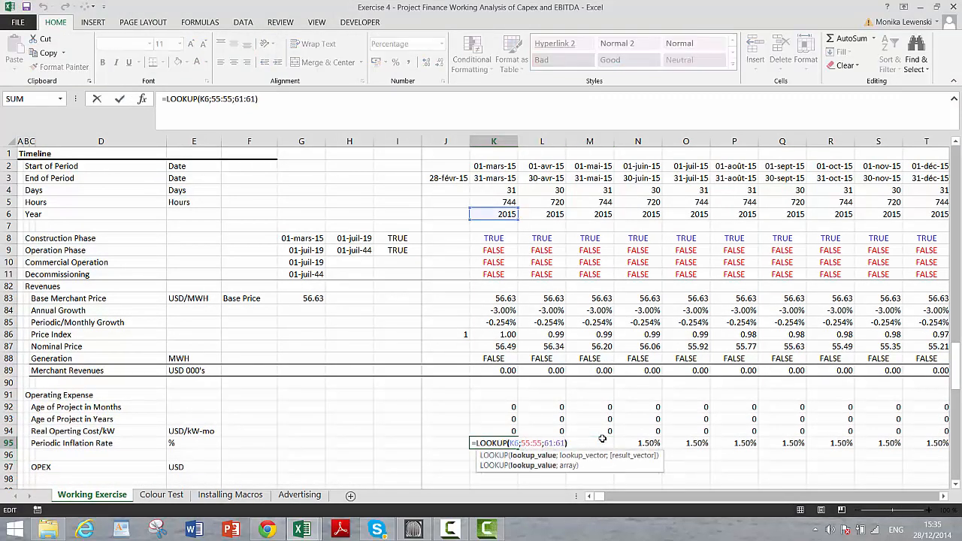
key("Home")
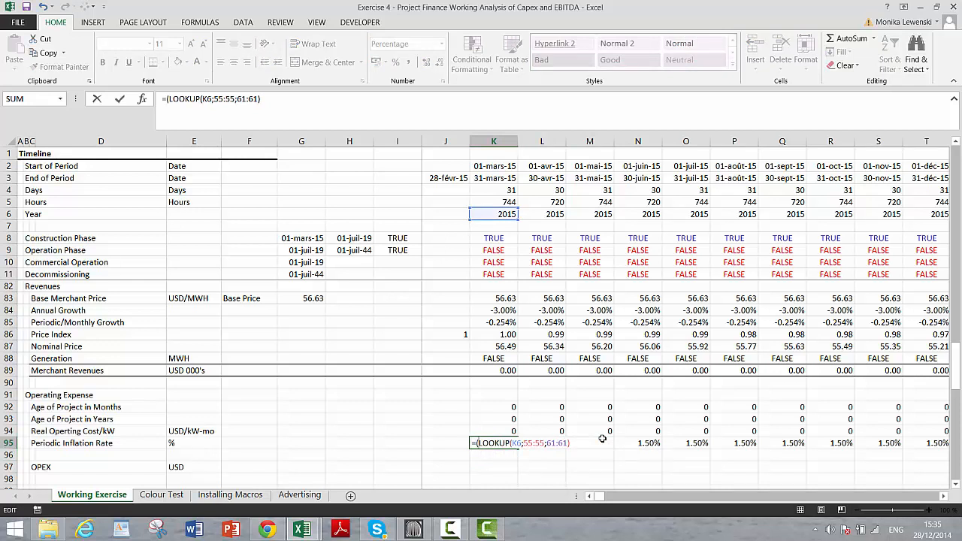
key("Right")
type("(1+")
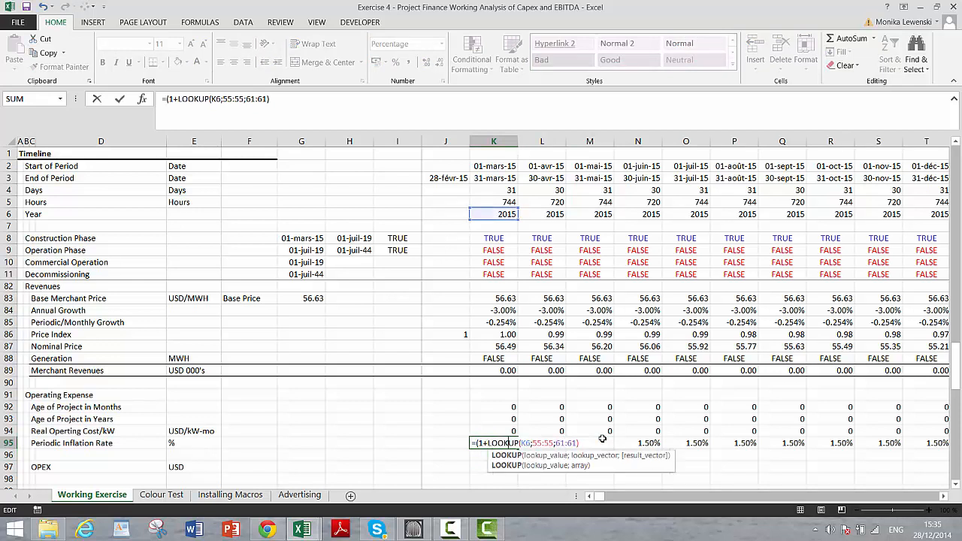
key("End")
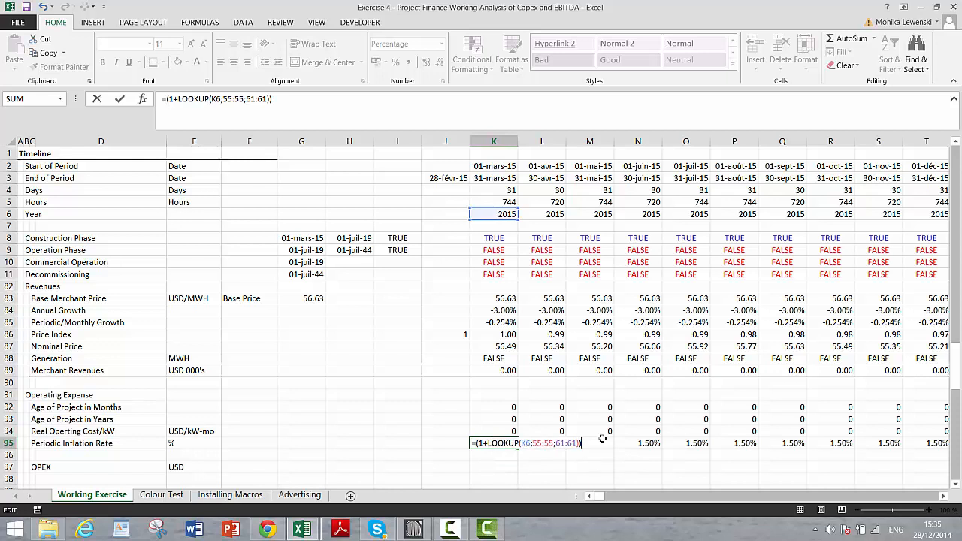
type(")^12")
key("BackSpace")
key("BackSpace")
type("(1/12)-1")
key("ctrl+Return")
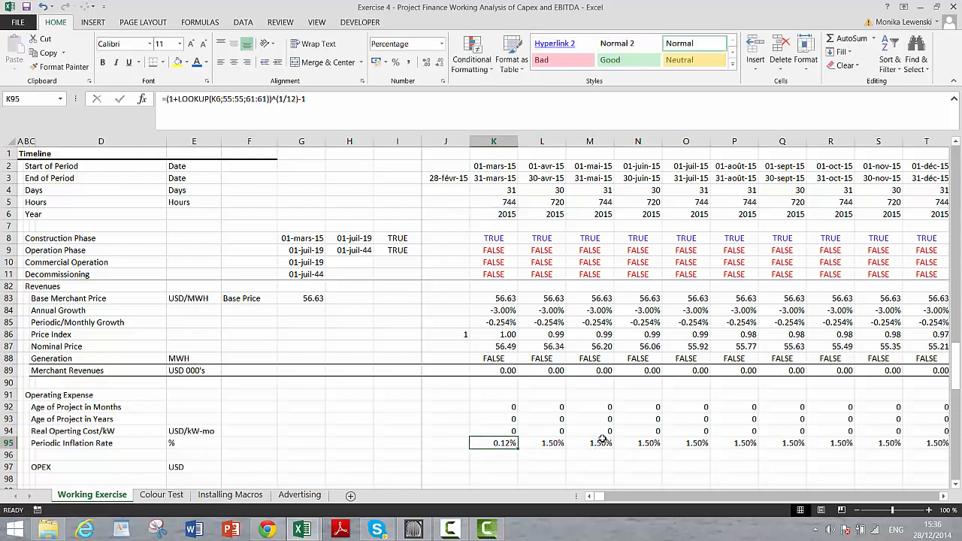
- Fill the monthly inflation formula across the whole timeline and select the empty label cell C96 below Periodic Inflation Rate
key("ctrl+shift+Right")
key("ctrl+r")
key("Down")
key("Left")
key("Left")
key("Left")
key("Left")
key("Left")
key("Left")
key("Left")
key("Left")
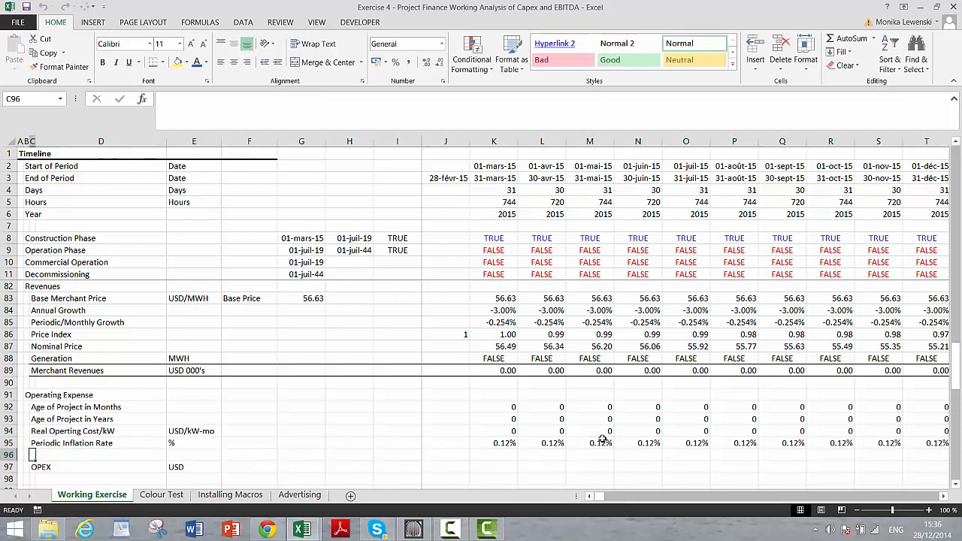
- Label the row below Periodic Inflation Rate as Inflation Index in C96
type("Inflati")
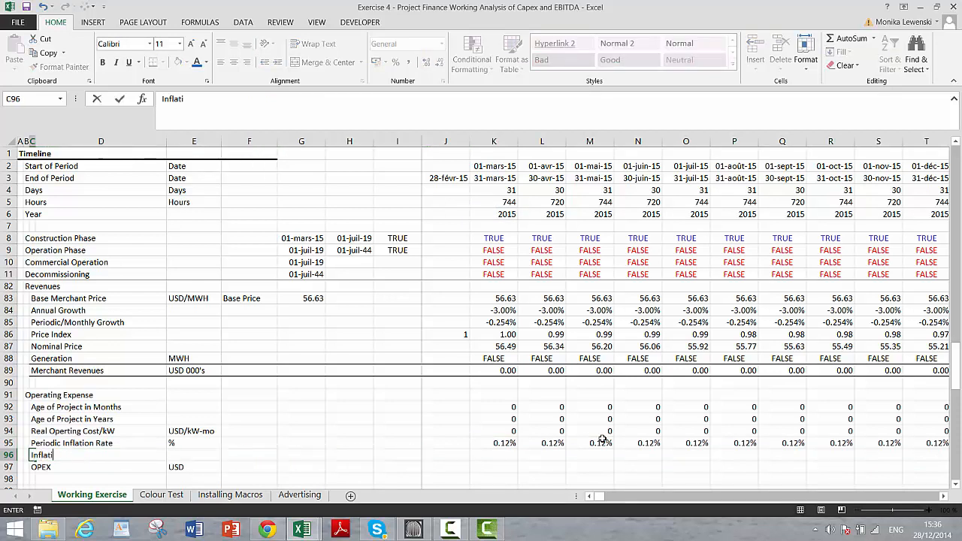
key("BackSpace")
key("BackSpace")
type("Index")
key("Return")
key("Up")
key("Right")
key("Right")
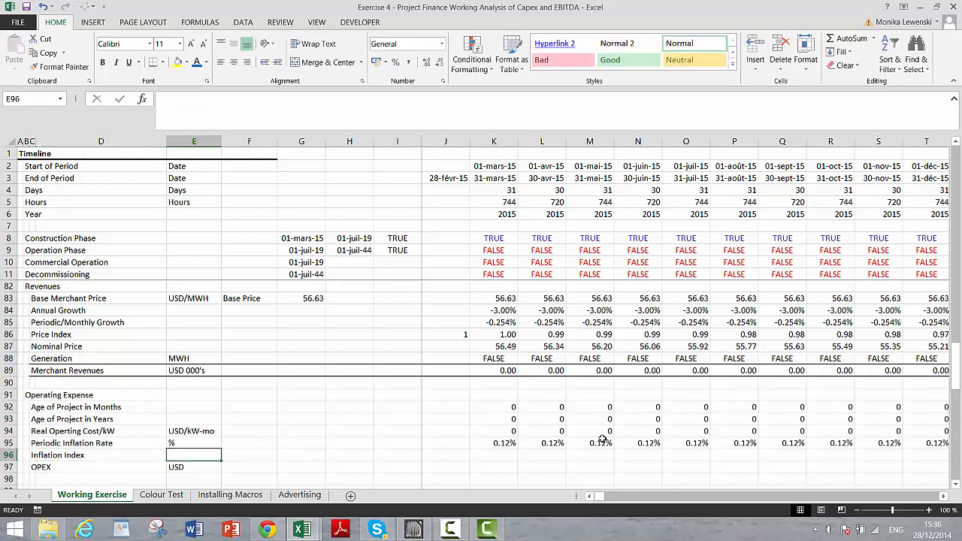
- Examine the Operating Expenses inputs for Fixed OM costs by age and the O&M escalation cases
key("Page_Up")
key("Page_Up")
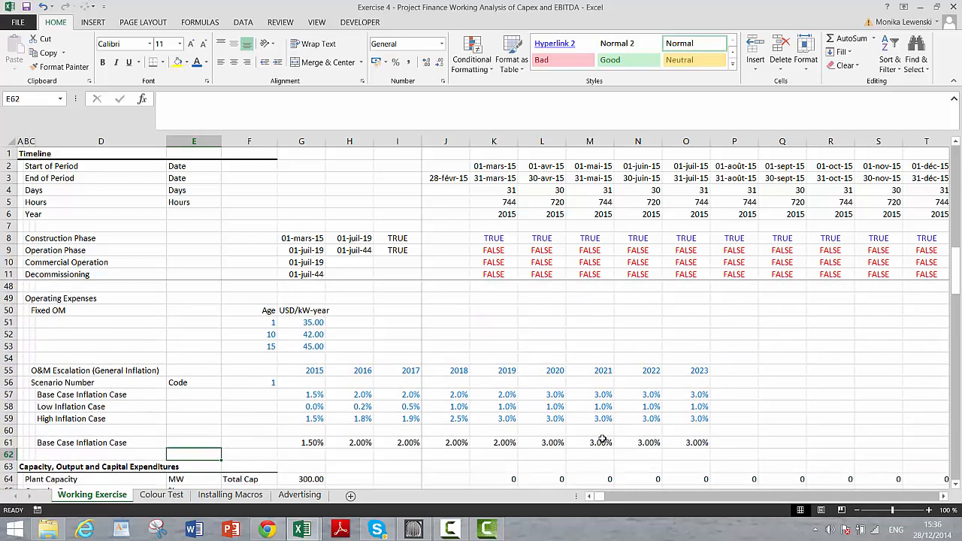
key("Up")
key("Up")
key("Up")
key("Up")
key("Up")
key("Up")
key("Up")
key("Up")
key("Up")
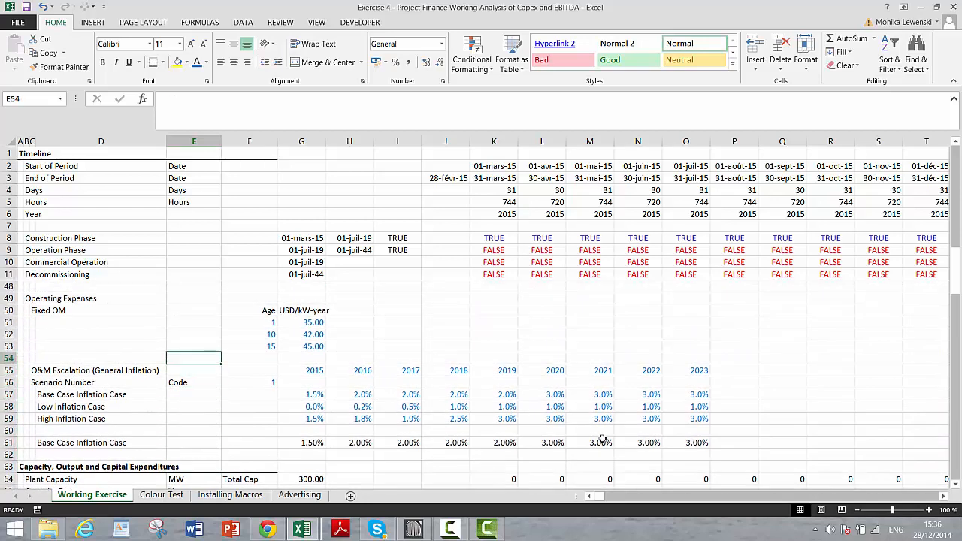
key("Down")
key("Down")
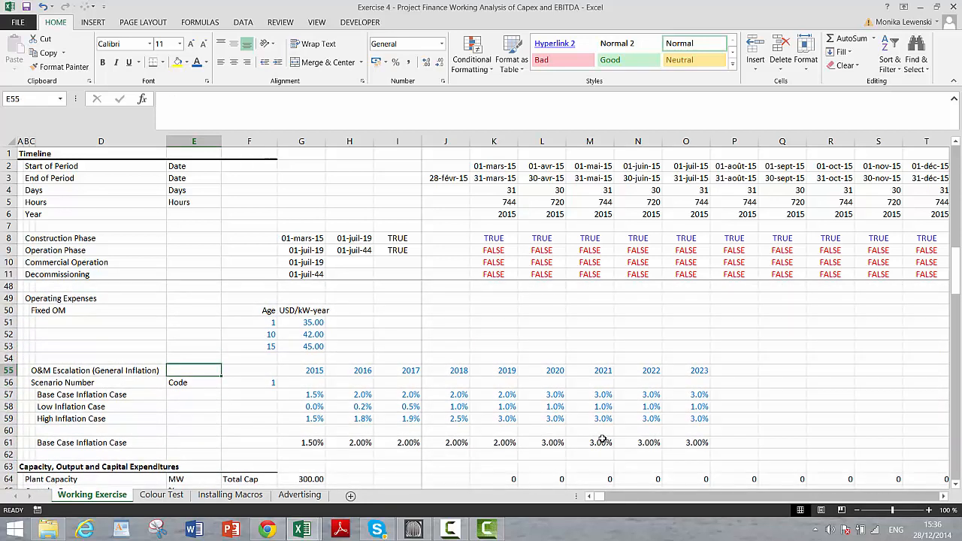
key("Up")
key("Up")
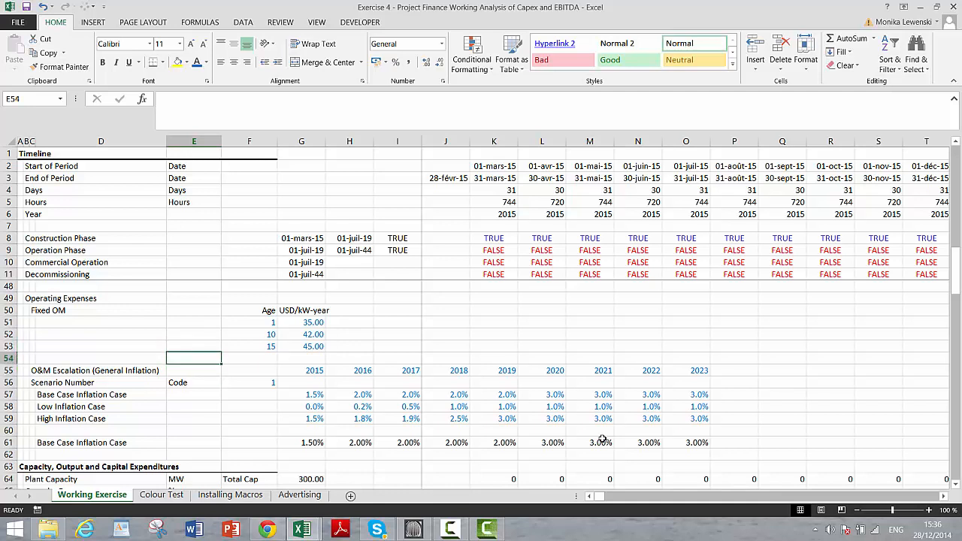
key("Up")
key("Up")
key("Up")
key("Up")
key("Left")
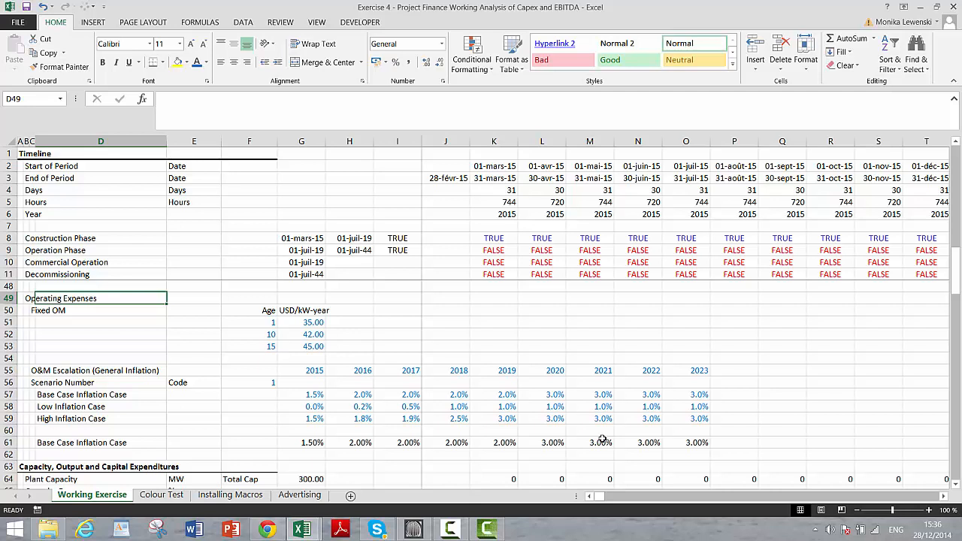
key("Down")
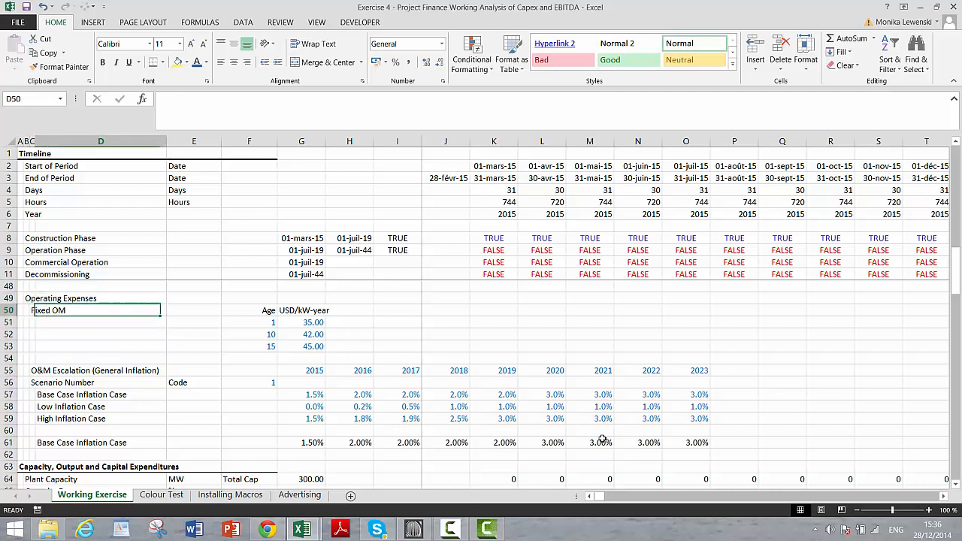
key("Right")
key("Right")
key("Right")
key("Left")
key("Left")
key("Left")
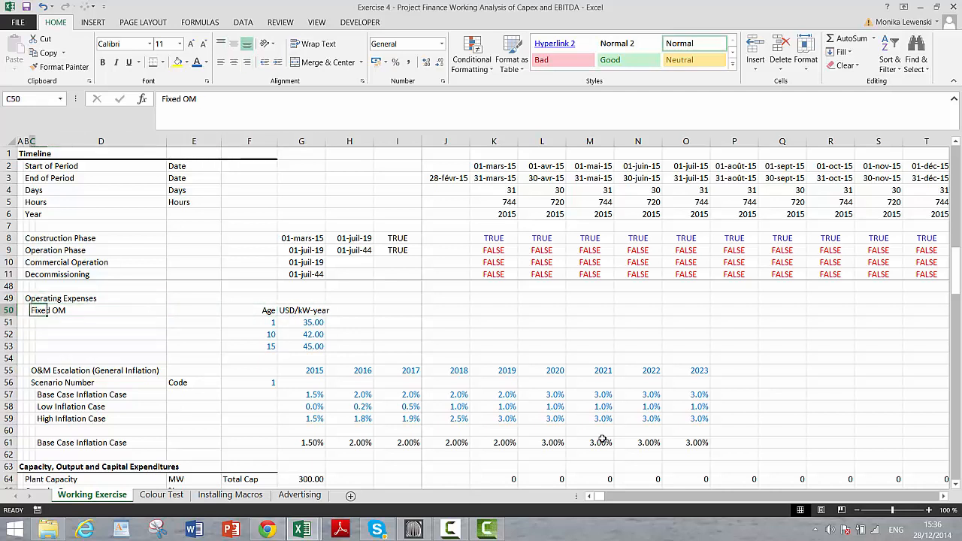
- Enter the note "in 2016 USD" in E49 beside the Operating Expenses heading
key("Right")
key("Up")
key("Left")
key("Right")
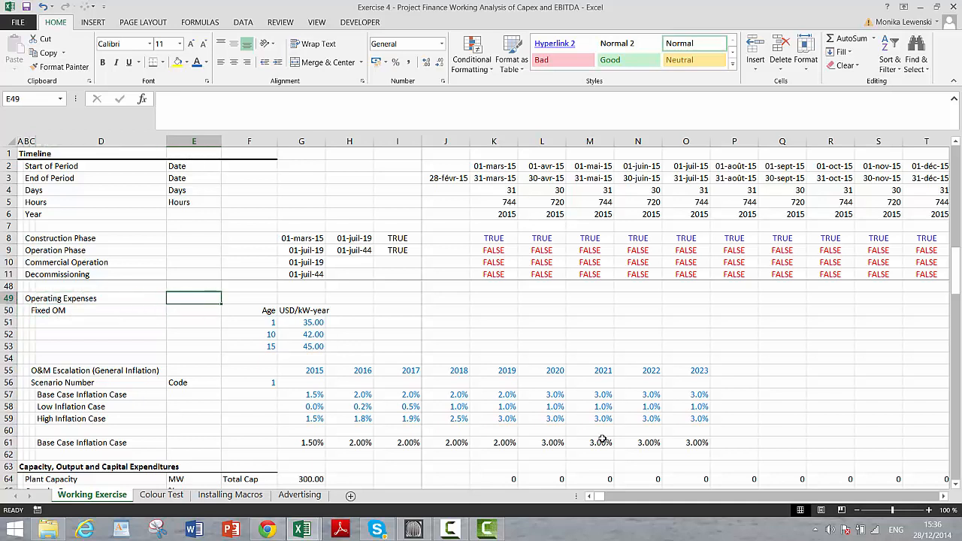
type("in")
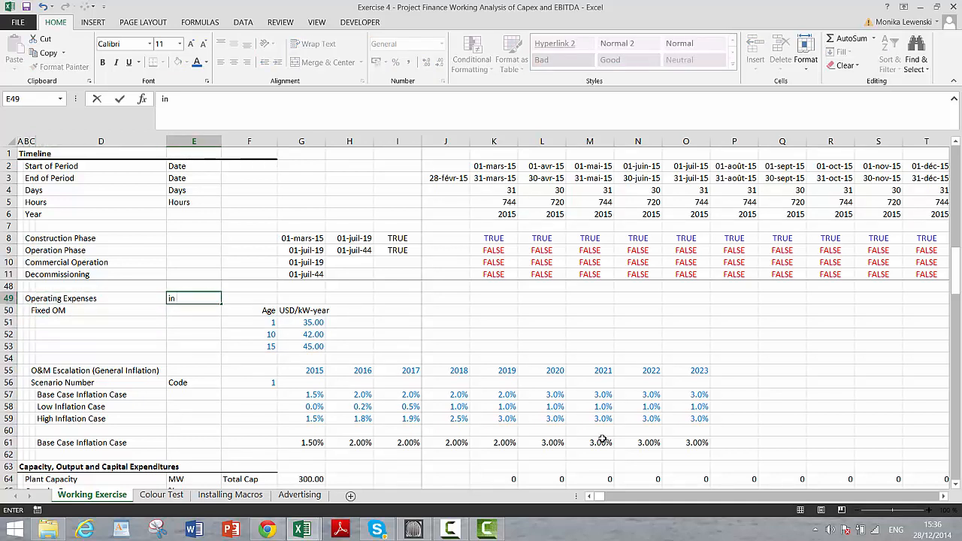
type(" 20")
key("BackSpace")
key("BackSpace")
type("SD")
key("Return")
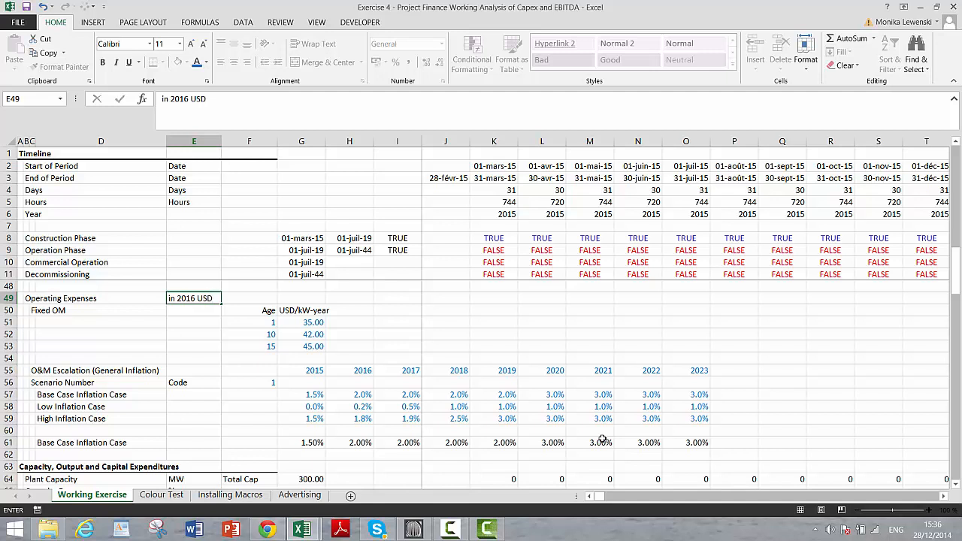
- Put the label Base Period in E49 beside Operating Expenses and enter its date 1/1/2016 in F49
key("Up")
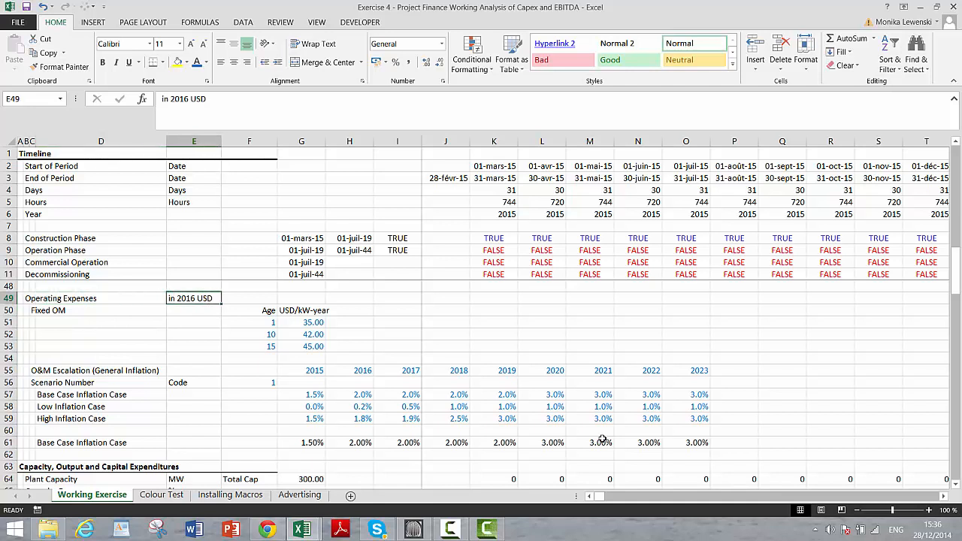
type("Bas")
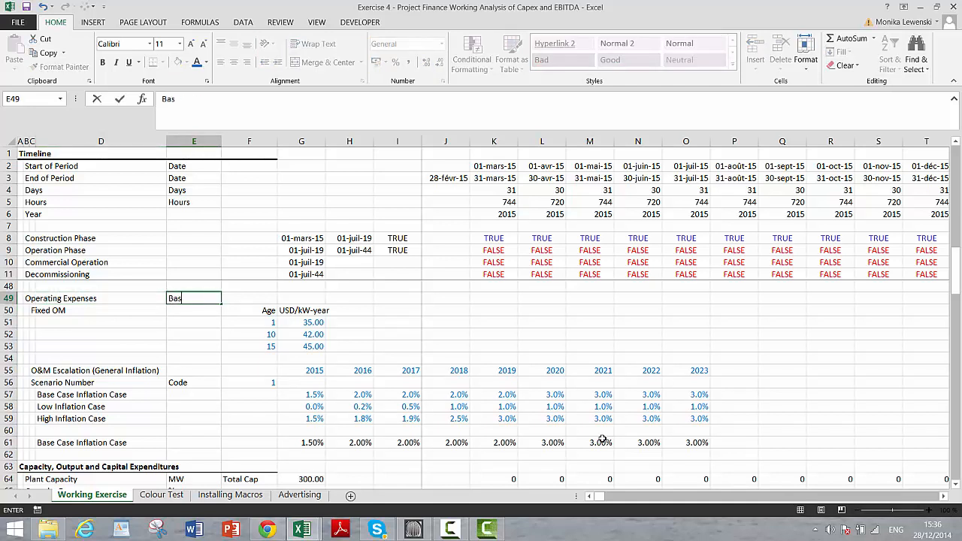
type("e Period")
key("Return")
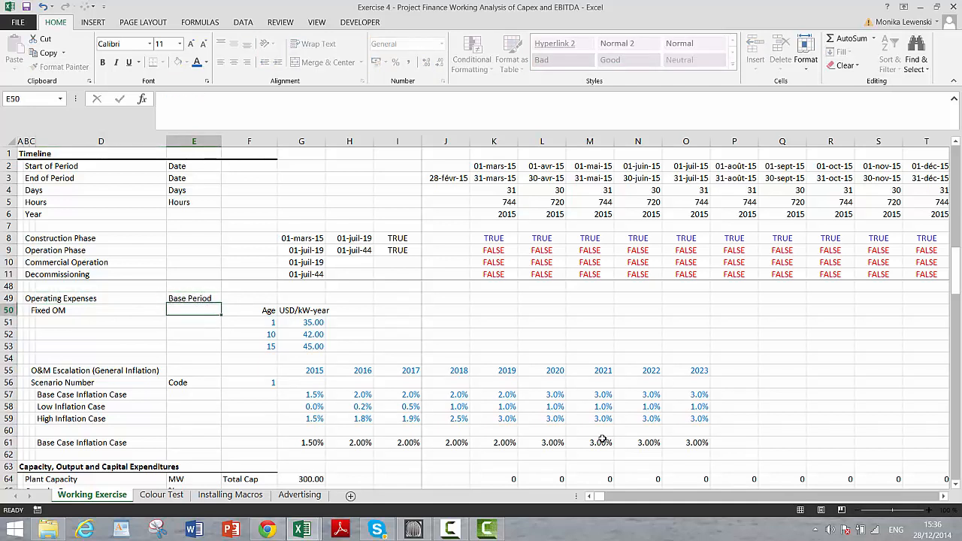
key("Up")
key("Right")
type("1/")
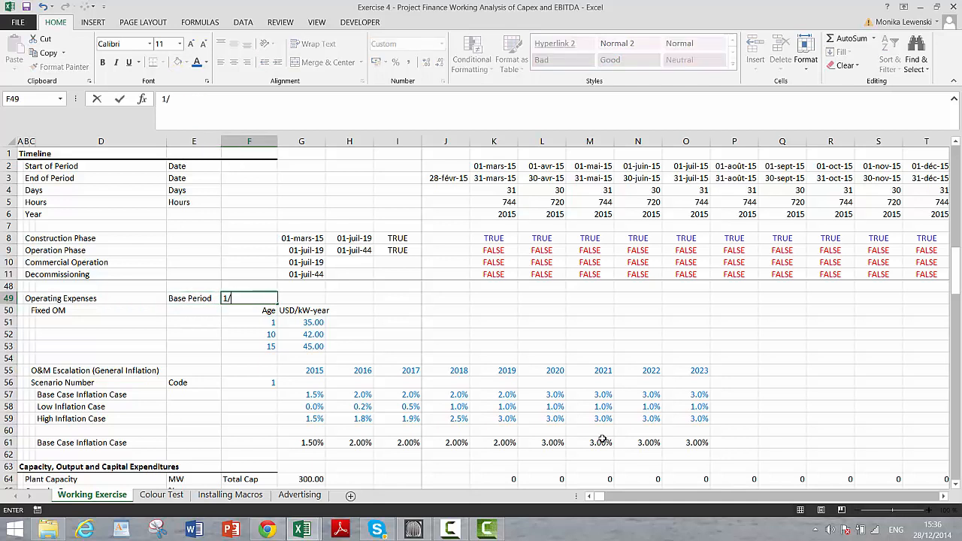
type("1/2016")
key("Return")
key("Up")
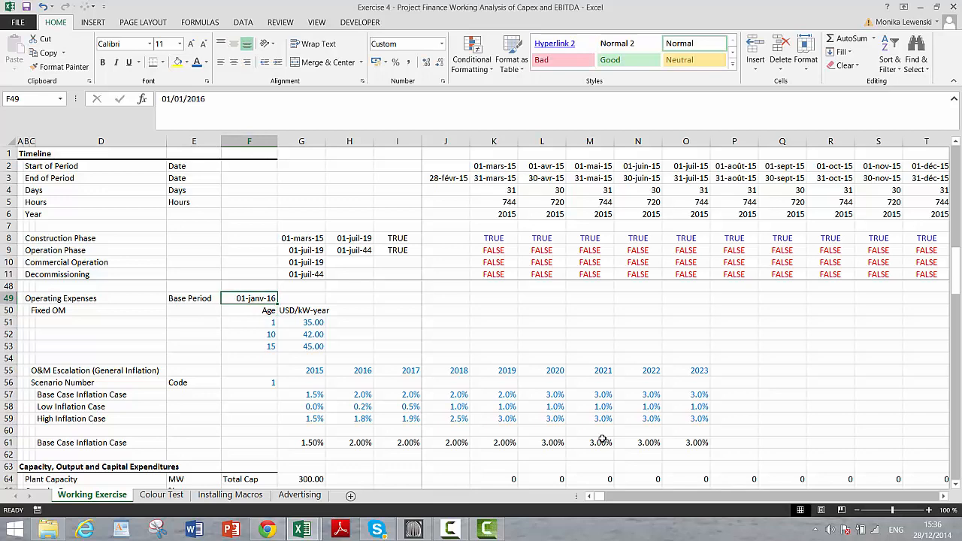
- Give the Inflation Index row the unit Index in E96 and the label Base Period in F96
key("Down")
key("Down")
key("Down")
key("Down")
key("Down")
key("Down")
key("Down")
key("Down")
key("Down")
key("Down")
key("Down")
key("Down")
key("Down")
key("Down")
key("Down")
key("Down")
key("Down")
key("Down")
key("Down")
key("Down")
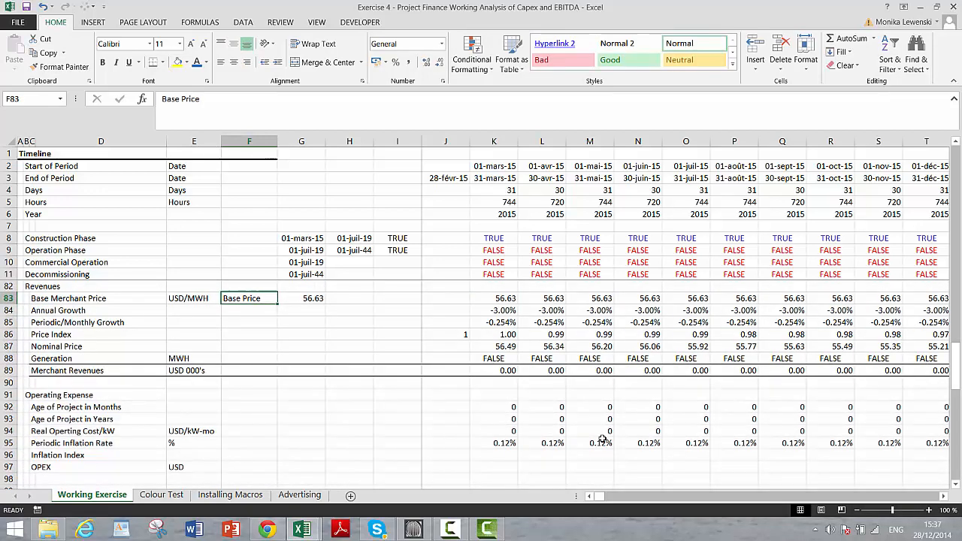
key("Down")
key("Down")
key("Down")
key("Down")
key("Down")
key("Down")
key("Down")
key("Down")
key("Down")
key("Down")
key("Down")
key("Down")
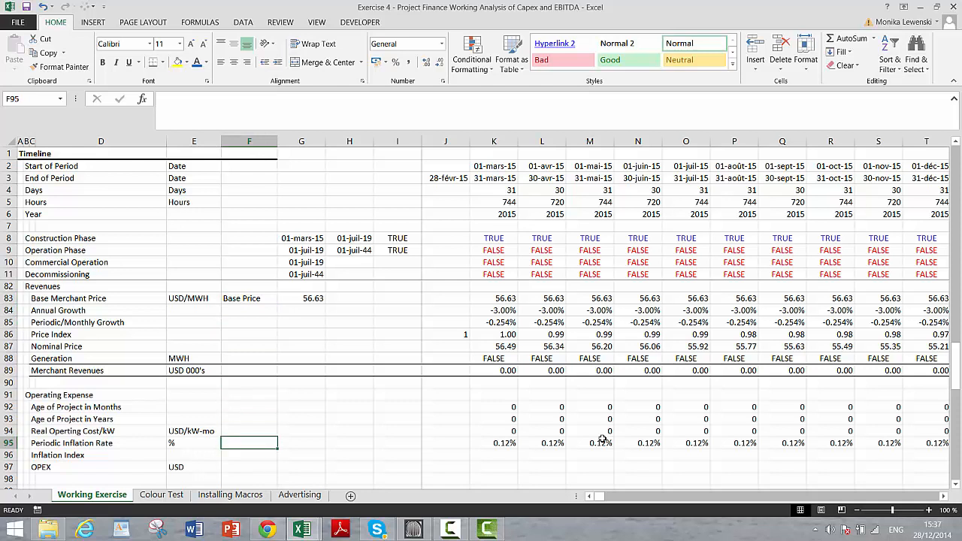
type("Base")
key("Escape")
key("Down")
key("Left")
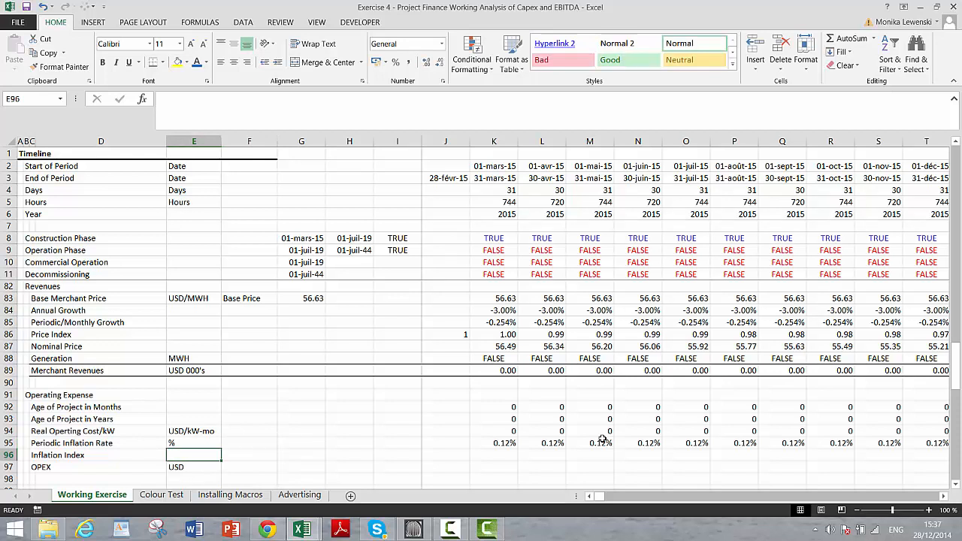
type("Index")
key("Return")
key("Up")
key("Right")
type("Base Peri")
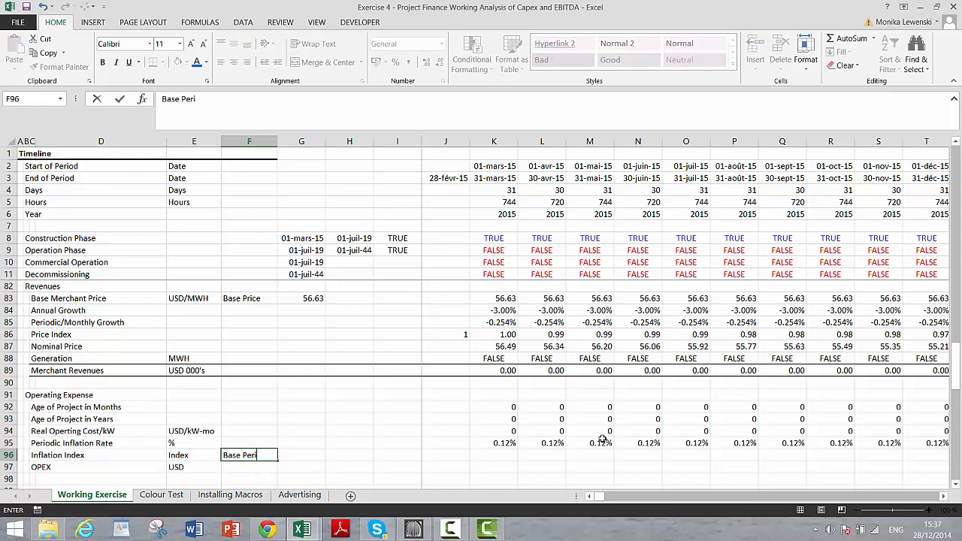
type("od")
key("Return")
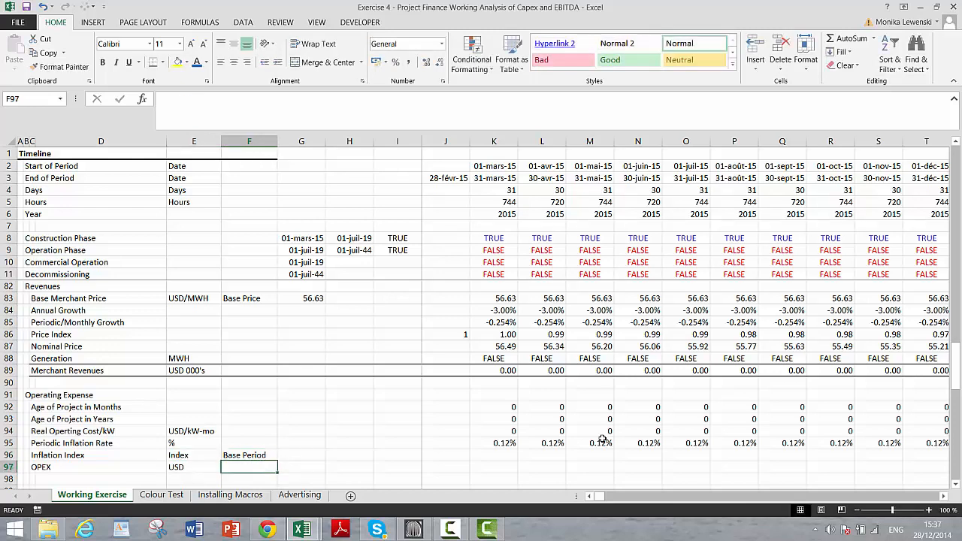
- Link G96 to the operating expense base period with =F49 and format the cell as a date
key("Up")
key("Right")
type("=")
key("Up")
key("Up")
key("Up")
key("Up")
key("Up")
key("Up")
key("Up")
key("Up")
key("Up")
key("Up")
key("Up")
key("Up")
key("Up")
key("Up")
key("Up")
key("Up")
key("Up")
key("Up")
key("Up")
key("Up")
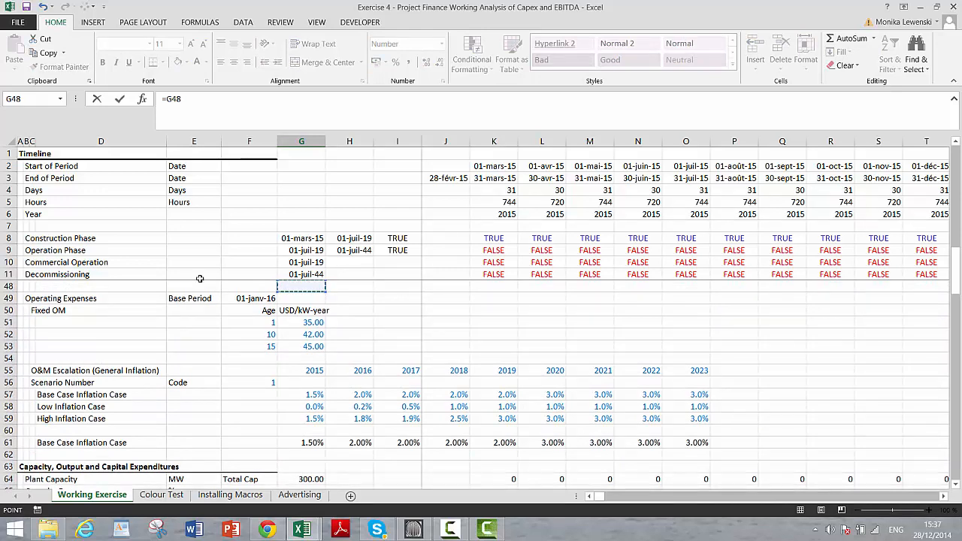
left_click(249, 300)
key("Return")
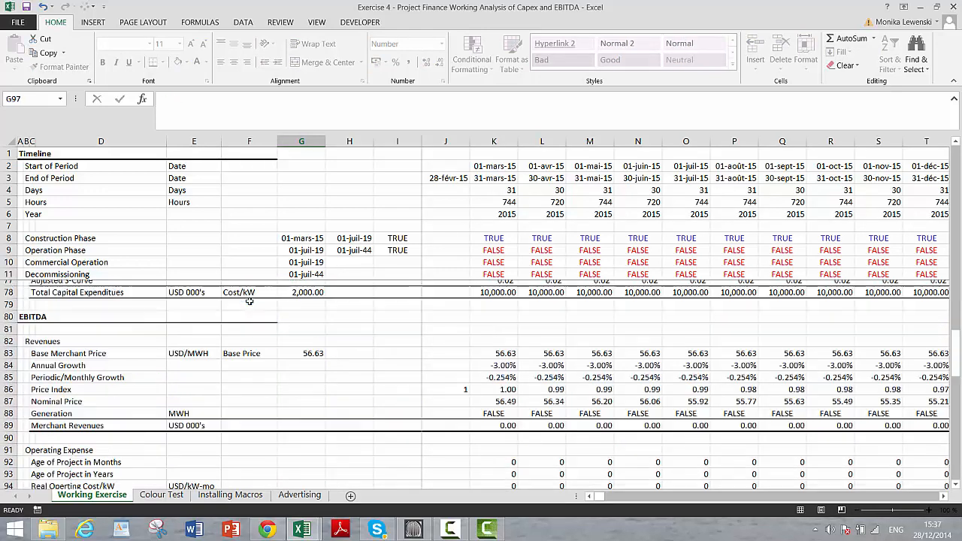
key("Up")
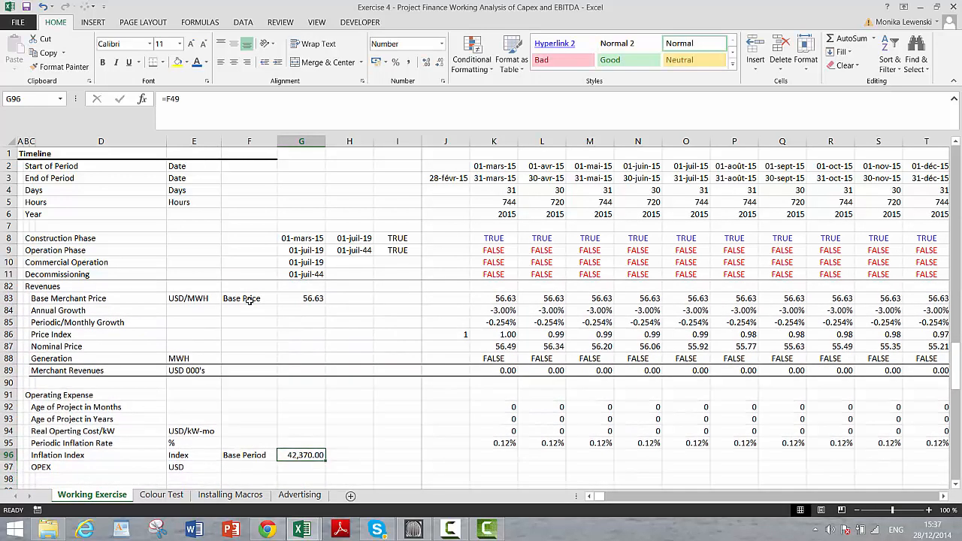
key("ctrl+shift+3")
key("Down")
key("Down")
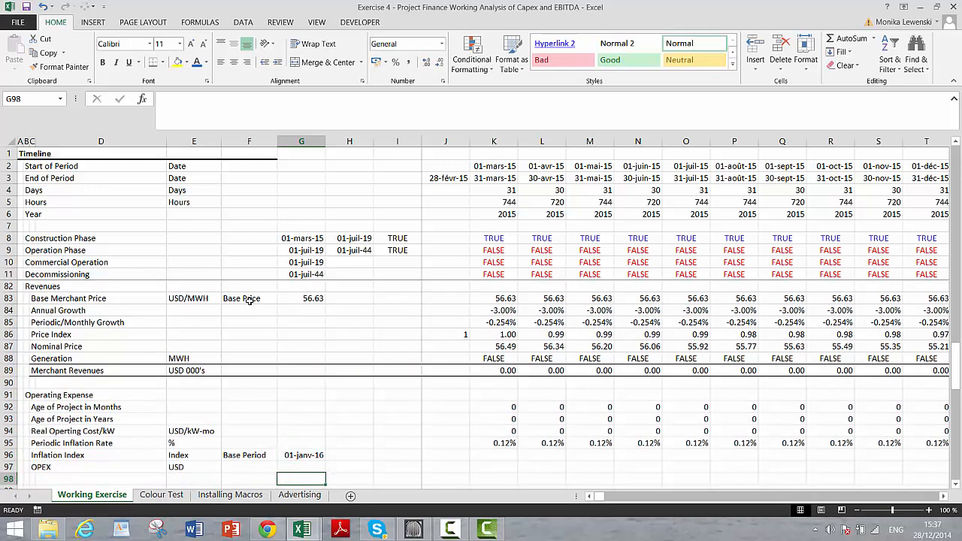
- Enter 1 in J96 as the opening value of the Inflation Index
key("Up")
key("Up")
key("Right")
key("Right")
key("Right")
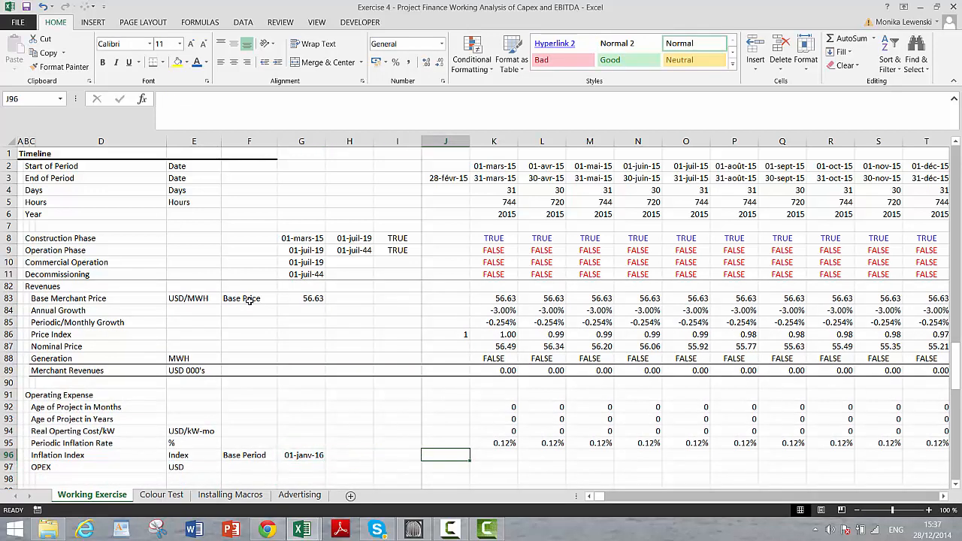
type("1")
key("Right")
- Calculate the first period's Inflation Index in K96 with =J96*(1+K95*(K2>=$G$96)), accepting the closing parenthesis correction
type("=")
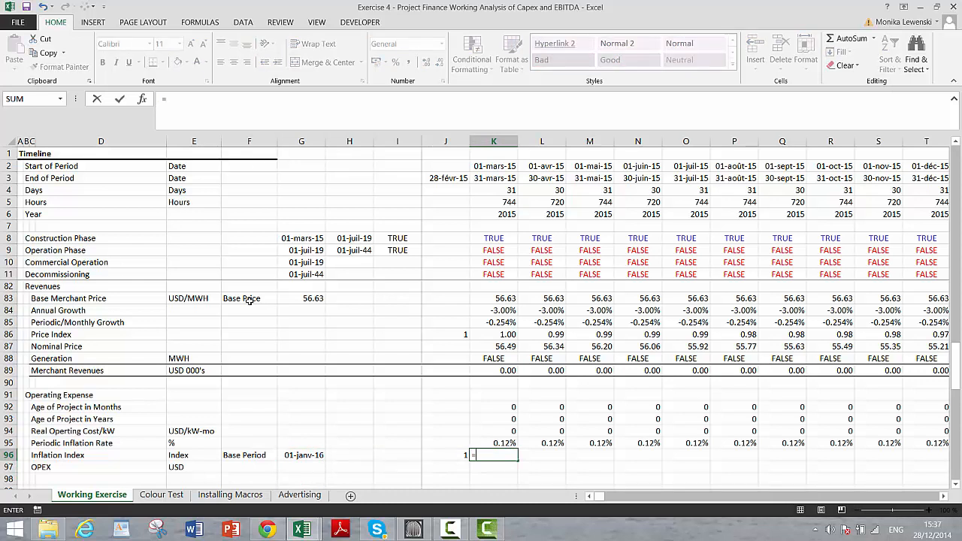
type("(")
key("BackSpace")
key("BackSpace")
key("Left")
type("*")
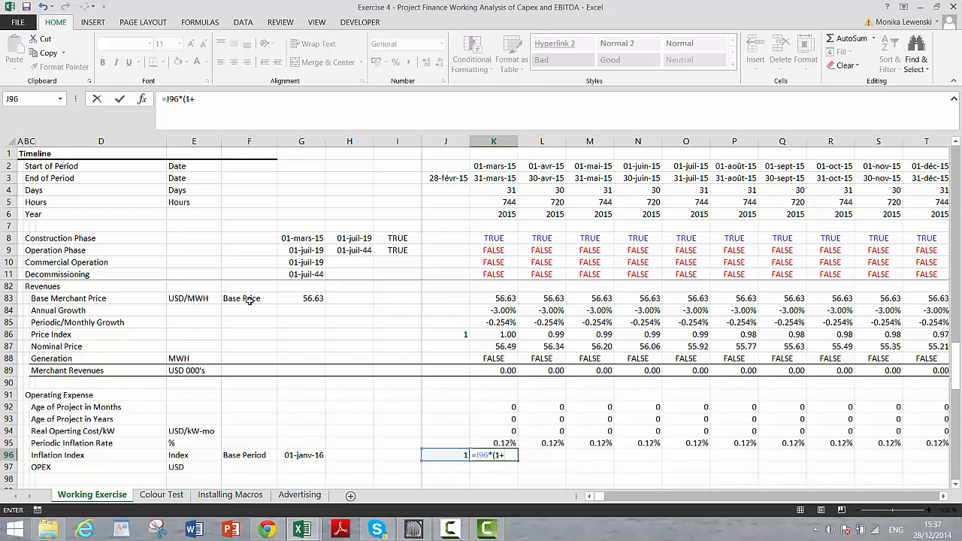
key("Up")
type("*")
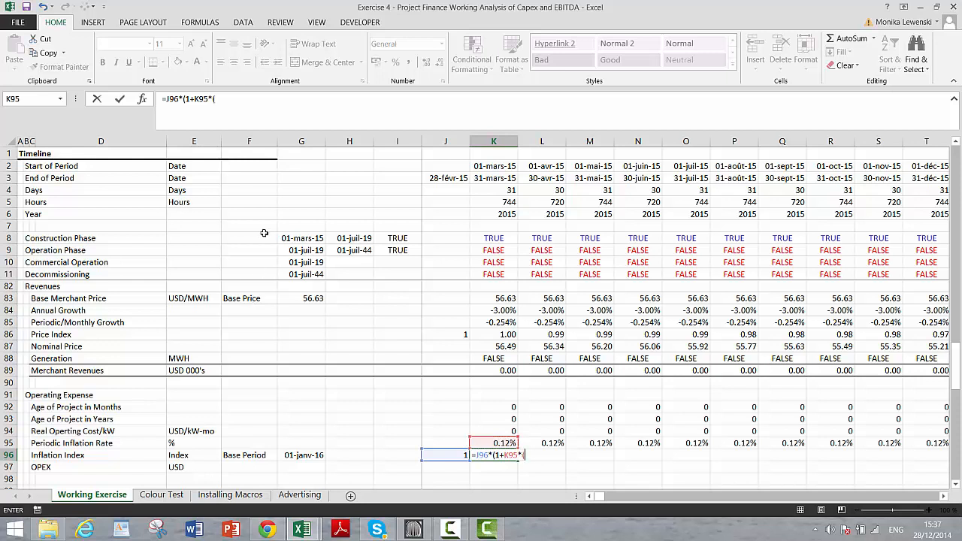
left_click(489, 165)
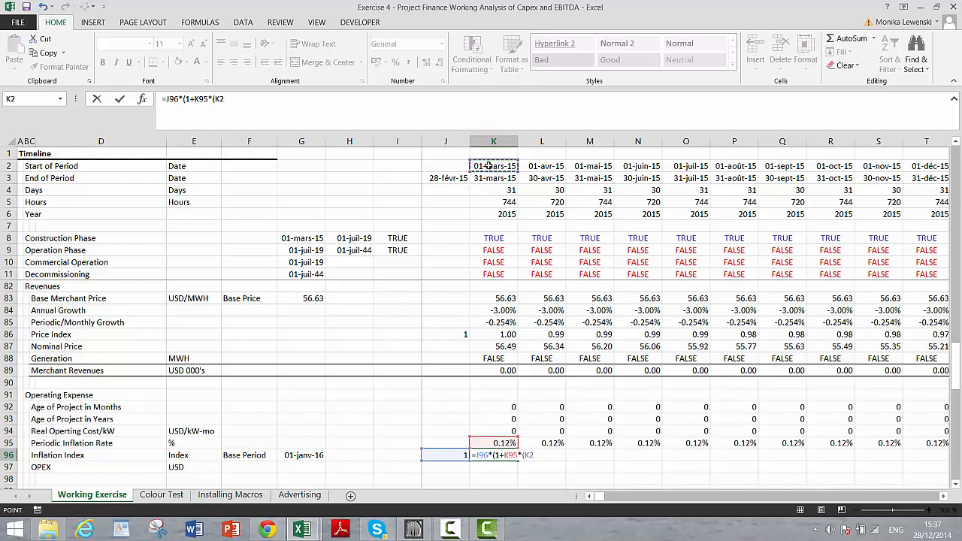
type(">=")
key("Left")
key("Left")
key("Left")
key("Left")
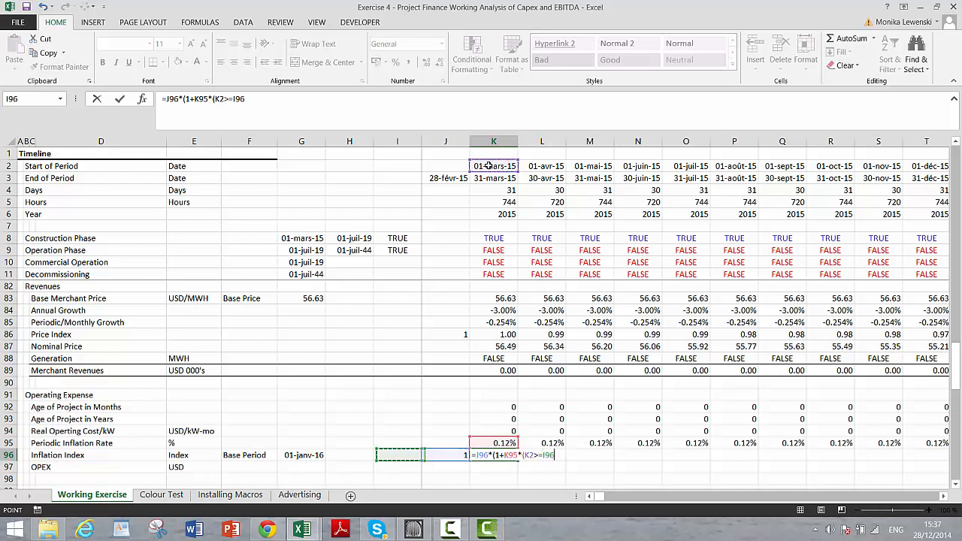
key("F4")
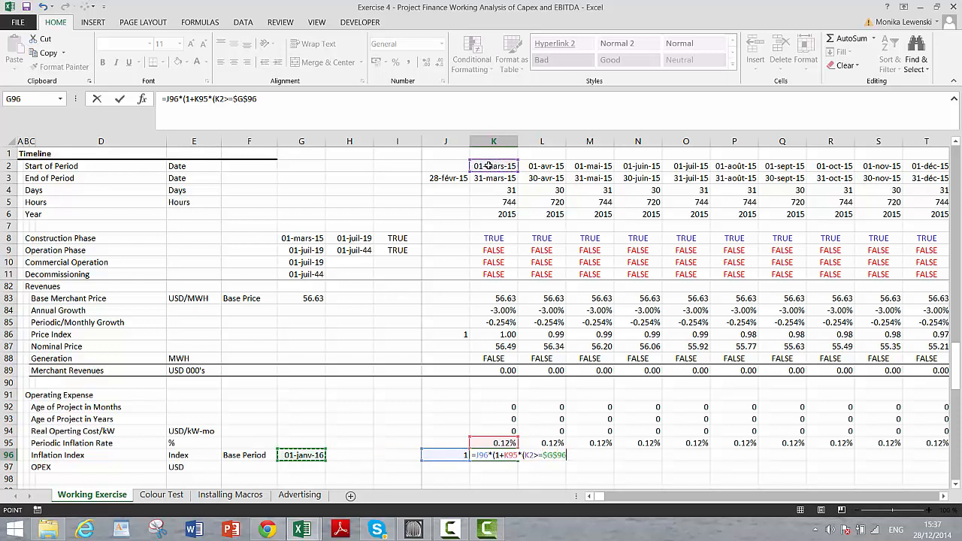
key("Return")
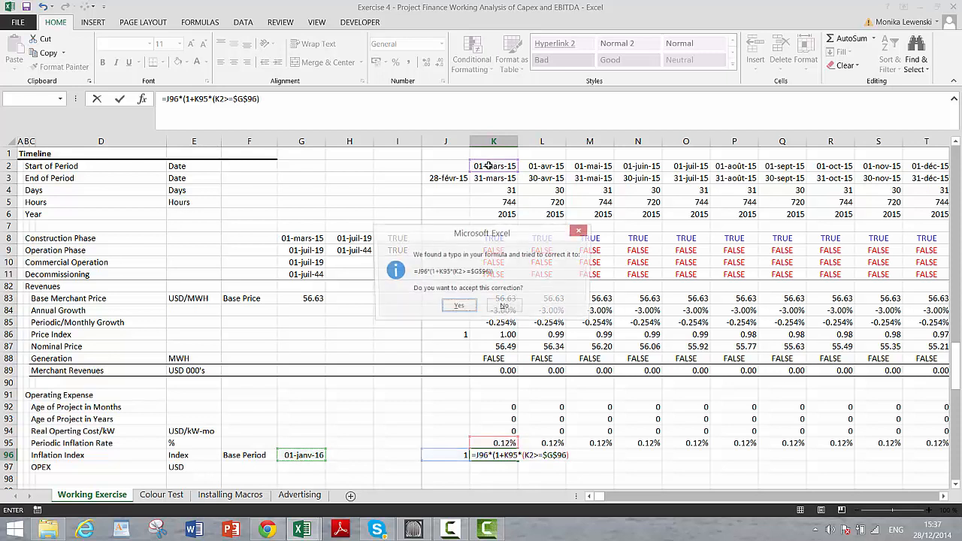
key("Return")
key("Up")
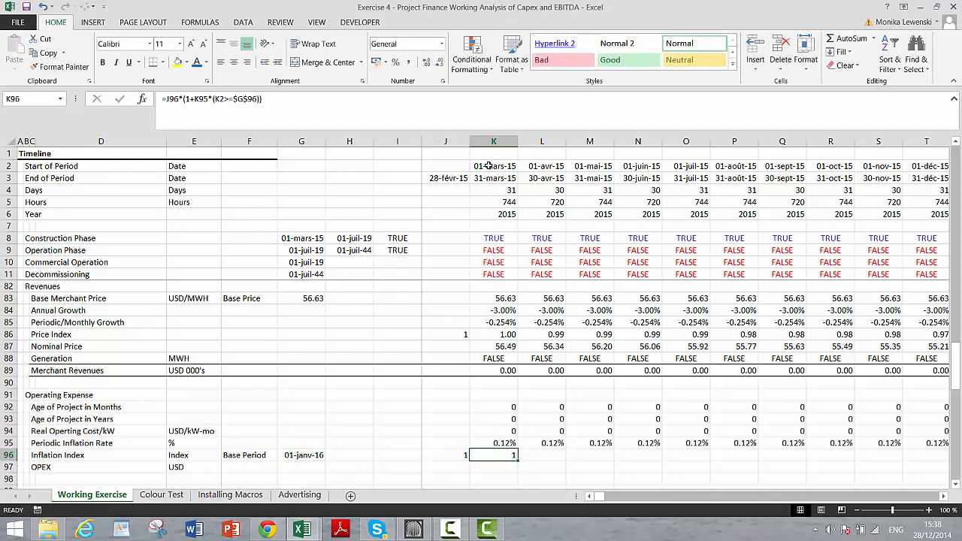
- Fill the Inflation Index formula from K96 across all timeline periods
key("ctrl+shift+r")
- Examine the Inflation Index values in row 96 before and after the base period
key("Right")
key("Right")
key("Right")
key("Right")
key("Right")
key("Right")
key("Right")
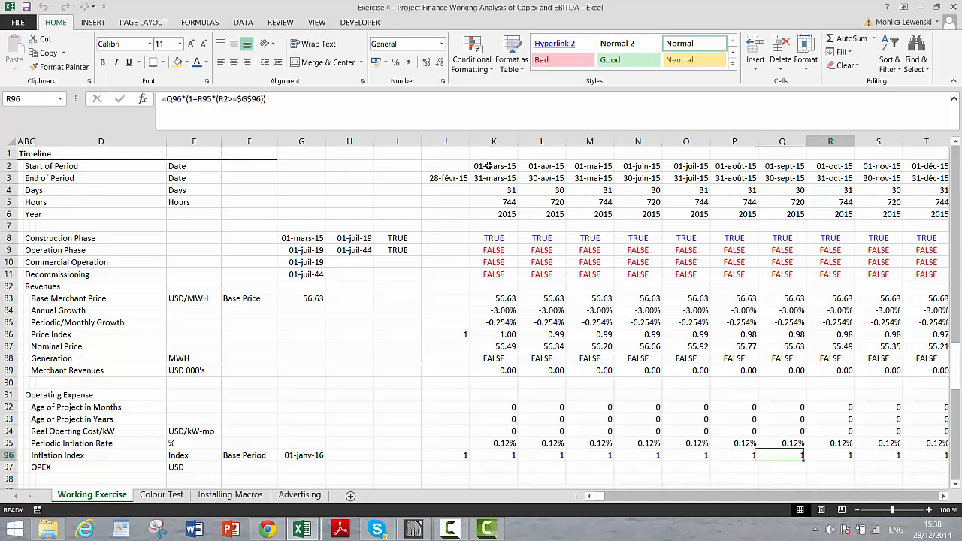
key("Right")
key("Right")
key("Right")
key("Right")
key("Right")
key("Right")
key("Right")
key("Right")
key("Right")
key("Right")
key("Right")
key("Right")
key("Right")
key("Right")
key("Right")
key("Right")
key("Right")
key("Right")
key("Right")
key("Right")
key("Left")
key("Left")
key("Left")
key("Left")
key("Left")
key("Left")
key("Left")
key("Left")
key("Left")
key("Left")
key("Left")
key("Left")
key("Left")
key("Left")
key("Left")
key("Left")
key("Left")
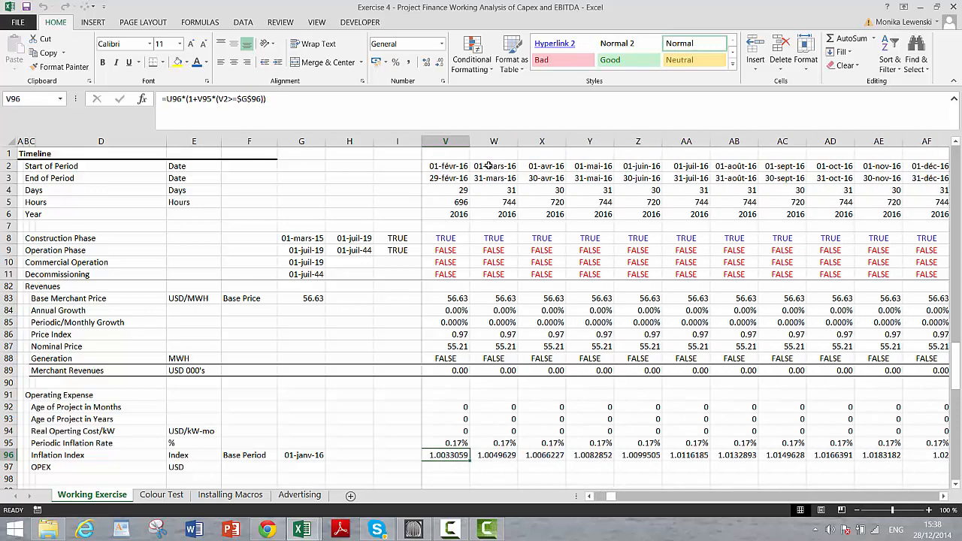
- Format the whole Inflation Index row from J96 onward as numbers with two decimals
key("Home")
key("Left")
key("ctrl+shift+Right")
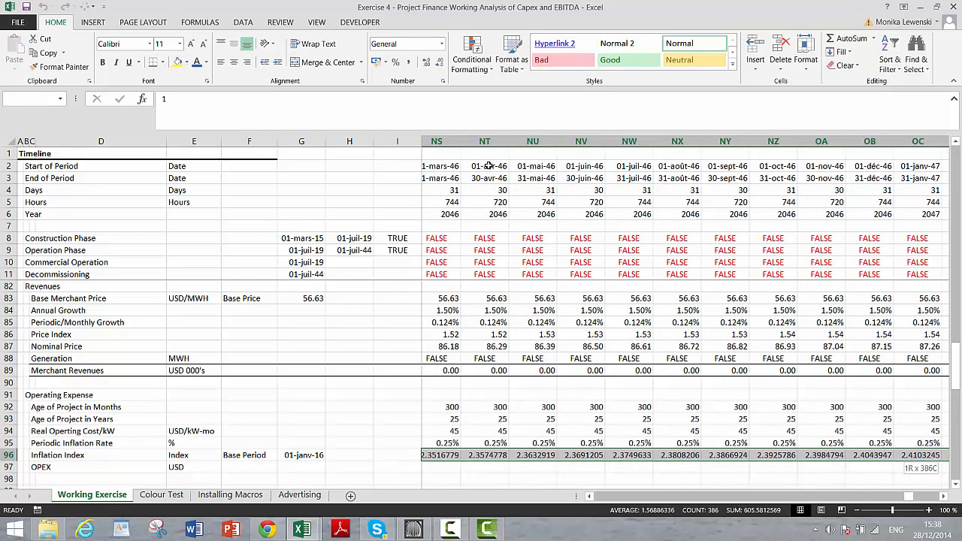
key("ctrl+shift+1")
- Rename the OPEX label in C97 to Nominal OpEX
key("Down")
key("Down")
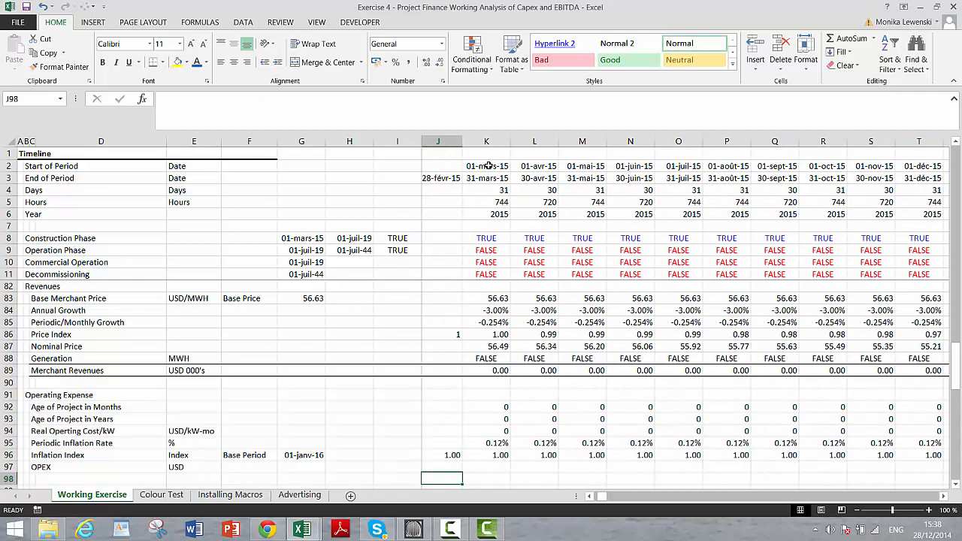
key("Left")
key("Left")
key("Left")
key("Left")
key("Left")
key("Up")
key("Left")
key("Left")
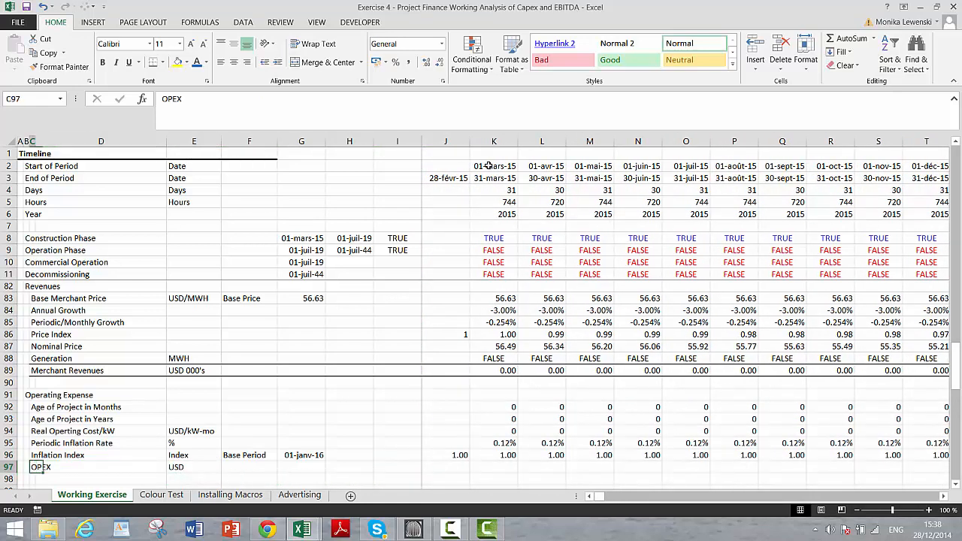
type("N")
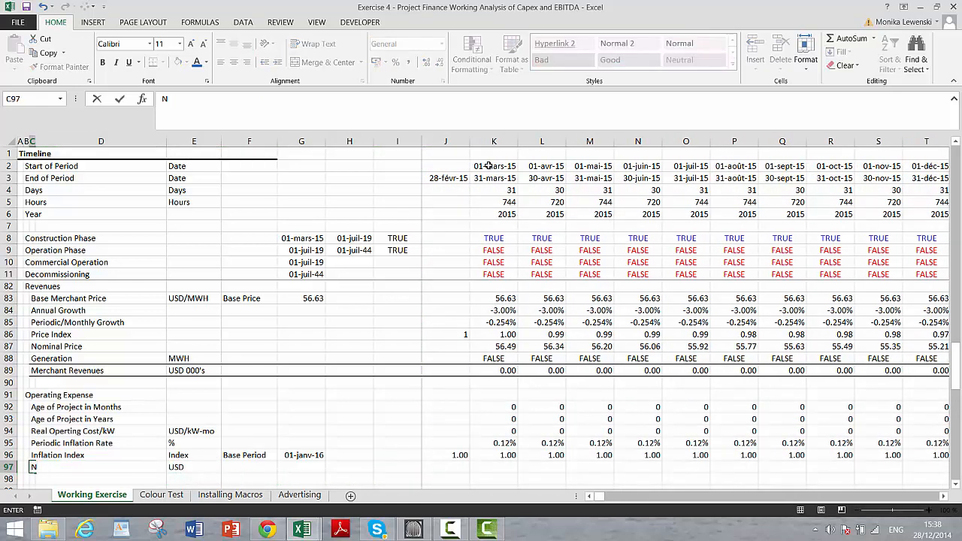
type("m")
type("om")
key("BackSpace")
key("BackSpace")
type("minal OpEX")
key("Return")
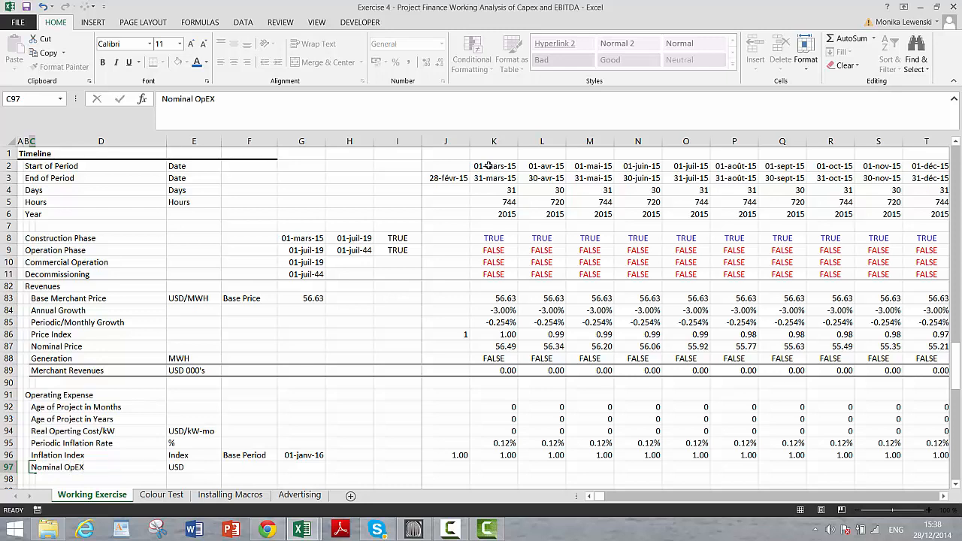
- Change the Nominal OpEX unit in E97 to USD 000 and enter the label Cpacity in F97
key("Up")
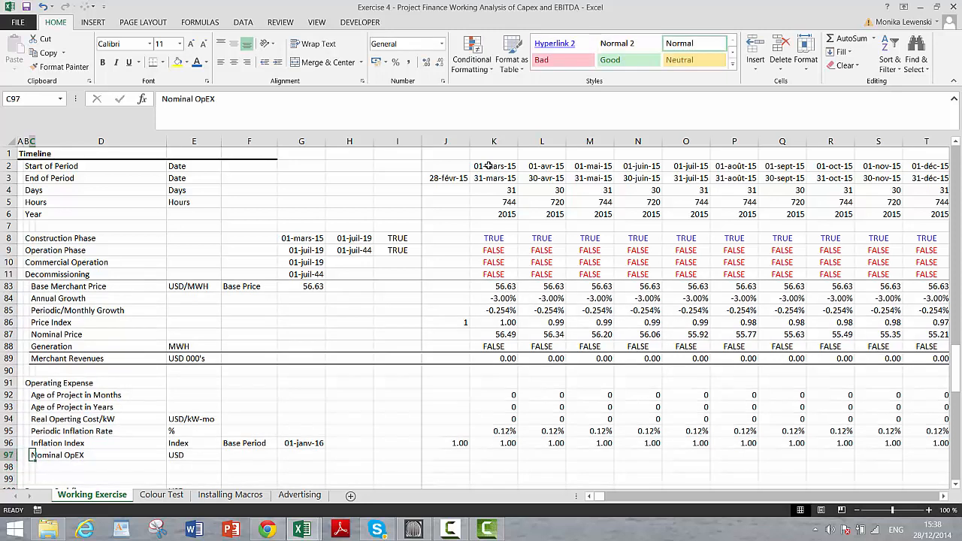
key("Right")
key("Right")
key("F2")
type("000")
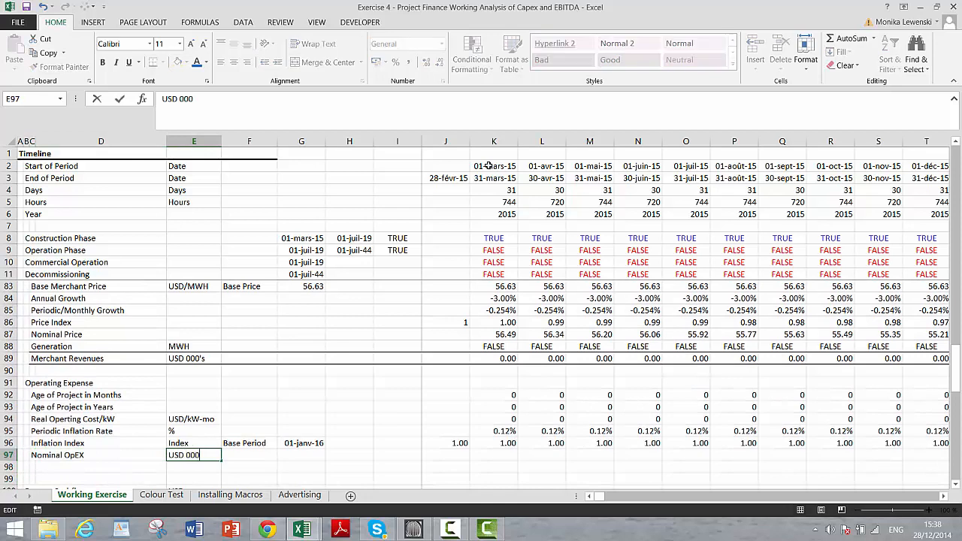
key("Return")
key("Right")
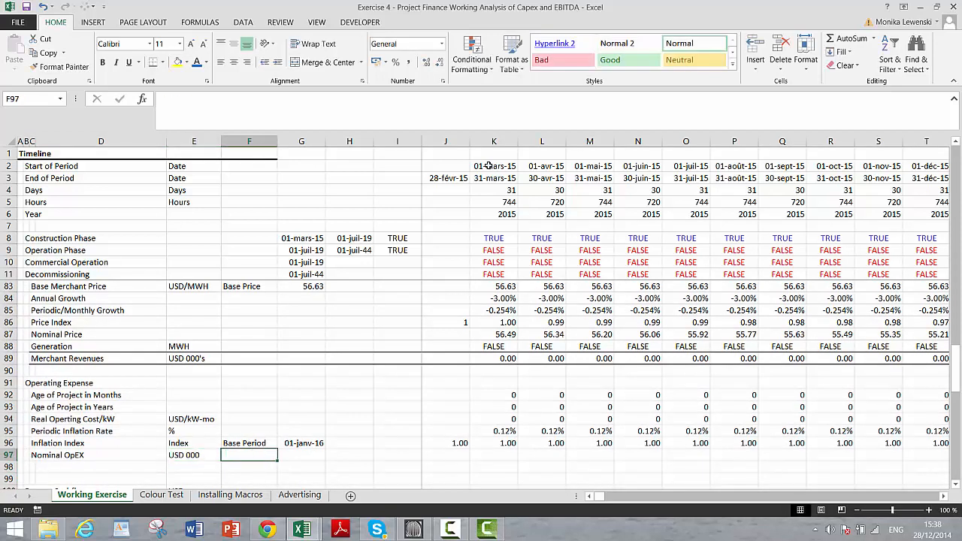
type("Cpacity")
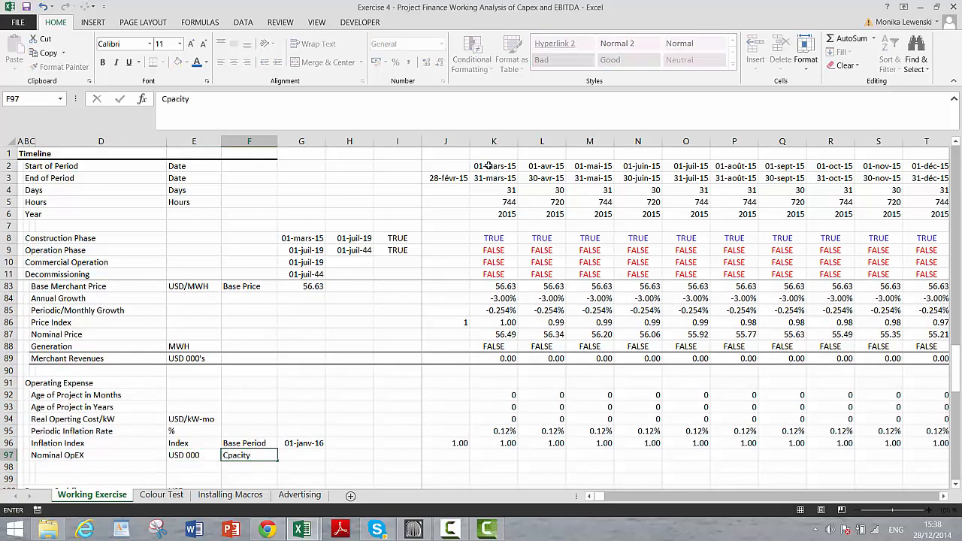
key("Return")
- Insert a blank row above the Nominal OpEX row
key("Up")
key("Up")
key("Right")
key("Right")
key("Right")
key("Down")
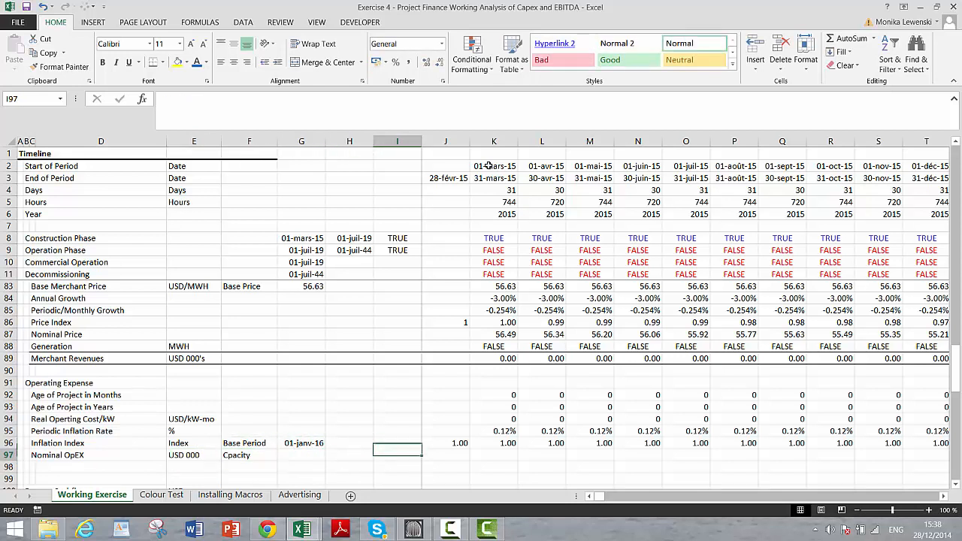
key("Left")
key("Left")
key("Left")
key("Left")
key("Left")
key("Left")
key("shift+space")
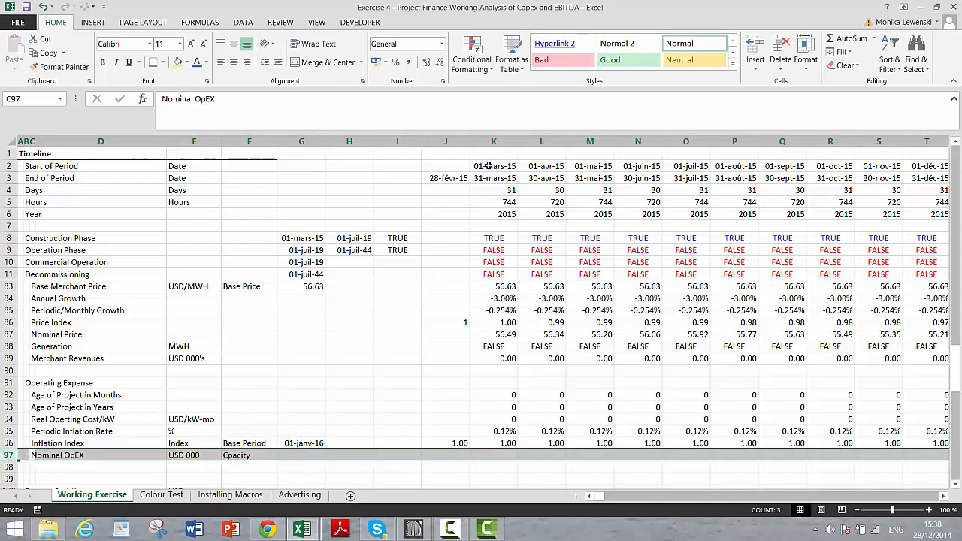
key("ctrl+shift+equal")
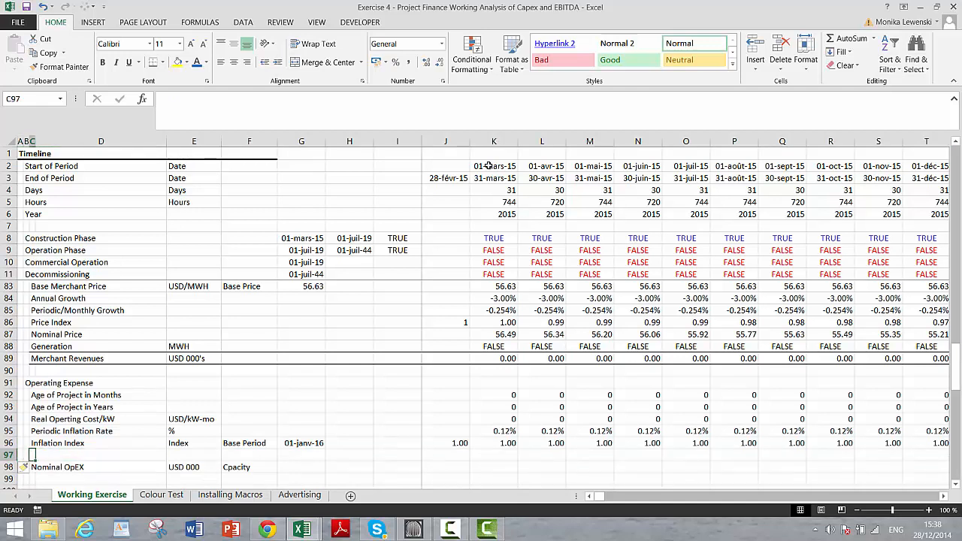
- Label the new row Nominal Opexp per kW in C97
type("No")
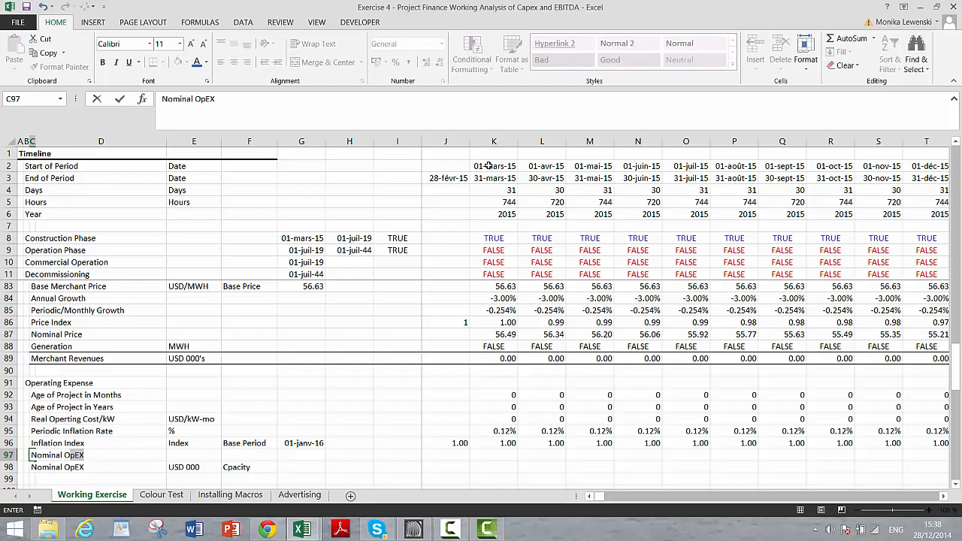
type("minal Ope")
type("ex")
type("p per kW")
key("Return")
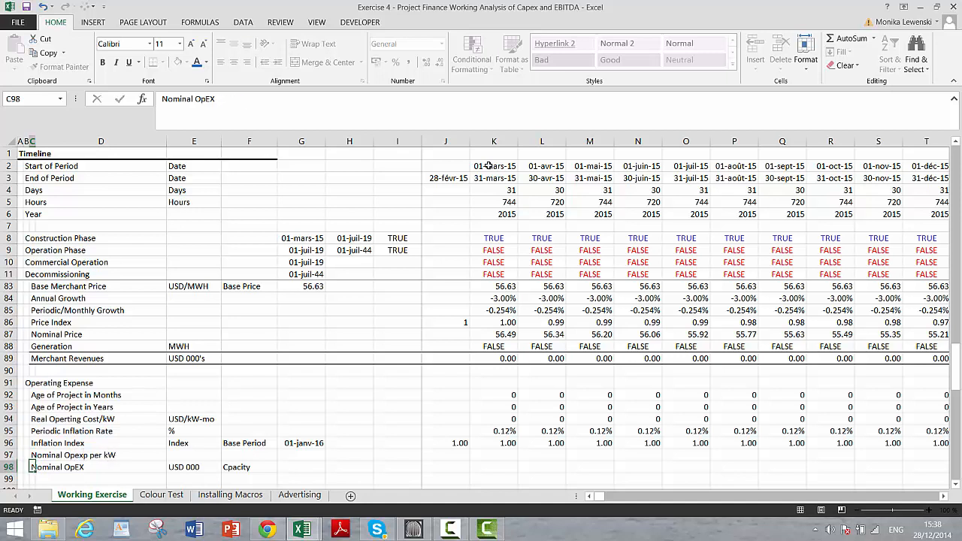
- Copy the USD/kW-mo unit from E94 to E97 for the Nominal Opexp per kW row
key("Up")
key("Up")
key("Up")
key("Up")
key("Right")
key("Right")
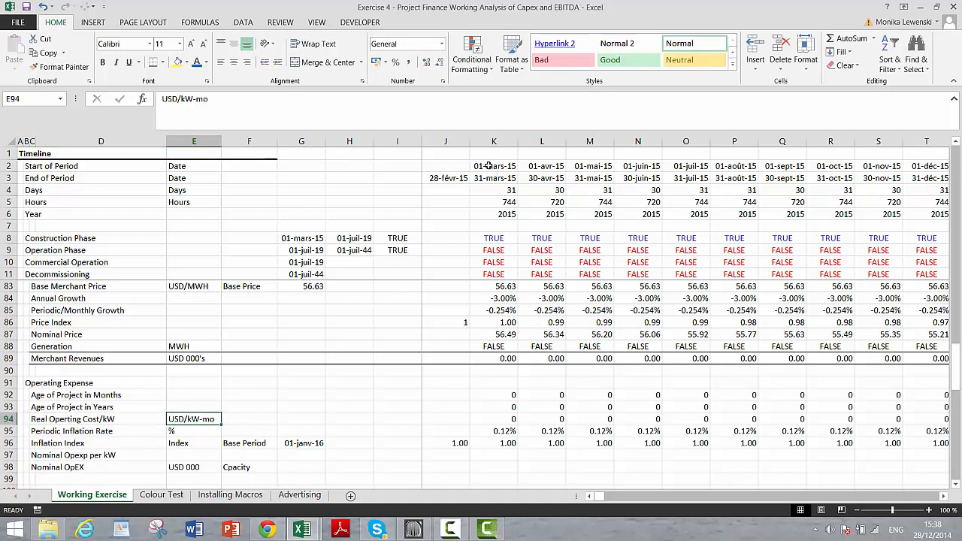
key("ctrl+c")
left_click(489, 191)
key("Down")
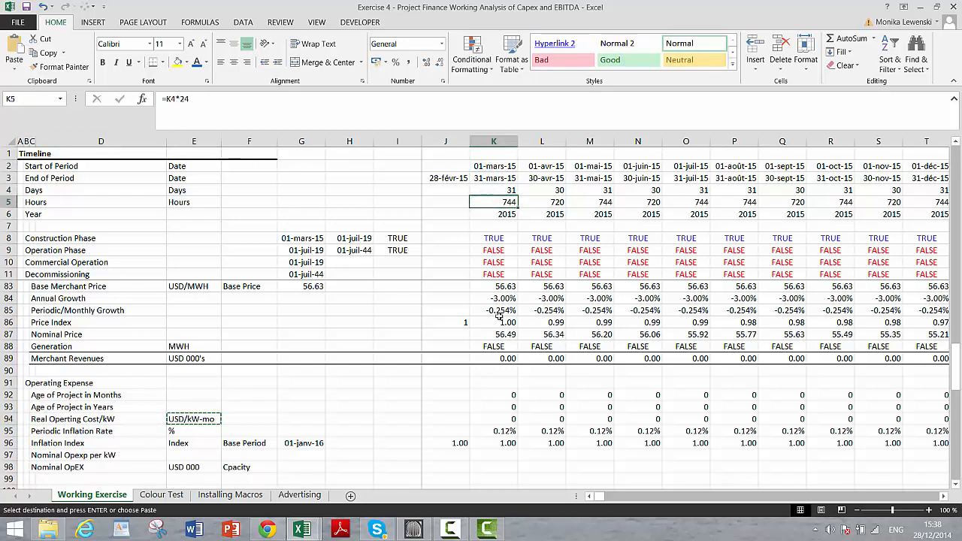
left_click(194, 456)
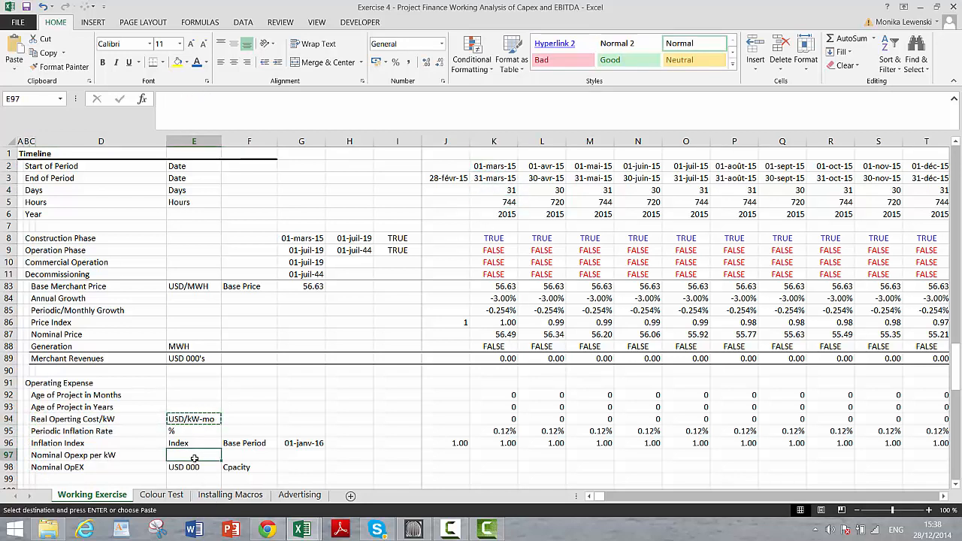
key("ctrl+v")
- Calculate the first period's Nominal Opexp per kW in K97 with =K96*K94
key("Right")
key("Right")
key("Right")
key("Right")
key("Right")
key("Right")
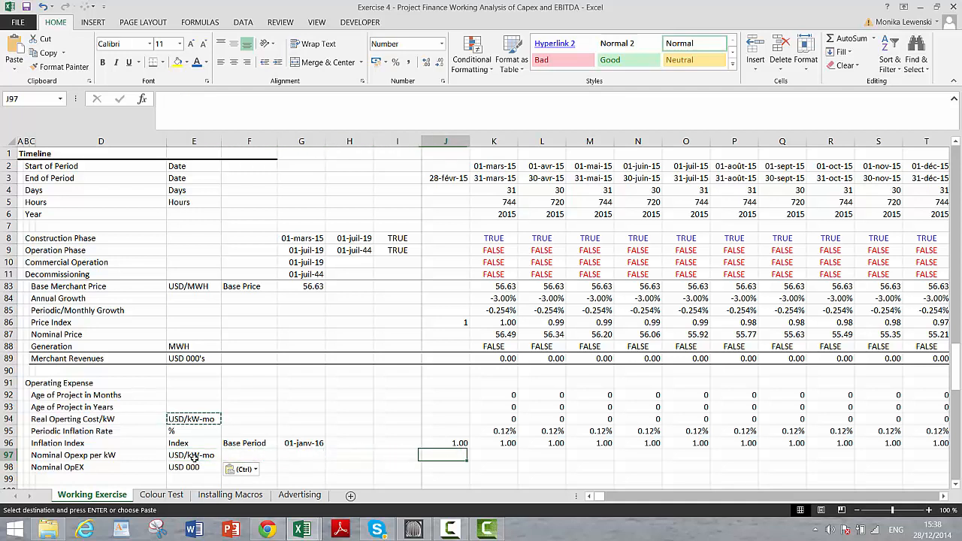
key("Escape")
type("=")
key("Up")
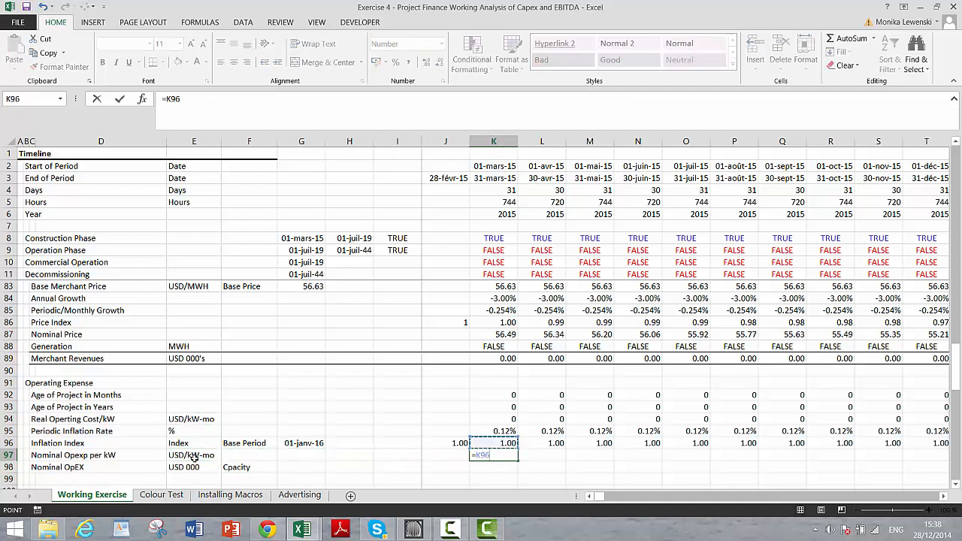
type("*")
key("Up")
key("Up")
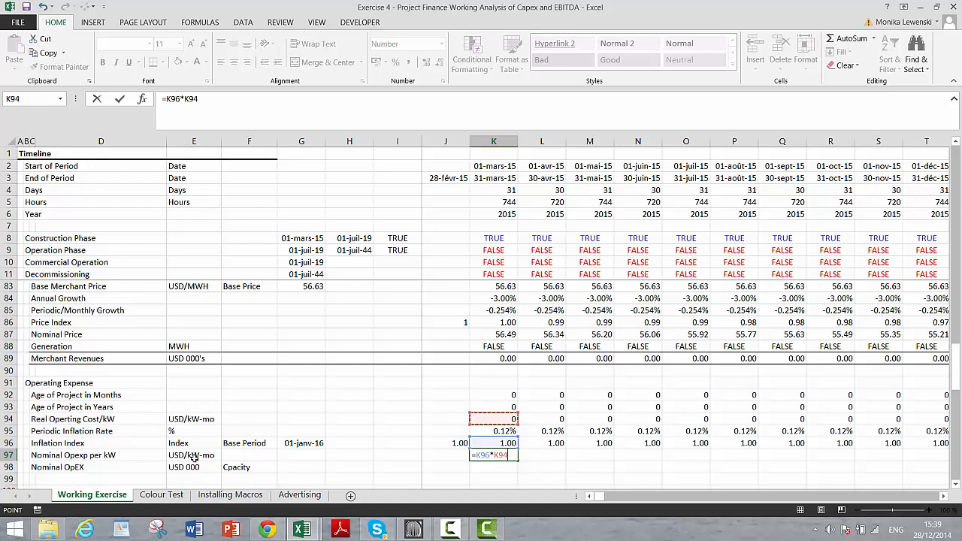
key("Return")
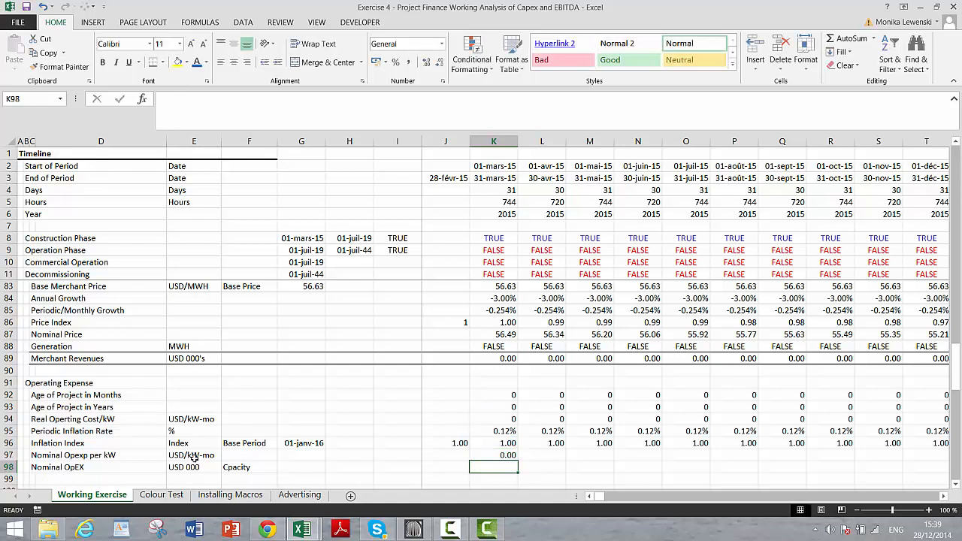
- Link the capacity cell G98 of the Nominal OpEX row to the total plant capacity with =G64
key("Left")
key("Left")
key("Left")
key("Left")
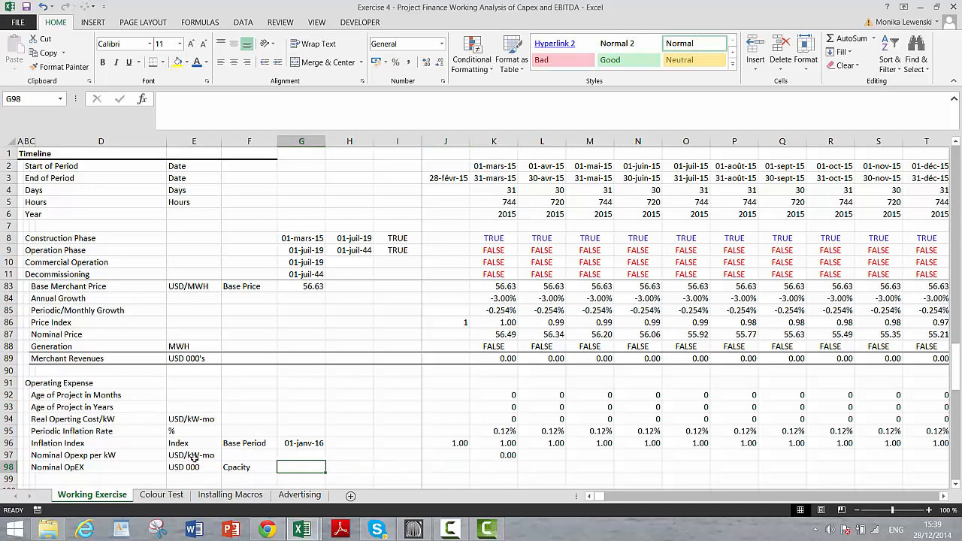
type("=")
key("Page_Up")
key("Page_Up")
key("Page_Up")
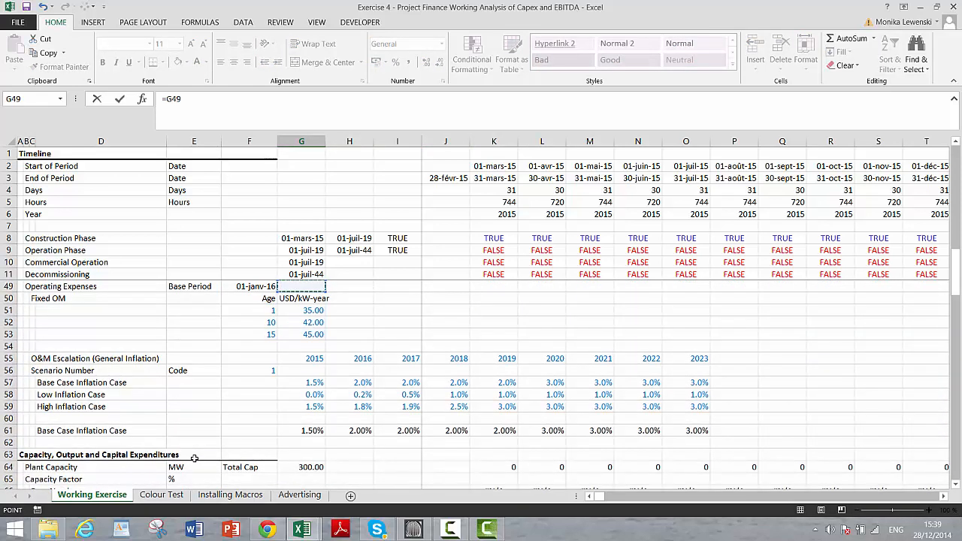
key("Down")
key("Down")
key("Down")
key("Down")
key("Down")
key("Down")
key("Down")
key("Down")
key("Down")
key("Down")
key("Down")
key("Down")
key("Down")
key("Down")
key("Down")
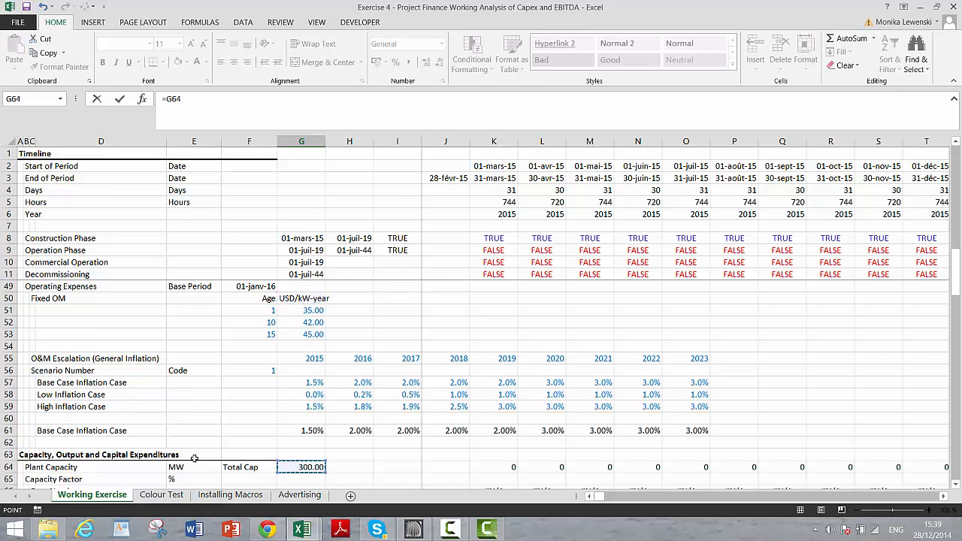
key("Return")
- Calculate the first period's Nominal OpEX in K98 with =K97*$G$98 and format it with two decimals
key("Up")
key("Right")
key("Right")
key("Right")
key("Right")
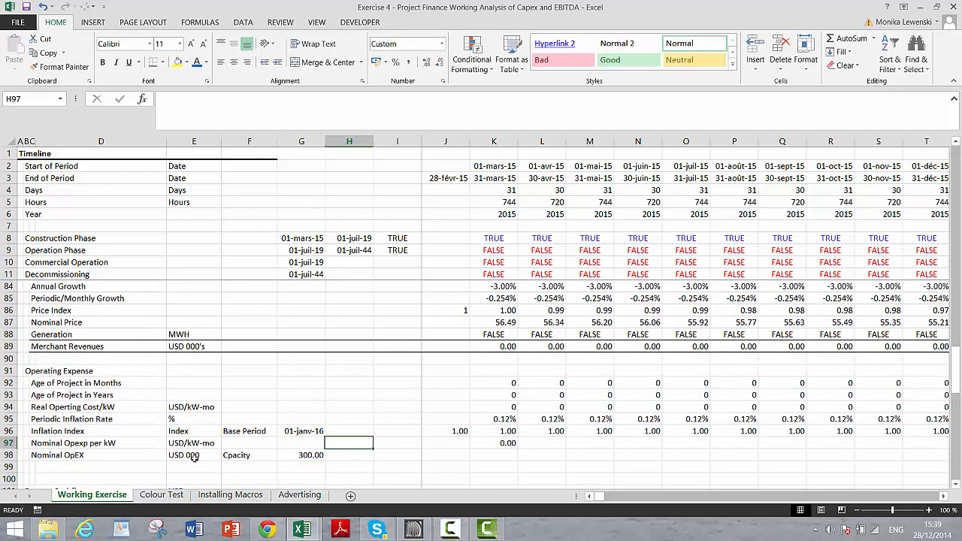
type("=")
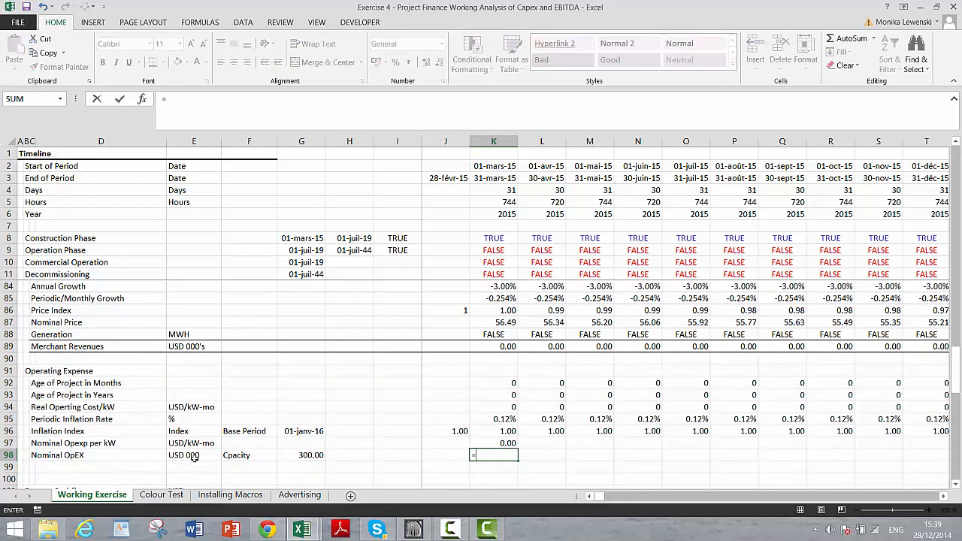
key("Up")
type("*")
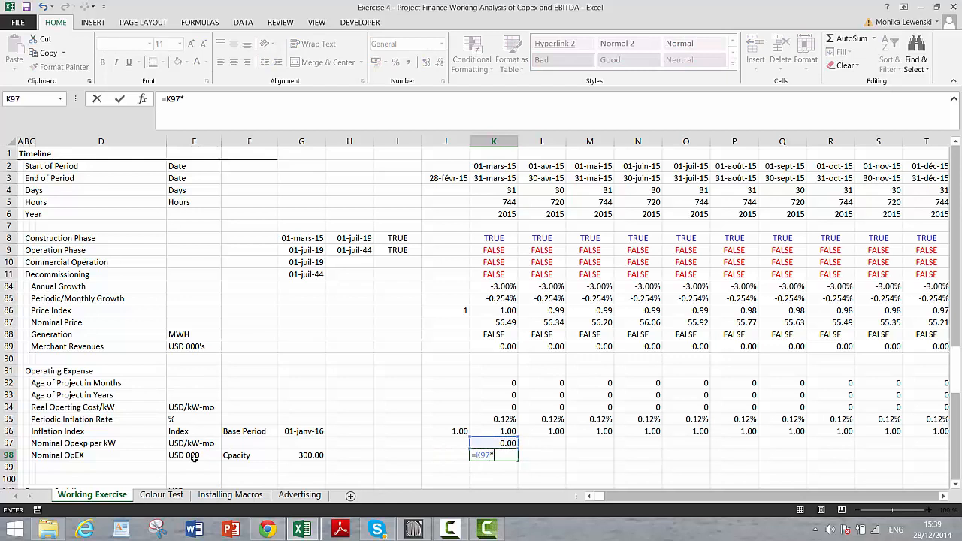
key("Left")
key("Left")
key("Left")
key("Left")
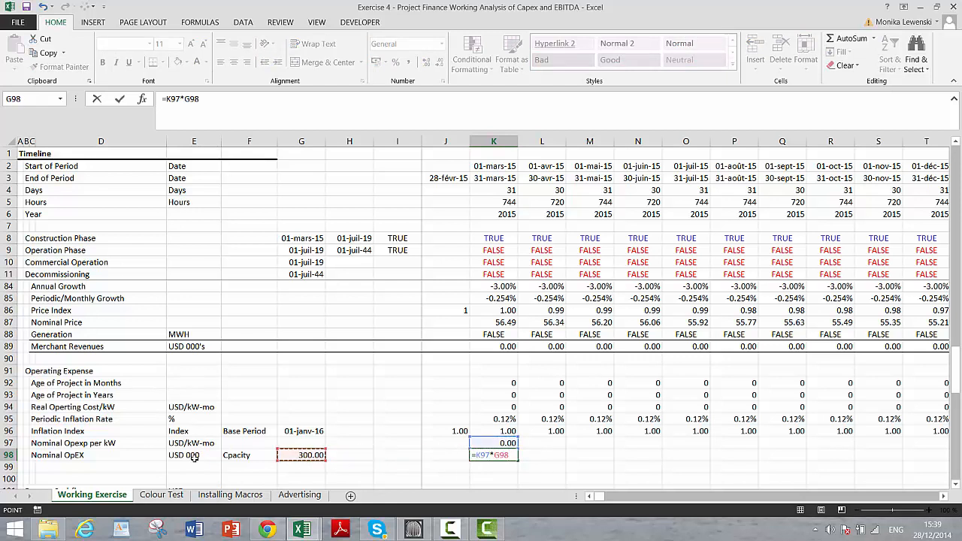
key("F4")
key("Return")
key("Up")
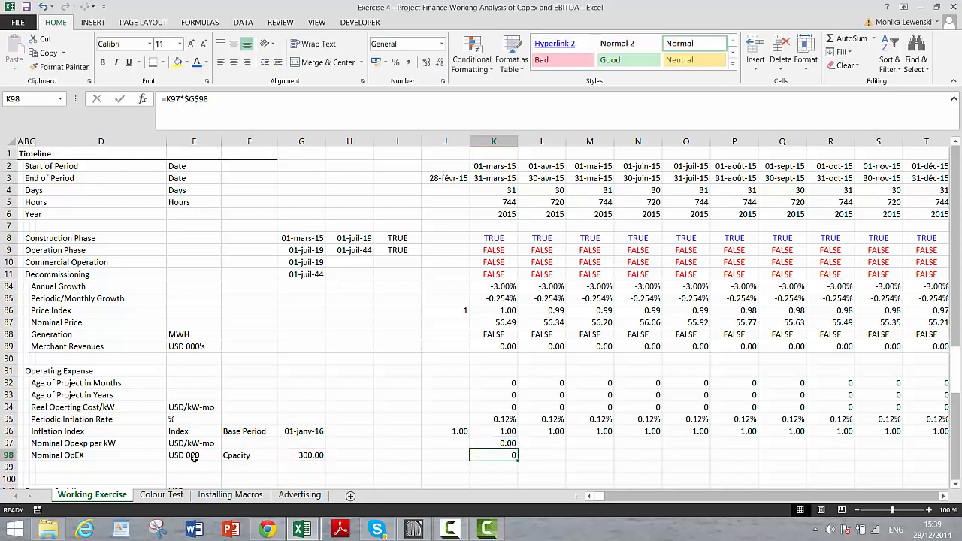
key("ctrl+shift+1")
- Fill the Nominal Opexp per kW and Nominal OpEX formulas in K97:K98 across all timeline periods
key("Up")
key("shift+Down")
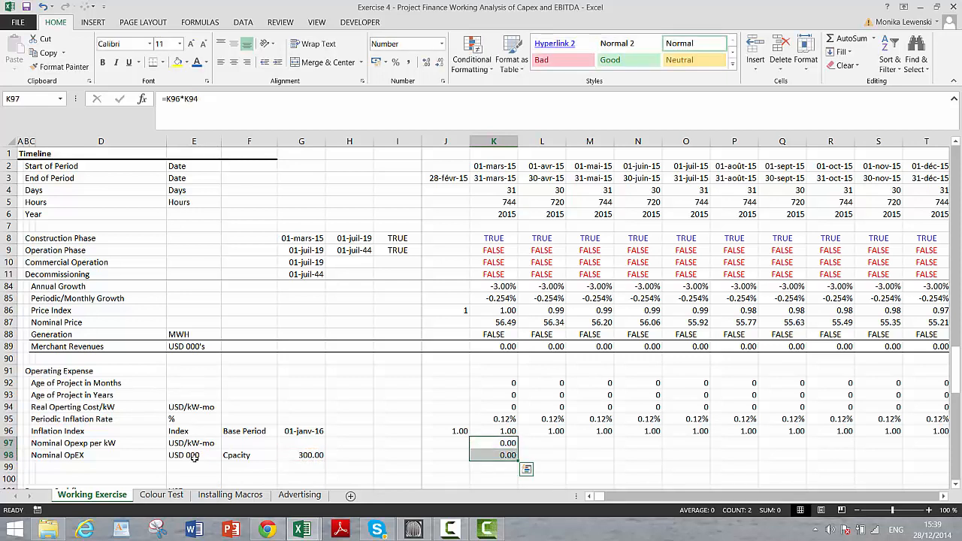
key("ctrl+shift+r")
- Correct the misspelled label in F98 of the Nominal OpEX row to Capacity
key("Down")
key("Left")
key("Left")
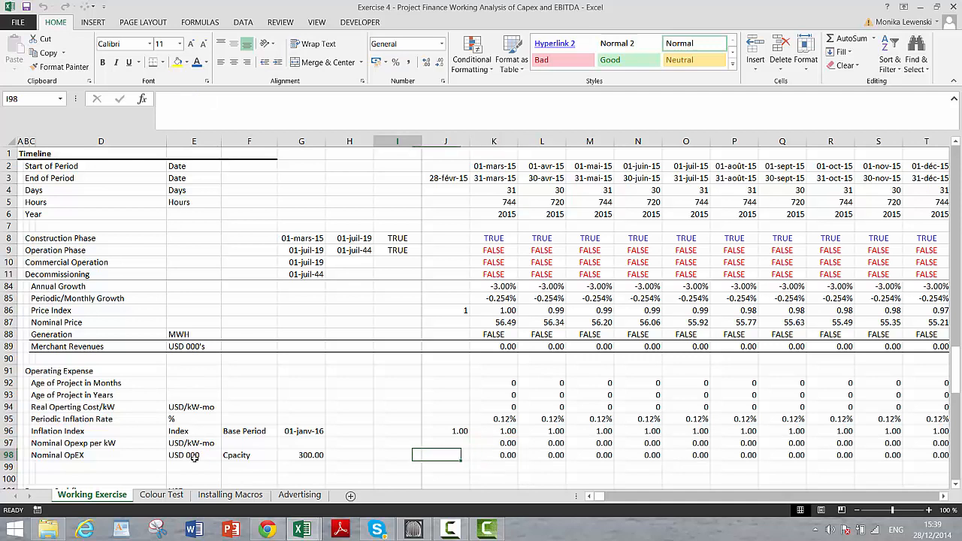
key("Left")
key("Left")
key("Left")
type("C")
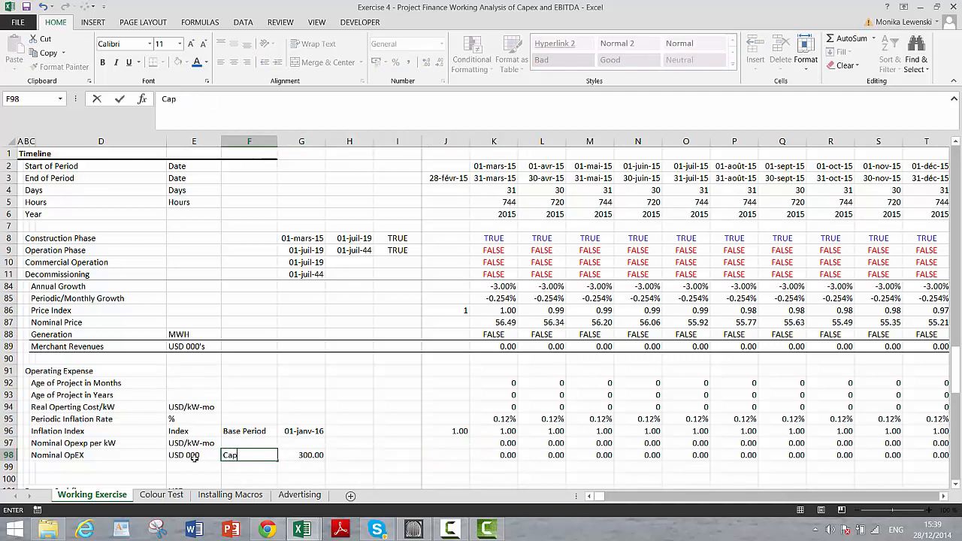
key("Return")
key("Up")
- Review the Nominal OpEX row across the timeline, from the construction periods into the operation phase that starts in July 2019
key("Right")
key("Right")
key("Right")
key("Right")
key("Right")
key("Right")
key("Right")
key("Right")
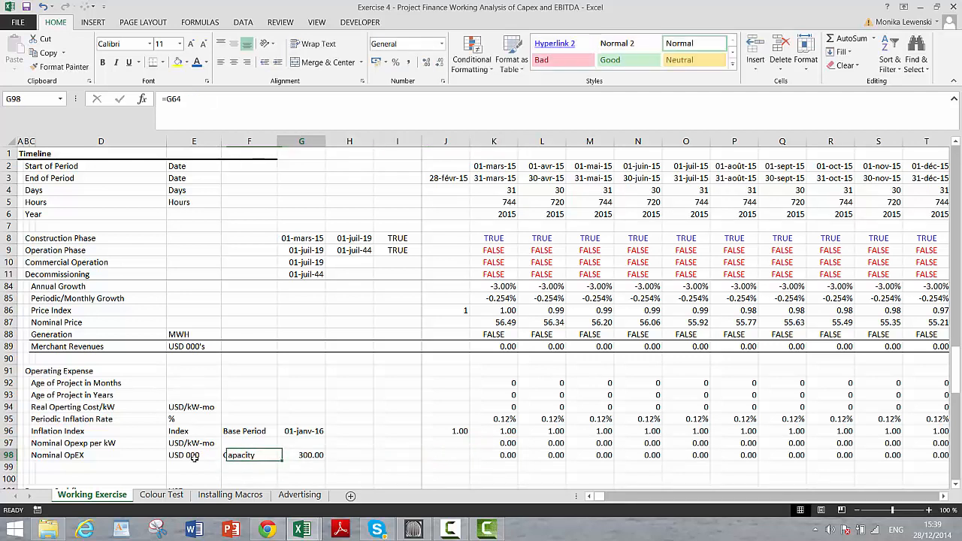
key("Right")
key("Right")
key("Right")
key("Right")
key("Right")
key("Right")
key("Right")
key("Right")
key("Right")
key("Right")
key("Right")
key("Right")
key("Right")
key("Right")
key("Right")
key("Right")
key("Right")
key("Right")
key("Right")
key("Right")
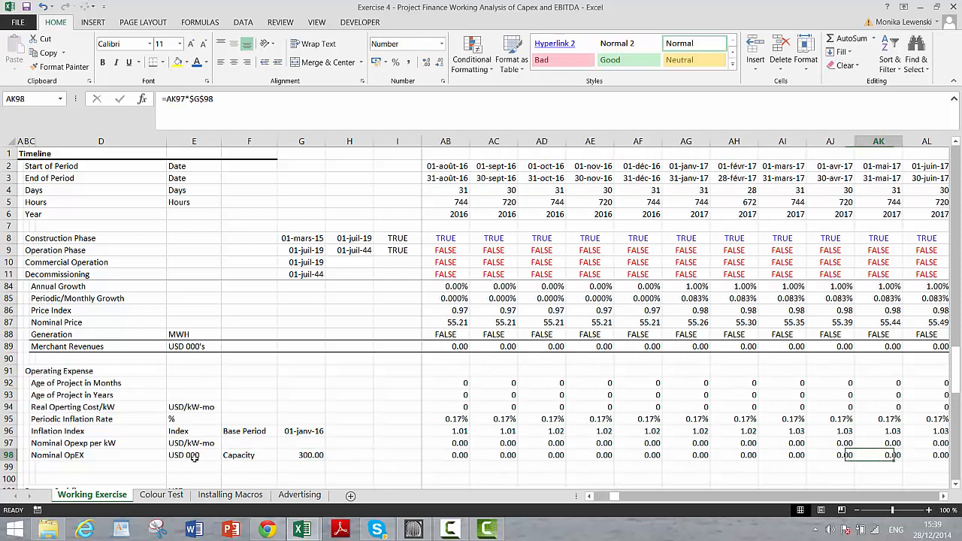
key("Right")
key("Right")
key("Right")
key("Right")
key("Right")
key("Right")
key("Right")
key("Right")
key("Left")
key("Left")
key("Left")
key("Left")
key("Left")
key("Left")
key("Left")
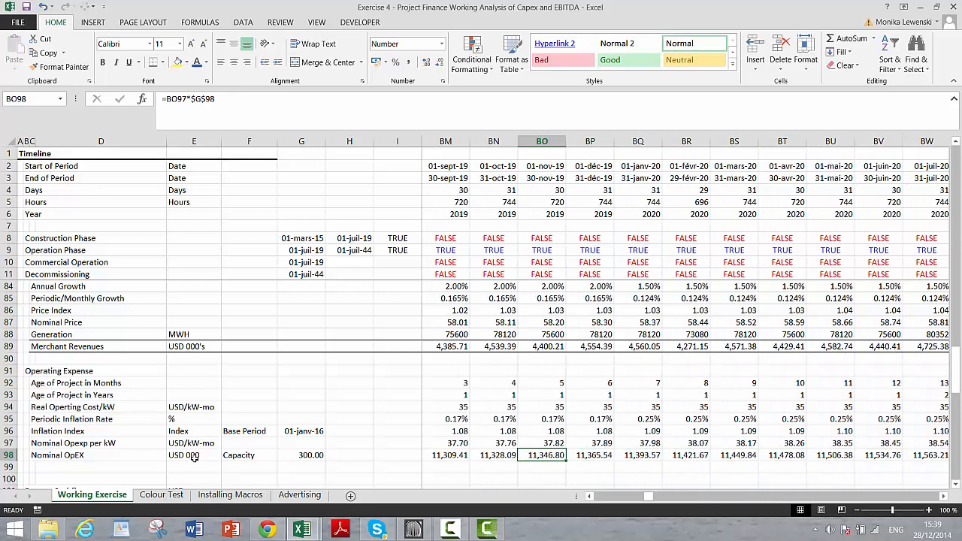
key("Left")
key("Left")
key("Left")
key("Left")
key("Left")
key("Left")
key("Left")
key("Left")
key("Left")
key("Left")
key("Left")
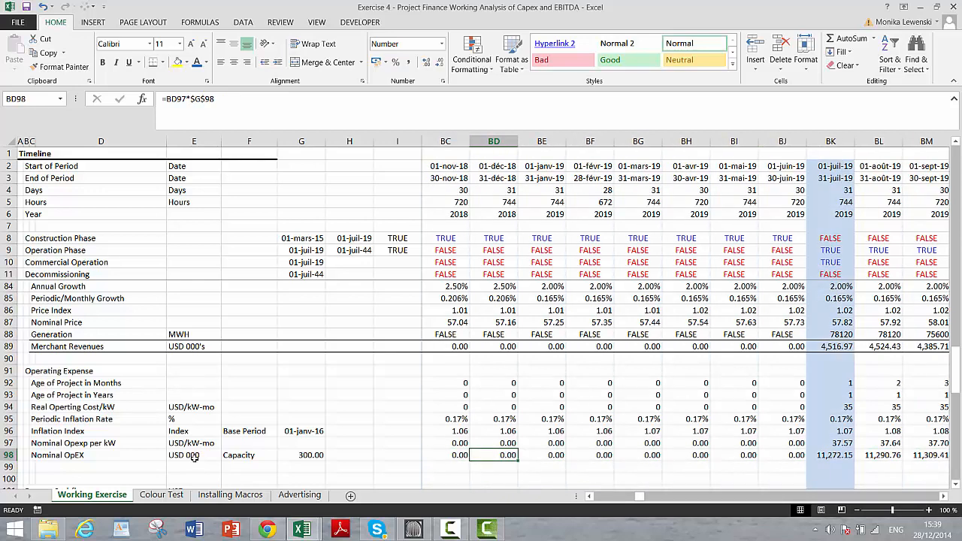
key("Right")
key("Right")
key("Right")
key("Right")
key("Right")
key("Right")
key("Right")
key("Right")
key("Right")
key("Right")
key("Right")
key("Right")
key("Right")
key("Right")
key("Left")
key("Left")
key("Left")
key("Left")
key("Left")
key("Left")
key("Left")
key("Left")
key("Left")
key("Left")
key("Left")
key("Left")
key("Left")
key("Left")
key("Left")
key("Left")
key("Left")
key("Left")
key("Left")
key("Left")
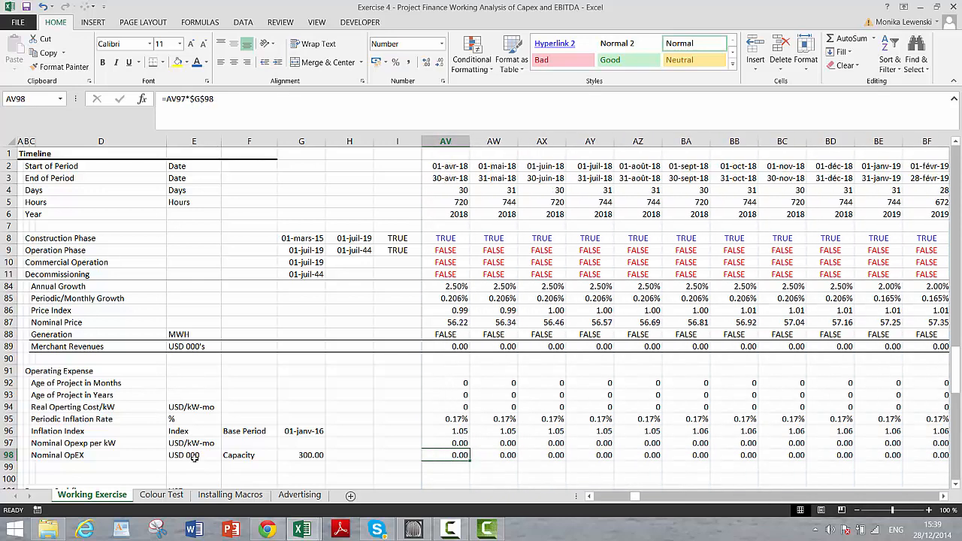
key("Left")
key("Left")
key("Left")
key("Left")
key("Left")
key("Left")
key("Left")
key("Left")
key("Left")
key("Left")
key("Left")
key("Left")
key("Left")
key("Left")
key("Left")
key("Left")
key("Left")
key("Left")
key("Left")
key("Left")
- Check the cost unit of the Fixed OM inputs in row 50 that feed the real operating cost row
key("Up")
key("Up")
key("Up")
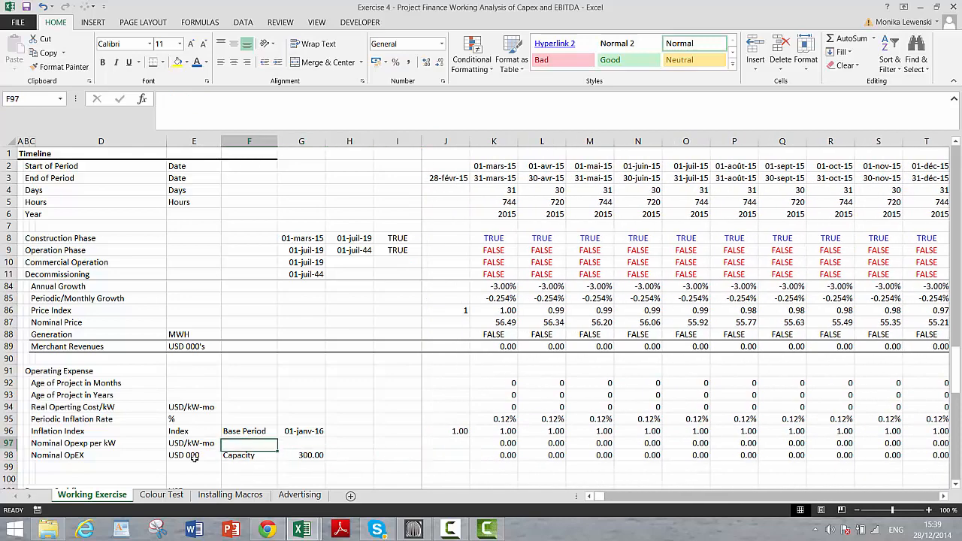
key("Up")
key("Right")
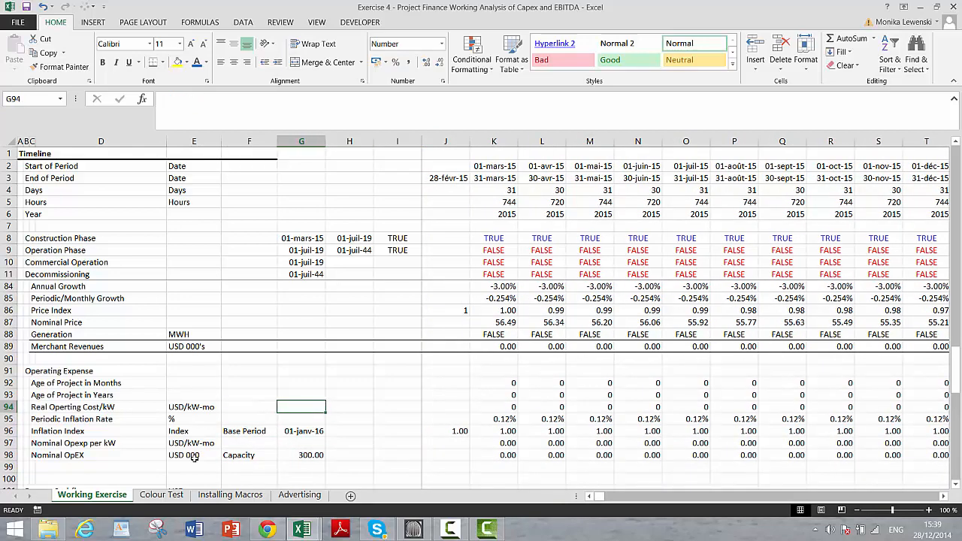
type("=")
key("Up")
key("Up")
key("Up")
key("Up")
key("Up")
key("Up")
key("Up")
key("Up")
key("Up")
key("Up")
key("Up")
key("Up")
key("Up")
key("Up")
key("Up")
key("Up")
key("Up")
key("Up")
key("Up")
key("Up")
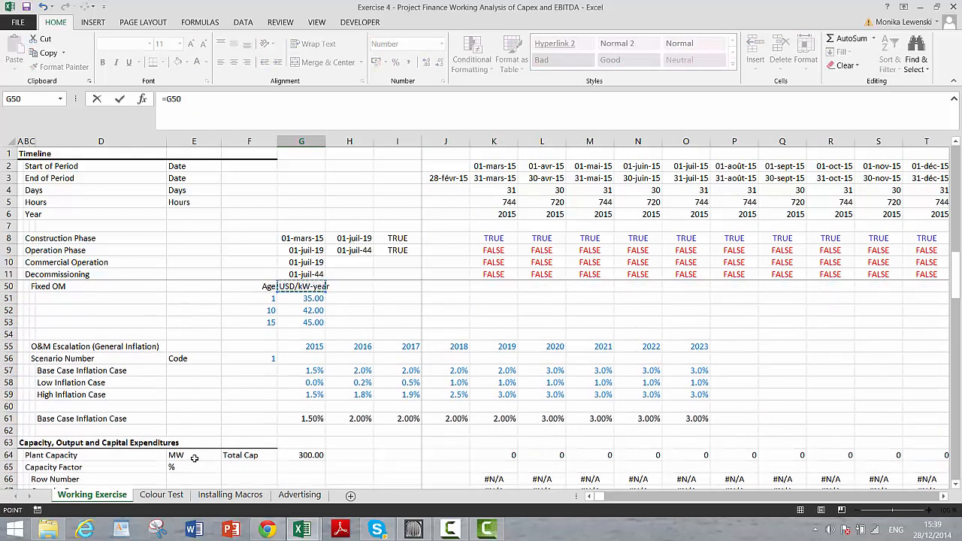
key("Return")
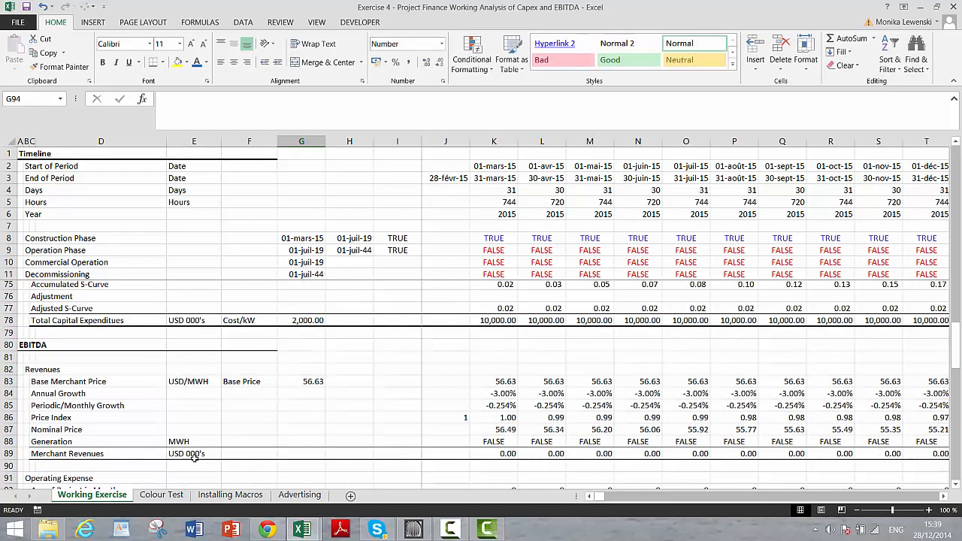
- Convert the first period's real operating cost in K94 to a monthly value with =lookup1(K93;$F$51:$F$53;$G$51:$G$53)/12
key("Up")
key("Right")
key("Right")
key("Right")
key("Right")
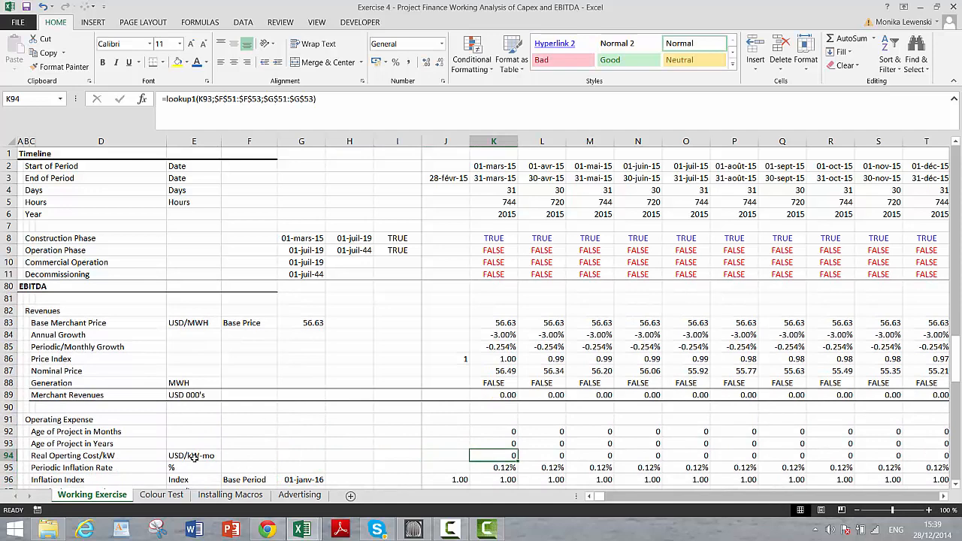
key("F2")
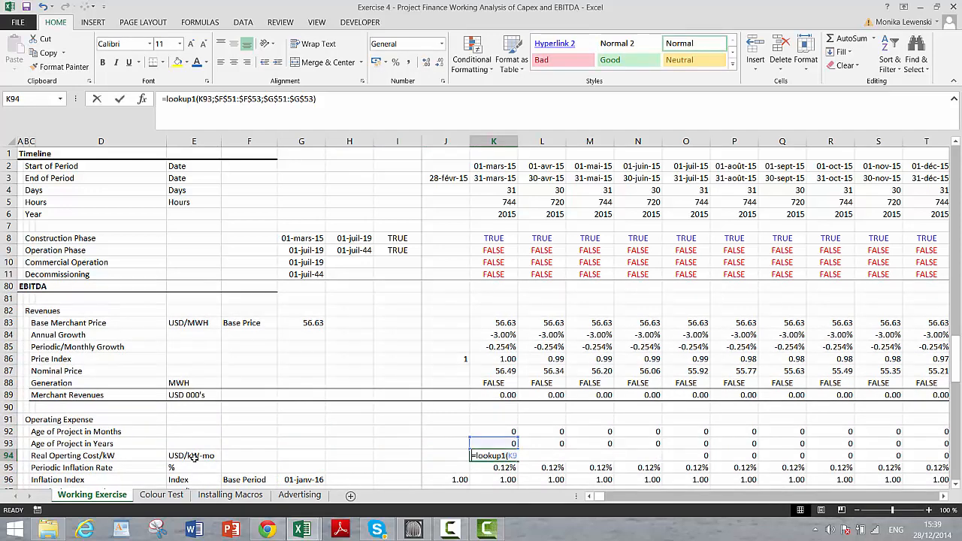
type("/")
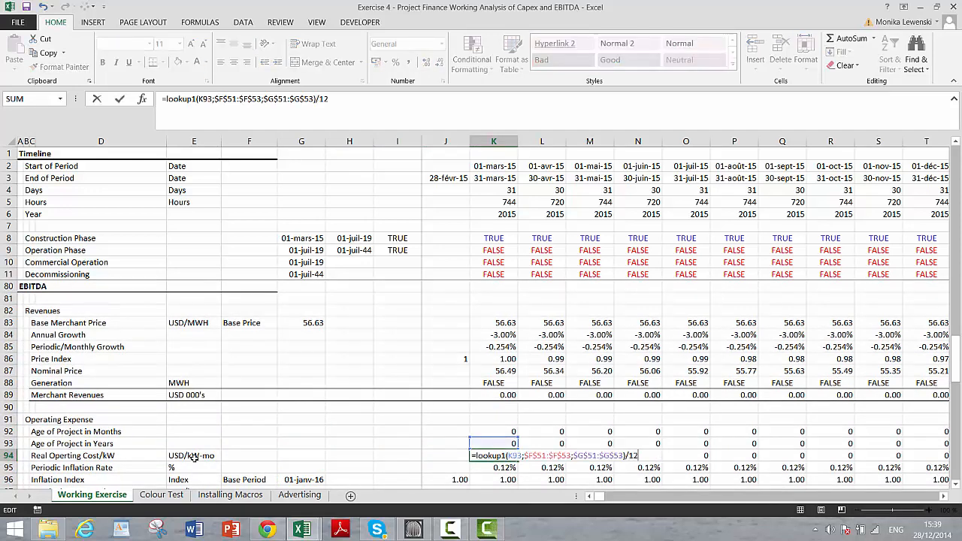
type("12")
key("Return")
key("Up")
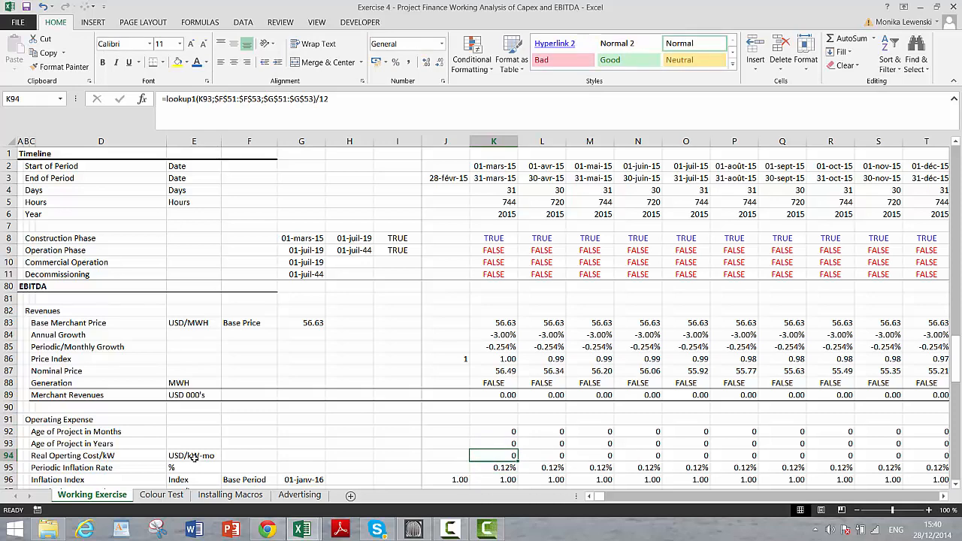
- Copy the monthly real operating cost formula from K94 across the remaining periods of row 94
key("ctrl+shift+r")
key("Left")
key("Right")
- Review the monthly real operating cost in row 94 from the construction periods into the operation phase, up to November 2020
key("Right")
key("Right")
key("Right")
key("Right")
key("Right")
key("Right")
key("Right")
key("Right")
key("Right")
key("Right")
key("Right")
key("Right")
key("Right")
key("Right")
key("Right")
key("Right")
key("Right")
key("Right")
key("Right")
key("Right")
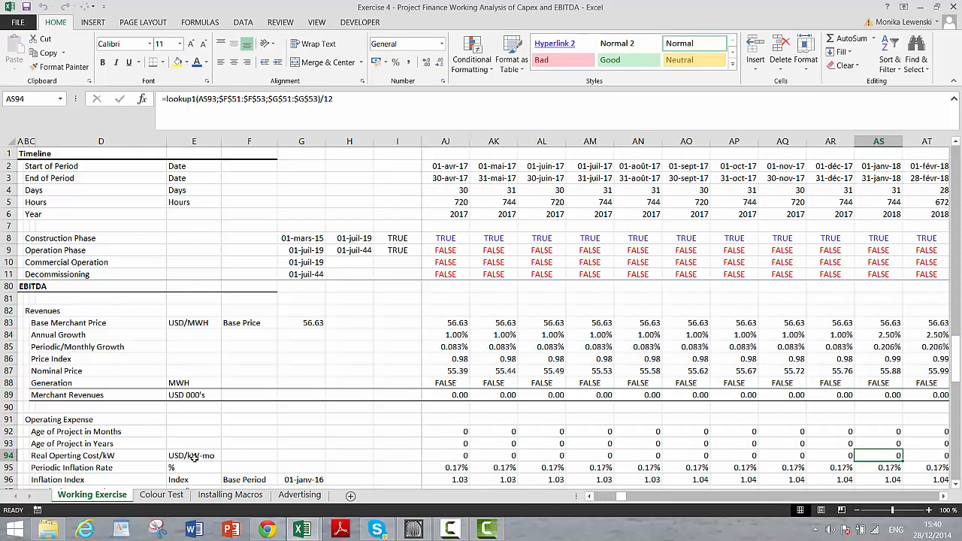
key("Right")
key("Right")
key("Right")
key("Right")
key("Right")
key("Right")
key("Right")
key("Right")
key("Right")
key("Right")
key("Right")
key("Right")
key("Right")
key("Right")
key("Right")
key("Right")
key("Right")
key("Right")
key("Right")
key("Right")
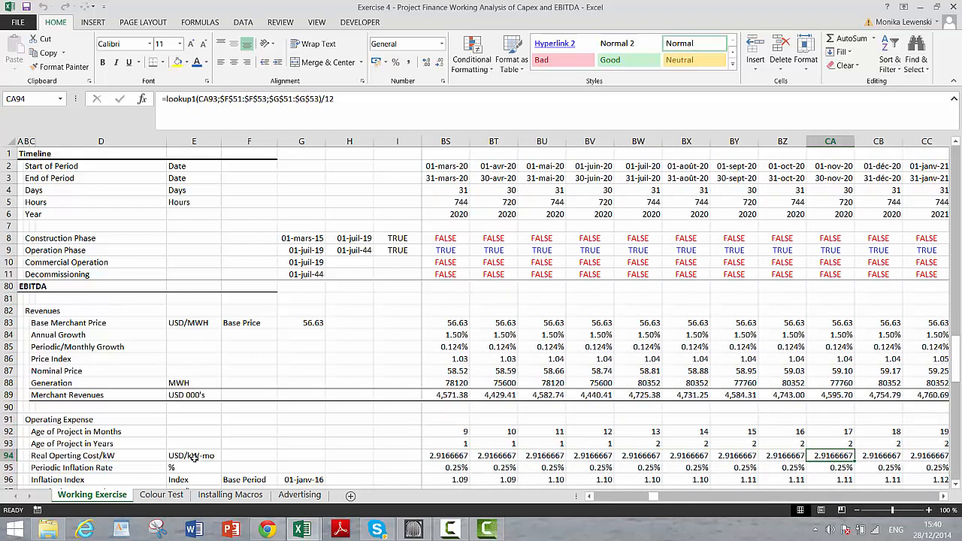
- Format the real operating cost values from K94 across all periods of row 94 to two decimals
key("ctrl+Left")
key("Left")
key("Right")
key("ctrl+shift+Right")
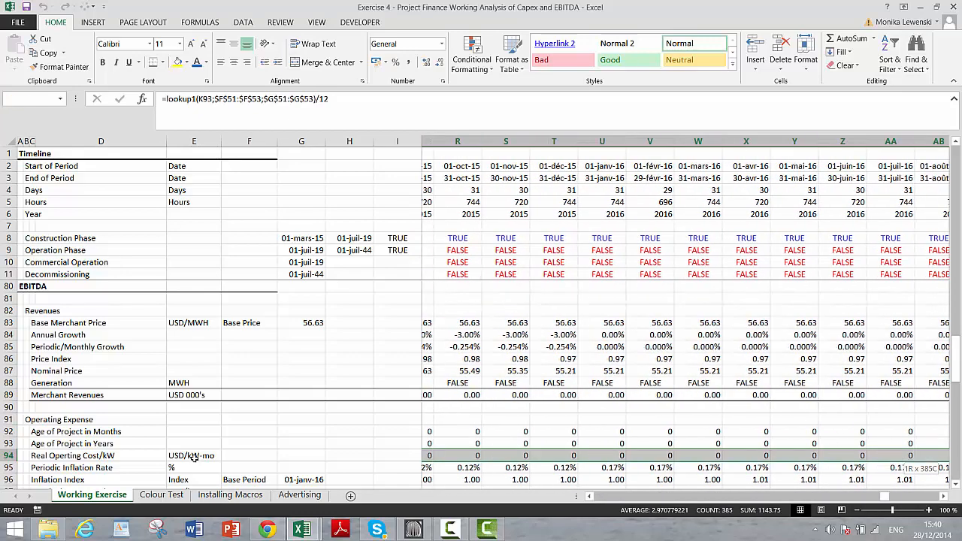
- Apply a top and bottom border to the Nominal OpEX row from its label in C98 through the last period in OE98
key("Down")
key("Down")
key("Down")
key("Down")
key("Down")
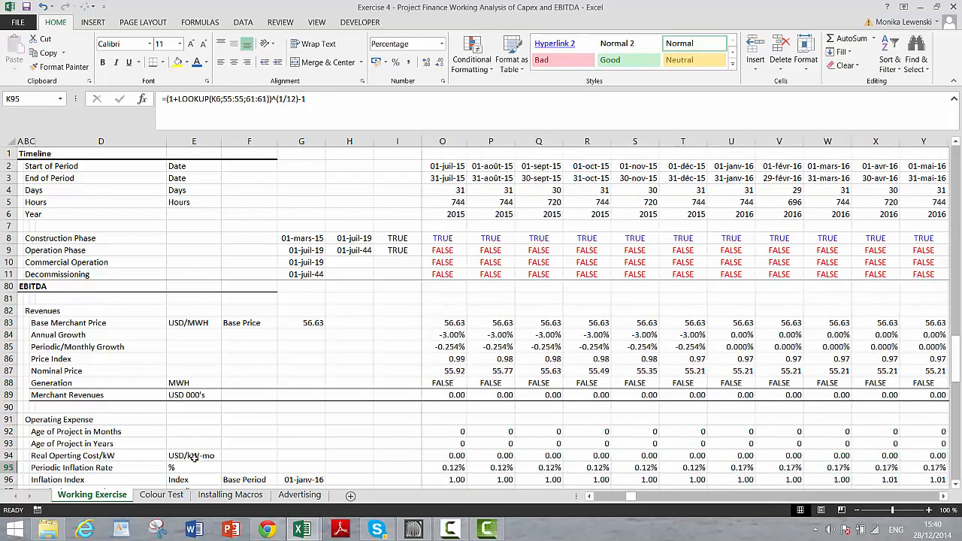
key("Down")
key("Down")
key("Down")
key("Down")
key("Down")
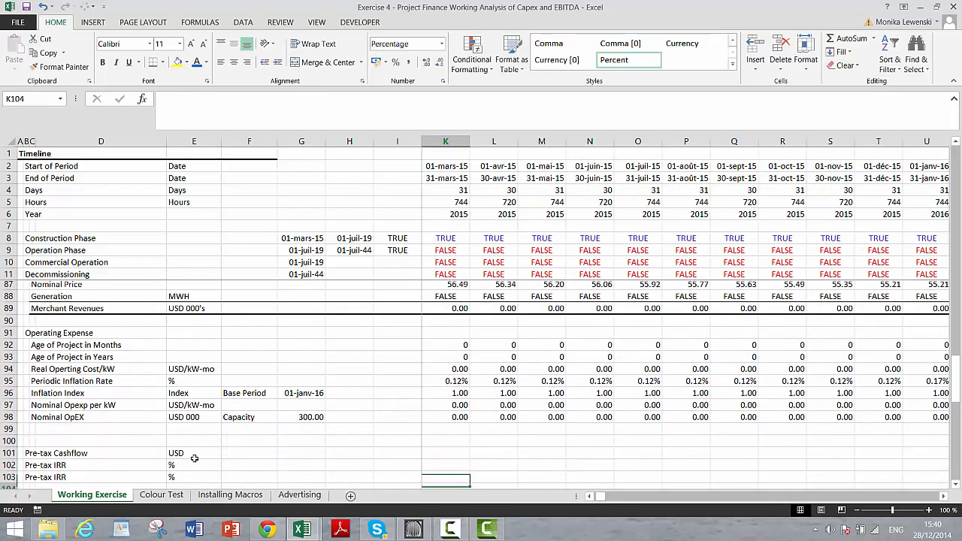
key("Left")
key("Left")
key("Left")
key("Left")
key("Up")
key("Up")
key("Up")
key("Up")
key("Up")
key("Up")
key("Up")
key("Up")
key("Up")
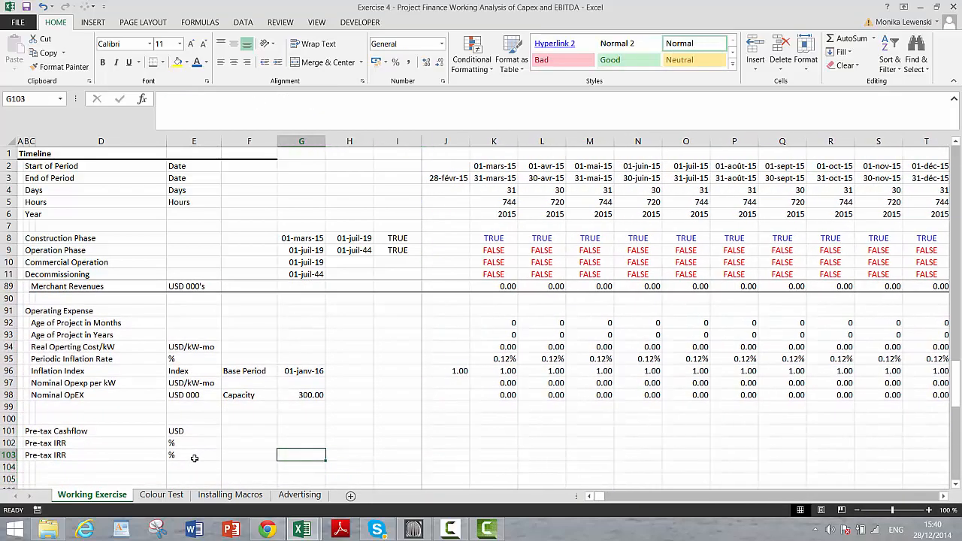
key("Down")
key("Down")
key("Down")
key("Right")
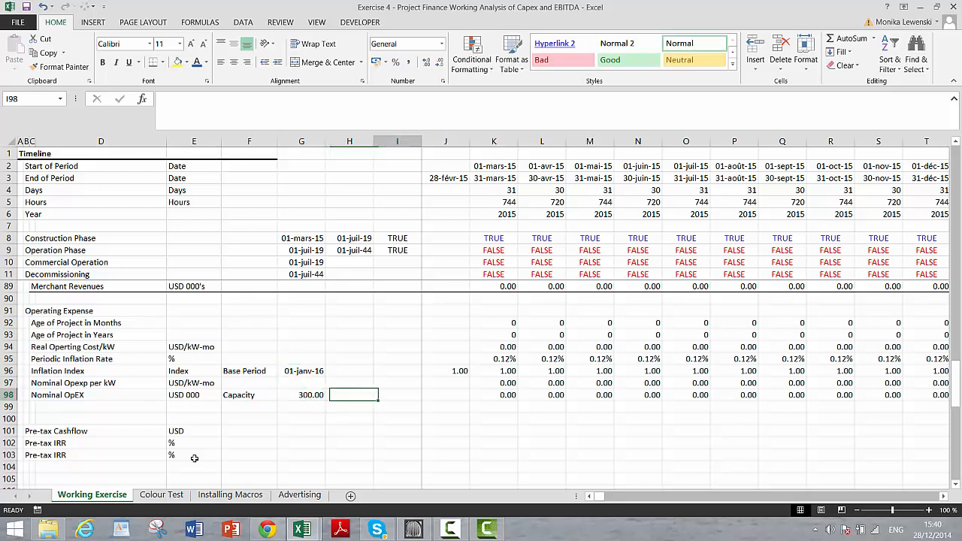
key("Right")
key("Left")
key("Left")
key("Left")
key("Left")
key("Left")
key("Left")
key("ctrl+shift+Right")
key("ctrl+shift+Right")
key("ctrl+shift+Right")
key("ctrl+shift+Right")
key("ctrl+shift+Right")
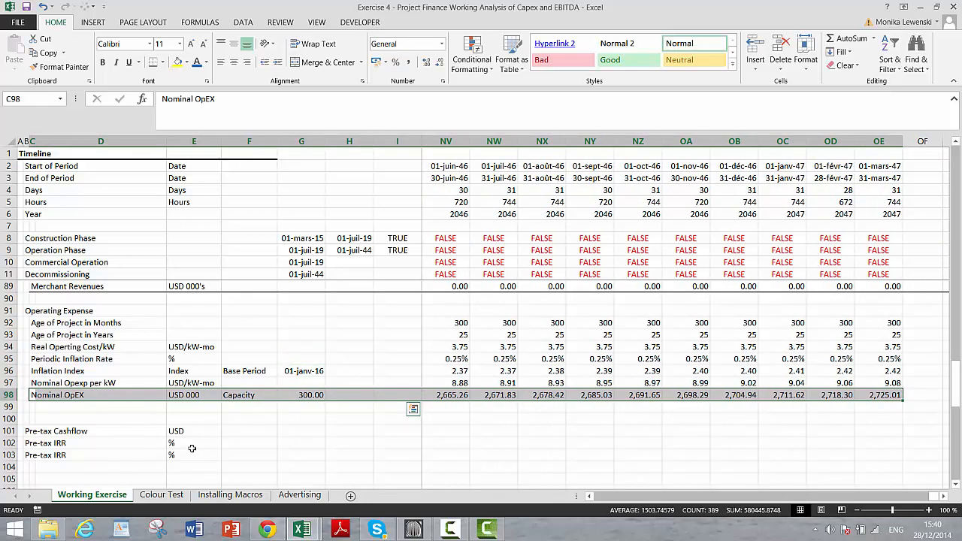
left_click(154, 63)
left_click(202, 419)
- Return to the Assumptions section and look over the timing and operating assumptions around the Capacity input in row 23
key("Left")
key("Left")
key("Left")
key("Left")
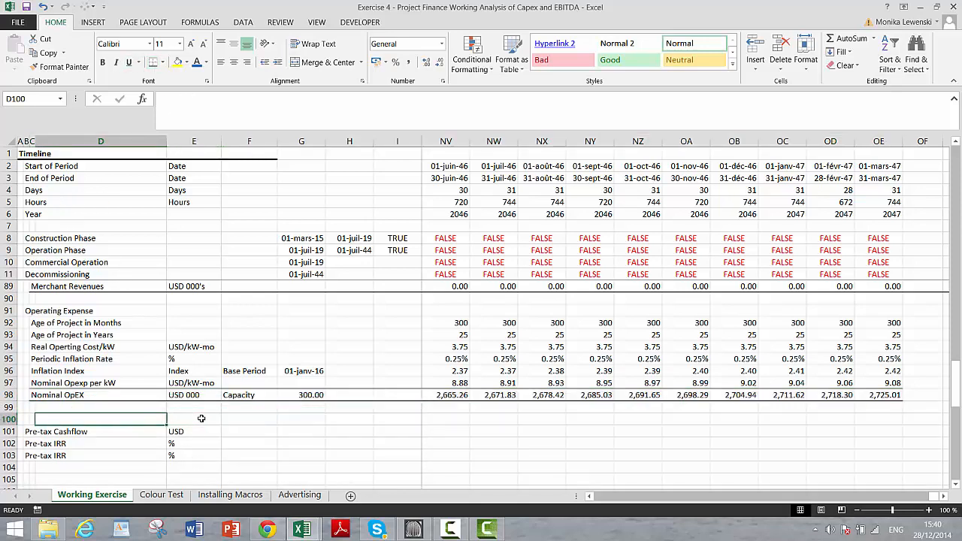
key("Up")
key("Up")
key("Up")
key("Up")
key("Up")
key("Up")
key("Up")
key("Up")
key("Up")
key("Up")
key("Up")
key("Up")
key("Up")
key("Up")
key("Up")
key("Up")
key("Up")
key("Up")
key("Up")
key("Up")
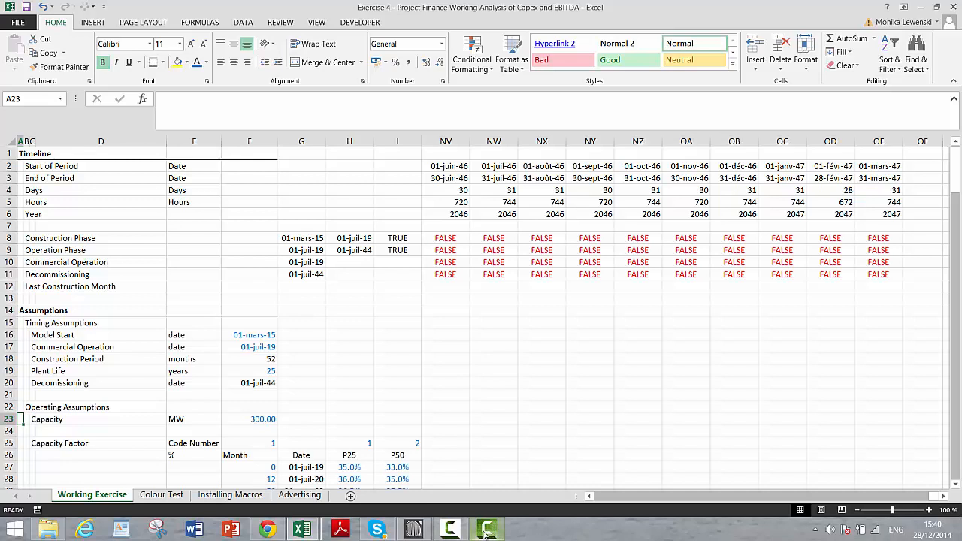
left_click(455, 536)
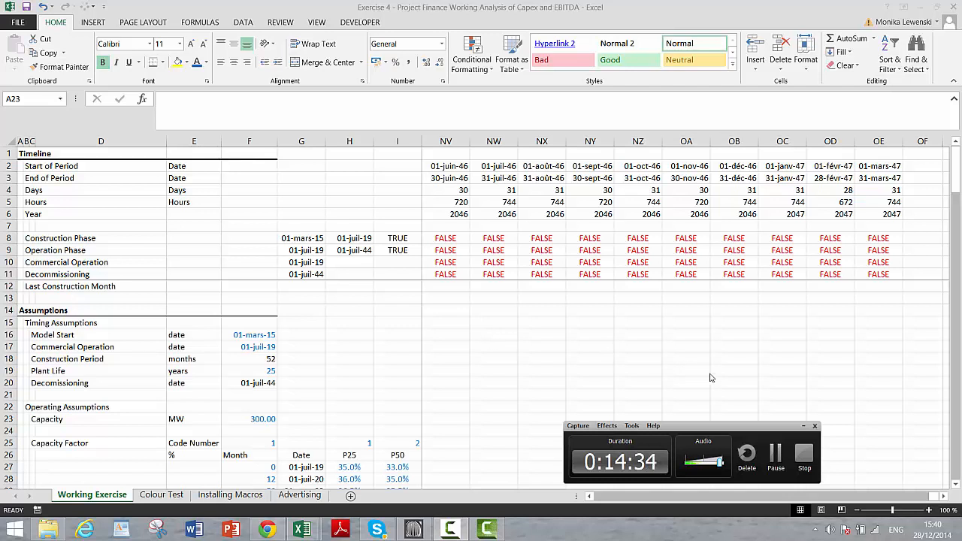
left_click(804, 454)
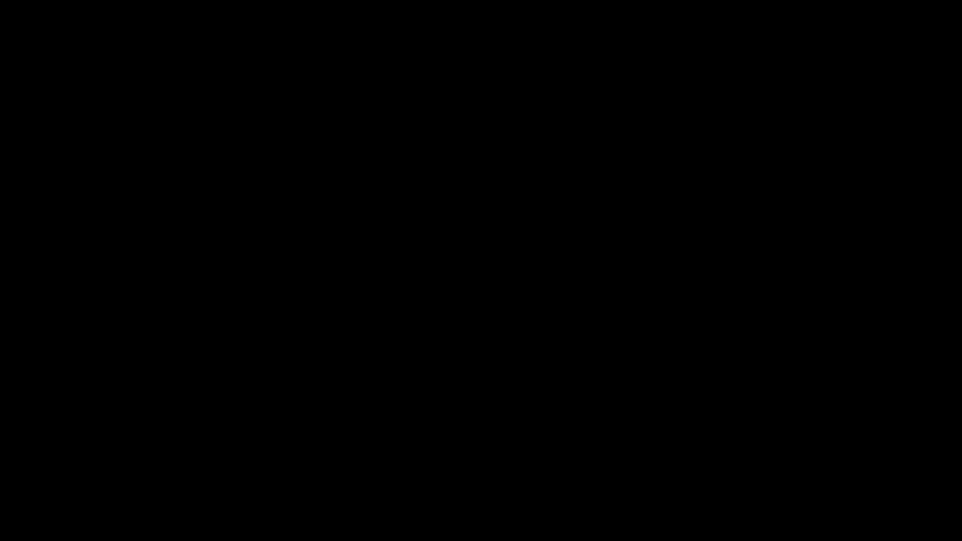